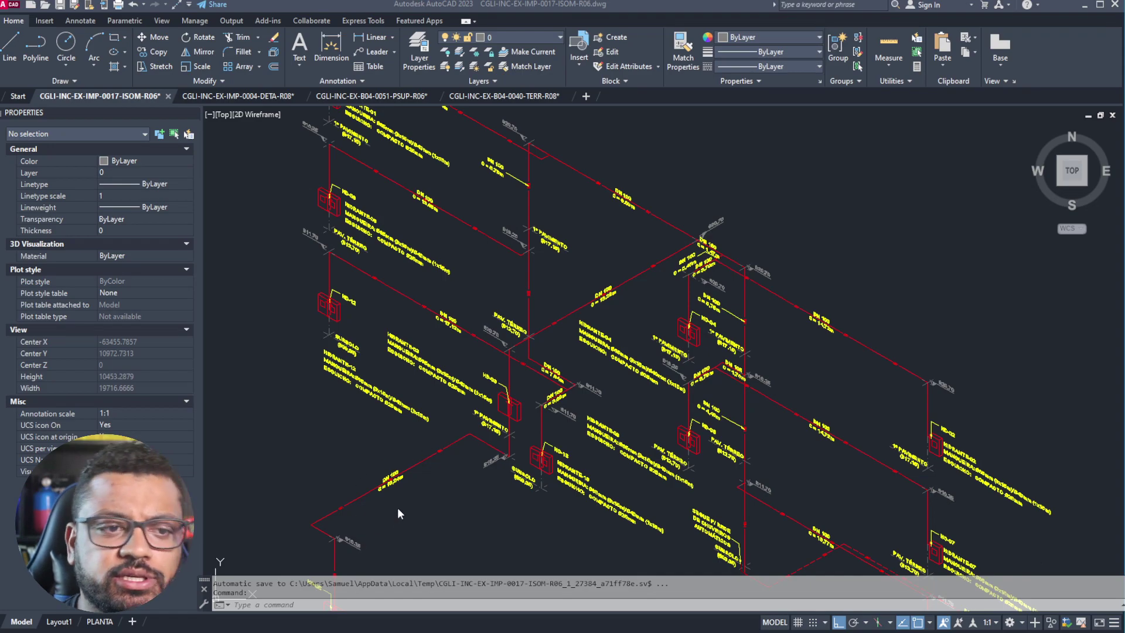
- Examine the hydrant network isometric from its overall layout down to hydrant HD-01 with its hose, nozzle, floor and pipe labels
{"action": "scroll", "coordinate": [683, 197], "scroll_direction": "up", "scroll_amount": 7}
{"action": "scroll", "coordinate": [600, 312], "scroll_direction": "down", "scroll_amount": 7}
{"action": "mouse_move", "coordinate": [530, 302]}
{"action": "middle_mouse_down"}
{"action": "mouse_move", "coordinate": [654, 348]}
{"action": "mouse_move", "coordinate": [774, 412]}
{"action": "middle_mouse_up"}
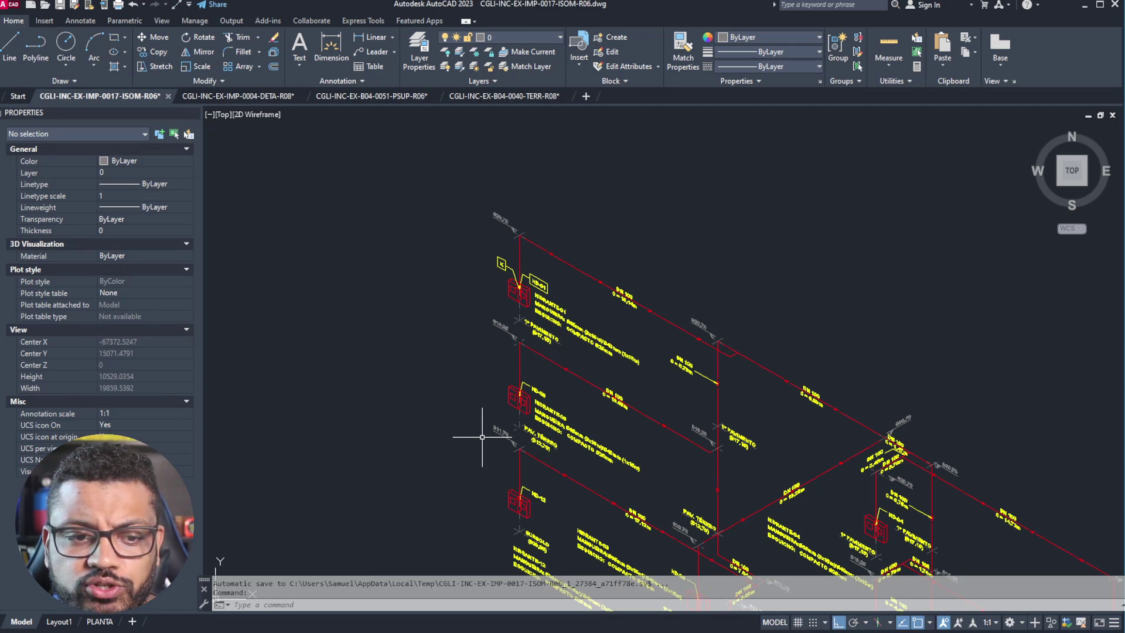
{"action": "mouse_move", "coordinate": [737, 385]}
{"action": "middle_mouse_down"}
{"action": "mouse_move", "coordinate": [693, 364]}
{"action": "mouse_move", "coordinate": [661, 304]}
{"action": "middle_mouse_up"}
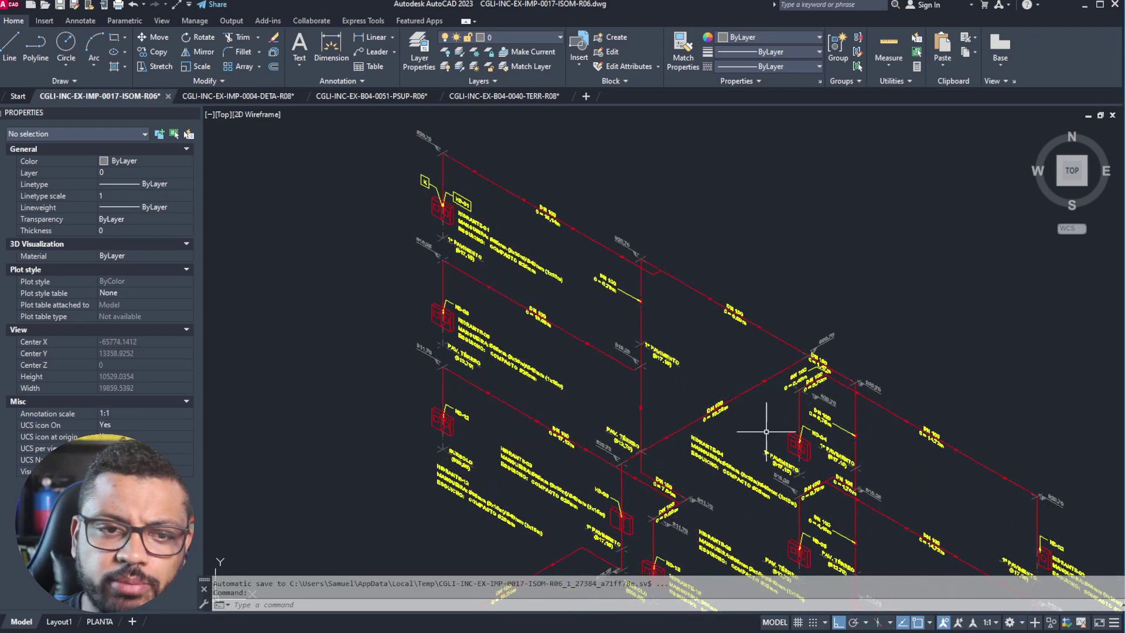
{"action": "scroll", "coordinate": [600, 414], "scroll_direction": "down", "scroll_amount": 3}
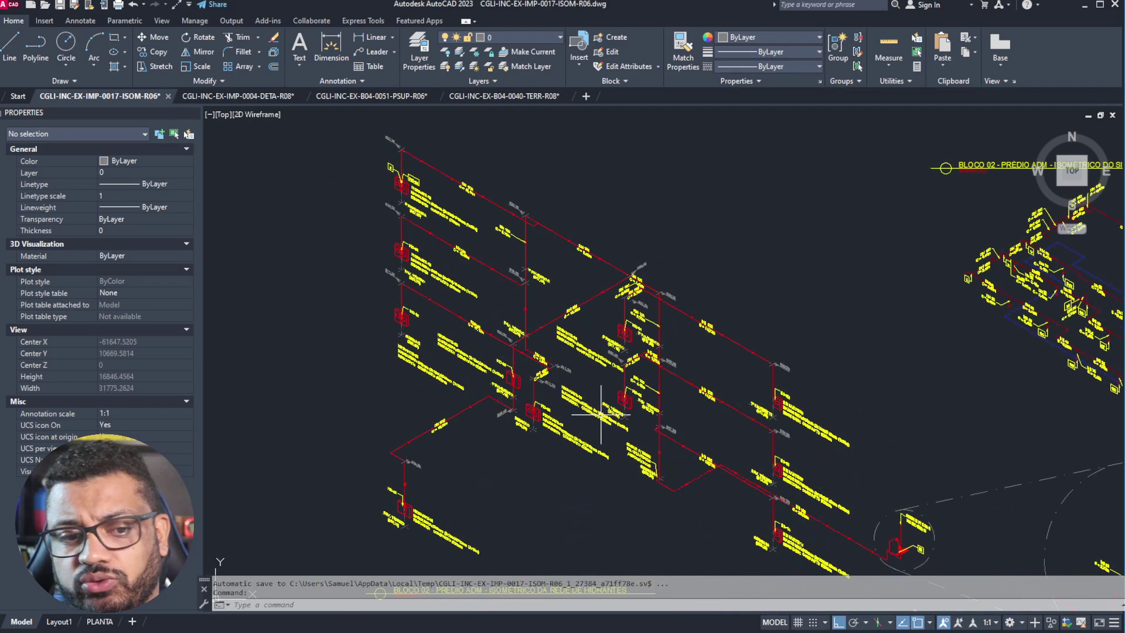
{"action": "scroll", "coordinate": [544, 248], "scroll_direction": "up", "scroll_amount": 12}
{"action": "middle_click_drag", "start_coordinate": [485, 262], "coordinate": [942, 568]}
{"action": "scroll", "coordinate": [520, 188], "scroll_direction": "down", "scroll_amount": 4}
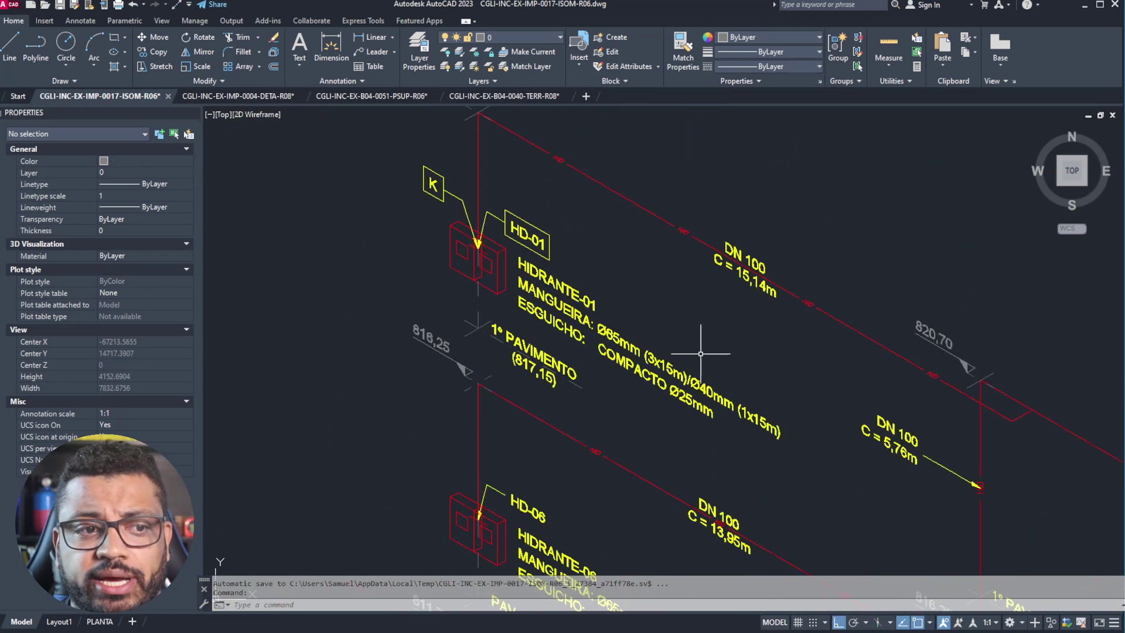
{"action": "scroll", "coordinate": [627, 301], "scroll_direction": "up", "scroll_amount": 2}
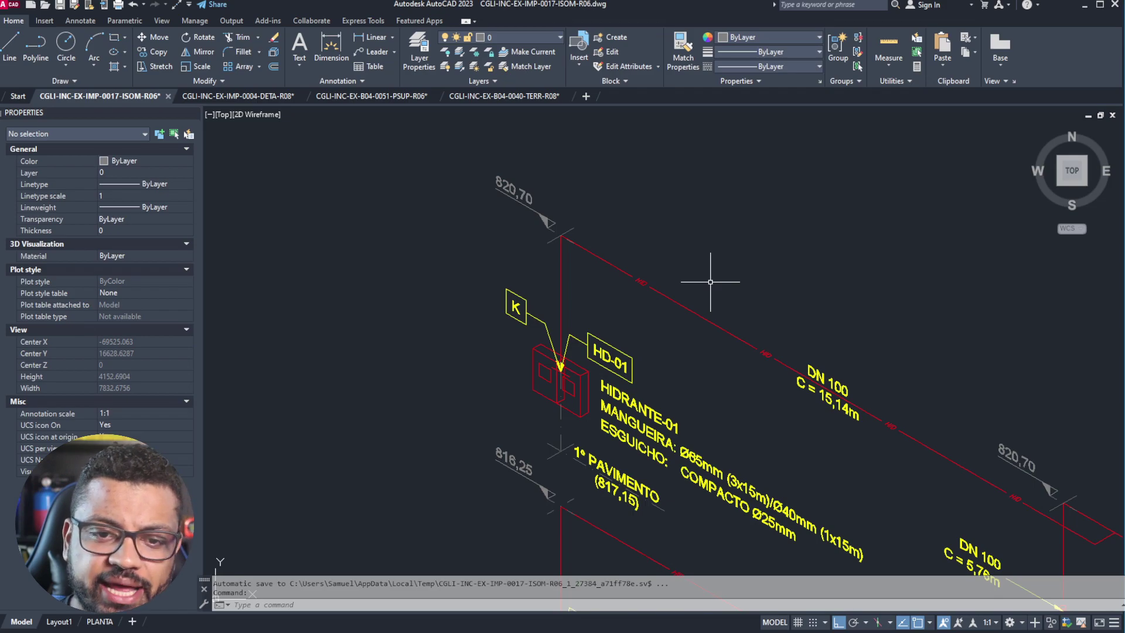
{"action": "mouse_move", "coordinate": [826, 350]}
{"action": "middle_mouse_down"}
{"action": "mouse_move", "coordinate": [764, 307]}
{"action": "mouse_move", "coordinate": [730, 252]}
{"action": "middle_mouse_up"}
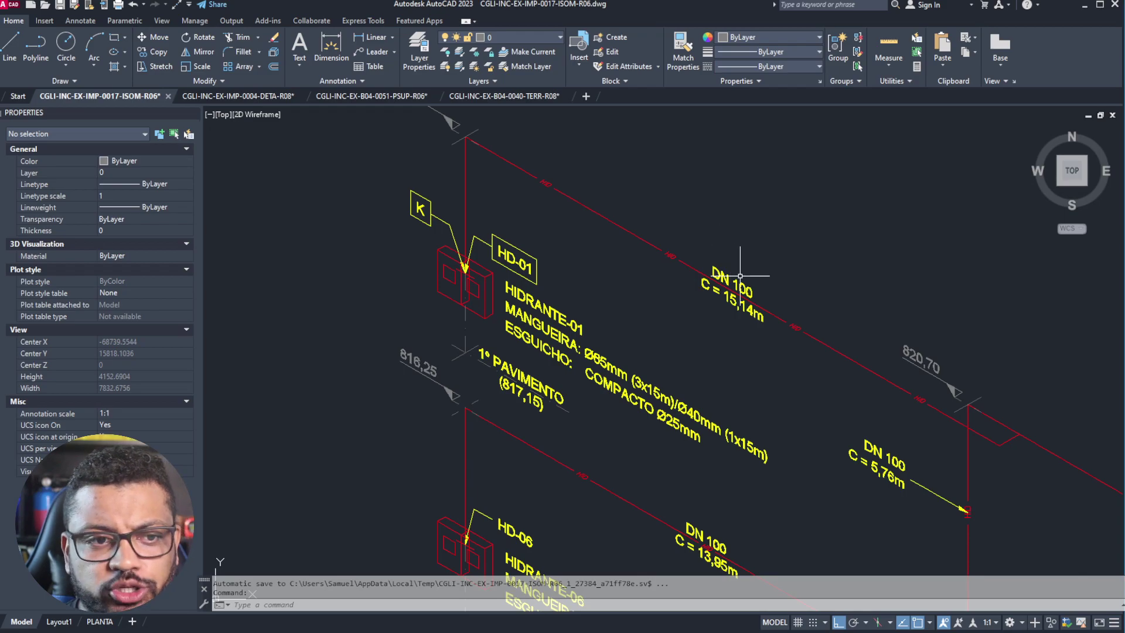
{"action": "scroll", "coordinate": [673, 304], "scroll_direction": "down", "scroll_amount": 6}
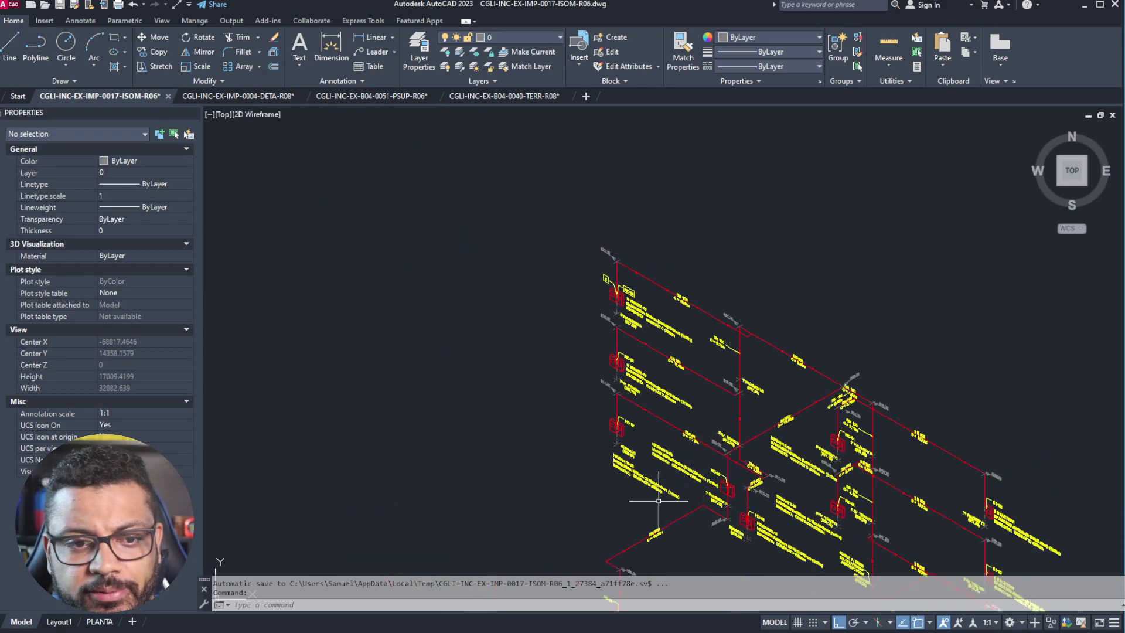
- Examine the remaining pipe runs of the isometric and the diameter and length label on the diagonal run above Hidrante-04
{"action": "middle_click_drag", "start_coordinate": [711, 511], "coordinate": [665, 466]}
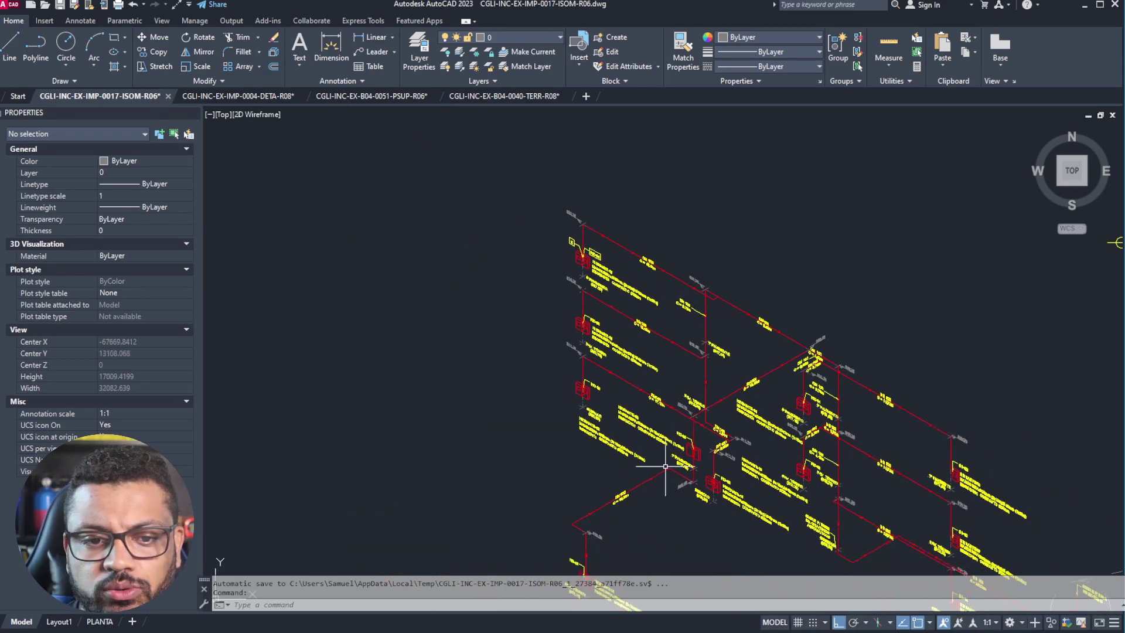
{"action": "scroll", "coordinate": [602, 513], "scroll_direction": "up", "scroll_amount": 8}
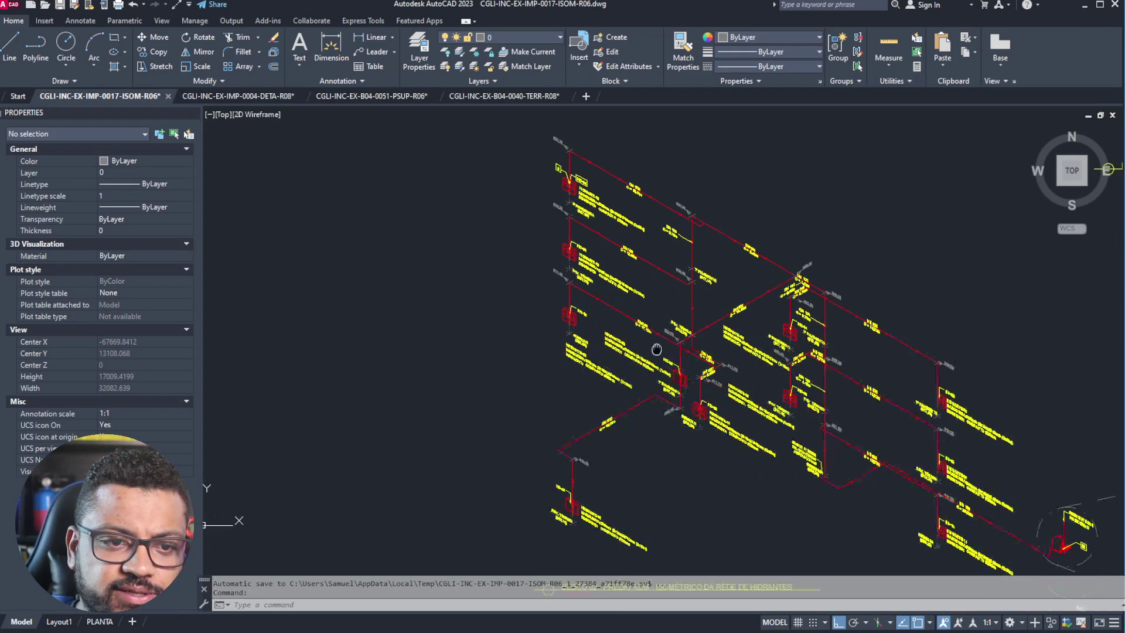
{"action": "scroll", "coordinate": [668, 481], "scroll_direction": "down", "scroll_amount": 2}
{"action": "scroll", "coordinate": [671, 485], "scroll_direction": "up", "scroll_amount": 6}
{"action": "mouse_move", "coordinate": [621, 456]}
{"action": "middle_mouse_down"}
{"action": "mouse_move", "coordinate": [612, 300]}
{"action": "mouse_move", "coordinate": [565, 520]}
{"action": "middle_mouse_up"}
{"action": "scroll", "coordinate": [607, 290], "scroll_direction": "down", "scroll_amount": 4}
{"action": "scroll", "coordinate": [515, 472], "scroll_direction": "down", "scroll_amount": 6}
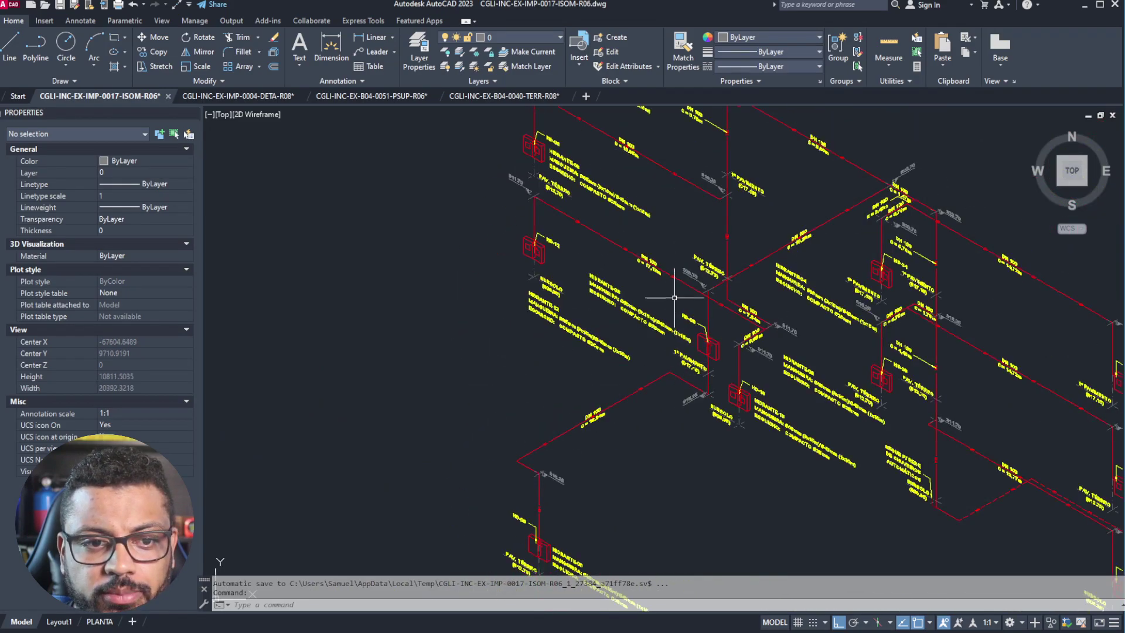
{"action": "middle_click_drag", "start_coordinate": [674, 302], "coordinate": [693, 390]}
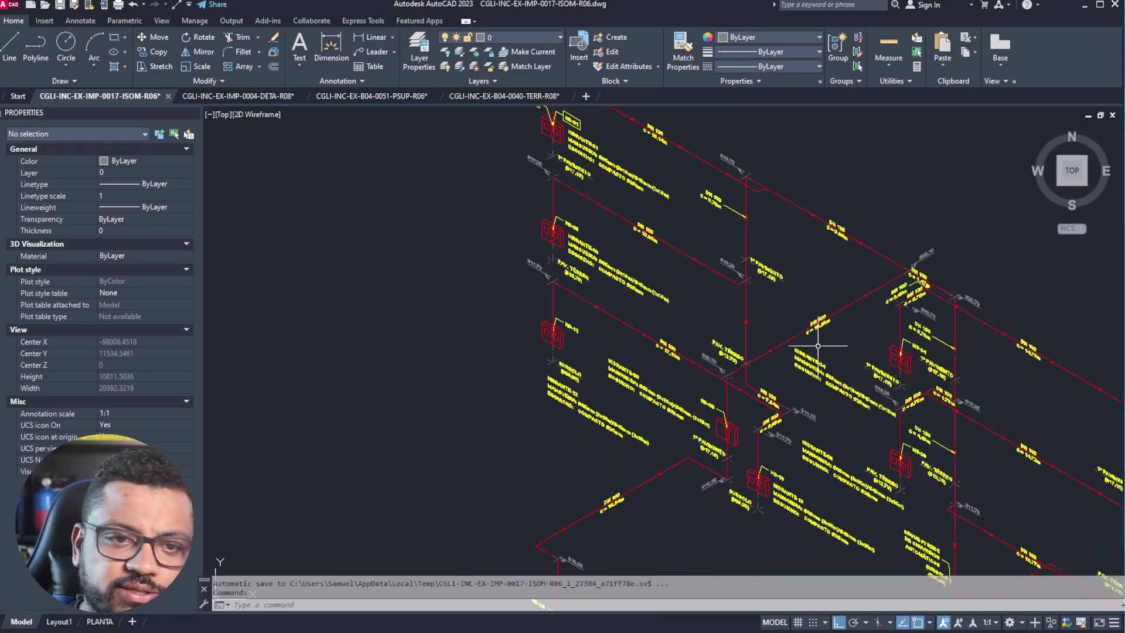
{"action": "scroll", "coordinate": [818, 346], "scroll_direction": "up", "scroll_amount": 4}
{"action": "scroll", "coordinate": [771, 404], "scroll_direction": "up", "scroll_amount": 2}
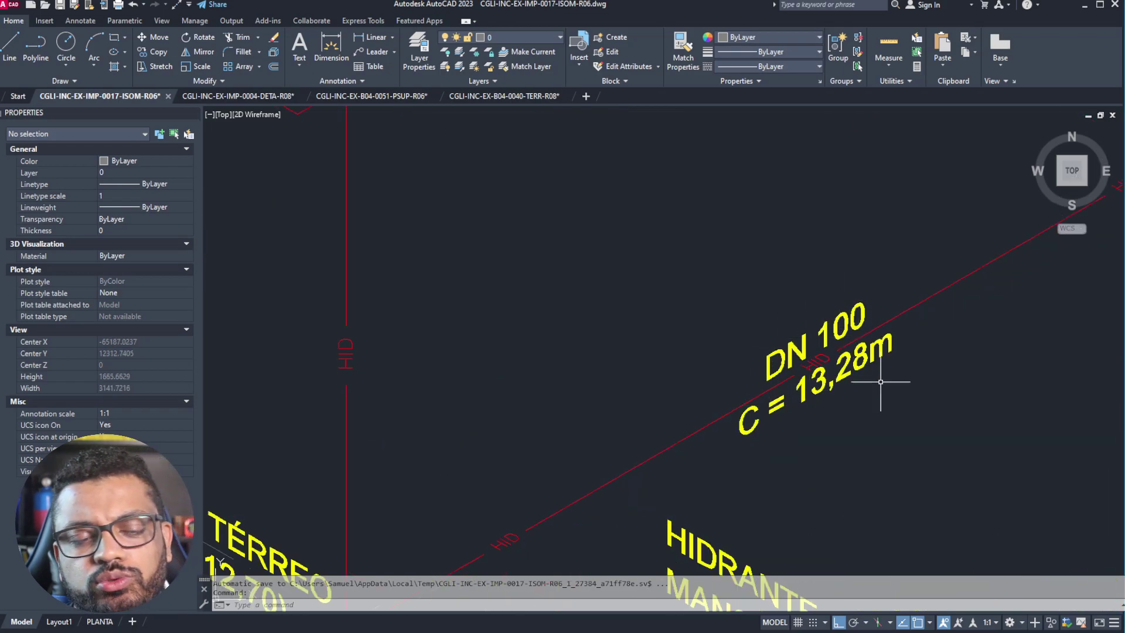
{"action": "middle_click_drag", "start_coordinate": [733, 428], "coordinate": [615, 402]}
{"action": "scroll", "coordinate": [691, 377], "scroll_direction": "down", "scroll_amount": 4}
{"action": "middle_click_drag", "start_coordinate": [753, 415], "coordinate": [724, 455]}
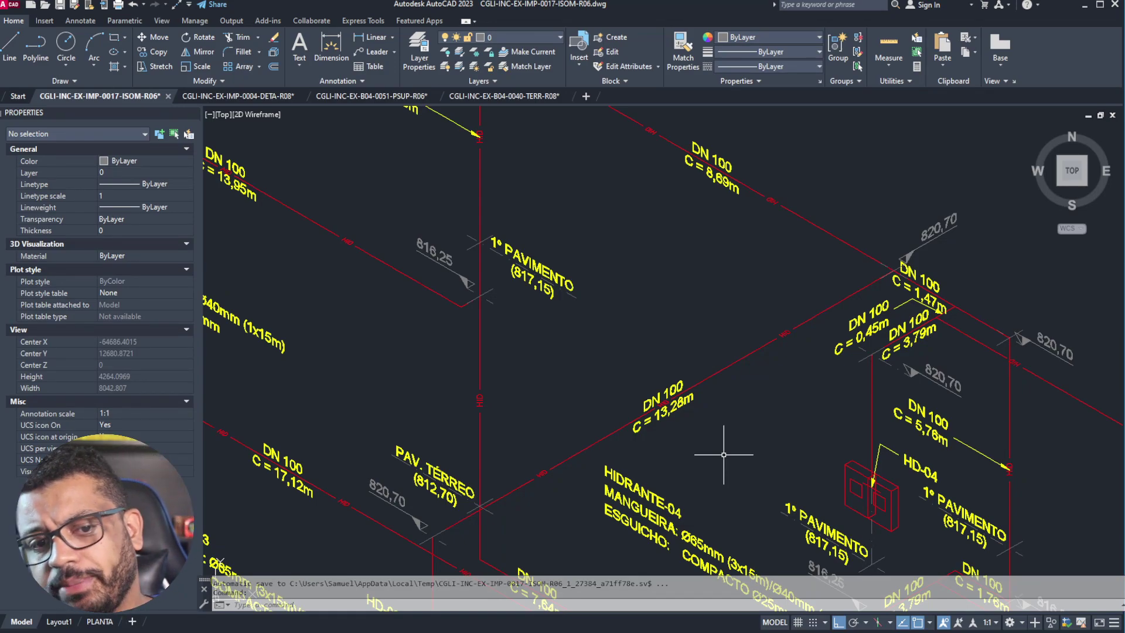
- Switch to the floor plan drawing CGLI-INC-EX-B04-0040-TERR-R08 and inspect the Hidrante-83 symbol and its piping beside the metal pillar
{"action": "left_click", "coordinate": [491, 97]}
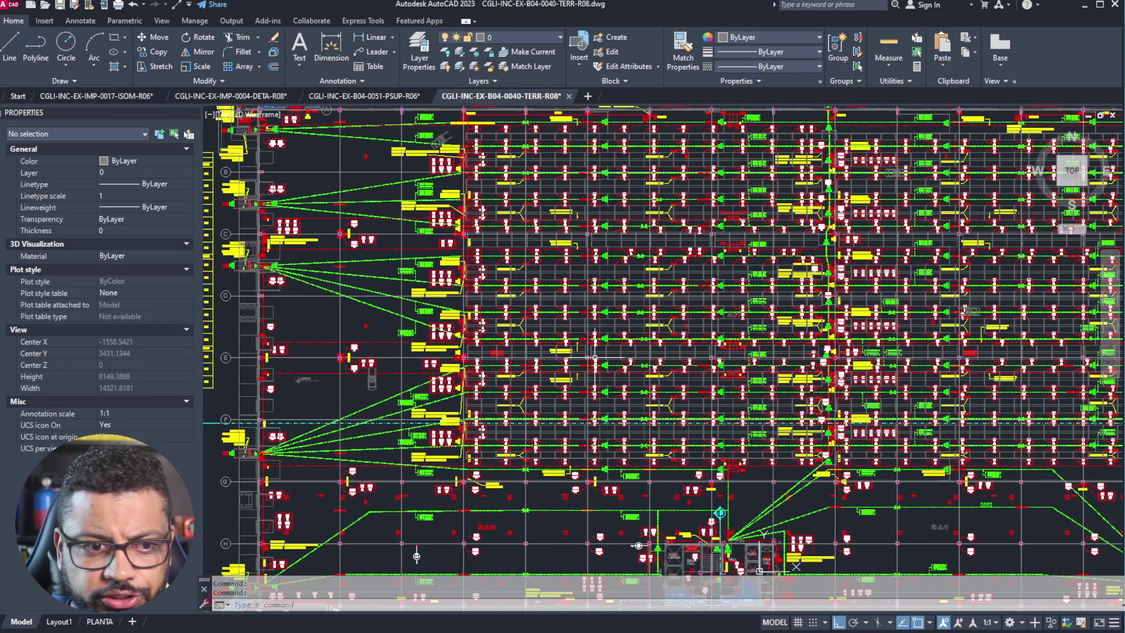
{"action": "scroll", "coordinate": [547, 389], "scroll_direction": "up", "scroll_amount": 5}
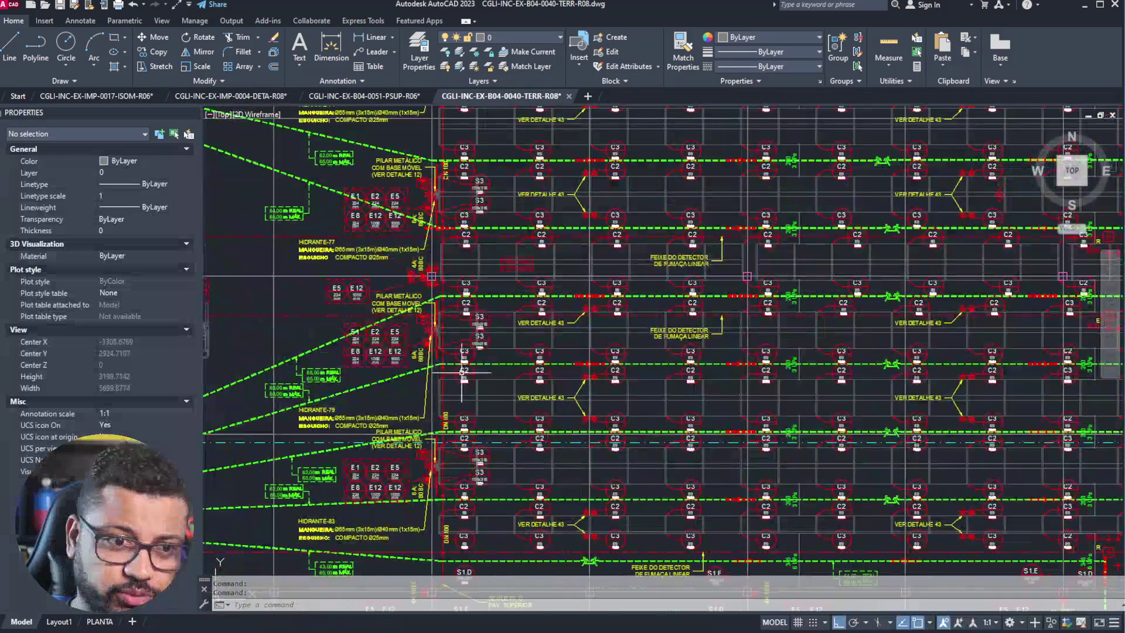
{"action": "scroll", "coordinate": [513, 423], "scroll_direction": "up", "scroll_amount": 6}
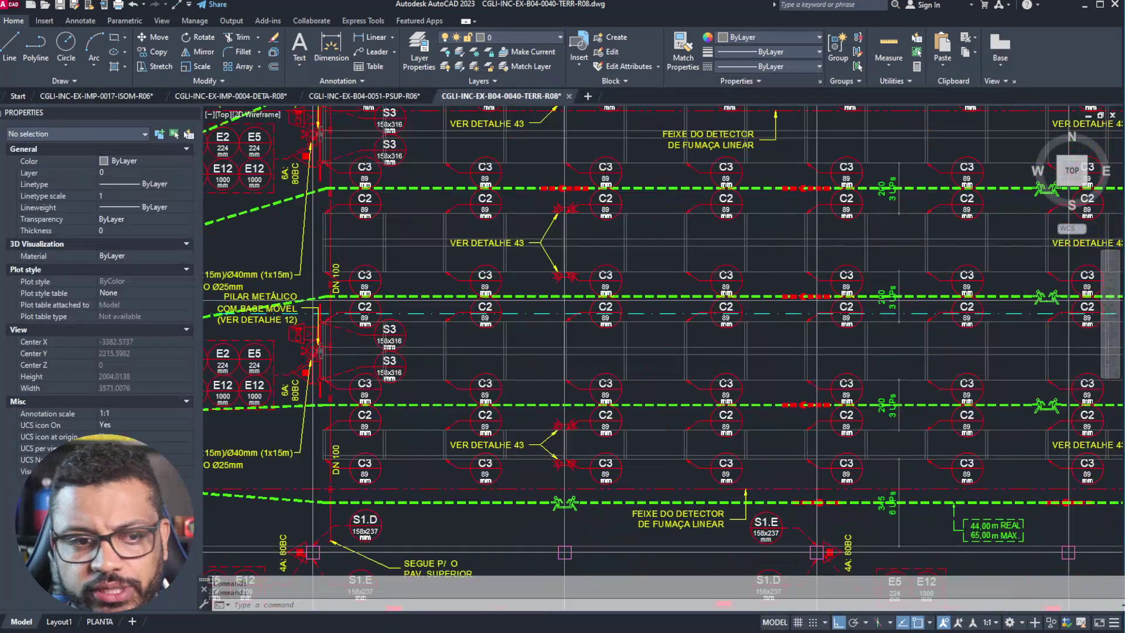
{"action": "scroll", "coordinate": [382, 327], "scroll_direction": "down", "scroll_amount": 2}
{"action": "middle_click_drag", "start_coordinate": [347, 282], "coordinate": [689, 414]}
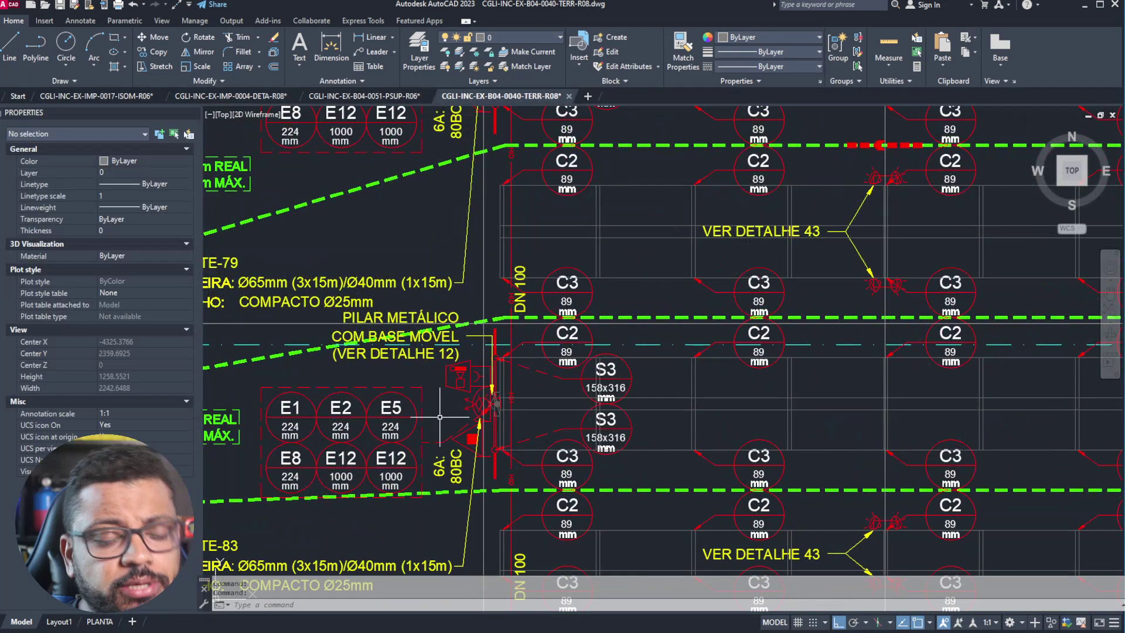
{"action": "scroll", "coordinate": [440, 417], "scroll_direction": "up", "scroll_amount": 2}
{"action": "scroll", "coordinate": [433, 424], "scroll_direction": "up", "scroll_amount": 1}
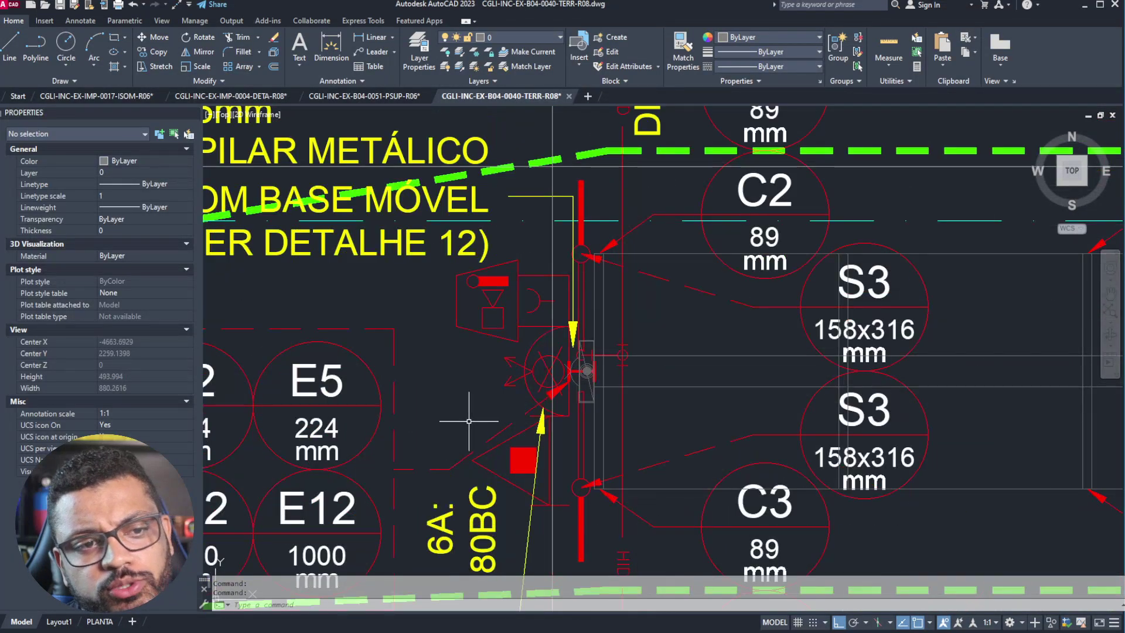
{"action": "scroll", "coordinate": [572, 326], "scroll_direction": "up", "scroll_amount": 3}
{"action": "left_click", "coordinate": [618, 409]}
{"action": "left_click", "coordinate": [618, 410]}
{"action": "left_click", "coordinate": [363, 360]}
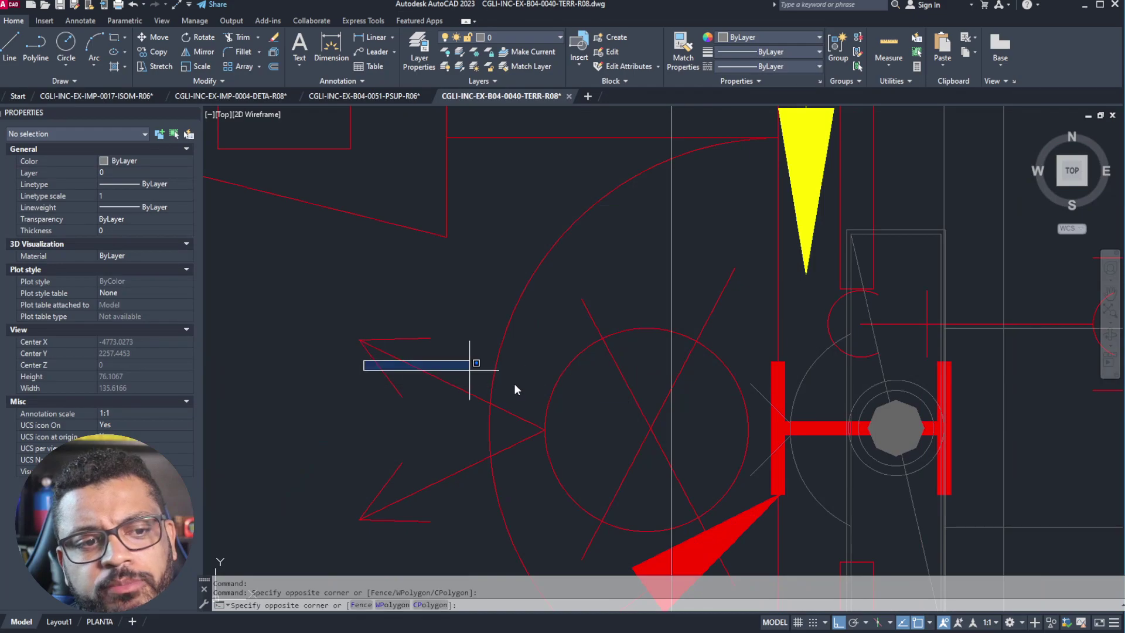
{"action": "key", "text": "Escape"}
{"action": "scroll", "coordinate": [419, 296], "scroll_direction": "down", "scroll_amount": 1}
{"action": "scroll", "coordinate": [419, 296], "scroll_direction": "down", "scroll_amount": 6}
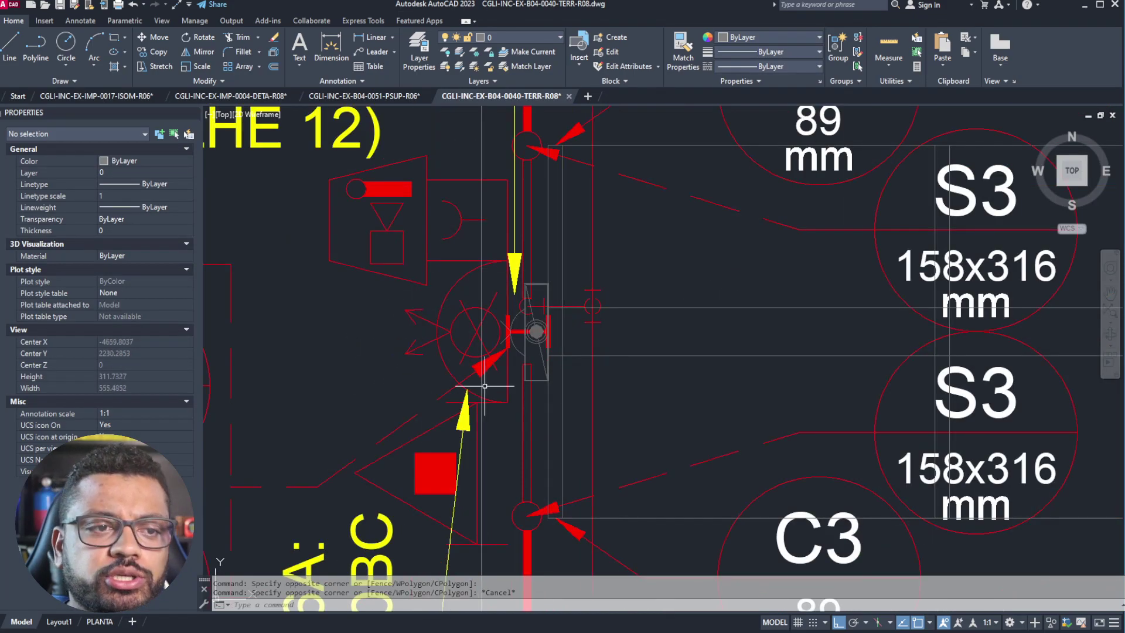
{"action": "scroll", "coordinate": [485, 358], "scroll_direction": "down", "scroll_amount": 4}
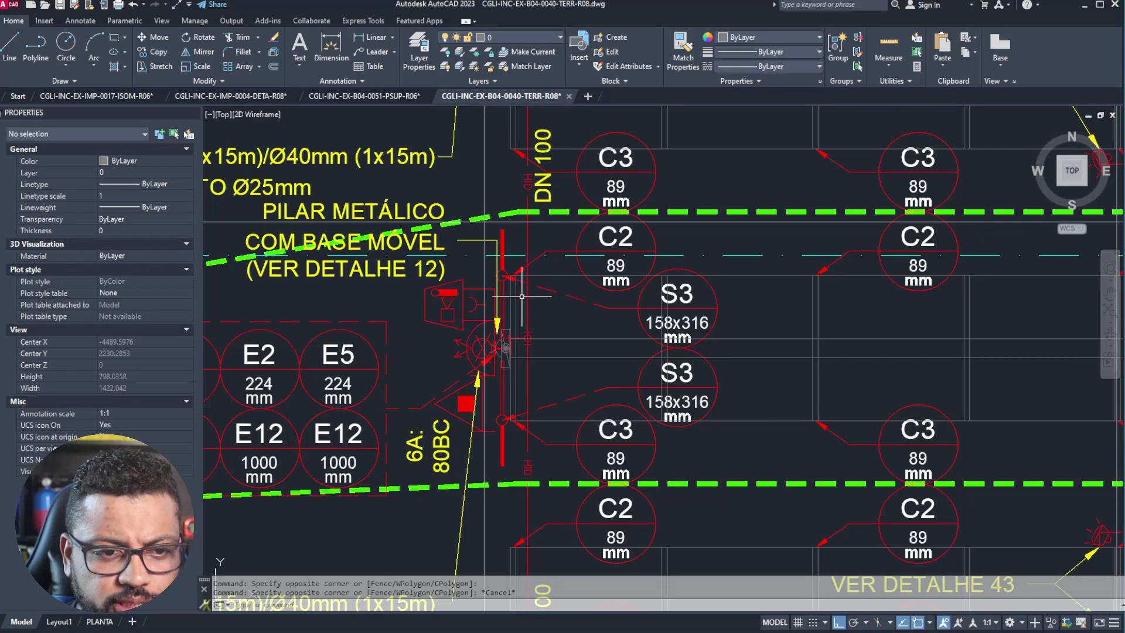
- Examine the floor plan eastward from Hidrante-83 along the storage rows to the battery recharge room
{"action": "middle_click_drag", "start_coordinate": [693, 317], "coordinate": [426, 347]}
{"action": "scroll", "coordinate": [427, 347], "scroll_direction": "down", "scroll_amount": 1}
{"action": "middle_click_drag", "start_coordinate": [734, 341], "coordinate": [489, 324]}
{"action": "scroll", "coordinate": [489, 324], "scroll_direction": "down", "scroll_amount": 1}
{"action": "middle_click_drag", "start_coordinate": [811, 383], "coordinate": [506, 384]}
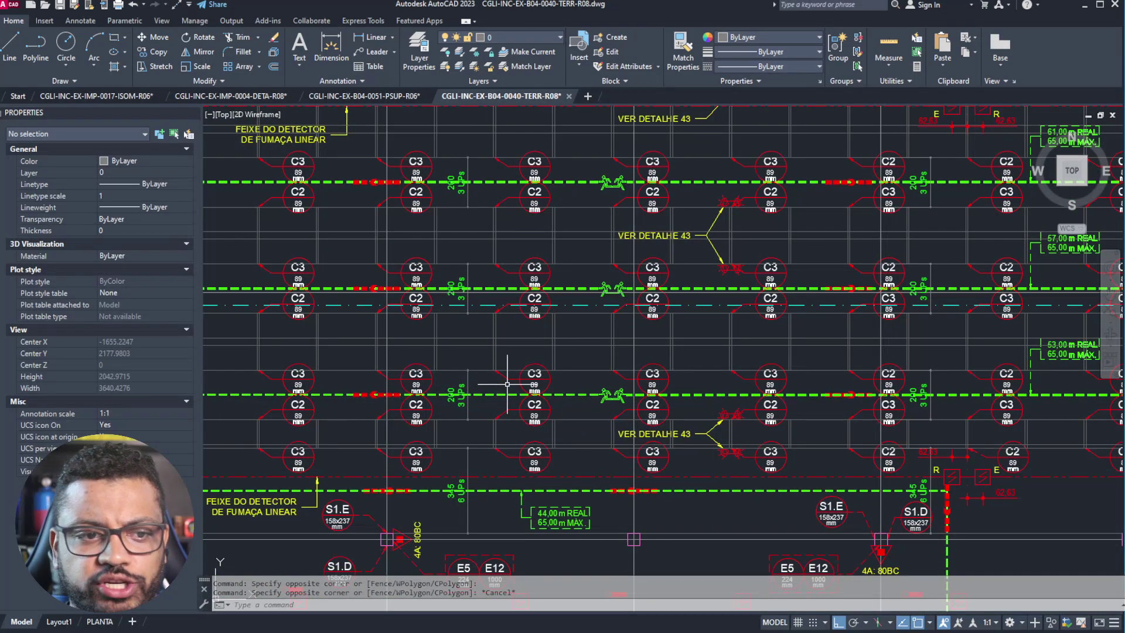
{"action": "mouse_move", "coordinate": [847, 500]}
{"action": "middle_mouse_down"}
{"action": "mouse_move", "coordinate": [719, 411]}
{"action": "mouse_move", "coordinate": [689, 411]}
{"action": "middle_mouse_up"}
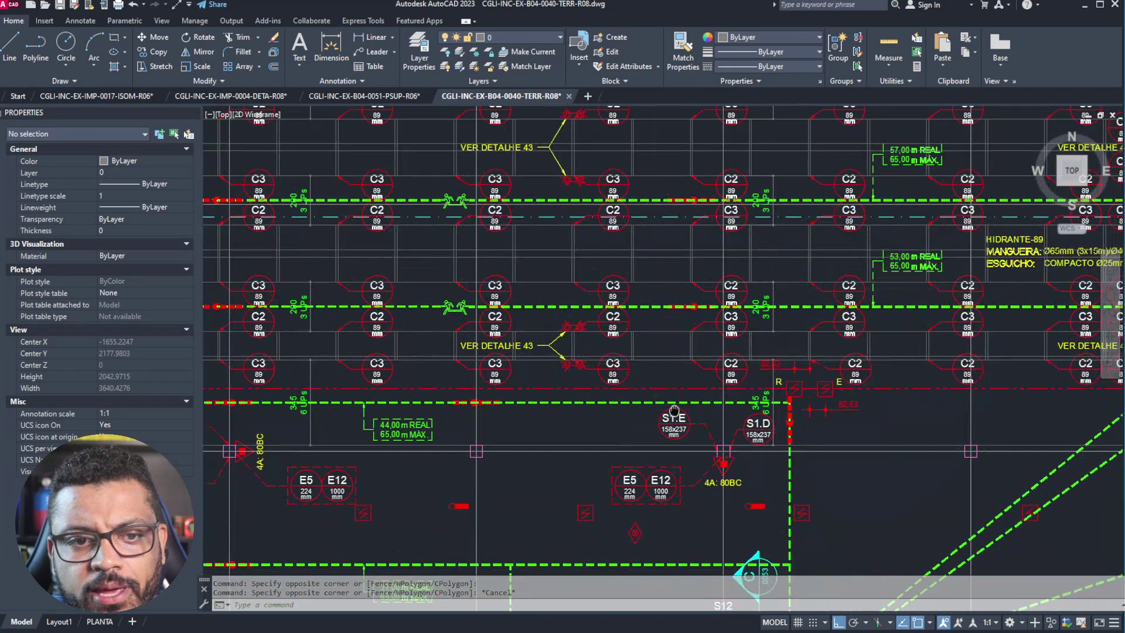
{"action": "middle_click_drag", "start_coordinate": [863, 424], "coordinate": [806, 436]}
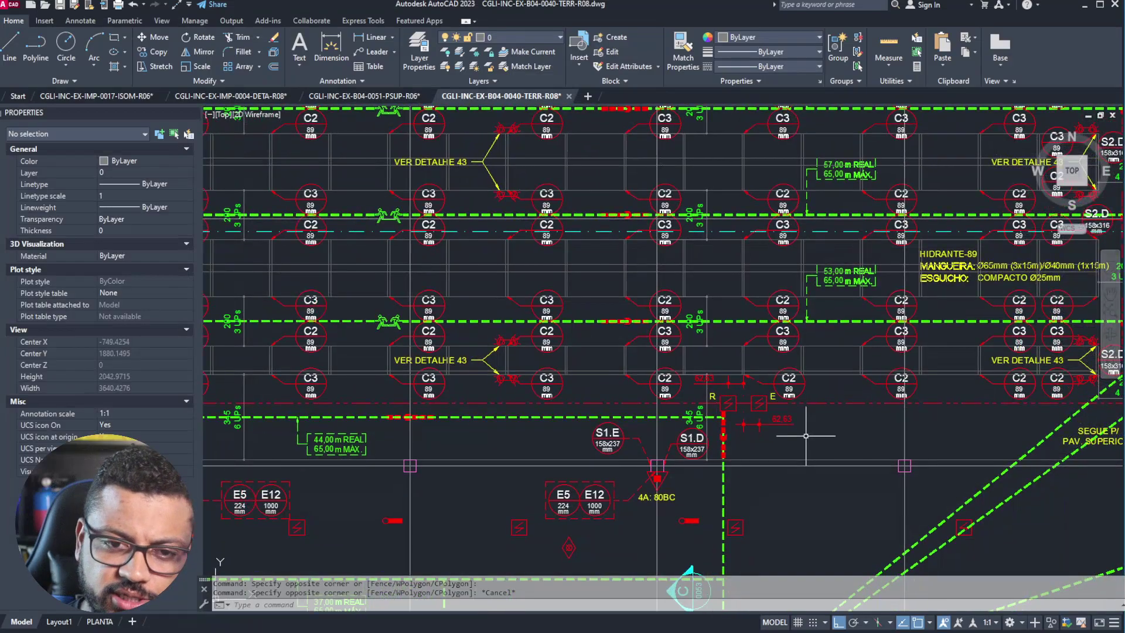
{"action": "middle_click_drag", "start_coordinate": [899, 409], "coordinate": [482, 427]}
{"action": "middle_click_drag", "start_coordinate": [1042, 419], "coordinate": [596, 437]}
{"action": "middle_click_drag", "start_coordinate": [967, 487], "coordinate": [871, 460]}
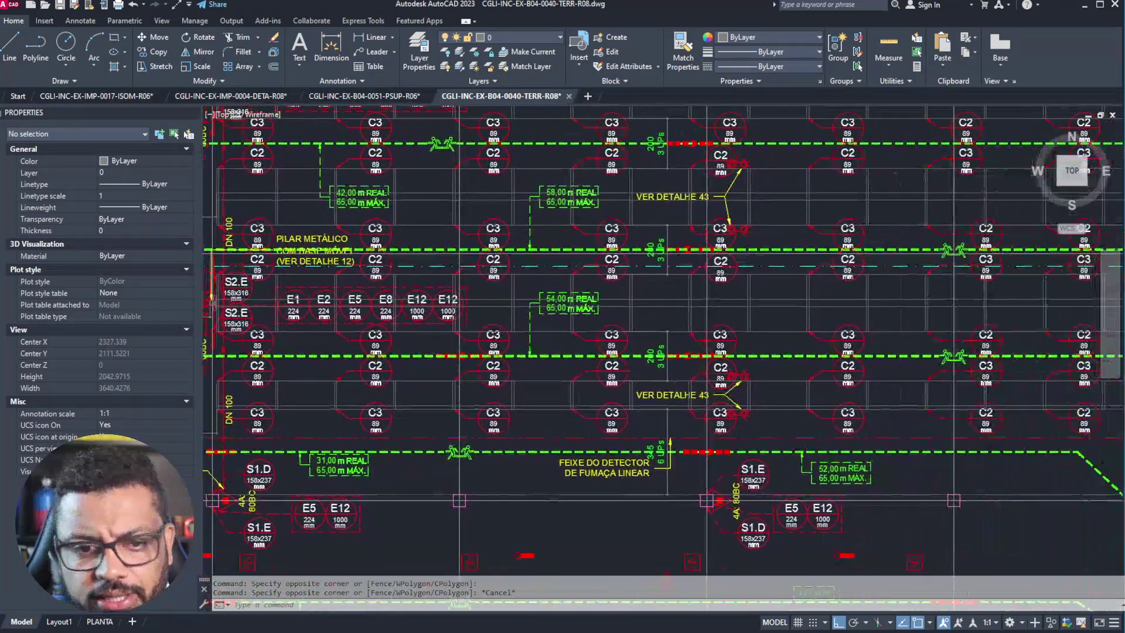
{"action": "mouse_move", "coordinate": [1032, 478]}
{"action": "middle_mouse_down"}
{"action": "mouse_move", "coordinate": [743, 474]}
{"action": "mouse_move", "coordinate": [567, 446]}
{"action": "middle_mouse_up"}
{"action": "middle_click_drag", "start_coordinate": [904, 454], "coordinate": [731, 439]}
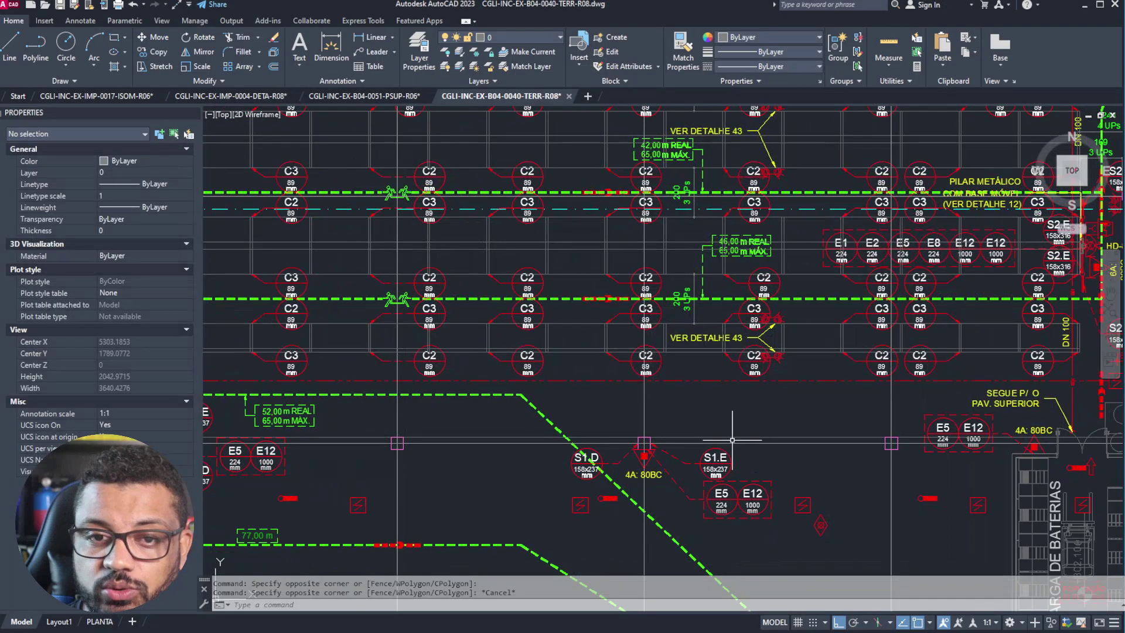
{"action": "mouse_move", "coordinate": [941, 490]}
{"action": "middle_mouse_down"}
{"action": "mouse_move", "coordinate": [663, 328]}
{"action": "mouse_move", "coordinate": [730, 306]}
{"action": "mouse_move", "coordinate": [771, 236]}
{"action": "middle_mouse_up"}
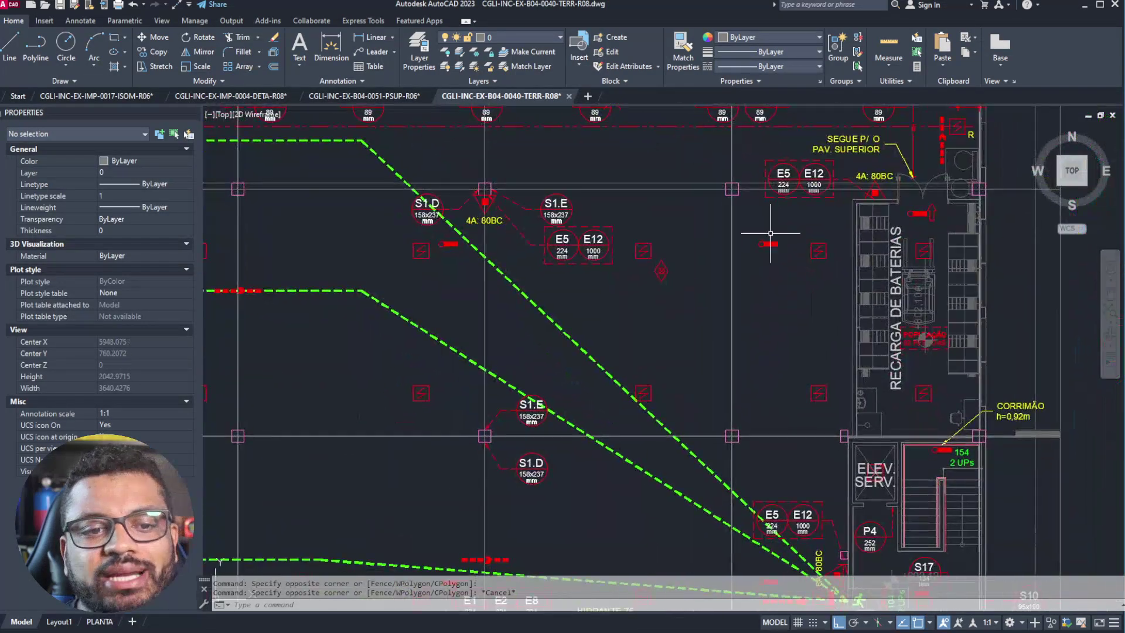
- Select the HID pipe line along the building's south wall and follow it to the Hidrante-76 symbol
{"action": "scroll", "coordinate": [778, 237], "scroll_direction": "down", "scroll_amount": 2}
{"action": "middle_click_drag", "start_coordinate": [562, 379], "coordinate": [771, 356]}
{"action": "scroll", "coordinate": [733, 373], "scroll_direction": "up", "scroll_amount": 3}
{"action": "middle_click_drag", "start_coordinate": [485, 428], "coordinate": [1105, 396]}
{"action": "scroll", "coordinate": [582, 400], "scroll_direction": "up", "scroll_amount": 2}
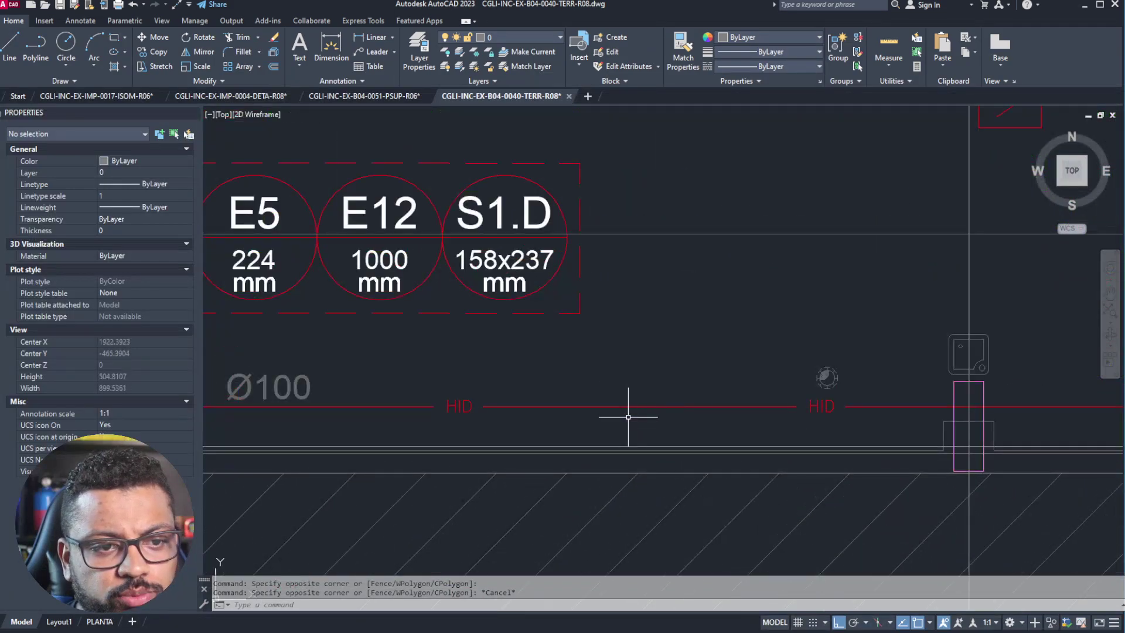
{"action": "left_click", "coordinate": [546, 370]}
{"action": "left_click", "coordinate": [432, 427]}
{"action": "scroll", "coordinate": [432, 430], "scroll_direction": "down", "scroll_amount": 1}
{"action": "middle_click_drag", "start_coordinate": [686, 438], "coordinate": [494, 410]}
{"action": "scroll", "coordinate": [485, 399], "scroll_direction": "down", "scroll_amount": 2}
{"action": "scroll", "coordinate": [520, 409], "scroll_direction": "up", "scroll_amount": 3}
{"action": "middle_click_drag", "start_coordinate": [898, 338], "coordinate": [352, 384]}
{"action": "middle_click_drag", "start_coordinate": [905, 390], "coordinate": [540, 403]}
{"action": "scroll", "coordinate": [547, 402], "scroll_direction": "down", "scroll_amount": 3}
{"action": "mouse_move", "coordinate": [912, 416]}
{"action": "middle_mouse_down"}
{"action": "mouse_move", "coordinate": [492, 403]}
{"action": "mouse_move", "coordinate": [771, 392]}
{"action": "mouse_move", "coordinate": [609, 388]}
{"action": "middle_mouse_up"}
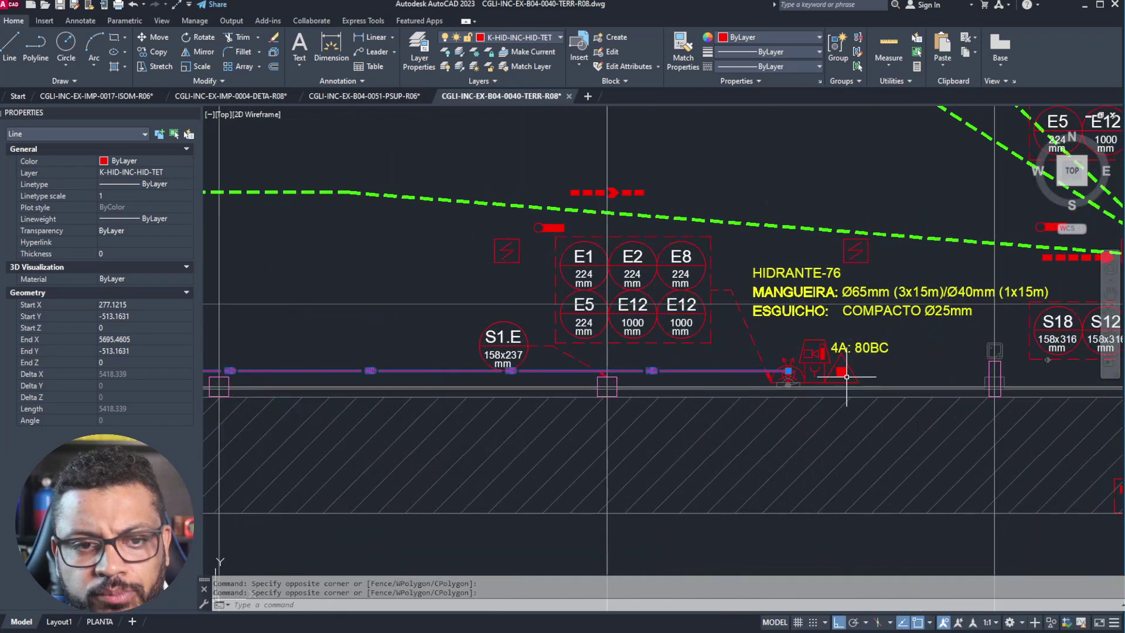
{"action": "scroll", "coordinate": [868, 378], "scroll_direction": "up", "scroll_amount": 5}
{"action": "middle_click_drag", "start_coordinate": [919, 314], "coordinate": [697, 312]}
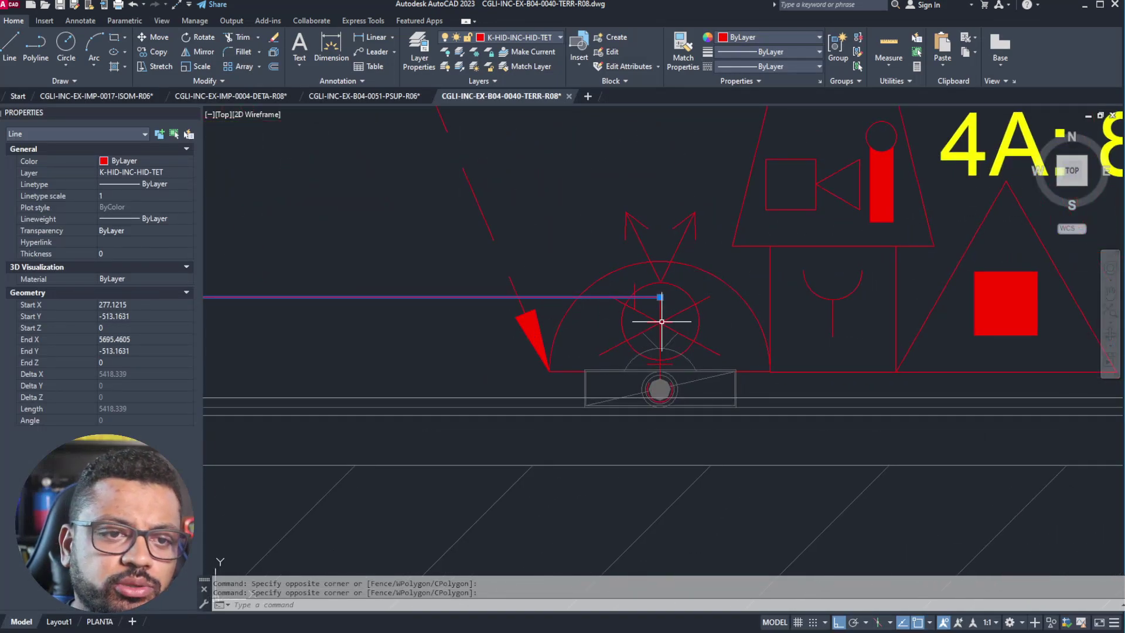
{"action": "scroll", "coordinate": [657, 385], "scroll_direction": "down", "scroll_amount": 5}
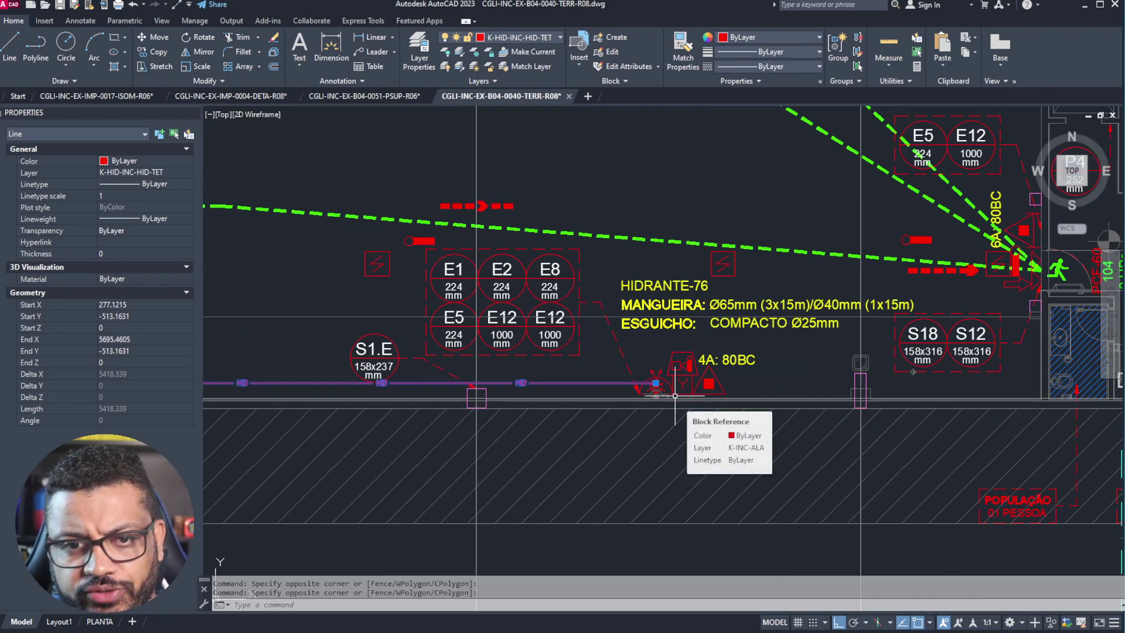
{"action": "scroll", "coordinate": [675, 395], "scroll_direction": "down", "scroll_amount": 10}
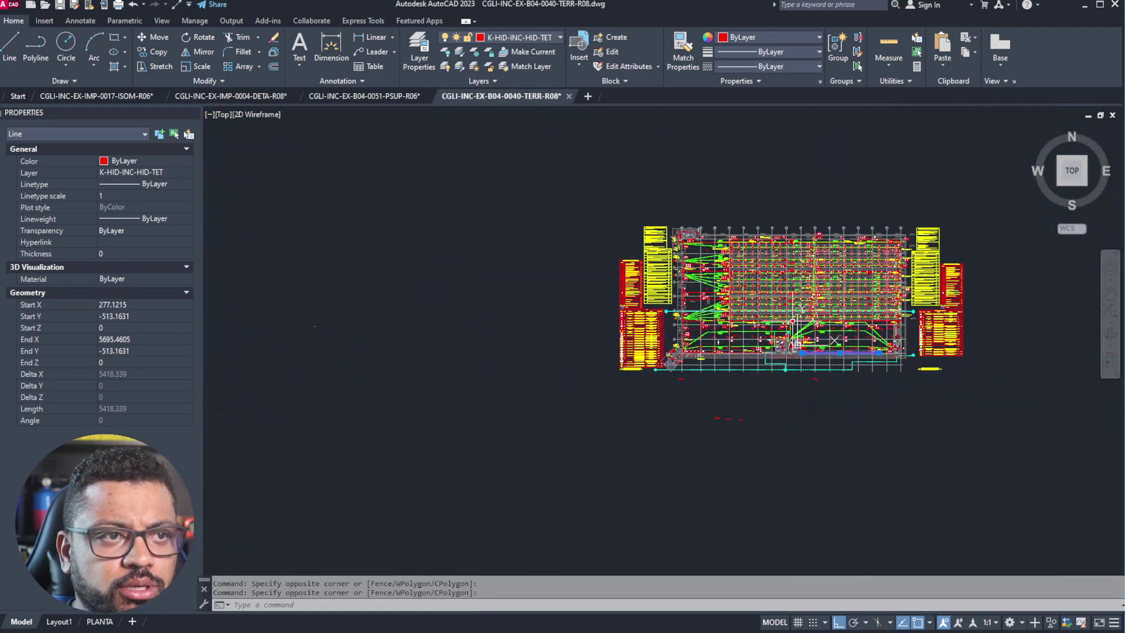
- Return to the isometric drawing CGLI-INC-EX-IMP-0017-ISOM-R06 and inspect the piping around hydrant HD-13 in the basement
{"action": "scroll", "coordinate": [654, 268], "scroll_direction": "up", "scroll_amount": 8}
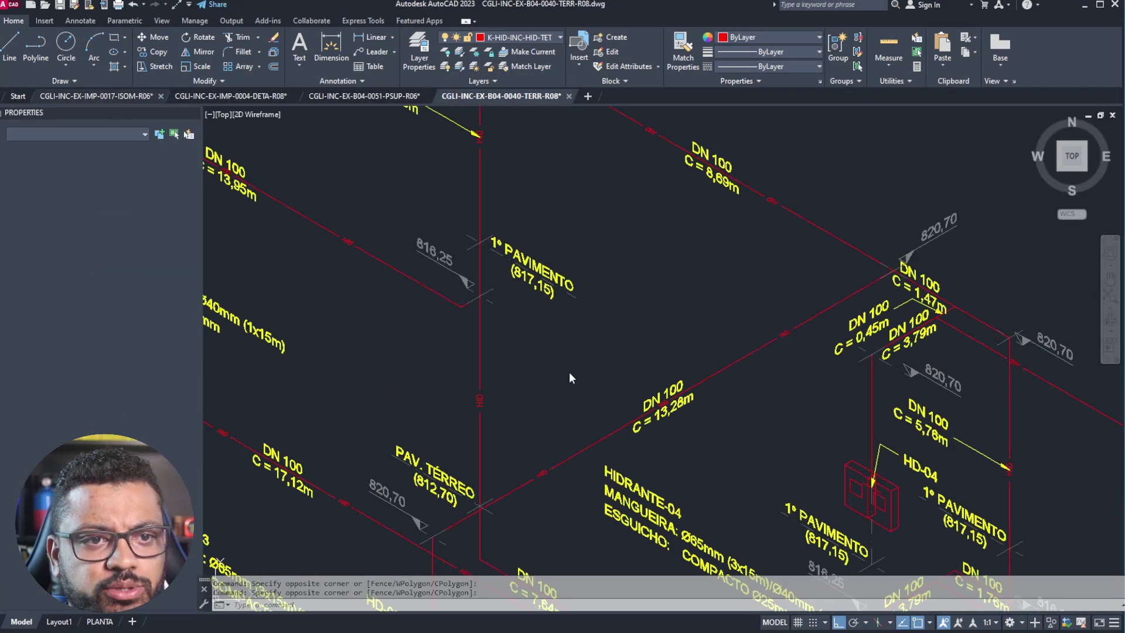
{"action": "middle_click_drag", "start_coordinate": [560, 365], "coordinate": [700, 286]}
{"action": "scroll", "coordinate": [662, 272], "scroll_direction": "down", "scroll_amount": 8}
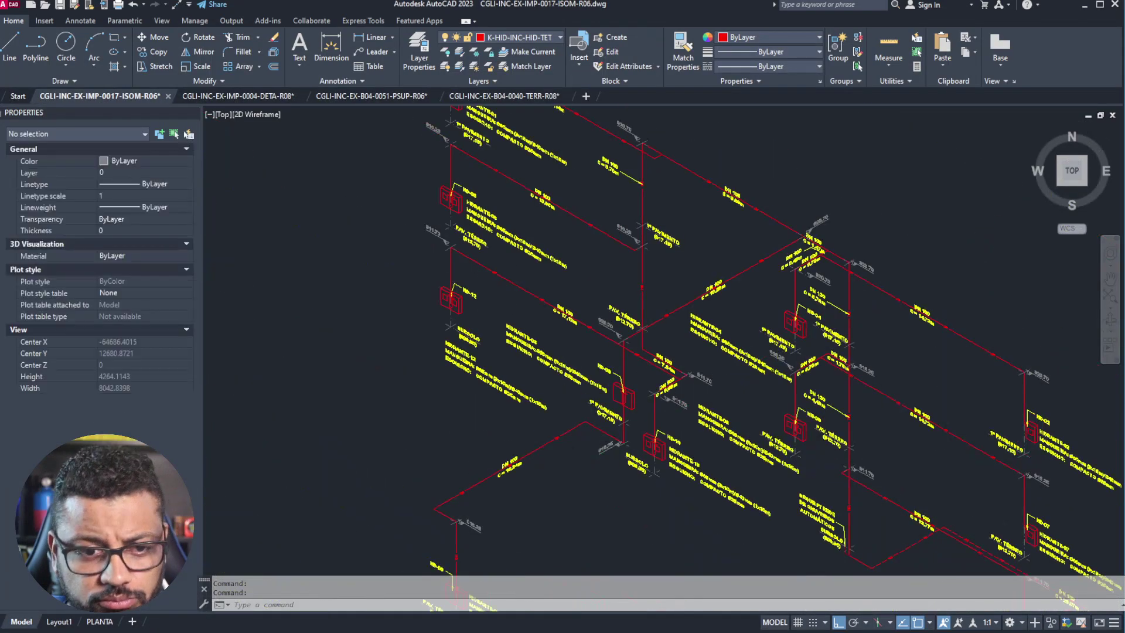
{"action": "scroll", "coordinate": [622, 347], "scroll_direction": "up", "scroll_amount": 10}
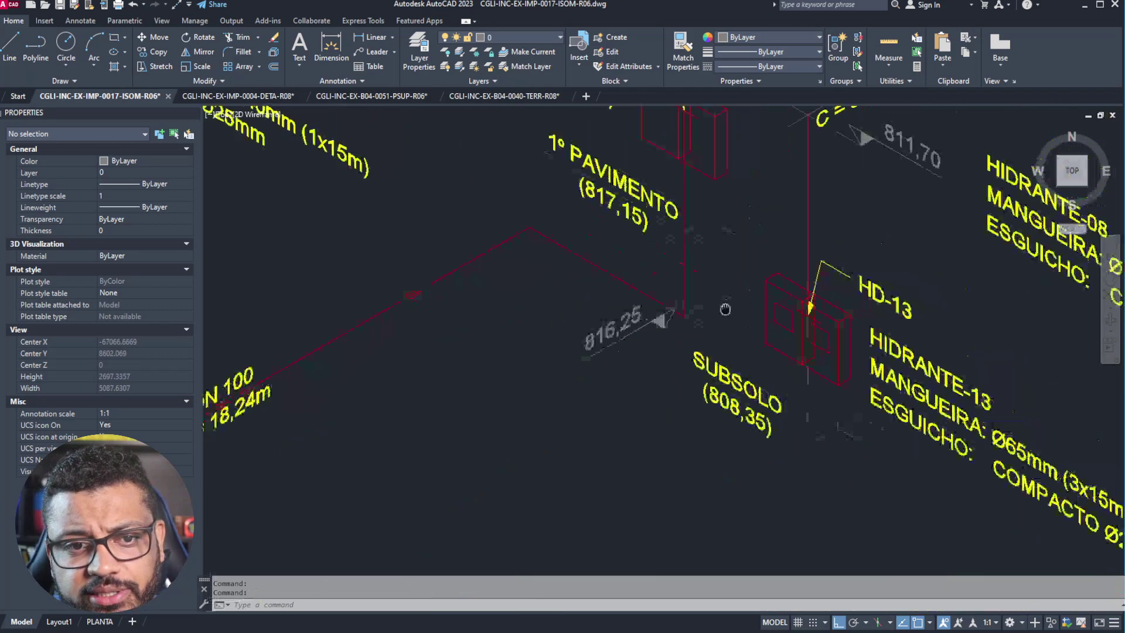
- Switch to the upper-floor sprinkler plan CGLI-INC-EX-B04-0051-PSUP-R06 and inspect the Ø65 branch lines beside the VGA4 label
{"action": "mouse_move", "coordinate": [727, 411]}
{"action": "middle_mouse_down"}
{"action": "mouse_move", "coordinate": [597, 371]}
{"action": "mouse_move", "coordinate": [532, 300]}
{"action": "middle_mouse_up"}
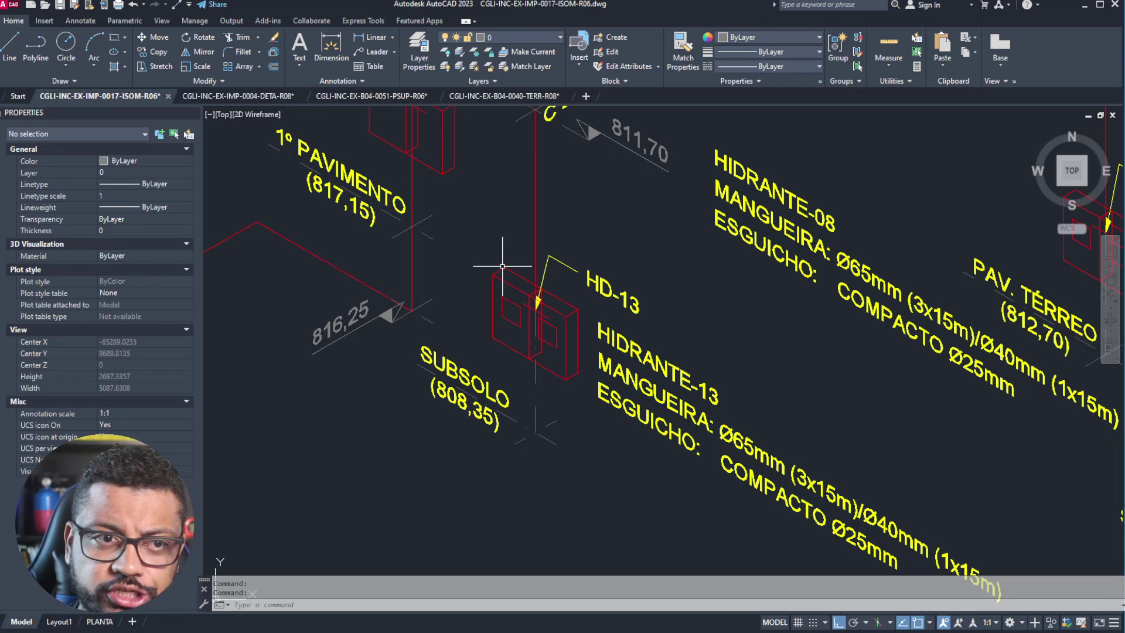
{"action": "left_click", "coordinate": [359, 98]}
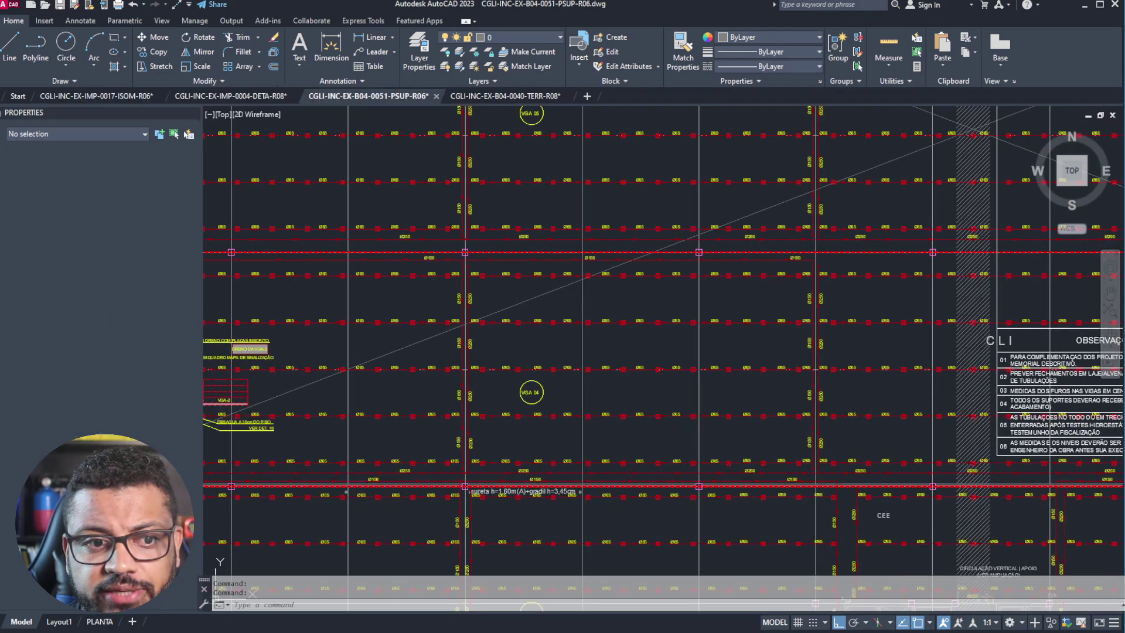
{"action": "middle_click_drag", "start_coordinate": [625, 445], "coordinate": [655, 221]}
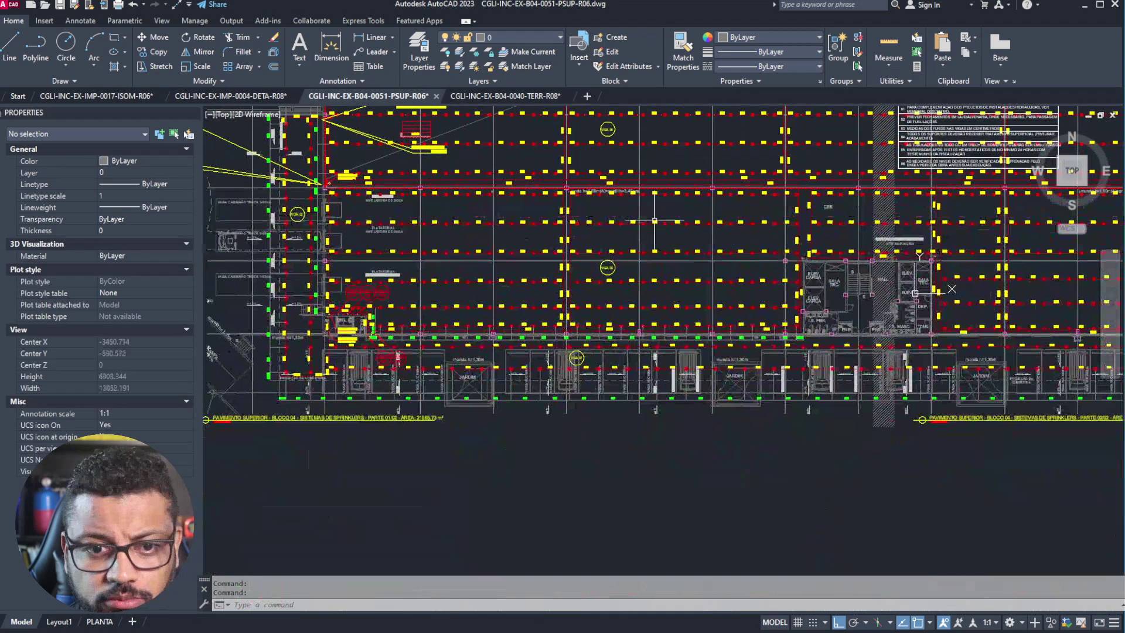
{"action": "scroll", "coordinate": [396, 303], "scroll_direction": "up", "scroll_amount": 10}
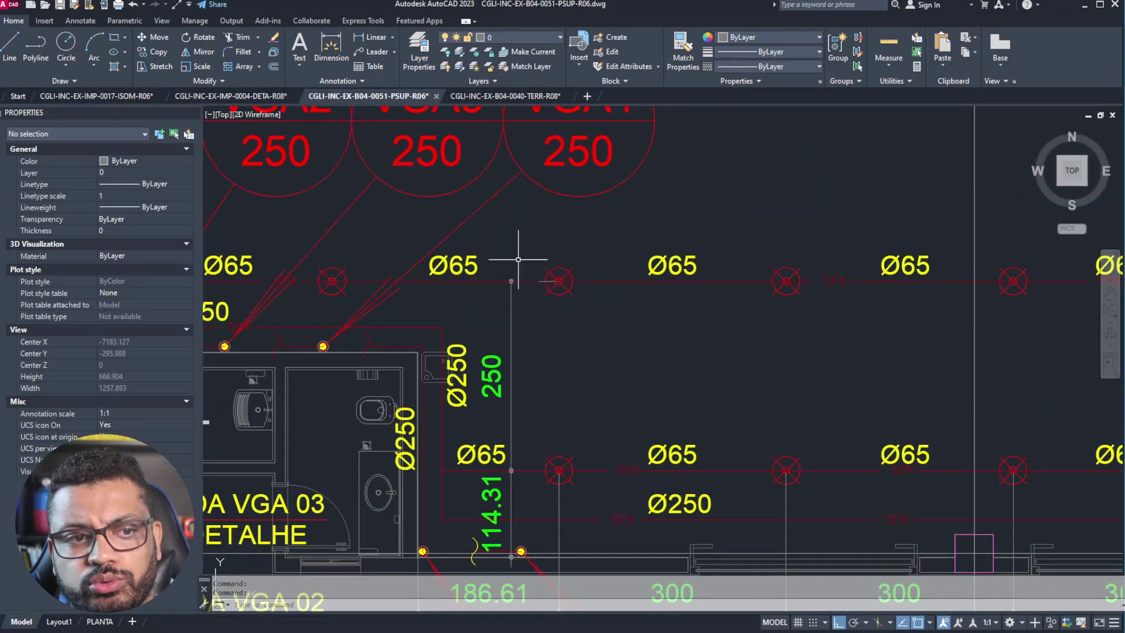
{"action": "middle_click_drag", "start_coordinate": [771, 294], "coordinate": [527, 289]}
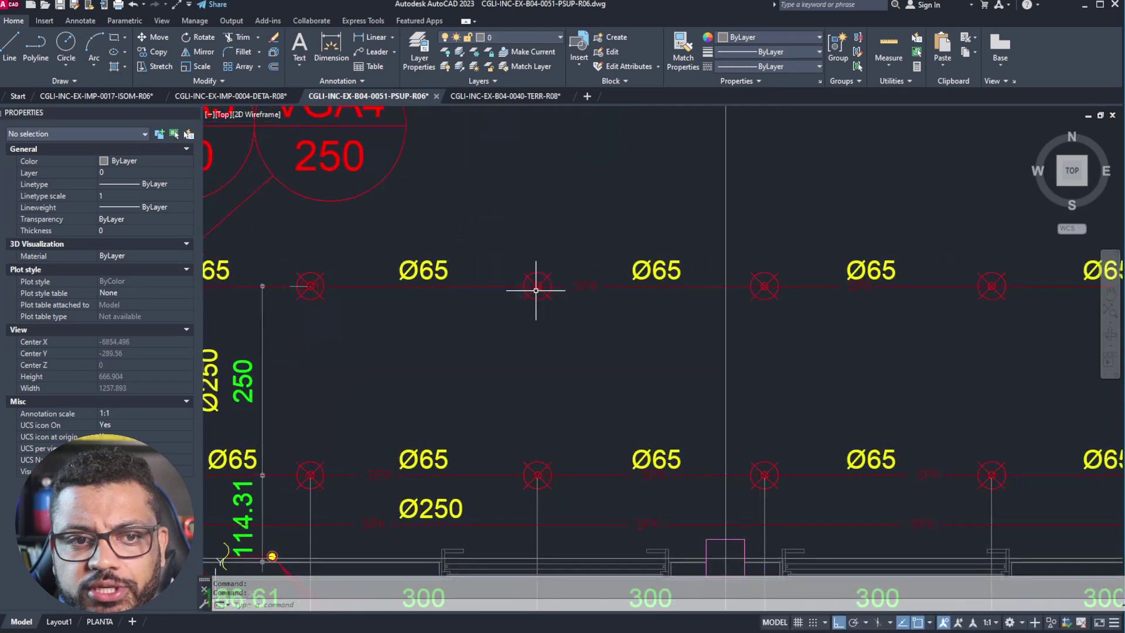
- Window-select one sprinkler symbol on the Ø65 branch line east of the VGA4 label, and clear the selection
{"action": "middle_click_drag", "start_coordinate": [841, 326], "coordinate": [526, 272]}
{"action": "scroll", "coordinate": [526, 272], "scroll_direction": "up", "scroll_amount": 6}
{"action": "left_click", "coordinate": [452, 193]}
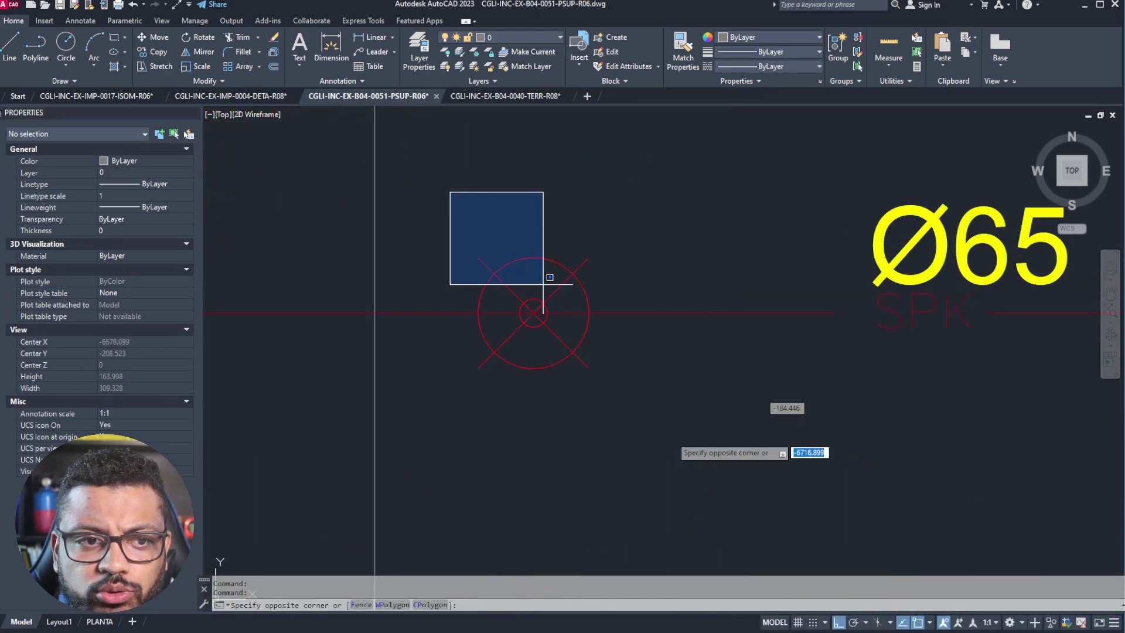
{"action": "left_click", "coordinate": [691, 452]}
{"action": "scroll", "coordinate": [598, 242], "scroll_direction": "down", "scroll_amount": 4}
{"action": "key", "text": "Escape"}
{"action": "scroll", "coordinate": [616, 251], "scroll_direction": "down", "scroll_amount": 5}
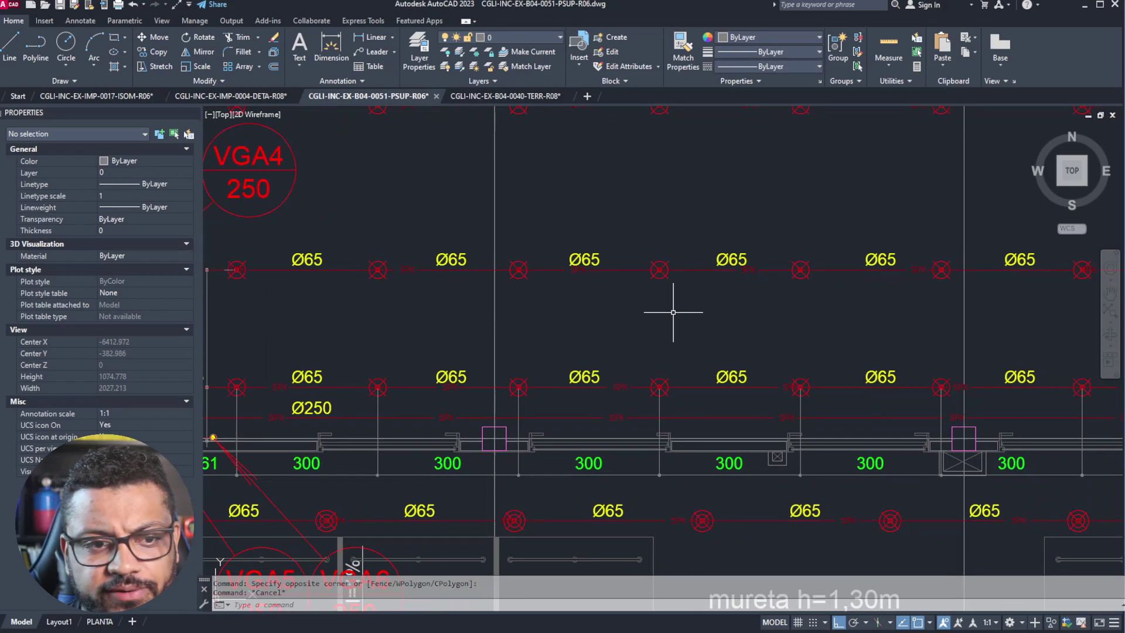
- Survey the sprinkler branches of the upper-floor plan around the VGA 03 and VGA 02 zones and the parking bays
{"action": "scroll", "coordinate": [477, 381], "scroll_direction": "down", "scroll_amount": 2}
{"action": "scroll", "coordinate": [467, 336], "scroll_direction": "down", "scroll_amount": 2}
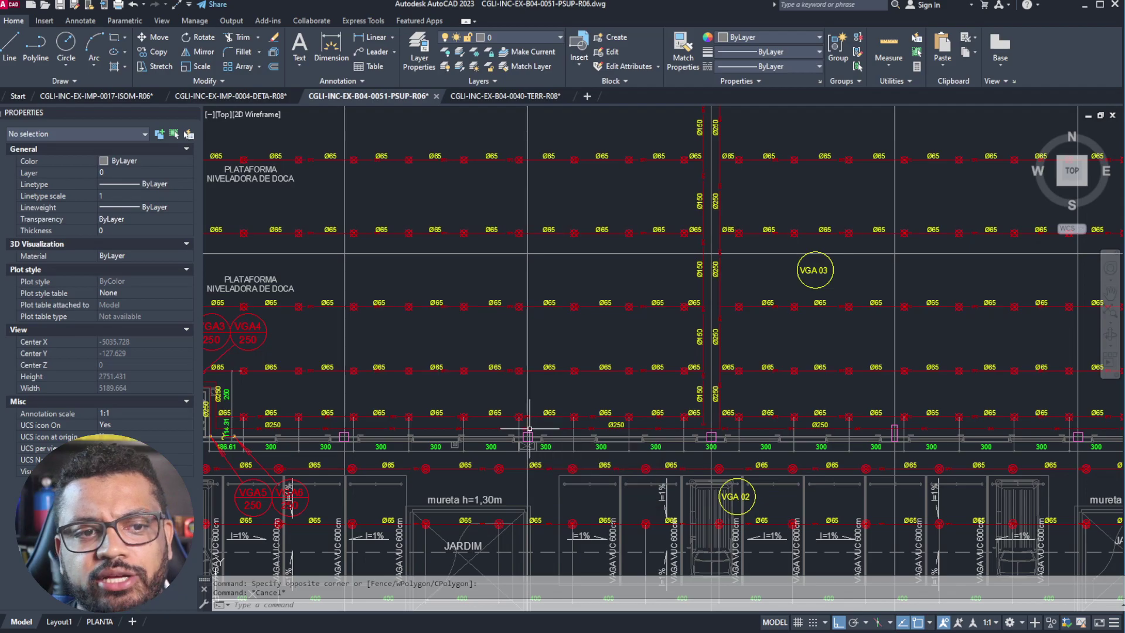
{"action": "scroll", "coordinate": [581, 440], "scroll_direction": "down", "scroll_amount": 1}
{"action": "mouse_move", "coordinate": [724, 350]}
{"action": "middle_mouse_down"}
{"action": "mouse_move", "coordinate": [585, 457]}
{"action": "mouse_move", "coordinate": [515, 537]}
{"action": "middle_mouse_up"}
{"action": "mouse_move", "coordinate": [712, 321]}
{"action": "middle_mouse_down"}
{"action": "mouse_move", "coordinate": [693, 429]}
{"action": "mouse_move", "coordinate": [727, 498]}
{"action": "mouse_move", "coordinate": [814, 427]}
{"action": "mouse_move", "coordinate": [902, 440]}
{"action": "middle_mouse_up"}
{"action": "mouse_move", "coordinate": [633, 281]}
{"action": "middle_mouse_down"}
{"action": "mouse_move", "coordinate": [662, 394]}
{"action": "mouse_move", "coordinate": [688, 434]}
{"action": "middle_mouse_up"}
{"action": "middle_click_drag", "start_coordinate": [615, 460], "coordinate": [641, 169]}
{"action": "middle_click_drag", "start_coordinate": [755, 395], "coordinate": [757, 128]}
{"action": "mouse_move", "coordinate": [669, 478]}
{"action": "middle_mouse_down"}
{"action": "mouse_move", "coordinate": [683, 227]}
{"action": "mouse_move", "coordinate": [706, 108]}
{"action": "middle_mouse_up"}
{"action": "middle_click_drag", "start_coordinate": [585, 229], "coordinate": [567, 296]}
{"action": "scroll", "coordinate": [410, 266], "scroll_direction": "up", "scroll_amount": 2}
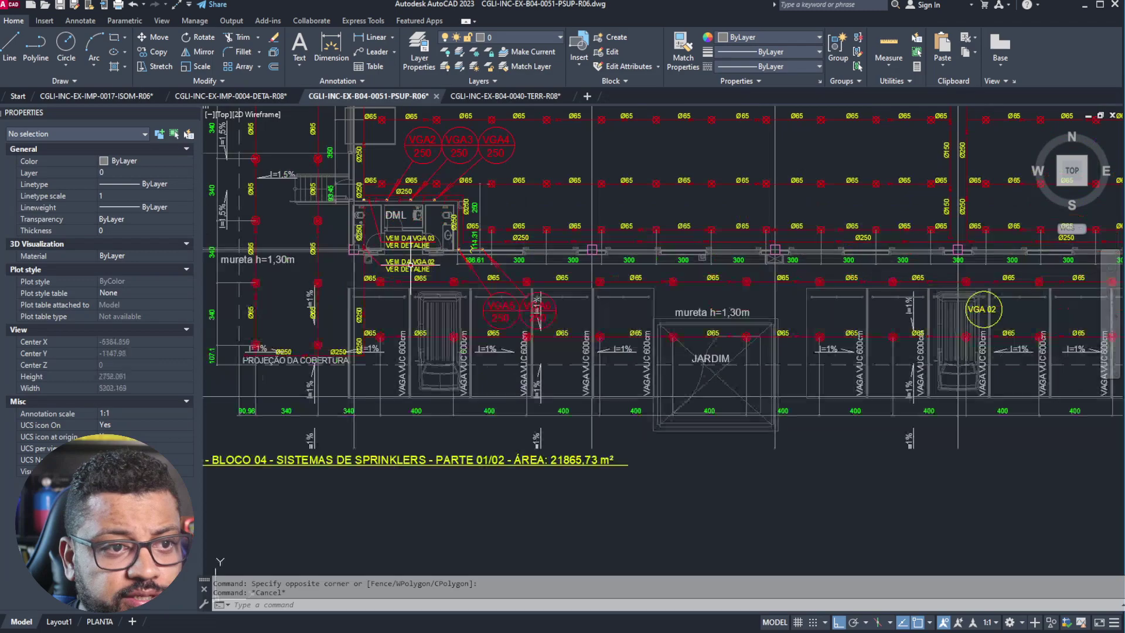
- Inspect the VGA2, VGA3 and VGA4 riser callouts and the Ø250 pipes beside the DML room
{"action": "middle_click_drag", "start_coordinate": [303, 294], "coordinate": [500, 402]}
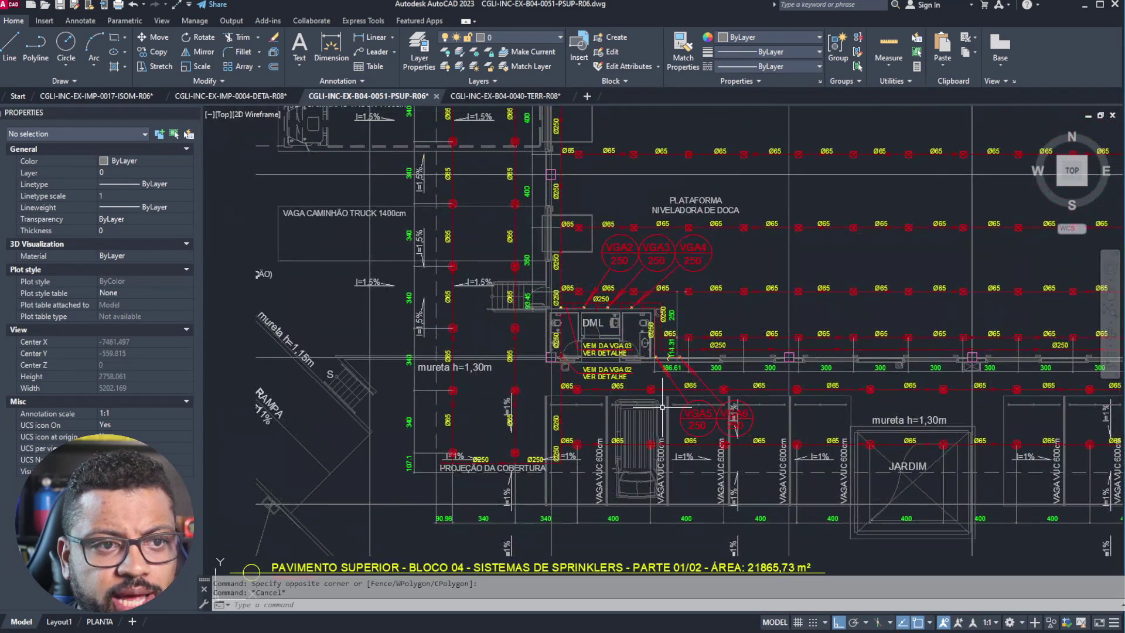
{"action": "scroll", "coordinate": [667, 242], "scroll_direction": "up", "scroll_amount": 5}
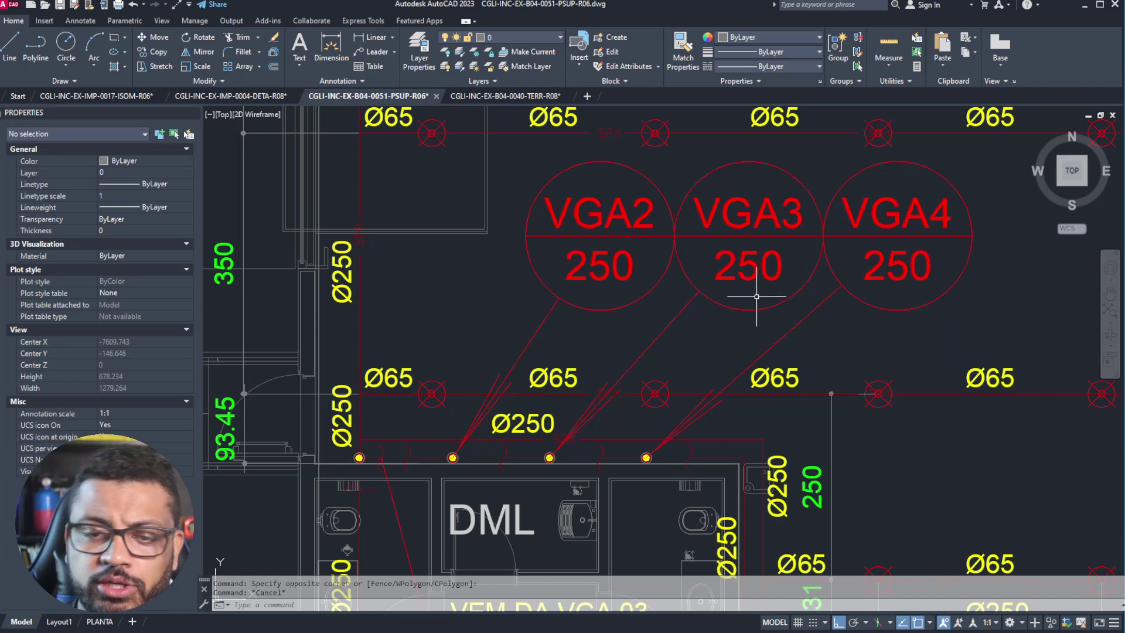
{"action": "middle_click_drag", "start_coordinate": [678, 456], "coordinate": [742, 375]}
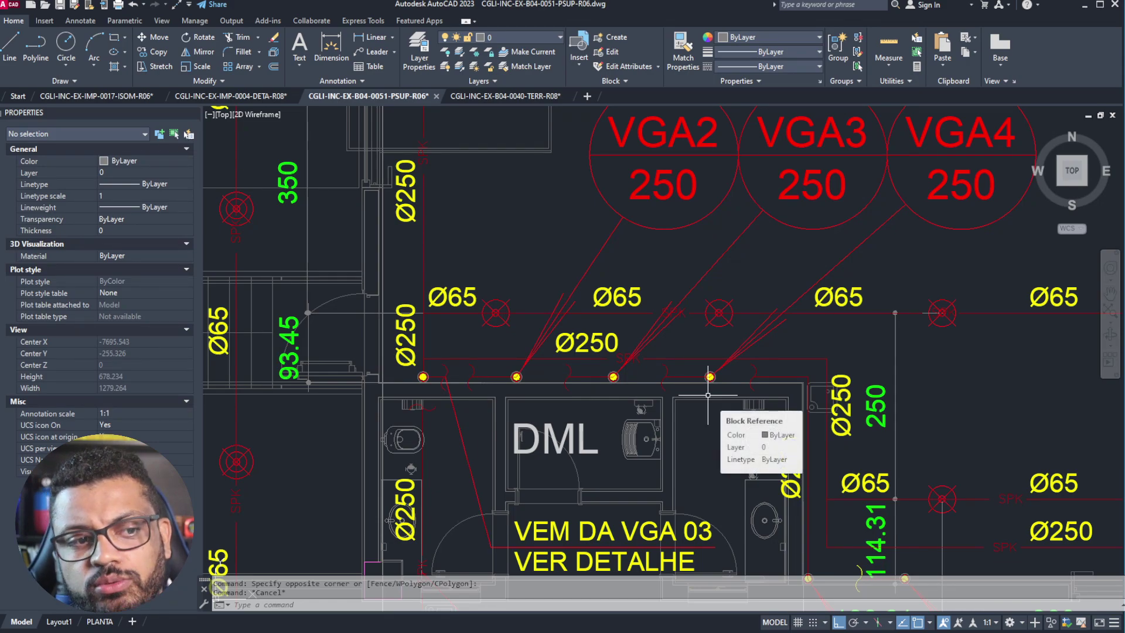
{"action": "scroll", "coordinate": [628, 372], "scroll_direction": "down", "scroll_amount": 3}
{"action": "scroll", "coordinate": [779, 379], "scroll_direction": "up", "scroll_amount": 1}
{"action": "middle_click_drag", "start_coordinate": [779, 378], "coordinate": [576, 355]}
{"action": "middle_click_drag", "start_coordinate": [947, 375], "coordinate": [747, 326]}
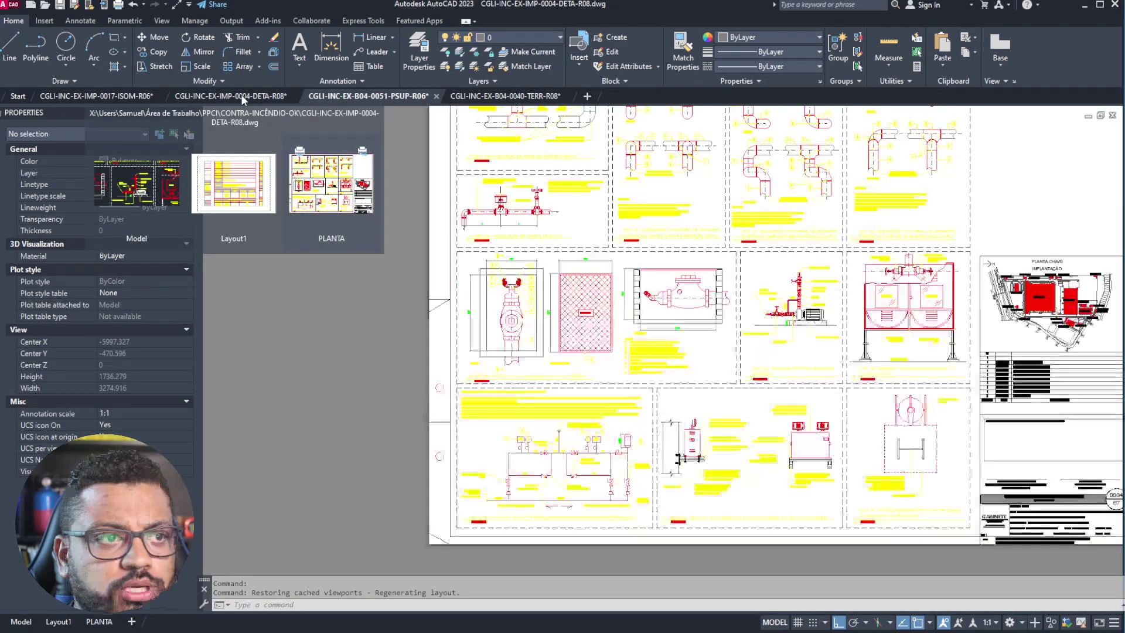
- Display the model space of the details drawing CGLI-INC-EX-IMP-0004-DETA-R08 and return to the PSUP-R06 sprinkler plan
{"action": "left_click", "coordinate": [249, 96]}
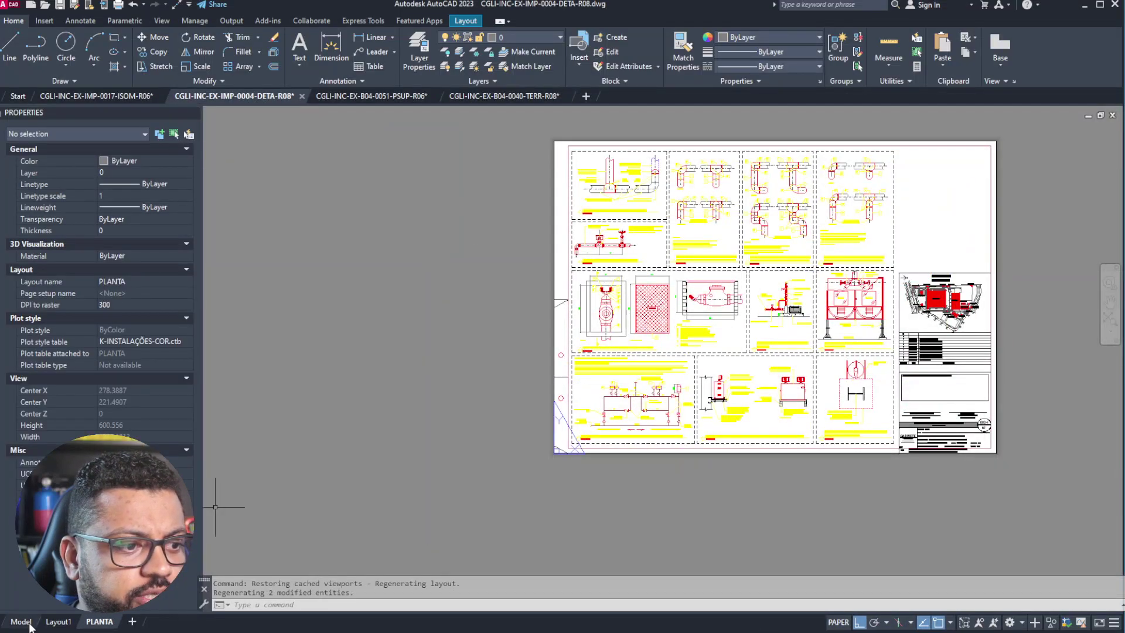
{"action": "left_click", "coordinate": [27, 622]}
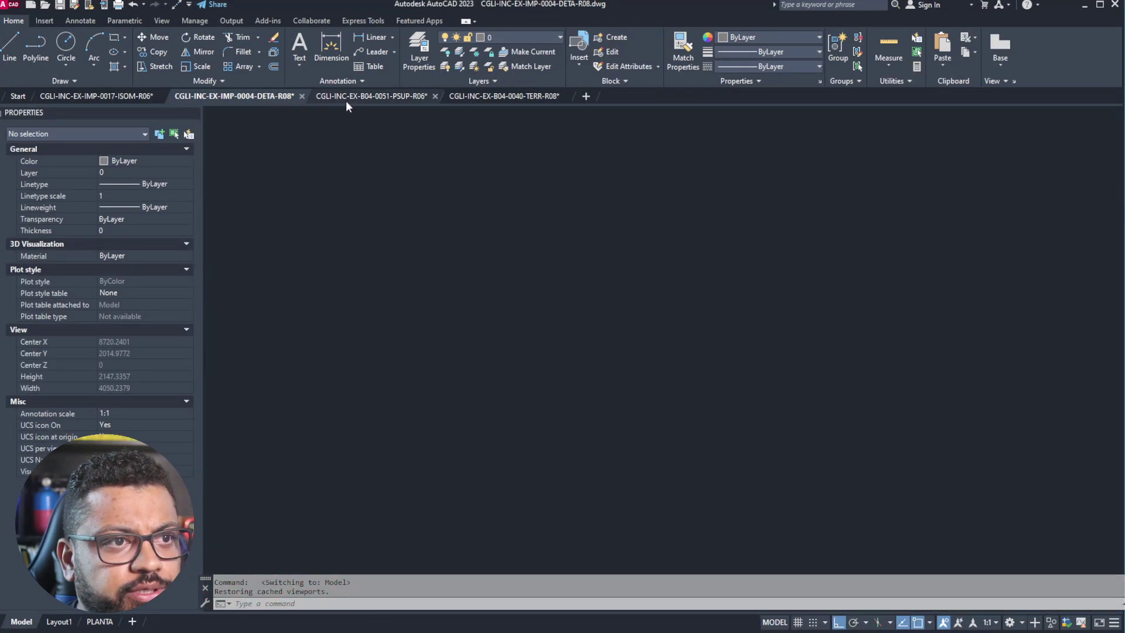
{"action": "left_click", "coordinate": [345, 98]}
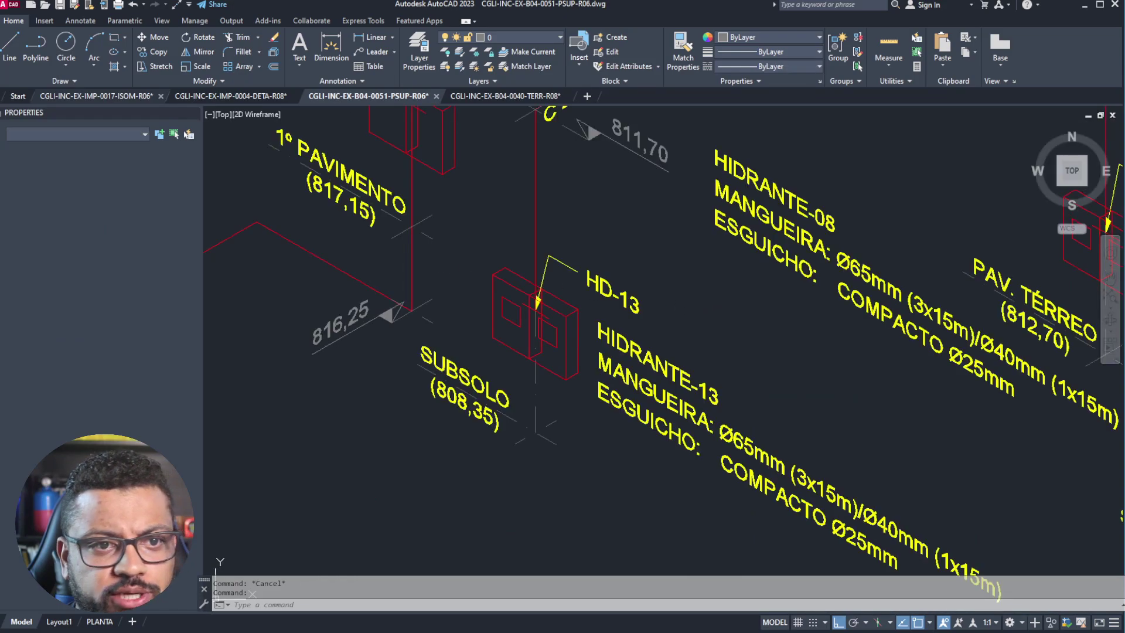
- Switch to the isometric CGLI-INC-EX-IMP-0017-ISOM-R06 and look over its hydrant risers from HD-13 to the HD-82 group
{"action": "scroll", "coordinate": [516, 328], "scroll_direction": "down", "scroll_amount": 4}
{"action": "middle_click_drag", "start_coordinate": [873, 280], "coordinate": [432, 482]}
{"action": "scroll", "coordinate": [483, 410], "scroll_direction": "down", "scroll_amount": 4}
{"action": "middle_click_drag", "start_coordinate": [823, 346], "coordinate": [295, 203]}
{"action": "middle_click_drag", "start_coordinate": [723, 341], "coordinate": [415, 191]}
{"action": "middle_click_drag", "start_coordinate": [571, 344], "coordinate": [239, 252]}
{"action": "middle_click_drag", "start_coordinate": [671, 275], "coordinate": [299, 295]}
{"action": "middle_click_drag", "start_coordinate": [829, 300], "coordinate": [253, 410]}
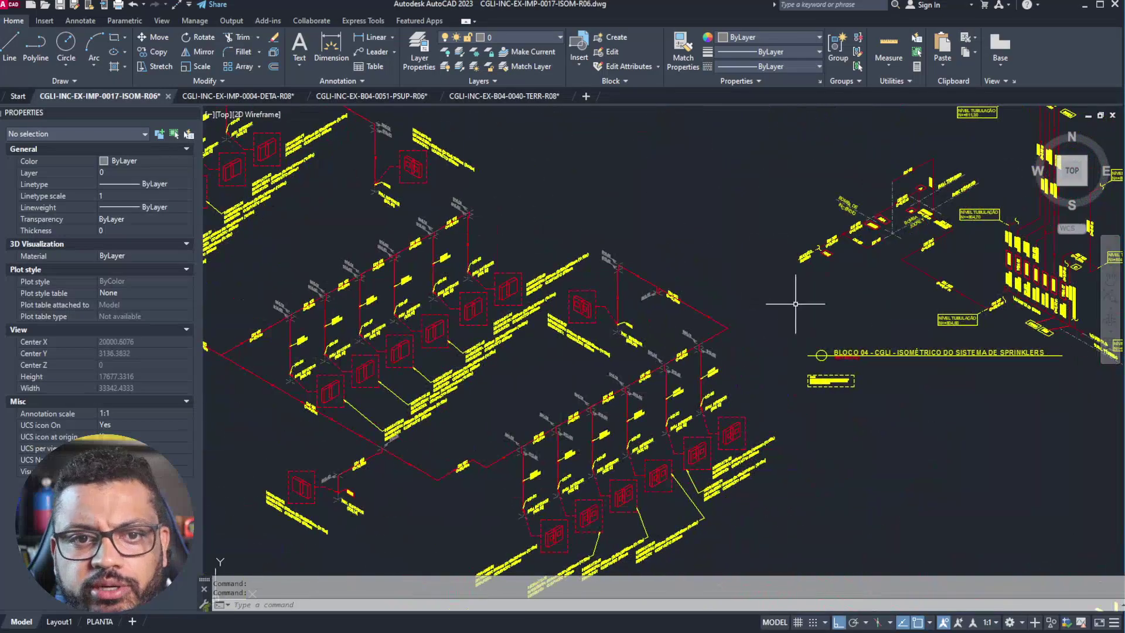
{"action": "scroll", "coordinate": [434, 306], "scroll_direction": "up", "scroll_amount": 4}
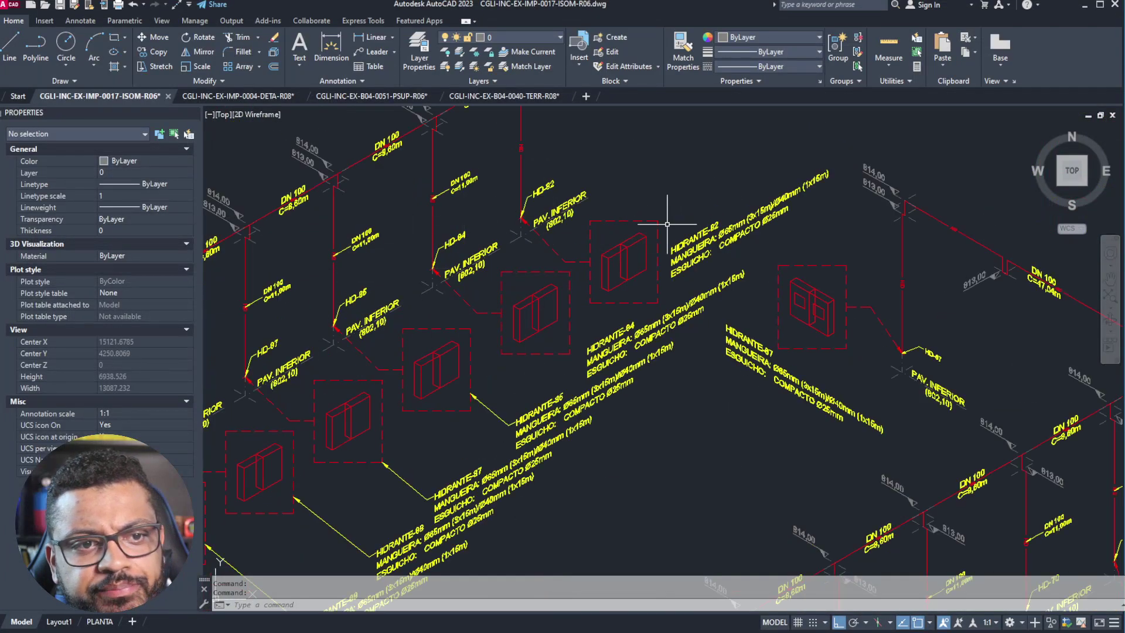
- Examine the Ø300 manifold with valves VGA 01 to VGA 07 in the Bloco 04 sprinkler isometric
{"action": "scroll", "coordinate": [637, 299], "scroll_direction": "down", "scroll_amount": 6}
{"action": "middle_click_drag", "start_coordinate": [897, 381], "coordinate": [529, 460]}
{"action": "scroll", "coordinate": [626, 311], "scroll_direction": "up", "scroll_amount": 6}
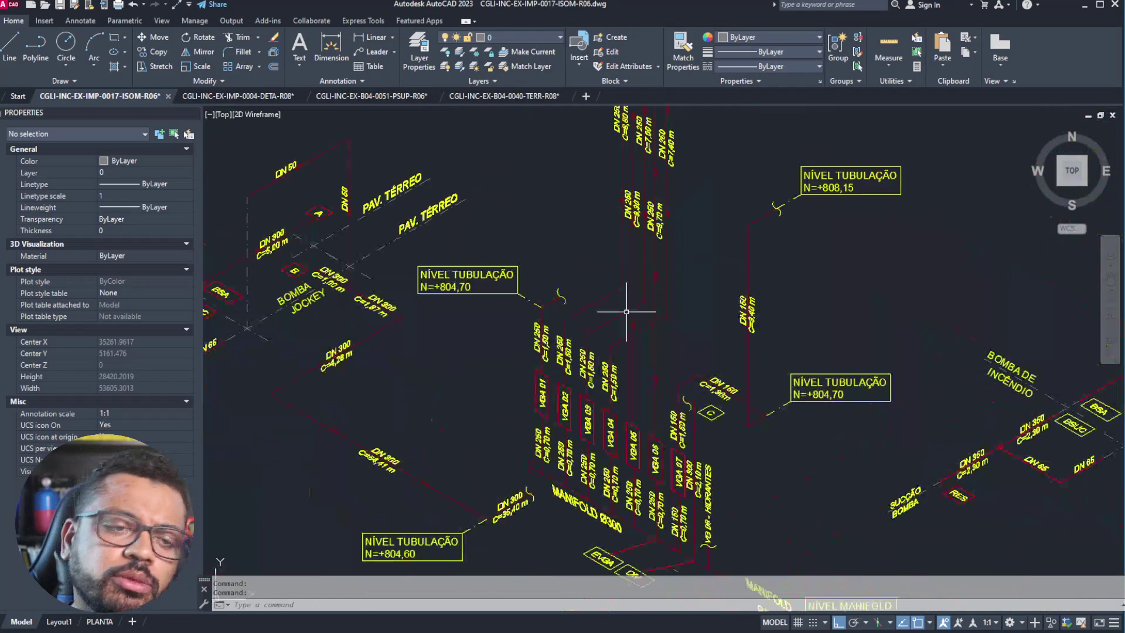
{"action": "middle_click_drag", "start_coordinate": [626, 311], "coordinate": [679, 182]}
{"action": "scroll", "coordinate": [682, 240], "scroll_direction": "up", "scroll_amount": 2}
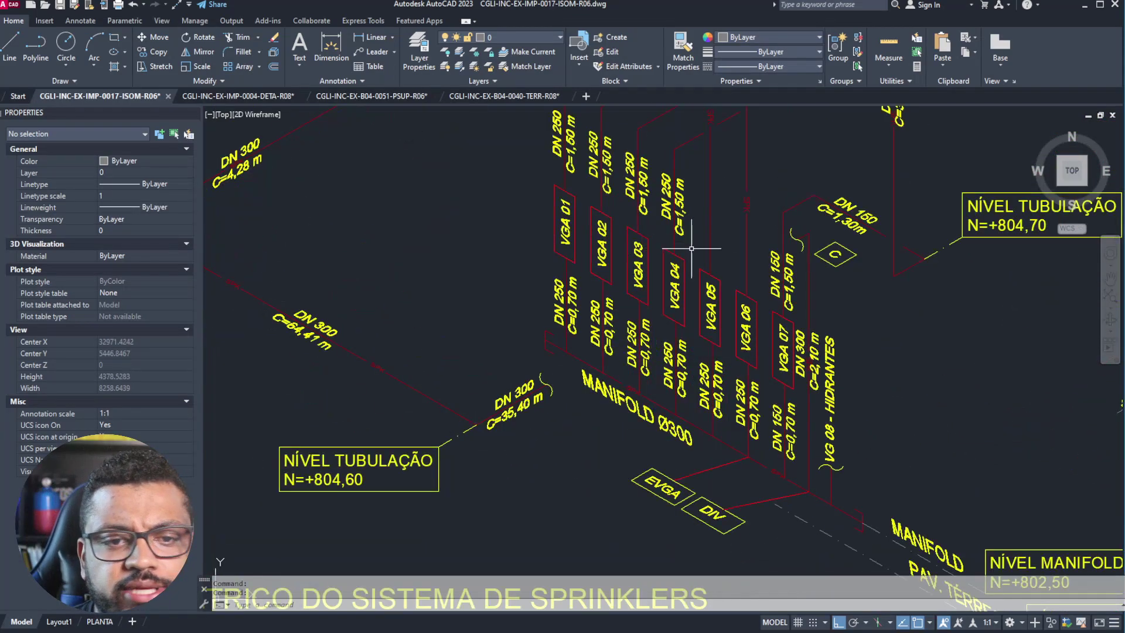
{"action": "middle_click_drag", "start_coordinate": [690, 245], "coordinate": [649, 263]}
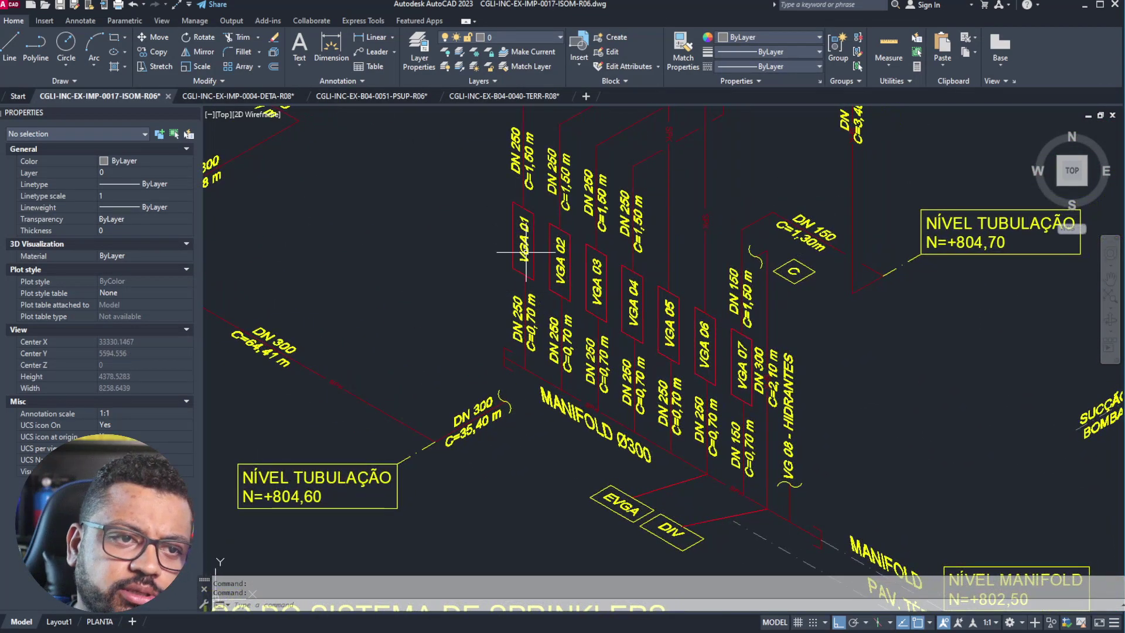
- Follow the DN 250 risers from the valve manifold up to the sprinkler branches near pipe level N=+817,10
{"action": "scroll", "coordinate": [674, 351], "scroll_direction": "down", "scroll_amount": 3}
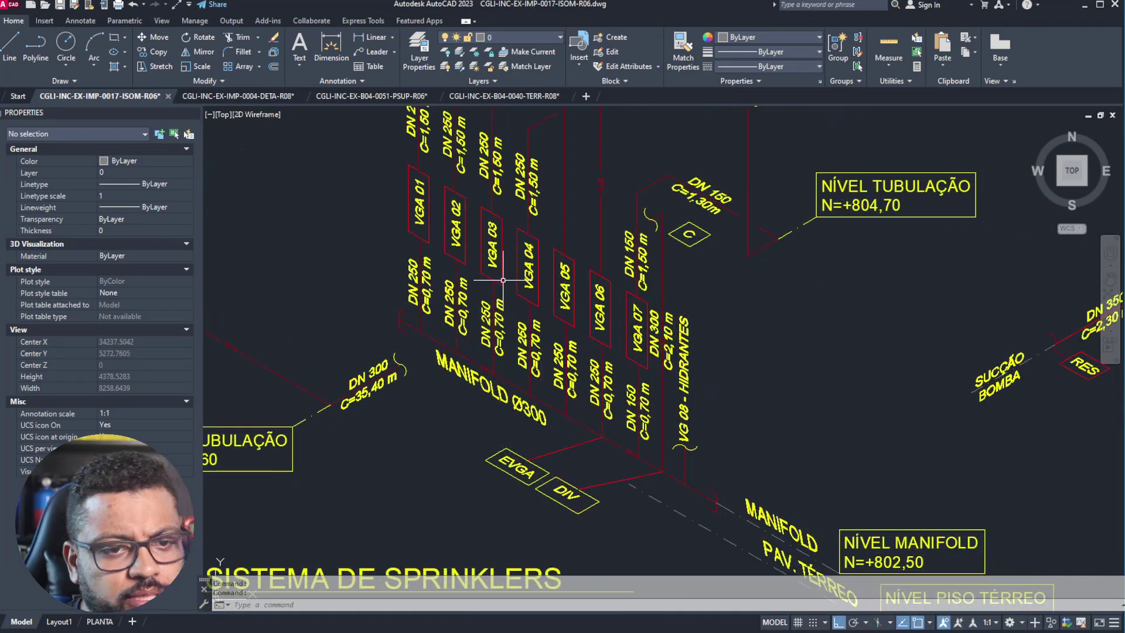
{"action": "middle_click_drag", "start_coordinate": [660, 264], "coordinate": [671, 402]}
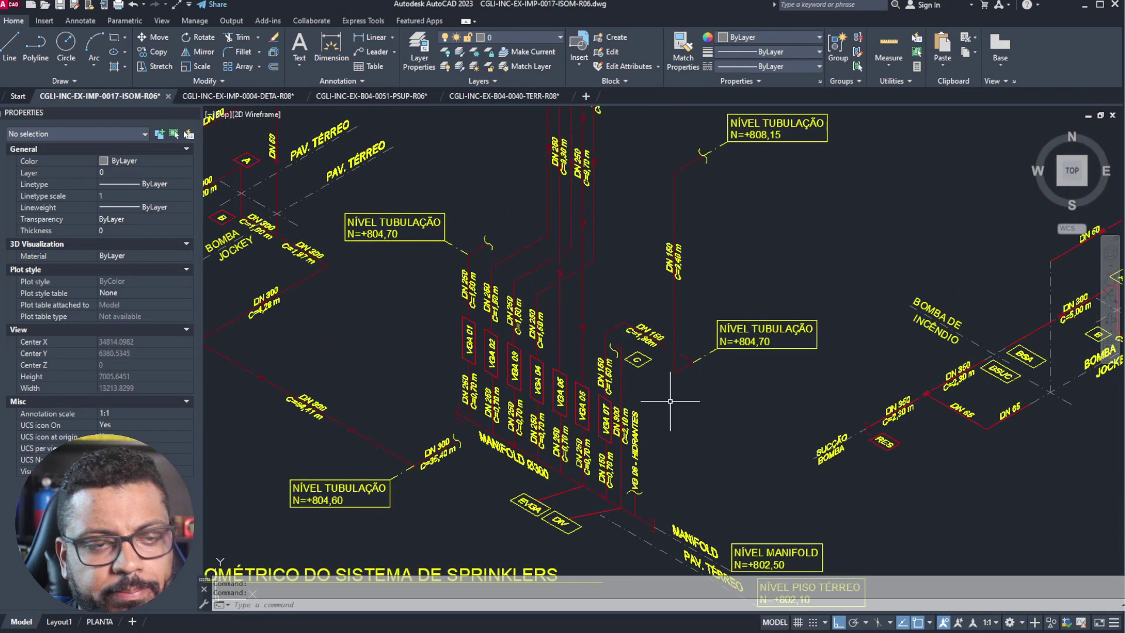
{"action": "middle_click_drag", "start_coordinate": [572, 193], "coordinate": [513, 427]}
{"action": "mouse_move", "coordinate": [509, 335]}
{"action": "middle_mouse_down"}
{"action": "mouse_move", "coordinate": [524, 391]}
{"action": "mouse_move", "coordinate": [519, 478]}
{"action": "middle_mouse_up"}
{"action": "middle_click_drag", "start_coordinate": [526, 289], "coordinate": [449, 436]}
{"action": "mouse_move", "coordinate": [711, 272]}
{"action": "middle_mouse_down"}
{"action": "mouse_move", "coordinate": [668, 314]}
{"action": "mouse_move", "coordinate": [546, 309]}
{"action": "middle_mouse_up"}
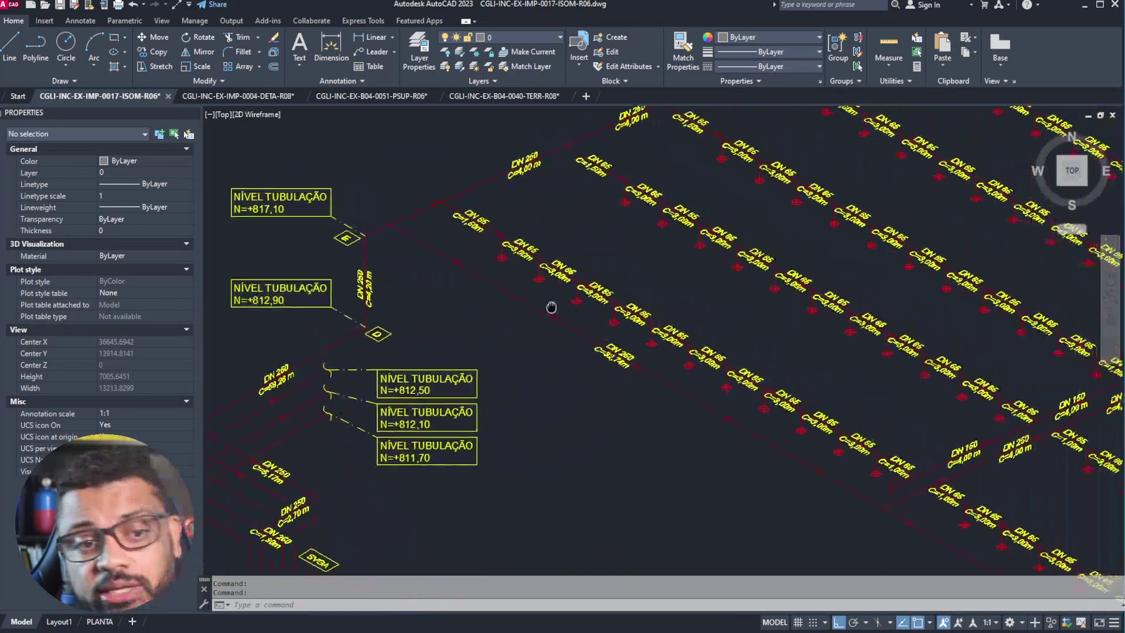
- Inspect the first sprinkler drop on the DN 65 branch after the 1,50 m segment, marking it with a selection window
{"action": "scroll", "coordinate": [460, 163], "scroll_direction": "up", "scroll_amount": 6}
{"action": "scroll", "coordinate": [504, 396], "scroll_direction": "down", "scroll_amount": 3}
{"action": "scroll", "coordinate": [462, 276], "scroll_direction": "up", "scroll_amount": 6}
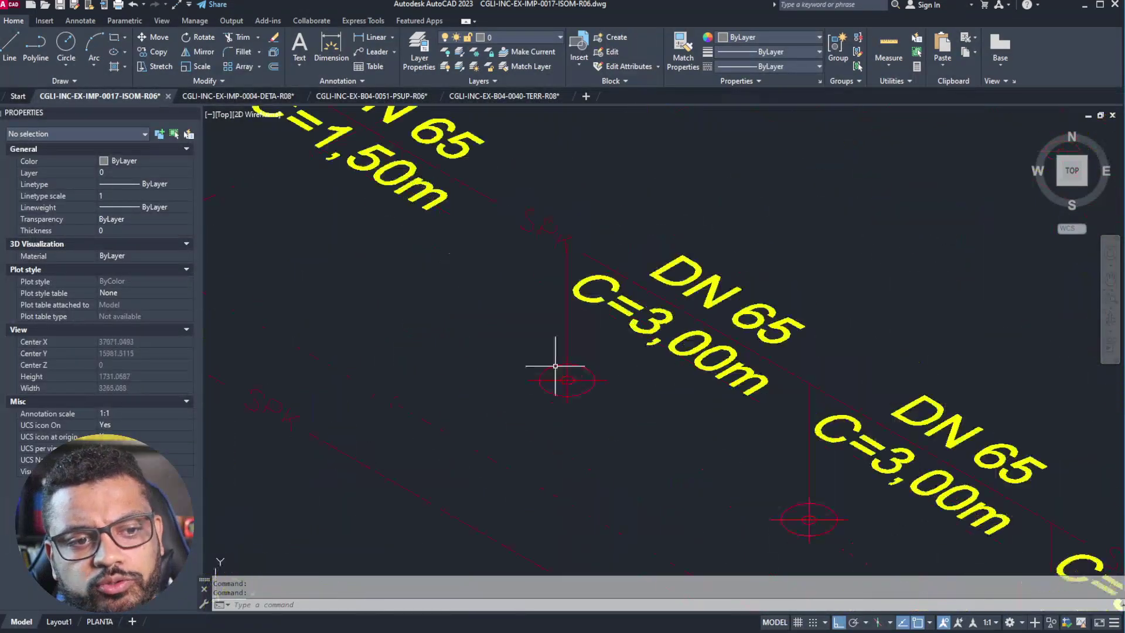
{"action": "left_click", "coordinate": [411, 287]}
{"action": "left_click", "coordinate": [713, 464]}
{"action": "scroll", "coordinate": [615, 372], "scroll_direction": "down", "scroll_amount": 6}
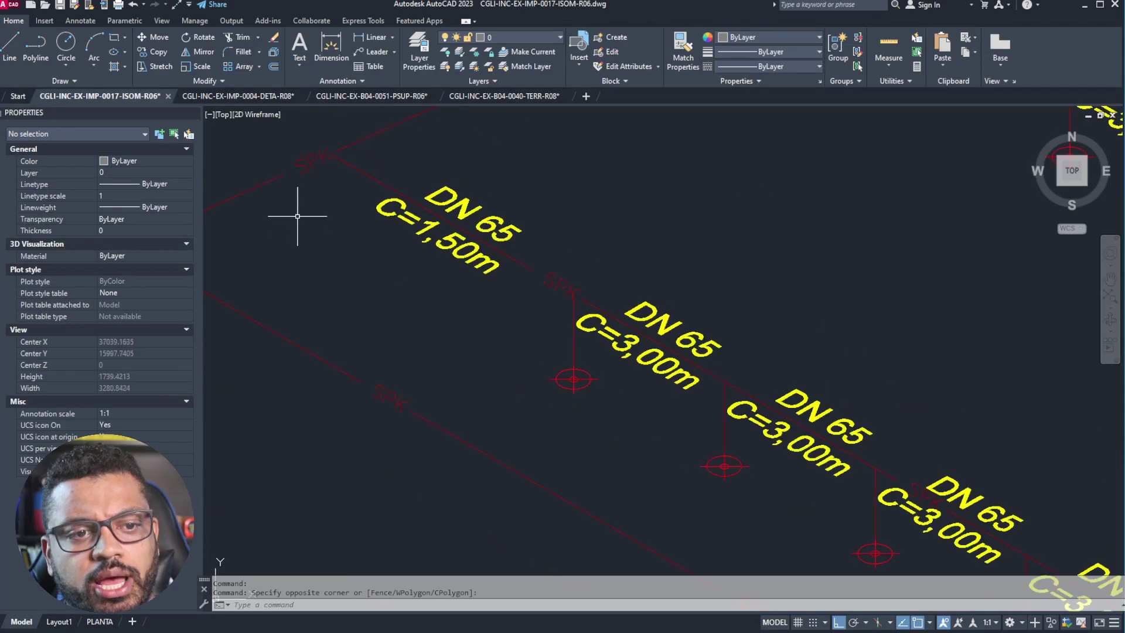
- Survey the isometric's sprinkler branch network along its length and go back to the VGA valve manifold
{"action": "scroll", "coordinate": [362, 170], "scroll_direction": "down", "scroll_amount": 6}
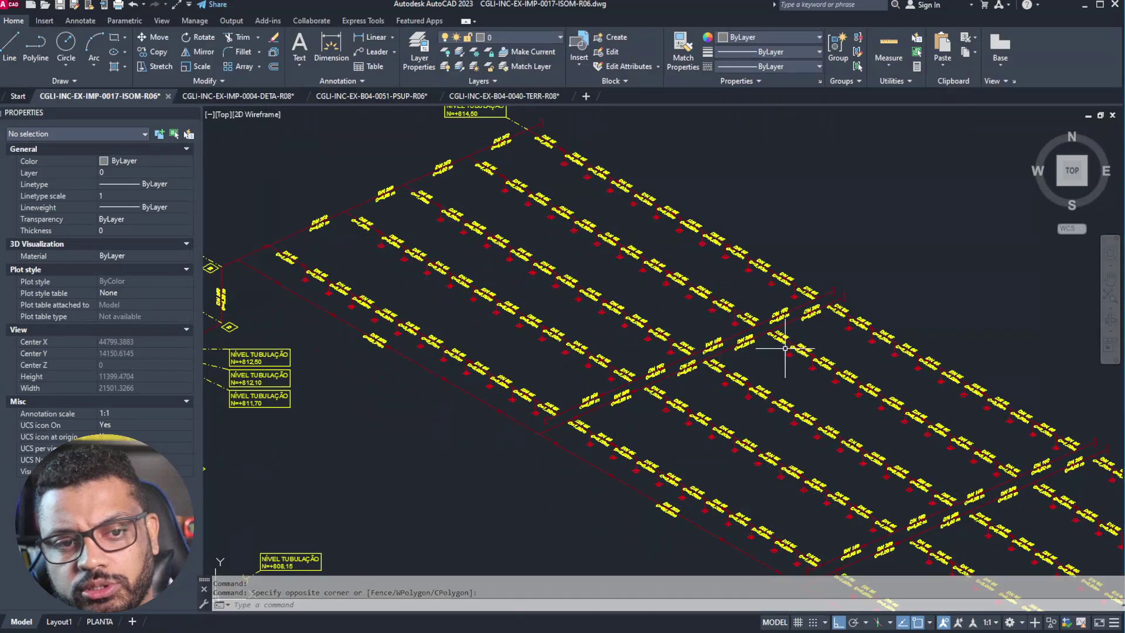
{"action": "middle_click_drag", "start_coordinate": [766, 359], "coordinate": [595, 252]}
{"action": "middle_click_drag", "start_coordinate": [706, 320], "coordinate": [566, 198]}
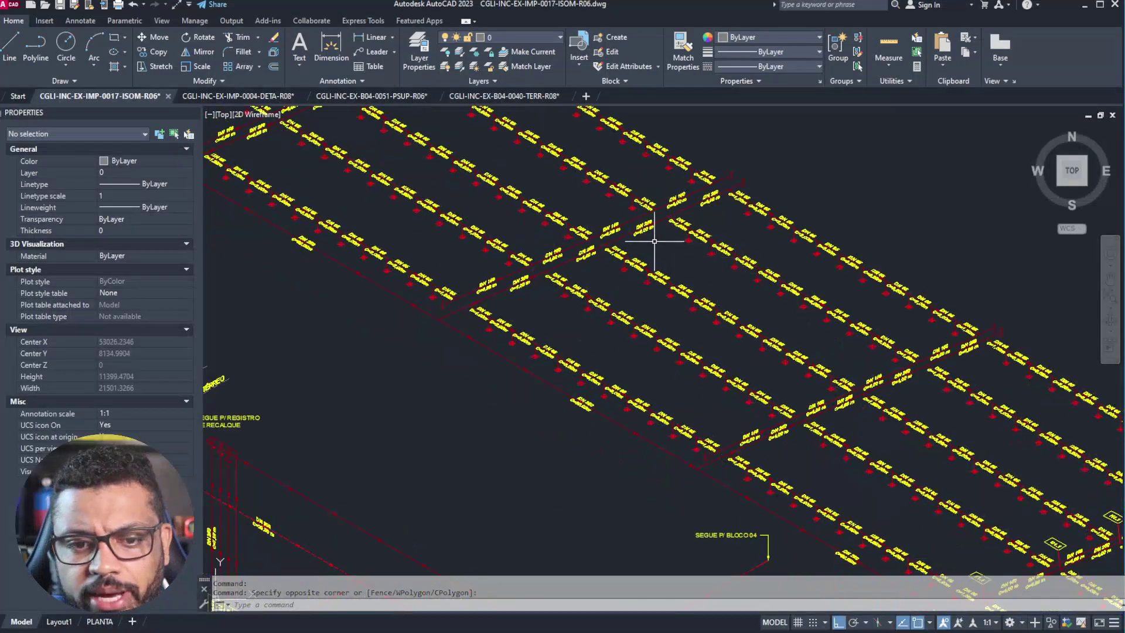
{"action": "scroll", "coordinate": [655, 241], "scroll_direction": "down", "scroll_amount": 4}
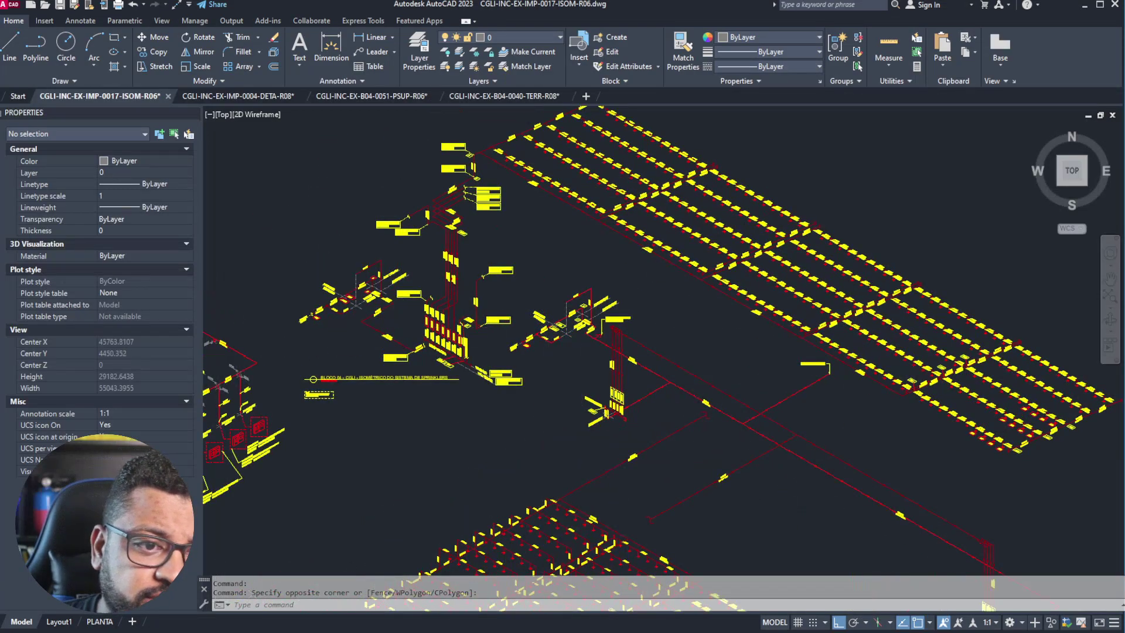
{"action": "scroll", "coordinate": [485, 359], "scroll_direction": "up", "scroll_amount": 8}
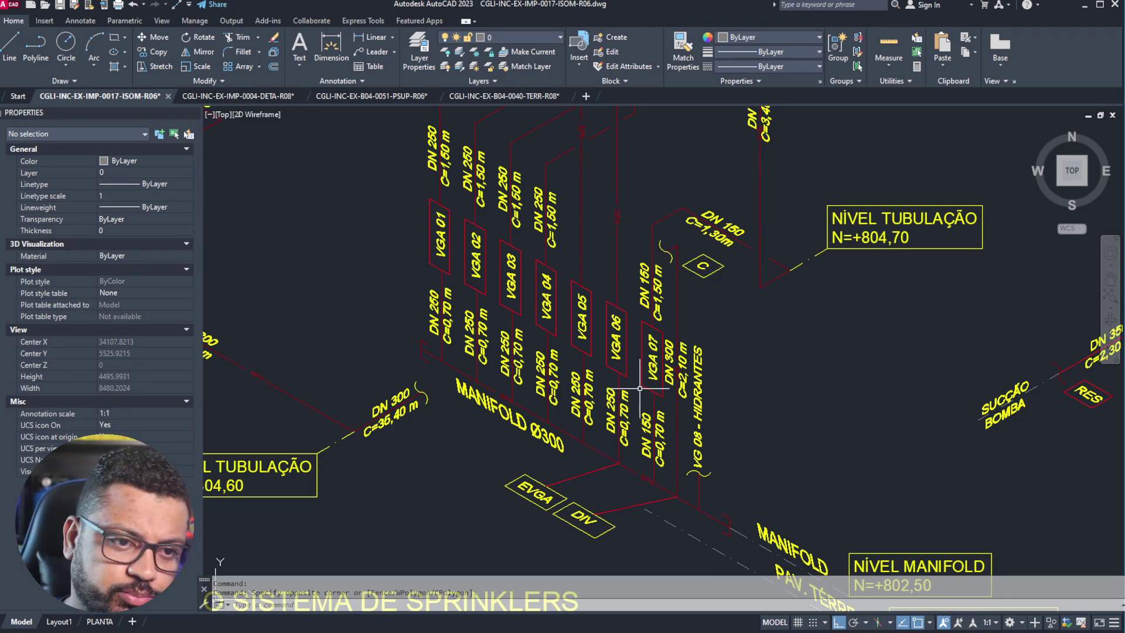
- Switch to the details drawing CGLI-INC-EX-IMP-0004-DETA-R08 and inspect DET. 29 for the new fire network piping
{"action": "left_click", "coordinate": [265, 96]}
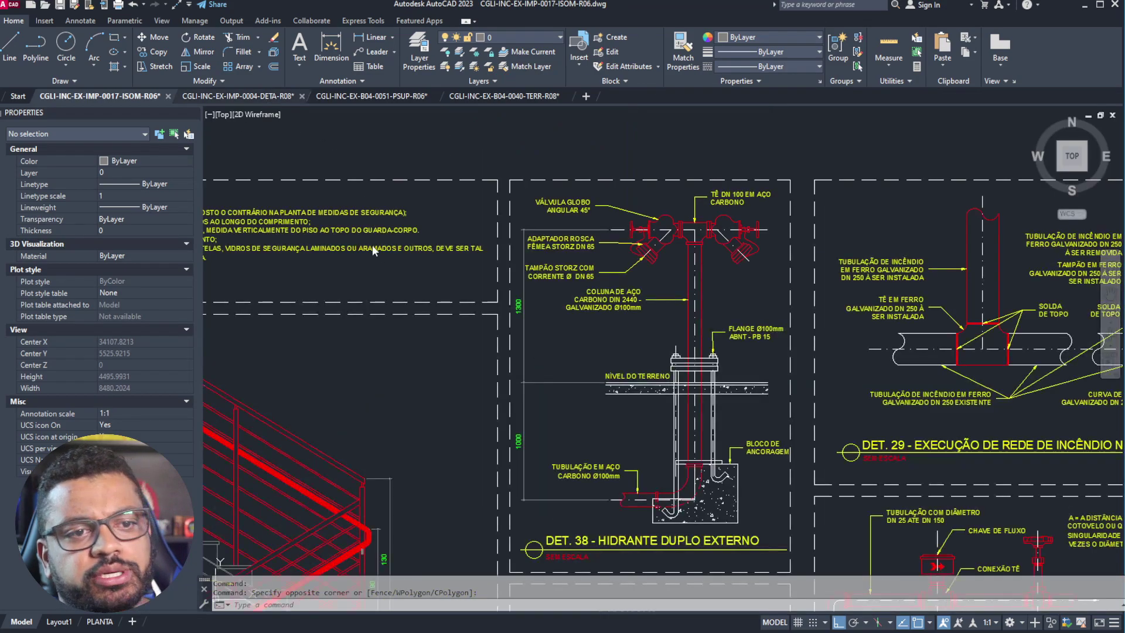
{"action": "scroll", "coordinate": [688, 352], "scroll_direction": "down", "scroll_amount": 2}
{"action": "mouse_move", "coordinate": [688, 351]}
{"action": "middle_mouse_down"}
{"action": "mouse_move", "coordinate": [693, 339]}
{"action": "mouse_move", "coordinate": [410, 250]}
{"action": "middle_mouse_up"}
{"action": "mouse_move", "coordinate": [418, 358]}
{"action": "middle_mouse_down"}
{"action": "mouse_move", "coordinate": [925, 406]}
{"action": "mouse_move", "coordinate": [499, 333]}
{"action": "middle_mouse_up"}
{"action": "scroll", "coordinate": [617, 315], "scroll_direction": "up", "scroll_amount": 3}
{"action": "mouse_move", "coordinate": [596, 245]}
{"action": "middle_mouse_down"}
{"action": "mouse_move", "coordinate": [591, 318]}
{"action": "mouse_move", "coordinate": [534, 410]}
{"action": "middle_mouse_up"}
{"action": "mouse_move", "coordinate": [642, 315]}
{"action": "middle_mouse_down"}
{"action": "mouse_move", "coordinate": [384, 354]}
{"action": "mouse_move", "coordinate": [585, 392]}
{"action": "middle_mouse_up"}
{"action": "scroll", "coordinate": [328, 286], "scroll_direction": "up", "scroll_amount": 2}
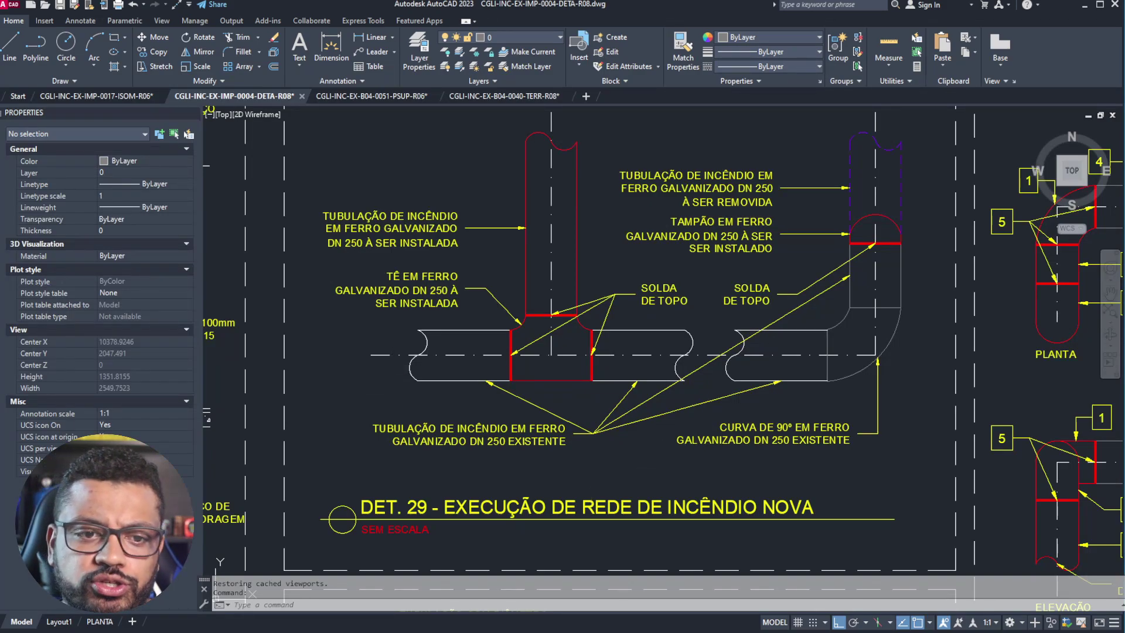
- Examine the hydrant branch adaptation details DET. 30, DET. 31 and DET. 32 with their elevations and legends
{"action": "scroll", "coordinate": [766, 188], "scroll_direction": "down", "scroll_amount": 5}
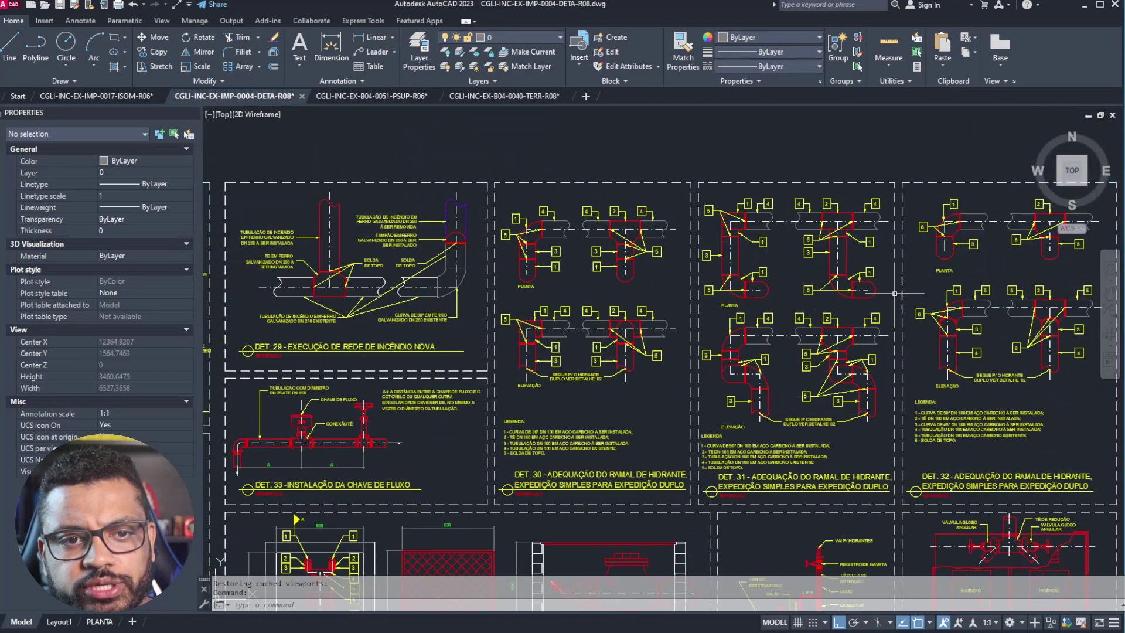
{"action": "scroll", "coordinate": [874, 234], "scroll_direction": "up", "scroll_amount": 7}
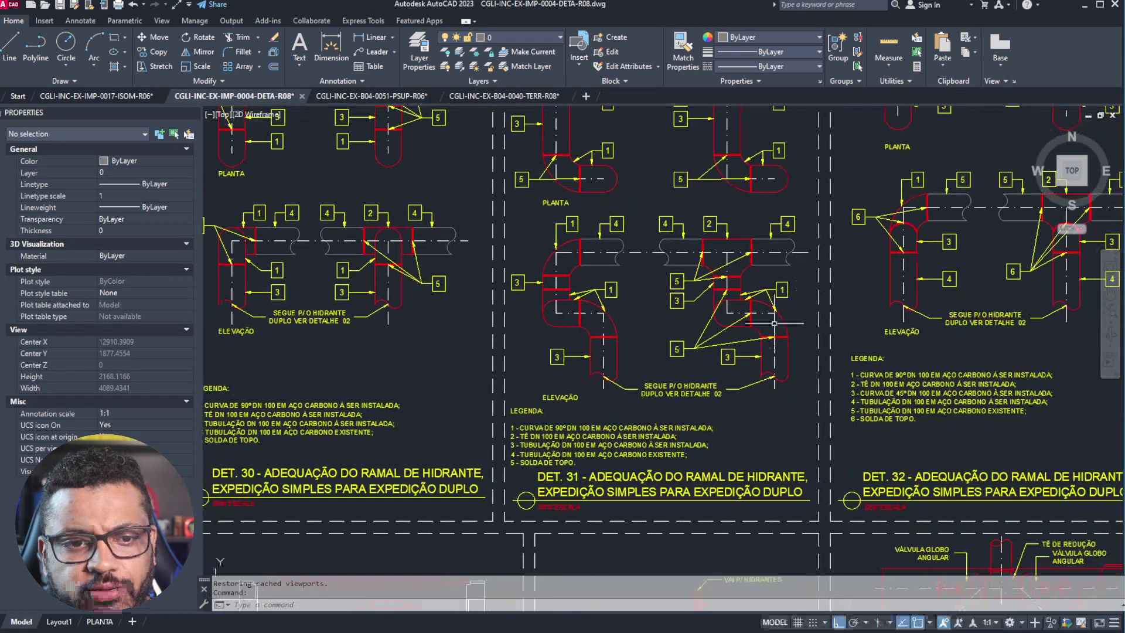
{"action": "scroll", "coordinate": [778, 270], "scroll_direction": "down", "scroll_amount": 5}
{"action": "scroll", "coordinate": [573, 293], "scroll_direction": "up", "scroll_amount": 5}
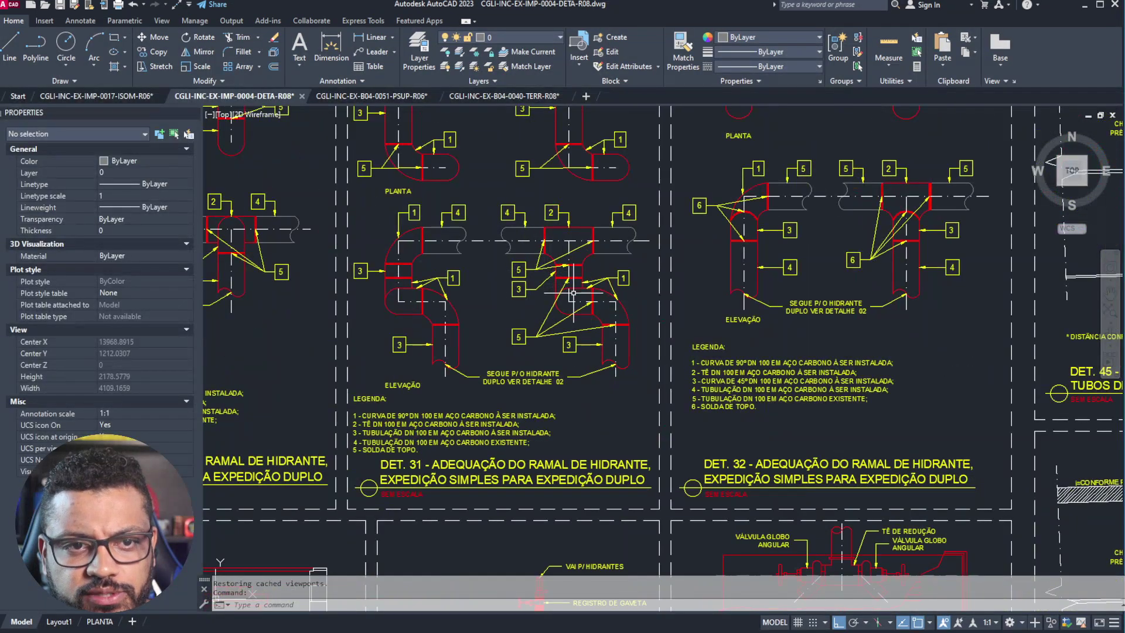
- Inspect the DET. 45 pipe support on the purlins and the recessed sprinkler head in DET. 48
{"action": "scroll", "coordinate": [573, 293], "scroll_direction": "down", "scroll_amount": 5}
{"action": "scroll", "coordinate": [914, 258], "scroll_direction": "up", "scroll_amount": 5}
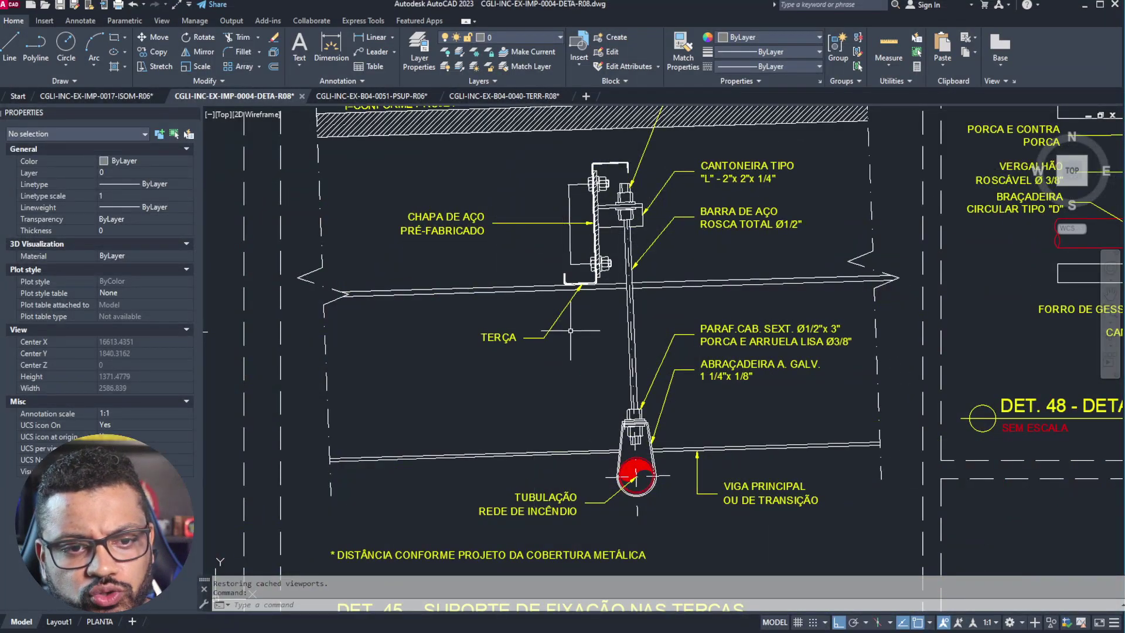
{"action": "scroll", "coordinate": [571, 331], "scroll_direction": "down", "scroll_amount": 3}
{"action": "mouse_move", "coordinate": [860, 295]}
{"action": "middle_mouse_down"}
{"action": "mouse_move", "coordinate": [726, 212]}
{"action": "mouse_move", "coordinate": [703, 220]}
{"action": "middle_mouse_up"}
{"action": "scroll", "coordinate": [704, 222], "scroll_direction": "up", "scroll_amount": 6}
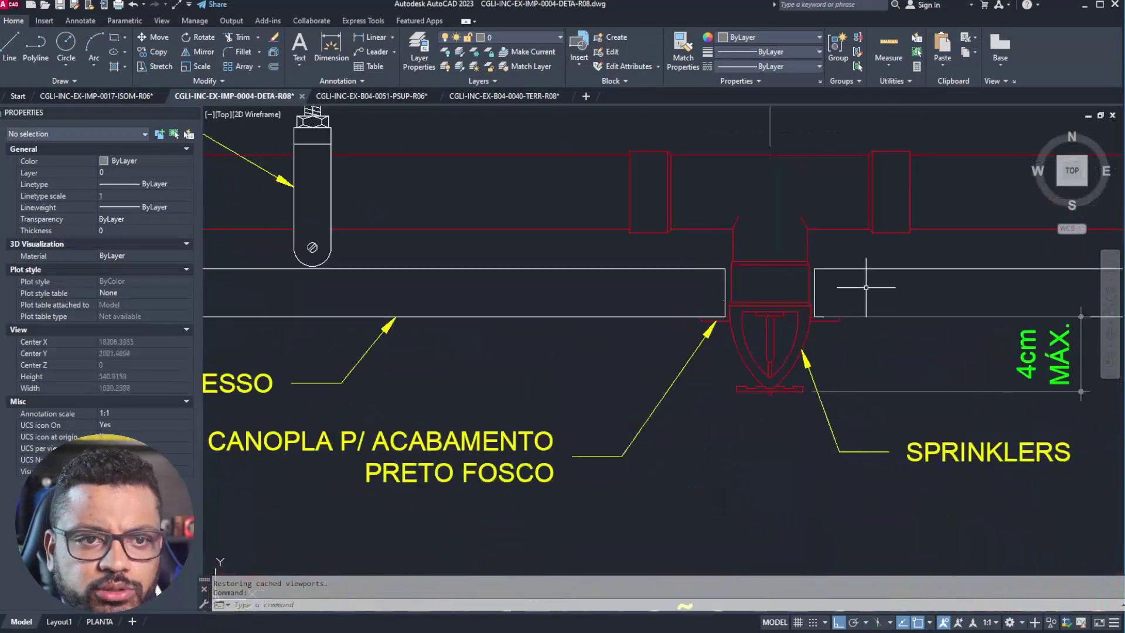
{"action": "middle_click_drag", "start_coordinate": [874, 338], "coordinate": [770, 309]}
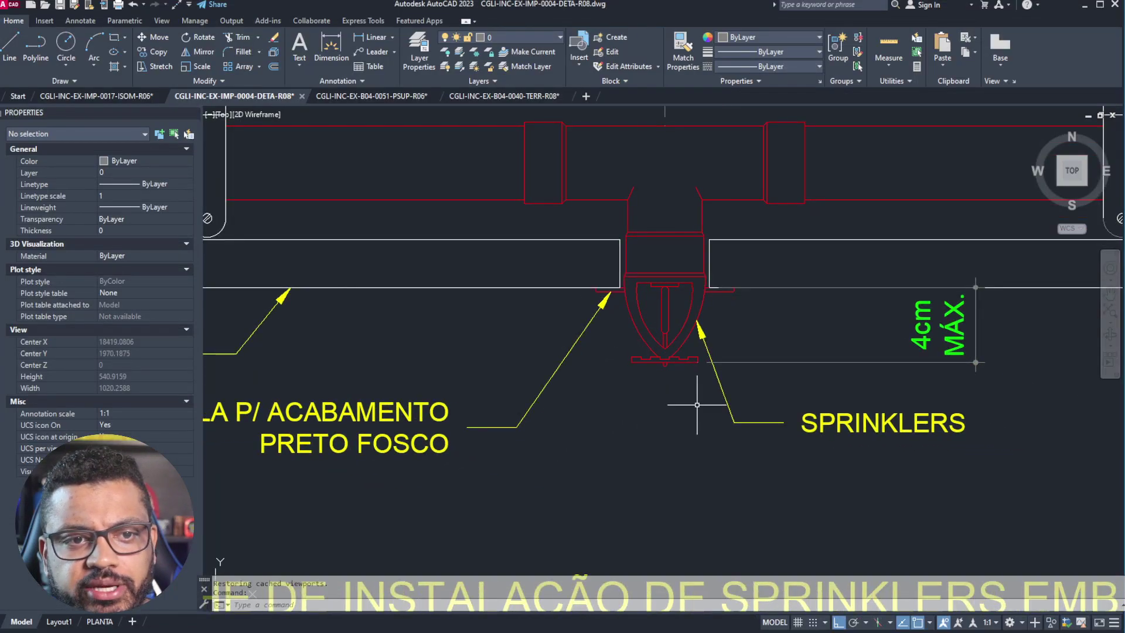
{"action": "scroll", "coordinate": [671, 303], "scroll_direction": "up", "scroll_amount": 2}
- Examine the threaded-rod hangers and spacing dimensions on both sides of the sprinkler in DET. 48
{"action": "scroll", "coordinate": [514, 326], "scroll_direction": "down", "scroll_amount": 6}
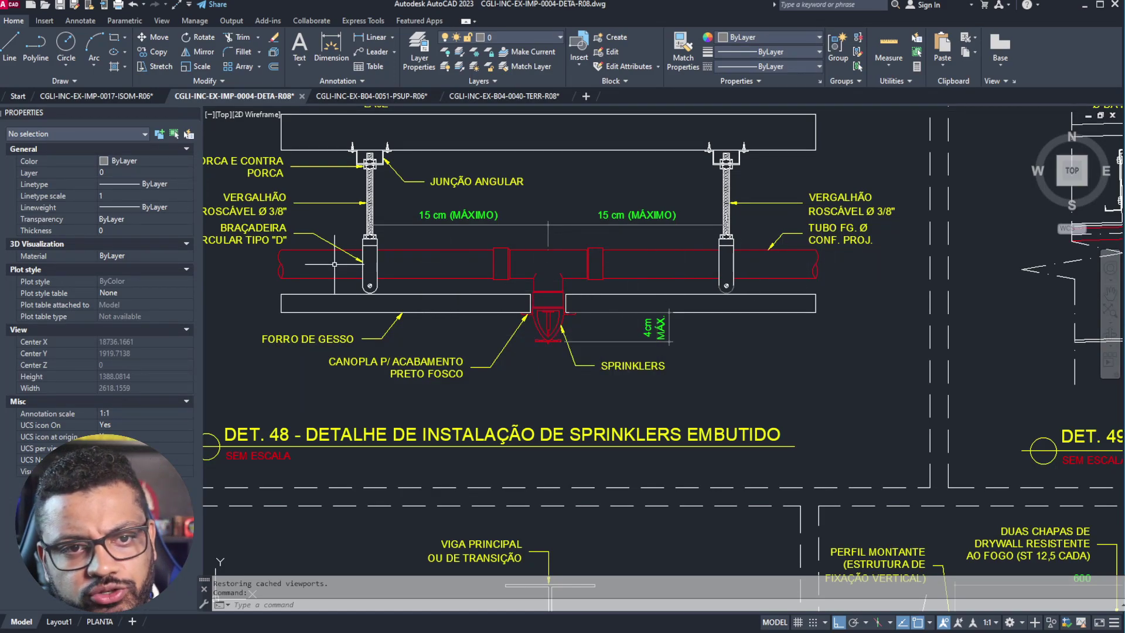
{"action": "scroll", "coordinate": [323, 262], "scroll_direction": "up", "scroll_amount": 2}
{"action": "middle_click_drag", "start_coordinate": [988, 256], "coordinate": [841, 356]}
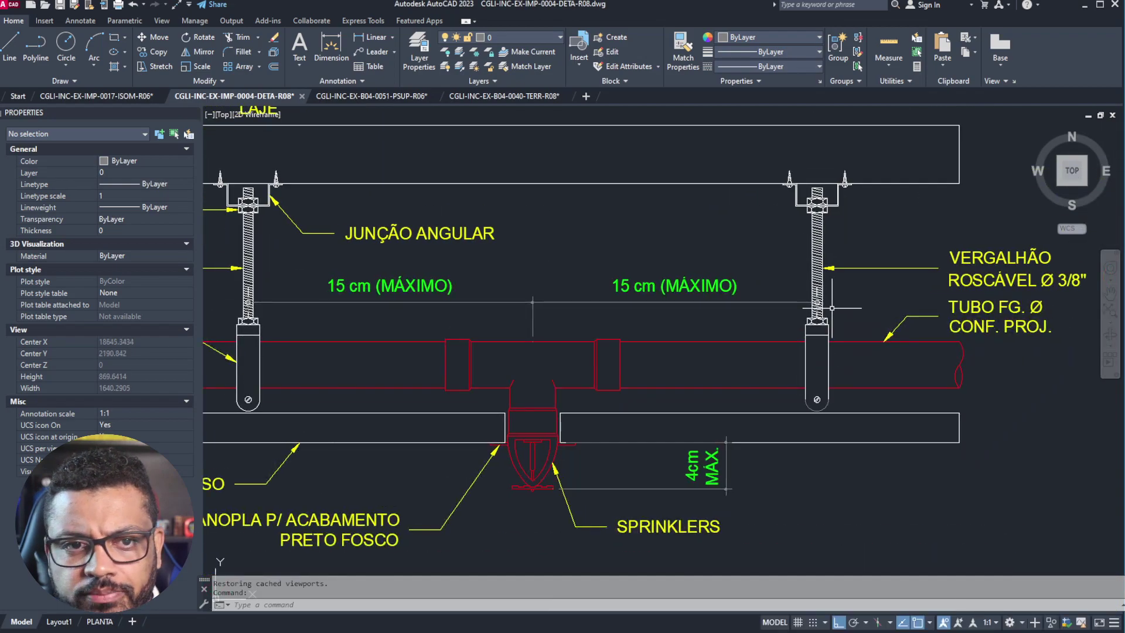
{"action": "scroll", "coordinate": [757, 311], "scroll_direction": "down", "scroll_amount": 4}
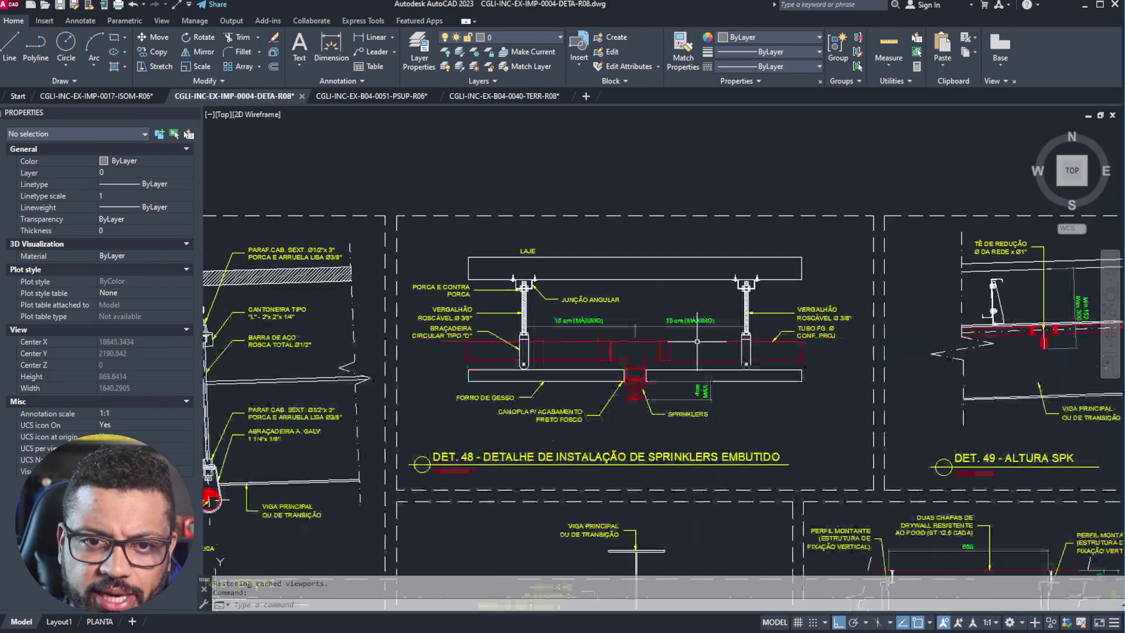
{"action": "middle_click_drag", "start_coordinate": [802, 431], "coordinate": [753, 328]}
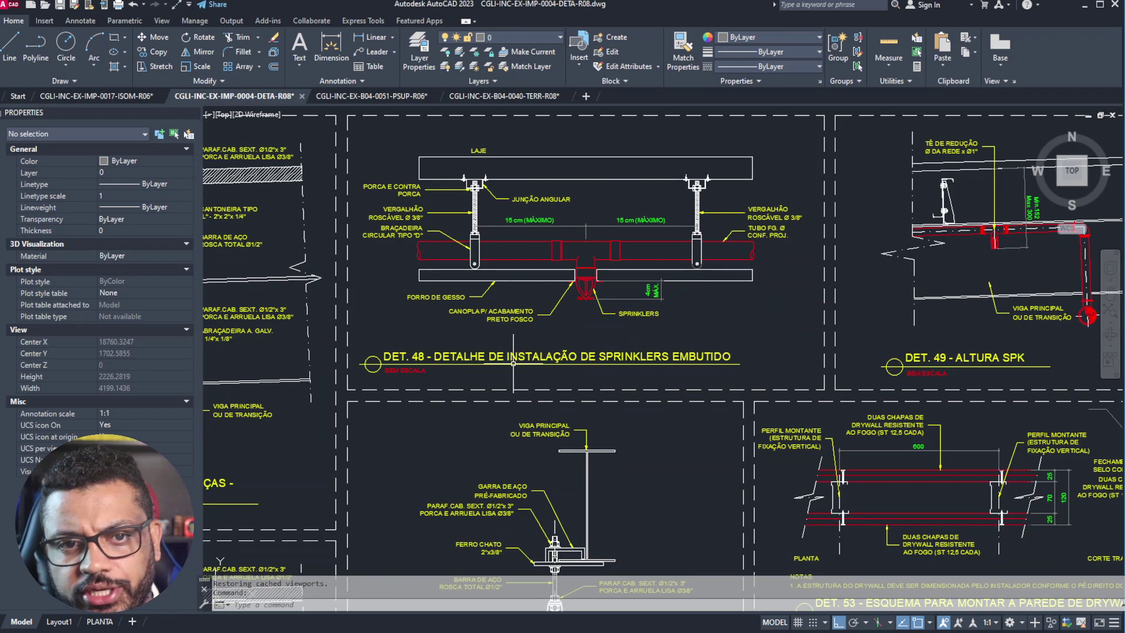
- Locate the governing and alarm valve detail, DET. 52, and inspect its valve body marked as item 2
{"action": "scroll", "coordinate": [566, 338], "scroll_direction": "down", "scroll_amount": 2}
{"action": "mouse_move", "coordinate": [888, 484]}
{"action": "middle_mouse_down"}
{"action": "mouse_move", "coordinate": [801, 485]}
{"action": "mouse_move", "coordinate": [756, 360]}
{"action": "middle_mouse_up"}
{"action": "middle_click_drag", "start_coordinate": [783, 510], "coordinate": [791, 490]}
{"action": "scroll", "coordinate": [791, 490], "scroll_direction": "up", "scroll_amount": 6}
{"action": "middle_click_drag", "start_coordinate": [647, 340], "coordinate": [711, 314]}
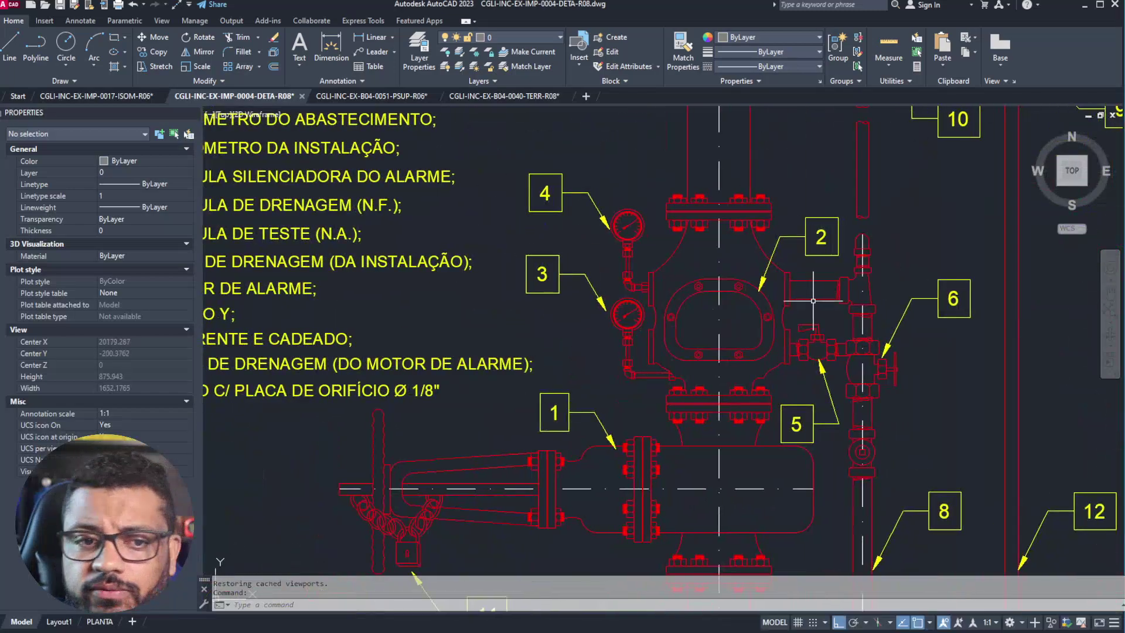
{"action": "scroll", "coordinate": [729, 326], "scroll_direction": "up", "scroll_amount": 2}
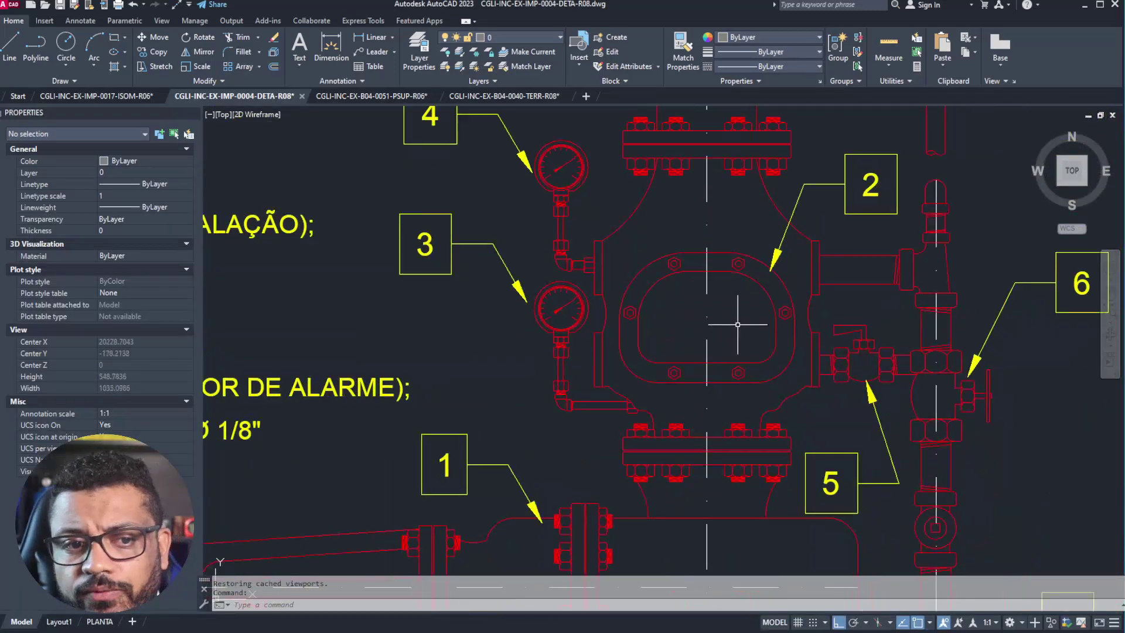
- Check the VGA 05, VGA 06 and VGA 07 blocks in CGLI-INC-EX-IMP-0017-ISOM-R06 and return to the details drawing
{"action": "left_click", "coordinate": [132, 101]}
{"action": "scroll", "coordinate": [654, 387], "scroll_direction": "up", "scroll_amount": 4}
{"action": "scroll", "coordinate": [654, 387], "scroll_direction": "up", "scroll_amount": 4}
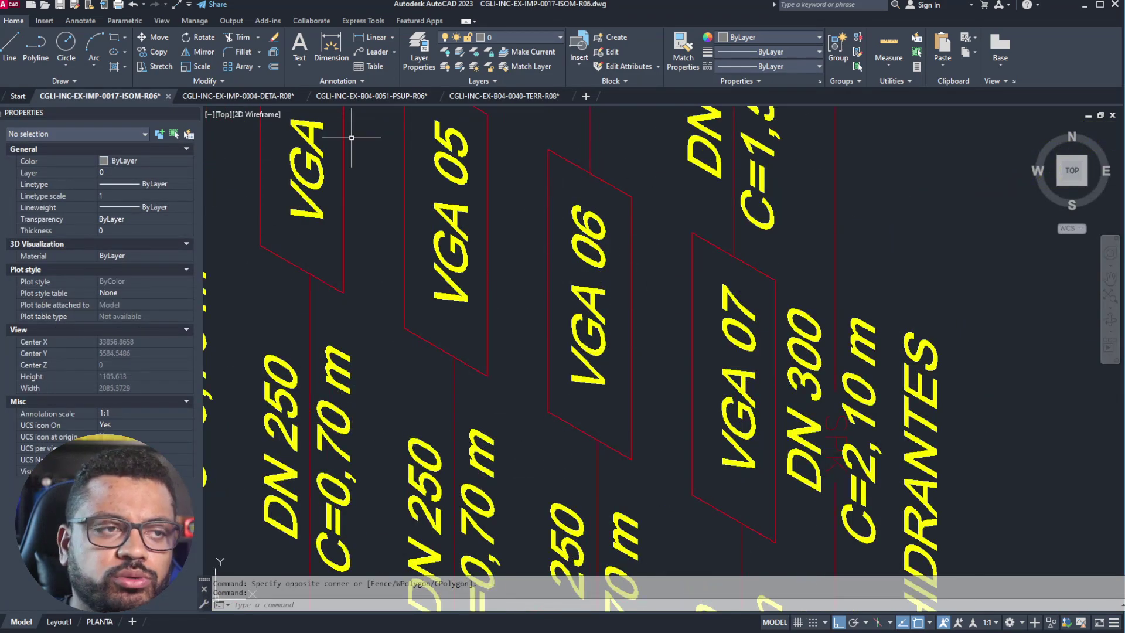
{"action": "left_click", "coordinate": [370, 97]}
{"action": "left_click", "coordinate": [261, 98]}
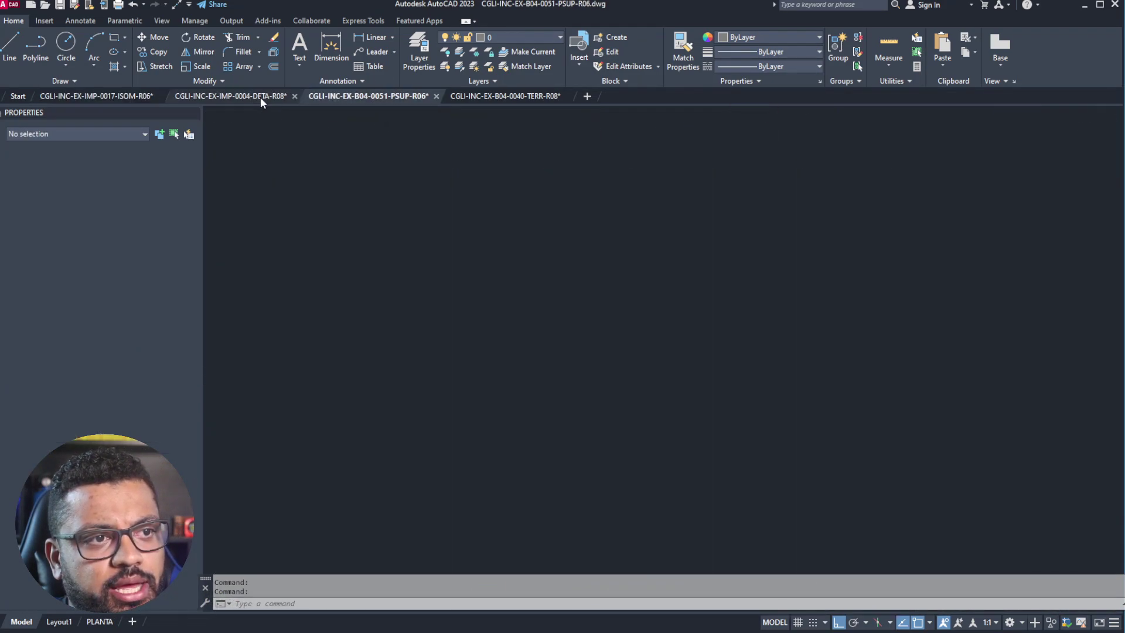
- Examine the numbered components of the governing and alarm valve in both elevations of DET. 52
{"action": "scroll", "coordinate": [744, 324], "scroll_direction": "down", "scroll_amount": 2}
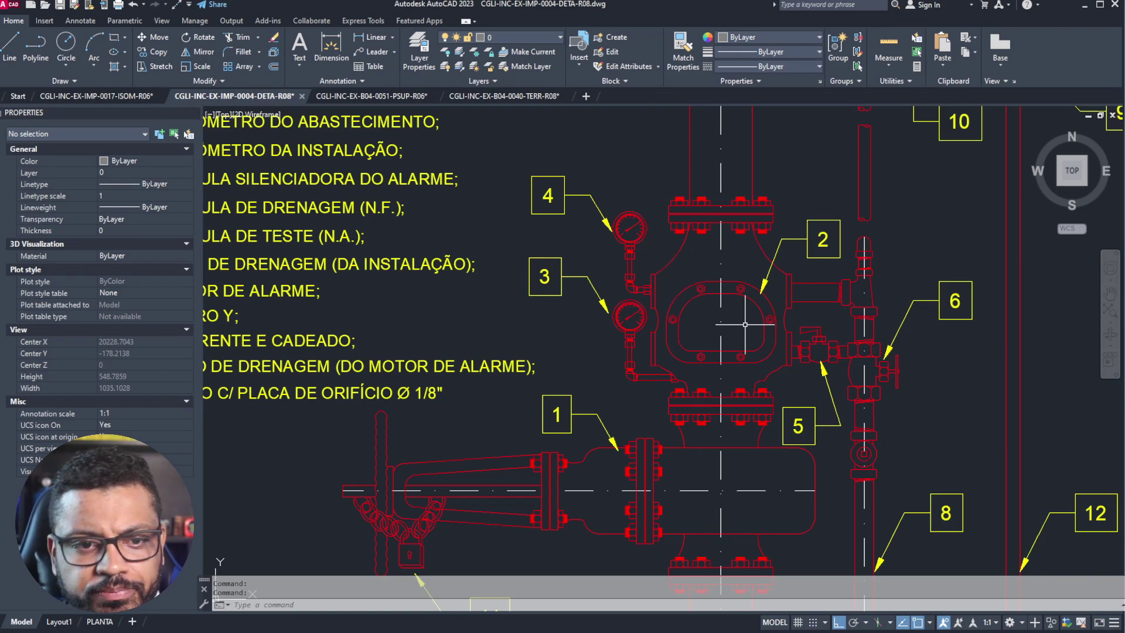
{"action": "scroll", "coordinate": [744, 324], "scroll_direction": "down", "scroll_amount": 4}
{"action": "middle_click_drag", "start_coordinate": [1011, 277], "coordinate": [724, 300]}
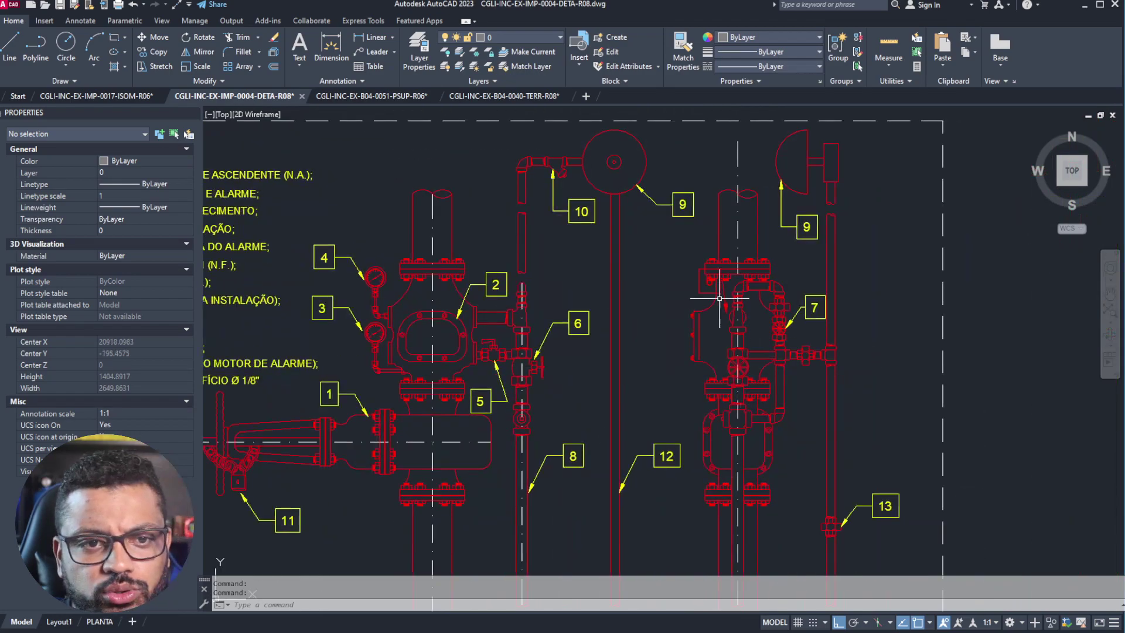
{"action": "scroll", "coordinate": [724, 301], "scroll_direction": "down", "scroll_amount": 4}
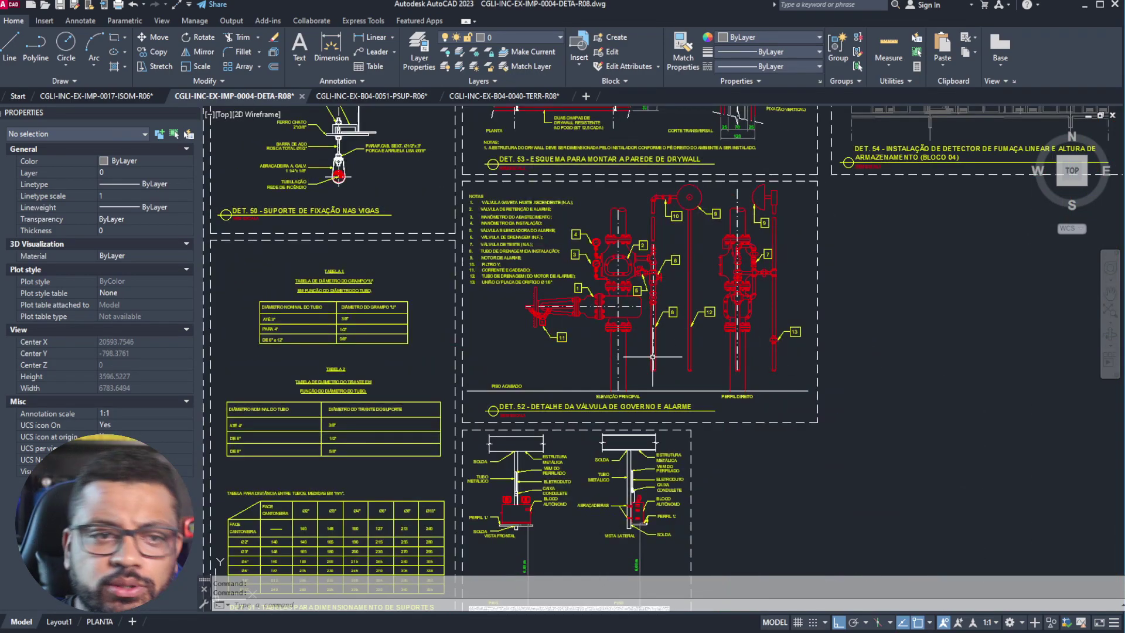
- Survey the whole set of details and inspect DET. 01 for the simple hydrant installation
{"action": "middle_click_drag", "start_coordinate": [762, 301], "coordinate": [839, 311]}
{"action": "scroll", "coordinate": [814, 274], "scroll_direction": "down", "scroll_amount": 6}
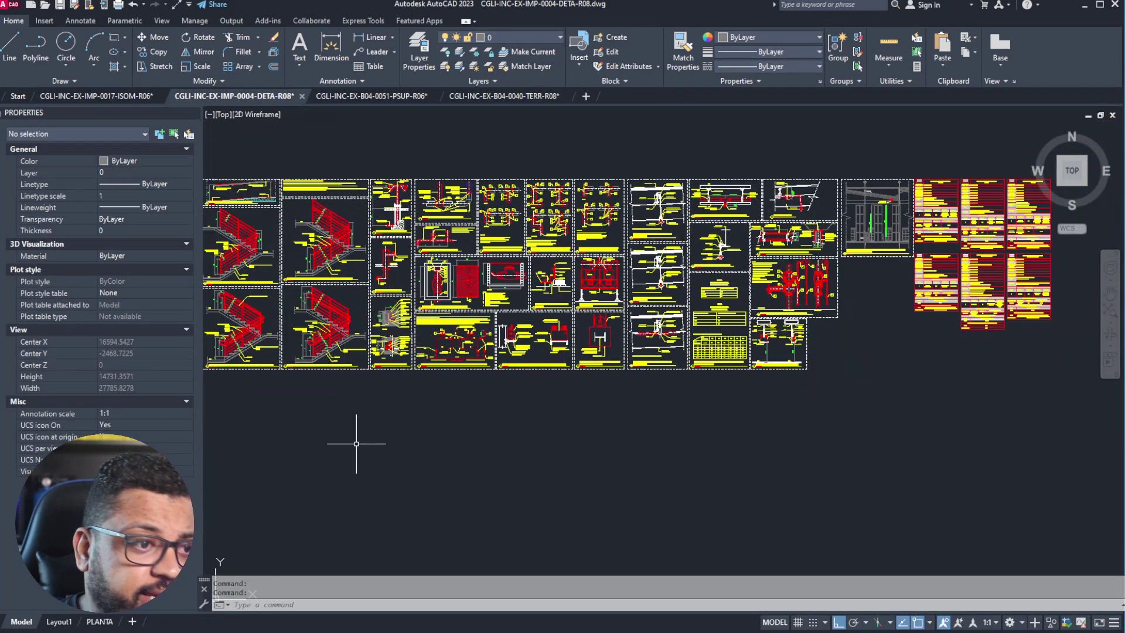
{"action": "middle_click_drag", "start_coordinate": [356, 291], "coordinate": [778, 385]}
{"action": "scroll", "coordinate": [777, 385], "scroll_direction": "up", "scroll_amount": 2}
{"action": "middle_click_drag", "start_coordinate": [293, 375], "coordinate": [569, 375]}
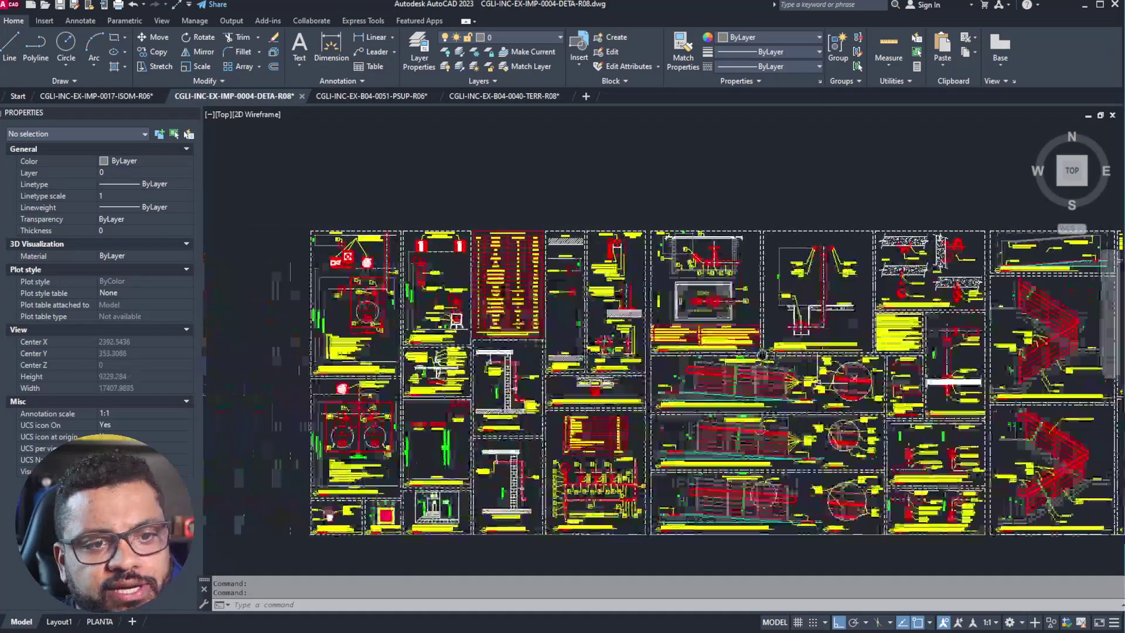
{"action": "scroll", "coordinate": [335, 373], "scroll_direction": "up", "scroll_amount": 4}
{"action": "scroll", "coordinate": [493, 223], "scroll_direction": "up", "scroll_amount": 3}
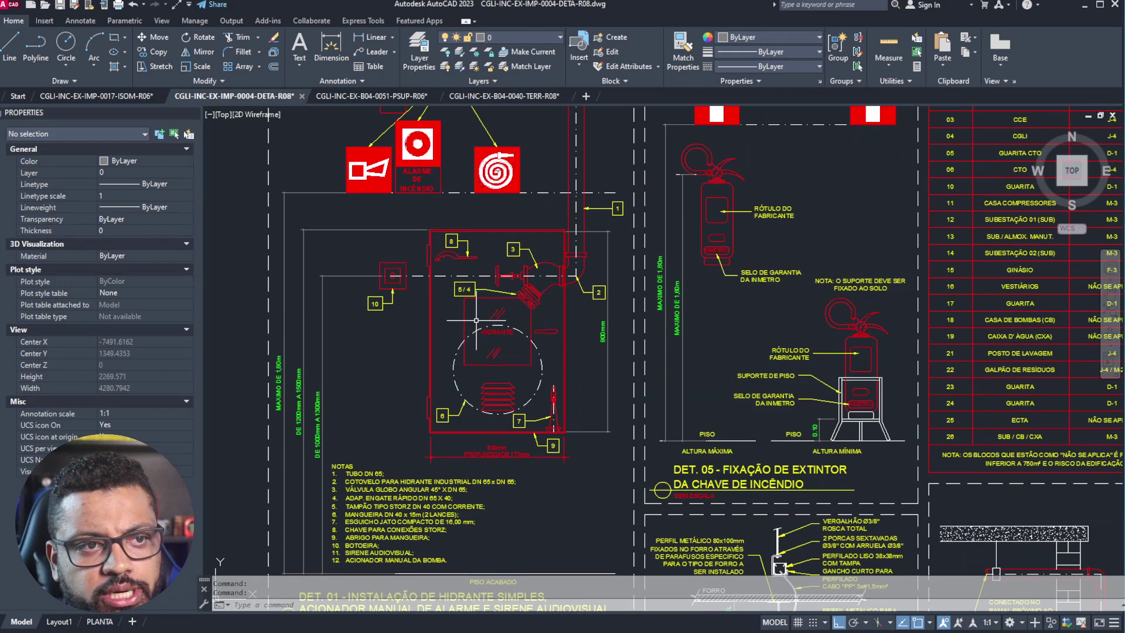
- Switch to the plan CGLI-INC-EX-B04-0051-PSUP-R06, select one pendent sprinkler on an Ø65 branch and select all similar blocks
{"action": "left_click", "coordinate": [343, 96]}
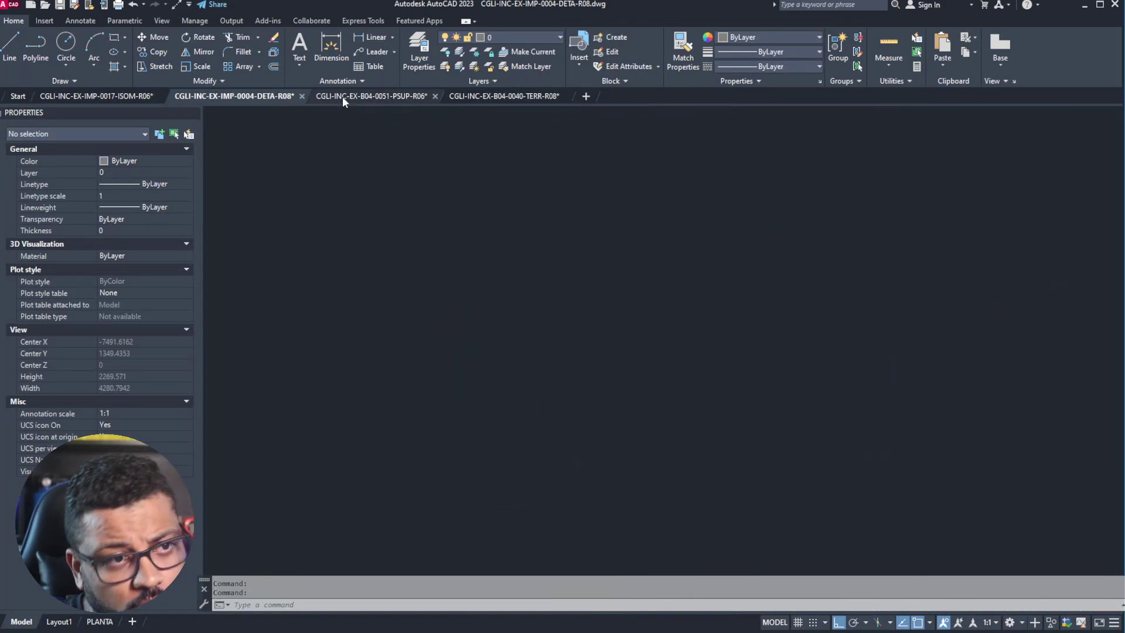
{"action": "scroll", "coordinate": [595, 276], "scroll_direction": "up", "scroll_amount": 6}
{"action": "left_click", "coordinate": [683, 370]}
{"action": "left_click", "coordinate": [586, 316]}
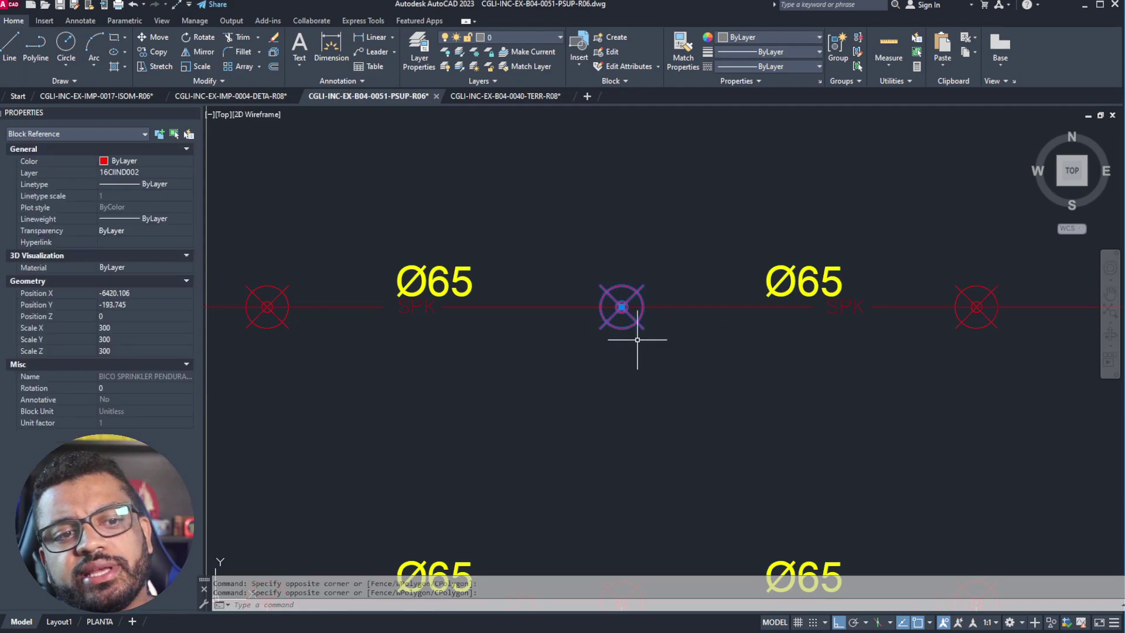
{"action": "right_click", "coordinate": [626, 283]}
{"action": "left_click", "coordinate": [693, 514]}
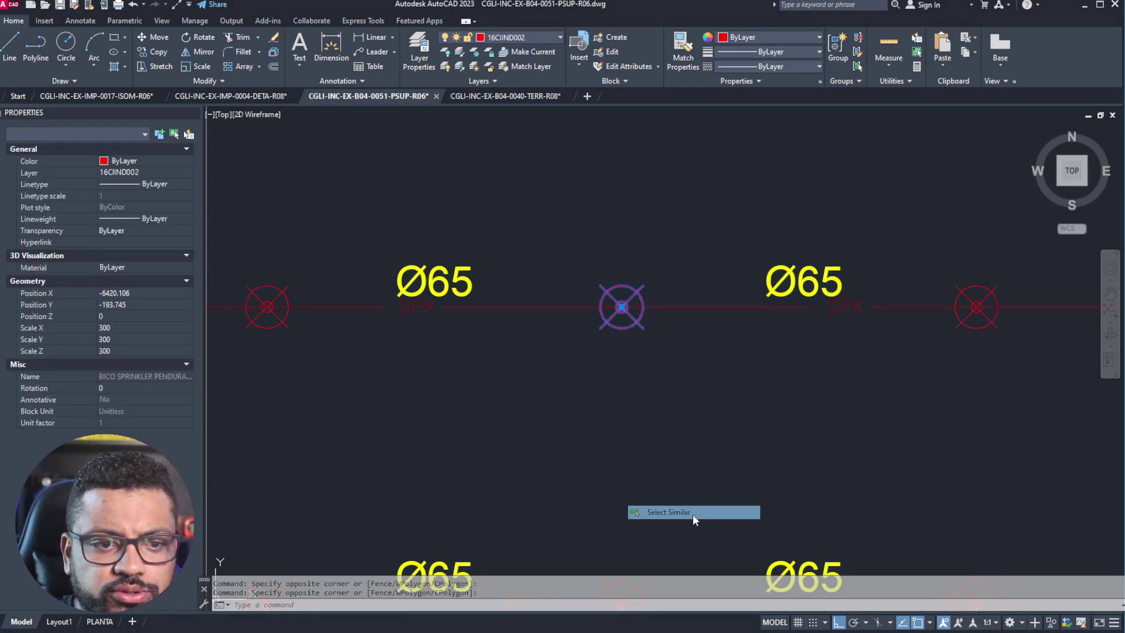
- Survey the selected sprinklers across the whole floor plan and along the Ø65 branches, and clear the selection
{"action": "scroll", "coordinate": [623, 271], "scroll_direction": "down", "scroll_amount": 6}
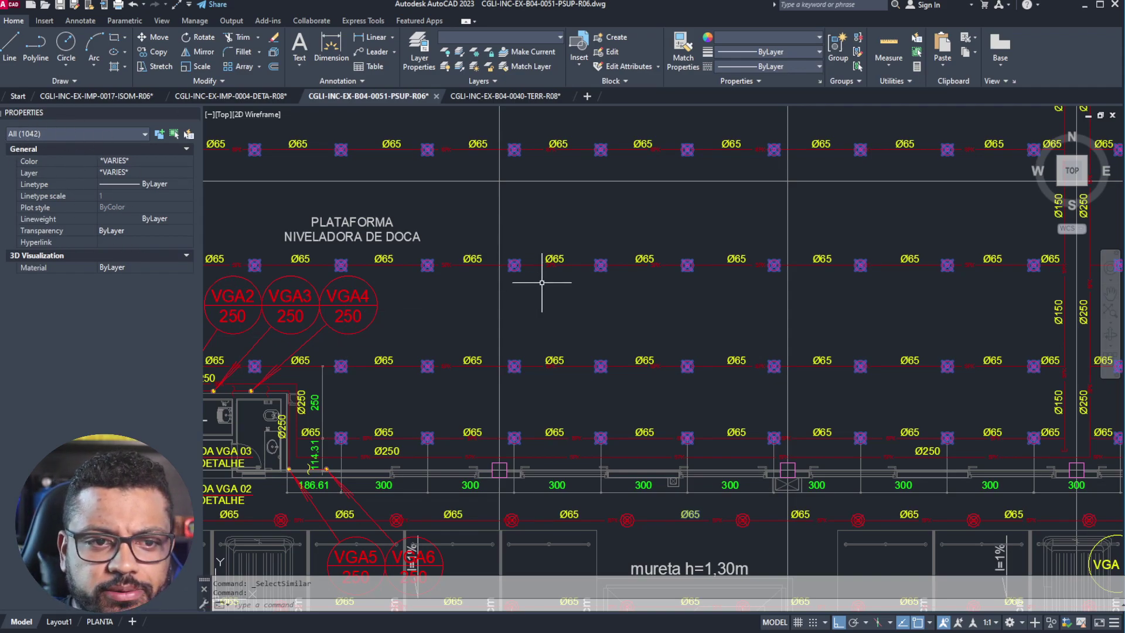
{"action": "scroll", "coordinate": [542, 282], "scroll_direction": "down", "scroll_amount": 2}
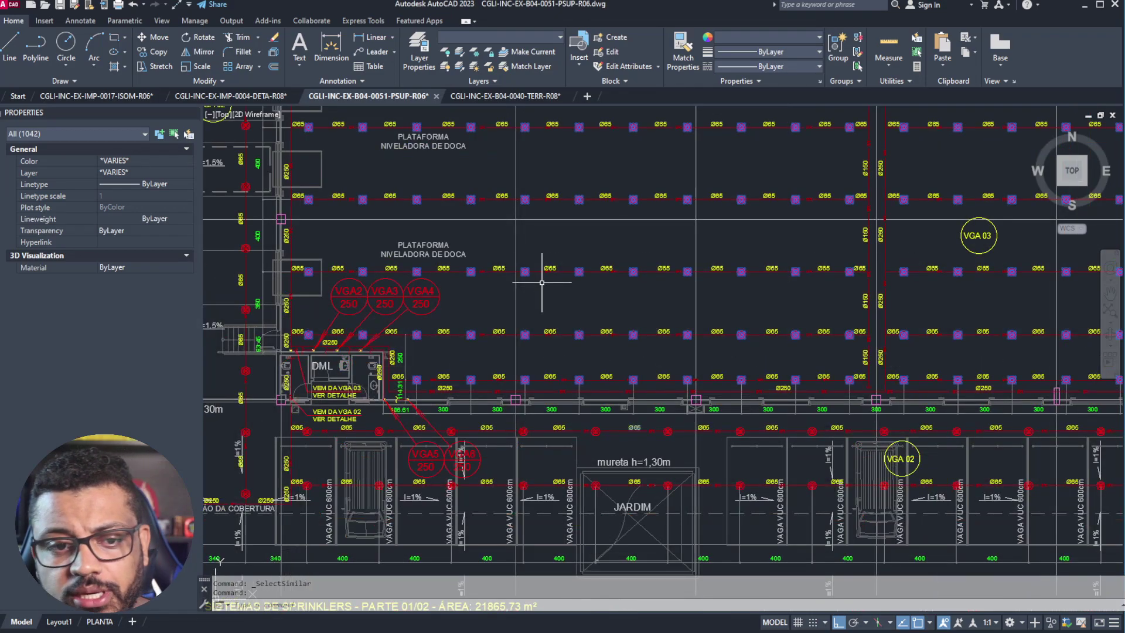
{"action": "scroll", "coordinate": [613, 434], "scroll_direction": "up", "scroll_amount": 4}
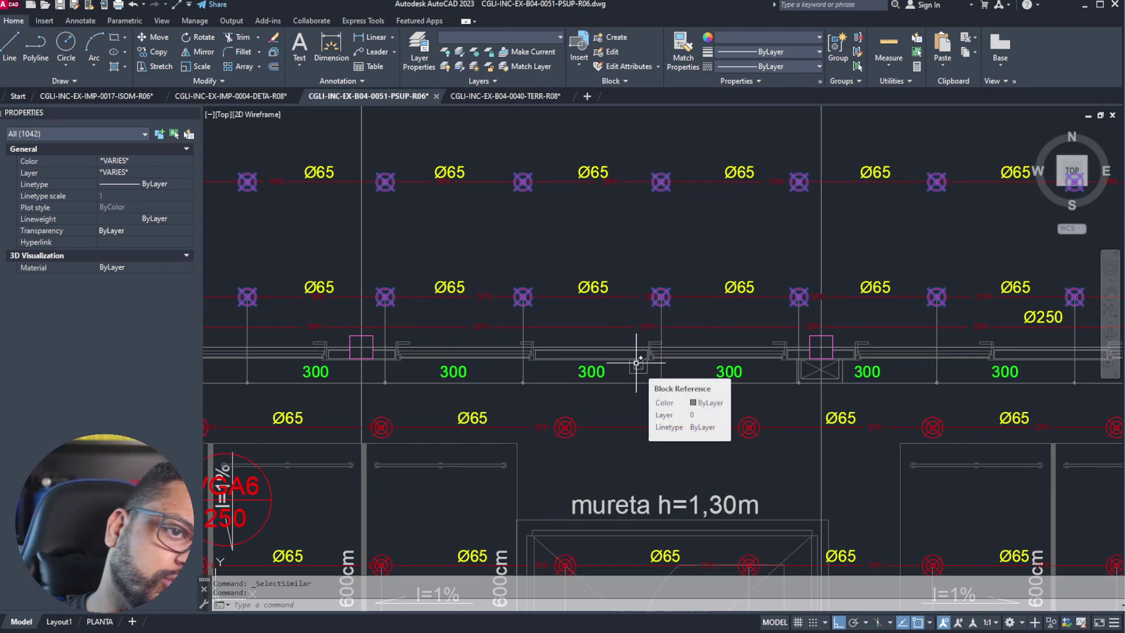
{"action": "scroll", "coordinate": [639, 363], "scroll_direction": "down", "scroll_amount": 6}
{"action": "scroll", "coordinate": [663, 335], "scroll_direction": "up", "scroll_amount": 8}
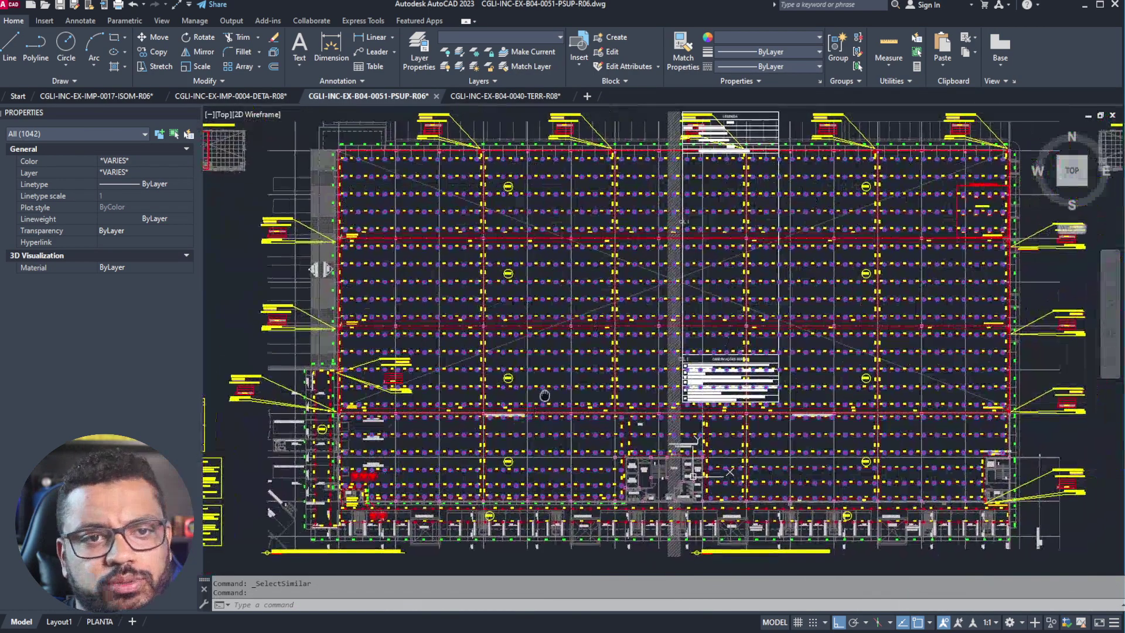
{"action": "scroll", "coordinate": [533, 392], "scroll_direction": "up", "scroll_amount": 4}
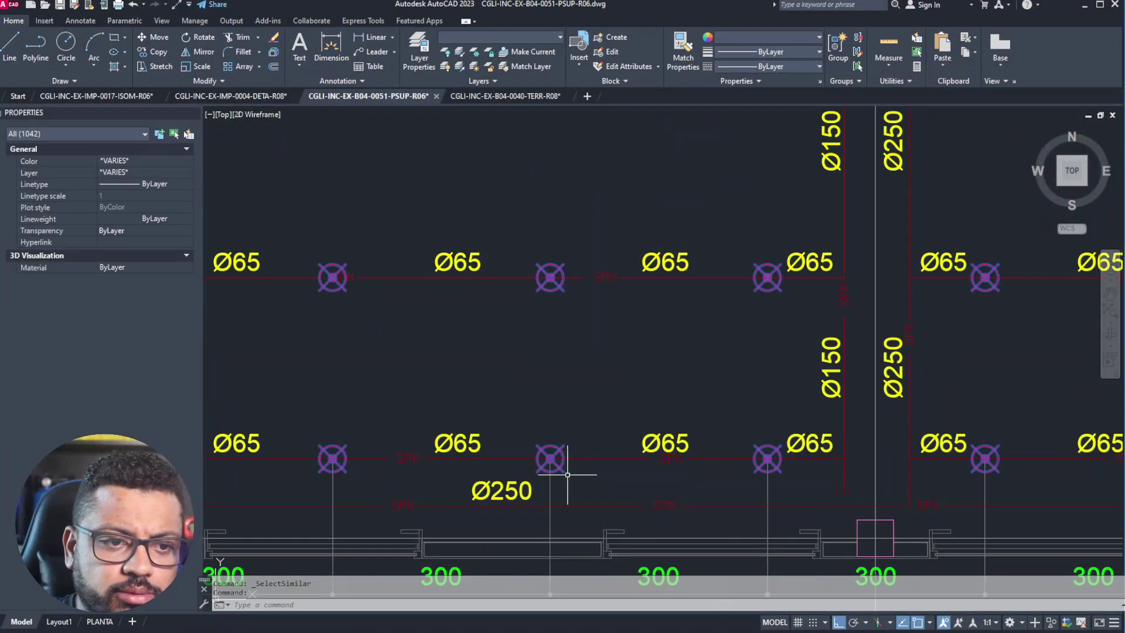
{"action": "scroll", "coordinate": [554, 467], "scroll_direction": "up", "scroll_amount": 2}
{"action": "scroll", "coordinate": [510, 234], "scroll_direction": "down", "scroll_amount": 10}
{"action": "key", "text": "Escape"}
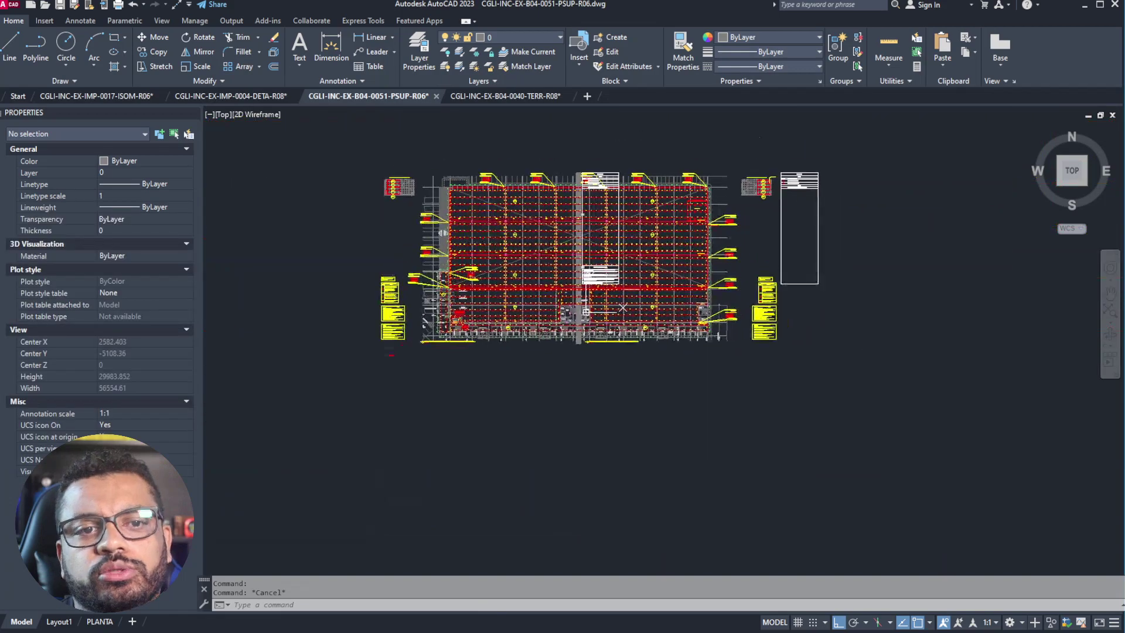
- Inspect the Ø65 sprinkler line above the garden by selecting its pipe on layer K-HID-INC-SPK-PRI, and clear the selection
{"action": "scroll", "coordinate": [460, 297], "scroll_direction": "up", "scroll_amount": 4}
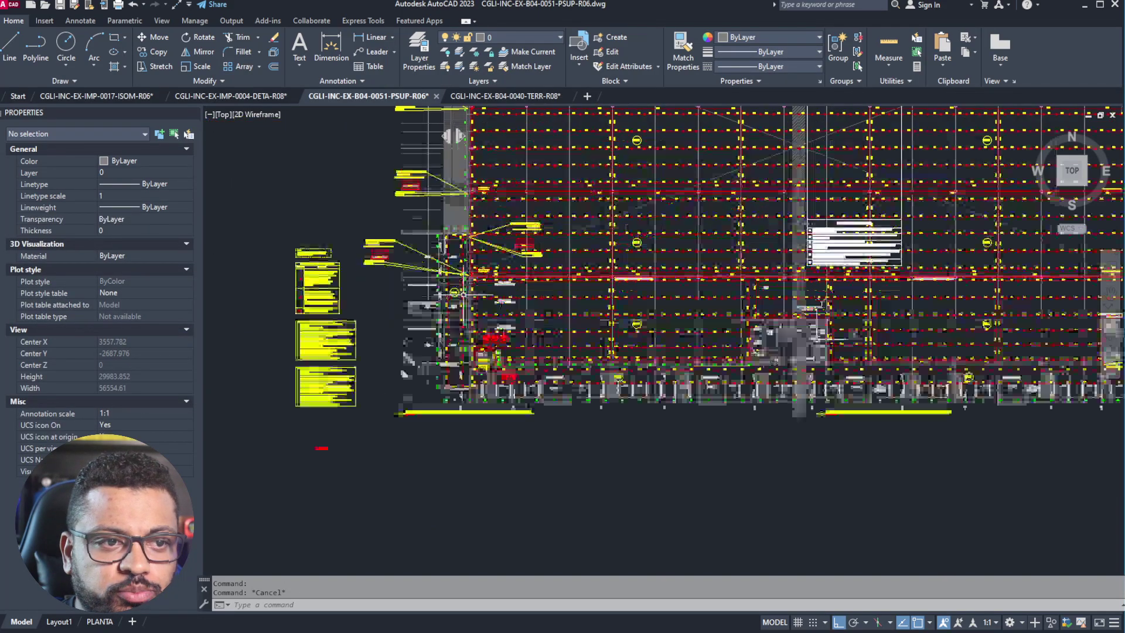
{"action": "scroll", "coordinate": [519, 238], "scroll_direction": "up", "scroll_amount": 10}
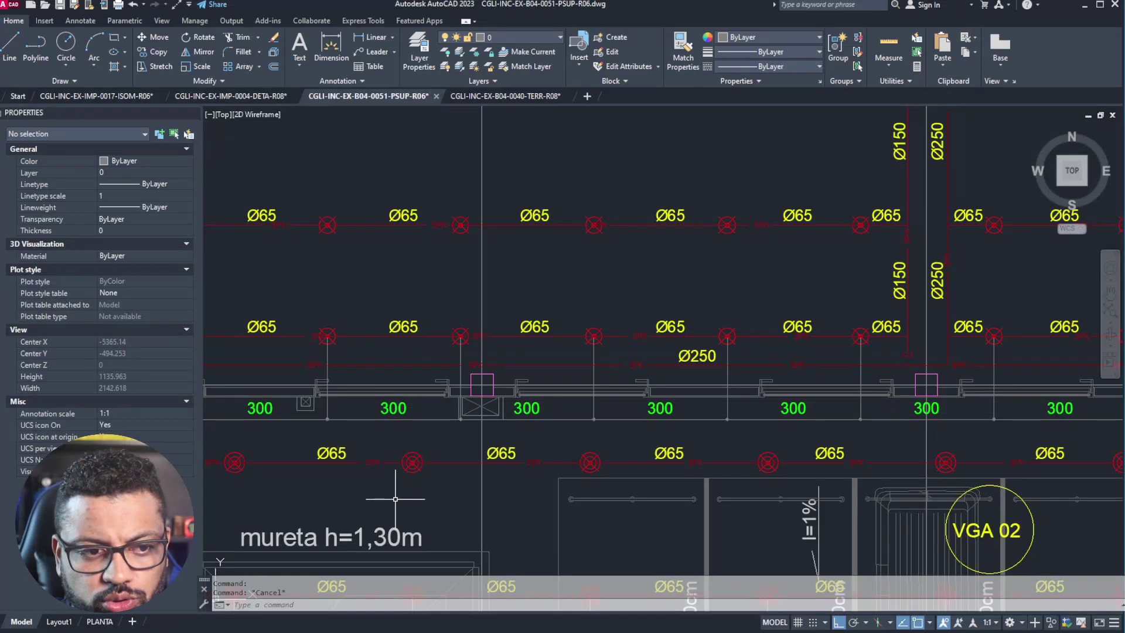
{"action": "scroll", "coordinate": [395, 499], "scroll_direction": "up", "scroll_amount": 4}
{"action": "left_click", "coordinate": [716, 403]}
{"action": "left_click", "coordinate": [726, 398]}
{"action": "left_click", "coordinate": [524, 350]}
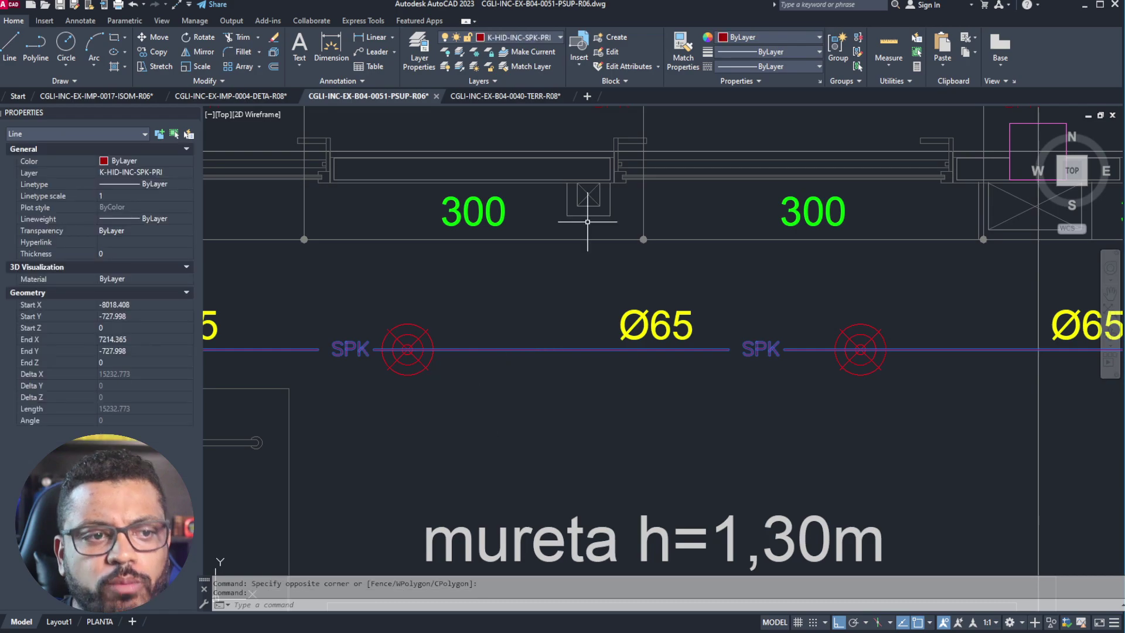
{"action": "scroll", "coordinate": [573, 350], "scroll_direction": "down", "scroll_amount": 6}
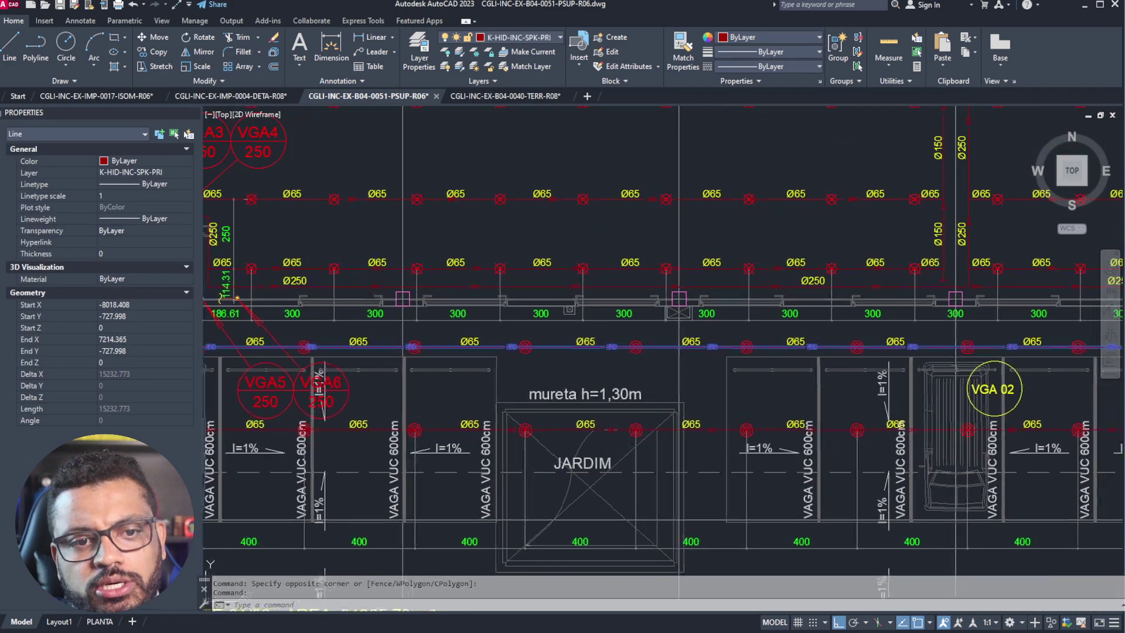
{"action": "key", "text": "Escape"}
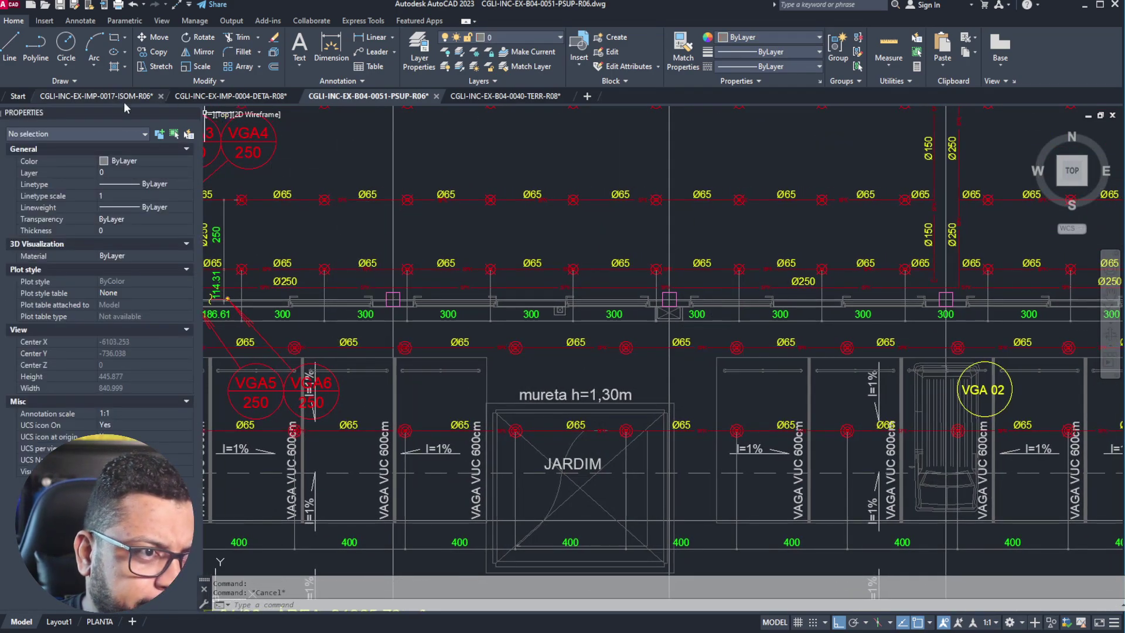
- Switch to the isometric CGLI-INC-EX-IMP-0017-ISOM-R06 and follow the DN 250 pipes from the manifold to the DN 65 sprinkler branches
{"action": "left_click", "coordinate": [115, 98]}
{"action": "scroll", "coordinate": [707, 328], "scroll_direction": "down", "scroll_amount": 12}
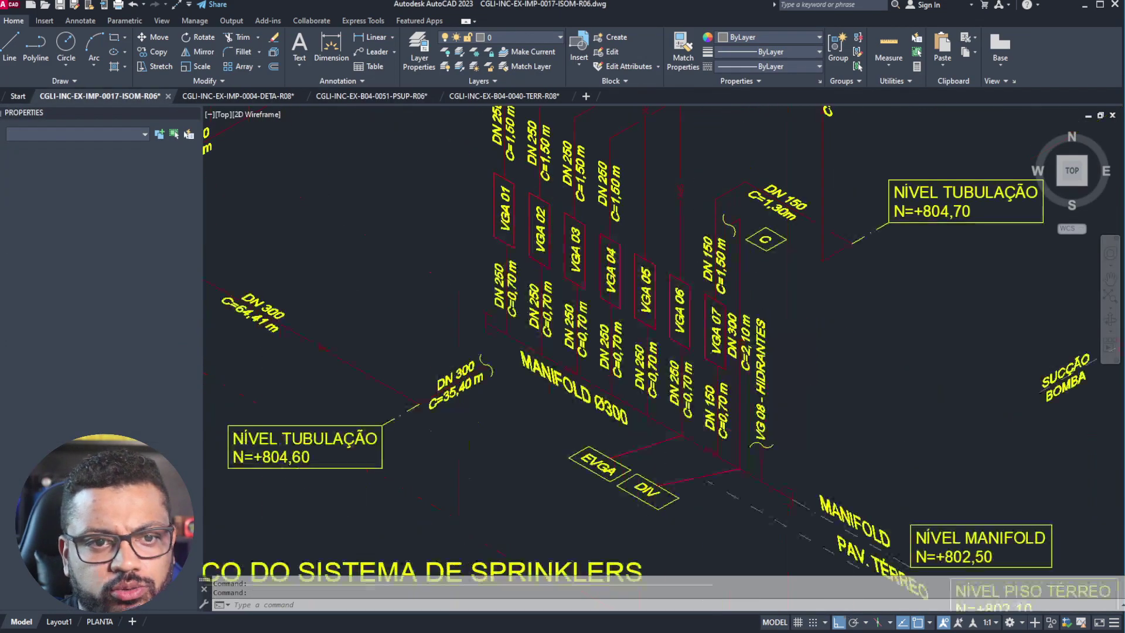
{"action": "middle_click_drag", "start_coordinate": [732, 255], "coordinate": [589, 521]}
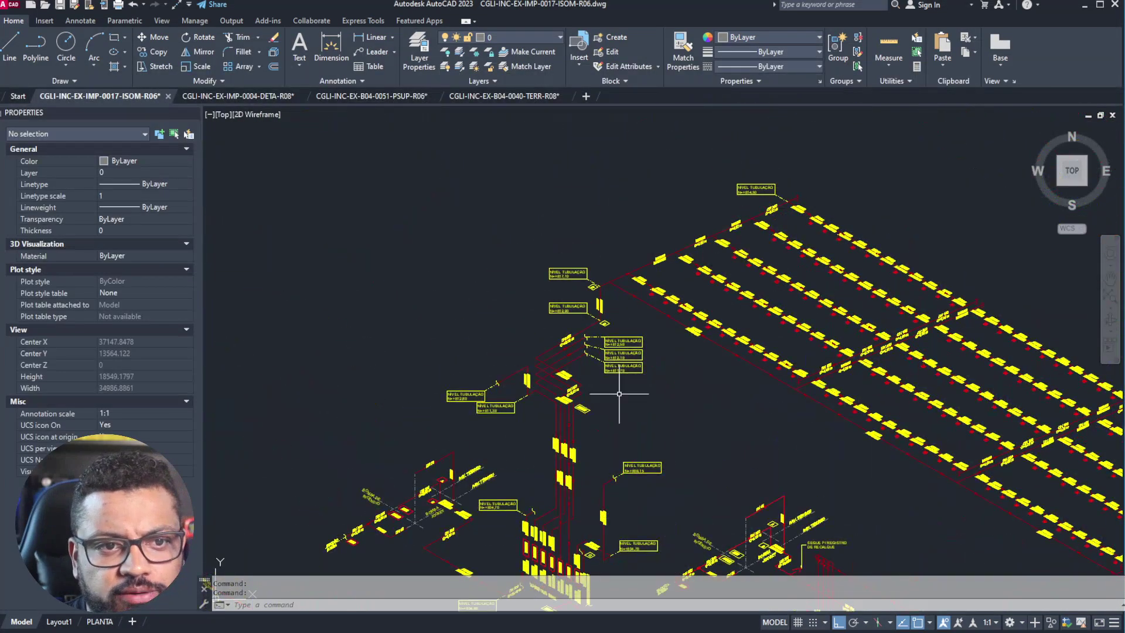
{"action": "scroll", "coordinate": [543, 355], "scroll_direction": "up", "scroll_amount": 10}
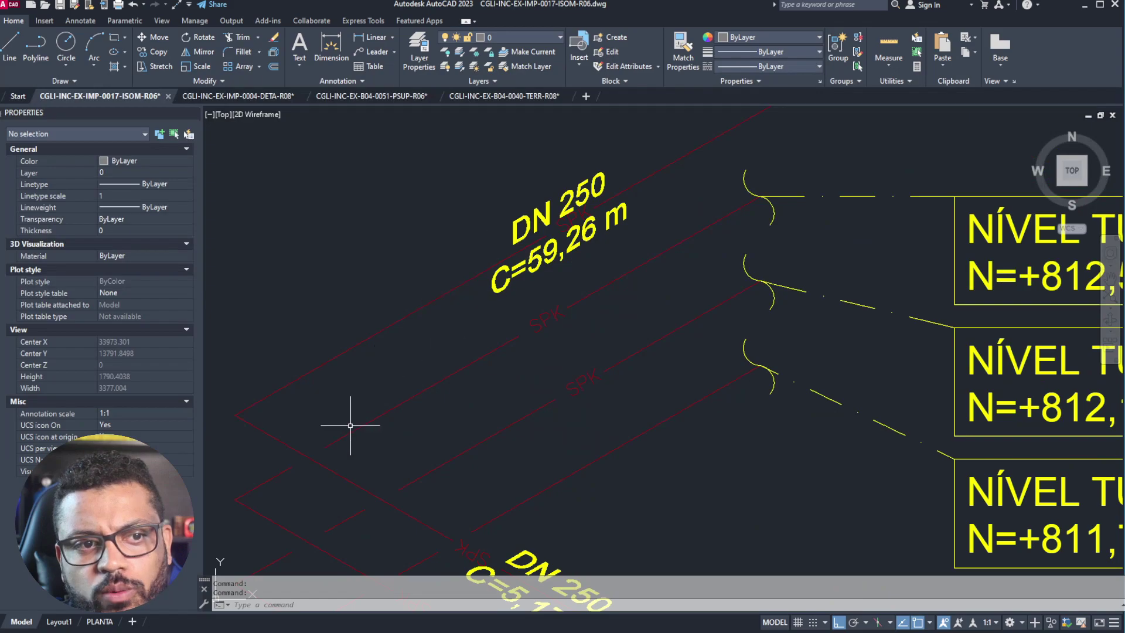
{"action": "scroll", "coordinate": [334, 406], "scroll_direction": "down", "scroll_amount": 6}
{"action": "middle_click_drag", "start_coordinate": [619, 263], "coordinate": [389, 395]}
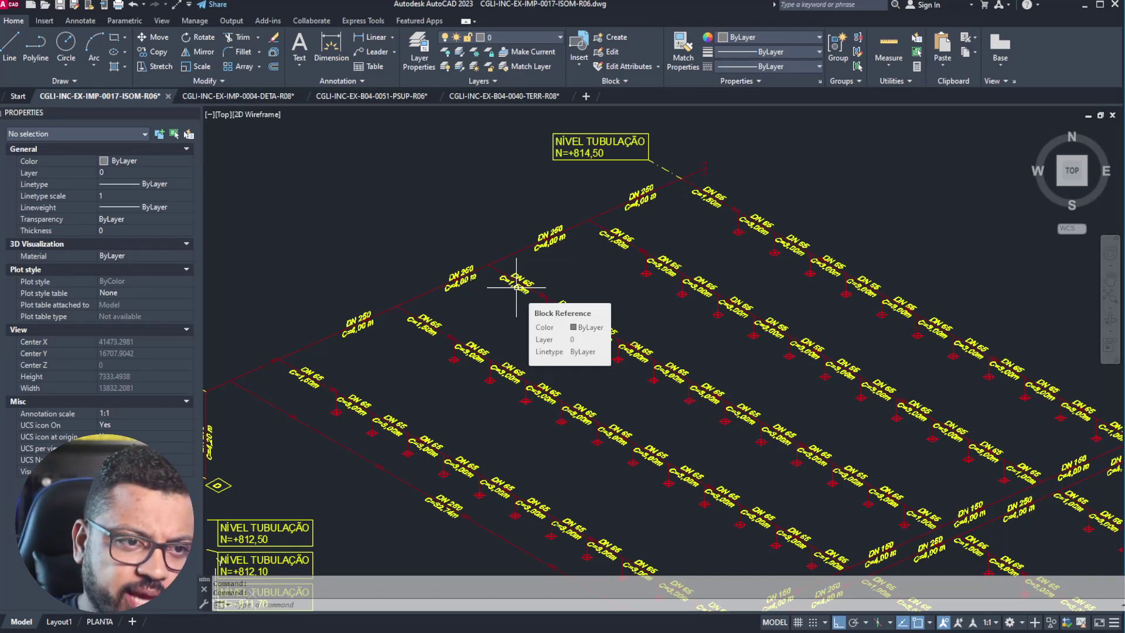
- Inspect the junction of the DN 250 main with a DN 65 branch and the sprinkler drops along that branch in the isometric
{"action": "scroll", "coordinate": [517, 287], "scroll_direction": "up", "scroll_amount": 5}
{"action": "scroll", "coordinate": [410, 193], "scroll_direction": "up", "scroll_amount": 5}
{"action": "left_click", "coordinate": [346, 145]}
{"action": "left_click", "coordinate": [480, 278]}
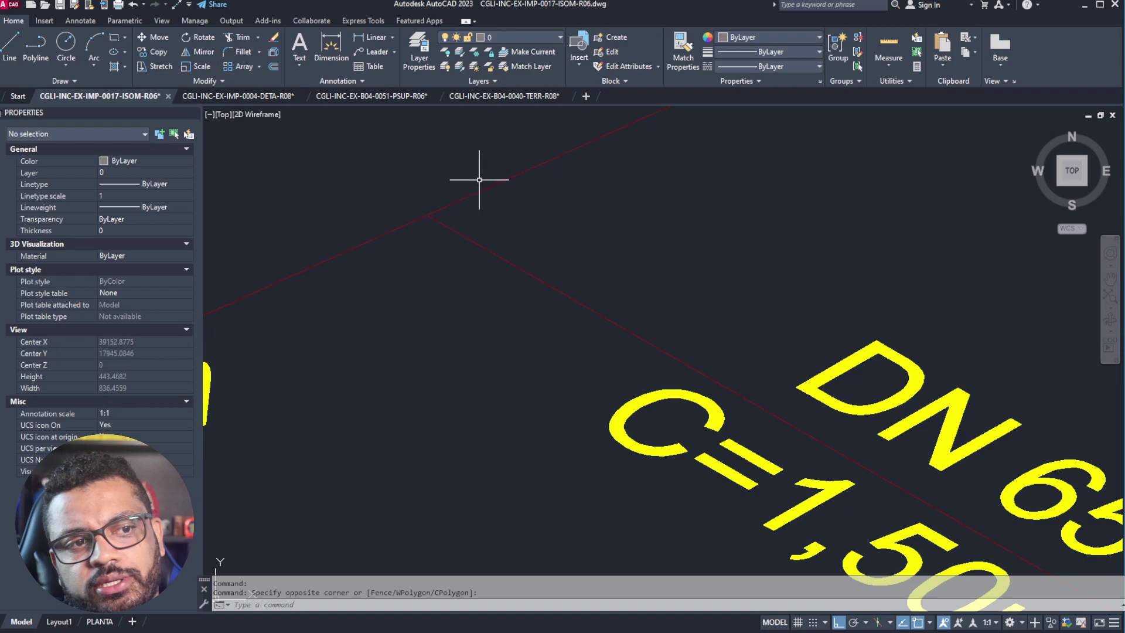
{"action": "scroll", "coordinate": [765, 389], "scroll_direction": "down", "scroll_amount": 5}
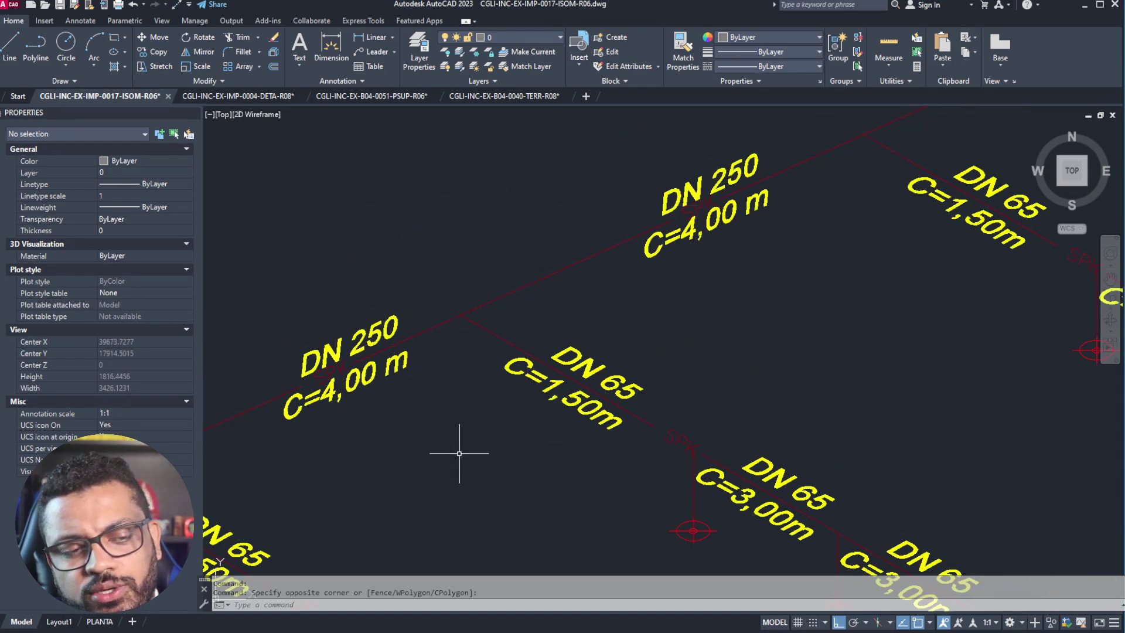
{"action": "scroll", "coordinate": [661, 454], "scroll_direction": "up", "scroll_amount": 4}
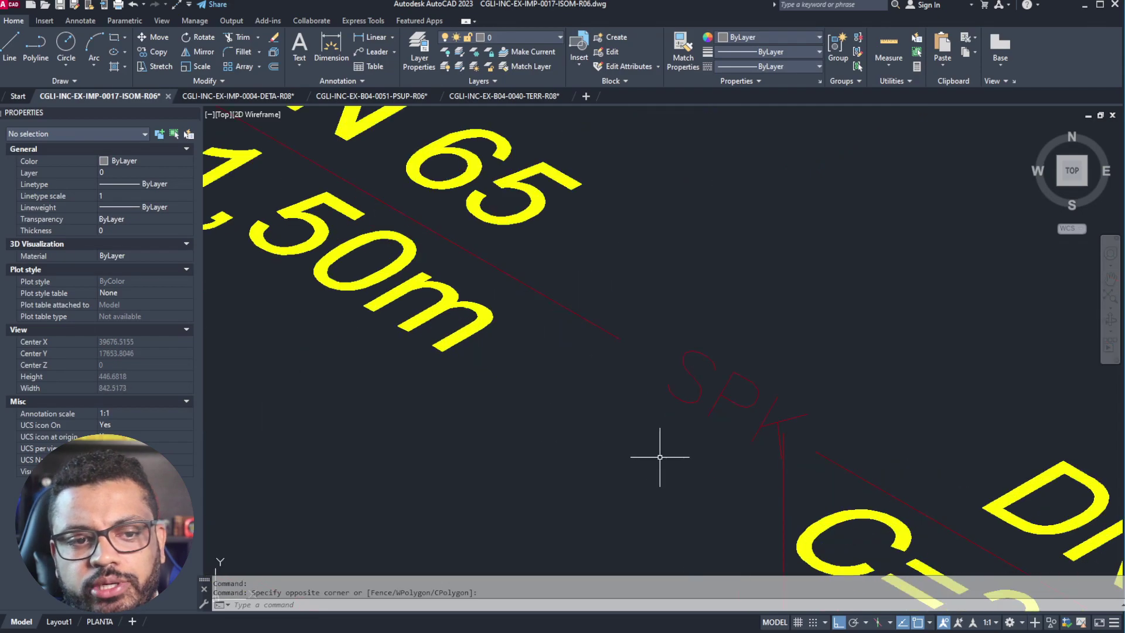
{"action": "scroll", "coordinate": [580, 294], "scroll_direction": "down", "scroll_amount": 2}
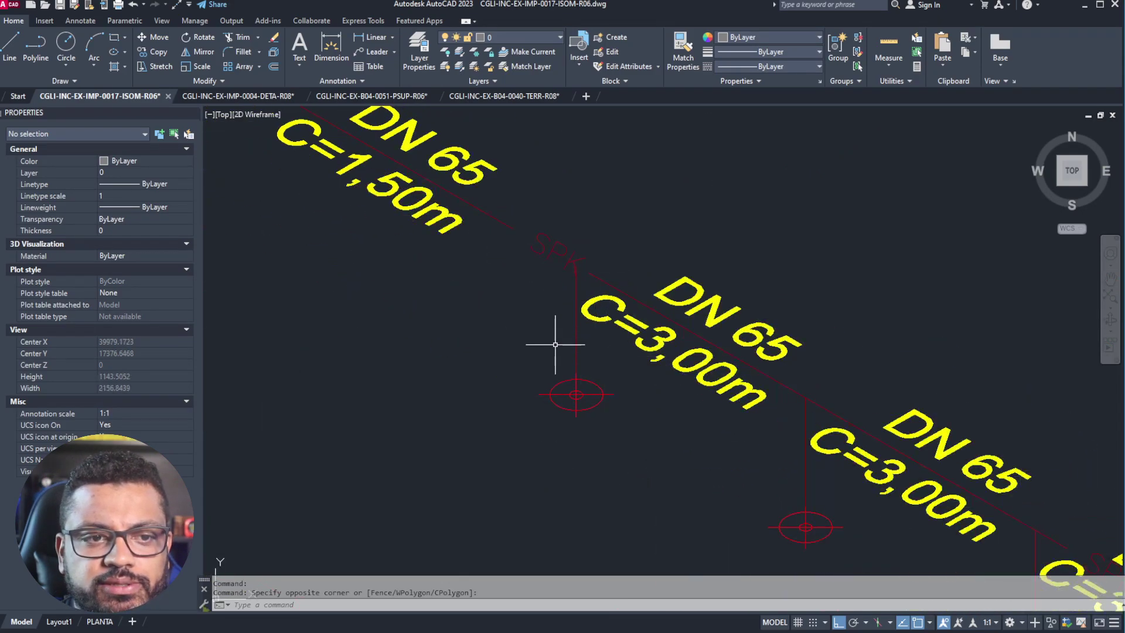
{"action": "scroll", "coordinate": [463, 325], "scroll_direction": "down", "scroll_amount": 2}
{"action": "middle_click_drag", "start_coordinate": [407, 289], "coordinate": [627, 384]}
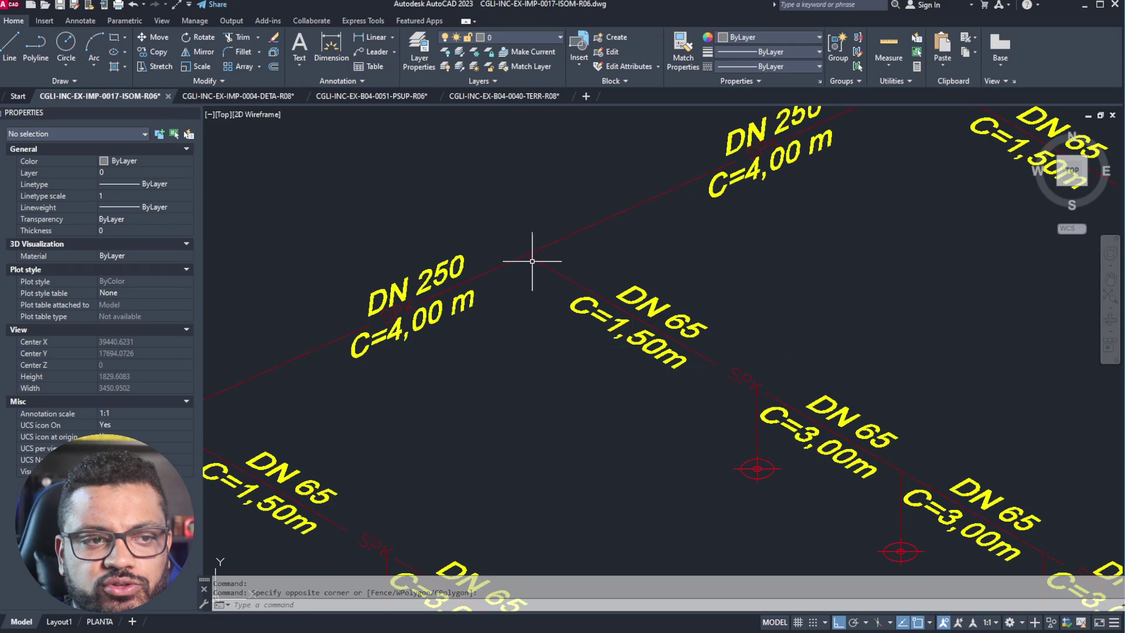
{"action": "scroll", "coordinate": [477, 231], "scroll_direction": "down", "scroll_amount": 4}
- Switch to the detail sheet CGLI-INC-EX-IMP-0004-DETA-R08 and examine DET. 48, the recessed sprinkler installation with its hangers and ceiling canopy
{"action": "left_click", "coordinate": [229, 97]}
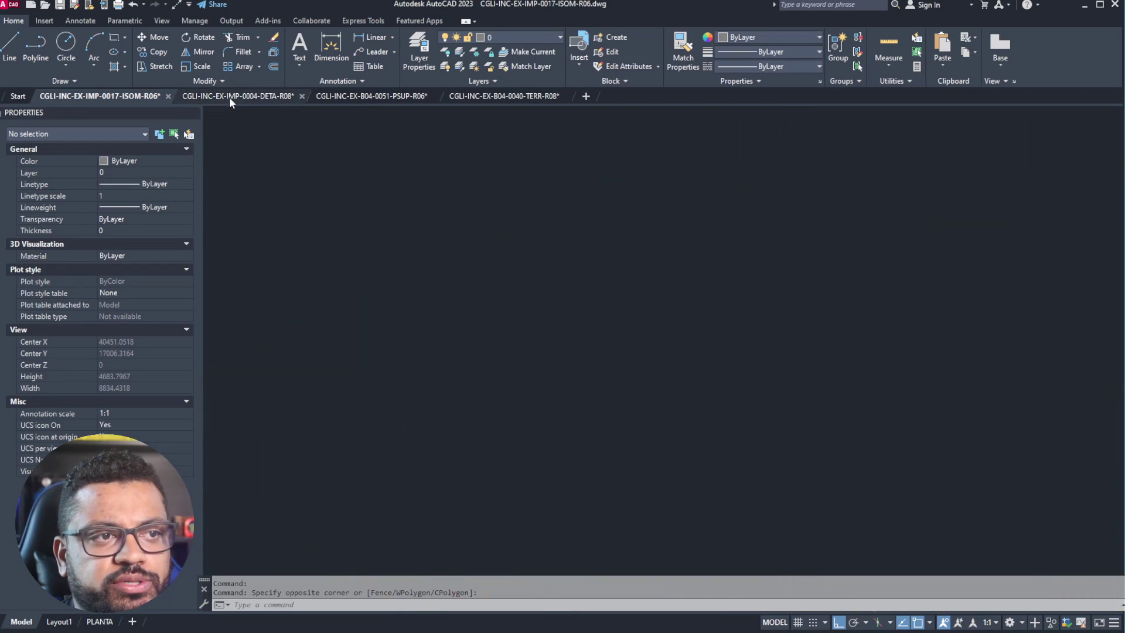
{"action": "scroll", "coordinate": [418, 296], "scroll_direction": "down", "scroll_amount": 3}
{"action": "middle_click_drag", "start_coordinate": [925, 324], "coordinate": [443, 291]}
{"action": "mouse_move", "coordinate": [1052, 396]}
{"action": "middle_mouse_down"}
{"action": "mouse_move", "coordinate": [820, 369]}
{"action": "mouse_move", "coordinate": [385, 359]}
{"action": "middle_mouse_up"}
{"action": "middle_click_drag", "start_coordinate": [902, 273], "coordinate": [674, 281]}
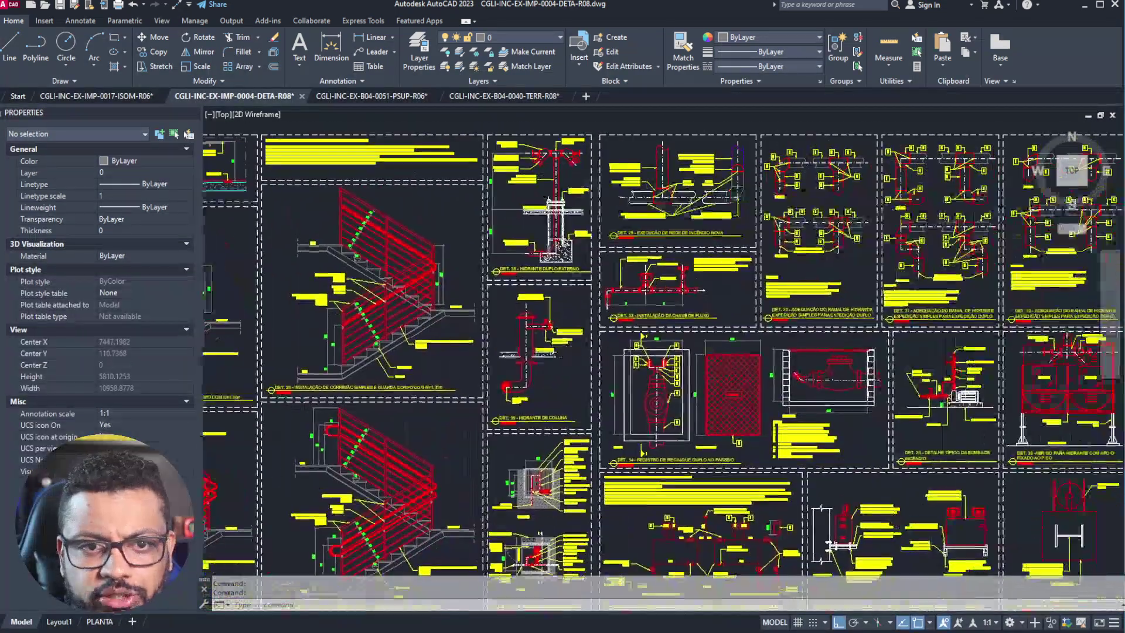
{"action": "middle_click_drag", "start_coordinate": [906, 219], "coordinate": [429, 206]}
{"action": "scroll", "coordinate": [928, 176], "scroll_direction": "up", "scroll_amount": 10}
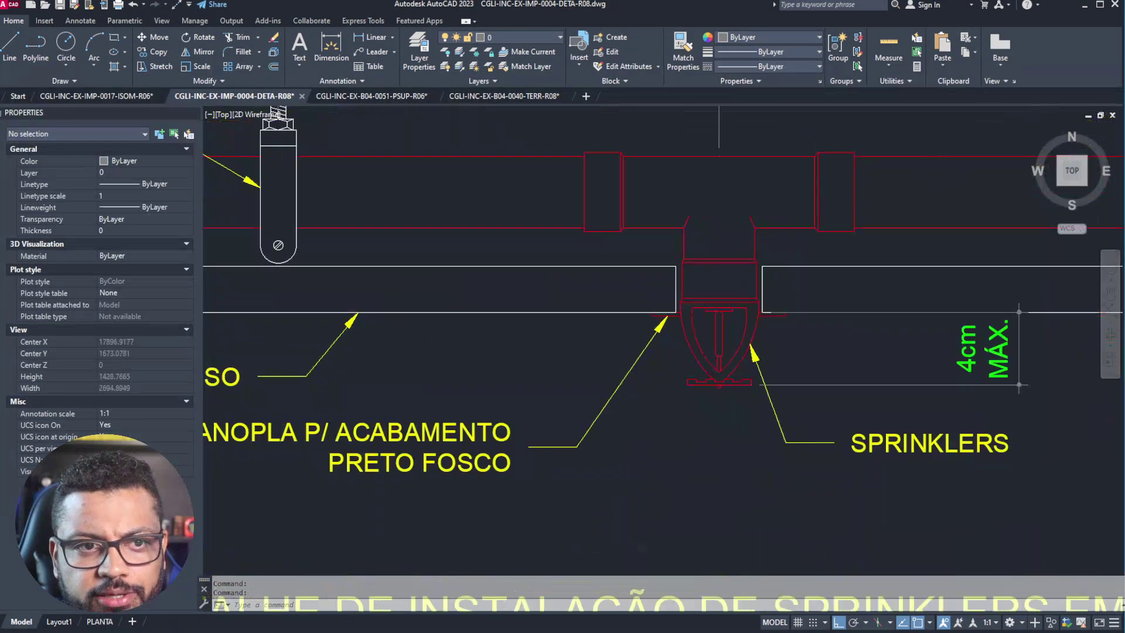
{"action": "middle_click_drag", "start_coordinate": [808, 316], "coordinate": [600, 259]}
{"action": "scroll", "coordinate": [600, 259], "scroll_direction": "down", "scroll_amount": 4}
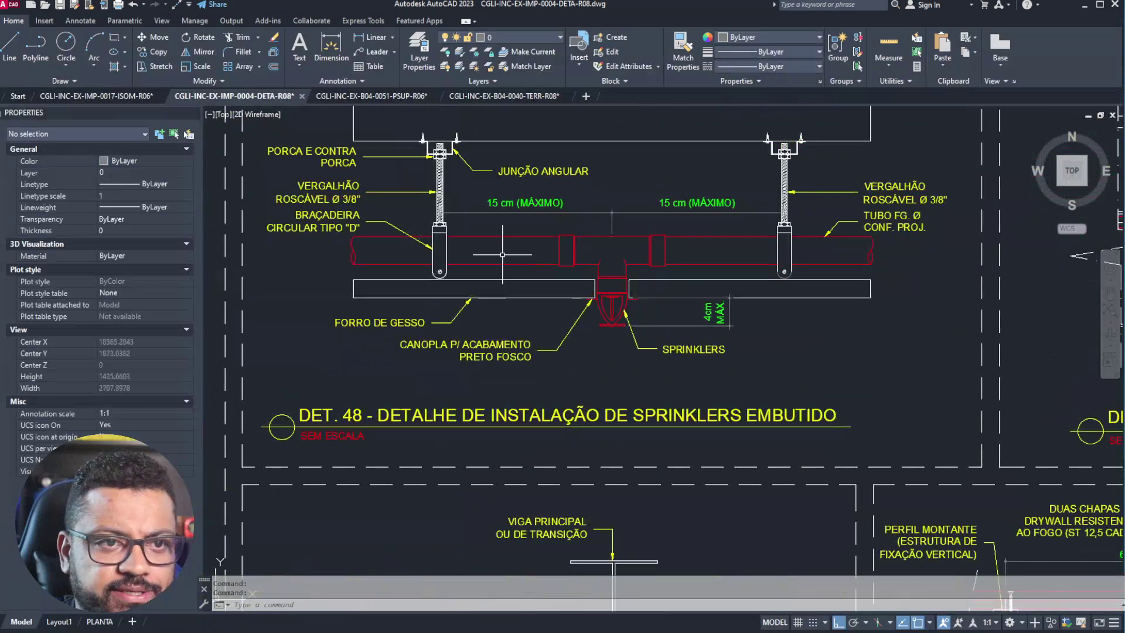
{"action": "scroll", "coordinate": [480, 192], "scroll_direction": "up", "scroll_amount": 1}
{"action": "scroll", "coordinate": [460, 230], "scroll_direction": "up", "scroll_amount": 1}
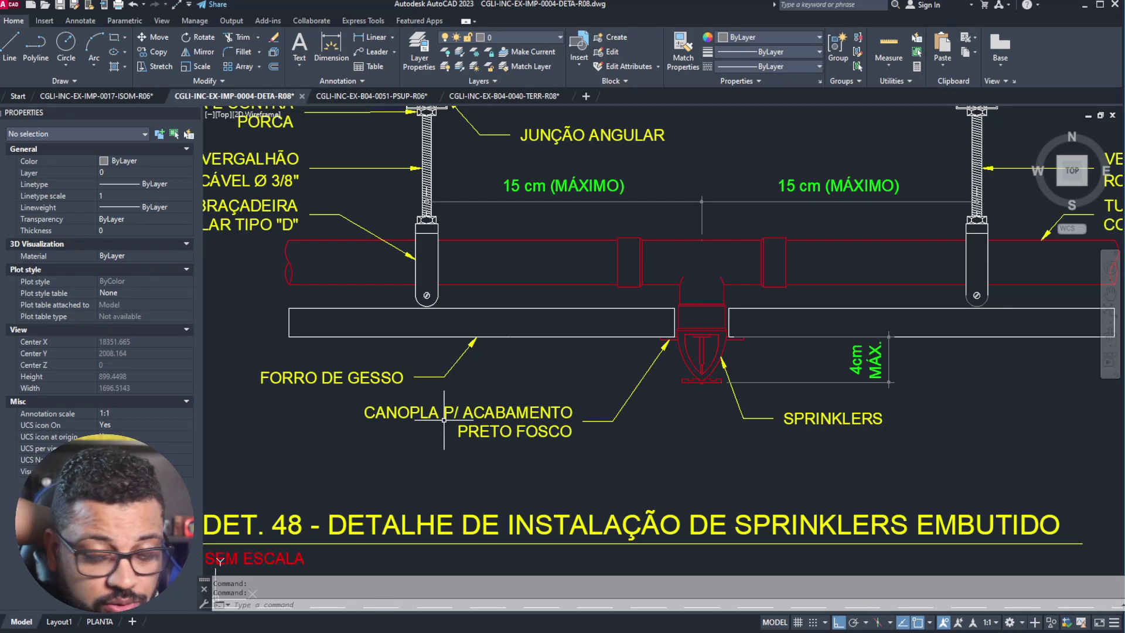
{"action": "scroll", "coordinate": [451, 264], "scroll_direction": "down", "scroll_amount": 3}
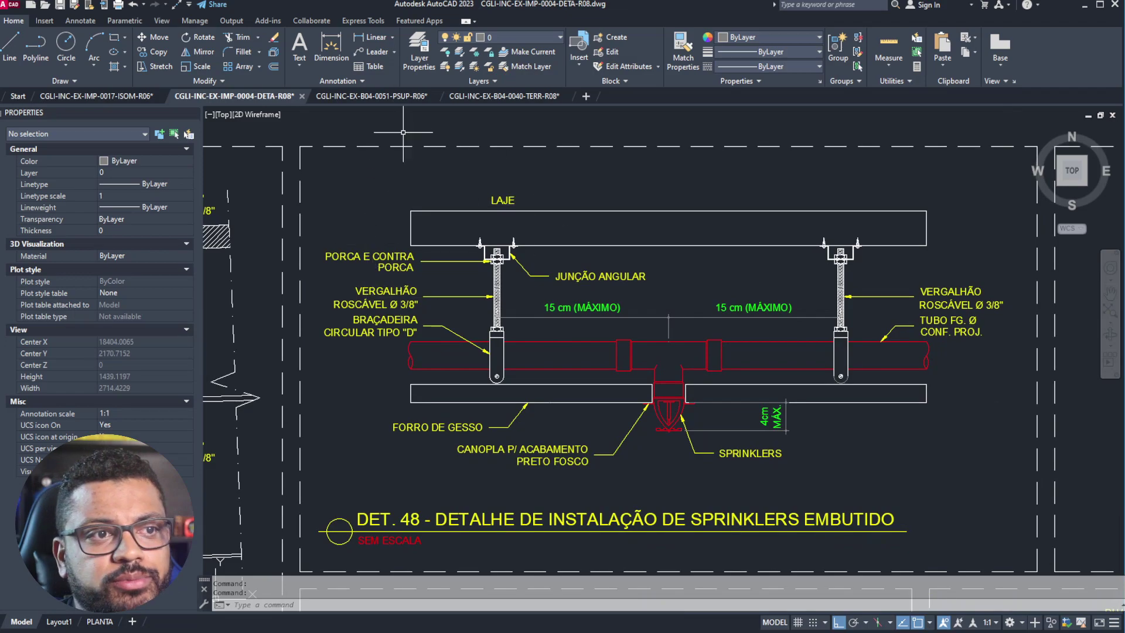
- Switch to the plan CGLI-INC-EX-B04-0051-PSUP-R06 and survey the Ø65 sprinkler branches and Ø150 and Ø250 mains around VGA 04
{"action": "left_click", "coordinate": [350, 96]}
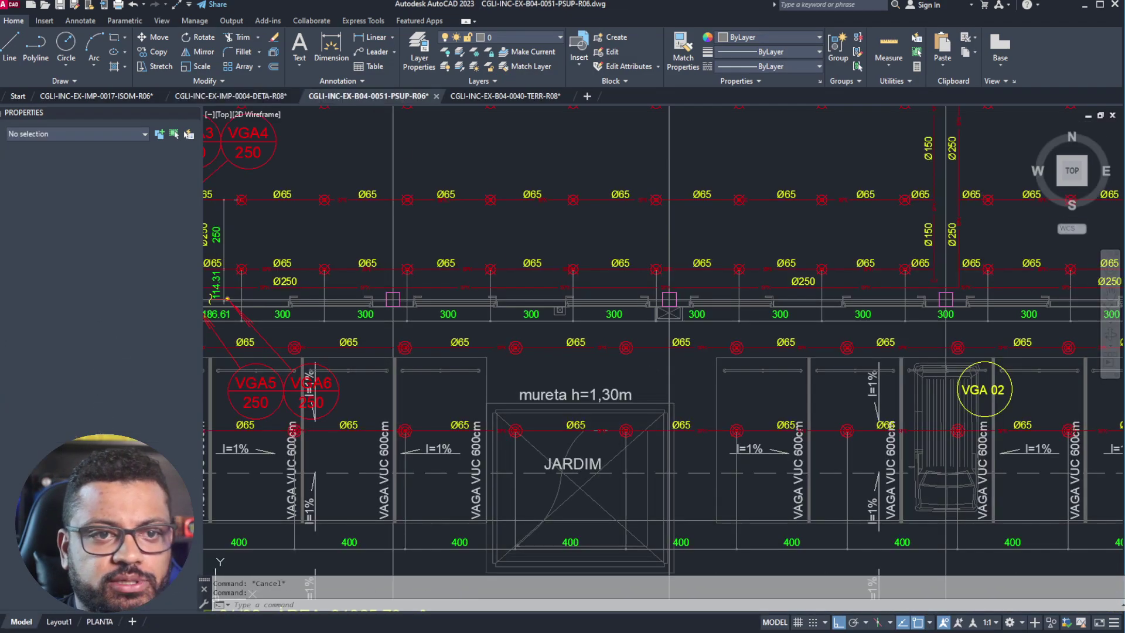
{"action": "middle_click_drag", "start_coordinate": [630, 269], "coordinate": [665, 455]}
{"action": "middle_click_drag", "start_coordinate": [620, 284], "coordinate": [430, 446]}
{"action": "middle_click_drag", "start_coordinate": [796, 296], "coordinate": [602, 427]}
{"action": "middle_click_drag", "start_coordinate": [865, 283], "coordinate": [790, 349]}
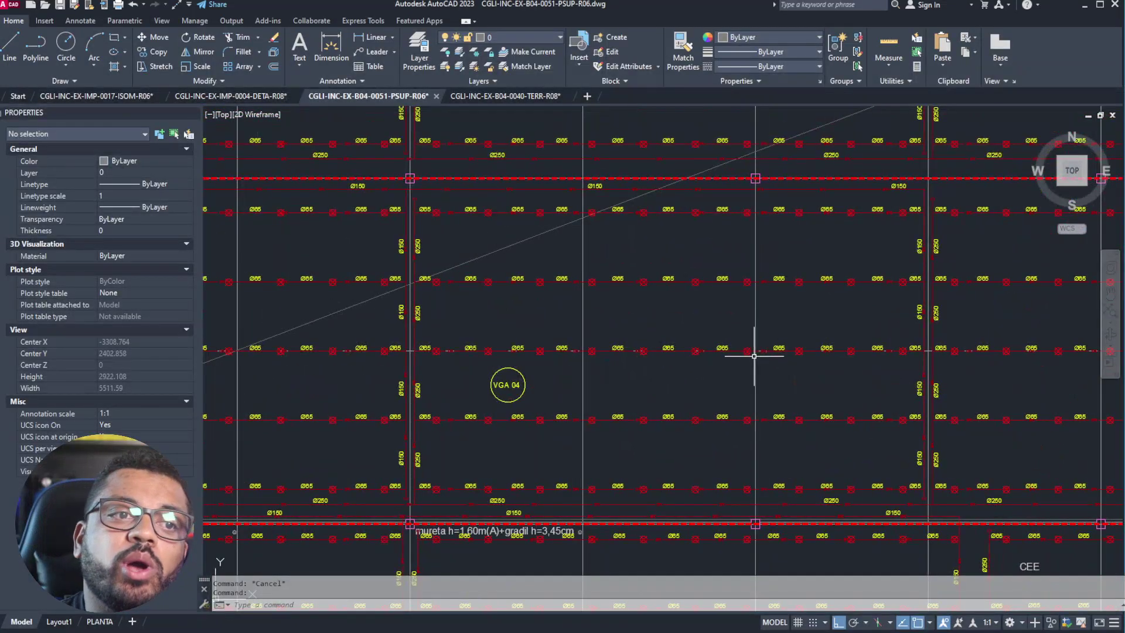
{"action": "middle_click_drag", "start_coordinate": [984, 189], "coordinate": [685, 238]}
{"action": "scroll", "coordinate": [738, 193], "scroll_direction": "down", "scroll_amount": 3}
{"action": "middle_click_drag", "start_coordinate": [776, 221], "coordinate": [721, 236]}
{"action": "scroll", "coordinate": [697, 204], "scroll_direction": "up", "scroll_amount": 1}
{"action": "scroll", "coordinate": [697, 199], "scroll_direction": "up", "scroll_amount": 2}
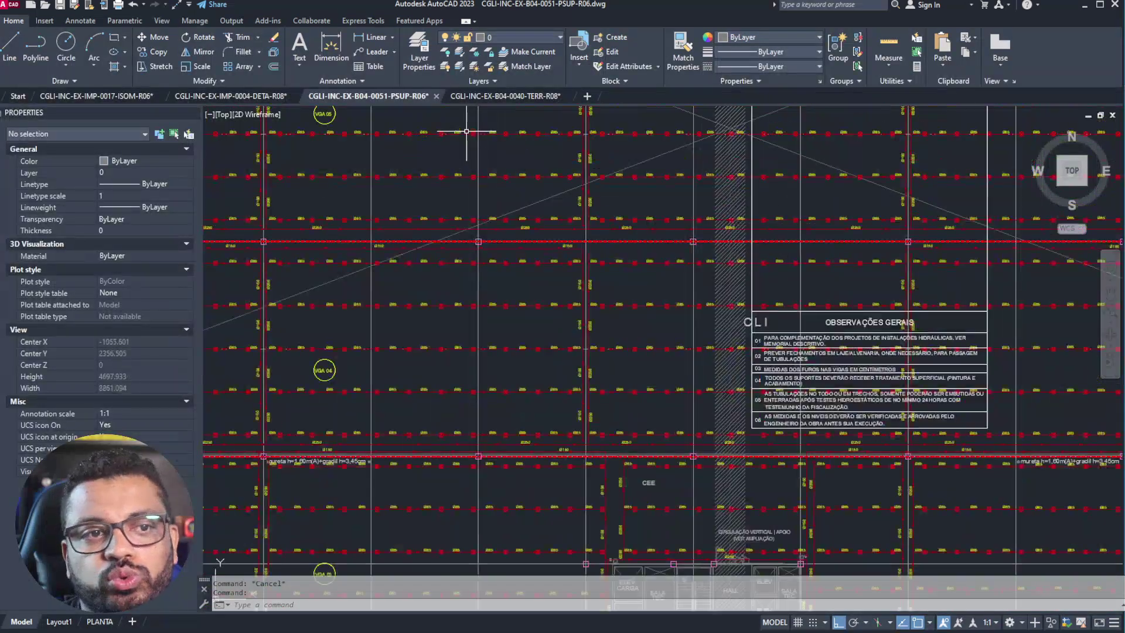
- Check the ground floor plan CGLI-INC-EX-B04-0040-TERR-R08, then return to the detail sheet and look over the details around DET. 50
{"action": "left_click", "coordinate": [489, 99]}
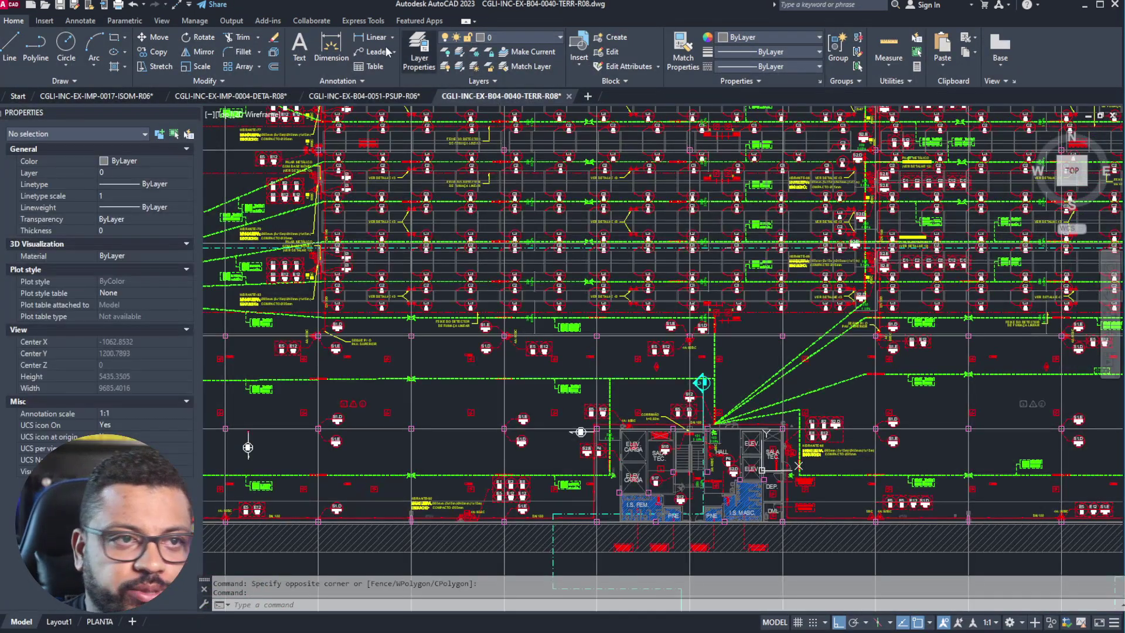
{"action": "left_click", "coordinate": [329, 96]}
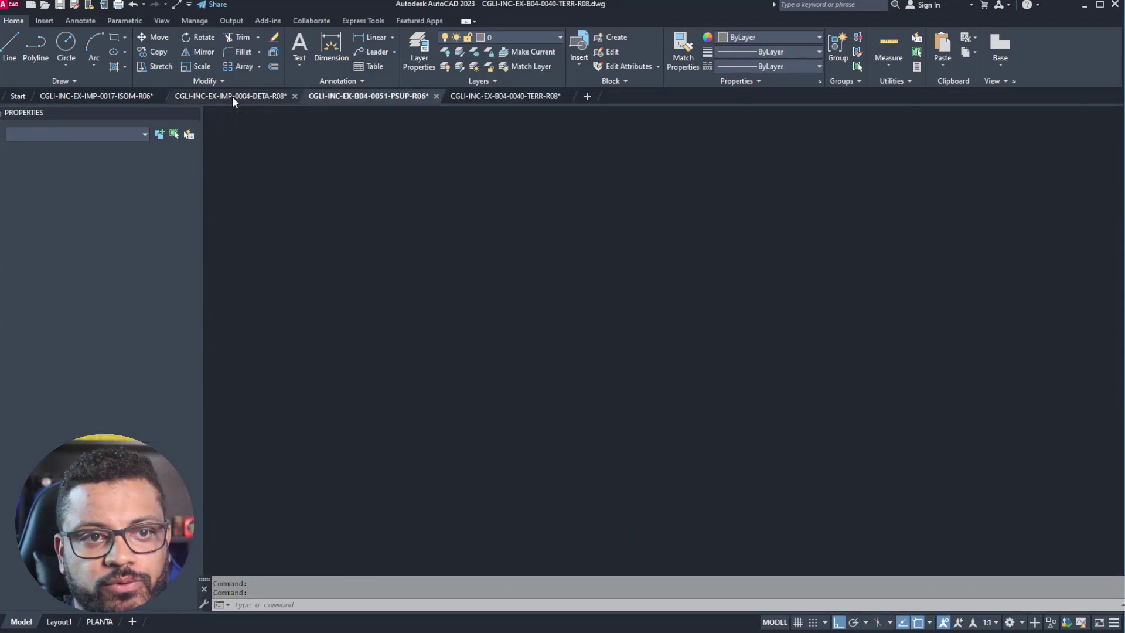
{"action": "left_click", "coordinate": [232, 96]}
{"action": "mouse_move", "coordinate": [824, 511]}
{"action": "middle_mouse_down"}
{"action": "mouse_move", "coordinate": [893, 411]}
{"action": "mouse_move", "coordinate": [643, 340]}
{"action": "middle_mouse_up"}
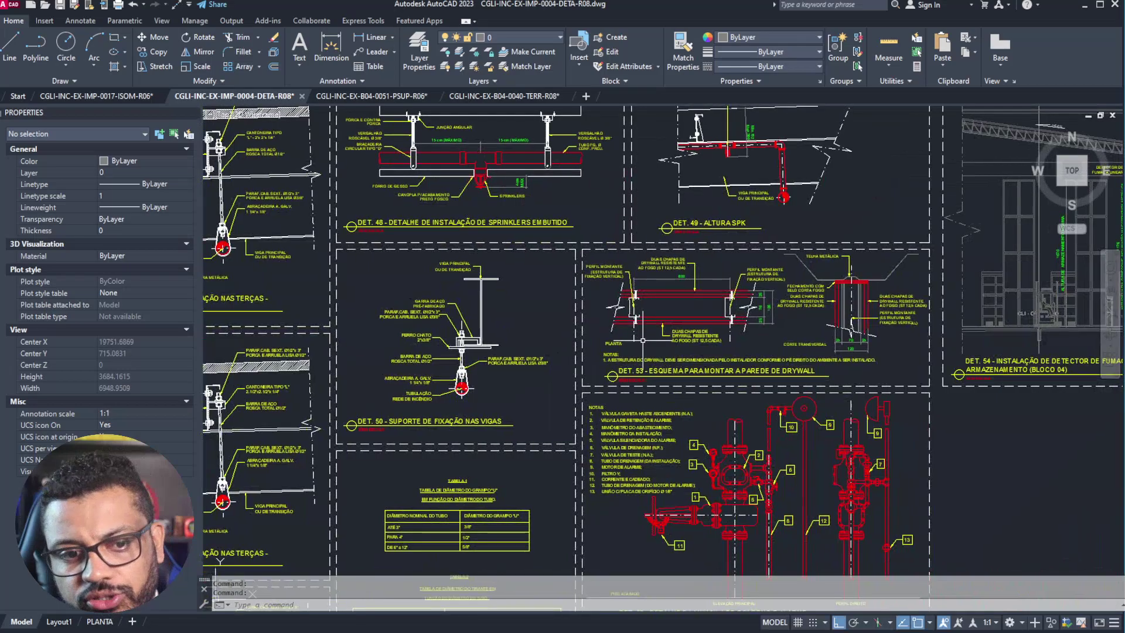
{"action": "mouse_move", "coordinate": [445, 433]}
{"action": "middle_mouse_down"}
{"action": "mouse_move", "coordinate": [718, 451]}
{"action": "mouse_move", "coordinate": [665, 303]}
{"action": "middle_mouse_up"}
{"action": "scroll", "coordinate": [701, 477], "scroll_direction": "up", "scroll_amount": 8}
{"action": "scroll", "coordinate": [665, 302], "scroll_direction": "down", "scroll_amount": 10}
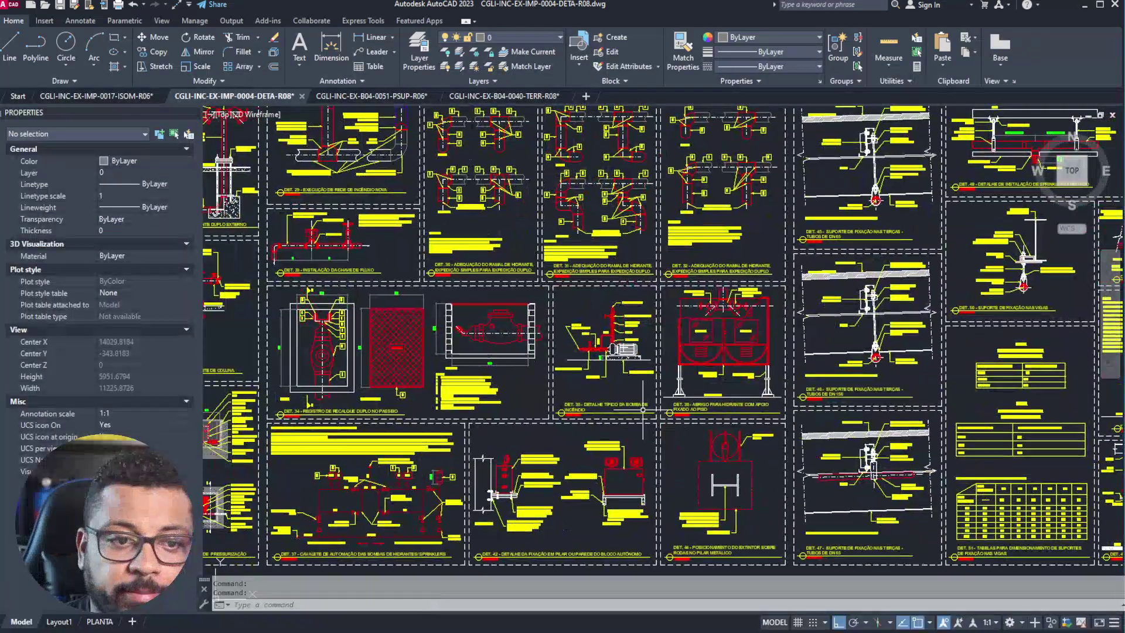
- Examine DET. 15, the column-type booster connection on the sidewalk, and the pipe fixing examples in DET. 19
{"action": "middle_click_drag", "start_coordinate": [405, 347], "coordinate": [642, 429]}
{"action": "middle_click_drag", "start_coordinate": [387, 288], "coordinate": [640, 298]}
{"action": "middle_click_drag", "start_coordinate": [384, 256], "coordinate": [811, 295]}
{"action": "scroll", "coordinate": [370, 286], "scroll_direction": "up", "scroll_amount": 5}
{"action": "mouse_move", "coordinate": [276, 279]}
{"action": "middle_mouse_down"}
{"action": "mouse_move", "coordinate": [616, 247]}
{"action": "mouse_move", "coordinate": [670, 301]}
{"action": "mouse_move", "coordinate": [436, 273]}
{"action": "middle_mouse_up"}
{"action": "middle_click_drag", "start_coordinate": [717, 335], "coordinate": [645, 322]}
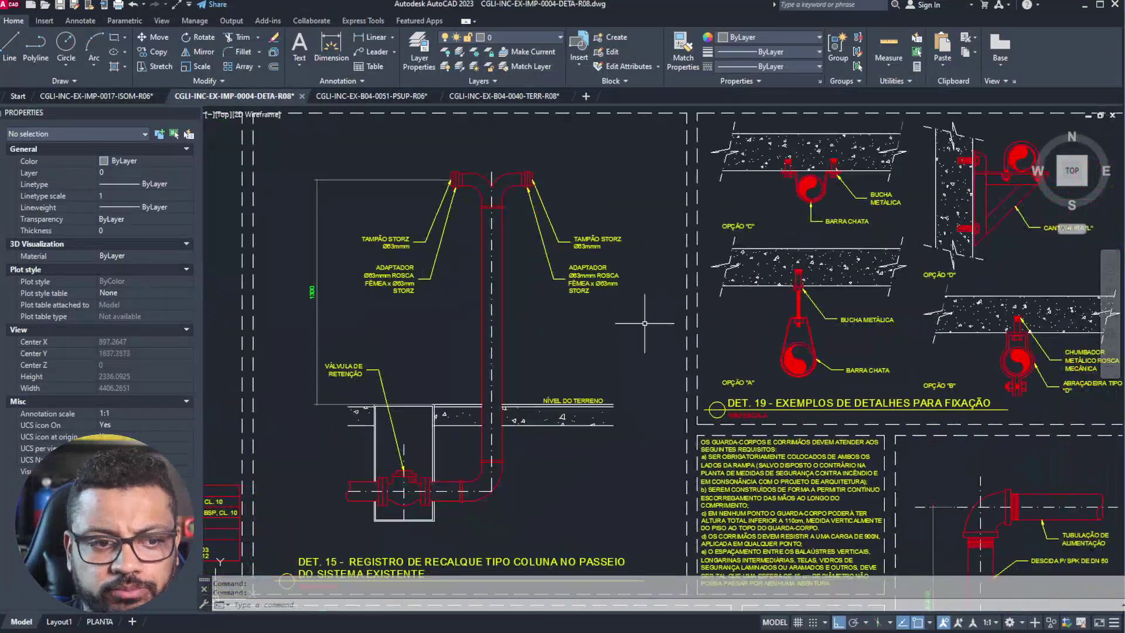
{"action": "scroll", "coordinate": [599, 328], "scroll_direction": "down", "scroll_amount": 4}
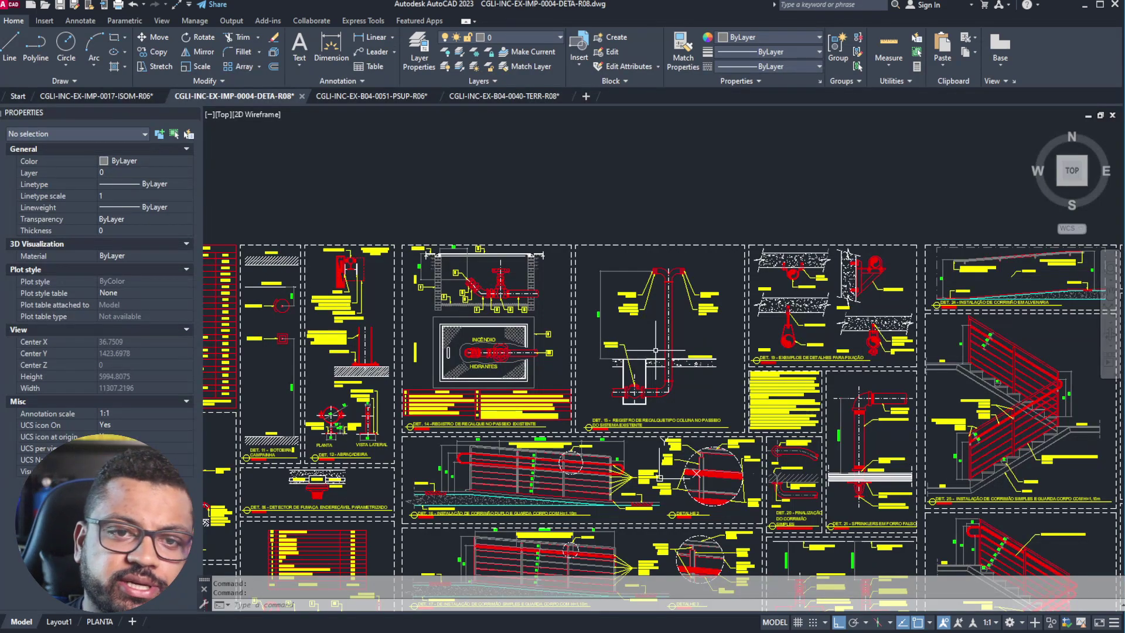
{"action": "scroll", "coordinate": [876, 309], "scroll_direction": "up", "scroll_amount": 4}
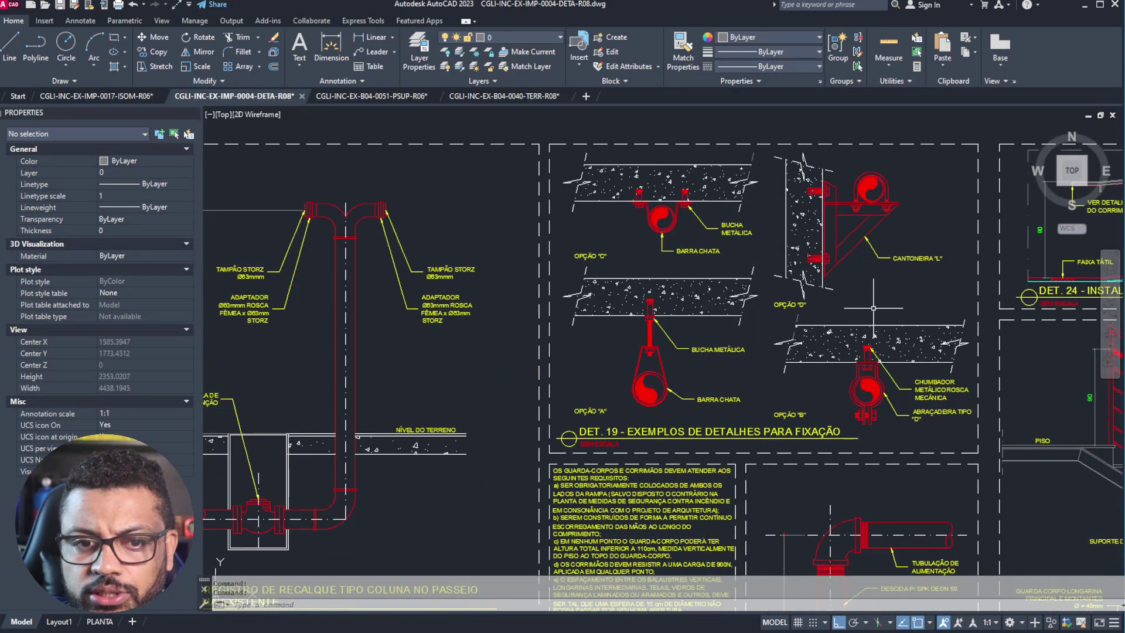
- Examine DET. 21, the pendent sprinkler in a false ceiling with its DN 50 drop and DN 50 x 15 reducing coupling
{"action": "scroll", "coordinate": [732, 189], "scroll_direction": "down", "scroll_amount": 2}
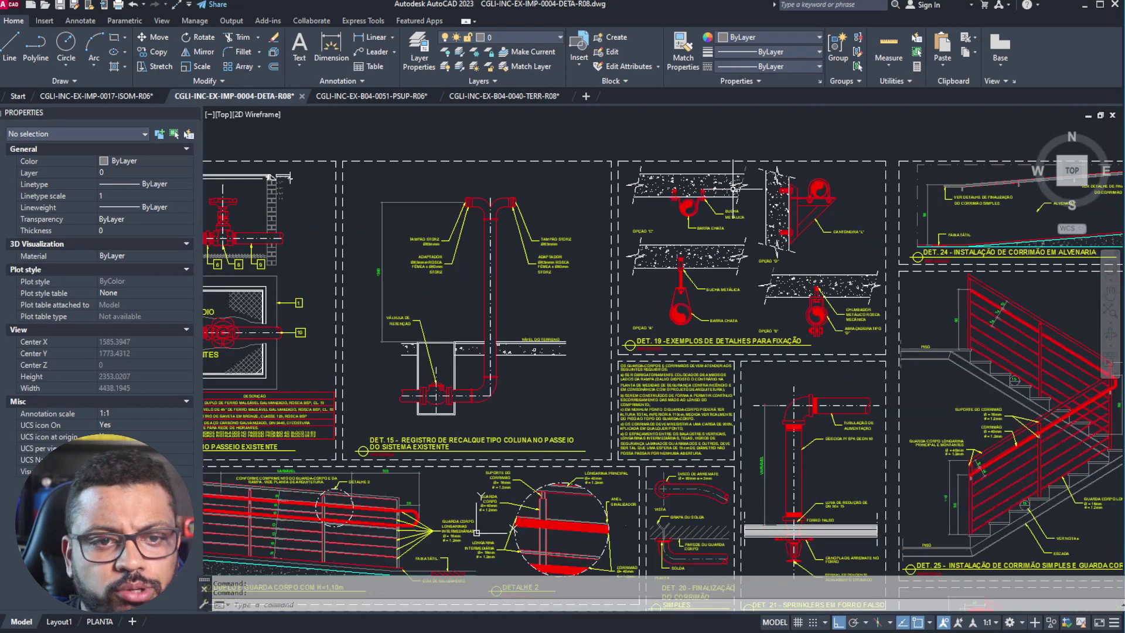
{"action": "scroll", "coordinate": [743, 398], "scroll_direction": "up", "scroll_amount": 6}
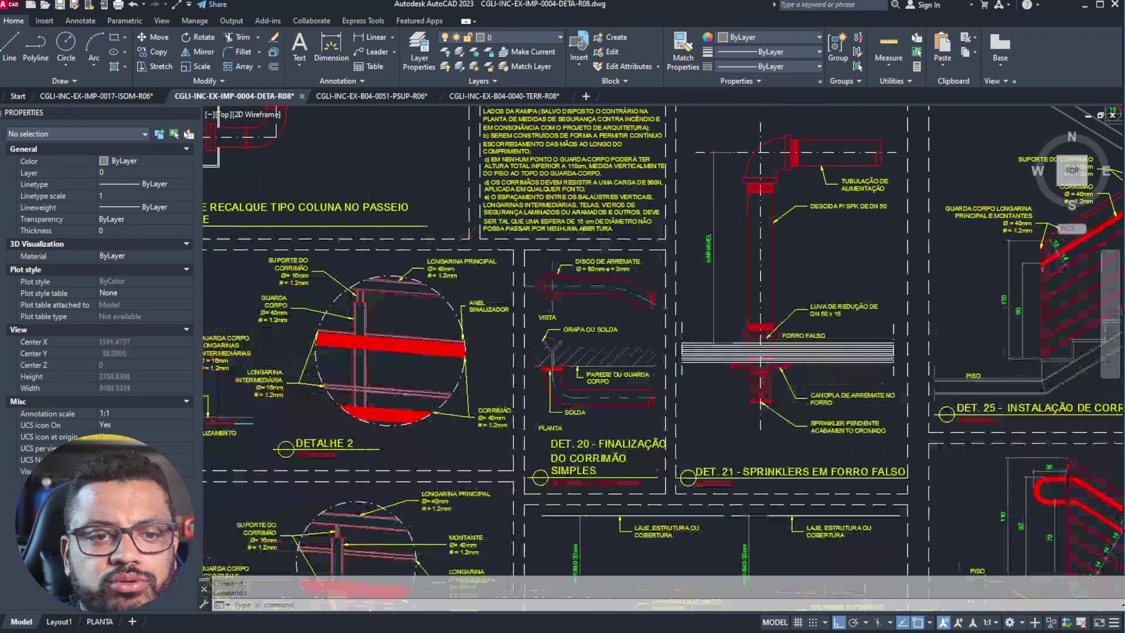
{"action": "scroll", "coordinate": [656, 288], "scroll_direction": "down", "scroll_amount": 1}
{"action": "middle_click_drag", "start_coordinate": [838, 234], "coordinate": [882, 412]}
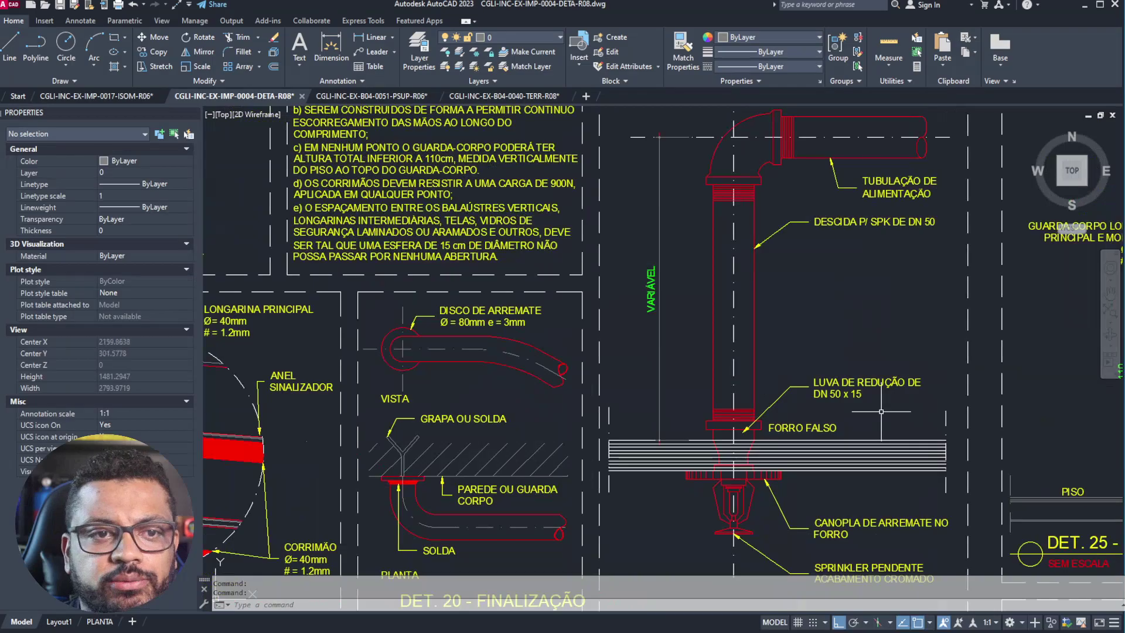
- Survey the remaining details on the sheet, from the alarm and booster connection details to the ramp and stair handrails
{"action": "scroll", "coordinate": [845, 237], "scroll_direction": "down", "scroll_amount": 1}
{"action": "middle_click_drag", "start_coordinate": [697, 336], "coordinate": [886, 435]}
{"action": "mouse_move", "coordinate": [365, 190]}
{"action": "middle_mouse_down"}
{"action": "mouse_move", "coordinate": [653, 294]}
{"action": "mouse_move", "coordinate": [650, 424]}
{"action": "middle_mouse_up"}
{"action": "scroll", "coordinate": [706, 355], "scroll_direction": "down", "scroll_amount": 2}
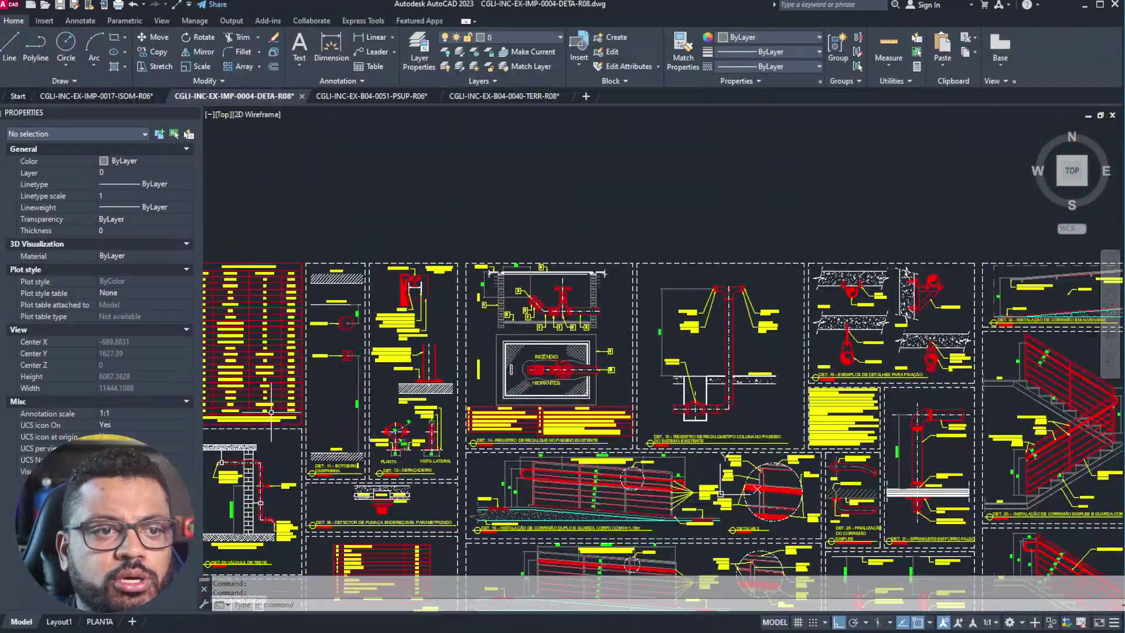
{"action": "middle_click_drag", "start_coordinate": [298, 412], "coordinate": [500, 379]}
{"action": "mouse_move", "coordinate": [582, 390]}
{"action": "middle_mouse_down"}
{"action": "mouse_move", "coordinate": [664, 413]}
{"action": "mouse_move", "coordinate": [530, 327]}
{"action": "middle_mouse_up"}
{"action": "middle_click_drag", "start_coordinate": [915, 211], "coordinate": [651, 205]}
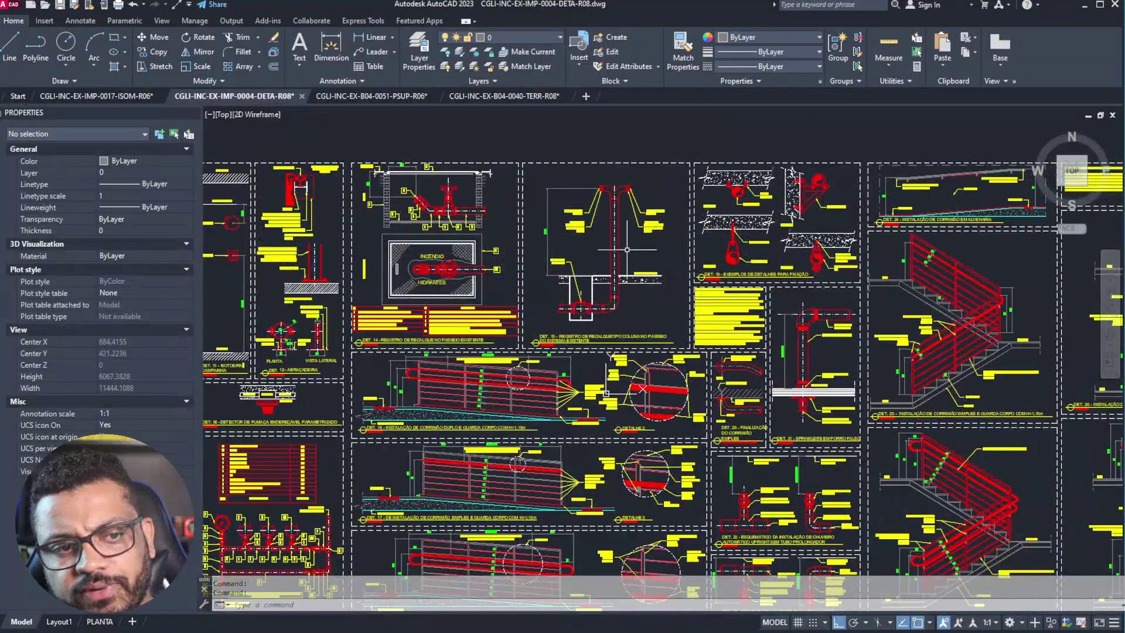
{"action": "middle_click_drag", "start_coordinate": [674, 277], "coordinate": [618, 277]}
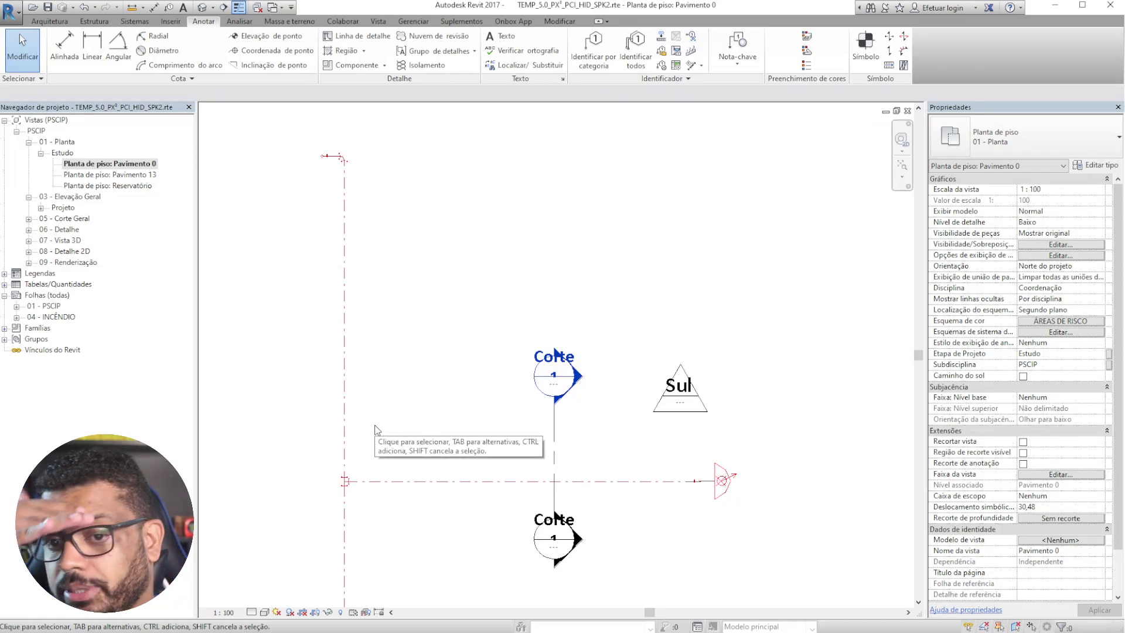
- Switch to the Revit template TEMP_5.0_PX³_PCI_HID_SPK2 and survey the fire protection elements across the floor plan Pavimento 0
{"action": "scroll", "coordinate": [326, 246], "scroll_direction": "up", "scroll_amount": 4}
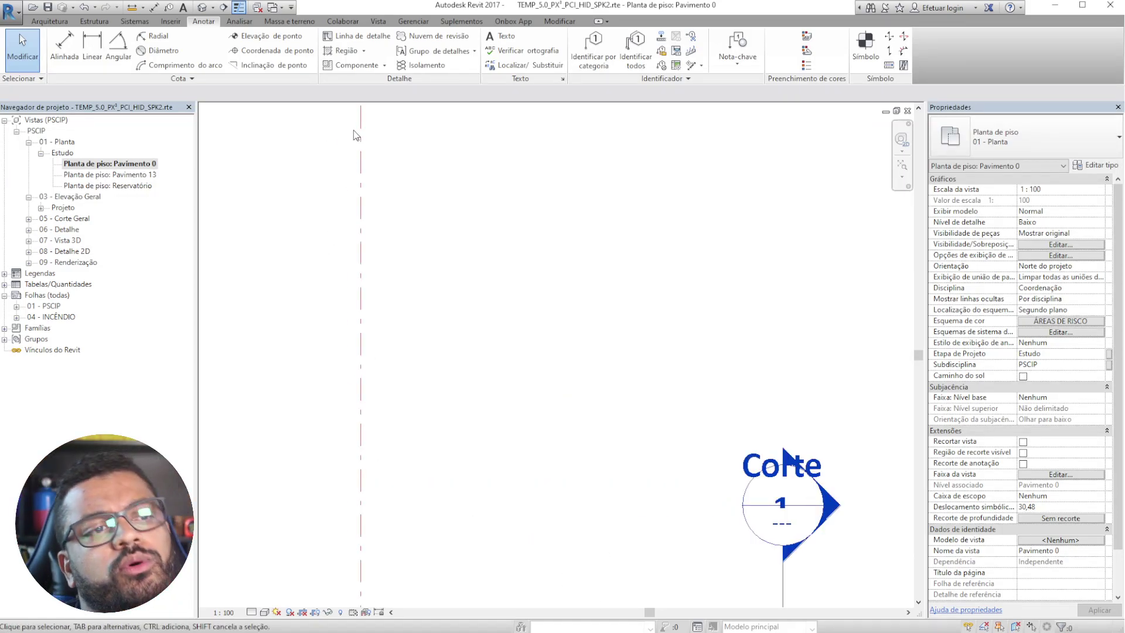
{"action": "scroll", "coordinate": [358, 249], "scroll_direction": "down", "scroll_amount": 4}
{"action": "middle_click_drag", "start_coordinate": [519, 301], "coordinate": [468, 173]}
{"action": "scroll", "coordinate": [406, 249], "scroll_direction": "down", "scroll_amount": 2}
{"action": "scroll", "coordinate": [437, 267], "scroll_direction": "down", "scroll_amount": 2}
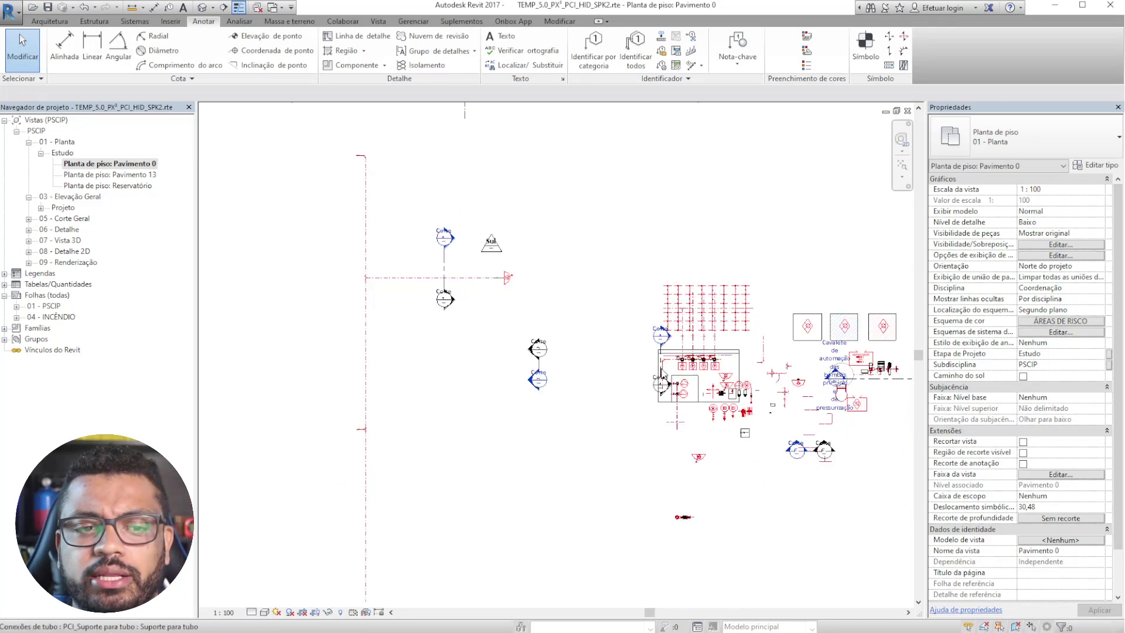
{"action": "right_click", "coordinate": [661, 370]}
{"action": "left_click", "coordinate": [545, 492]}
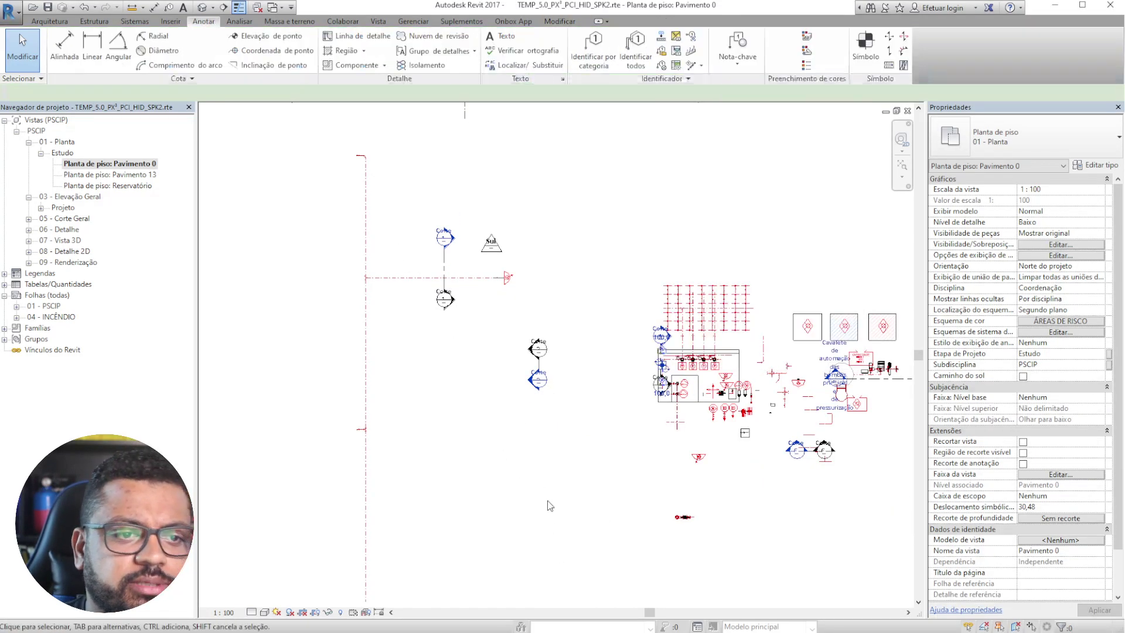
- Inspect the pipe run crossed by section Corte 1 and its grooved tee connection to the vertical pipe
{"action": "scroll", "coordinate": [382, 316], "scroll_direction": "up", "scroll_amount": 2}
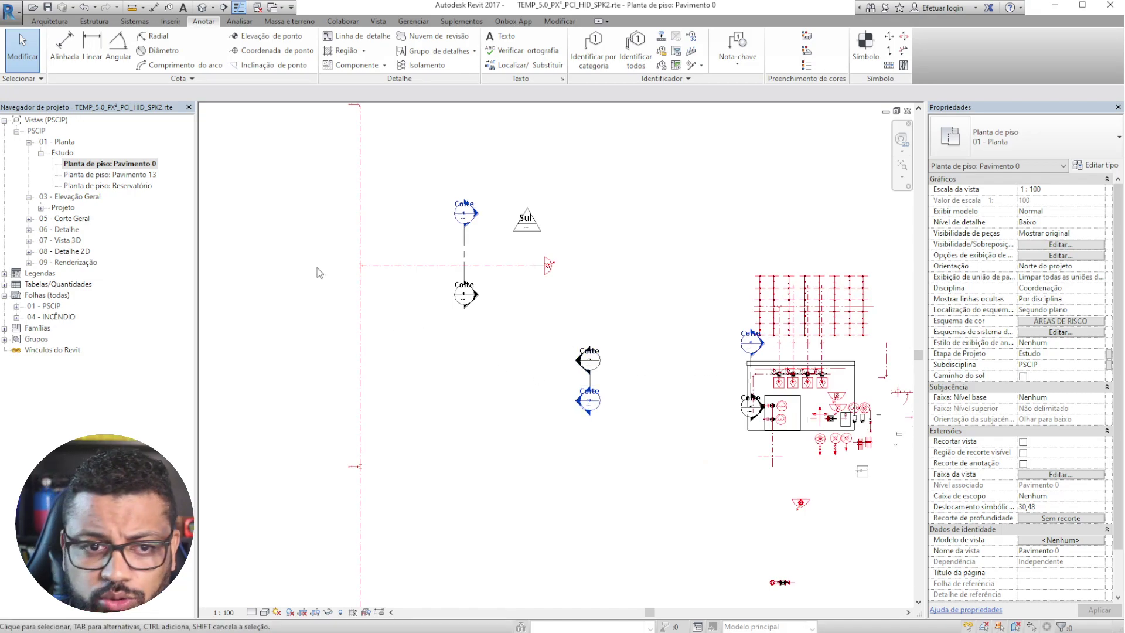
{"action": "scroll", "coordinate": [393, 198], "scroll_direction": "up", "scroll_amount": 3}
{"action": "middle_click_drag", "start_coordinate": [394, 199], "coordinate": [414, 296]}
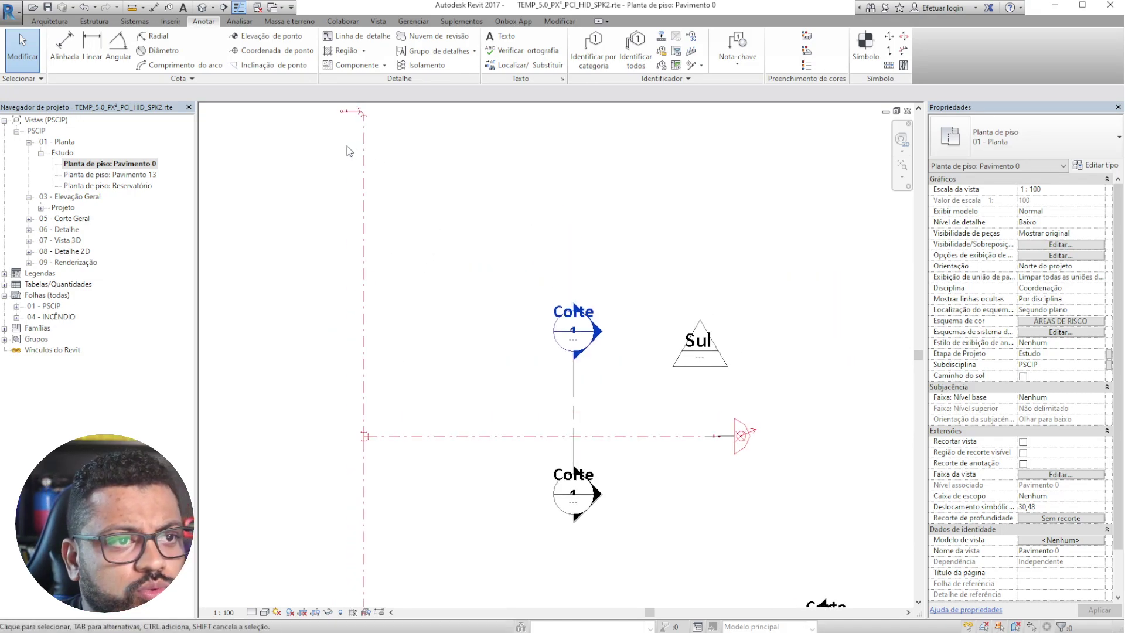
{"action": "scroll", "coordinate": [402, 462], "scroll_direction": "up", "scroll_amount": 4}
{"action": "scroll", "coordinate": [511, 409], "scroll_direction": "down", "scroll_amount": 1}
{"action": "middle_click_drag", "start_coordinate": [502, 395], "coordinate": [321, 345]}
{"action": "middle_click_drag", "start_coordinate": [335, 431], "coordinate": [472, 329]}
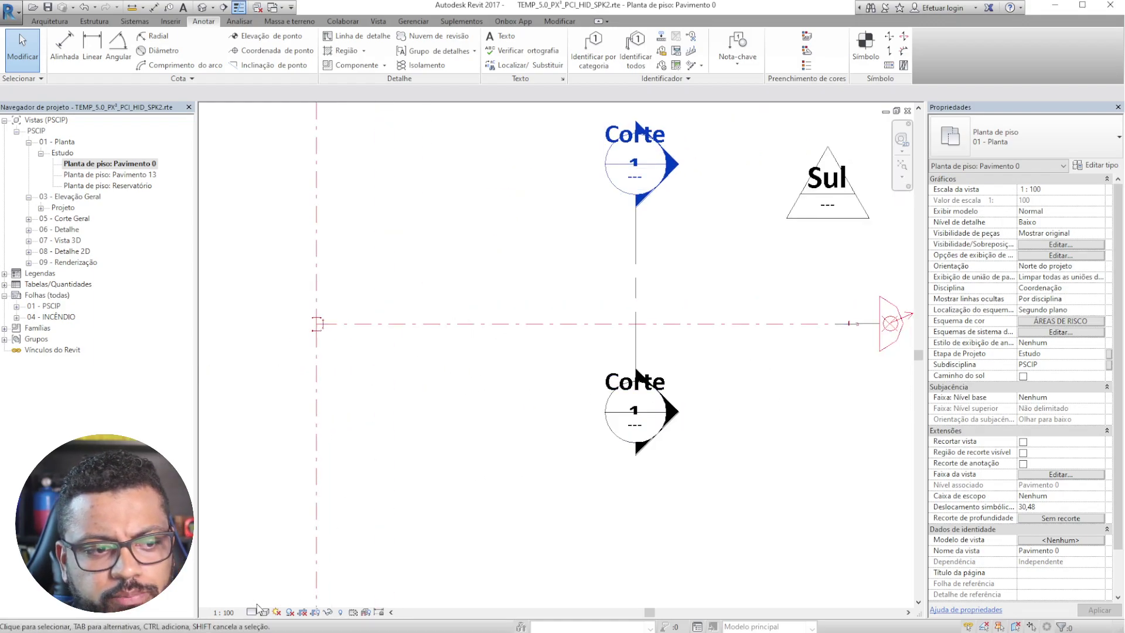
{"action": "scroll", "coordinate": [308, 322], "scroll_direction": "up", "scroll_amount": 4}
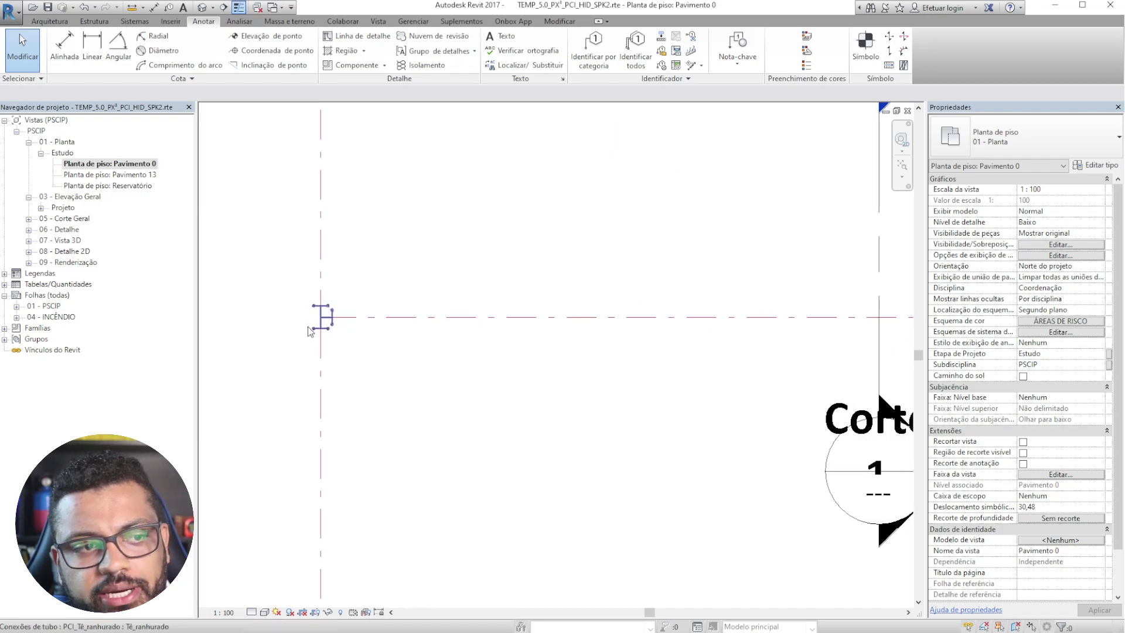
{"action": "scroll", "coordinate": [370, 360], "scroll_direction": "down", "scroll_amount": 3}
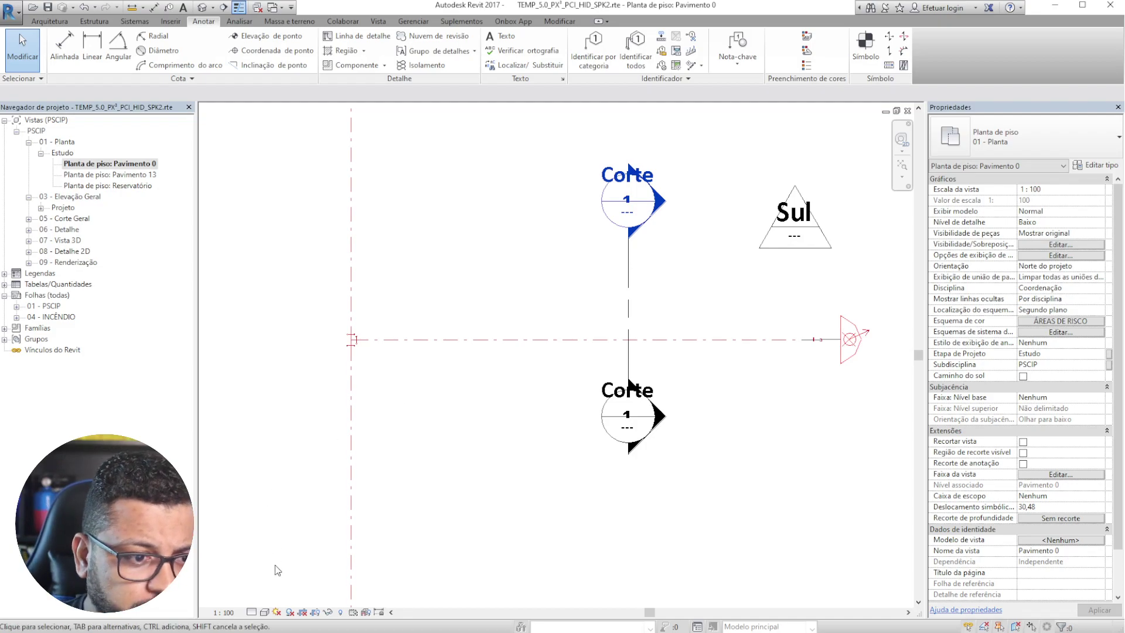
- Display the floor plan Pavimento 0 at the Alto detail level with the Sombreado visual style, dismissing the save reminder
{"action": "left_click", "coordinate": [251, 612]}
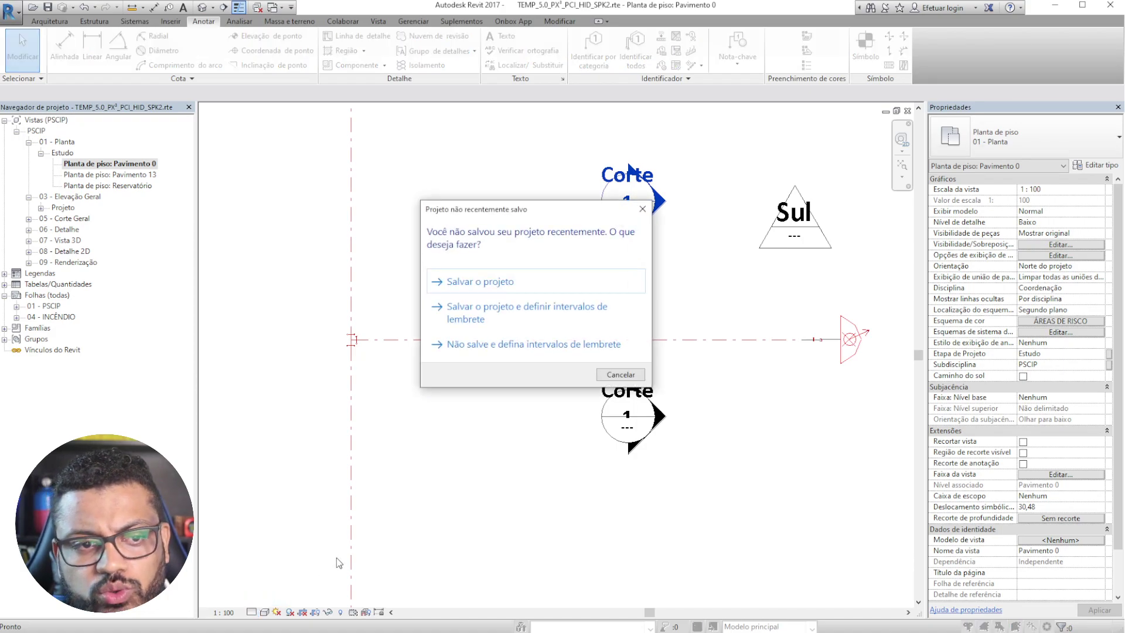
{"action": "key", "text": "Escape"}
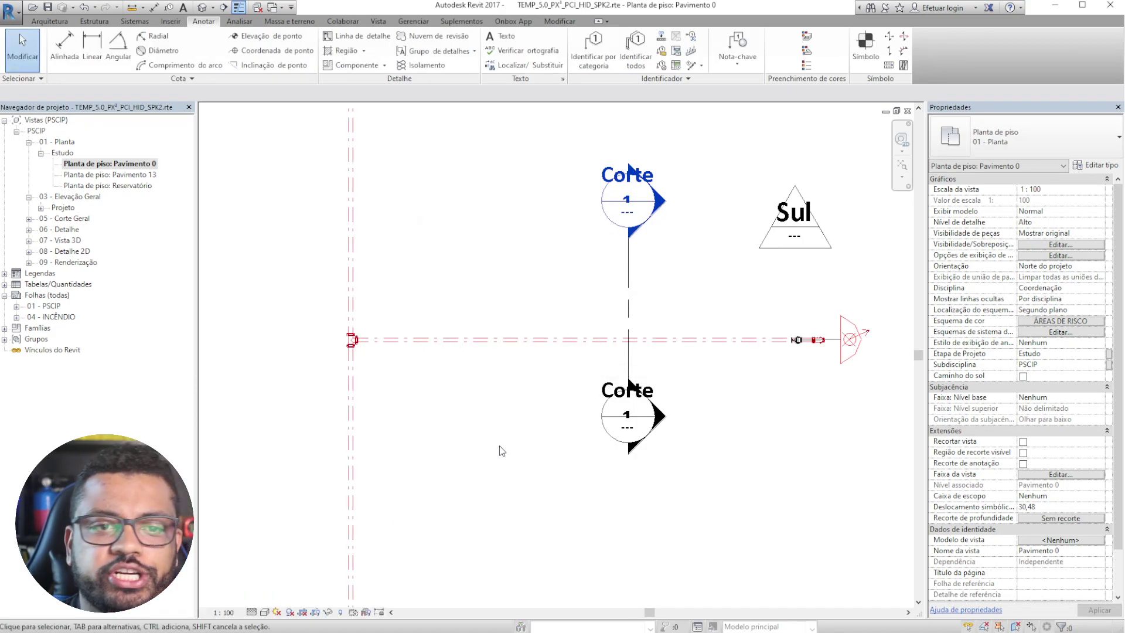
{"action": "scroll", "coordinate": [369, 341], "scroll_direction": "down", "scroll_amount": 5}
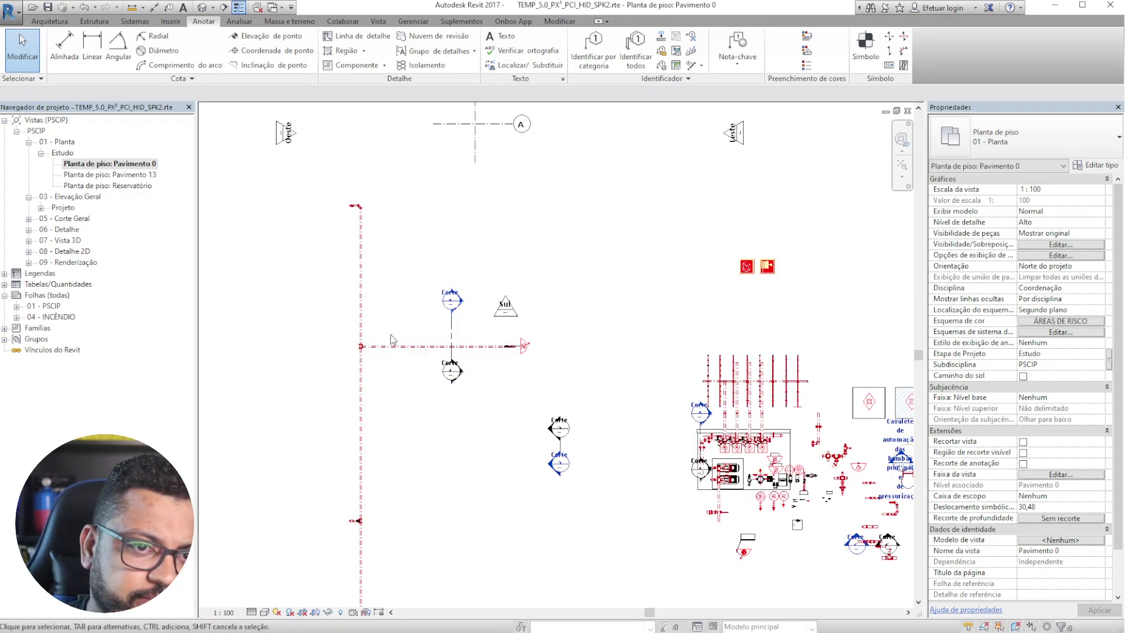
{"action": "scroll", "coordinate": [363, 346], "scroll_direction": "up", "scroll_amount": 6}
{"action": "scroll", "coordinate": [321, 376], "scroll_direction": "up", "scroll_amount": 2}
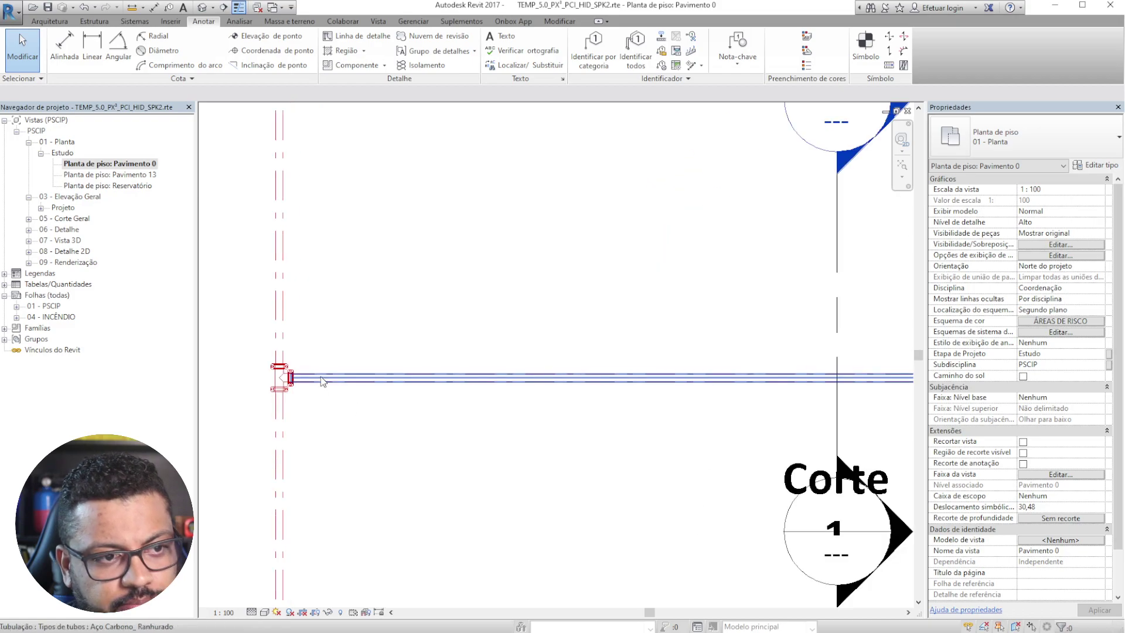
{"action": "middle_click_drag", "start_coordinate": [328, 453], "coordinate": [428, 460]}
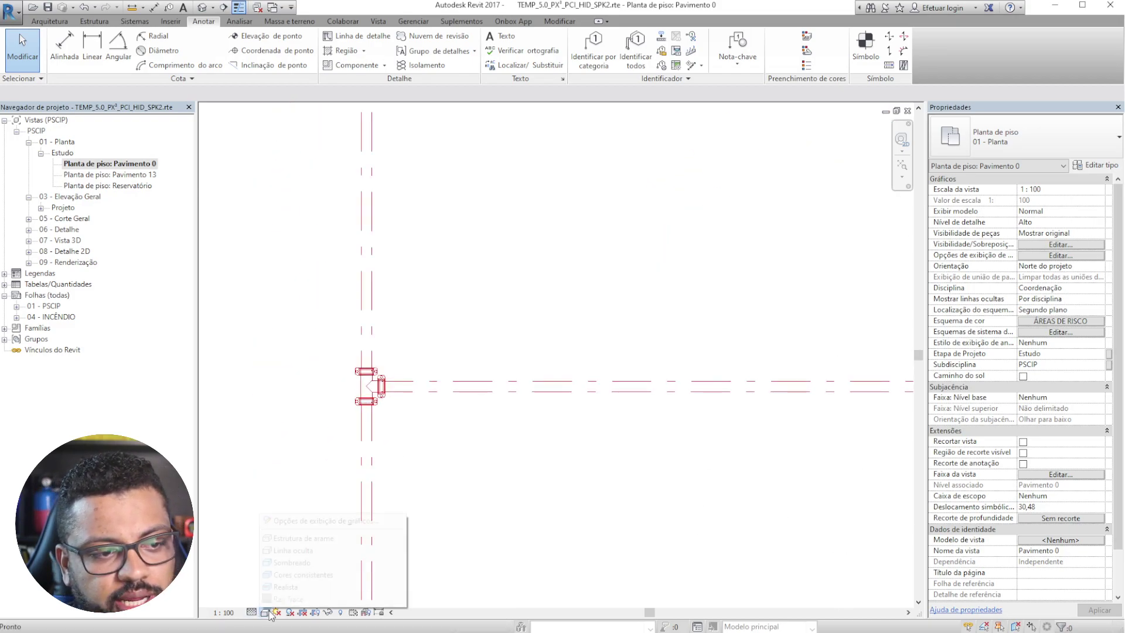
{"action": "left_click", "coordinate": [268, 613]}
{"action": "left_click", "coordinate": [303, 575]}
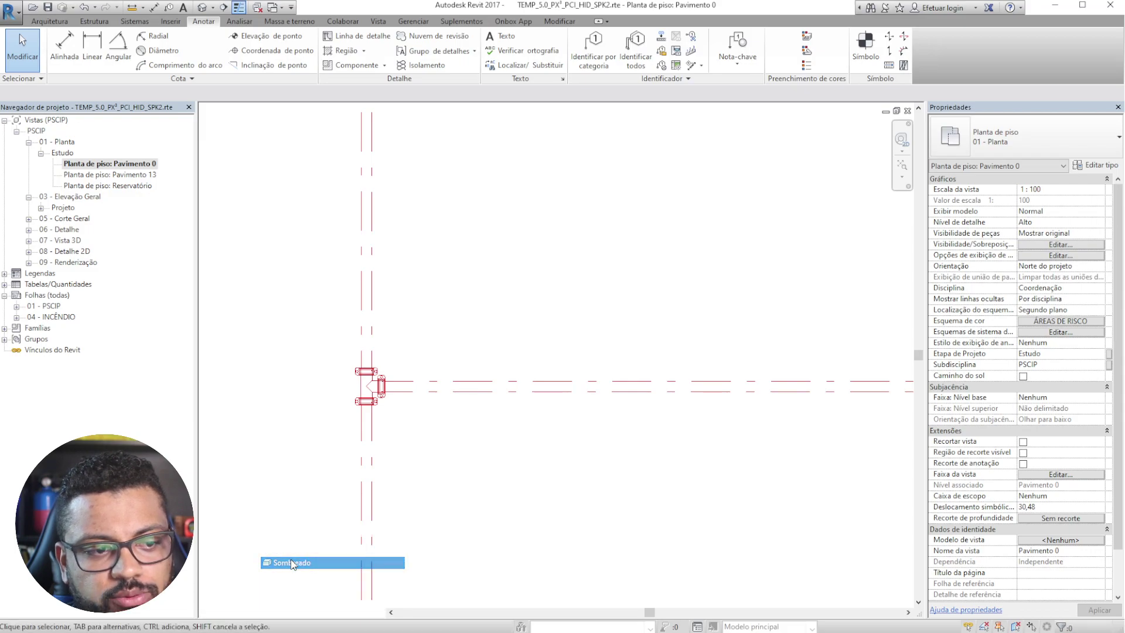
- Examine the shaded pipe runs, from the grooved tee on the vertical pipe to the valve at the end of the branch
{"action": "middle_click_drag", "start_coordinate": [377, 150], "coordinate": [394, 530]}
{"action": "scroll", "coordinate": [334, 277], "scroll_direction": "up", "scroll_amount": 2}
{"action": "scroll", "coordinate": [365, 268], "scroll_direction": "up", "scroll_amount": 3}
{"action": "scroll", "coordinate": [365, 272], "scroll_direction": "down", "scroll_amount": 3}
{"action": "middle_click_drag", "start_coordinate": [435, 455], "coordinate": [309, 120]}
{"action": "scroll", "coordinate": [729, 422], "scroll_direction": "up", "scroll_amount": 2}
{"action": "scroll", "coordinate": [663, 420], "scroll_direction": "up", "scroll_amount": 1}
{"action": "scroll", "coordinate": [664, 421], "scroll_direction": "down", "scroll_amount": 2}
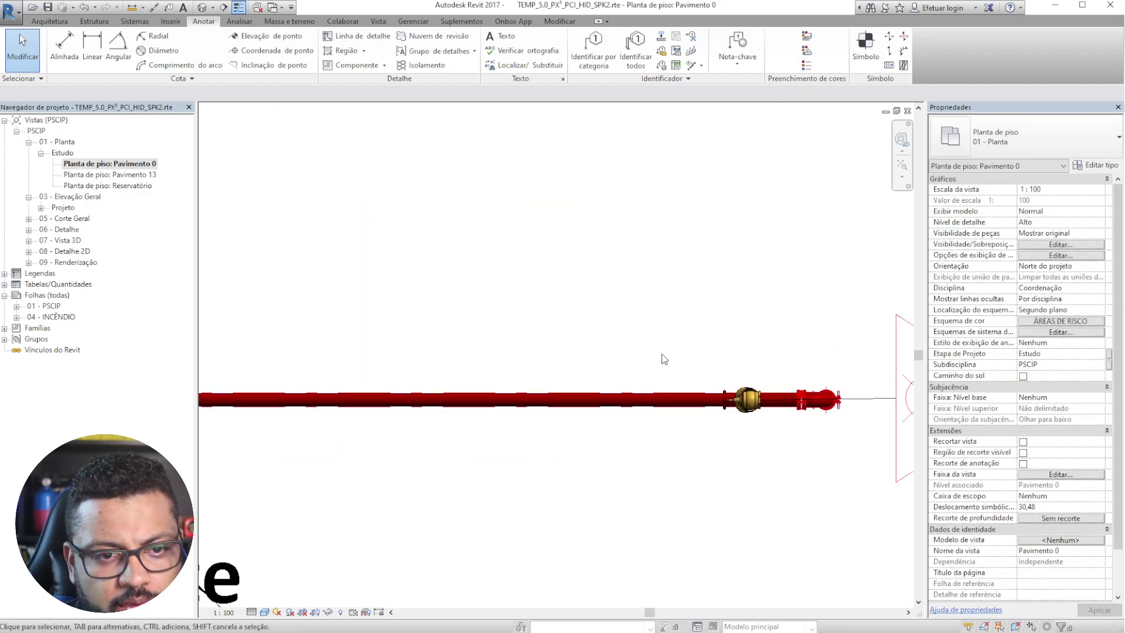
{"action": "scroll", "coordinate": [455, 354], "scroll_direction": "up", "scroll_amount": 3}
{"action": "middle_click_drag", "start_coordinate": [455, 354], "coordinate": [560, 554]}
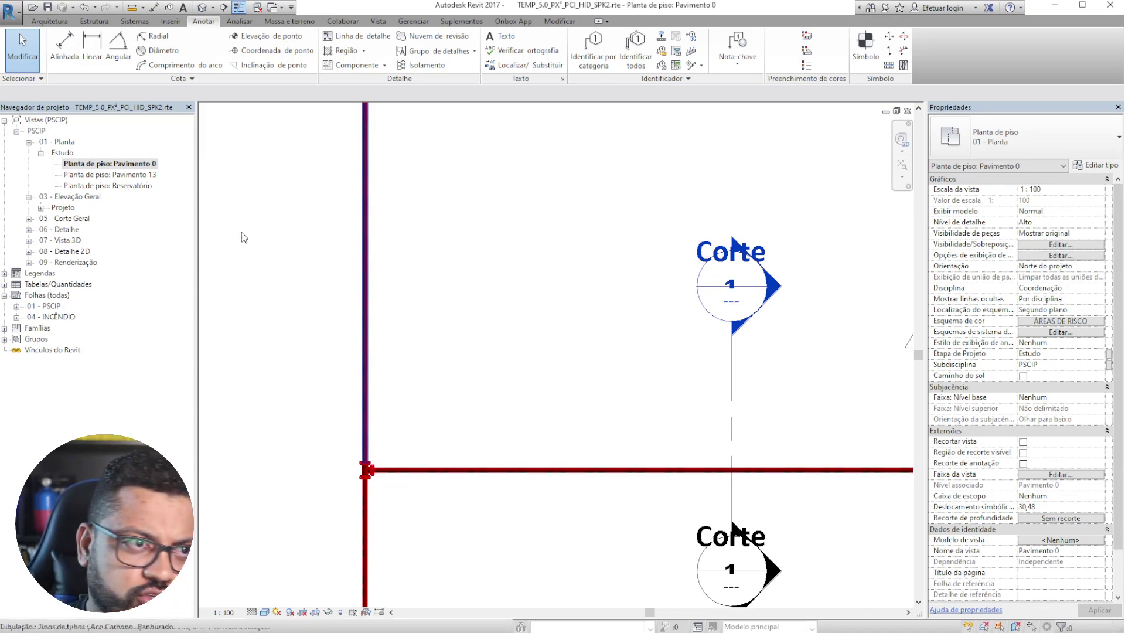
- Draw a 100 mm Aço Carbono_ Ranhurado pipe beside the vertical main, running horizontally to the right and turning down about 92 cm
{"action": "left_click", "coordinate": [134, 21]}
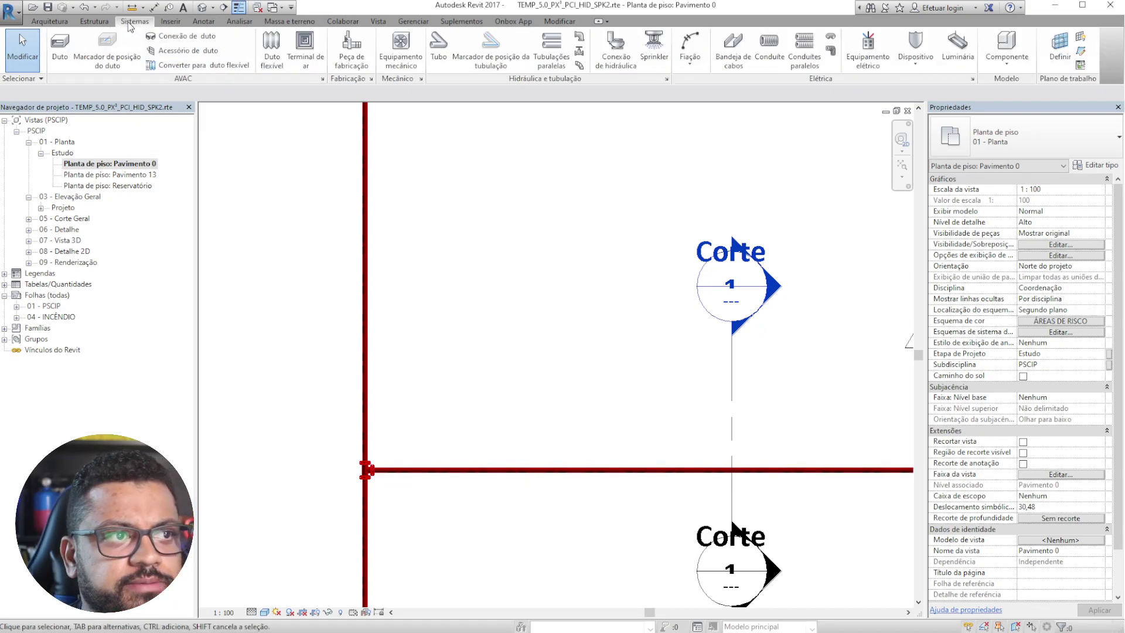
{"action": "left_click", "coordinate": [437, 47]}
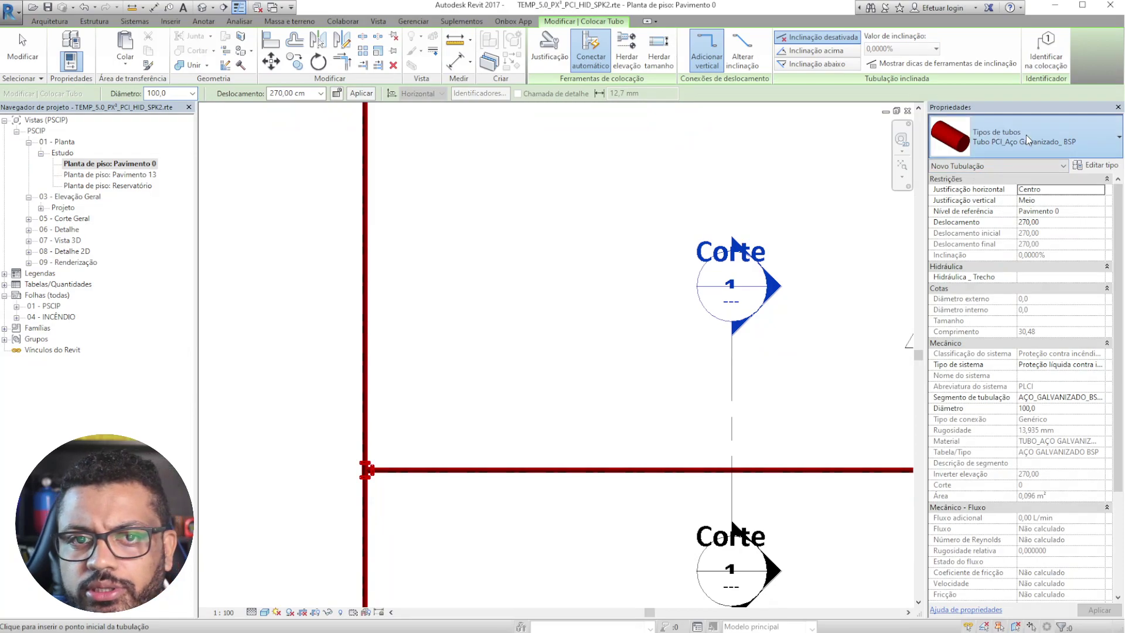
{"action": "left_click", "coordinate": [977, 134]}
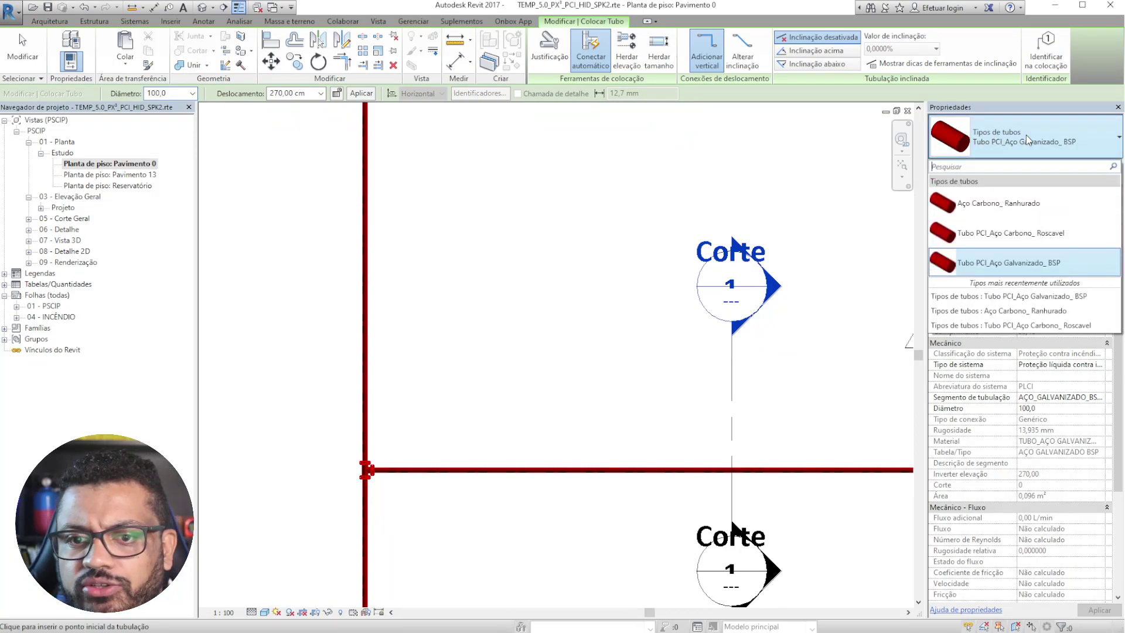
{"action": "left_click", "coordinate": [1001, 204]}
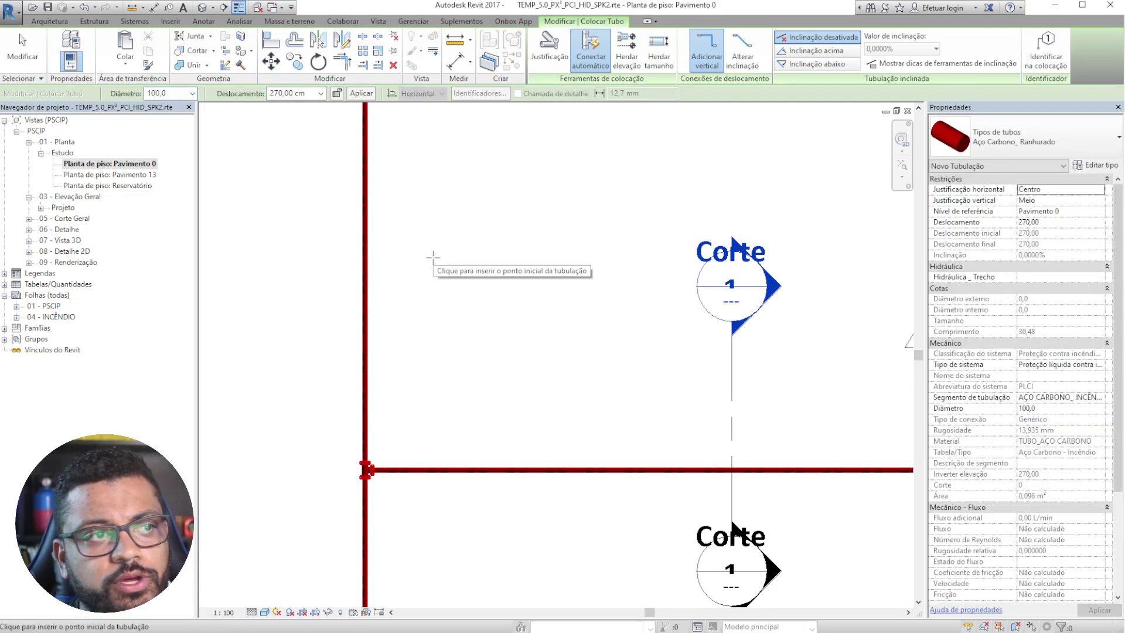
{"action": "scroll", "coordinate": [444, 259], "scroll_direction": "up", "scroll_amount": 2}
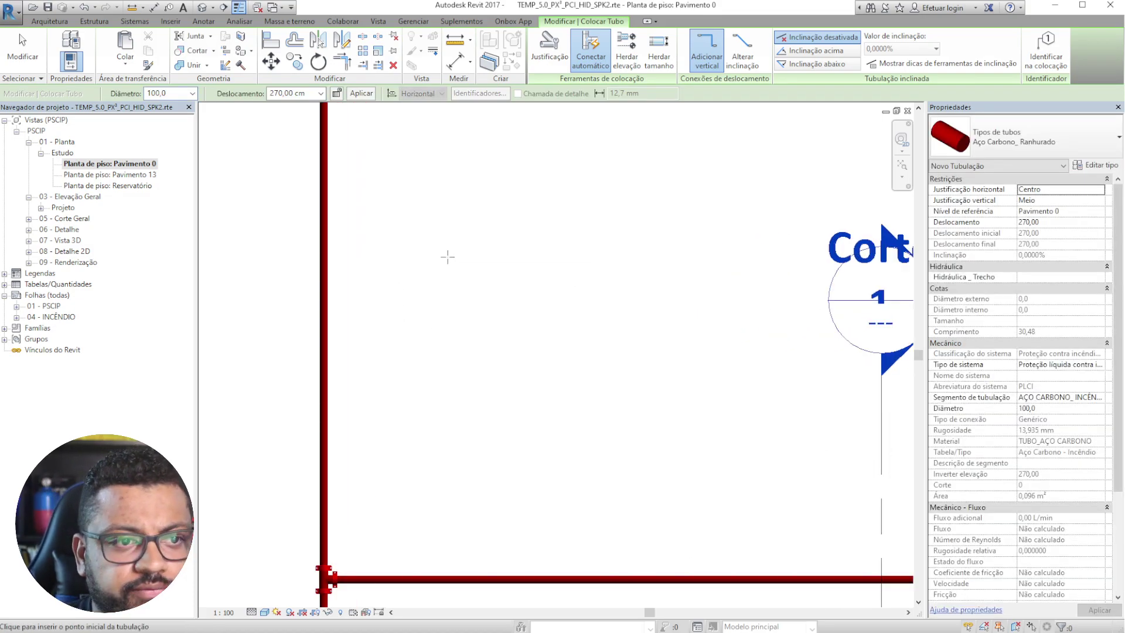
{"action": "left_click", "coordinate": [410, 245]}
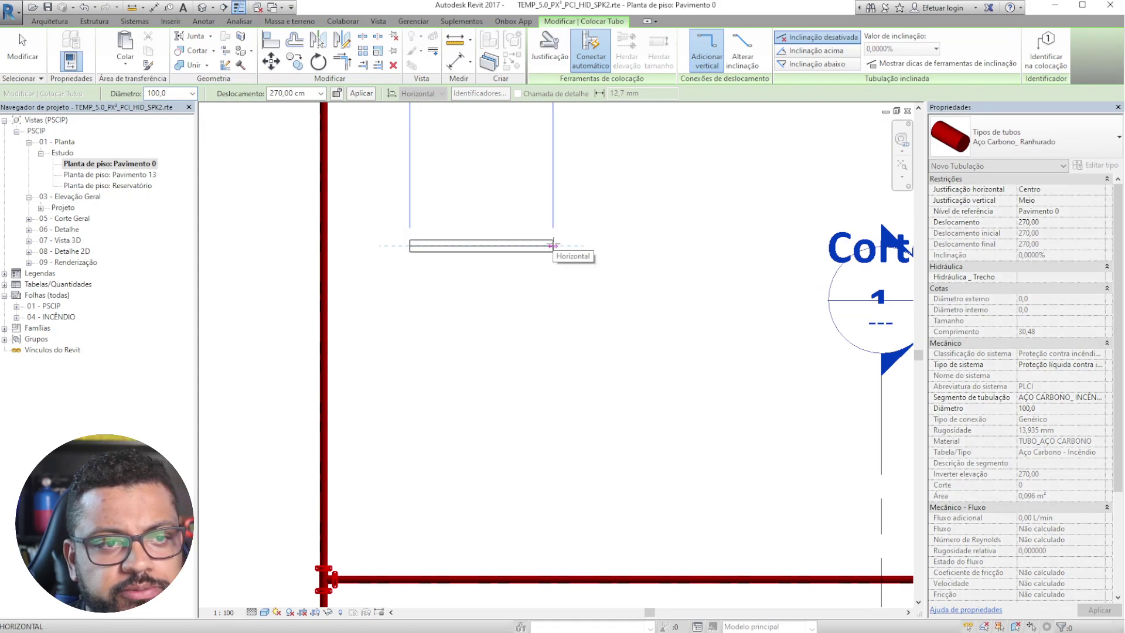
{"action": "left_click", "coordinate": [552, 246]}
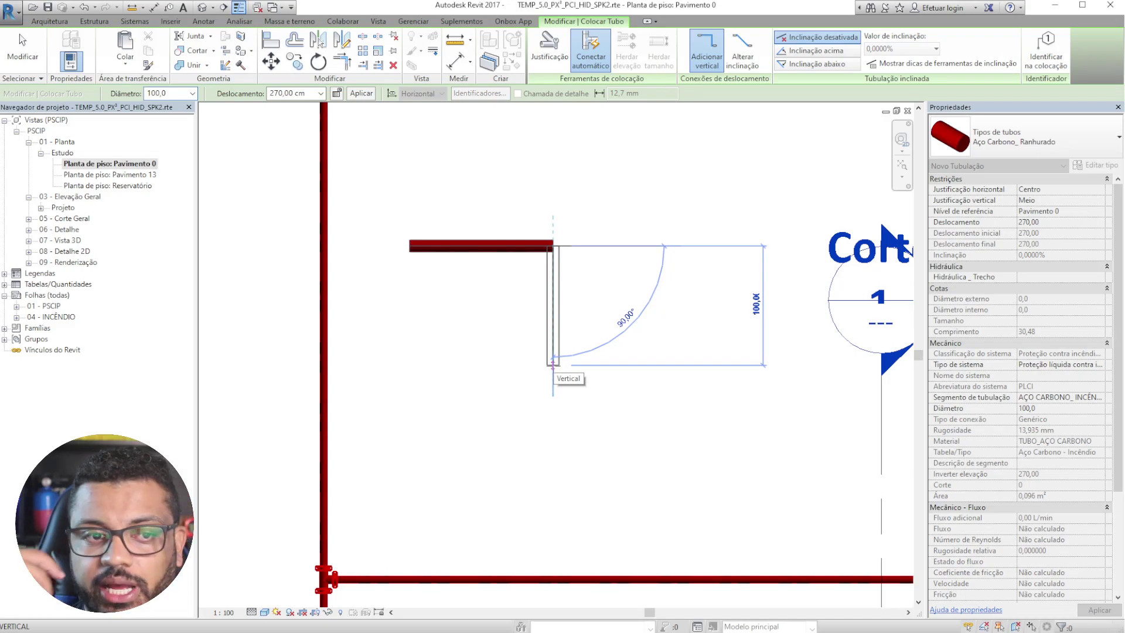
{"action": "scroll", "coordinate": [552, 361], "scroll_direction": "up", "scroll_amount": 1}
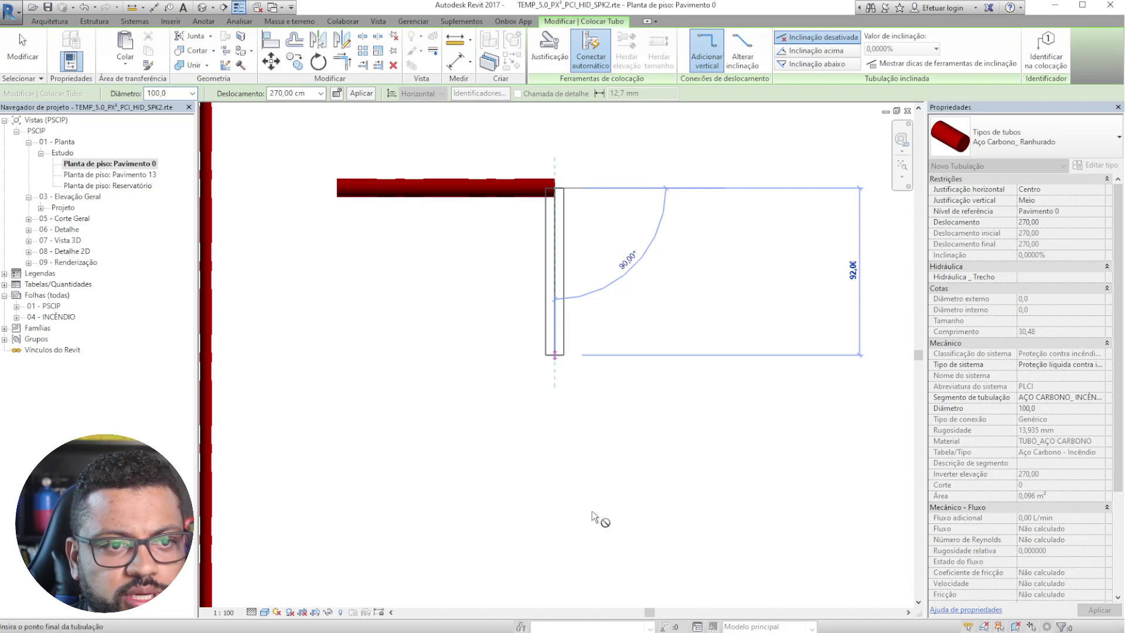
{"action": "left_click", "coordinate": [582, 335]}
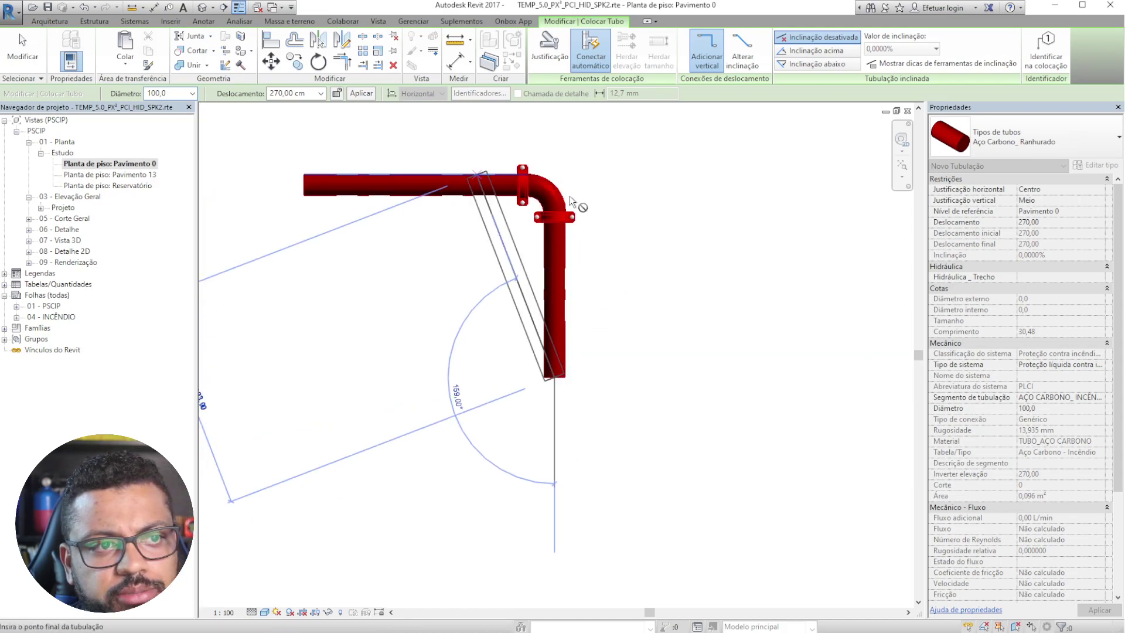
- Continue the pipe run at 150 mm diameter, about 58 cm straight down and around a corner horizontally to the right
{"action": "left_click", "coordinate": [192, 93]}
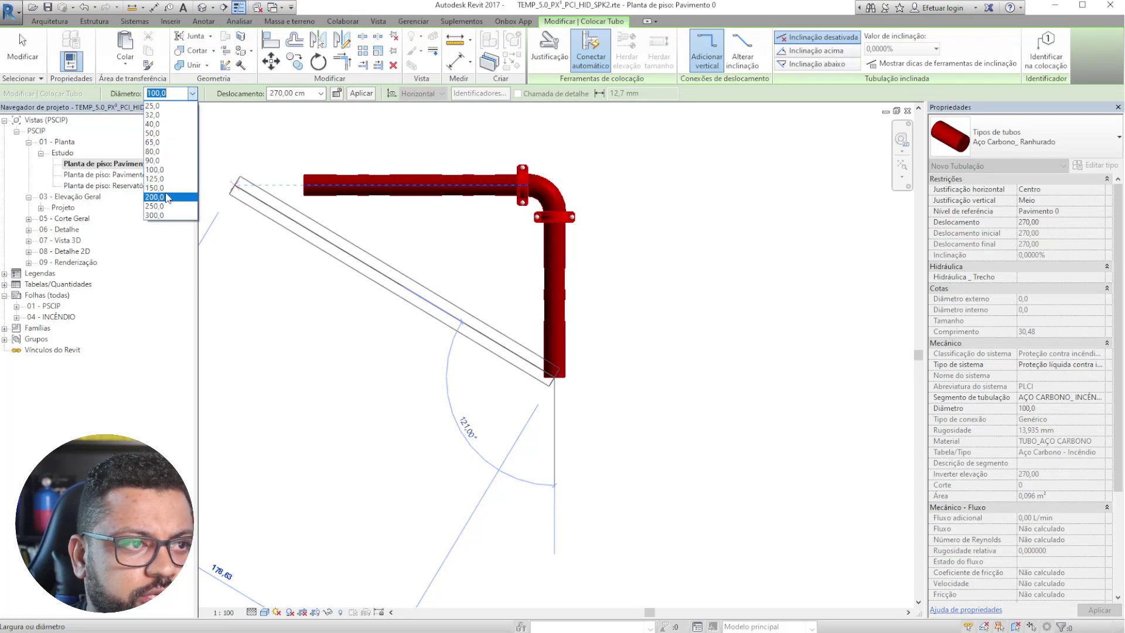
{"action": "left_click", "coordinate": [168, 189]}
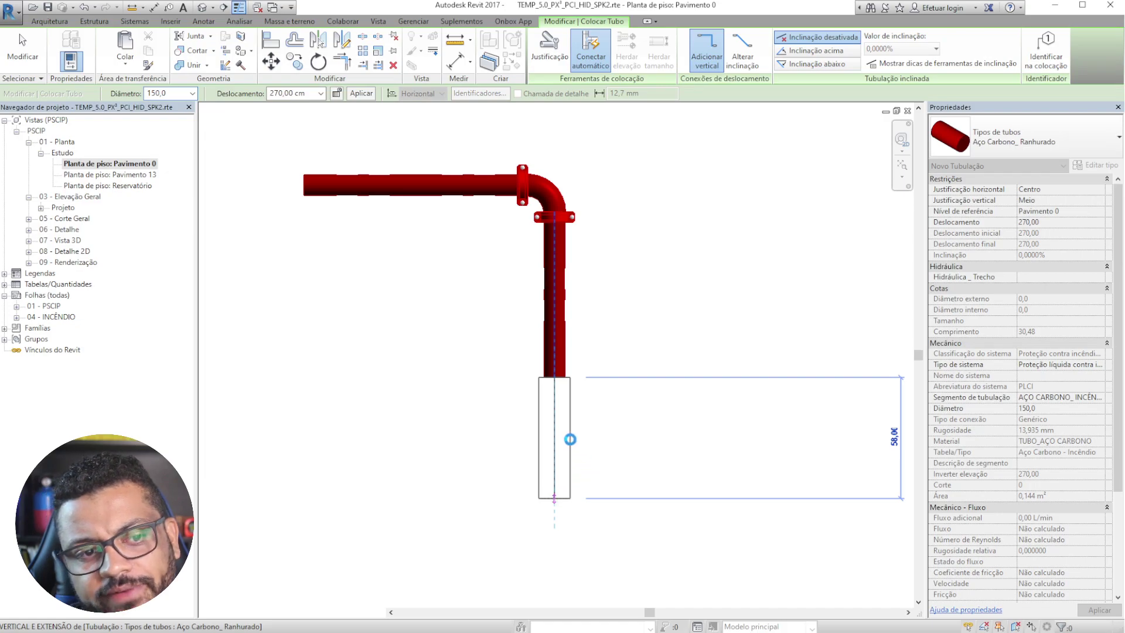
{"action": "left_click", "coordinate": [554, 498]}
{"action": "scroll", "coordinate": [581, 404], "scroll_direction": "up", "scroll_amount": 2}
{"action": "middle_click_drag", "start_coordinate": [556, 429], "coordinate": [534, 304]}
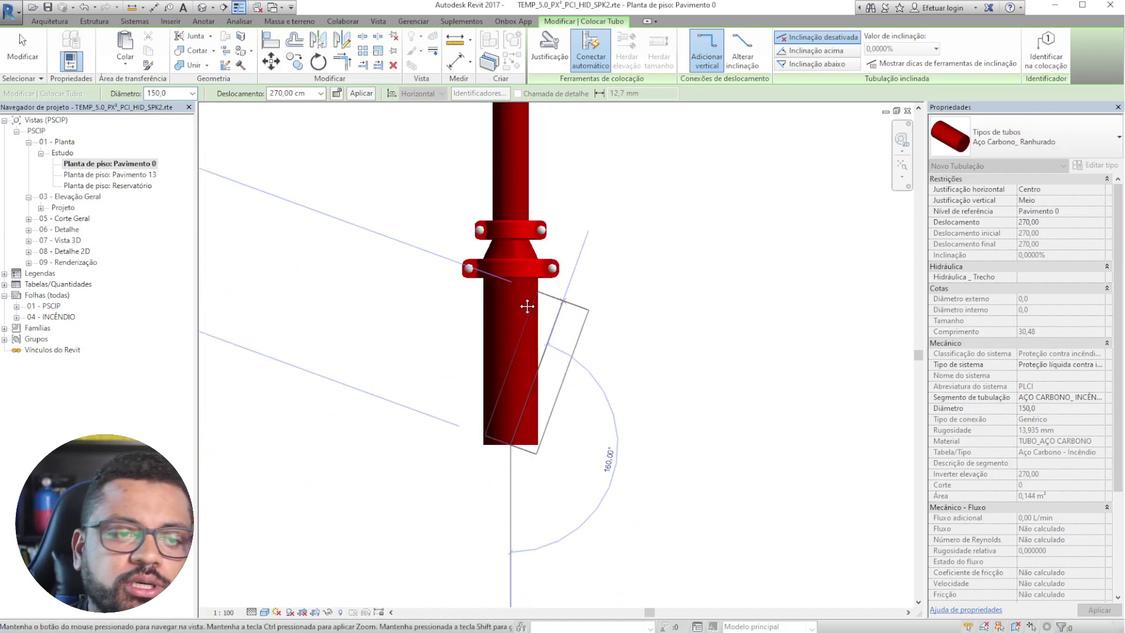
{"action": "scroll", "coordinate": [550, 246], "scroll_direction": "up", "scroll_amount": 1}
{"action": "scroll", "coordinate": [657, 235], "scroll_direction": "down", "scroll_amount": 2}
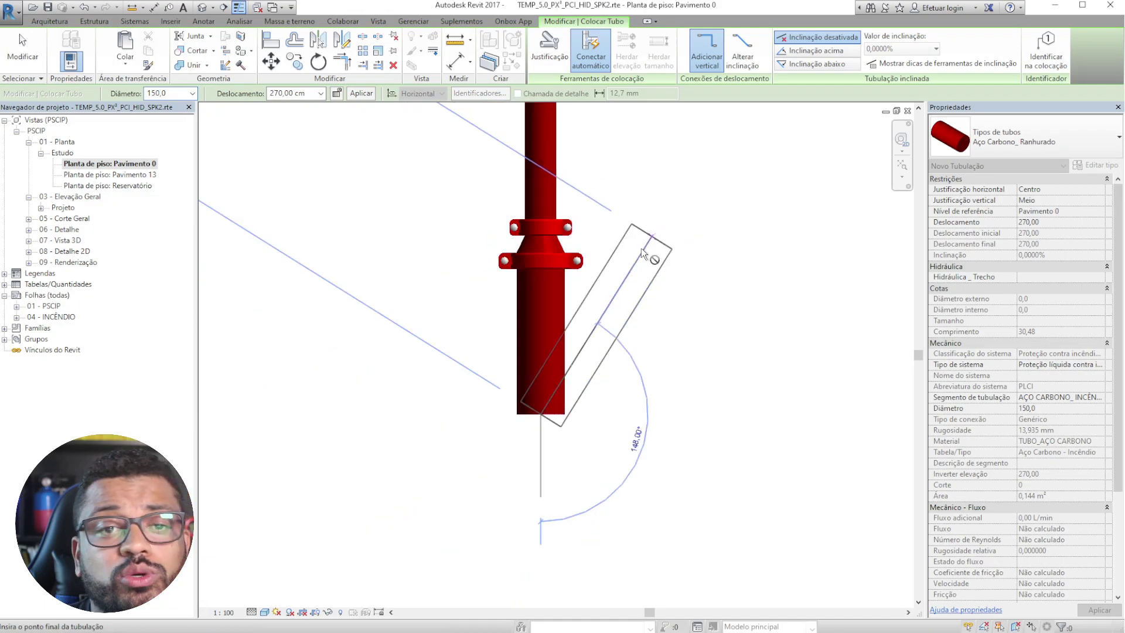
{"action": "scroll", "coordinate": [642, 247], "scroll_direction": "down", "scroll_amount": 2}
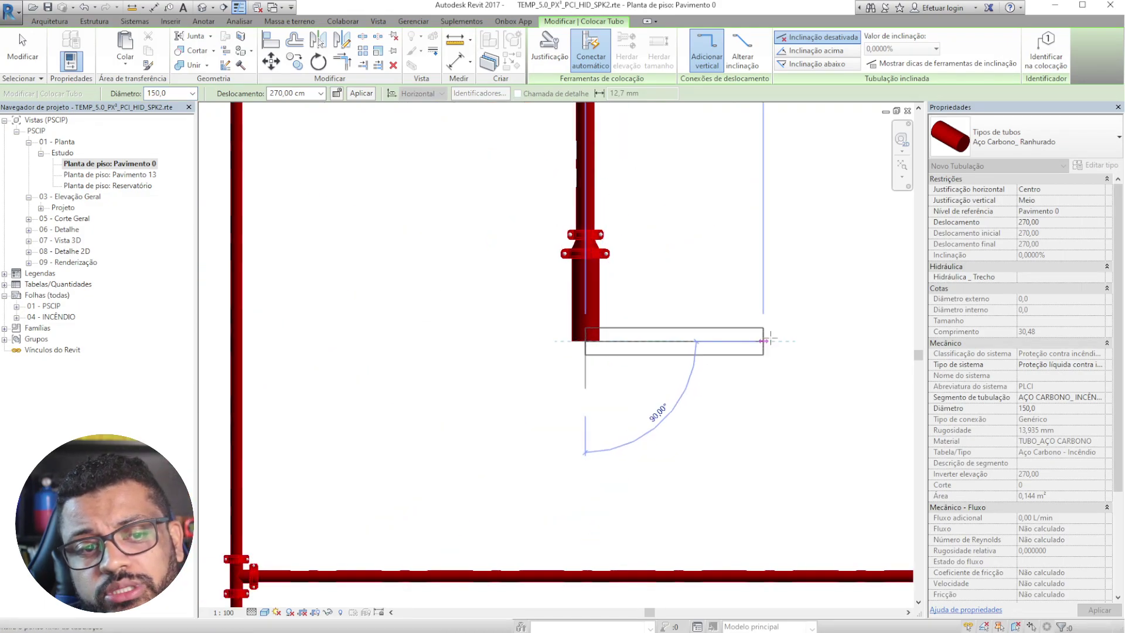
{"action": "left_click", "coordinate": [781, 341]}
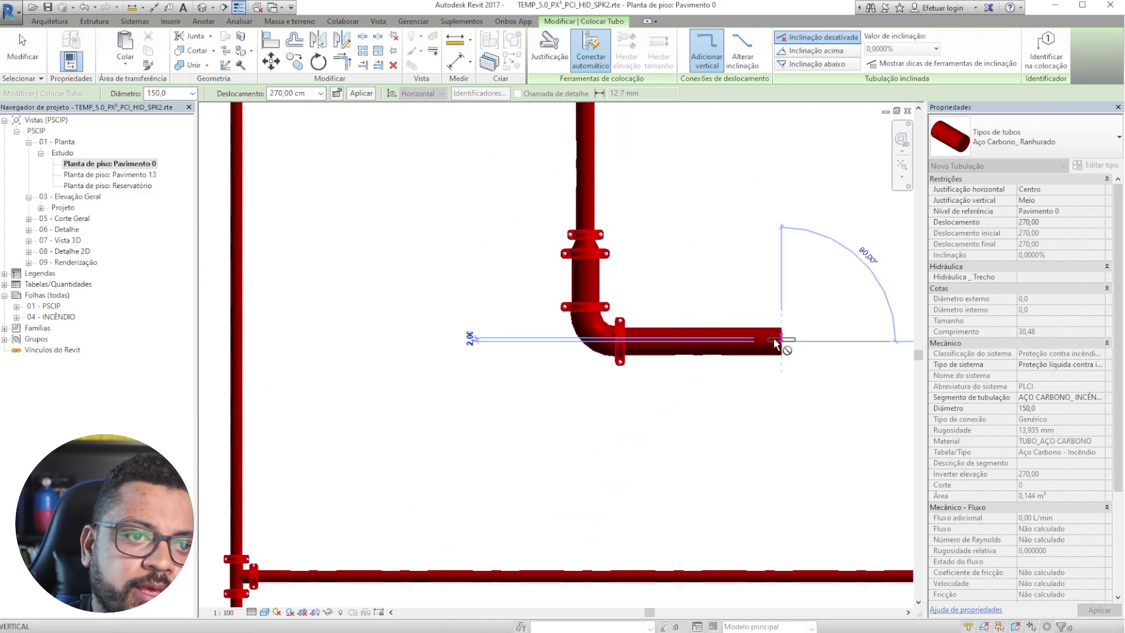
- Extend the run vertically upward about 118 cm from its right end at 250 mm diameter and end the pipe placement
{"action": "left_click", "coordinate": [192, 93]}
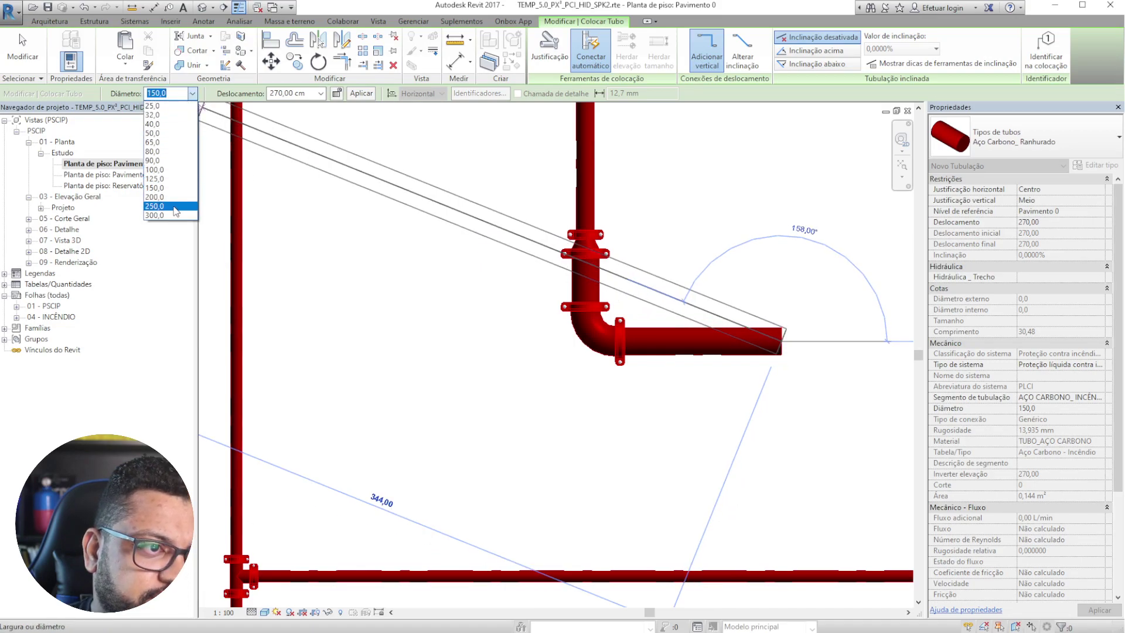
{"action": "left_click", "coordinate": [155, 206]}
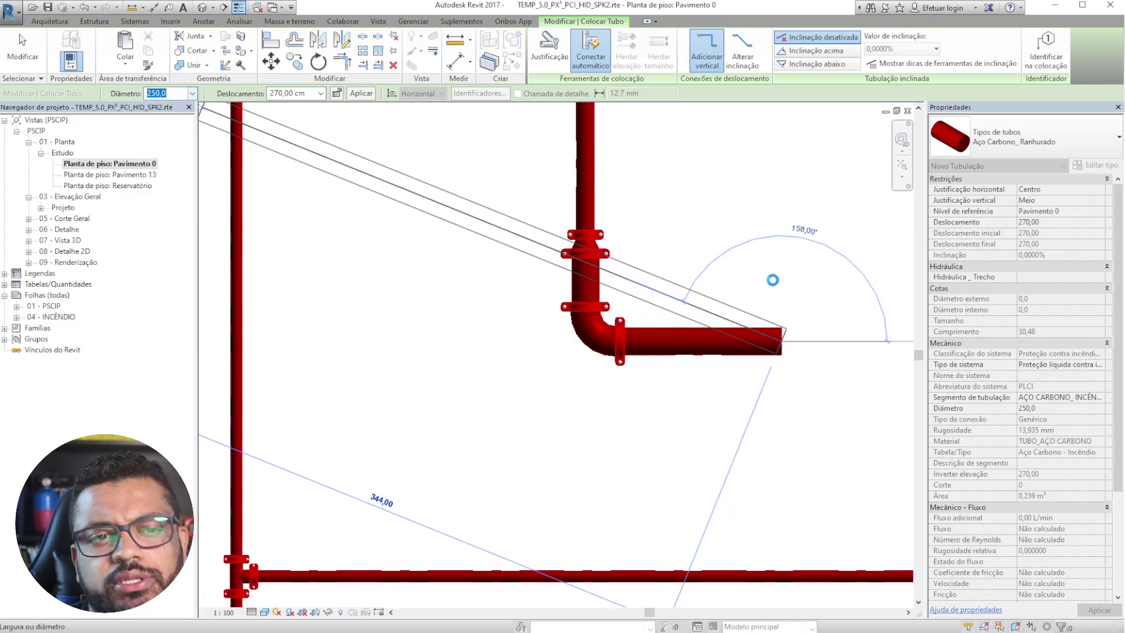
{"action": "middle_click_drag", "start_coordinate": [792, 300], "coordinate": [753, 387]}
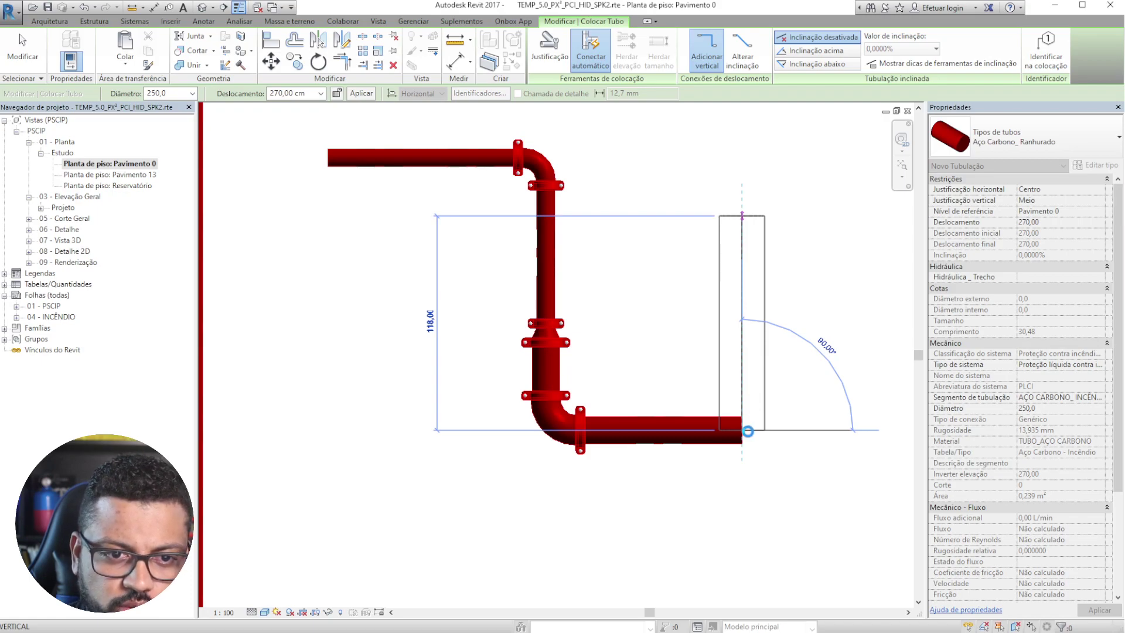
{"action": "left_click", "coordinate": [747, 431]}
{"action": "scroll", "coordinate": [714, 340], "scroll_direction": "up", "scroll_amount": 3}
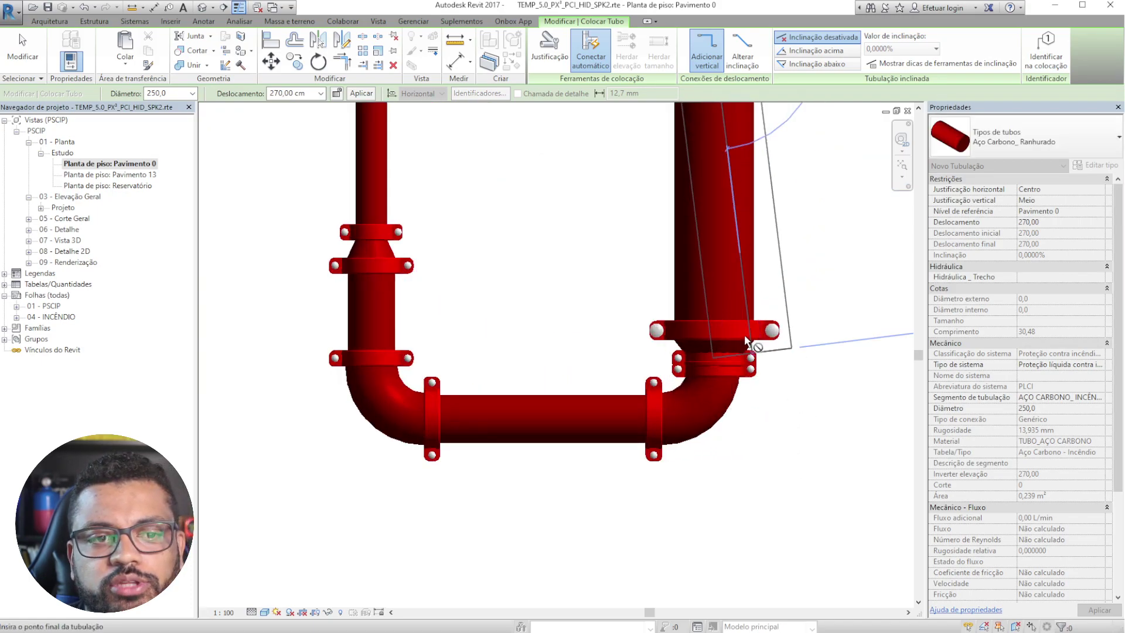
{"action": "scroll", "coordinate": [714, 340], "scroll_direction": "down", "scroll_amount": 3}
{"action": "key", "text": "Escape"}
{"action": "scroll", "coordinate": [769, 380], "scroll_direction": "up", "scroll_amount": 1}
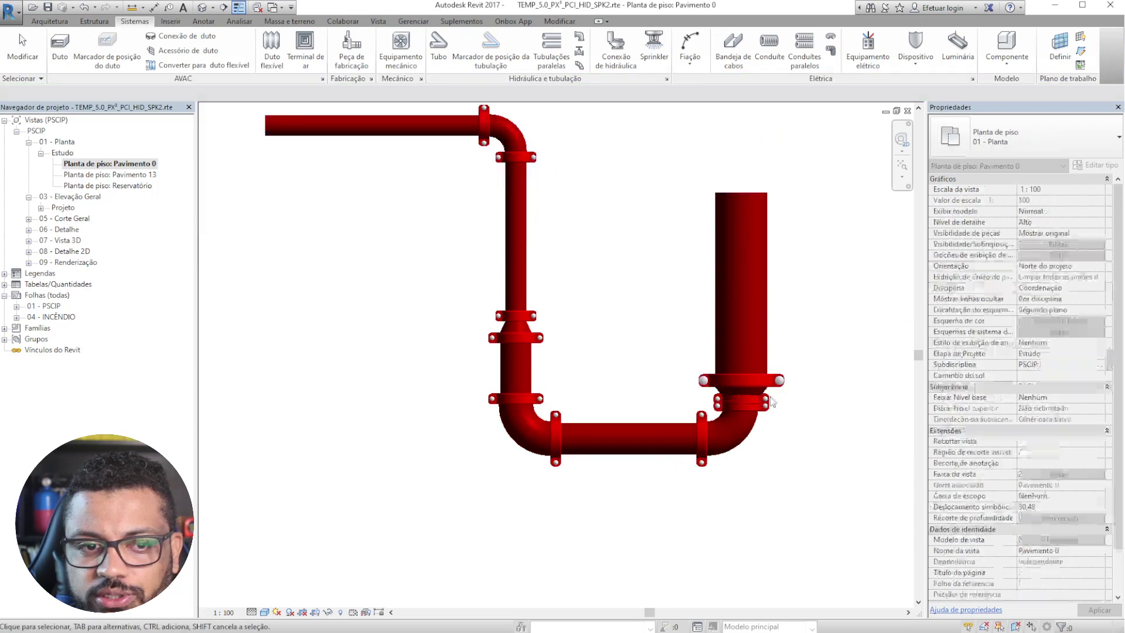
- Inspect the concentric reducer below the 250 mm pipe and the adjoining 150 mm grooved elbow
{"action": "middle_click_drag", "start_coordinate": [811, 396], "coordinate": [704, 393]}
{"action": "left_click", "coordinate": [671, 379]}
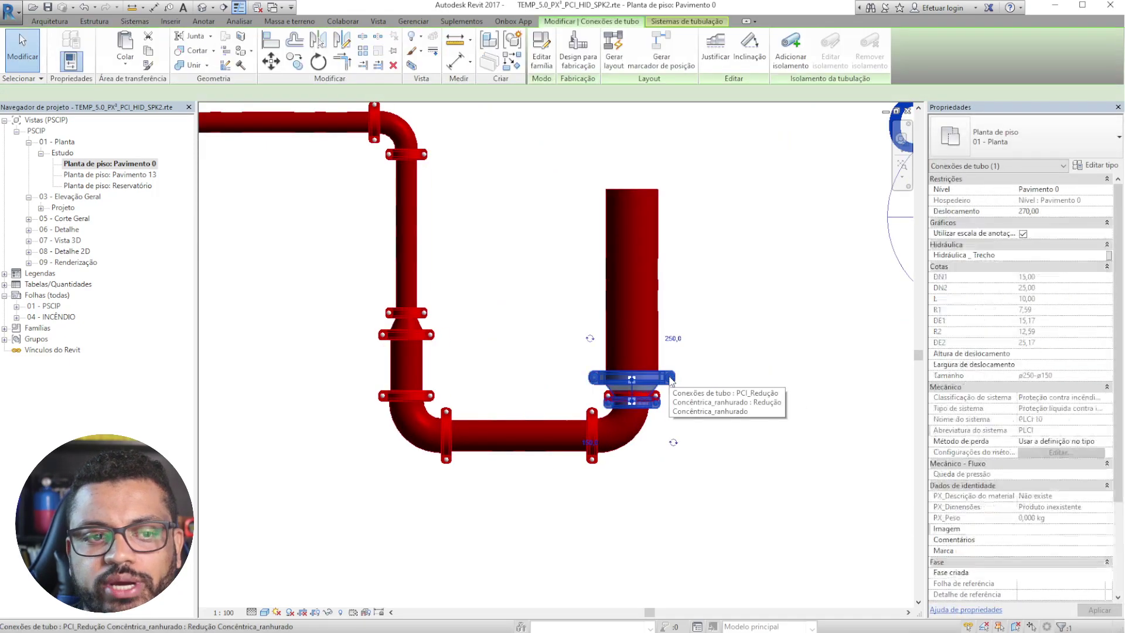
{"action": "scroll", "coordinate": [588, 375], "scroll_direction": "up", "scroll_amount": 2}
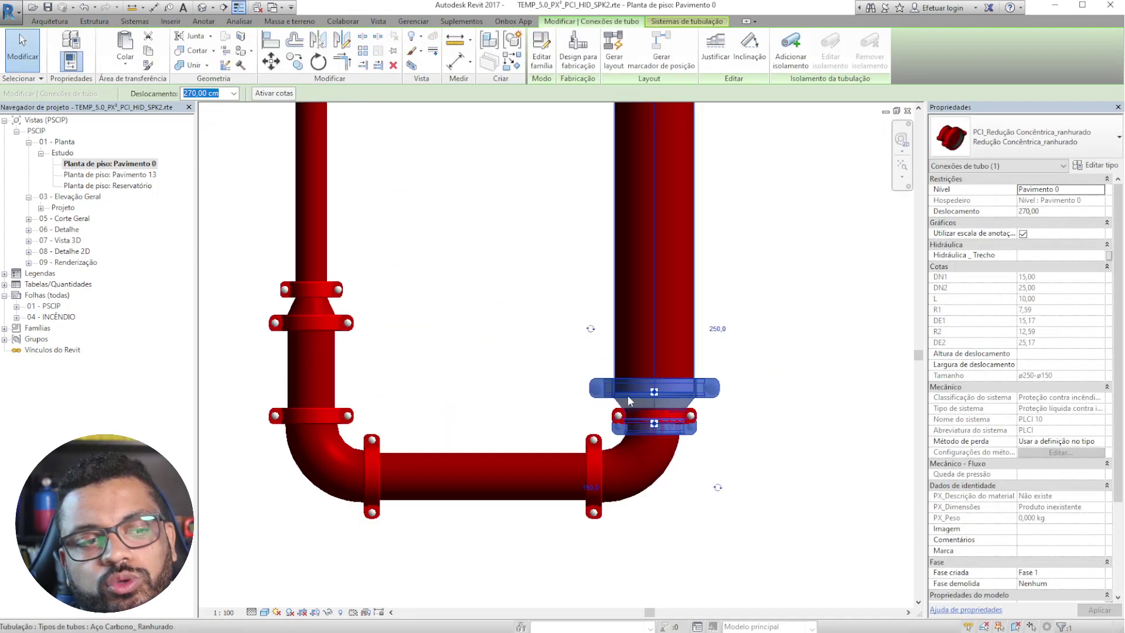
{"action": "key", "text": "Escape"}
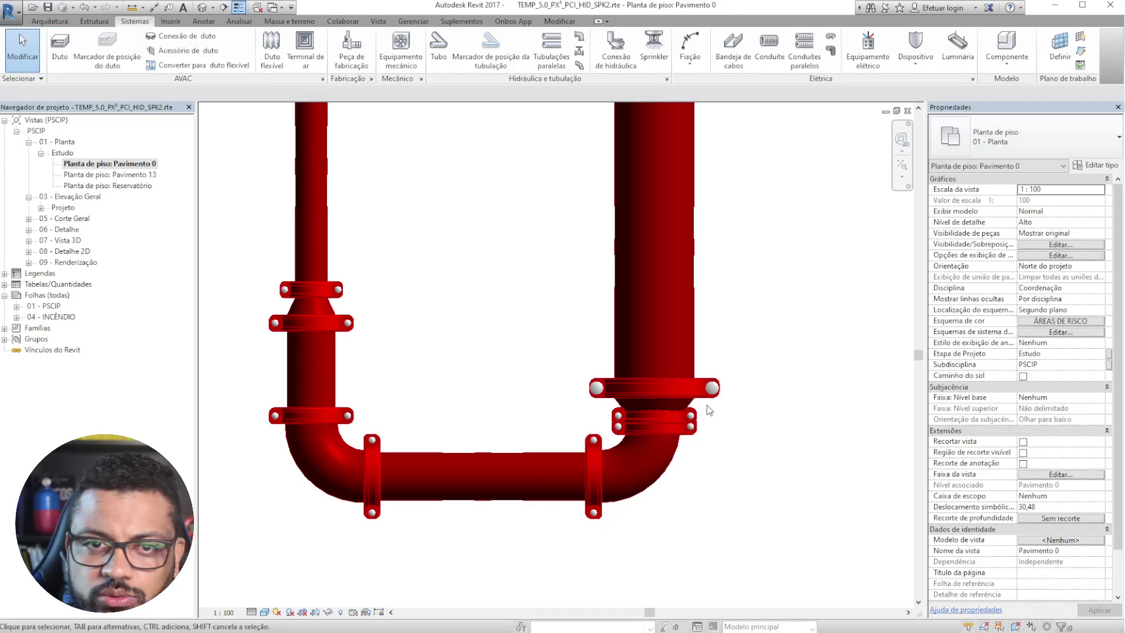
{"action": "left_click", "coordinate": [638, 469]}
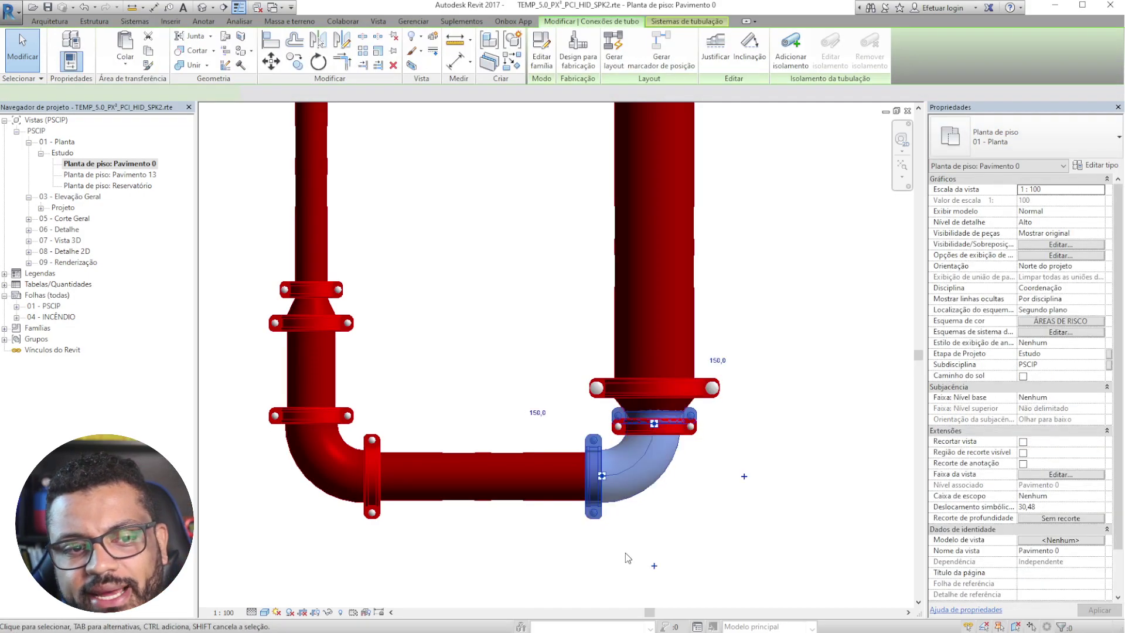
{"action": "middle_click_drag", "start_coordinate": [469, 423], "coordinate": [411, 538]}
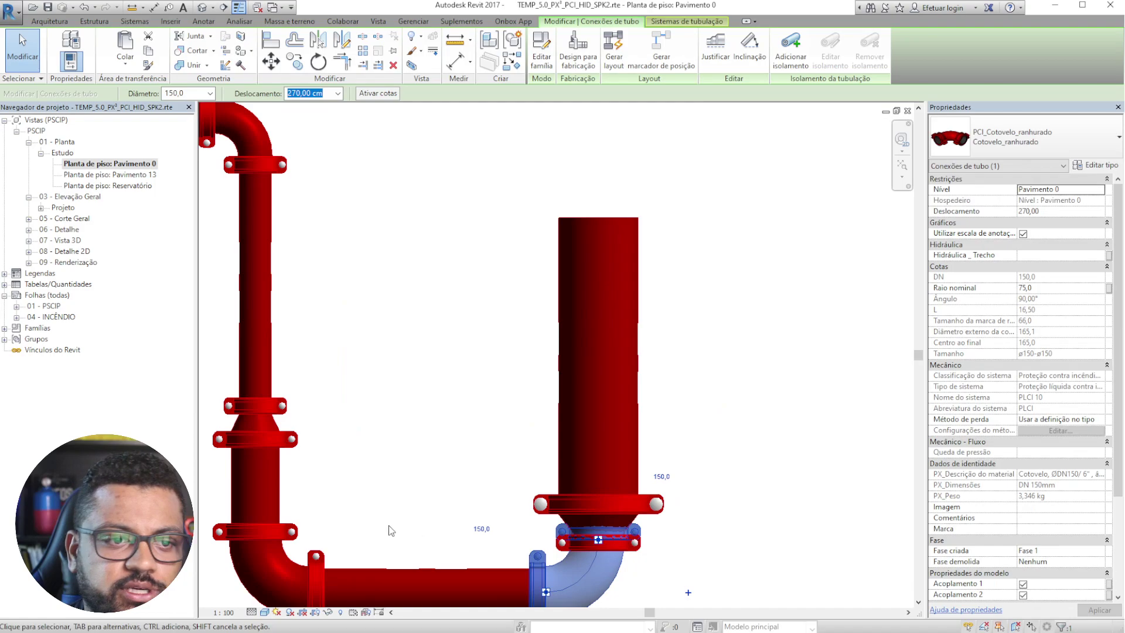
{"action": "scroll", "coordinate": [566, 355], "scroll_direction": "down", "scroll_amount": 3}
{"action": "key", "text": "Escape"}
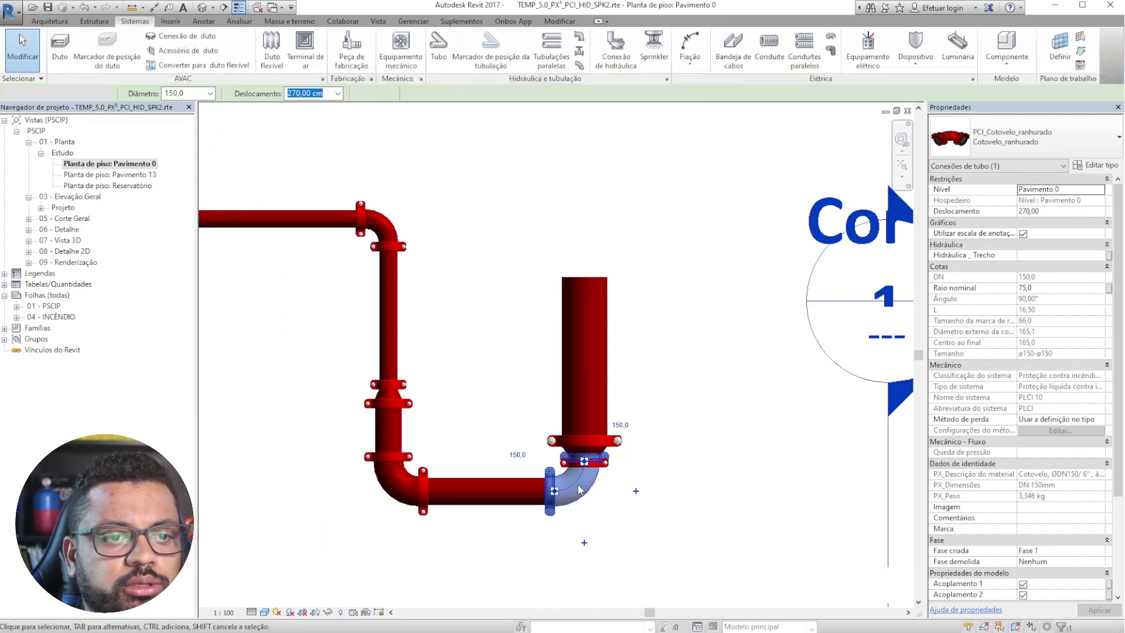
{"action": "scroll", "coordinate": [660, 441], "scroll_direction": "down", "scroll_amount": 1}
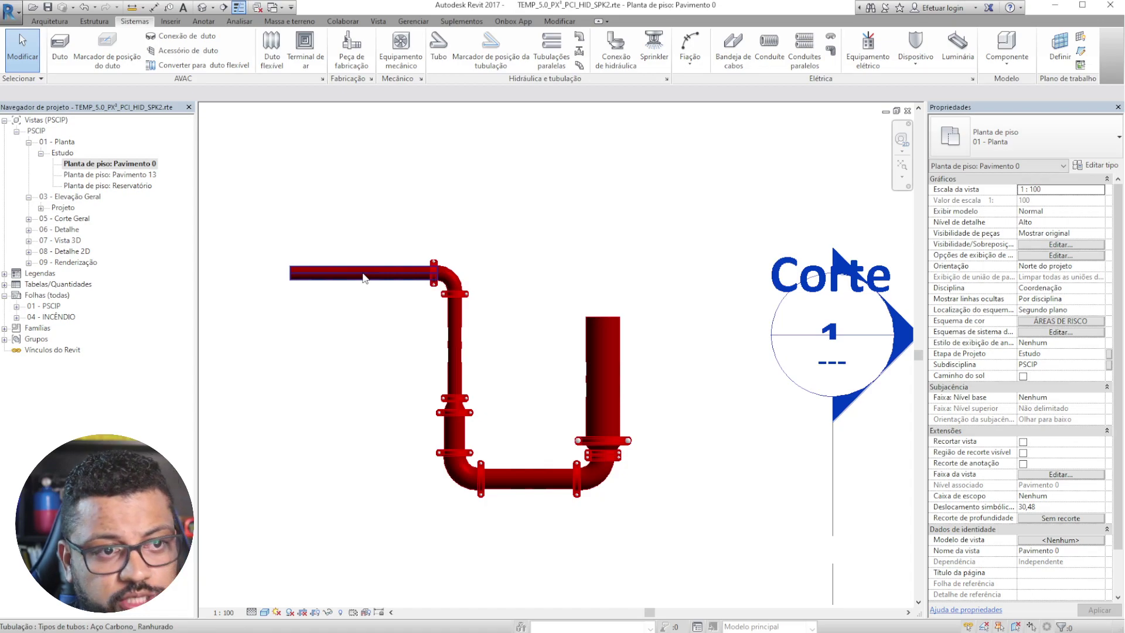
- Highlight the connected sample pipe network, and split the horizontal 100 mm pipe near its elbow to insert a grooved coupling
{"action": "key", "text": "Tab"}
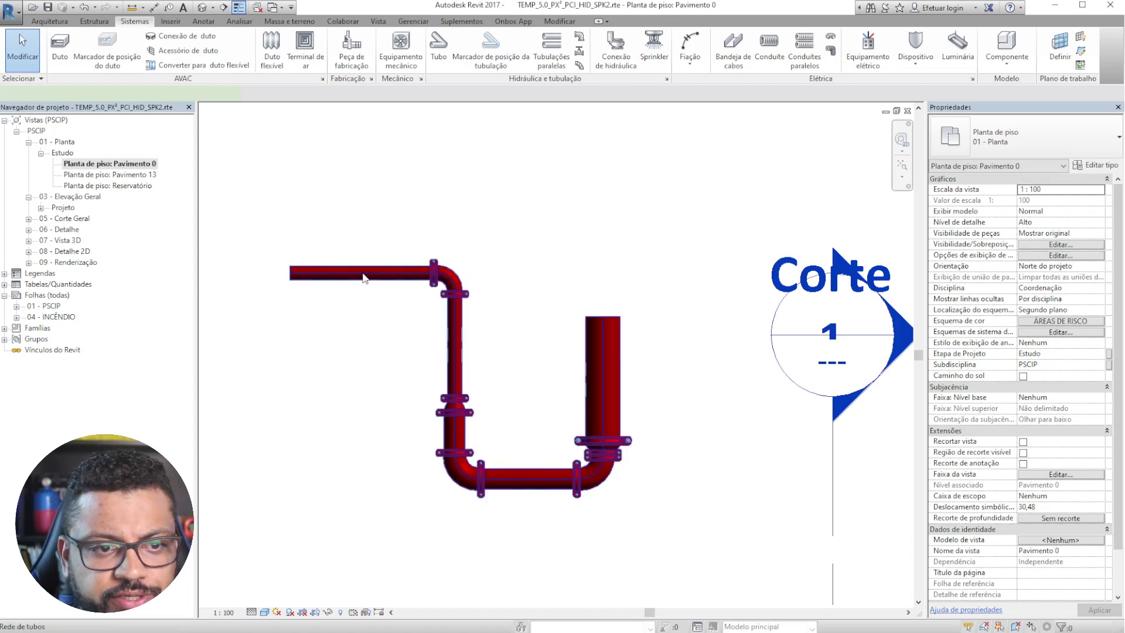
{"action": "left_click", "coordinate": [363, 275]}
{"action": "left_click", "coordinate": [375, 329]}
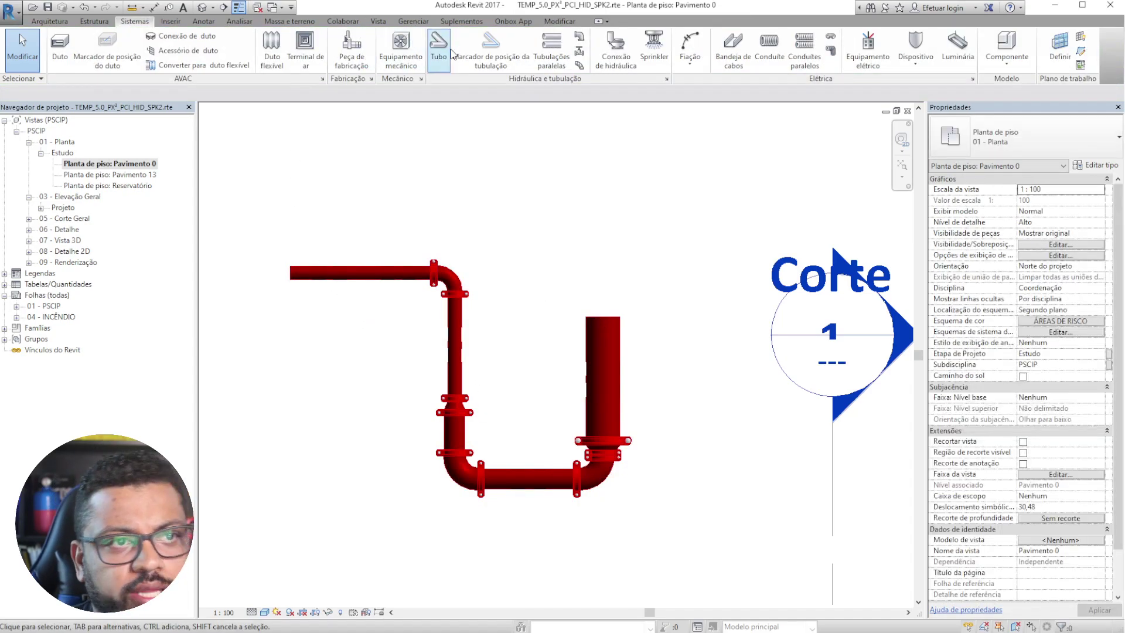
{"action": "key", "text": "l"}
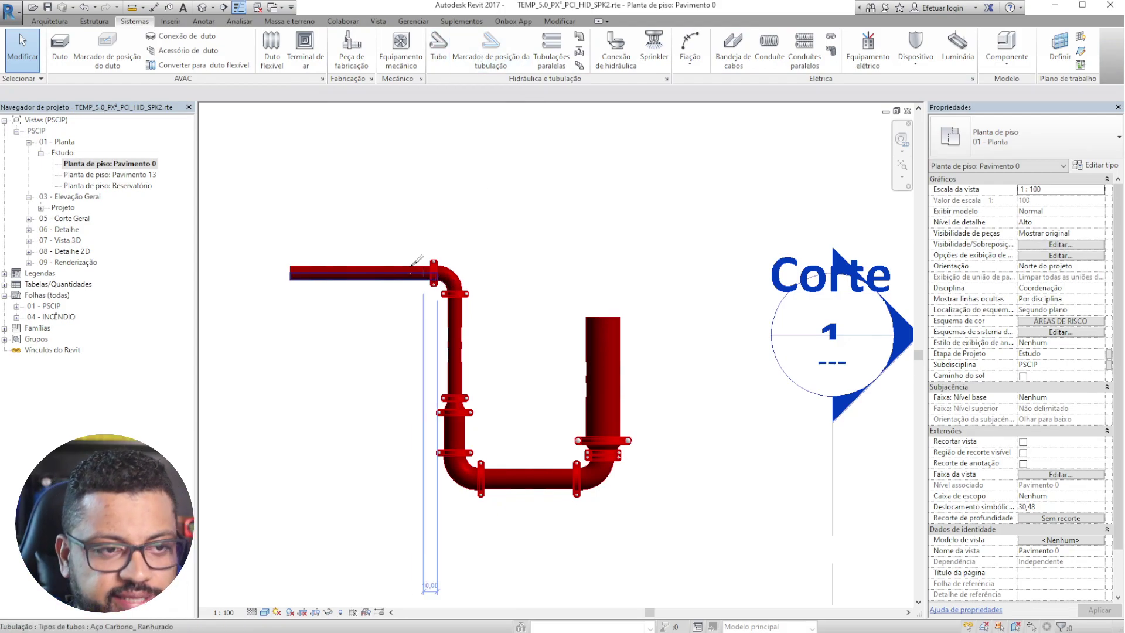
{"action": "left_click", "coordinate": [351, 273]}
{"action": "scroll", "coordinate": [351, 274], "scroll_direction": "up", "scroll_amount": 5}
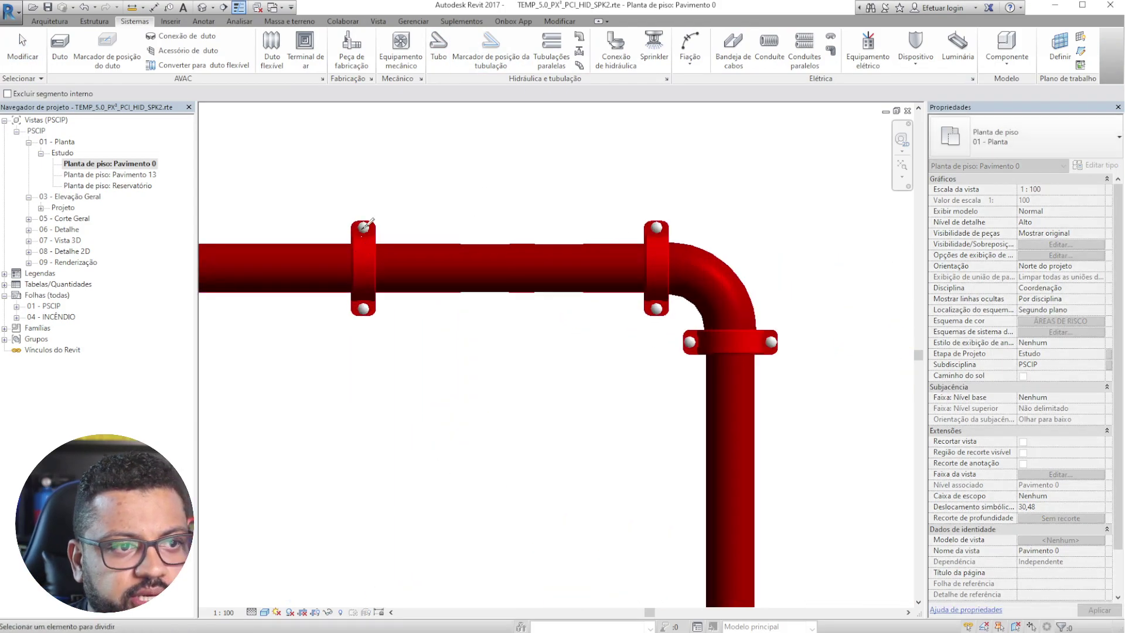
- Check the available types for the coupling at the split in the horizontal 100 mm pipe and delete that coupling
{"action": "left_click", "coordinate": [368, 228]}
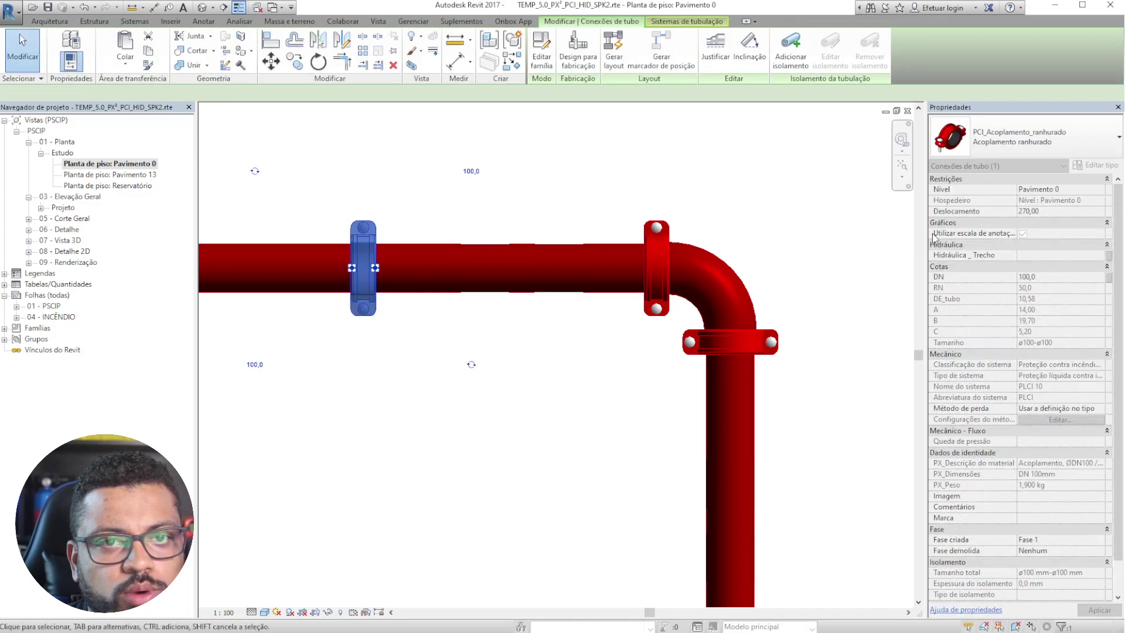
{"action": "left_click", "coordinate": [1039, 140]}
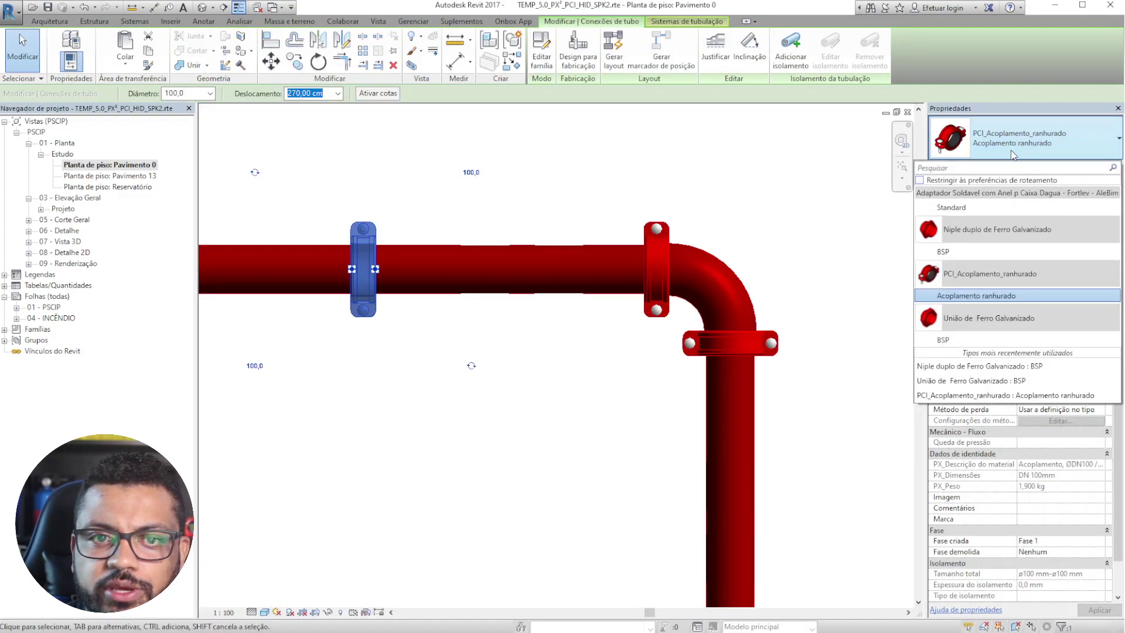
{"action": "left_click", "coordinate": [433, 146]}
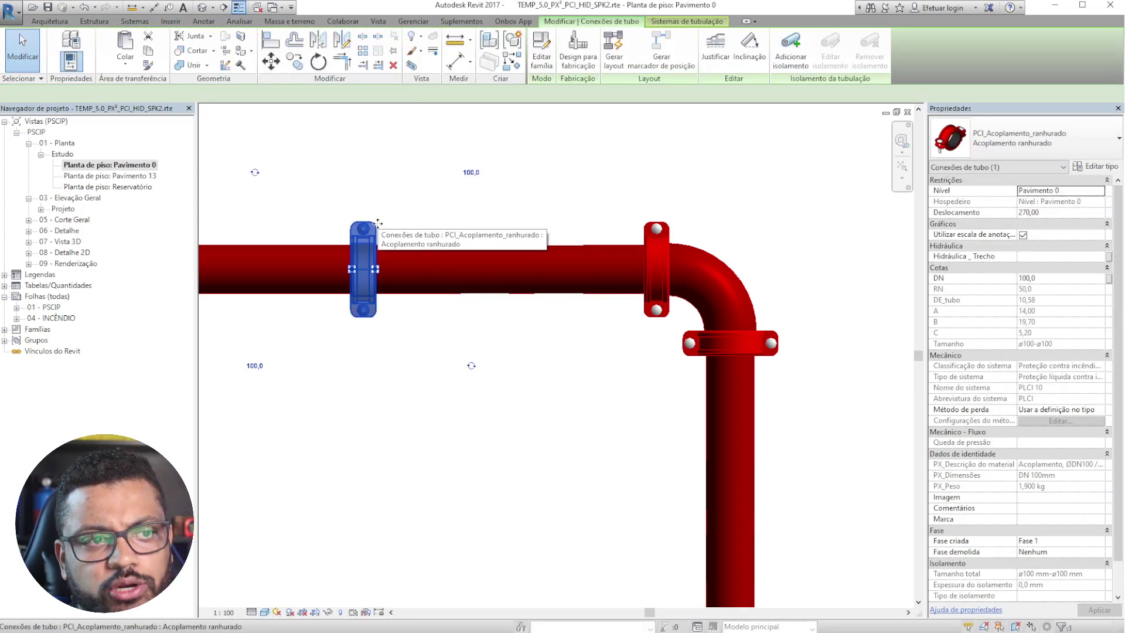
{"action": "key", "text": "Delete"}
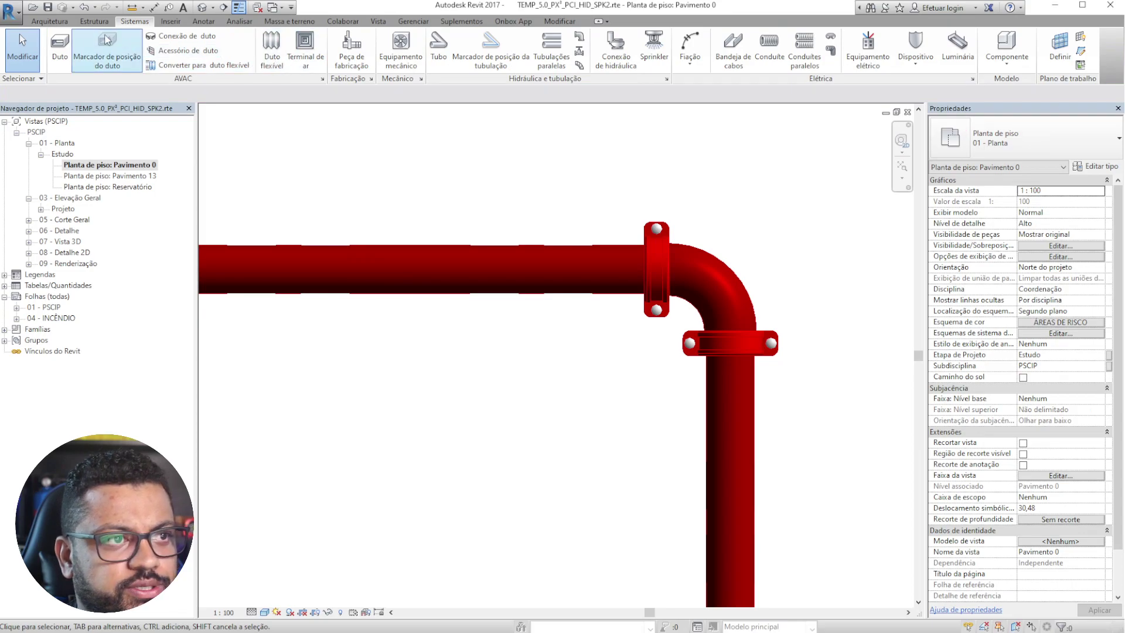
- Place a PCI_Suporte para tubo component of type Suporte para tubo on the horizontal 100 mm pipe
{"action": "left_click", "coordinate": [56, 21]}
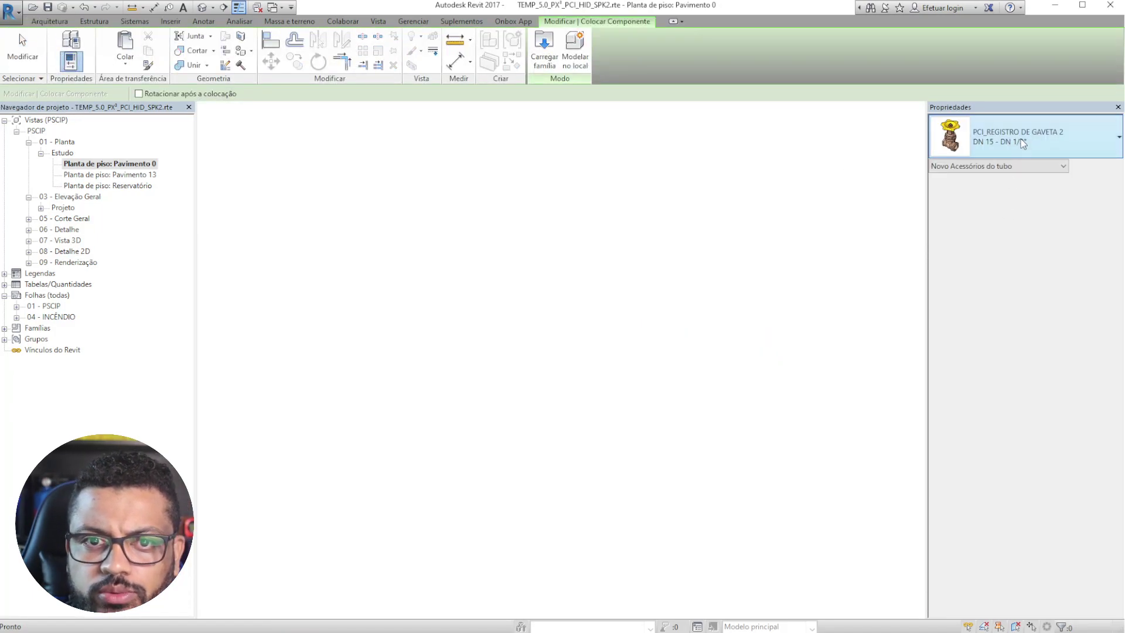
{"action": "left_click", "coordinate": [1051, 142]}
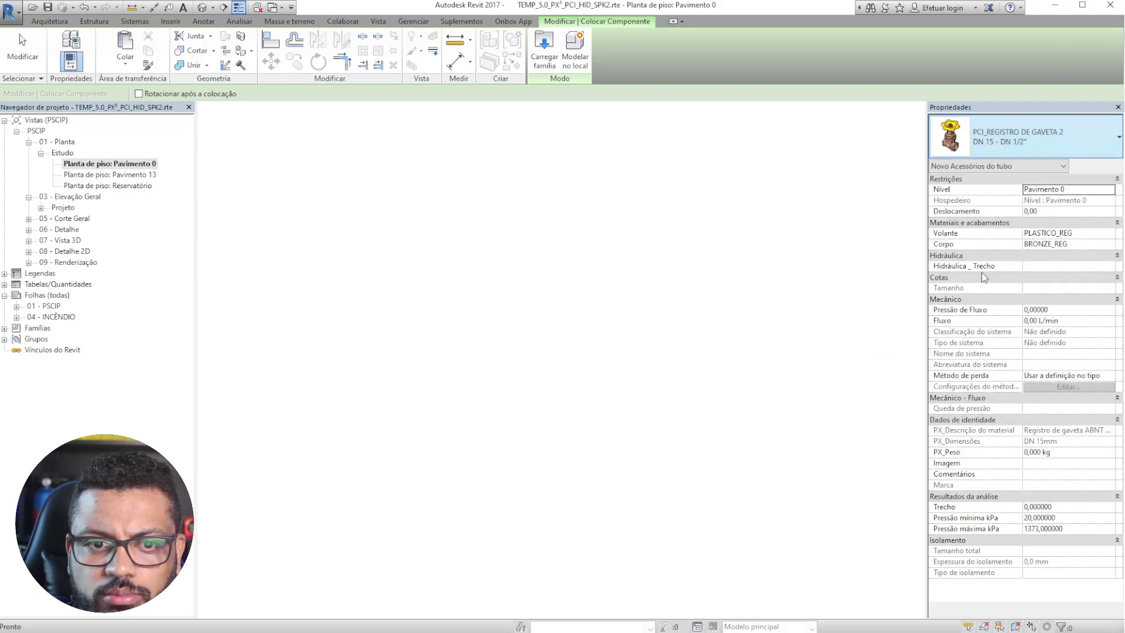
{"action": "left_click", "coordinate": [1032, 142]}
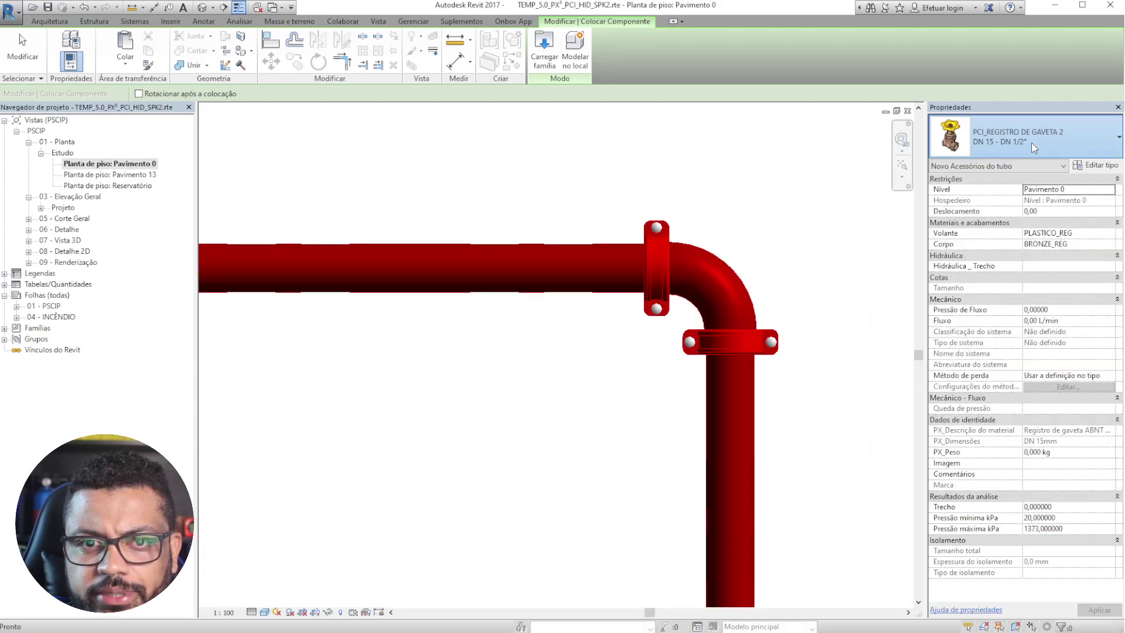
{"action": "left_click", "coordinate": [1031, 146]}
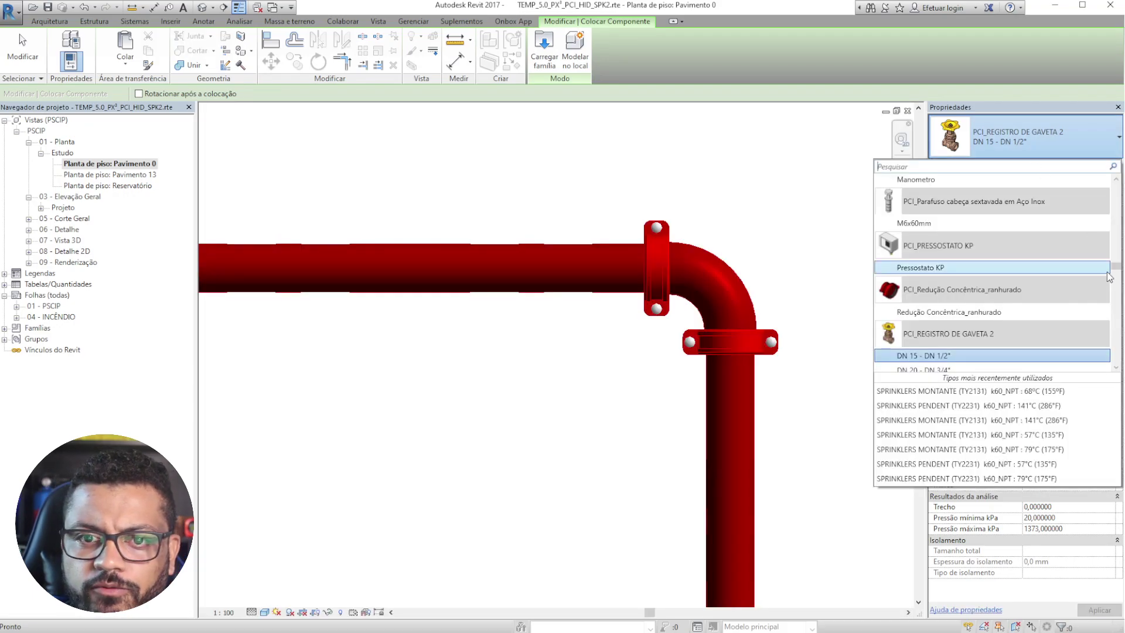
{"action": "left_click_drag", "start_coordinate": [1117, 272], "coordinate": [1119, 285]}
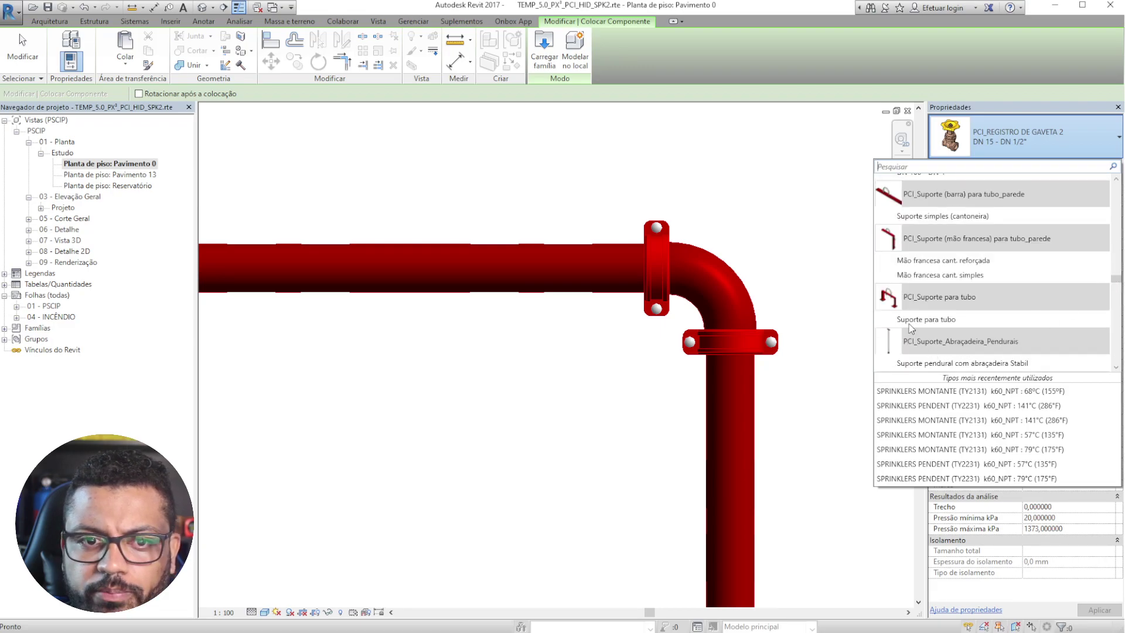
{"action": "scroll", "coordinate": [911, 328], "scroll_direction": "down", "scroll_amount": 1}
{"action": "left_click", "coordinate": [925, 261]}
{"action": "left_click", "coordinate": [391, 268]}
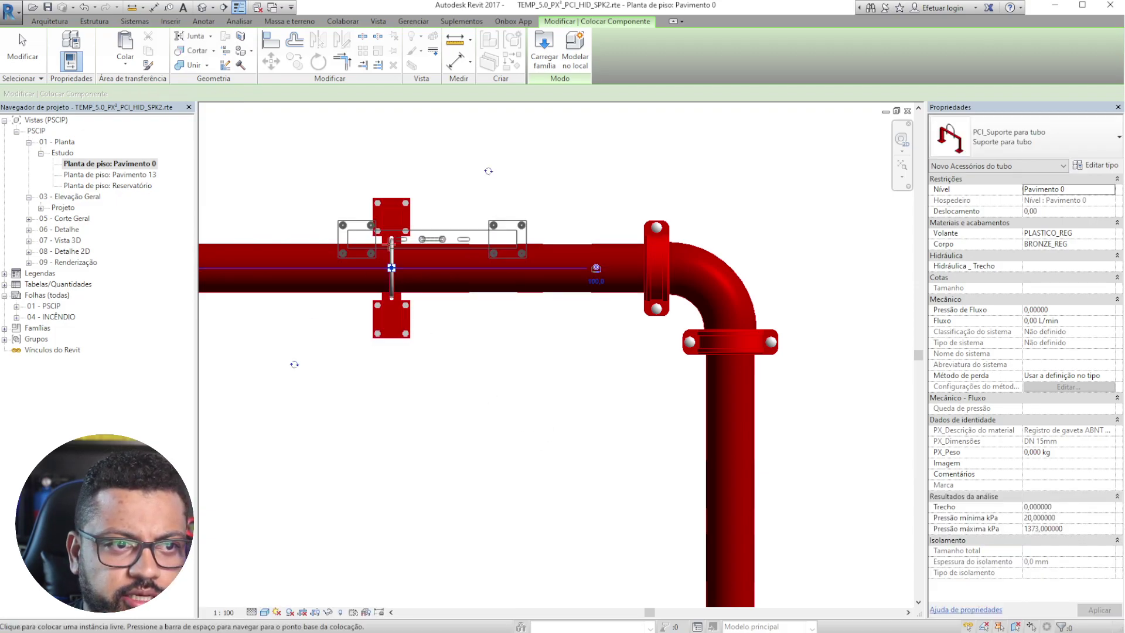
- Place a second Suporte para tubo midway along the vertical 100 mm pipe and end the component placement
{"action": "scroll", "coordinate": [396, 188], "scroll_direction": "down", "scroll_amount": 2}
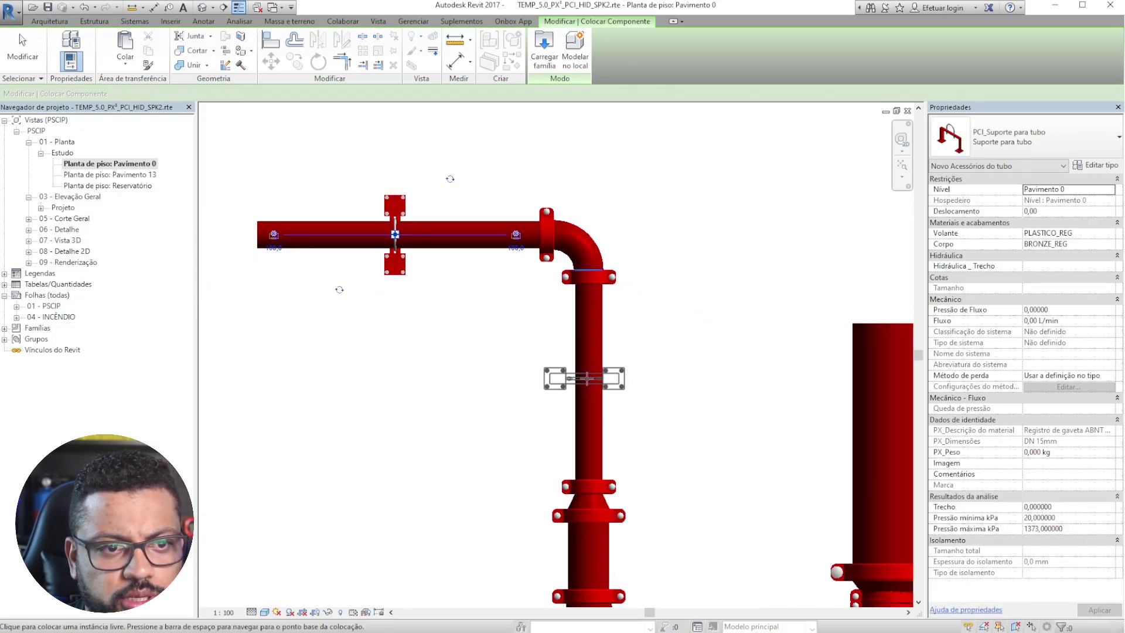
{"action": "left_click", "coordinate": [561, 237]}
{"action": "scroll", "coordinate": [561, 238], "scroll_direction": "down", "scroll_amount": 1}
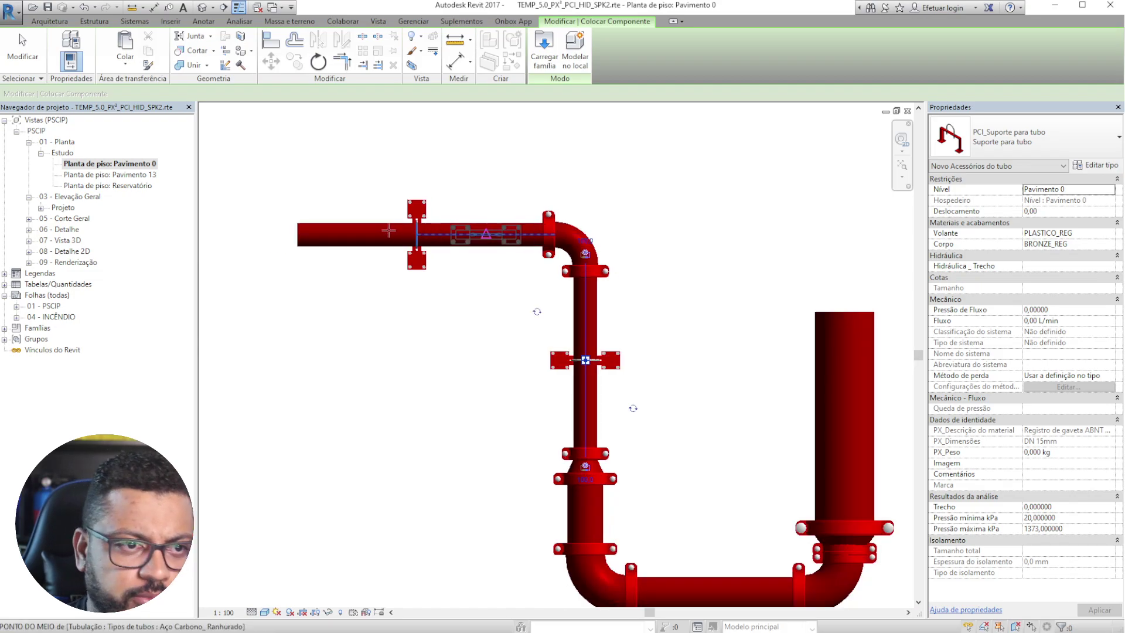
{"action": "key", "text": "Escape"}
{"action": "key", "text": "Escape"}
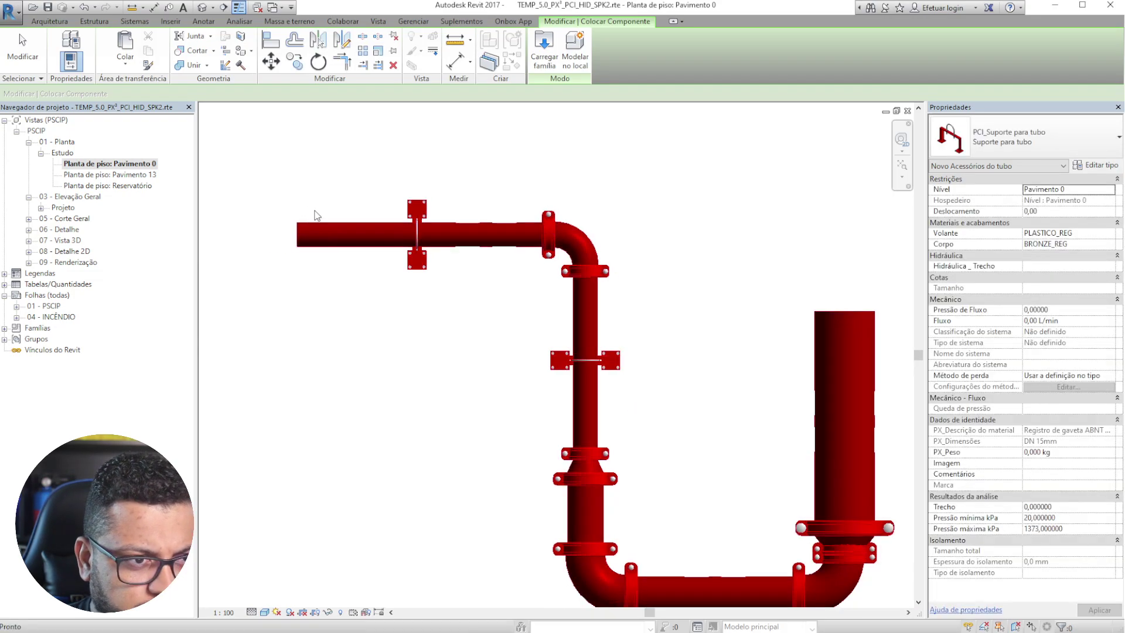
- Isolate the whole sample pipe run with its supports in a 3D view section box and clear the selection
{"action": "scroll", "coordinate": [308, 208], "scroll_direction": "down", "scroll_amount": 2}
{"action": "left_click_drag", "start_coordinate": [282, 159], "coordinate": [775, 566]}
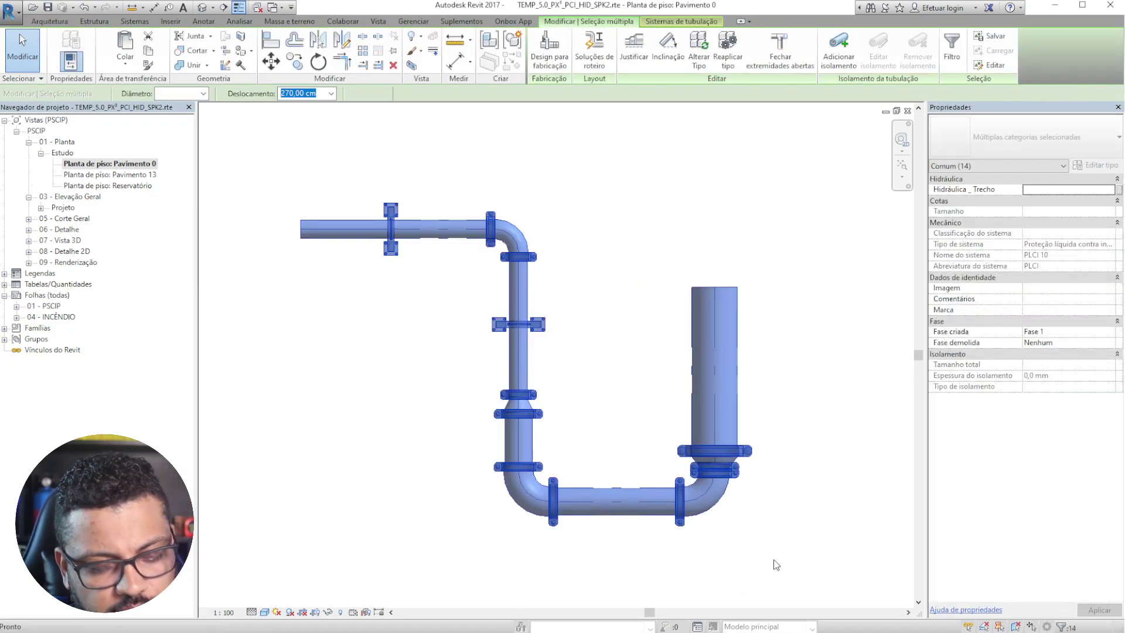
{"action": "key", "text": "b"}
{"action": "key", "text": "x"}
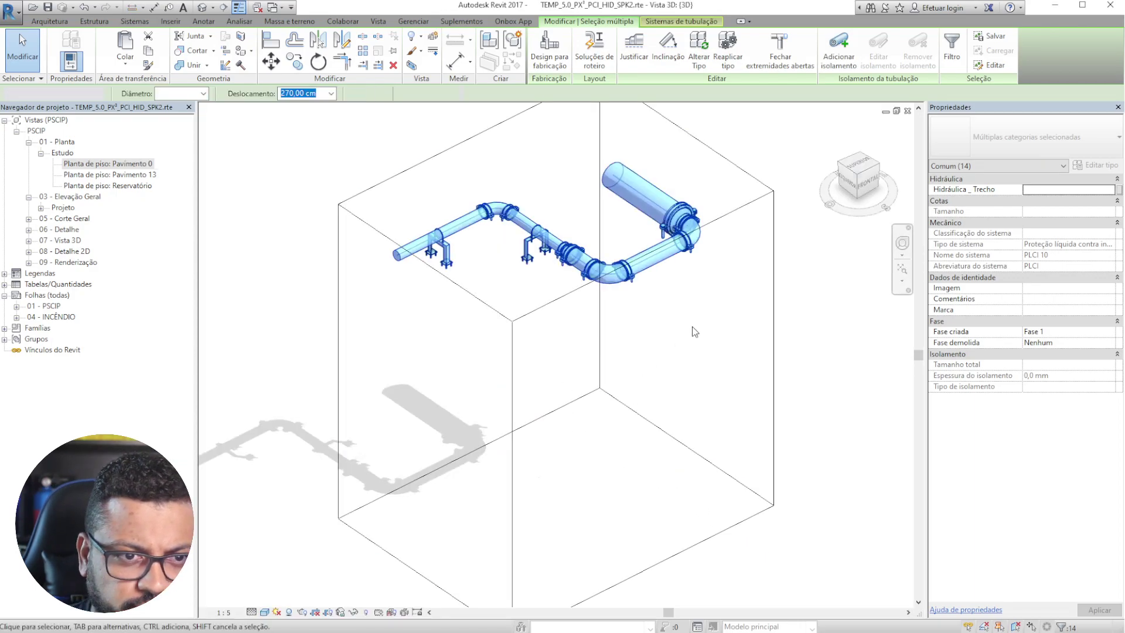
{"action": "key", "text": "Escape"}
- Inspect the pipe supports, grooved couplings, elbows and reducers along the sample run in 3D
{"action": "scroll", "coordinate": [545, 232], "scroll_direction": "up", "scroll_amount": 4}
{"action": "scroll", "coordinate": [365, 206], "scroll_direction": "up", "scroll_amount": 5}
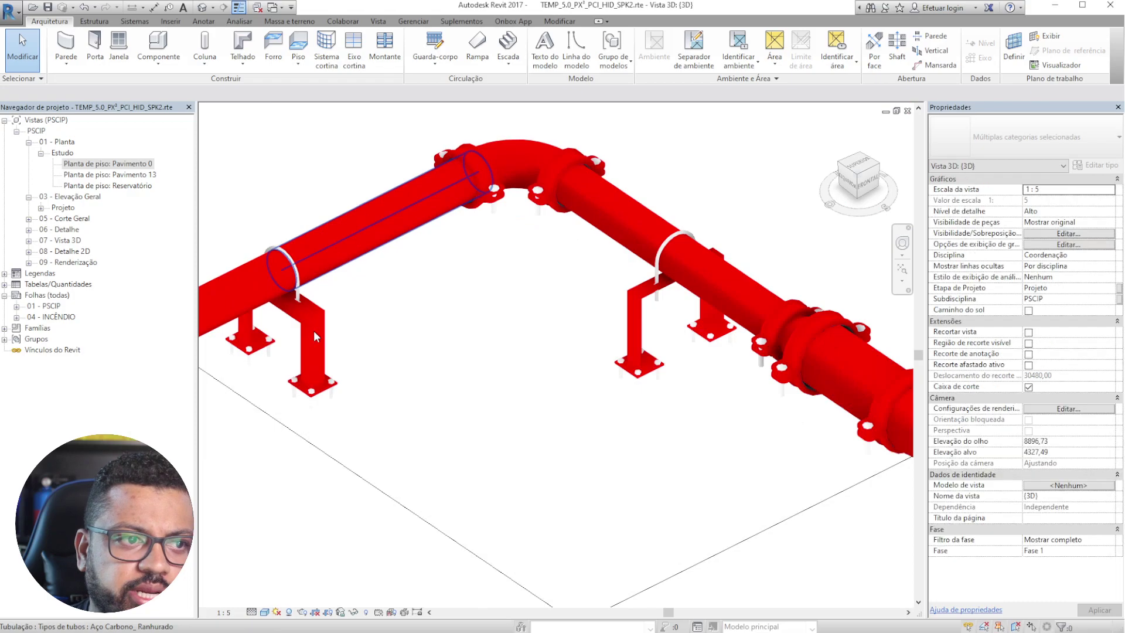
{"action": "scroll", "coordinate": [390, 316], "scroll_direction": "down", "scroll_amount": 2}
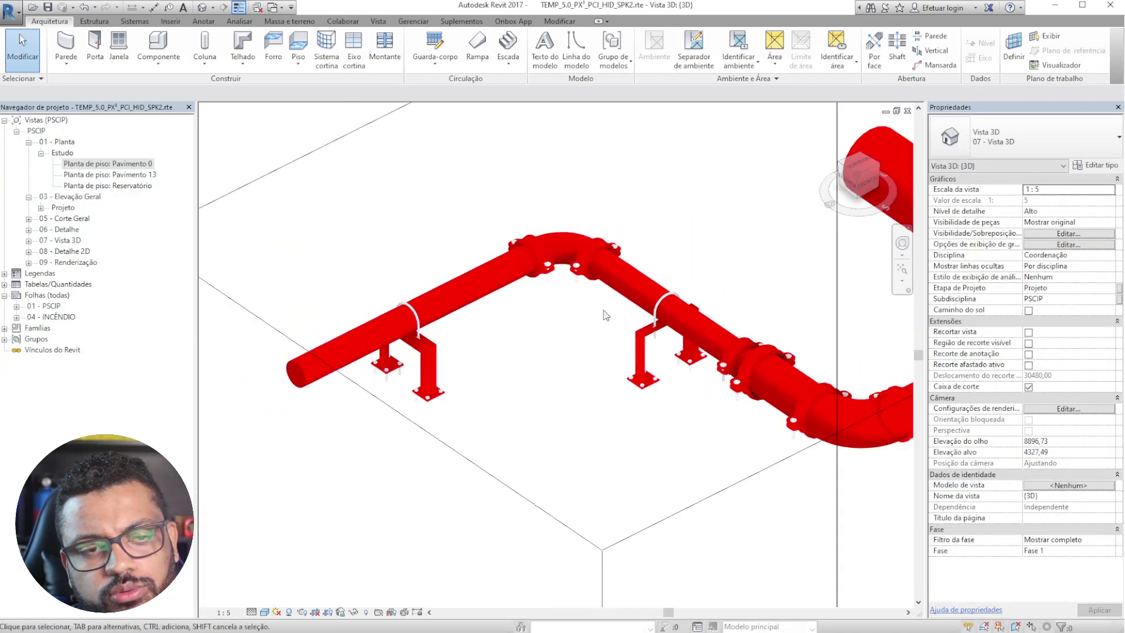
{"action": "middle_click_drag", "start_coordinate": [592, 320], "coordinate": [404, 336]}
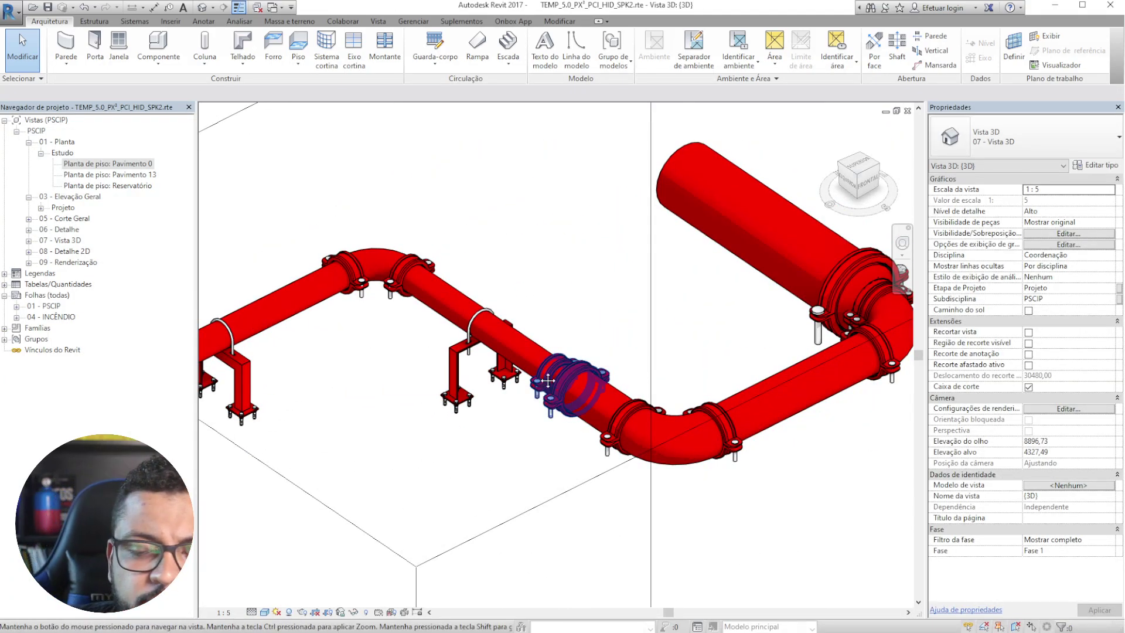
{"action": "middle_click_drag", "start_coordinate": [542, 377], "coordinate": [495, 396]}
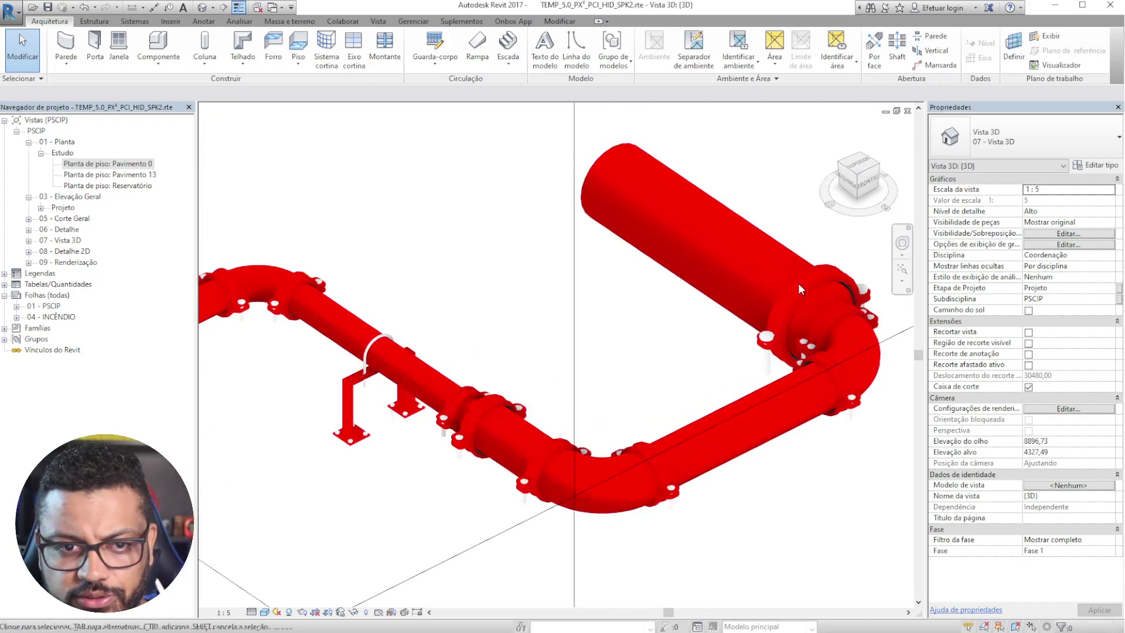
{"action": "scroll", "coordinate": [384, 421], "scroll_direction": "up", "scroll_amount": 3}
{"action": "scroll", "coordinate": [384, 421], "scroll_direction": "up", "scroll_amount": 2}
{"action": "middle_click_drag", "start_coordinate": [459, 298], "coordinate": [719, 389]}
{"action": "scroll", "coordinate": [536, 340], "scroll_direction": "down", "scroll_amount": 3}
{"action": "scroll", "coordinate": [381, 354], "scroll_direction": "down", "scroll_amount": 3}
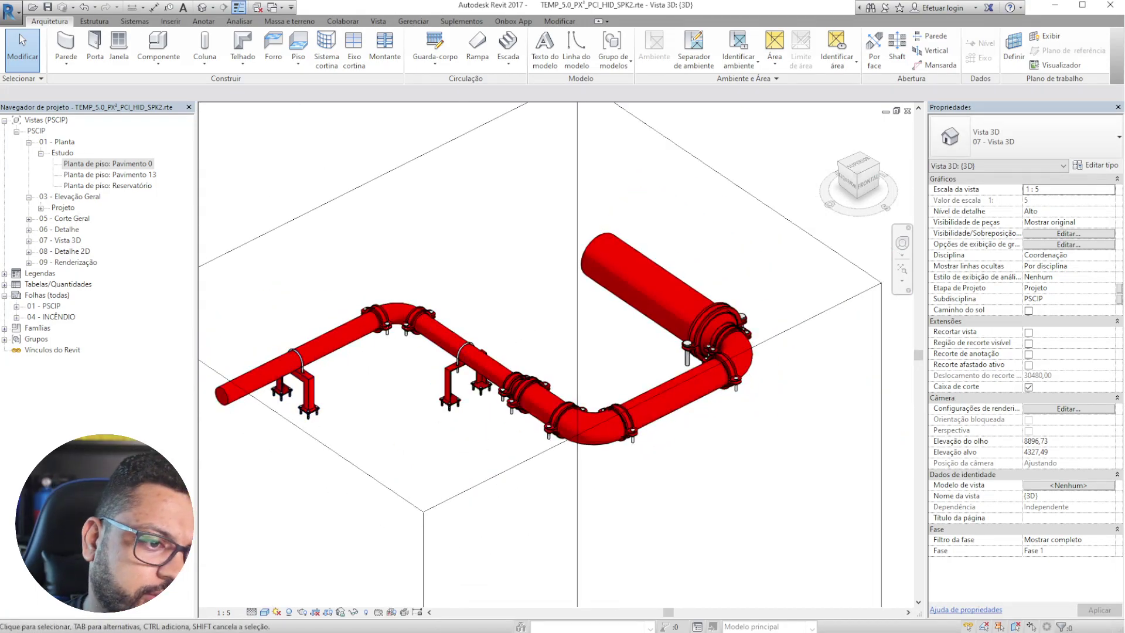
- Switch the 3D view's detail level to Baixo to check the single-line pipe representation, and restore it to Alto
{"action": "left_click", "coordinate": [252, 612]}
{"action": "left_click", "coordinate": [270, 574]}
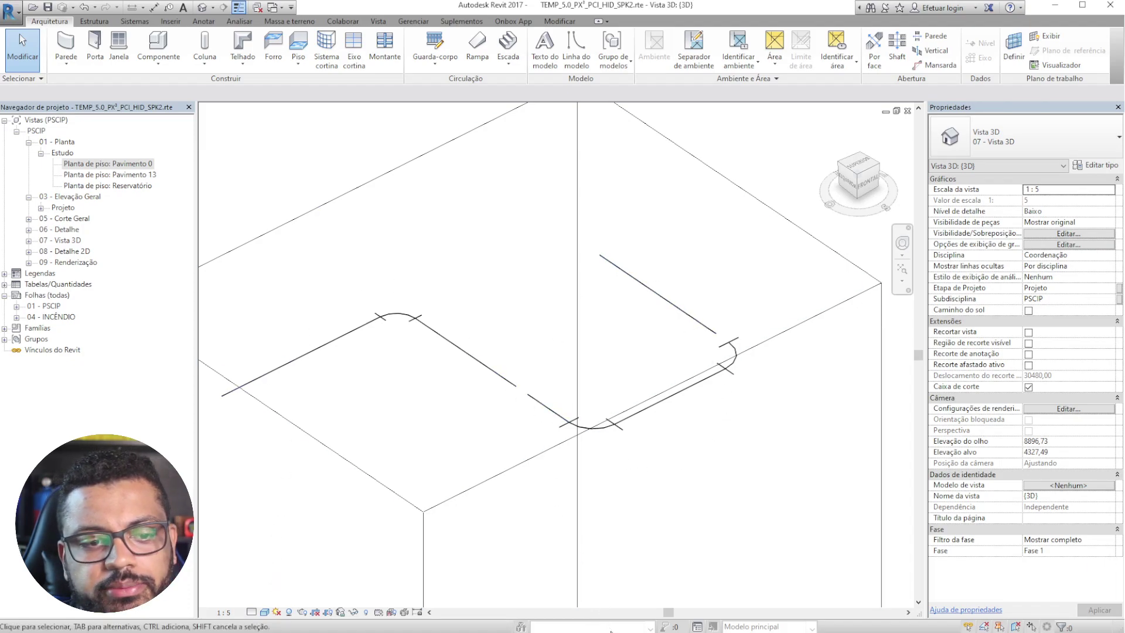
{"action": "left_click", "coordinate": [253, 613]}
{"action": "left_click", "coordinate": [268, 601]}
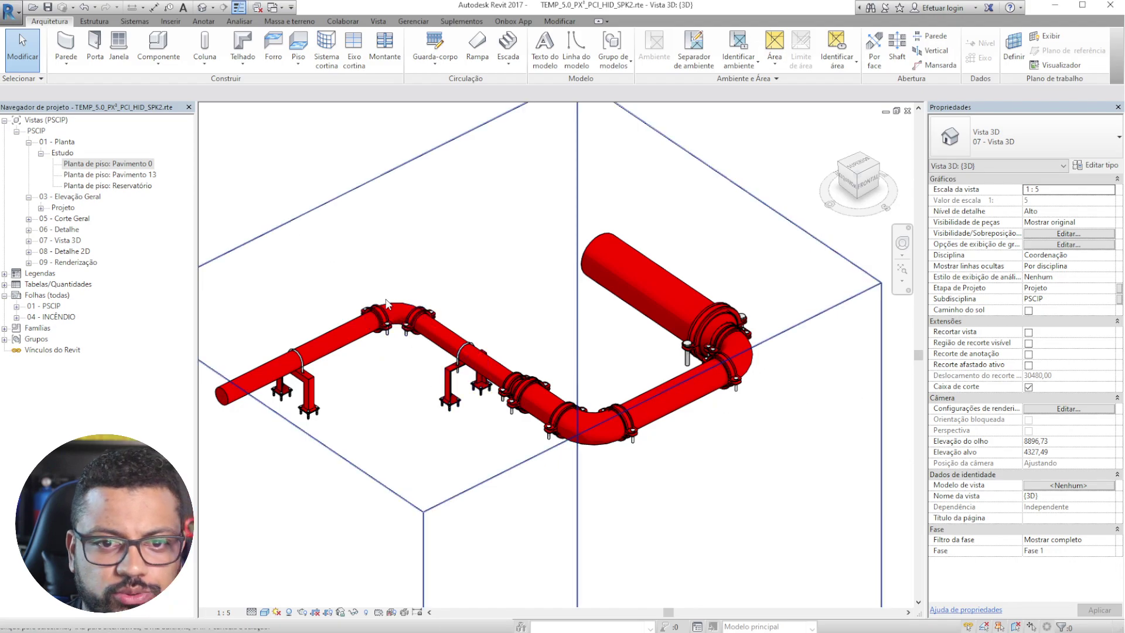
- Return to the Pavimento 0 floor plan and delete the entire sample pipe run with its supports
{"action": "double_click", "coordinate": [111, 165]}
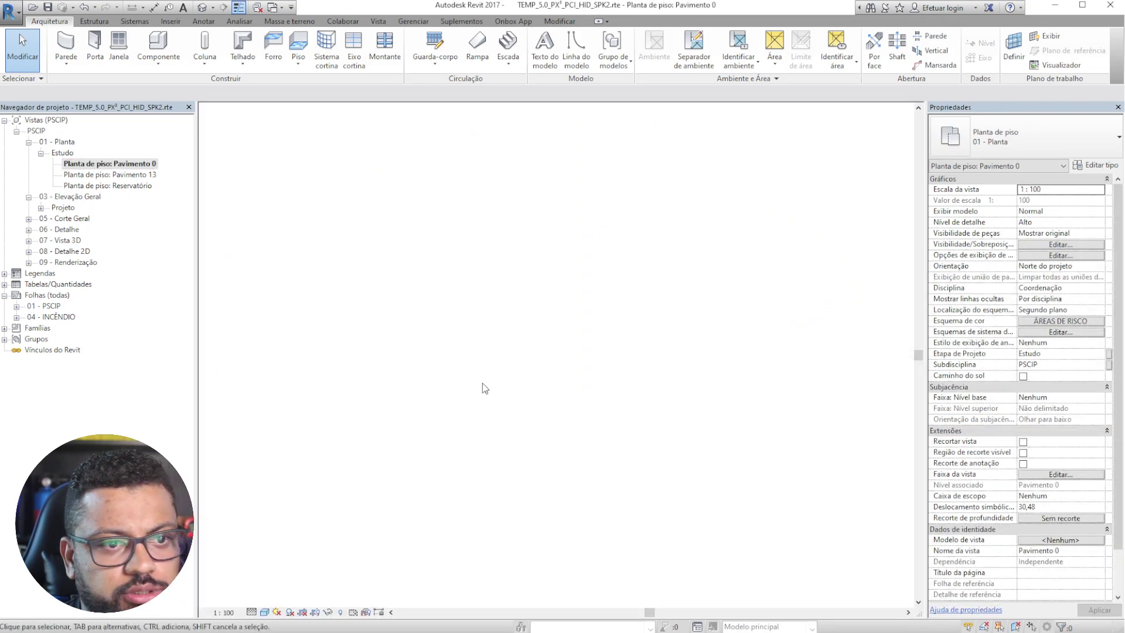
{"action": "scroll", "coordinate": [572, 372], "scroll_direction": "down", "scroll_amount": 3}
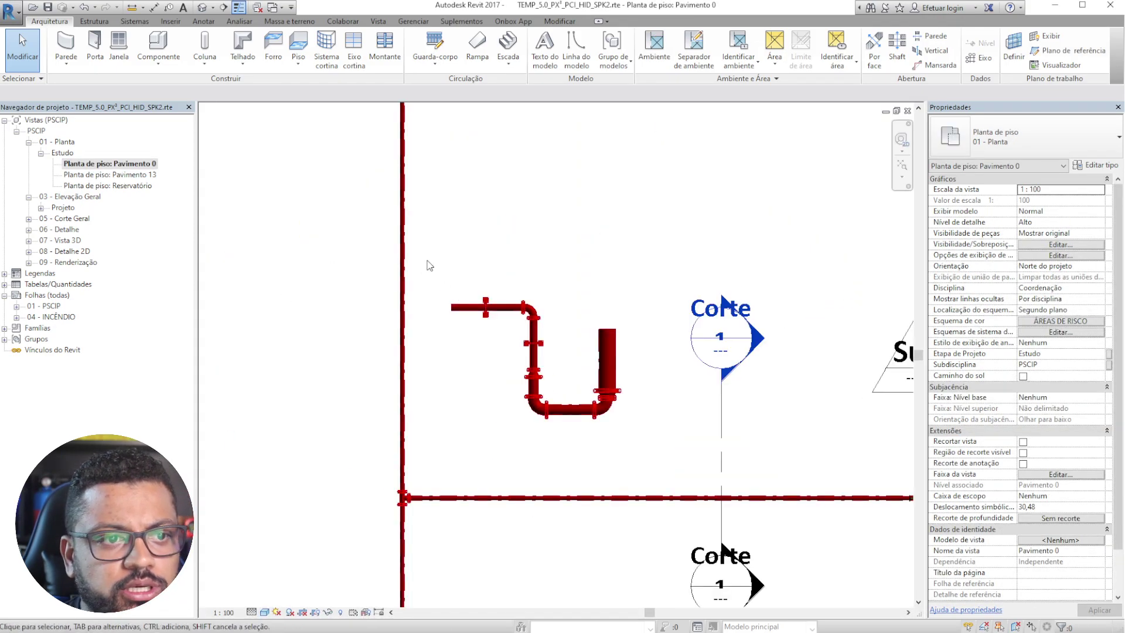
{"action": "left_click_drag", "start_coordinate": [644, 451], "coordinate": [638, 442]}
{"action": "key", "text": "Delete"}
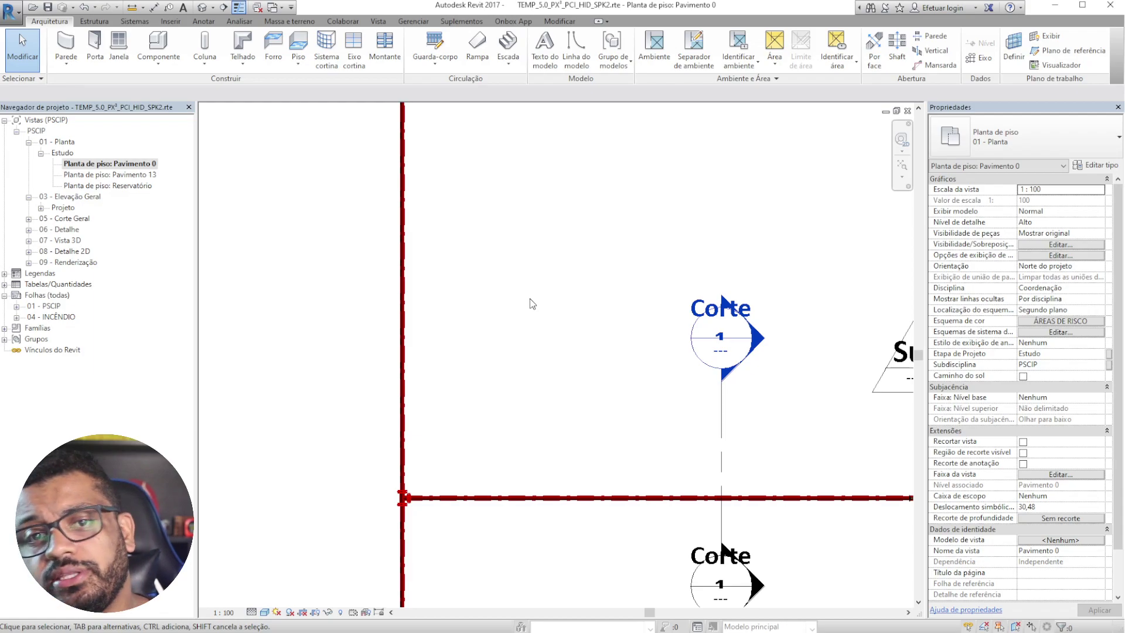
- Examine the vertical main, its horizontal branch and the surrounding equipment on the Pavimento 0 plan
{"action": "scroll", "coordinate": [517, 364], "scroll_direction": "down", "scroll_amount": 2}
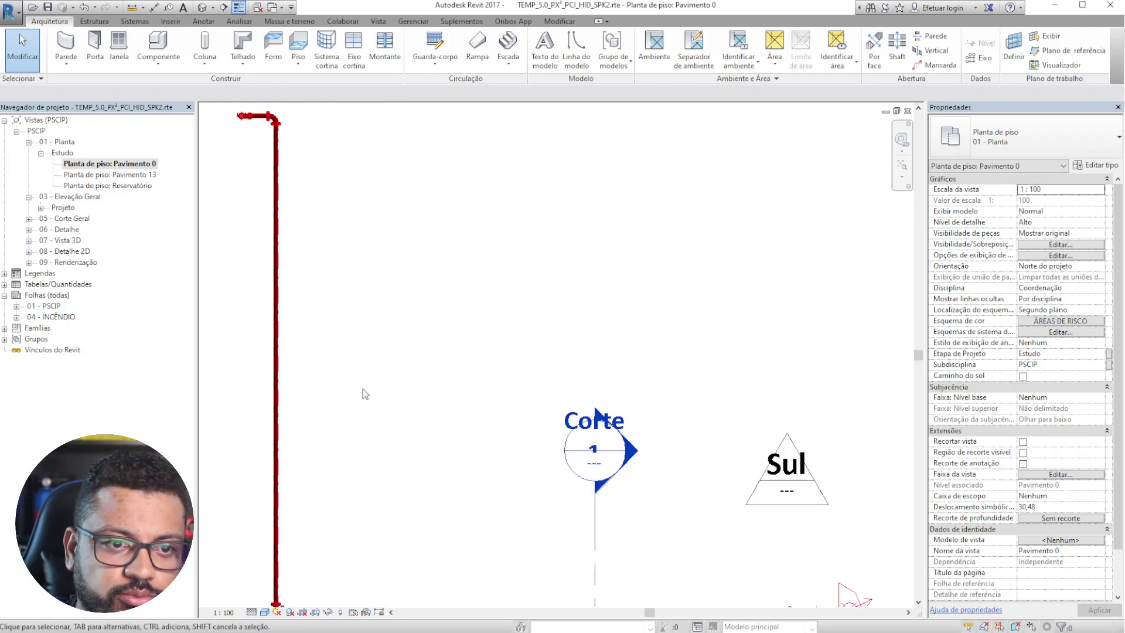
{"action": "scroll", "coordinate": [402, 458], "scroll_direction": "up", "scroll_amount": 1}
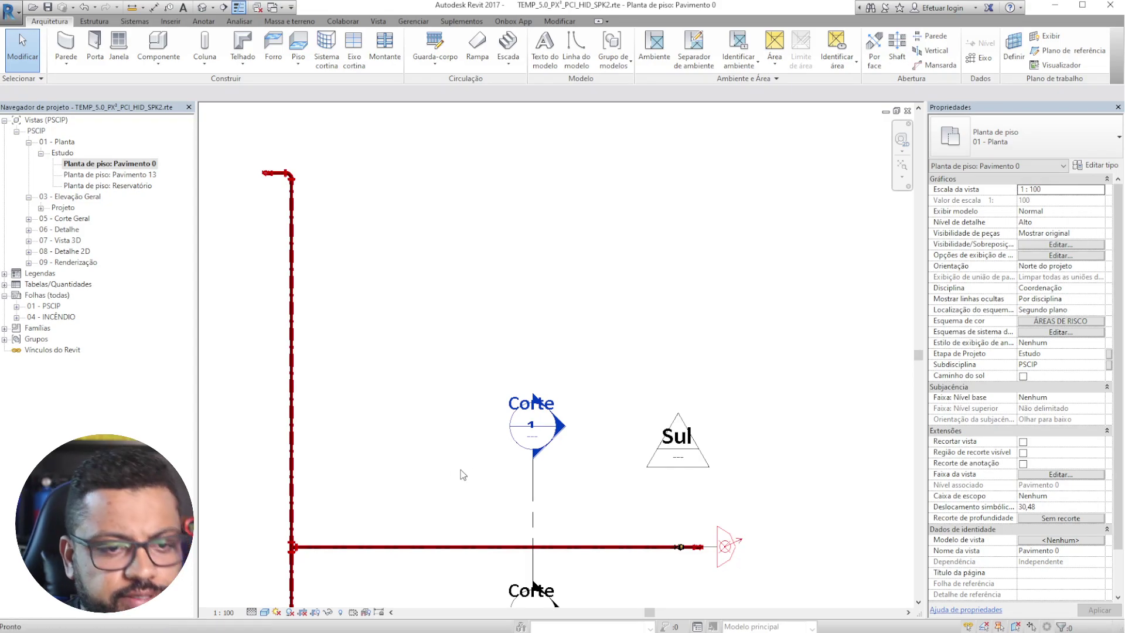
{"action": "scroll", "coordinate": [419, 308], "scroll_direction": "down", "scroll_amount": 3}
{"action": "middle_click_drag", "start_coordinate": [584, 422], "coordinate": [428, 342]}
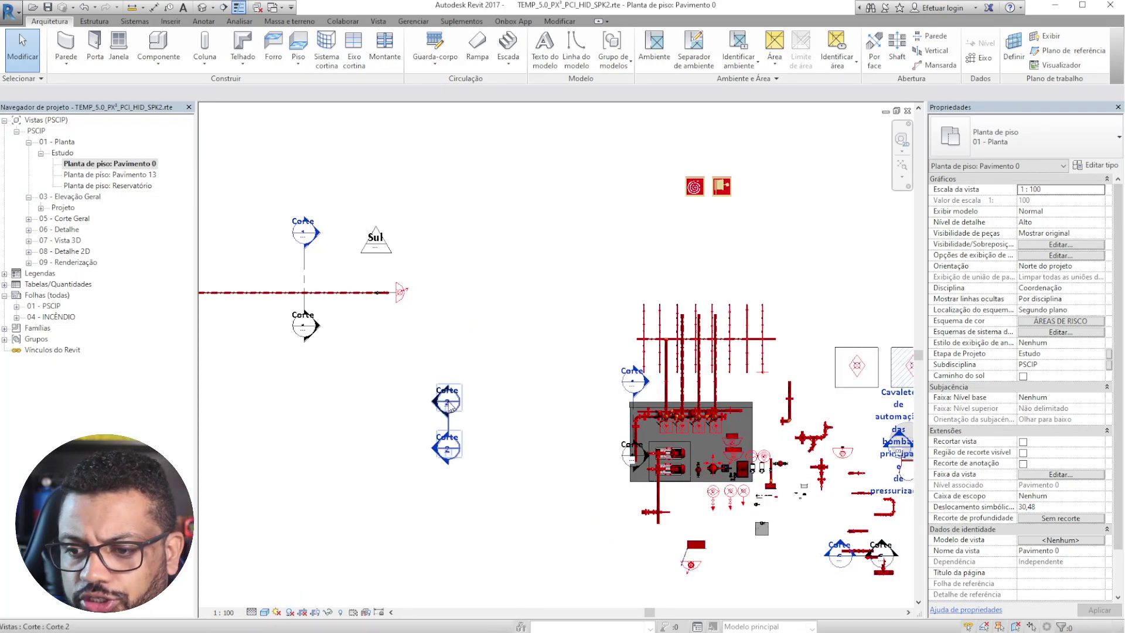
{"action": "middle_click_drag", "start_coordinate": [470, 352], "coordinate": [695, 411]}
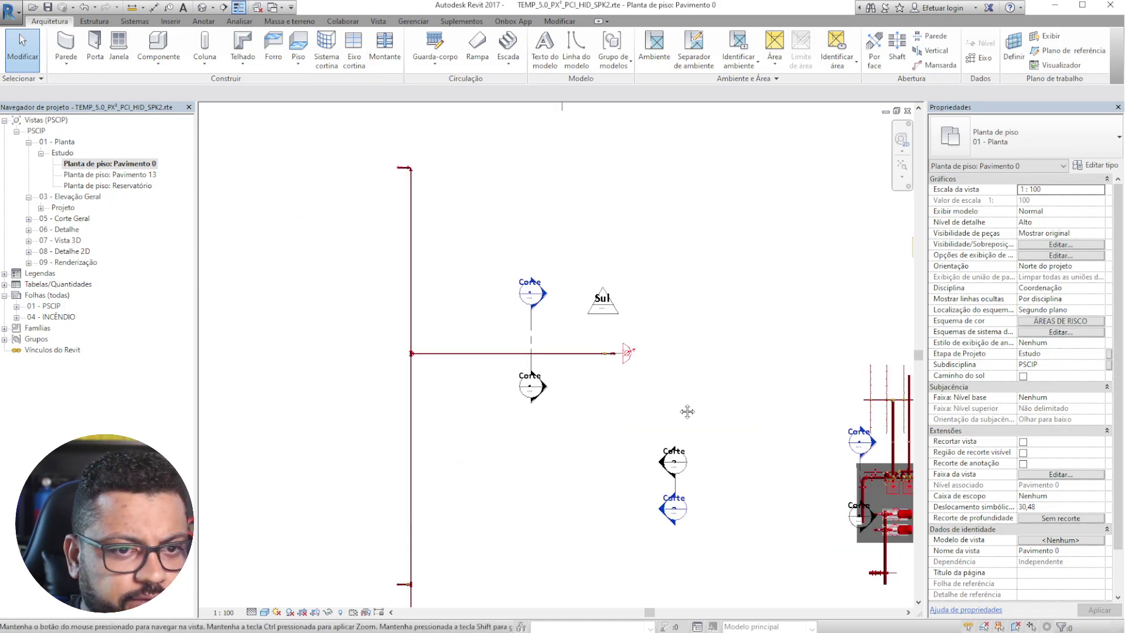
{"action": "middle_click_drag", "start_coordinate": [443, 316], "coordinate": [473, 343]}
{"action": "scroll", "coordinate": [473, 344], "scroll_direction": "up", "scroll_amount": 1}
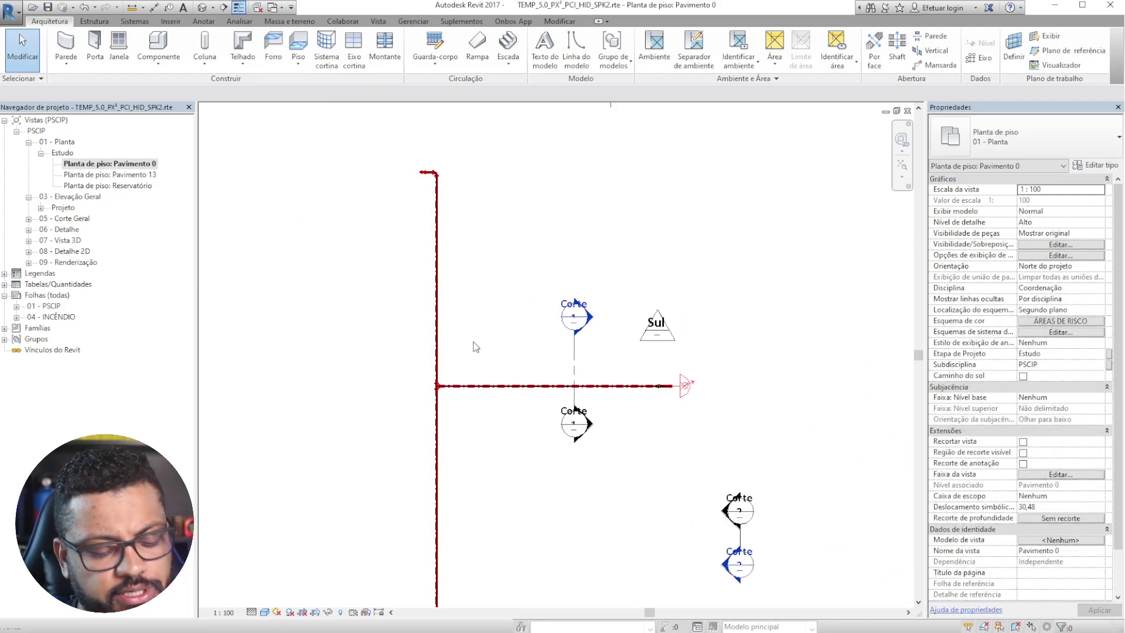
- Open the 3D view and turn off its section box
{"action": "key", "text": "3"}
{"action": "key", "text": "d"}
{"action": "scroll", "coordinate": [485, 340], "scroll_direction": "down", "scroll_amount": 7}
{"action": "left_click", "coordinate": [1029, 388]}
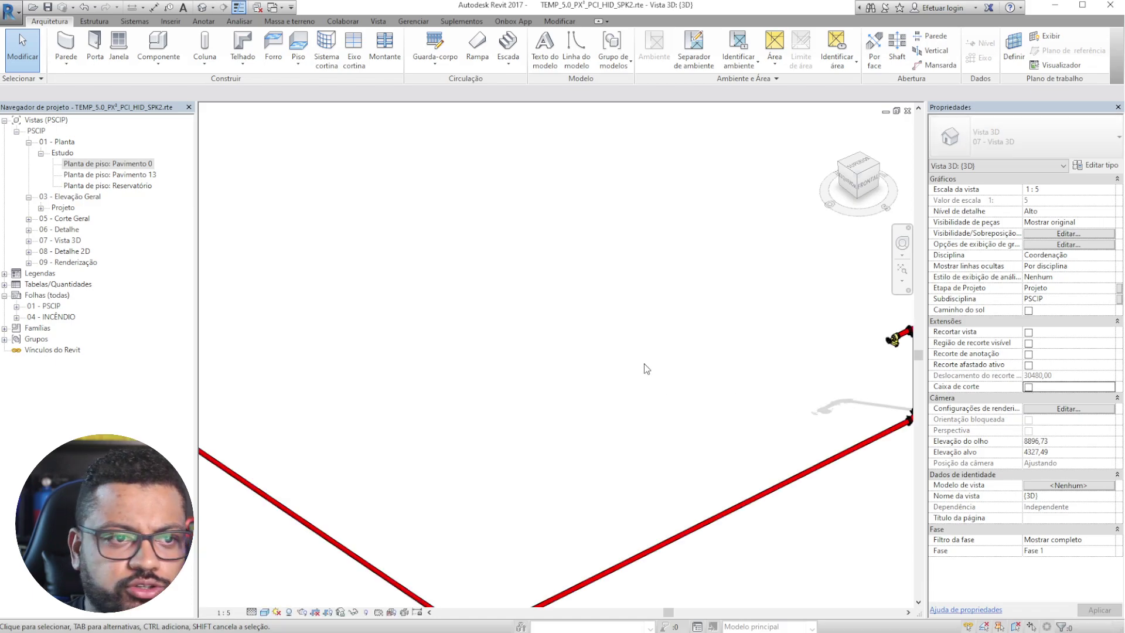
- Follow the fire piping in the 3D view from the lower run up the riser to the water tank and pump
{"action": "middle_click_drag", "start_coordinate": [495, 393], "coordinate": [673, 444]}
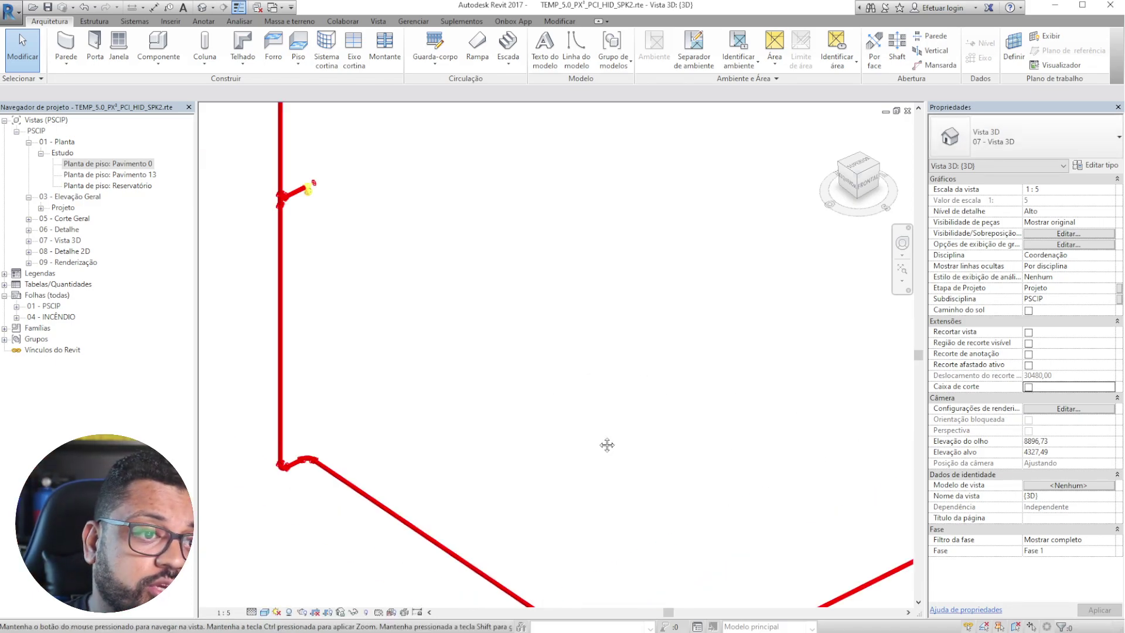
{"action": "middle_click_drag", "start_coordinate": [399, 299], "coordinate": [565, 550]}
{"action": "scroll", "coordinate": [437, 486], "scroll_direction": "down", "scroll_amount": 7}
{"action": "scroll", "coordinate": [461, 331], "scroll_direction": "up", "scroll_amount": 1}
{"action": "middle_click_drag", "start_coordinate": [461, 328], "coordinate": [472, 615]}
{"action": "middle_click_drag", "start_coordinate": [513, 282], "coordinate": [527, 544]}
{"action": "middle_click_drag", "start_coordinate": [534, 345], "coordinate": [531, 504]}
{"action": "middle_click_drag", "start_coordinate": [567, 369], "coordinate": [559, 560]}
{"action": "middle_click_drag", "start_coordinate": [548, 308], "coordinate": [545, 510]}
{"action": "scroll", "coordinate": [469, 487], "scroll_direction": "up", "scroll_amount": 4}
{"action": "scroll", "coordinate": [586, 486], "scroll_direction": "up", "scroll_amount": 2}
{"action": "scroll", "coordinate": [581, 395], "scroll_direction": "up", "scroll_amount": 5}
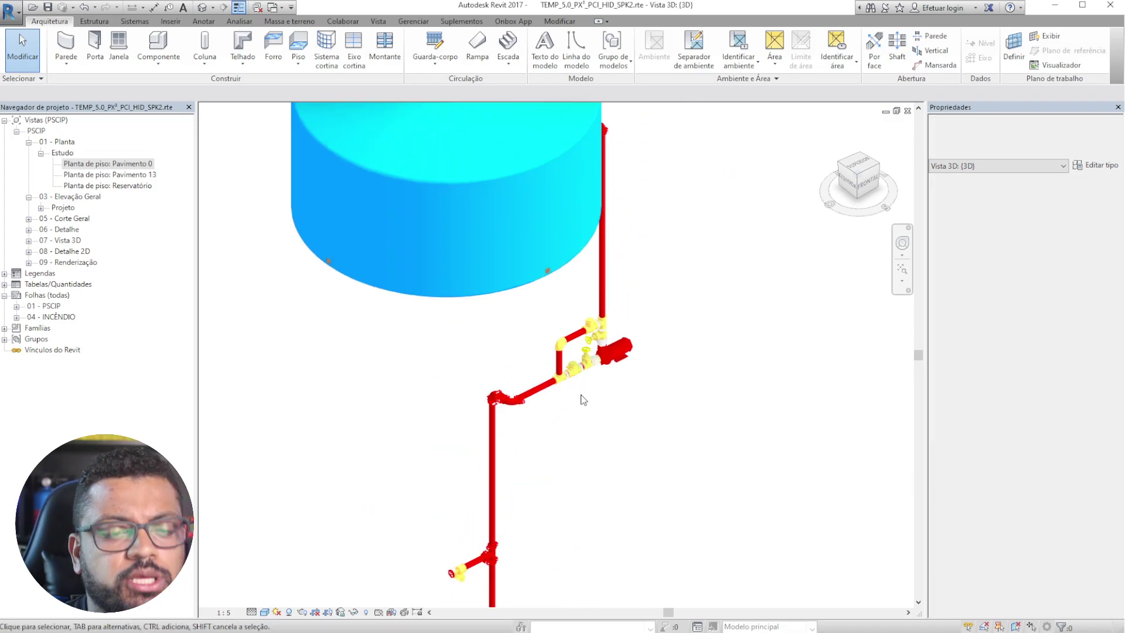
- Examine the pump assembly's gate valves, check valves, unions and bypass piping from several angles in 3D
{"action": "scroll", "coordinate": [551, 352], "scroll_direction": "up", "scroll_amount": 1}
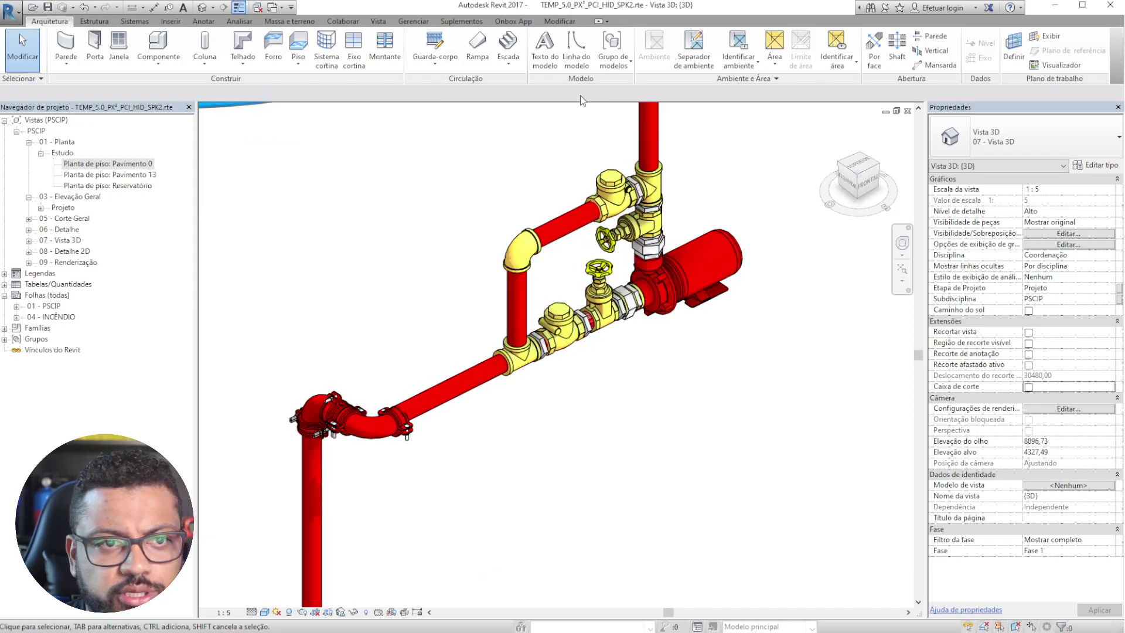
{"action": "scroll", "coordinate": [671, 193], "scroll_direction": "up", "scroll_amount": 4}
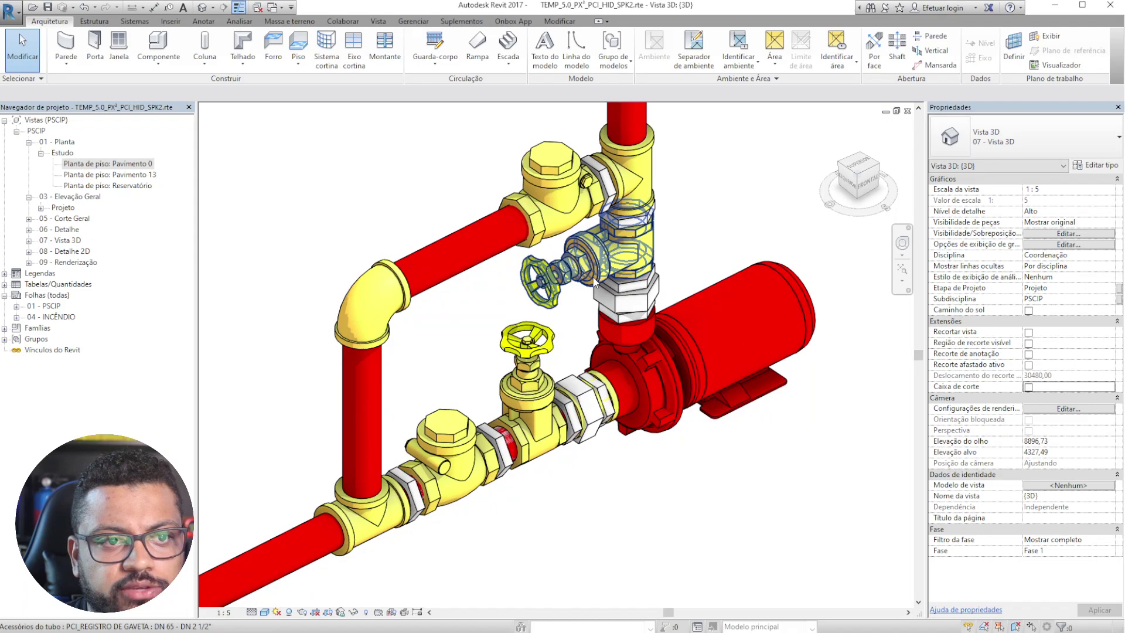
{"action": "middle_click_drag", "start_coordinate": [791, 445], "coordinate": [718, 404], "text": "shift"}
{"action": "left_click", "coordinate": [690, 316]}
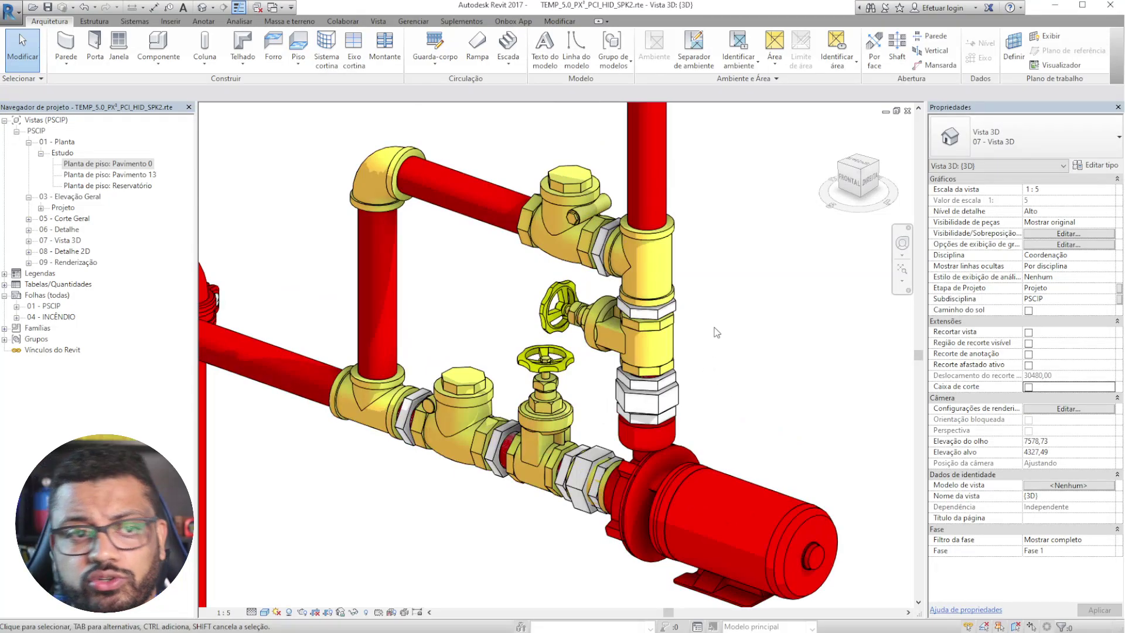
{"action": "scroll", "coordinate": [716, 333], "scroll_direction": "down", "scroll_amount": 2}
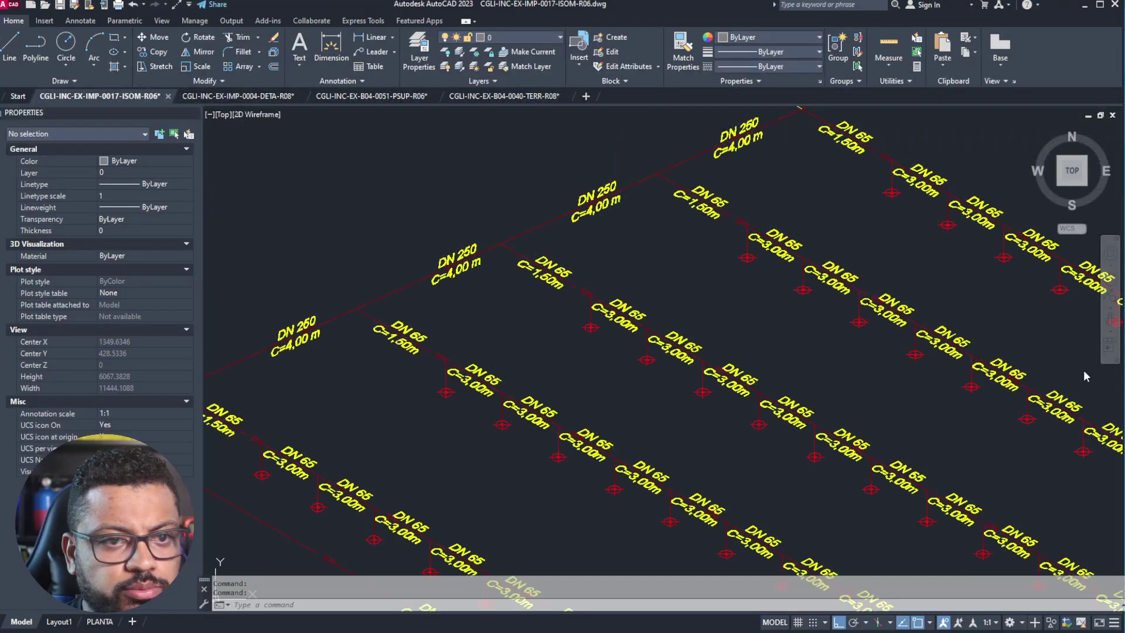
- Switch to AutoCAD and examine the enlarged pump detail with DN 65 callouts in the CGLI-INC-EX-IMP-0017-ISOM-R06 isometric drawing
{"action": "scroll", "coordinate": [420, 239], "scroll_direction": "down", "scroll_amount": 4}
{"action": "mouse_move", "coordinate": [469, 342]}
{"action": "middle_mouse_down"}
{"action": "mouse_move", "coordinate": [668, 301]}
{"action": "mouse_move", "coordinate": [826, 299]}
{"action": "middle_mouse_up"}
{"action": "middle_click_drag", "start_coordinate": [587, 420], "coordinate": [956, 361]}
{"action": "middle_click_drag", "start_coordinate": [244, 270], "coordinate": [421, 201]}
{"action": "scroll", "coordinate": [420, 202], "scroll_direction": "up", "scroll_amount": 6}
{"action": "scroll", "coordinate": [621, 347], "scroll_direction": "up", "scroll_amount": 10}
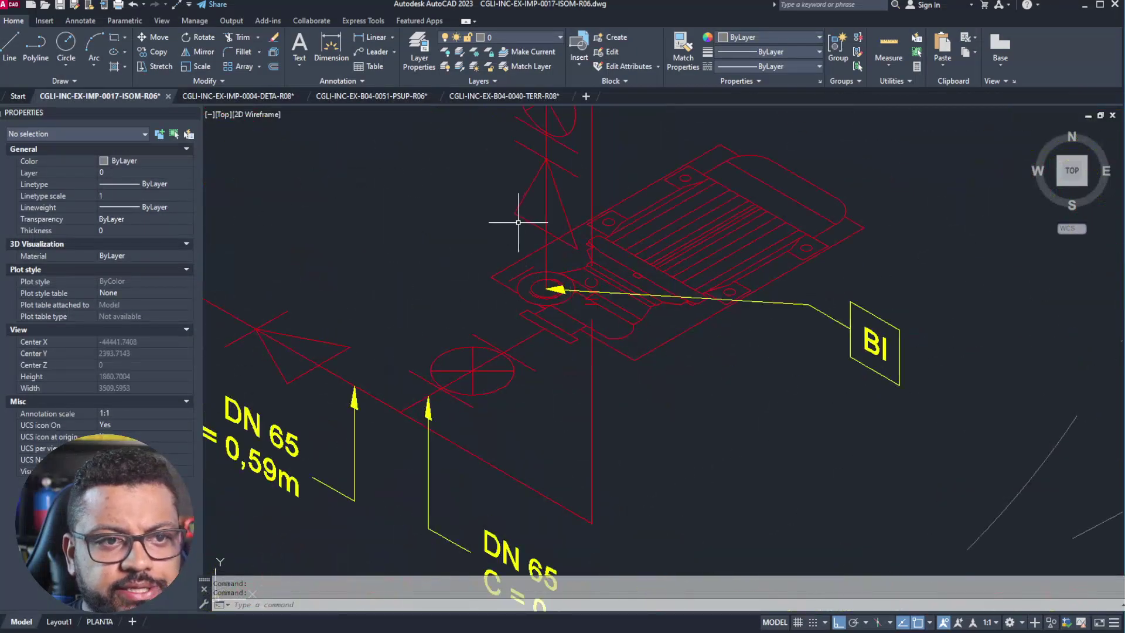
{"action": "middle_click_drag", "start_coordinate": [520, 222], "coordinate": [633, 363]}
{"action": "scroll", "coordinate": [633, 362], "scroll_direction": "down", "scroll_amount": 4}
{"action": "scroll", "coordinate": [653, 397], "scroll_direction": "down", "scroll_amount": 2}
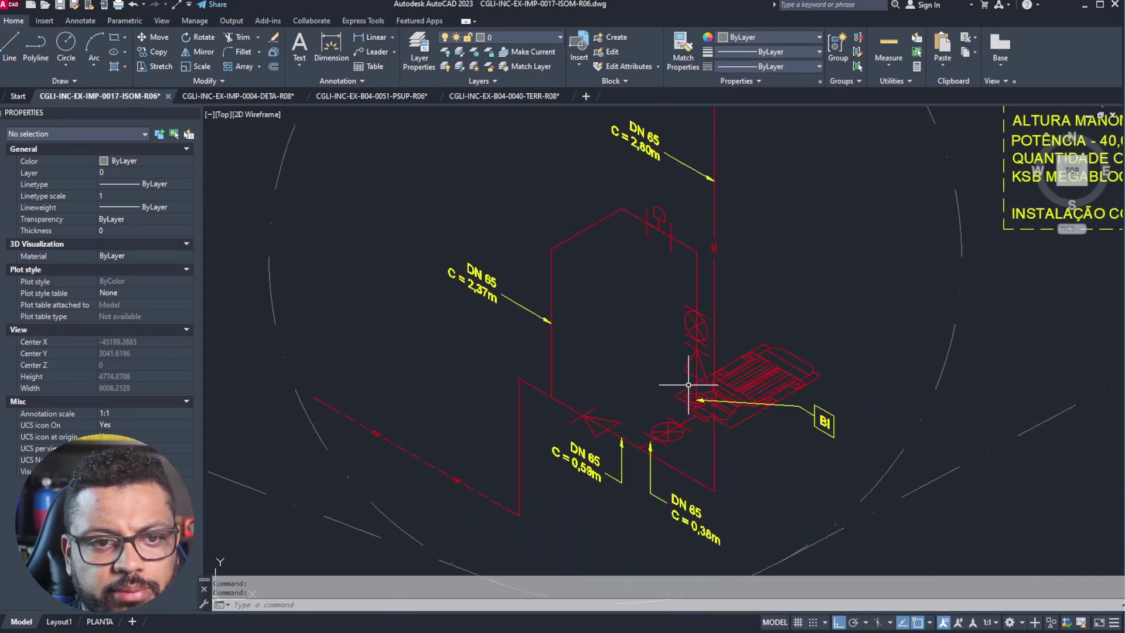
{"action": "scroll", "coordinate": [744, 293], "scroll_direction": "up", "scroll_amount": 2}
{"action": "scroll", "coordinate": [743, 294], "scroll_direction": "down", "scroll_amount": 2}
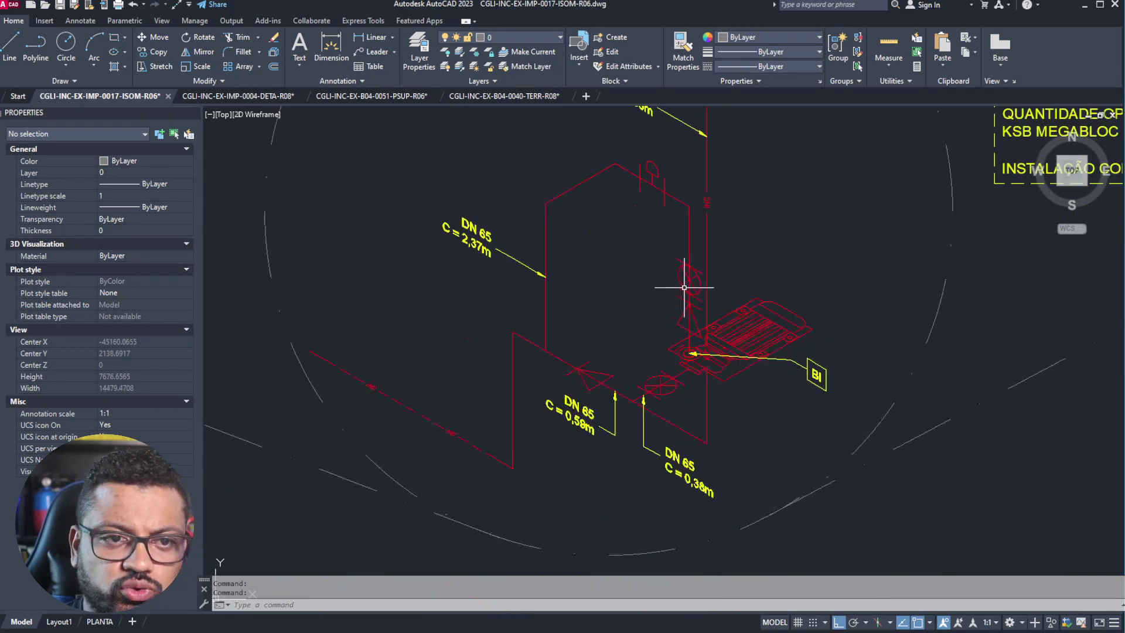
- Inspect the smaller BI pump isometric, window-select the valve symbol on its lower pipe line, and clear the selection
{"action": "middle_click_drag", "start_coordinate": [616, 373], "coordinate": [784, 390]}
{"action": "scroll", "coordinate": [779, 375], "scroll_direction": "down", "scroll_amount": 6}
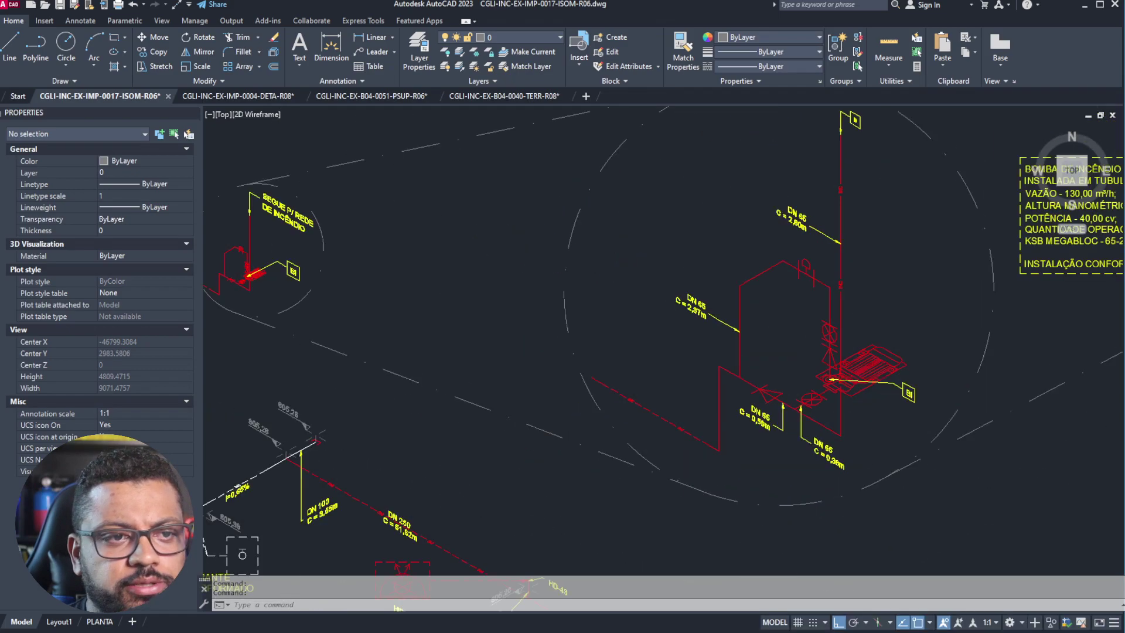
{"action": "scroll", "coordinate": [555, 317], "scroll_direction": "up", "scroll_amount": 8}
{"action": "scroll", "coordinate": [489, 340], "scroll_direction": "up", "scroll_amount": 6}
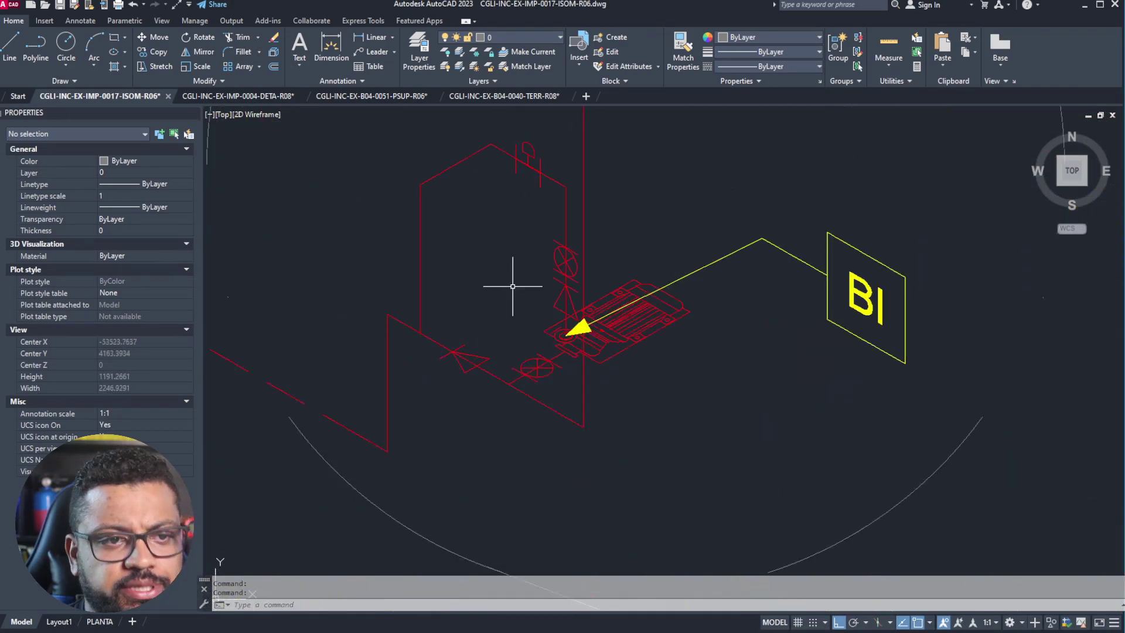
{"action": "left_click", "coordinate": [536, 409]}
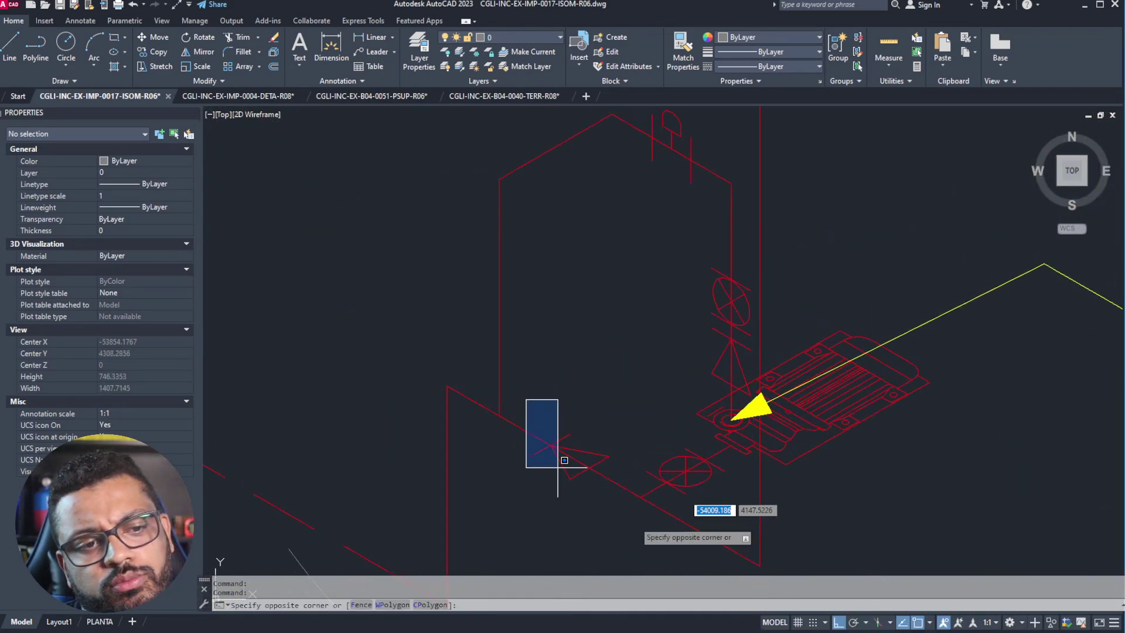
{"action": "left_click", "coordinate": [628, 522]}
{"action": "scroll", "coordinate": [588, 436], "scroll_direction": "down", "scroll_amount": 4}
{"action": "key", "text": "Escape"}
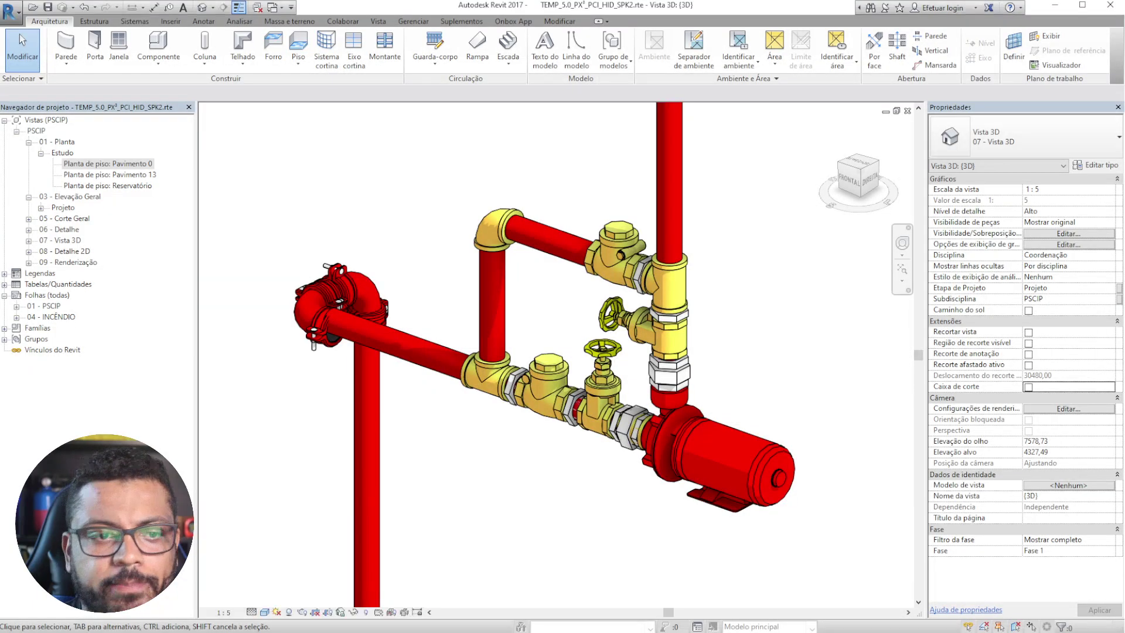
- Switch back to Revit, check the pump assembly's symbolic representation at detail level Baixo, and restore the 3D view to Alto
{"action": "left_click", "coordinate": [223, 612]}
{"action": "left_click", "coordinate": [251, 611]}
{"action": "left_click", "coordinate": [269, 575]}
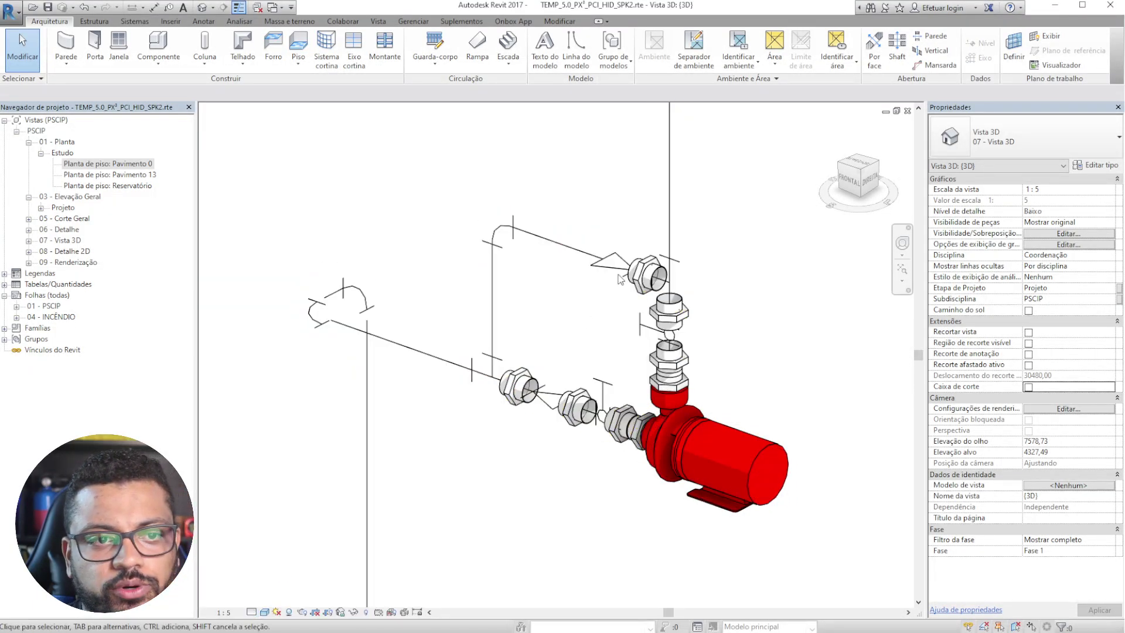
{"action": "left_click", "coordinate": [250, 612]}
{"action": "left_click", "coordinate": [269, 598]}
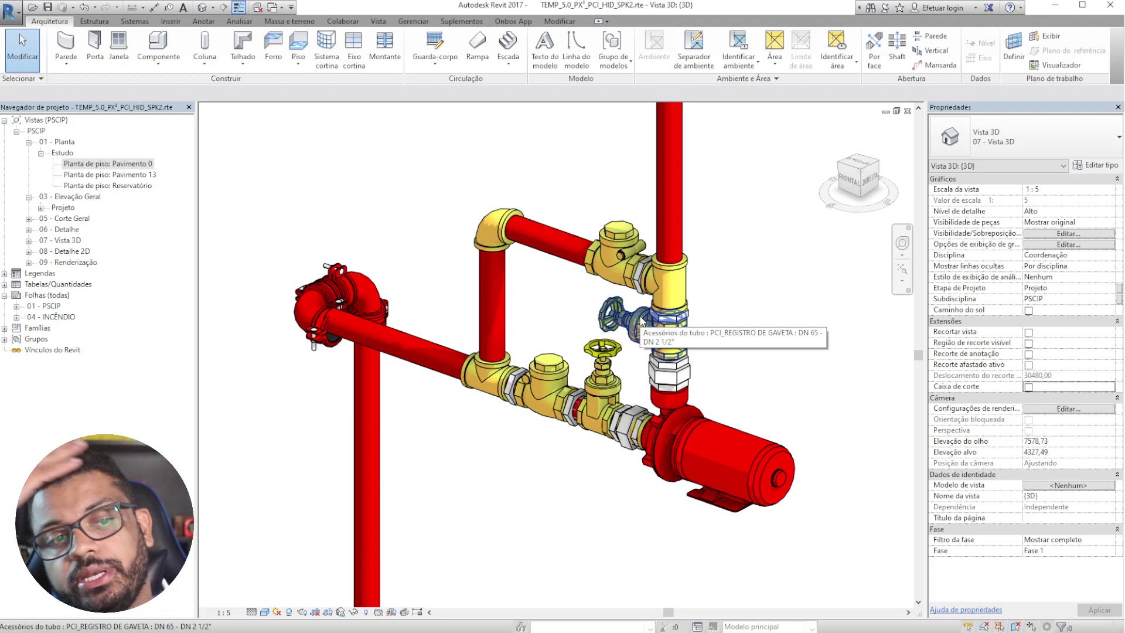
- Examine the pump's valves and bypass connections up close in the 3D view and from the opposite side
{"action": "scroll", "coordinate": [619, 226], "scroll_direction": "up", "scroll_amount": 3}
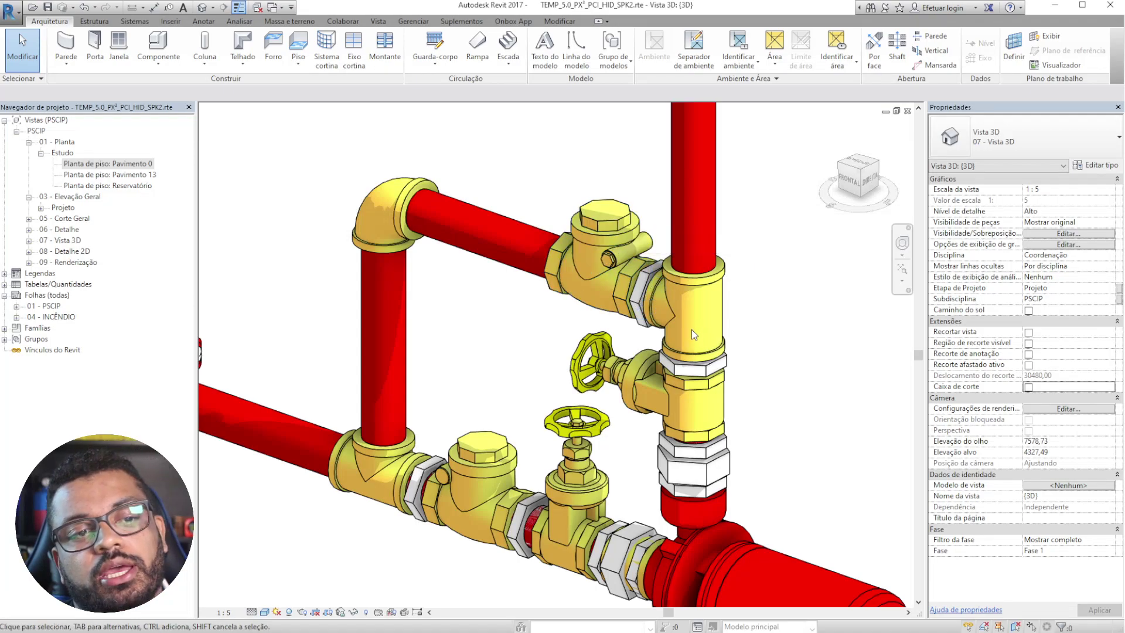
{"action": "scroll", "coordinate": [695, 330], "scroll_direction": "down", "scroll_amount": 2}
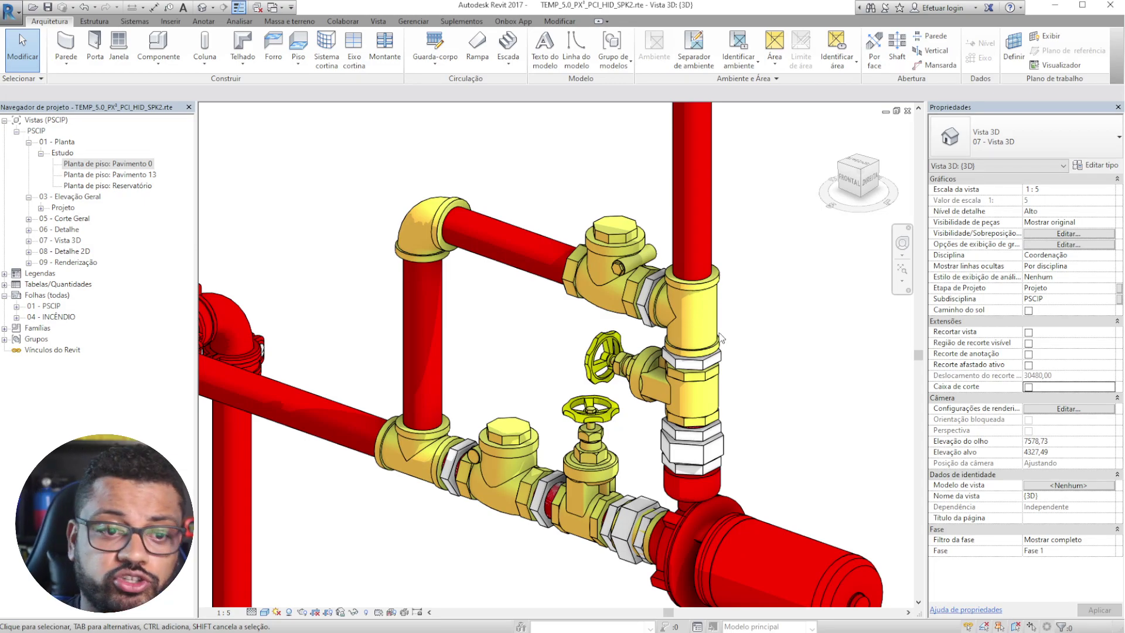
{"action": "scroll", "coordinate": [701, 329], "scroll_direction": "down", "scroll_amount": 2}
{"action": "middle_click_drag", "start_coordinate": [812, 391], "coordinate": [656, 294], "text": "shift"}
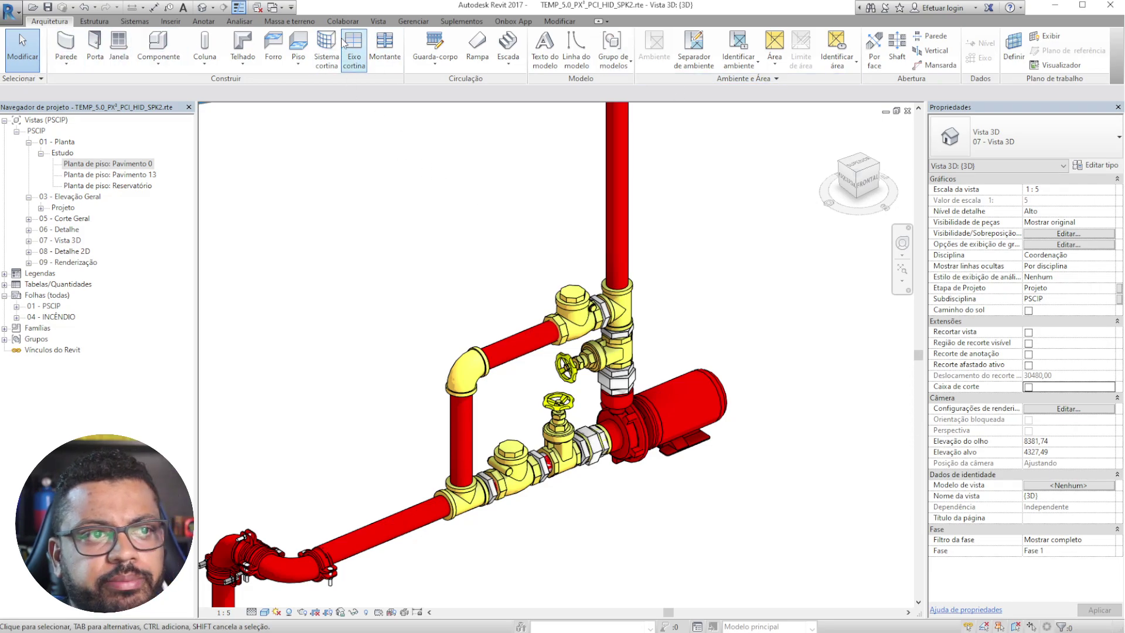
- Open the Pavimento 0 floor plan at the junction of the vertical main and its horizontal branch
{"action": "left_click", "coordinate": [212, 23]}
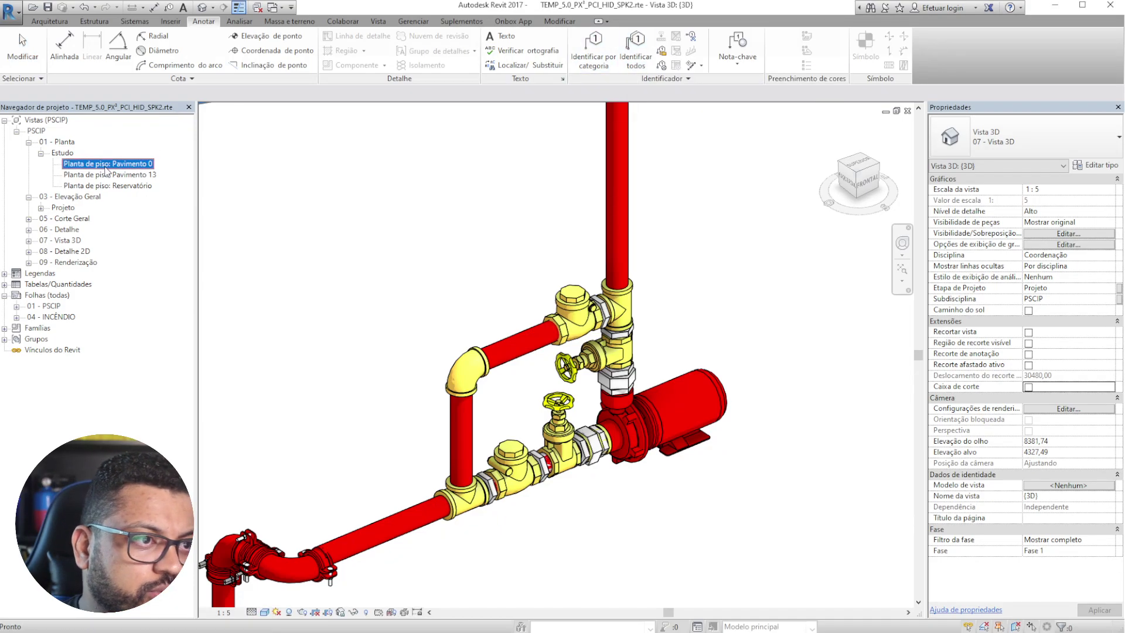
{"action": "double_click", "coordinate": [108, 167]}
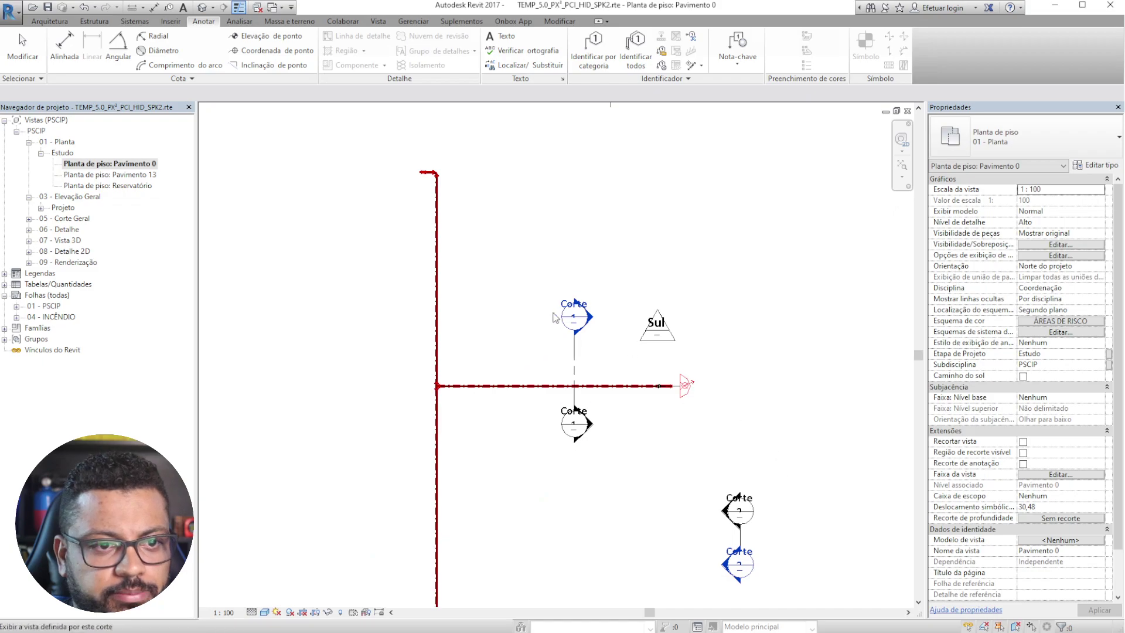
{"action": "scroll", "coordinate": [522, 324], "scroll_direction": "down", "scroll_amount": 2}
{"action": "middle_click_drag", "start_coordinate": [551, 396], "coordinate": [427, 356]}
{"action": "scroll", "coordinate": [352, 270], "scroll_direction": "up", "scroll_amount": 4}
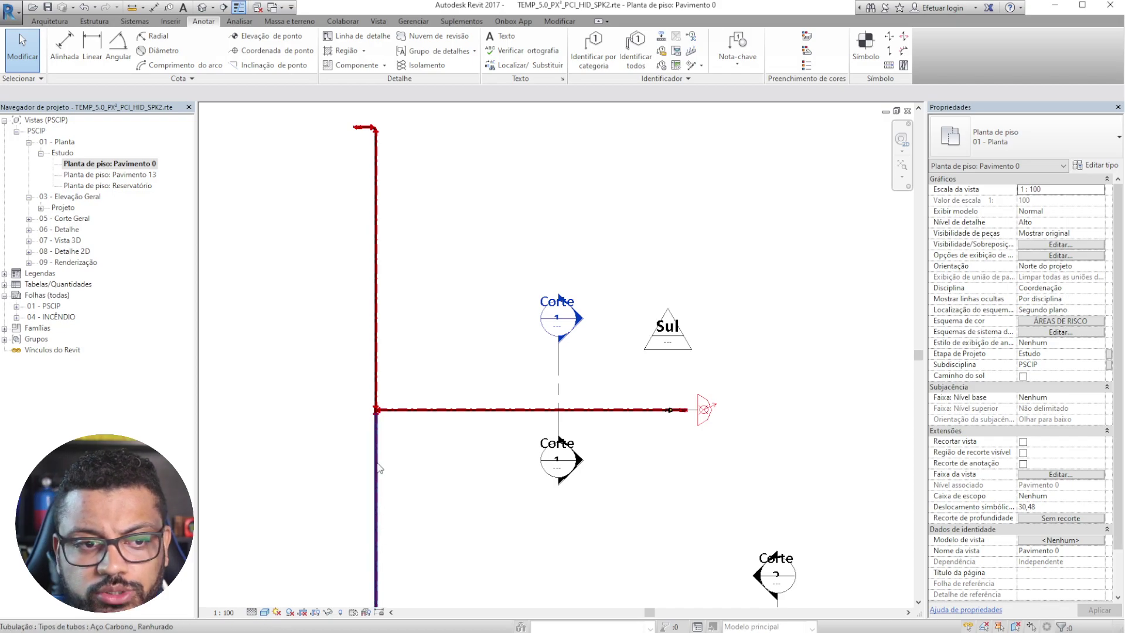
{"action": "scroll", "coordinate": [380, 462], "scroll_direction": "up", "scroll_amount": 2}
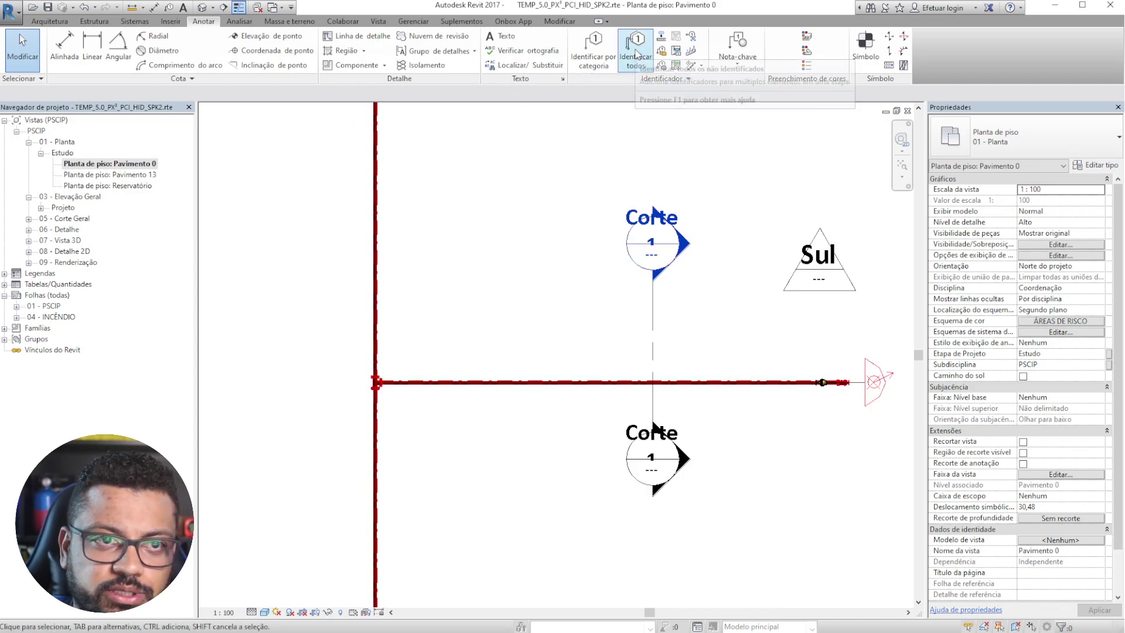
- Tag all untagged pipes in the current view with the Anotações - Tubos Rígidos : Diâmetro do Tubo identifier
{"action": "left_click", "coordinate": [637, 57]}
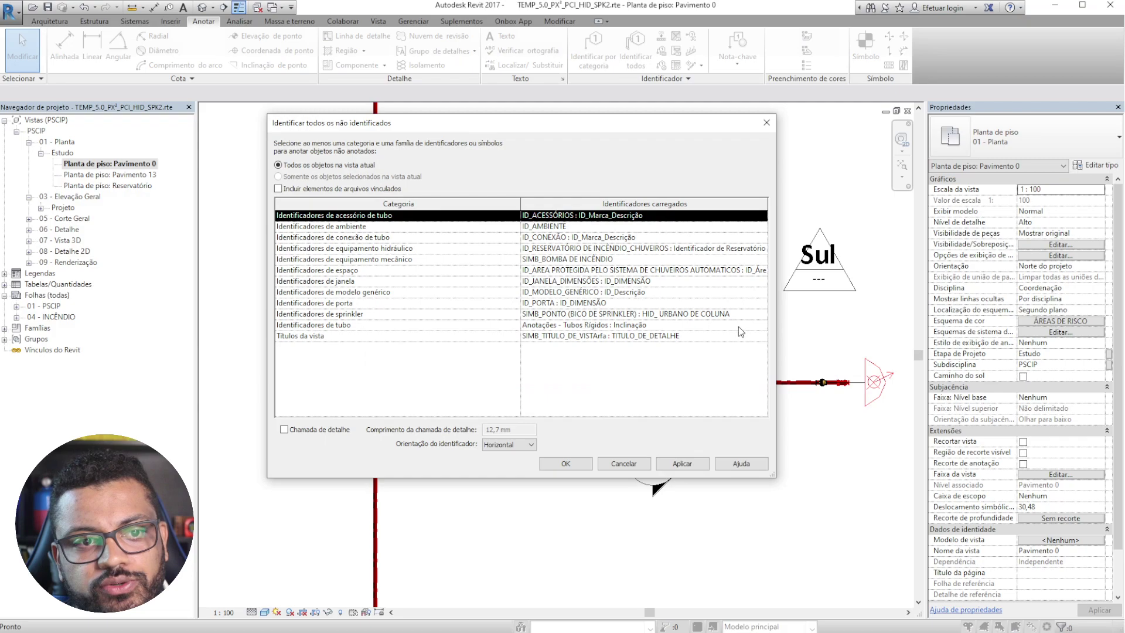
{"action": "left_click", "coordinate": [753, 324]}
{"action": "left_click", "coordinate": [761, 325]}
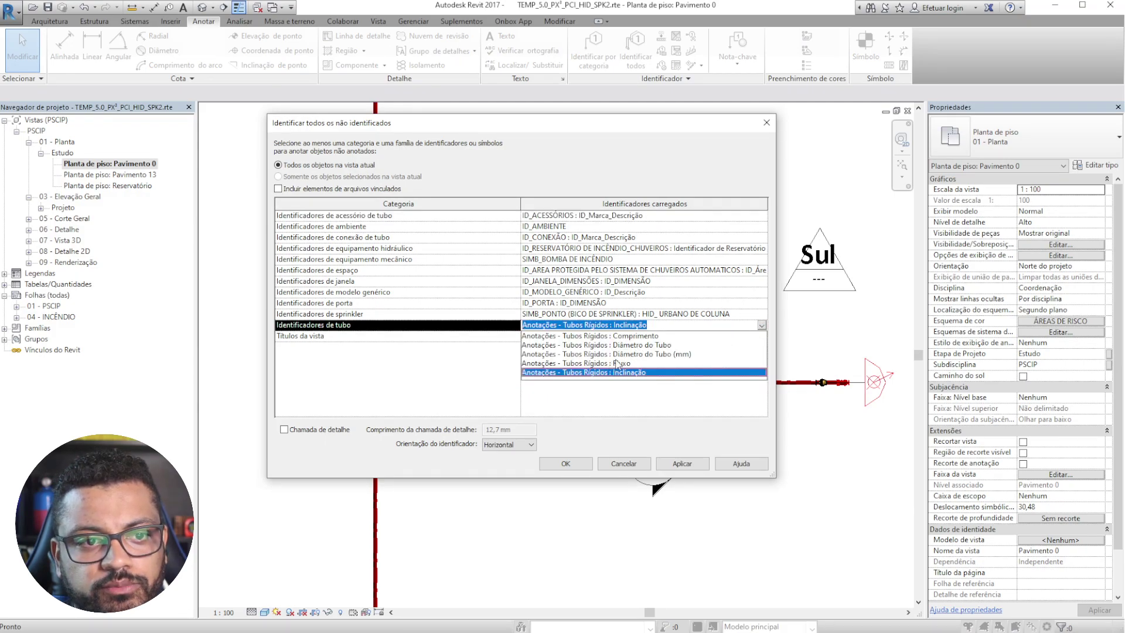
{"action": "left_click", "coordinate": [640, 345]}
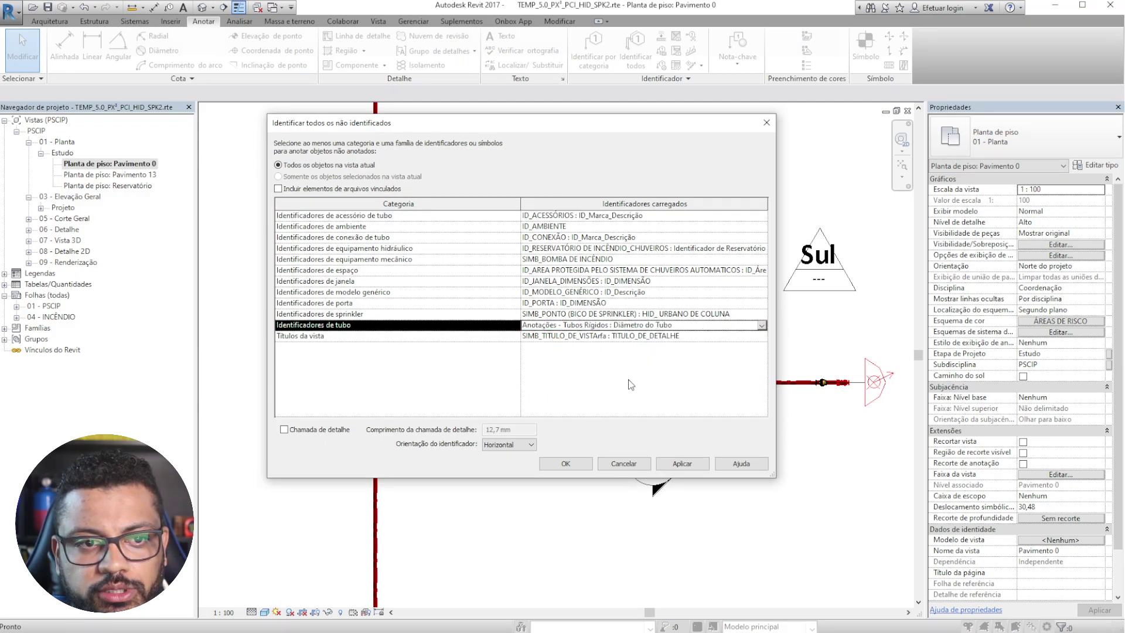
{"action": "left_click", "coordinate": [570, 464]}
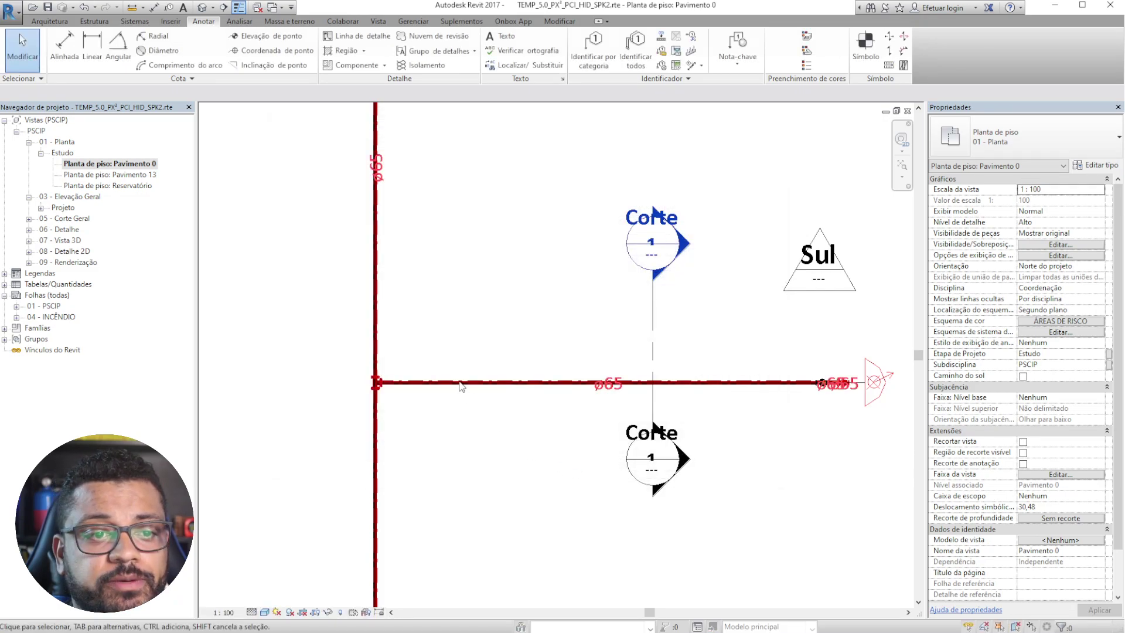
- Inspect the diameter tags on the pipes and set the Pavimento 0 plan's detail level to Baixo
{"action": "scroll", "coordinate": [472, 410], "scroll_direction": "down", "scroll_amount": 1}
{"action": "scroll", "coordinate": [352, 210], "scroll_direction": "up", "scroll_amount": 2}
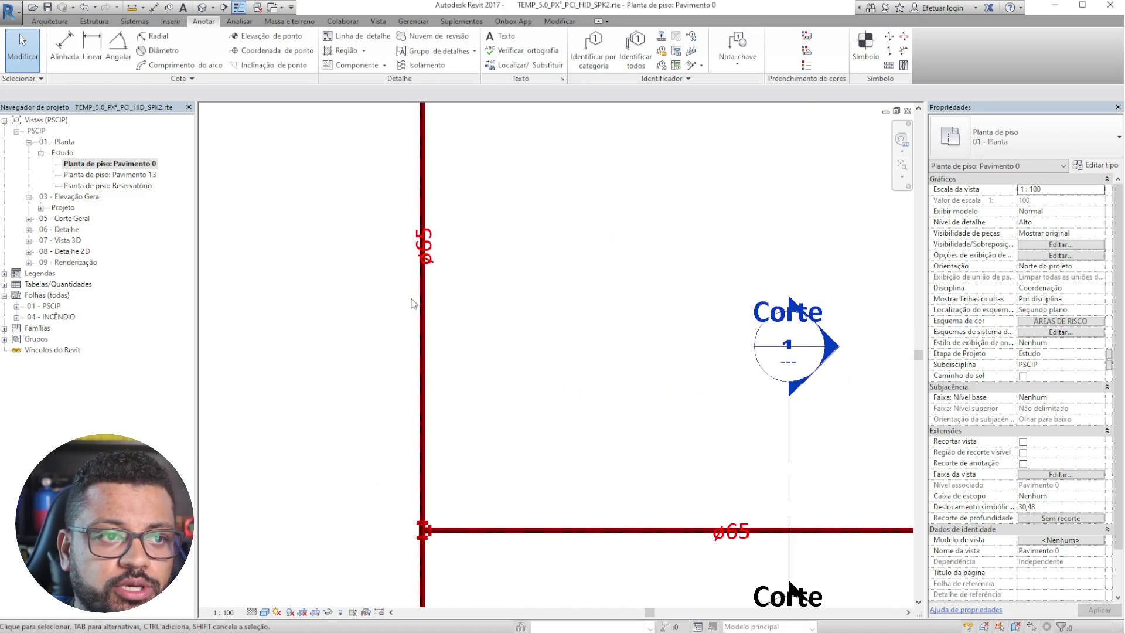
{"action": "scroll", "coordinate": [613, 252], "scroll_direction": "down", "scroll_amount": 2}
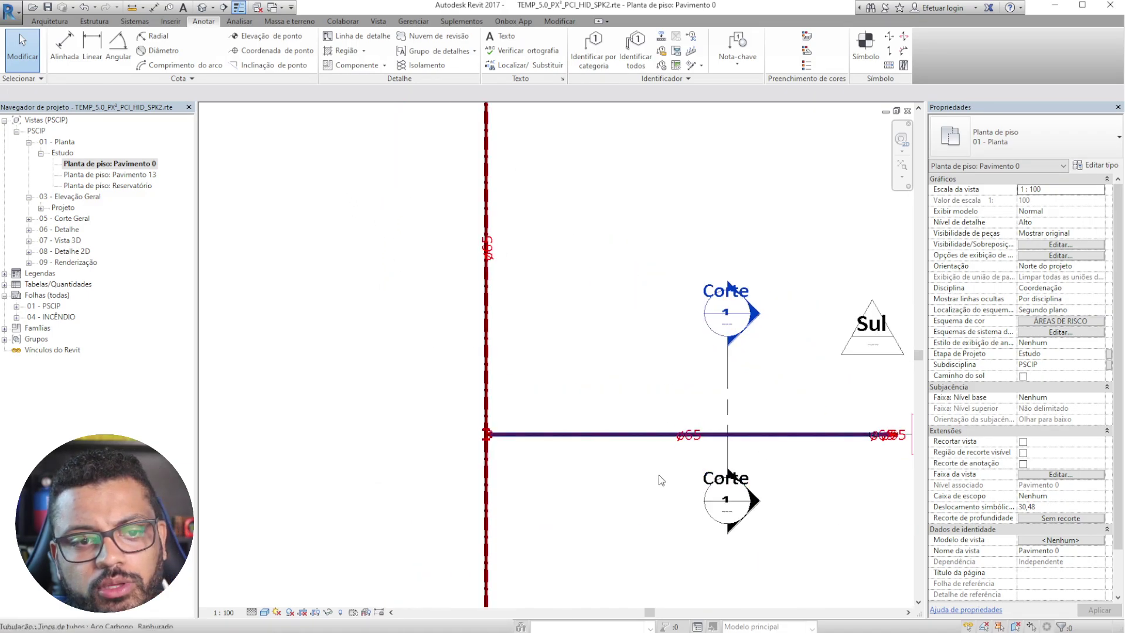
{"action": "left_click", "coordinate": [252, 613]}
{"action": "left_click", "coordinate": [254, 613]}
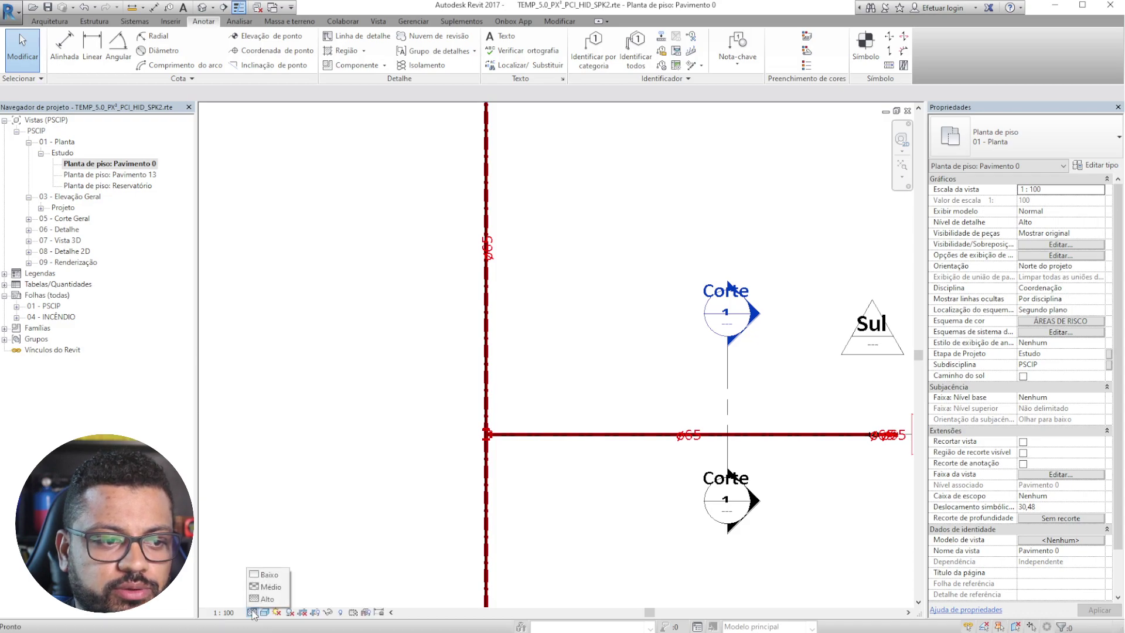
{"action": "left_click", "coordinate": [267, 576]}
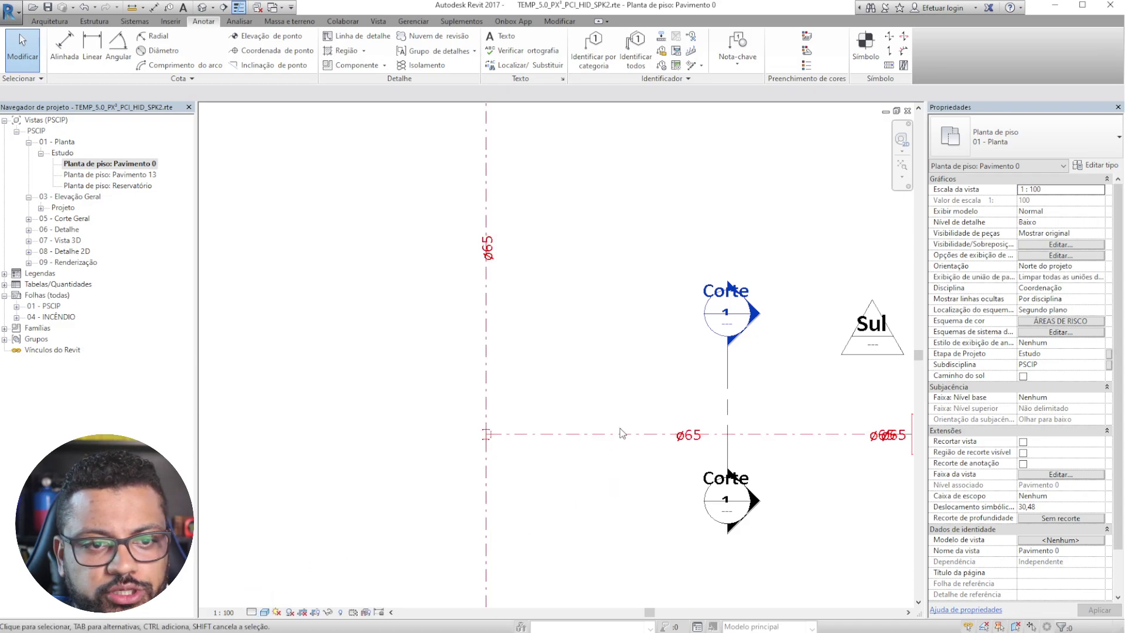
- Set the floor plan's view scale to 1:25 to make the diameter tags over the sprinkler grid legible
{"action": "scroll", "coordinate": [480, 240], "scroll_direction": "up", "scroll_amount": 3}
{"action": "scroll", "coordinate": [419, 226], "scroll_direction": "down", "scroll_amount": 3}
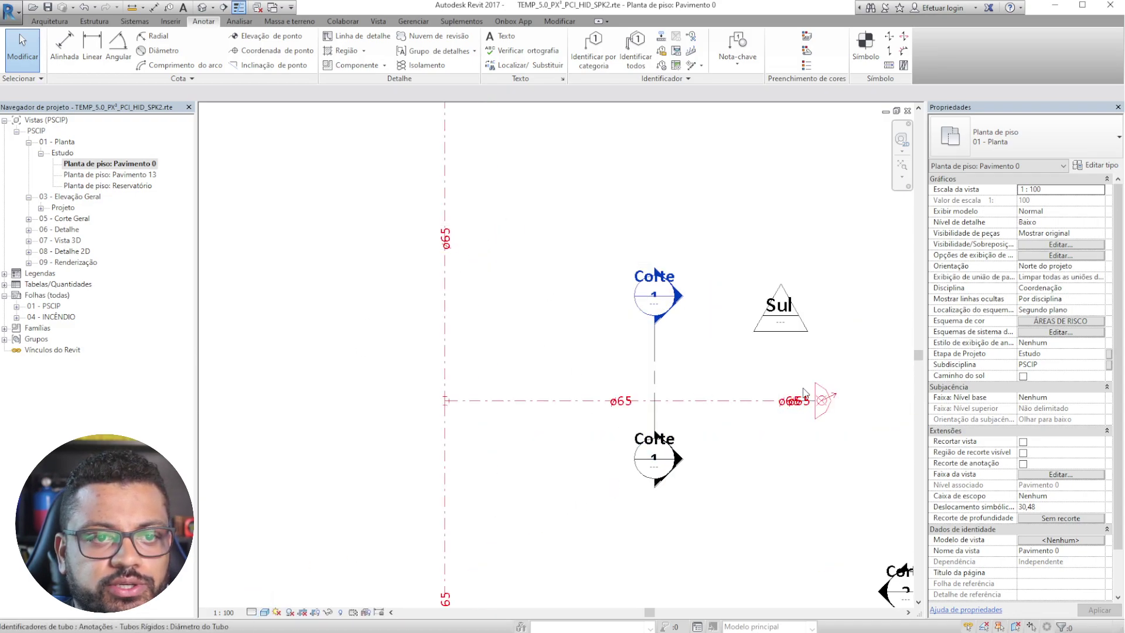
{"action": "middle_click_drag", "start_coordinate": [509, 465], "coordinate": [557, 256]}
{"action": "scroll", "coordinate": [429, 396], "scroll_direction": "down", "scroll_amount": 3}
{"action": "middle_click_drag", "start_coordinate": [753, 434], "coordinate": [510, 462]}
{"action": "middle_click_drag", "start_coordinate": [823, 317], "coordinate": [655, 344]}
{"action": "scroll", "coordinate": [591, 355], "scroll_direction": "up", "scroll_amount": 5}
{"action": "scroll", "coordinate": [377, 410], "scroll_direction": "up", "scroll_amount": 1}
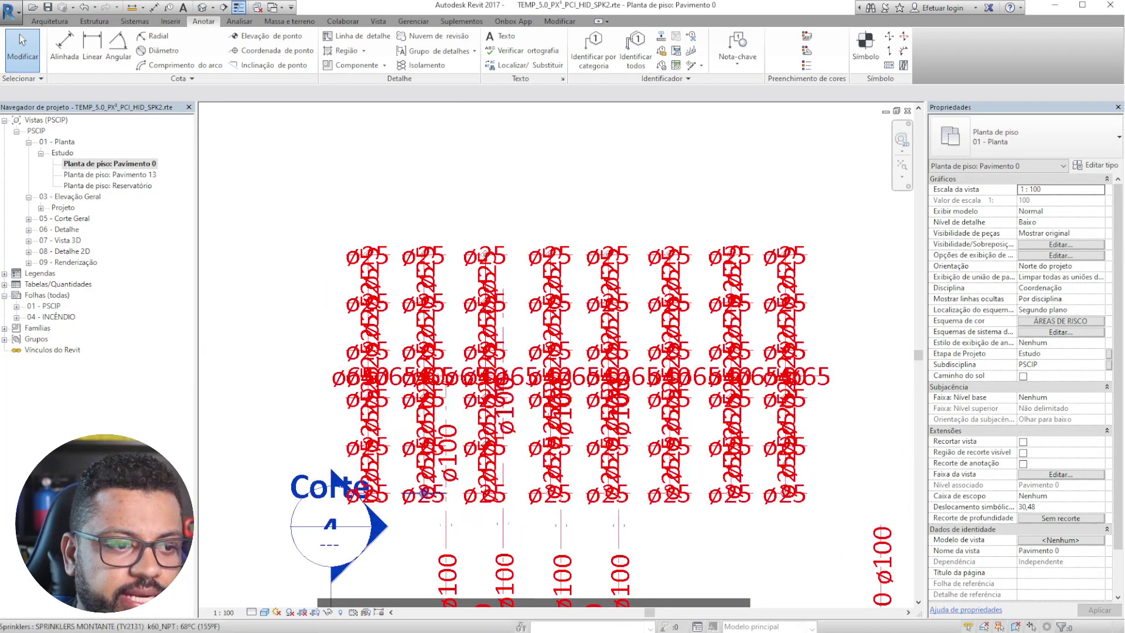
{"action": "left_click", "coordinate": [225, 612]}
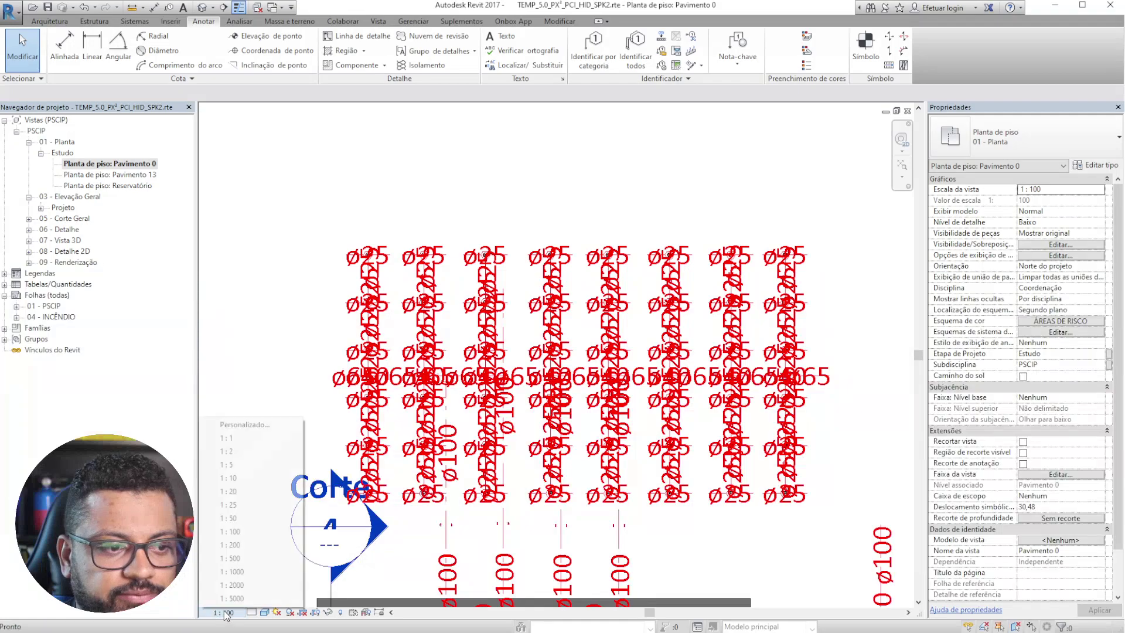
{"action": "left_click", "coordinate": [248, 505]}
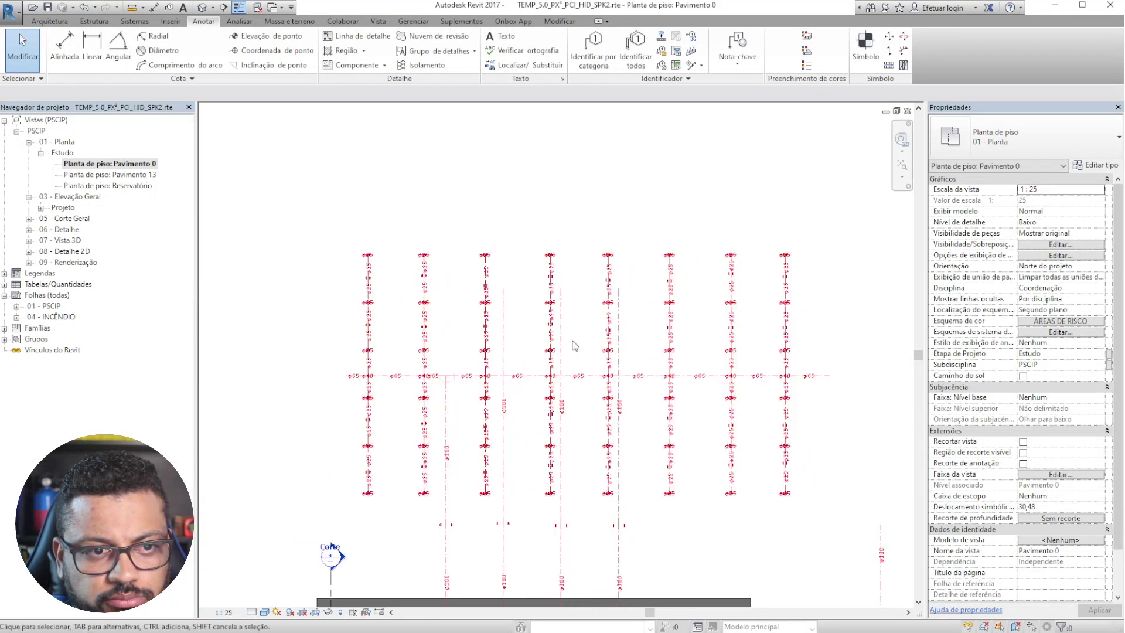
{"action": "scroll", "coordinate": [321, 295], "scroll_direction": "up", "scroll_amount": 4}
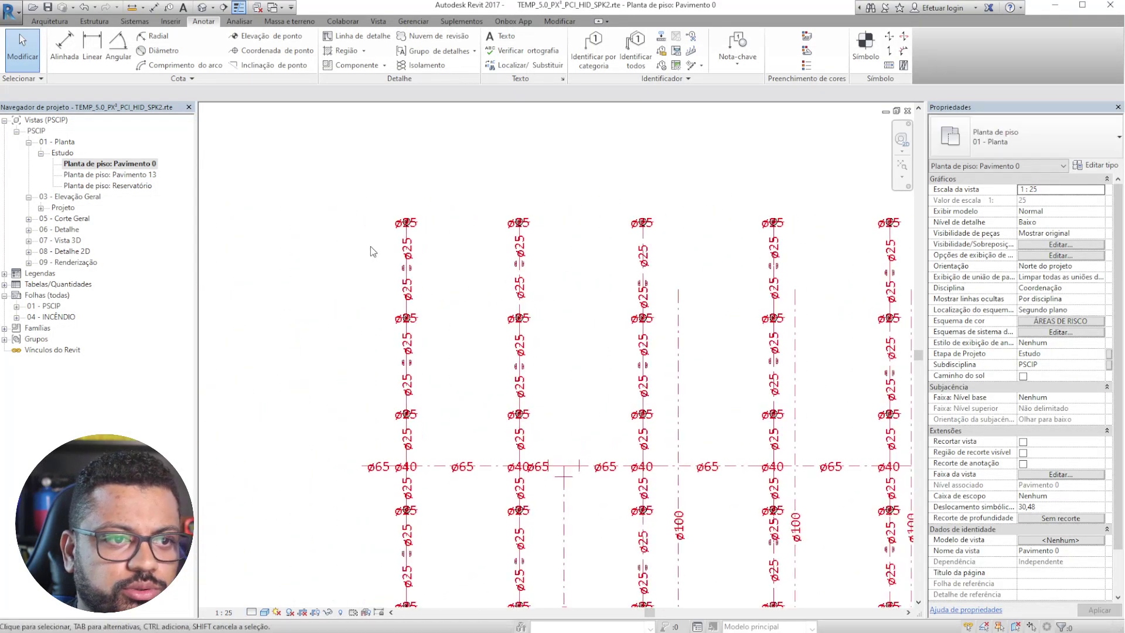
- Examine the pipe diameter tags across the sprinkler grid's branches and mains in the floor plan
{"action": "scroll", "coordinate": [374, 199], "scroll_direction": "down", "scroll_amount": 3}
{"action": "middle_click_drag", "start_coordinate": [818, 373], "coordinate": [573, 313]}
{"action": "scroll", "coordinate": [629, 335], "scroll_direction": "up", "scroll_amount": 2}
{"action": "scroll", "coordinate": [626, 336], "scroll_direction": "up", "scroll_amount": 3}
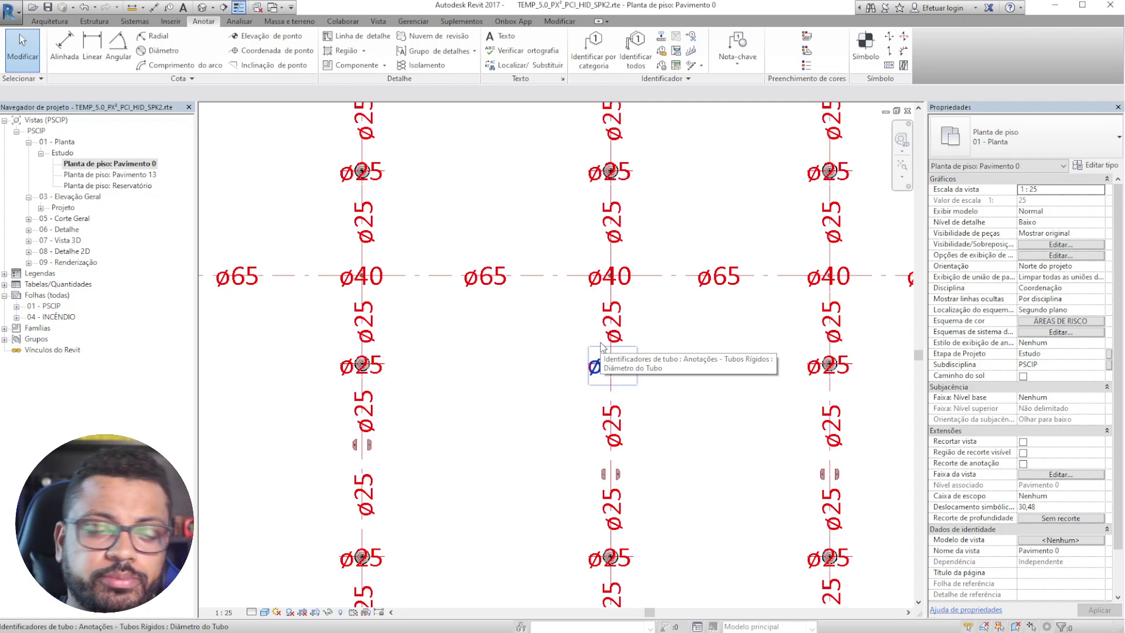
{"action": "scroll", "coordinate": [598, 334], "scroll_direction": "down", "scroll_amount": 5}
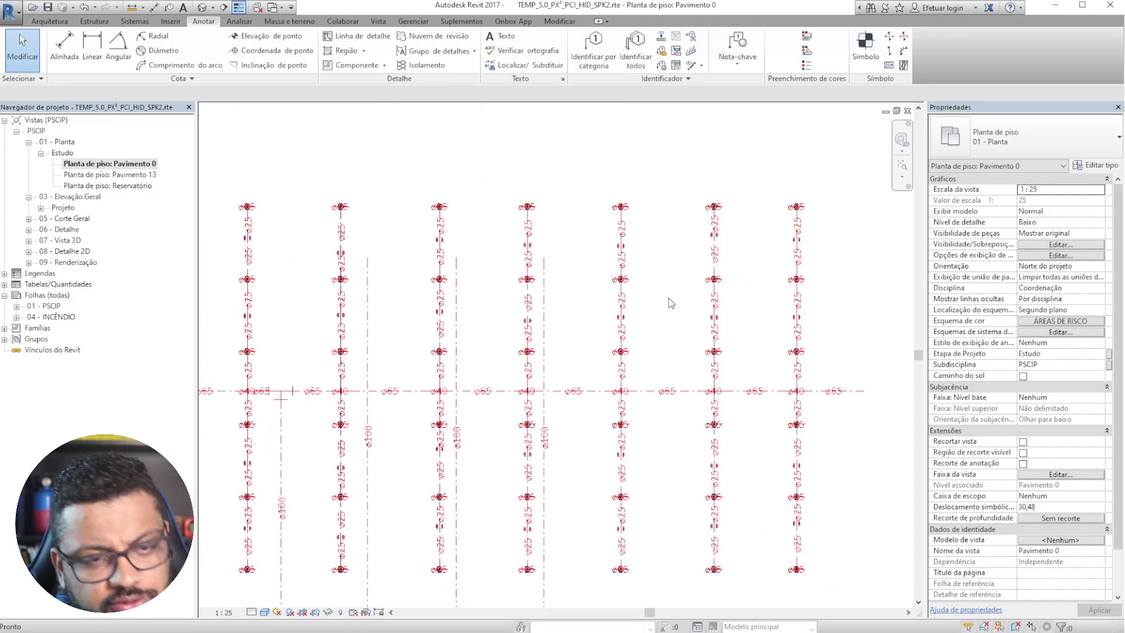
{"action": "scroll", "coordinate": [711, 405], "scroll_direction": "down", "scroll_amount": 2}
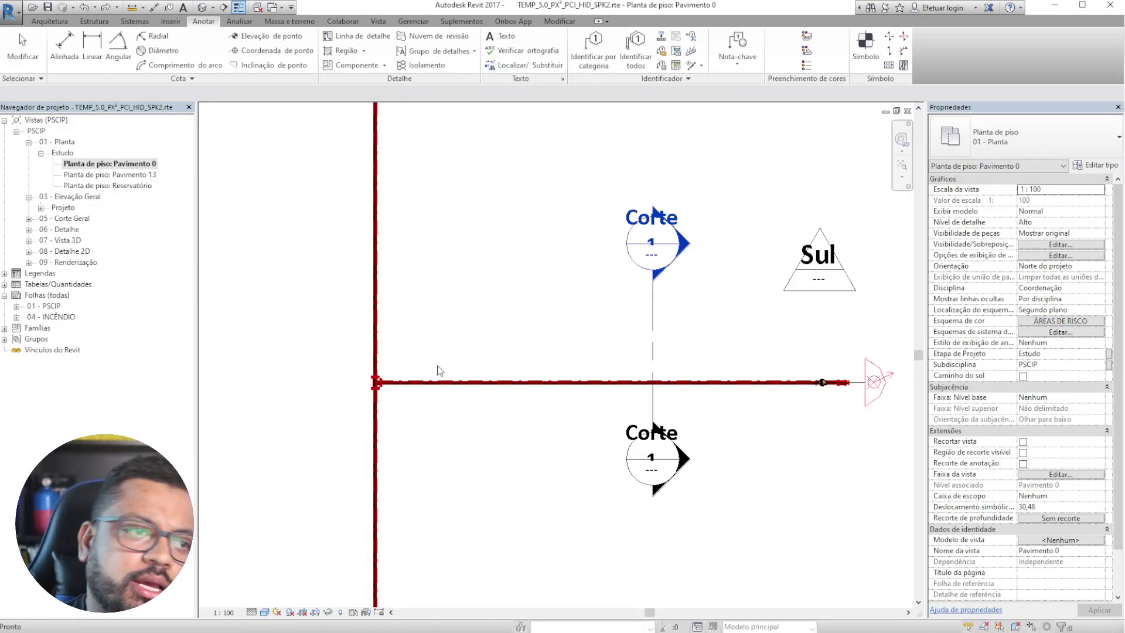
- Set the Pavimento 0 plan's detail level to Baixo for the sprinkler grid above the pump room
{"action": "scroll", "coordinate": [428, 279], "scroll_direction": "down", "scroll_amount": 4}
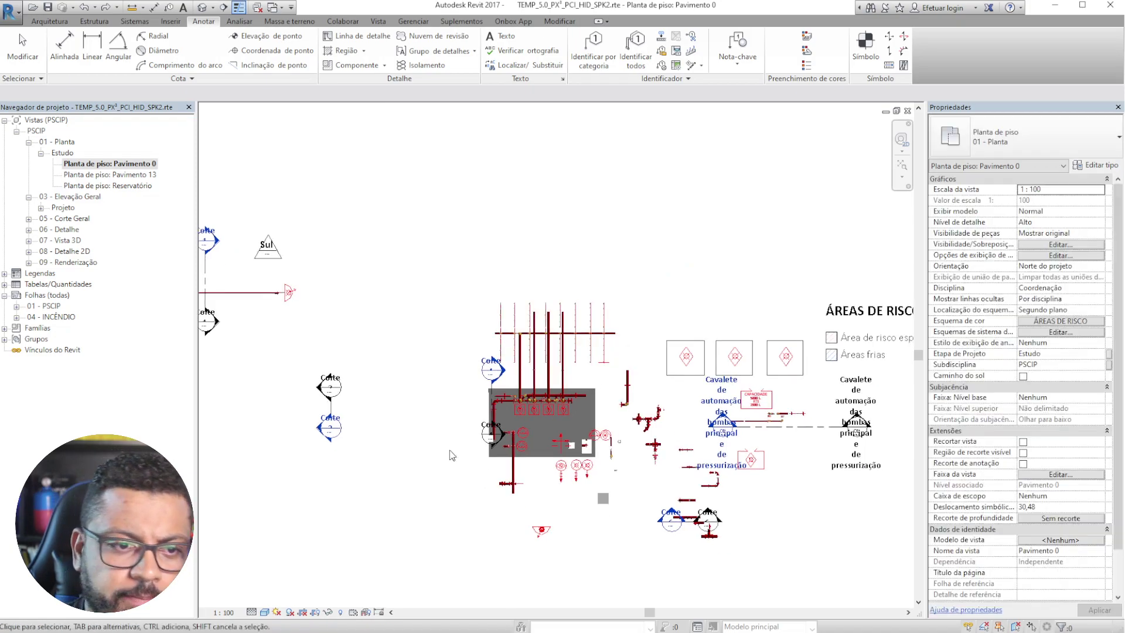
{"action": "scroll", "coordinate": [450, 412], "scroll_direction": "up", "scroll_amount": 2}
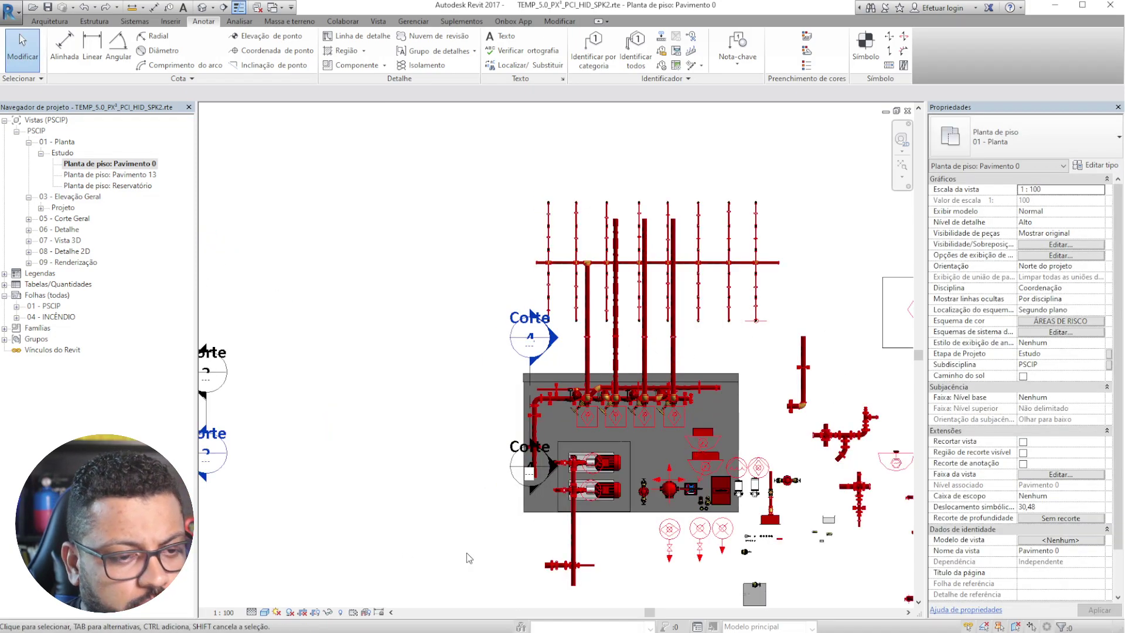
{"action": "scroll", "coordinate": [604, 291], "scroll_direction": "up", "scroll_amount": 3}
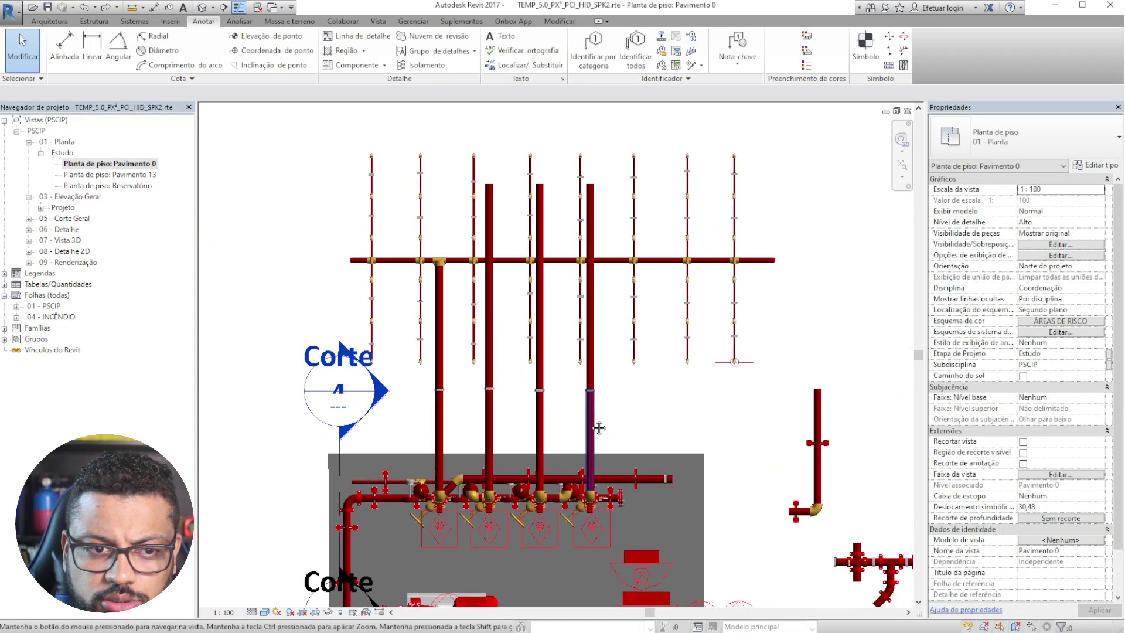
{"action": "scroll", "coordinate": [495, 228], "scroll_direction": "up", "scroll_amount": 2}
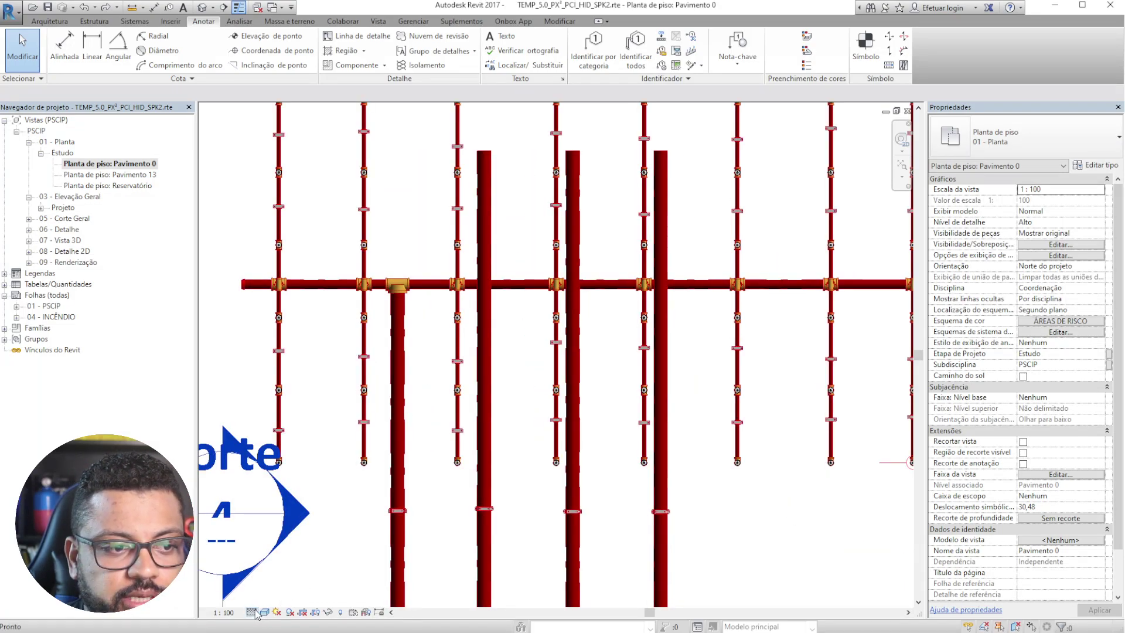
{"action": "left_click", "coordinate": [252, 612]}
{"action": "left_click", "coordinate": [269, 575]}
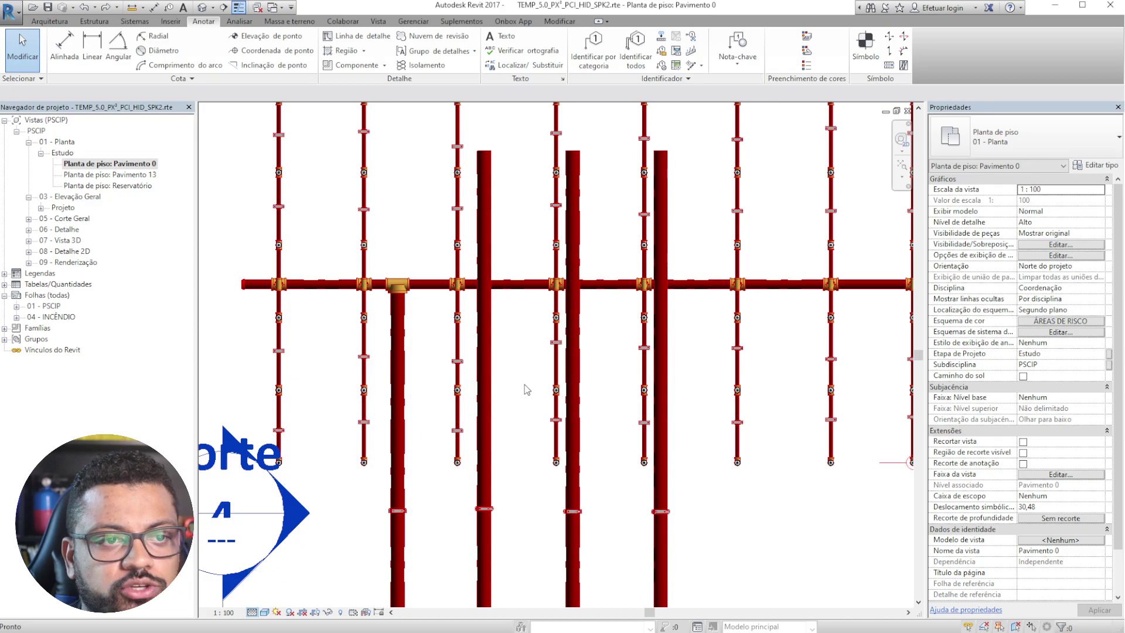
- Examine the symbolic representation of the sprinklers and the row of alarm valves in the Pavimento 0 plan
{"action": "middle_click_drag", "start_coordinate": [532, 320], "coordinate": [457, 463]}
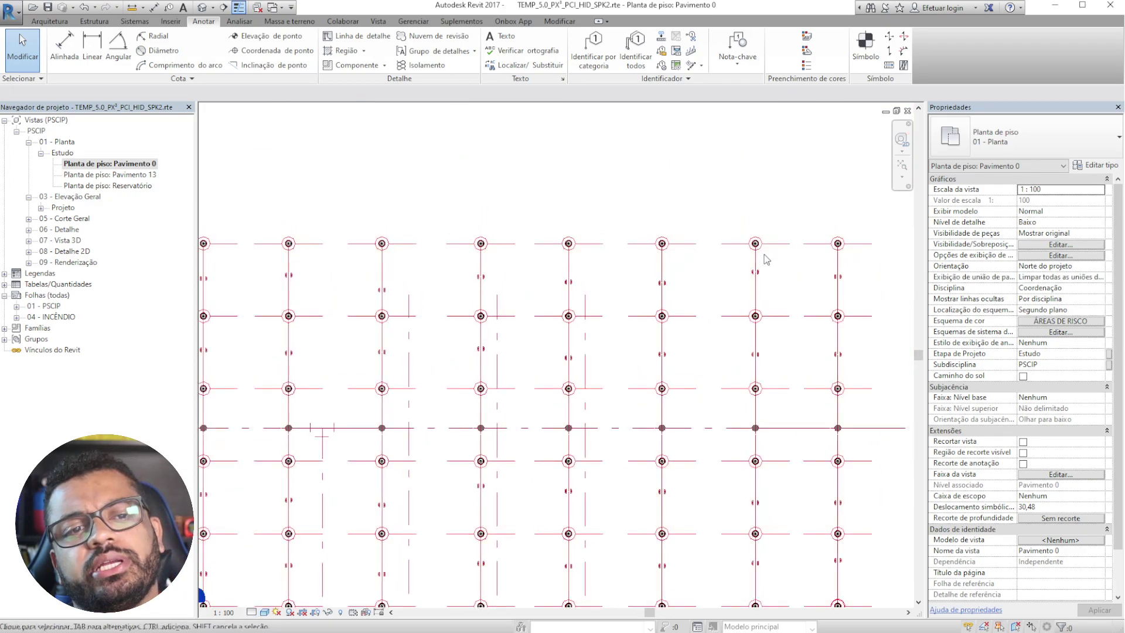
{"action": "scroll", "coordinate": [765, 261], "scroll_direction": "up", "scroll_amount": 2}
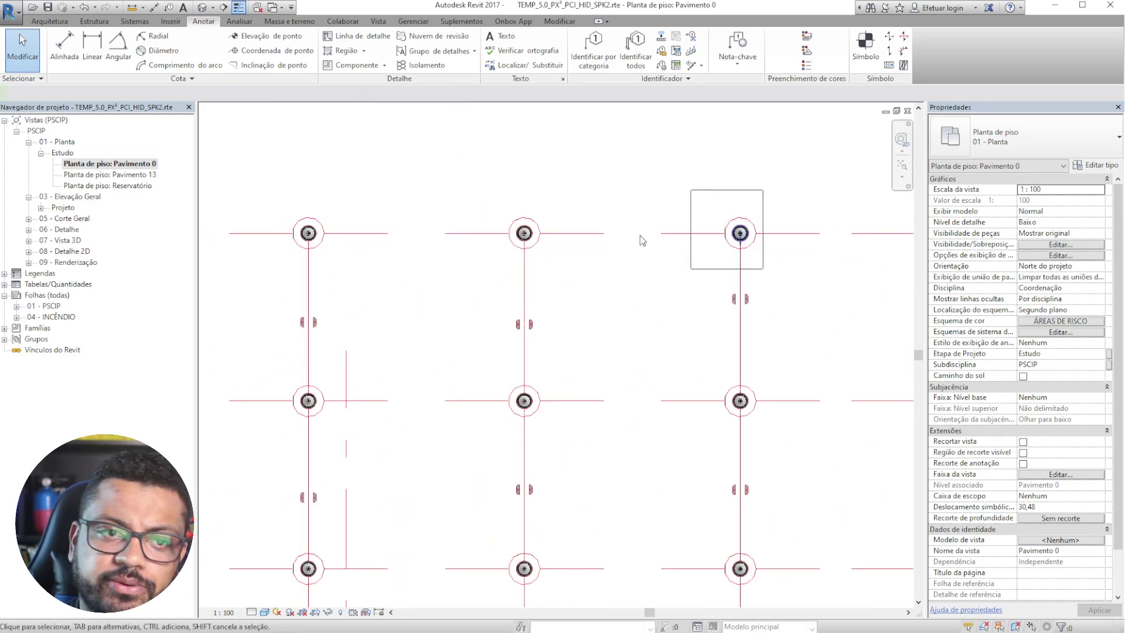
{"action": "scroll", "coordinate": [678, 288], "scroll_direction": "down", "scroll_amount": 2}
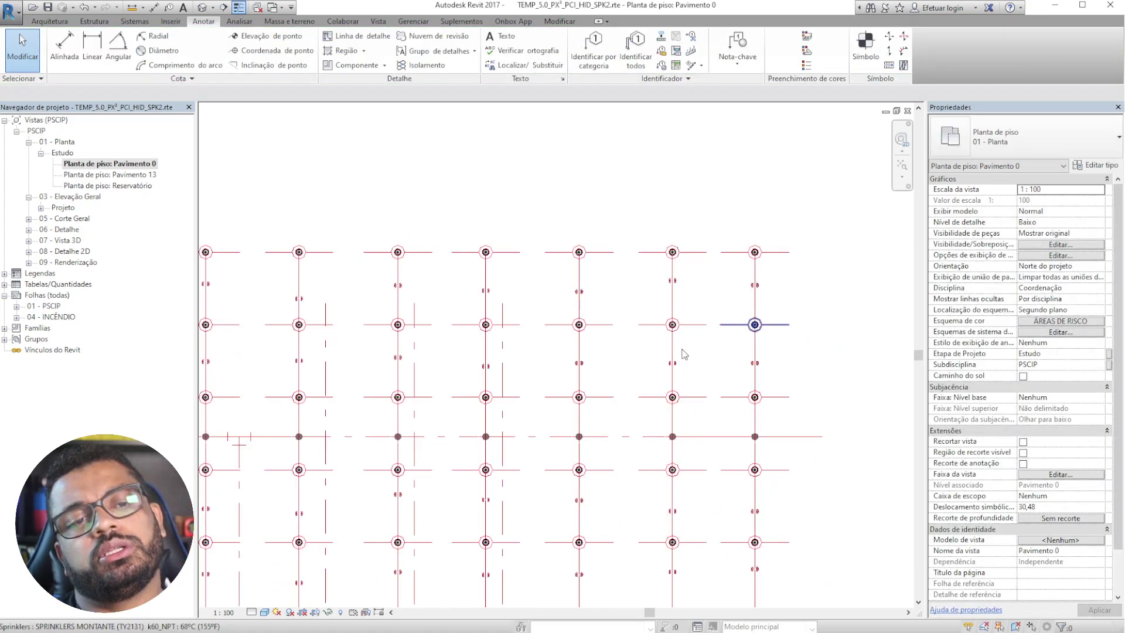
{"action": "middle_click_drag", "start_coordinate": [688, 343], "coordinate": [786, 199]}
{"action": "scroll", "coordinate": [527, 367], "scroll_direction": "down", "scroll_amount": 2}
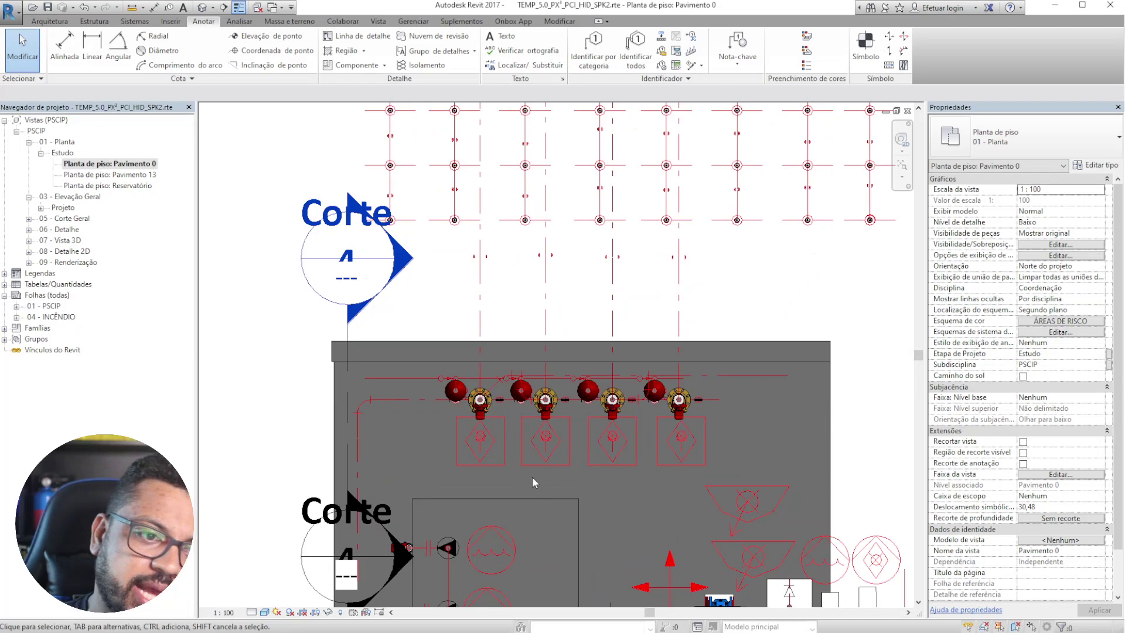
{"action": "scroll", "coordinate": [535, 478], "scroll_direction": "up", "scroll_amount": 1}
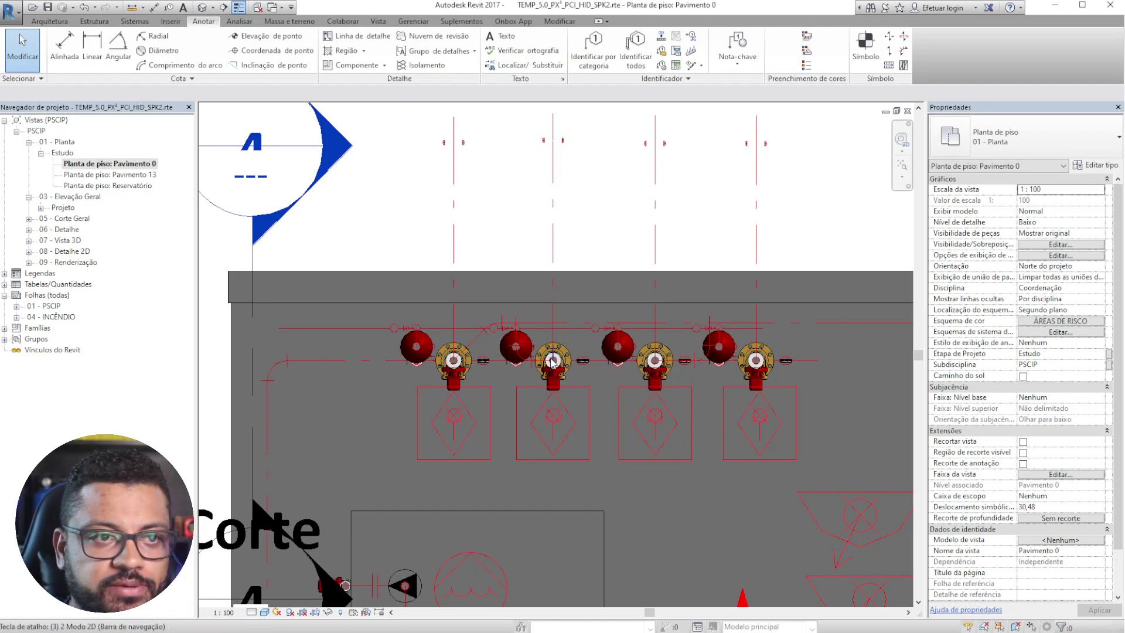
- Switch to the {3D} view and bring up the riser and alarm valve assemblies along the pump room wall
{"action": "key", "text": "ctrl+Tab"}
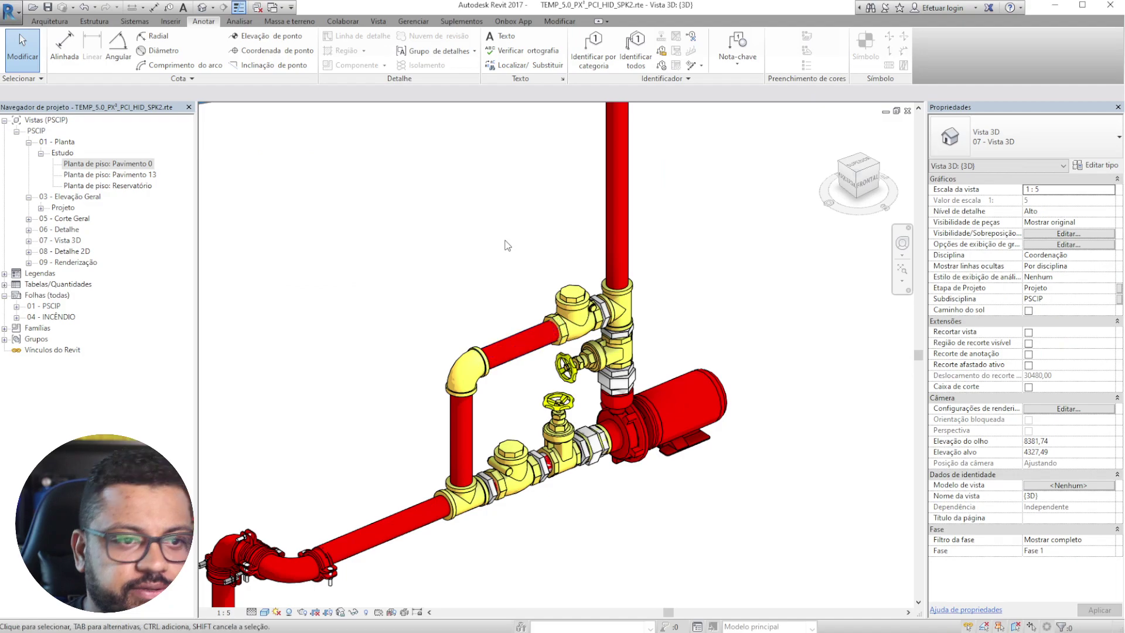
{"action": "scroll", "coordinate": [507, 245], "scroll_direction": "down", "scroll_amount": 10}
{"action": "scroll", "coordinate": [608, 314], "scroll_direction": "up", "scroll_amount": 8}
{"action": "scroll", "coordinate": [547, 454], "scroll_direction": "up", "scroll_amount": 5}
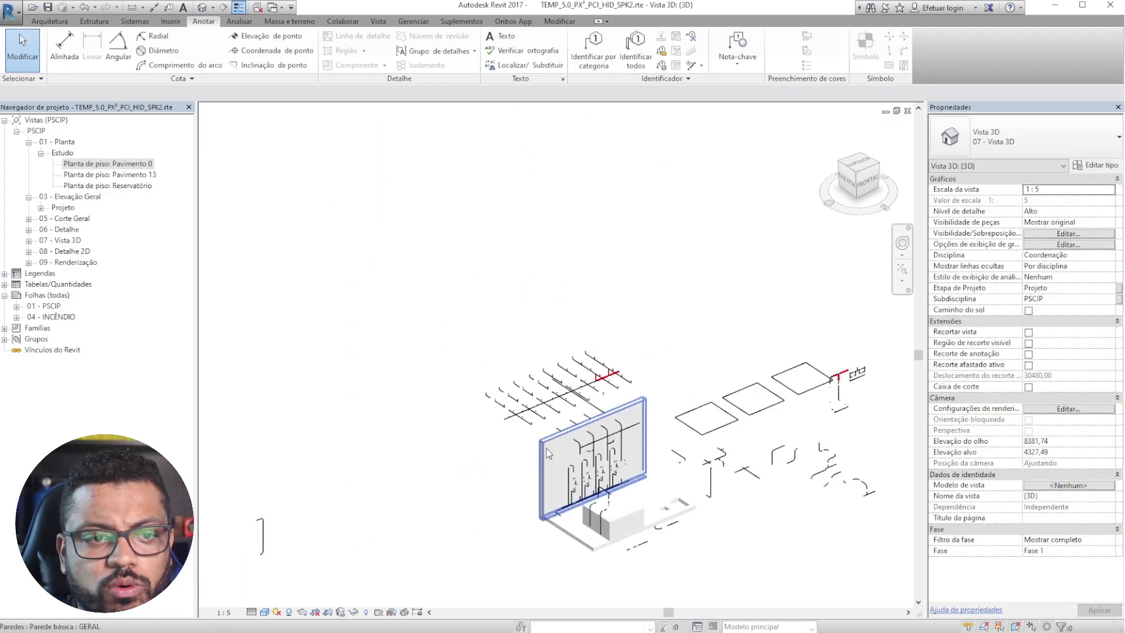
{"action": "scroll", "coordinate": [601, 492], "scroll_direction": "up", "scroll_amount": 4}
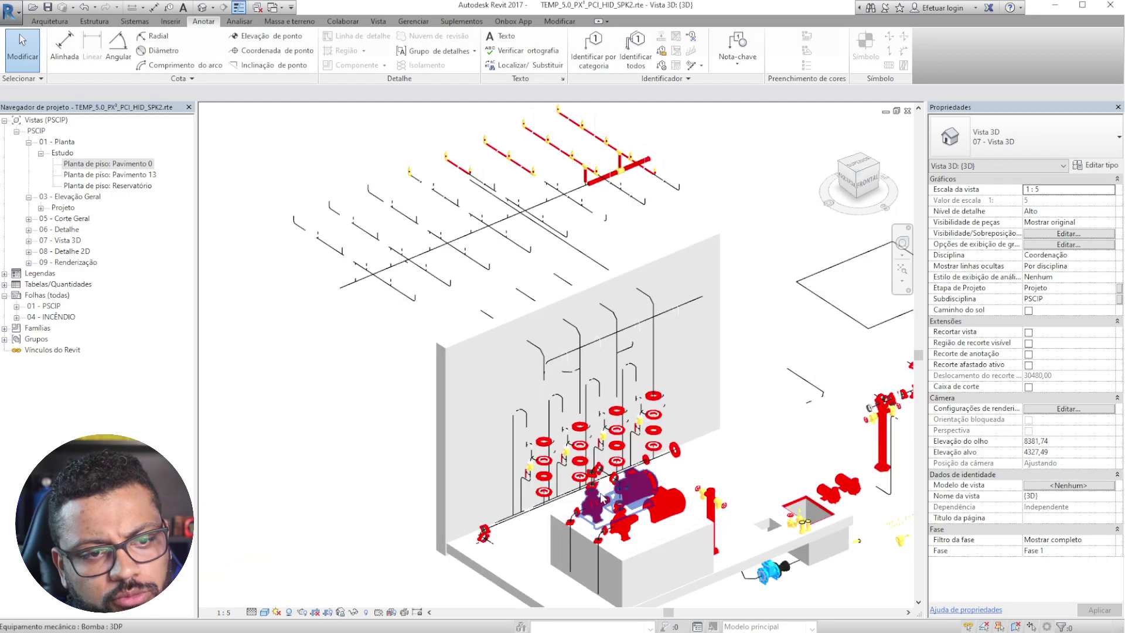
{"action": "scroll", "coordinate": [515, 438], "scroll_direction": "up", "scroll_amount": 6}
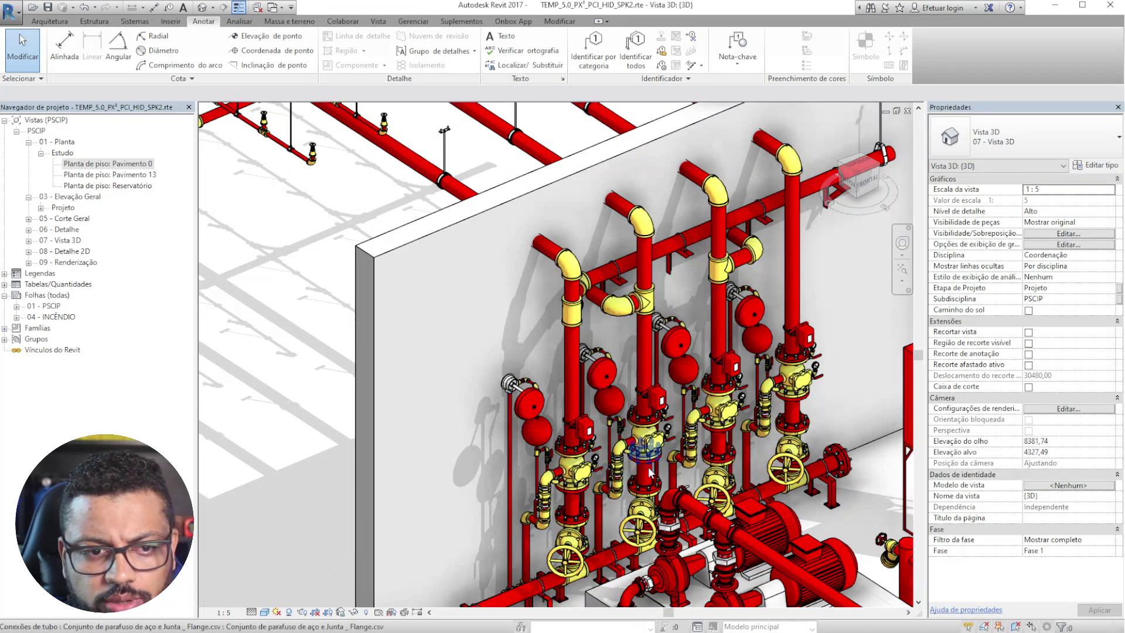
- Inspect the properties of the PCI_VALVULA_VGA alarm valve on the first riser
{"action": "scroll", "coordinate": [648, 467], "scroll_direction": "up", "scroll_amount": 3}
{"action": "middle_click_drag", "start_coordinate": [642, 467], "coordinate": [496, 361]}
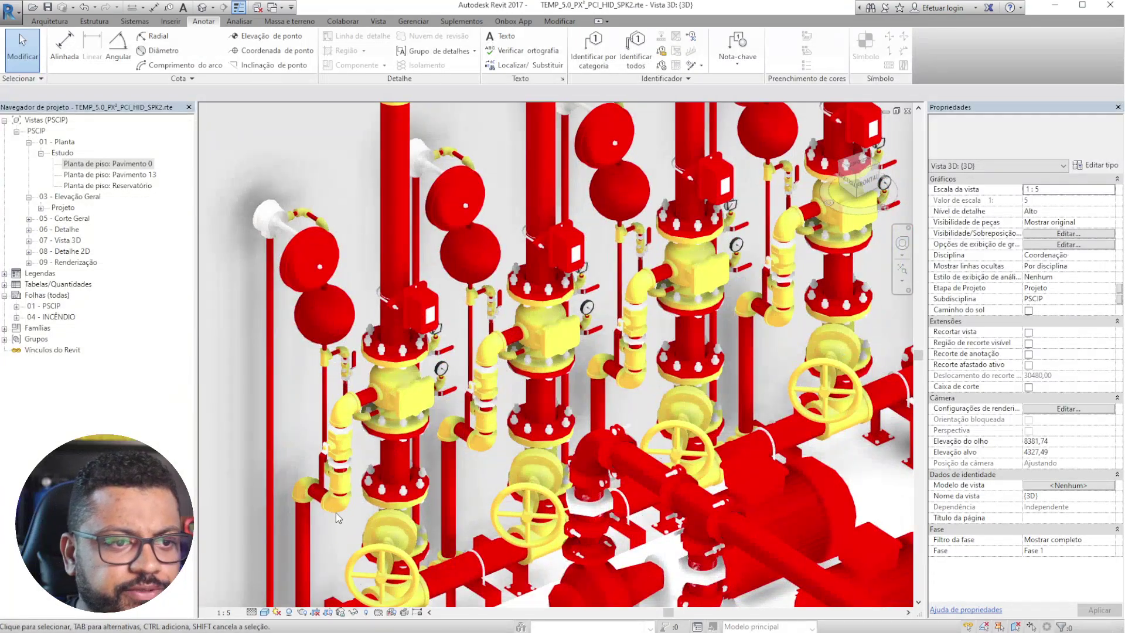
{"action": "scroll", "coordinate": [335, 512], "scroll_direction": "up", "scroll_amount": 1}
{"action": "scroll", "coordinate": [356, 368], "scroll_direction": "up", "scroll_amount": 4}
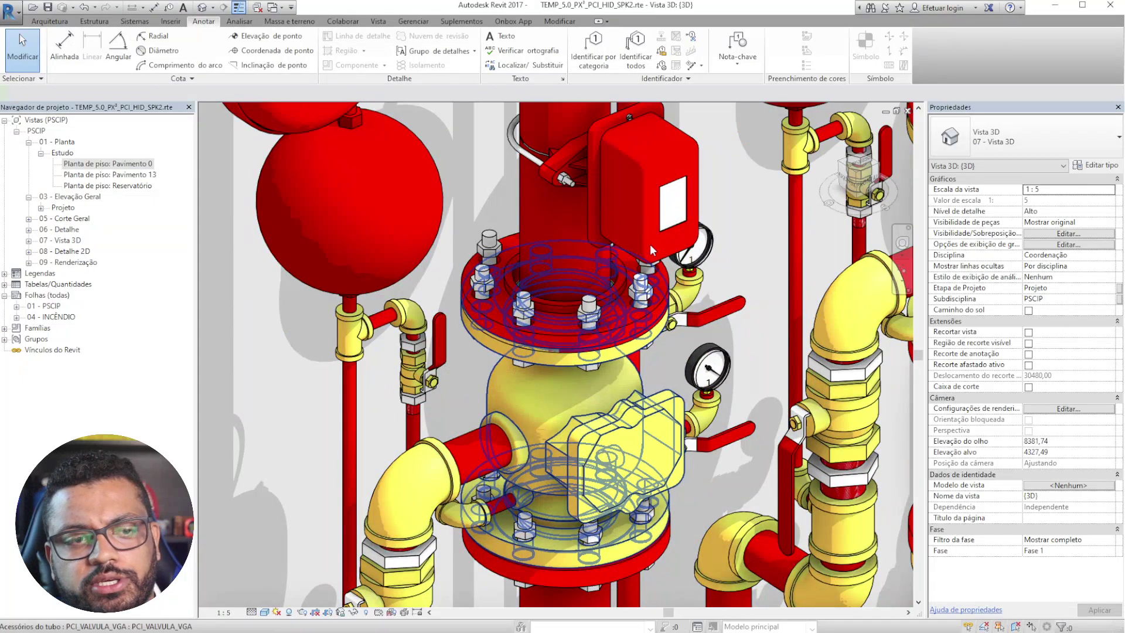
{"action": "left_click", "coordinate": [645, 264]}
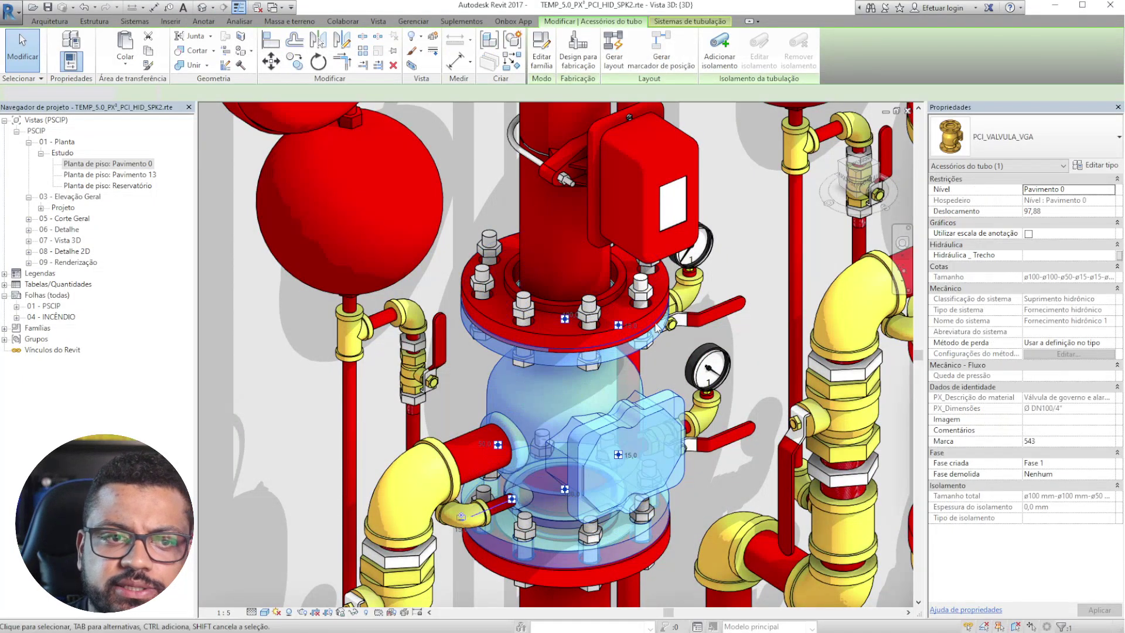
{"action": "key", "text": "Escape"}
- Examine the first riser's flanged joint, with its bolt set and gasket, above the alarm valve
{"action": "scroll", "coordinate": [637, 305], "scroll_direction": "down", "scroll_amount": 6}
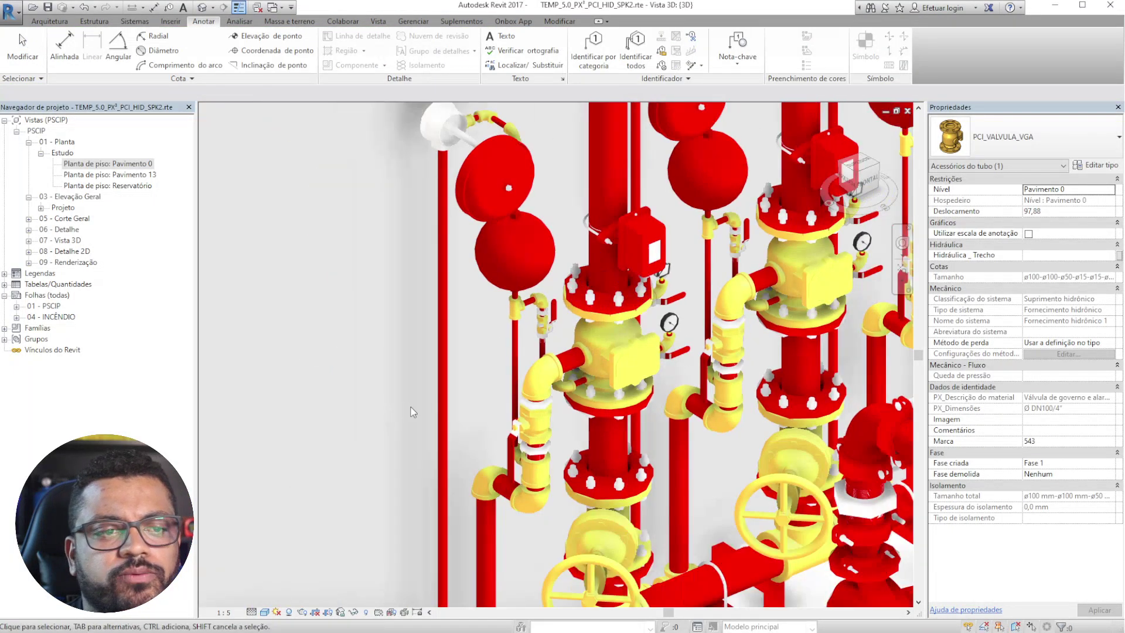
{"action": "scroll", "coordinate": [647, 275], "scroll_direction": "down", "scroll_amount": 2}
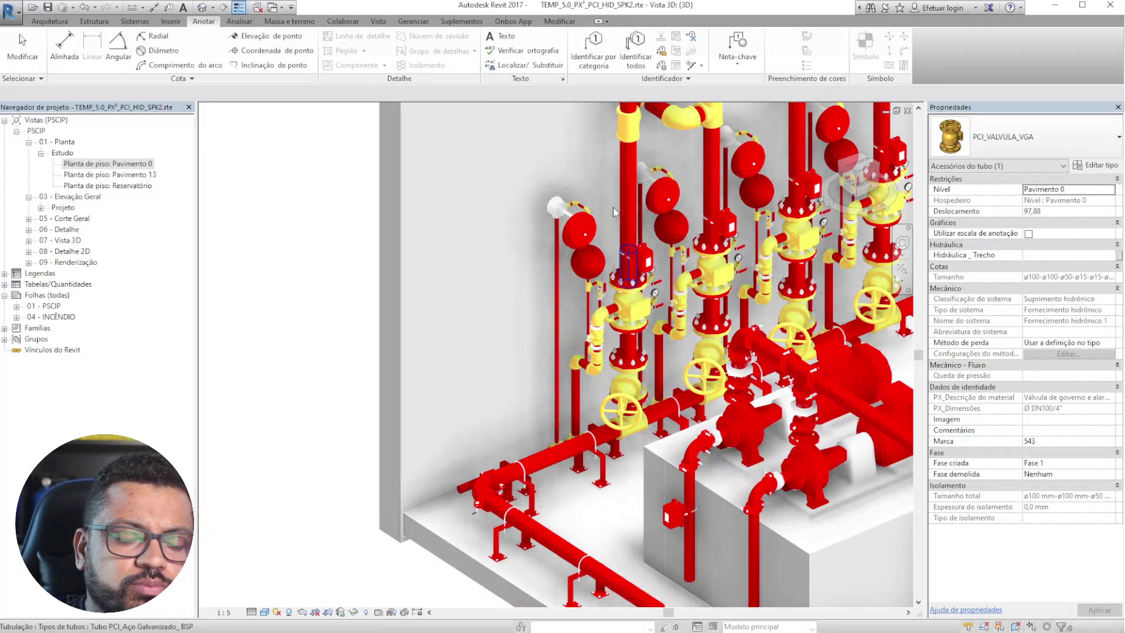
{"action": "scroll", "coordinate": [639, 290], "scroll_direction": "down", "scroll_amount": 1}
{"action": "scroll", "coordinate": [644, 297], "scroll_direction": "up", "scroll_amount": 5}
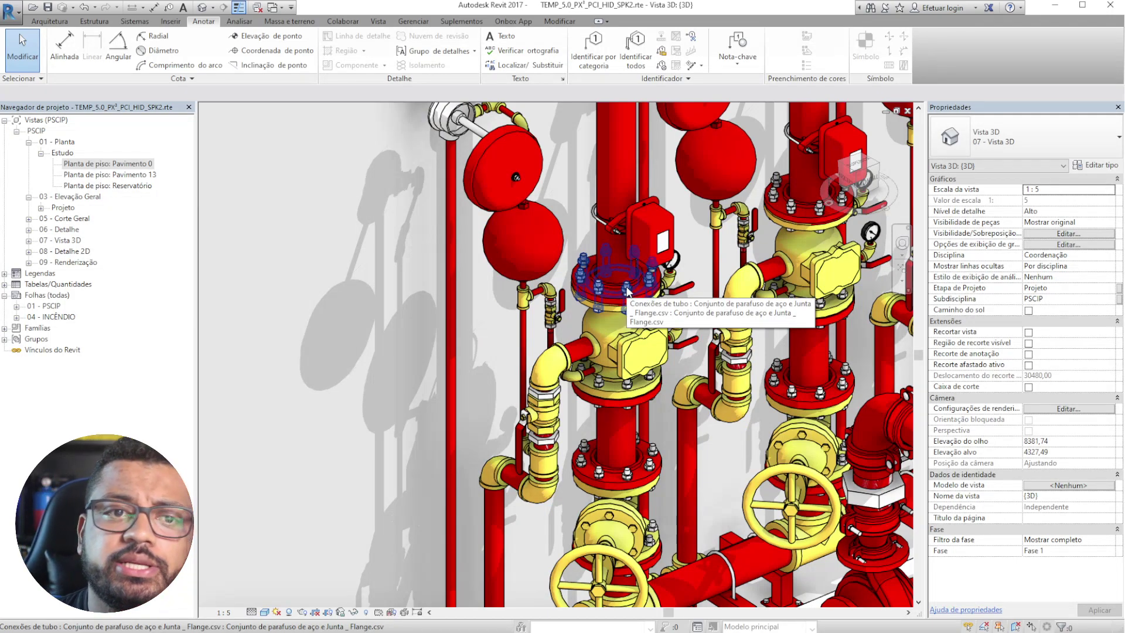
{"action": "middle_click_drag", "start_coordinate": [628, 291], "coordinate": [614, 448]}
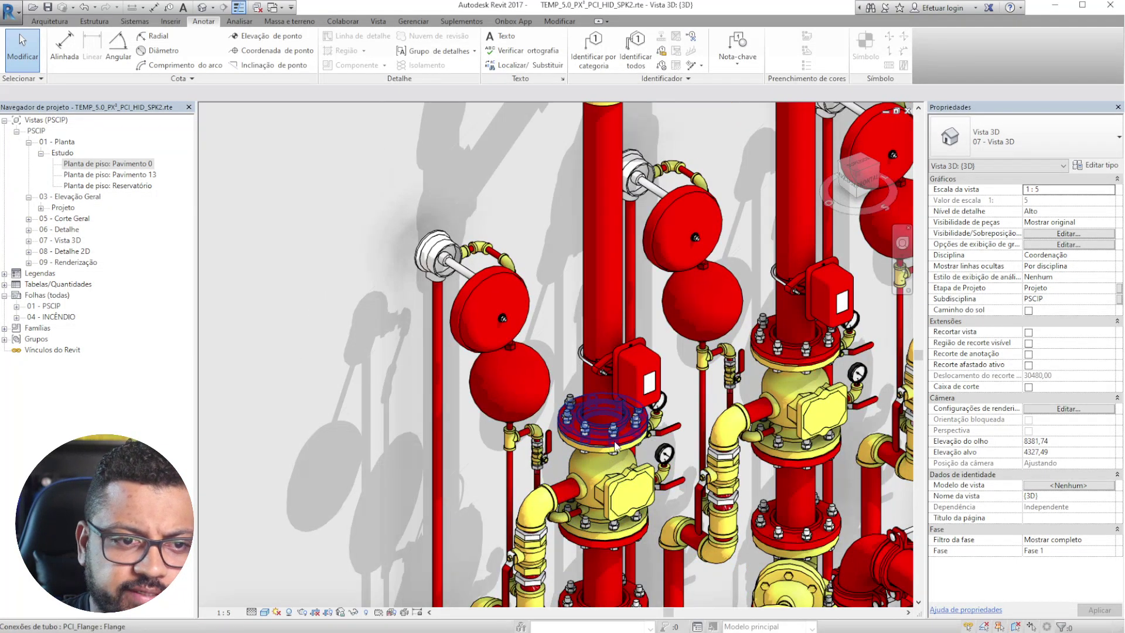
{"action": "scroll", "coordinate": [614, 448], "scroll_direction": "up", "scroll_amount": 3}
{"action": "scroll", "coordinate": [604, 457], "scroll_direction": "down", "scroll_amount": 4}
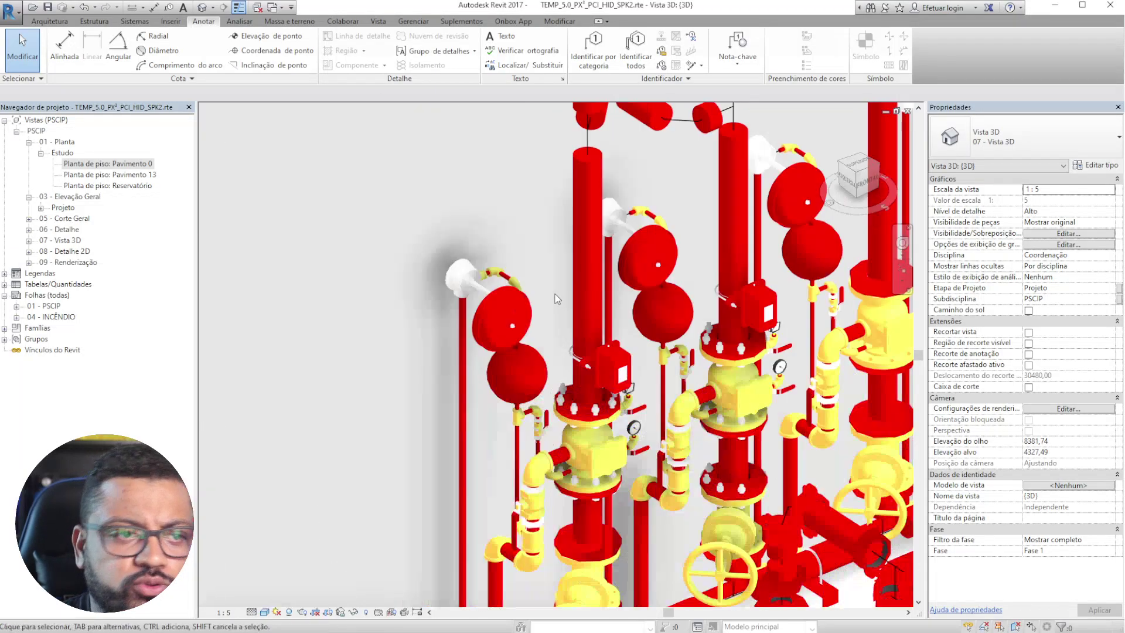
{"action": "scroll", "coordinate": [588, 428], "scroll_direction": "up", "scroll_amount": 1}
{"action": "scroll", "coordinate": [588, 428], "scroll_direction": "up", "scroll_amount": 2}
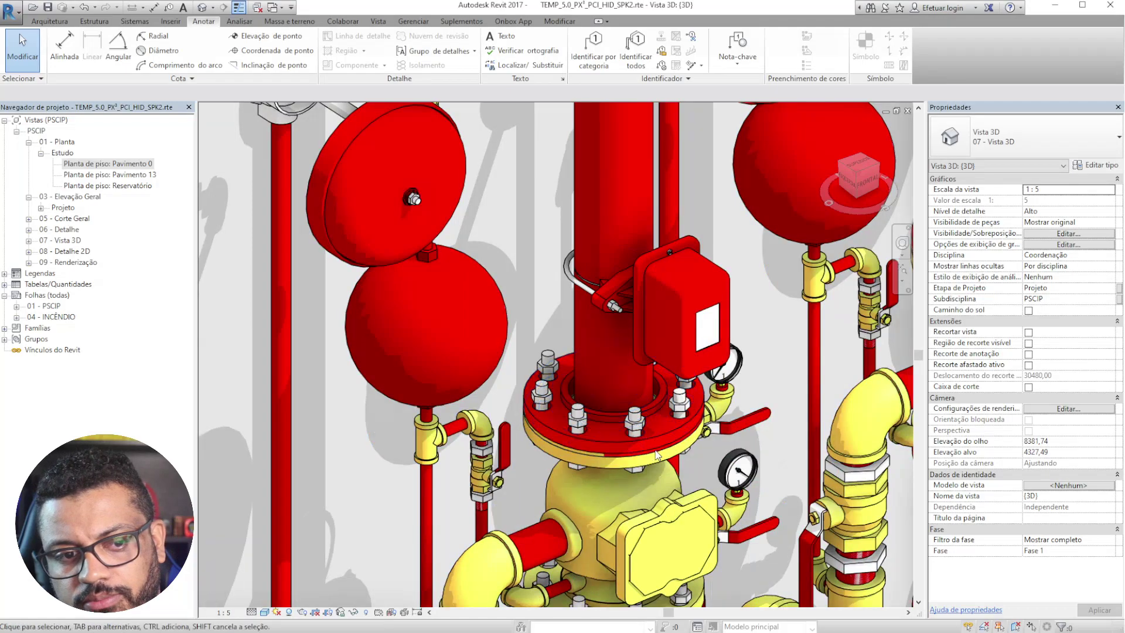
{"action": "scroll", "coordinate": [657, 454], "scroll_direction": "up", "scroll_amount": 2}
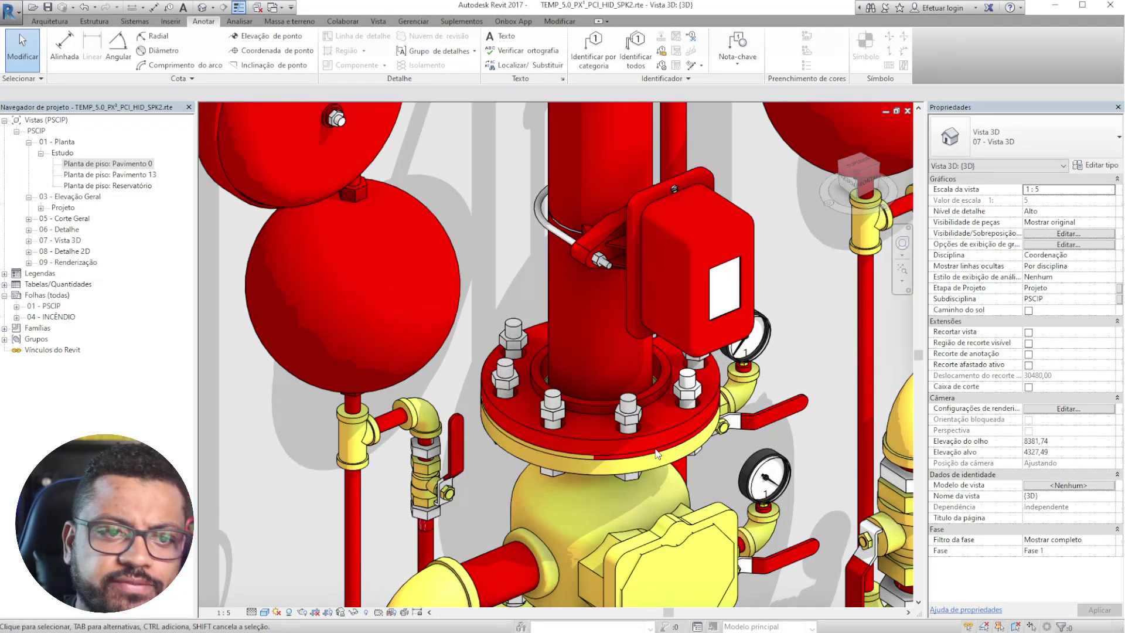
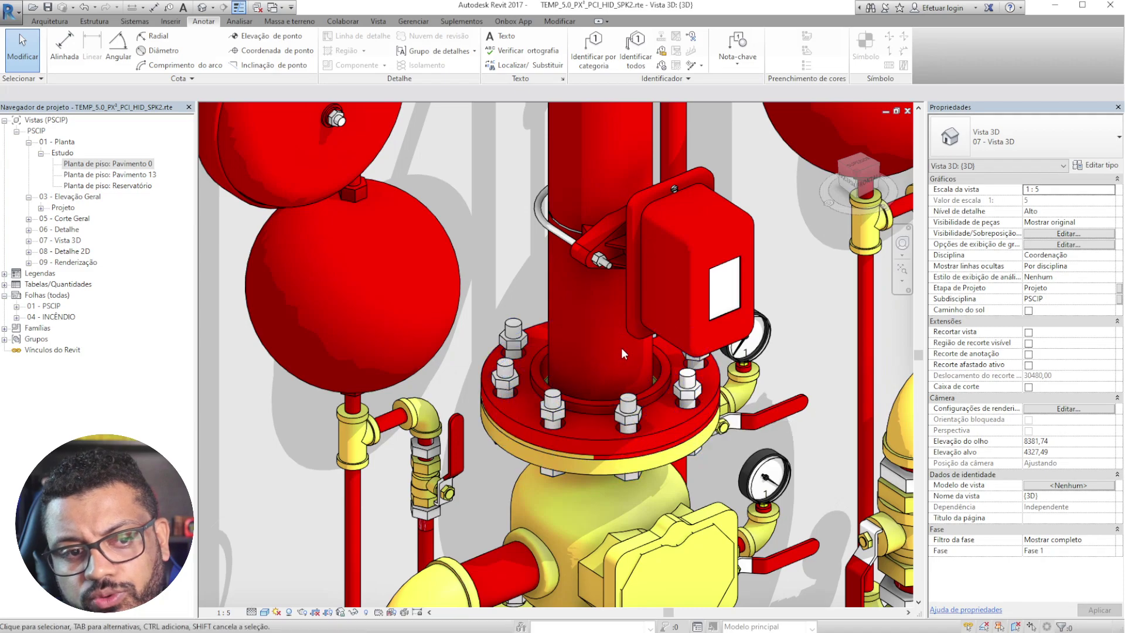
- Draw a horizontal 100 mm Tubo PCI_Aço Galvanizado_BSP pipe about 116 cm long in the open area beside the wall, at offset 145,95 cm
{"action": "scroll", "coordinate": [621, 347], "scroll_direction": "down", "scroll_amount": 10}
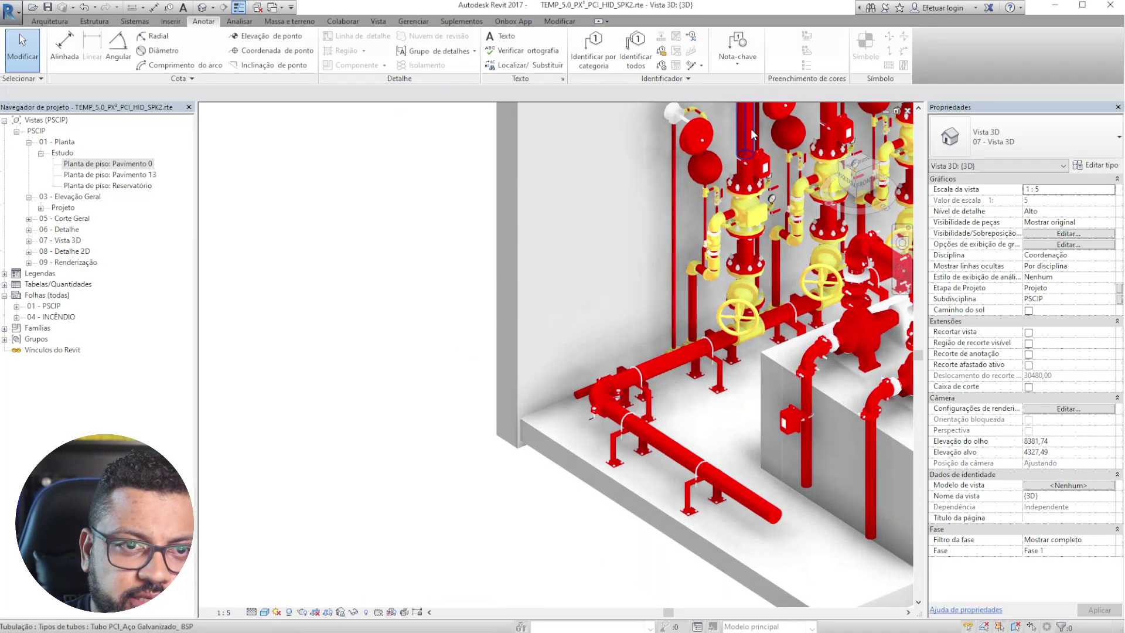
{"action": "left_click", "coordinate": [750, 129]}
{"action": "key", "text": "c"}
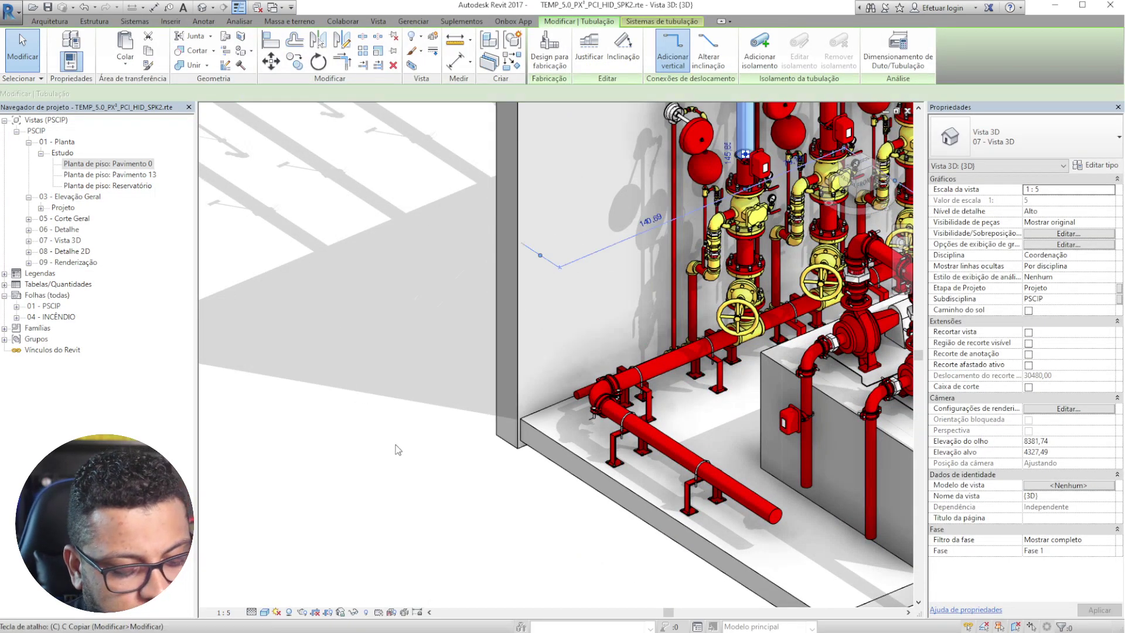
{"action": "key", "text": "s"}
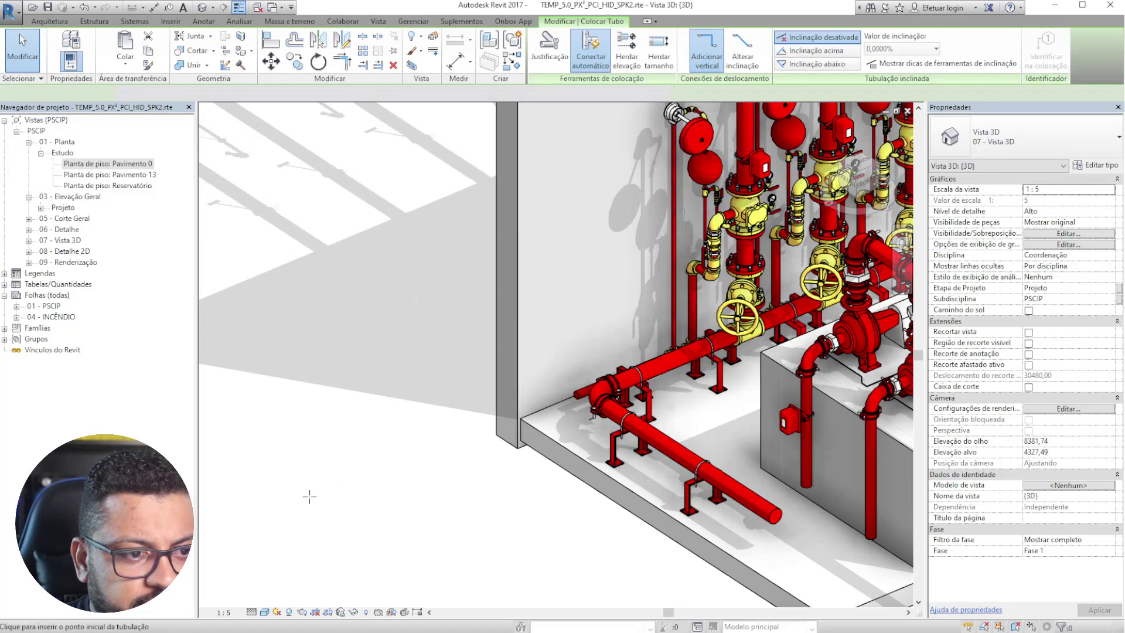
{"action": "left_click", "coordinate": [312, 497]}
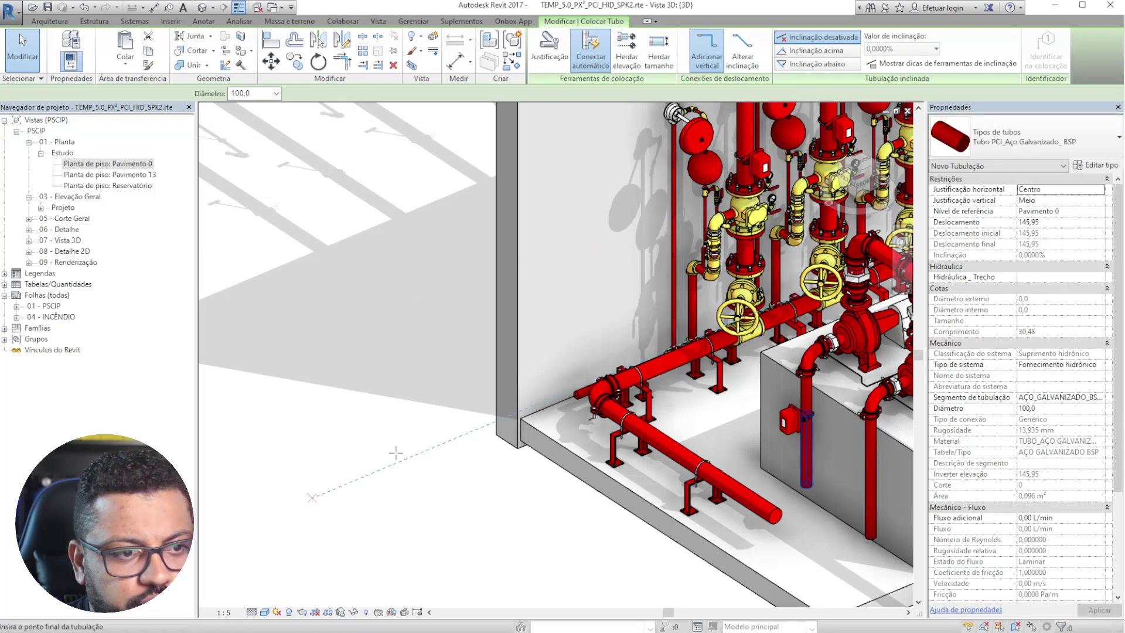
{"action": "left_click", "coordinate": [463, 434]}
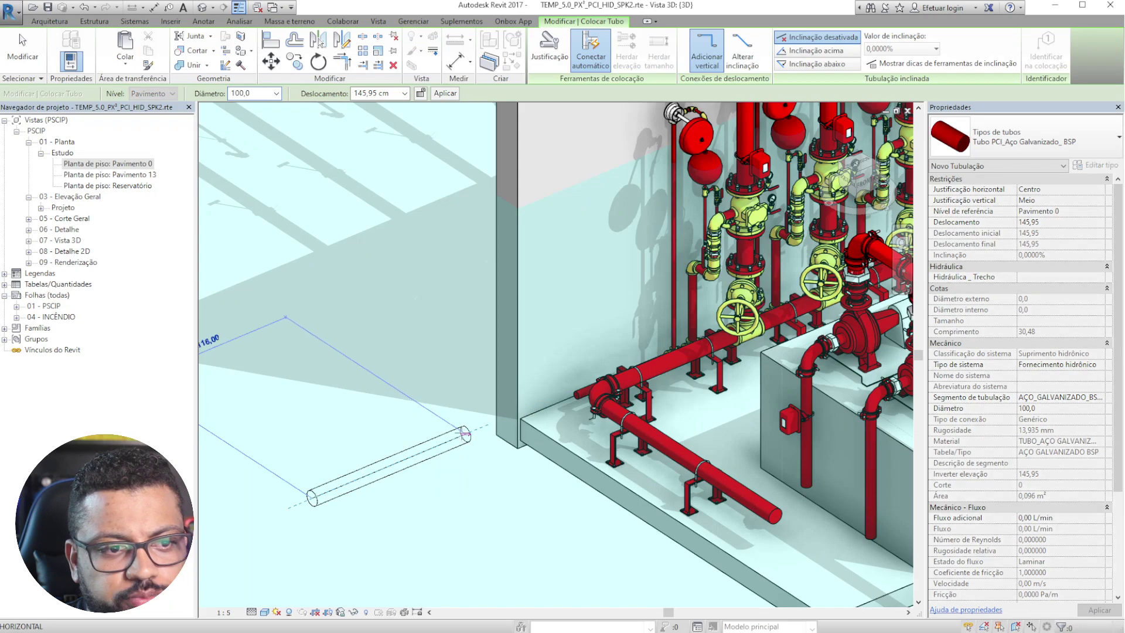
{"action": "key", "text": "Escape"}
{"action": "key", "text": "Escape"}
{"action": "key", "text": "Escape"}
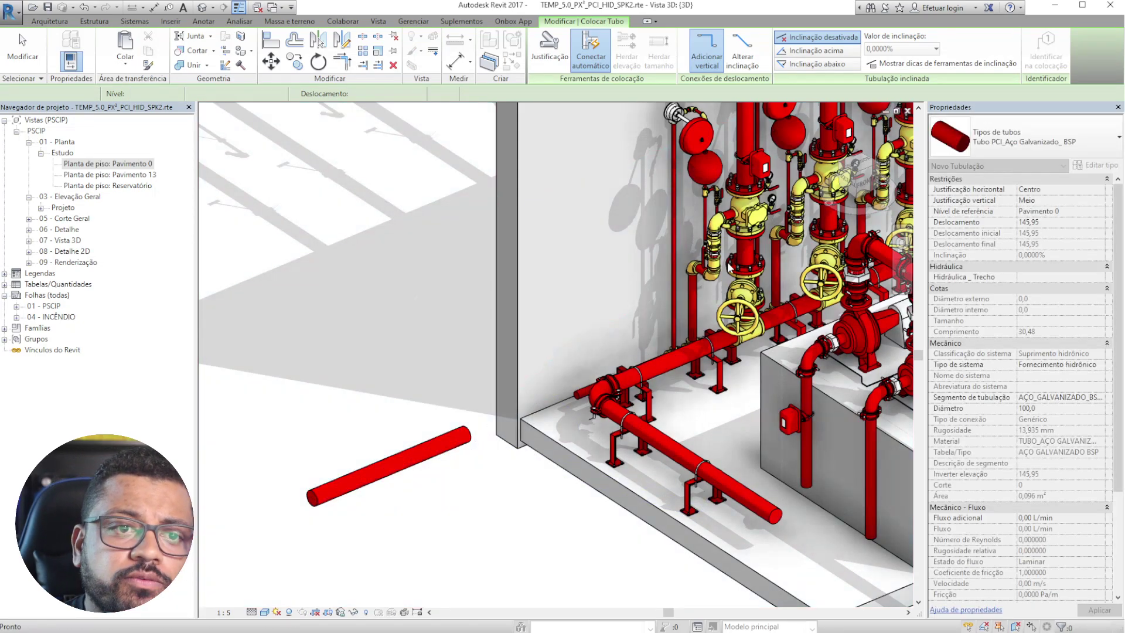
- Set the diameter of the newly drawn pipe beside the wall to 65 mm
{"action": "left_click", "coordinate": [467, 437]}
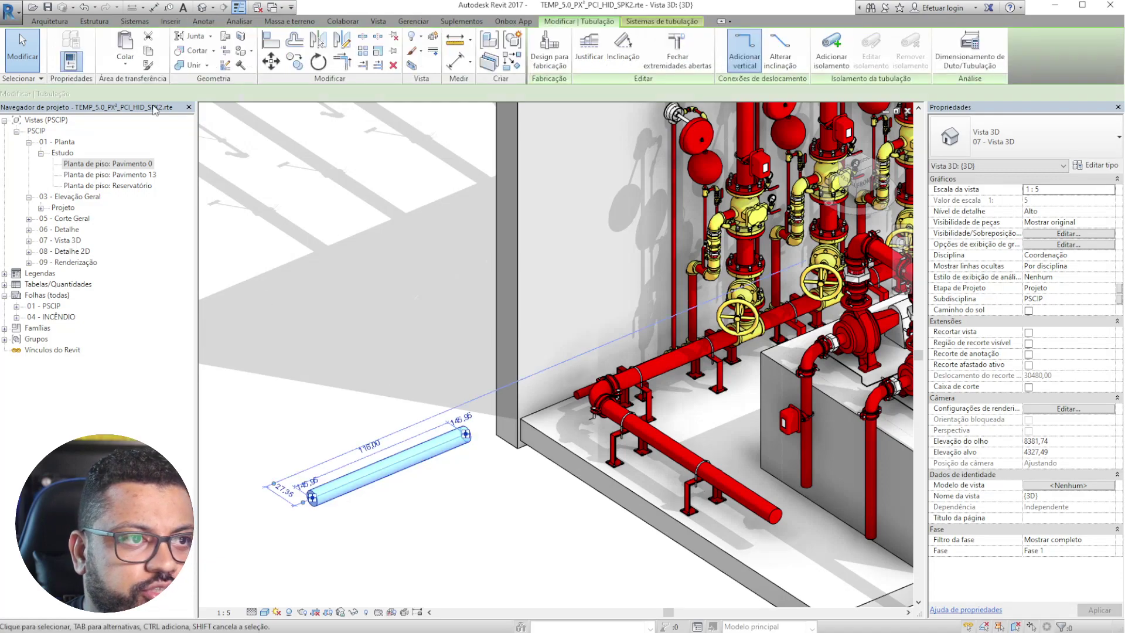
{"action": "left_click", "coordinate": [182, 93]}
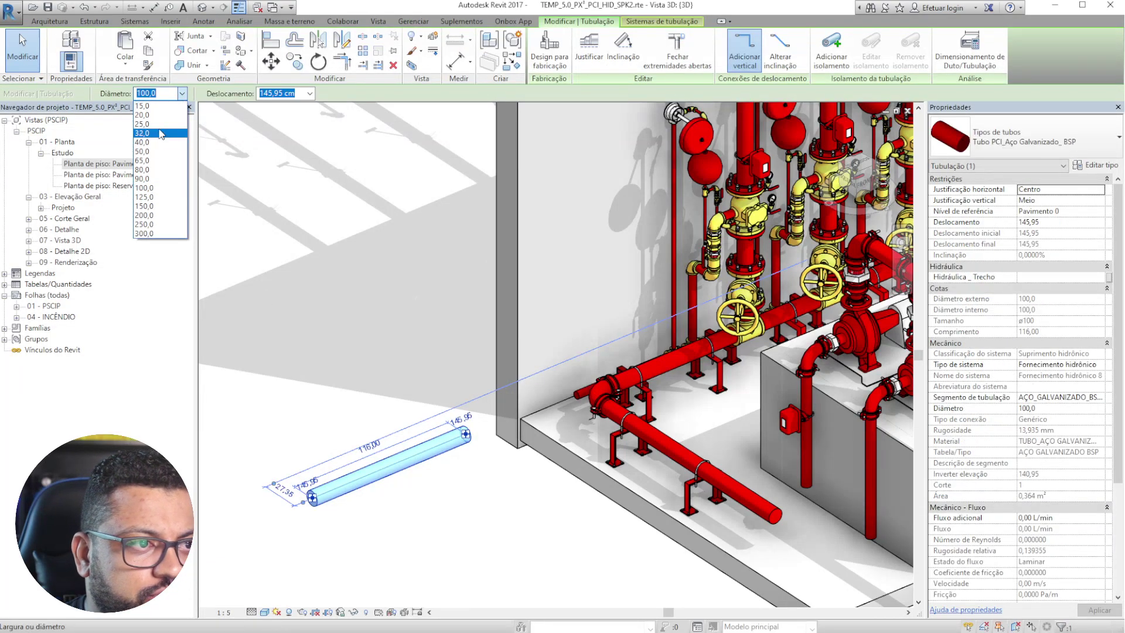
{"action": "left_click", "coordinate": [143, 161]}
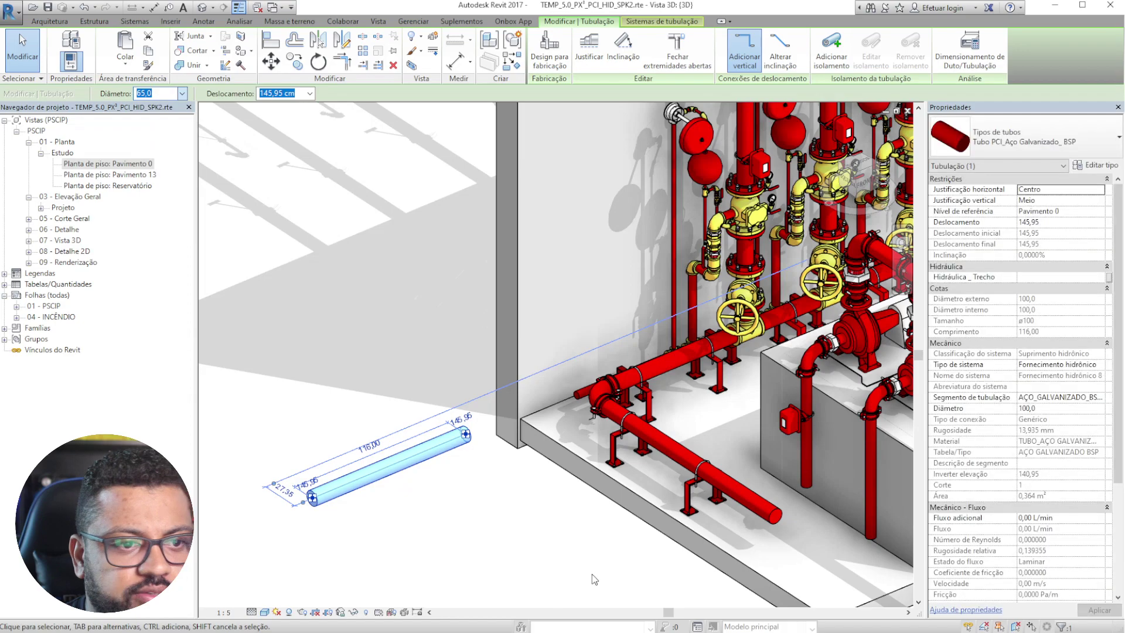
{"action": "key", "text": "Escape"}
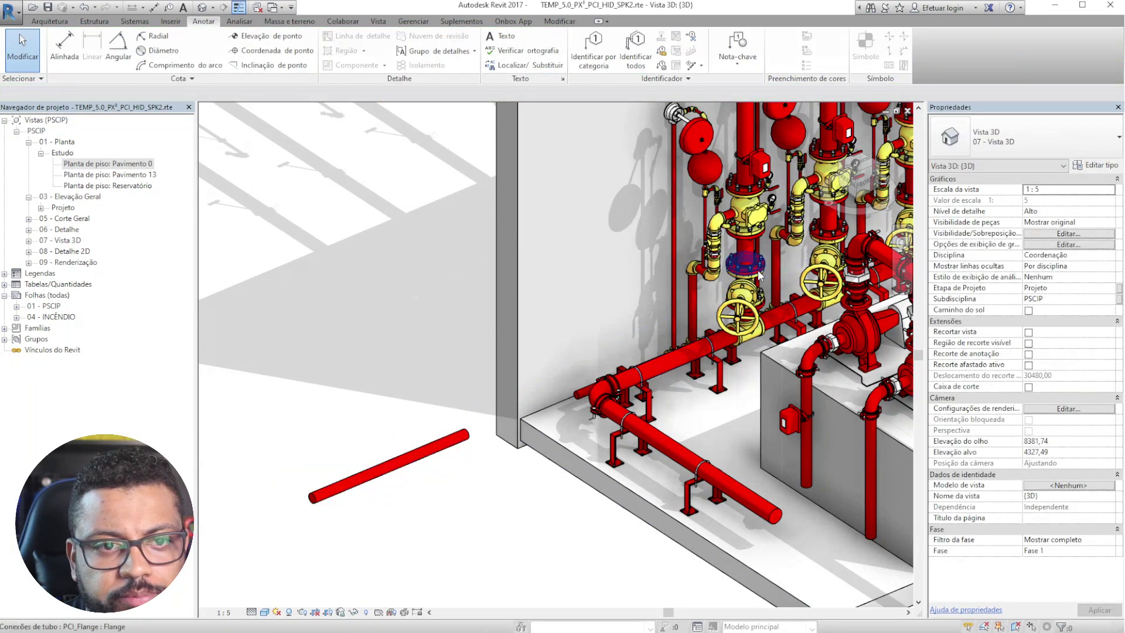
- Create a PCI_Flange similar to the one on the first riser and place it on the 65 mm pipe's end nearest the wall
{"action": "left_click", "coordinate": [758, 275]}
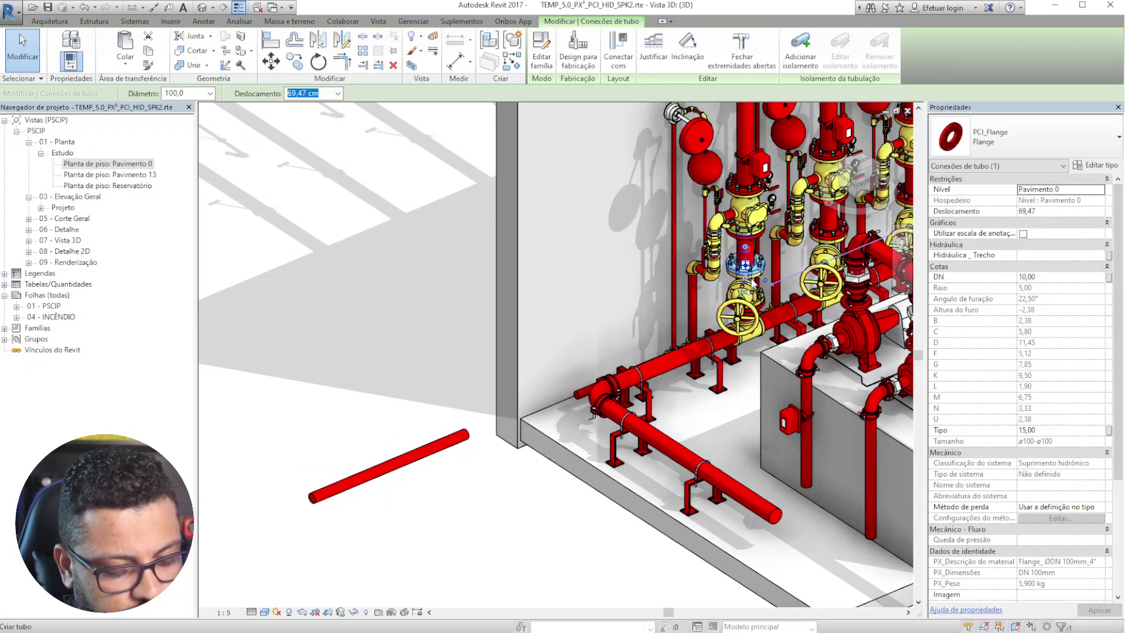
{"action": "key", "text": "c"}
{"action": "key", "text": "s"}
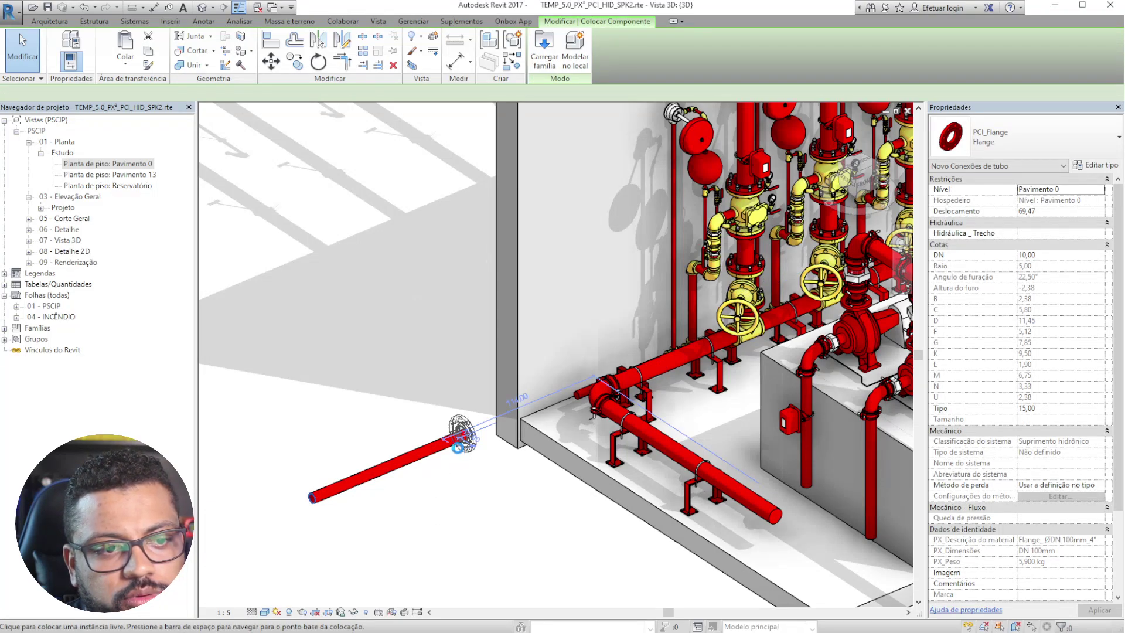
{"action": "scroll", "coordinate": [463, 435], "scroll_direction": "up", "scroll_amount": 2}
{"action": "scroll", "coordinate": [466, 439], "scroll_direction": "up", "scroll_amount": 4}
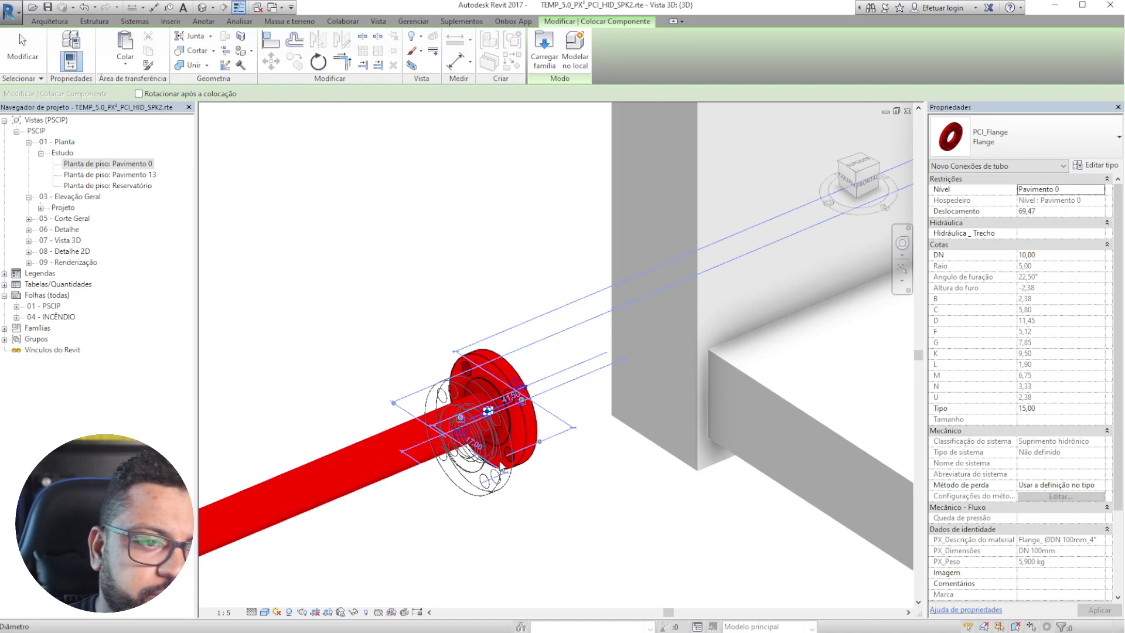
{"action": "key", "text": "Escape"}
{"action": "key", "text": "Escape"}
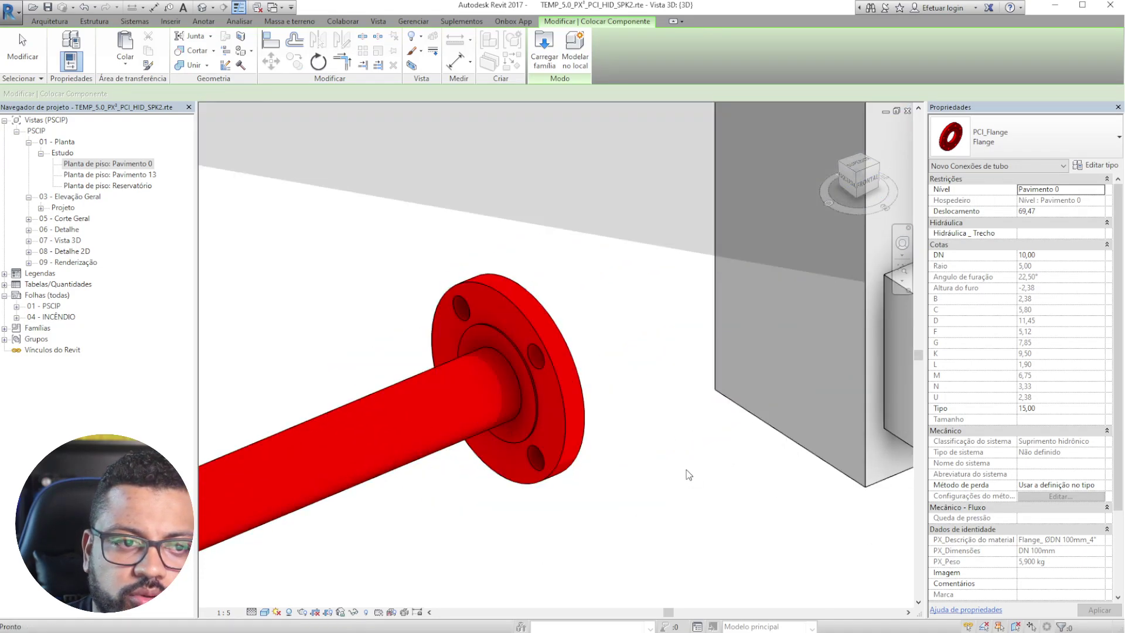
- Split the flanged 65 mm pipe about 63 cm from its free end
{"action": "scroll", "coordinate": [694, 443], "scroll_direction": "down", "scroll_amount": 5}
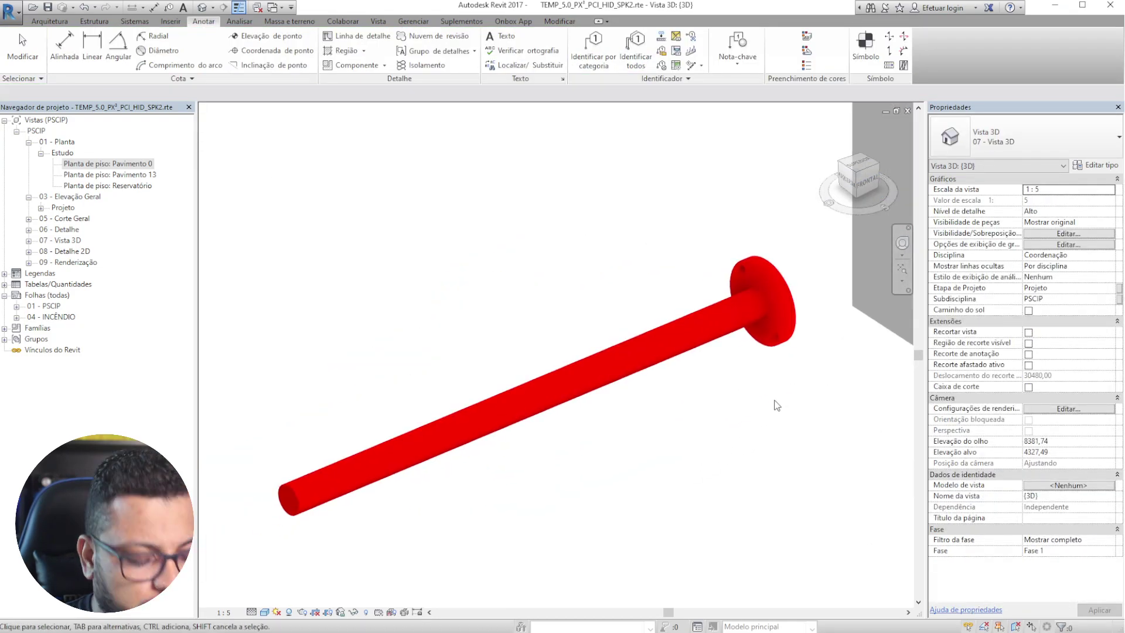
{"action": "key", "text": "d"}
{"action": "key", "text": "i"}
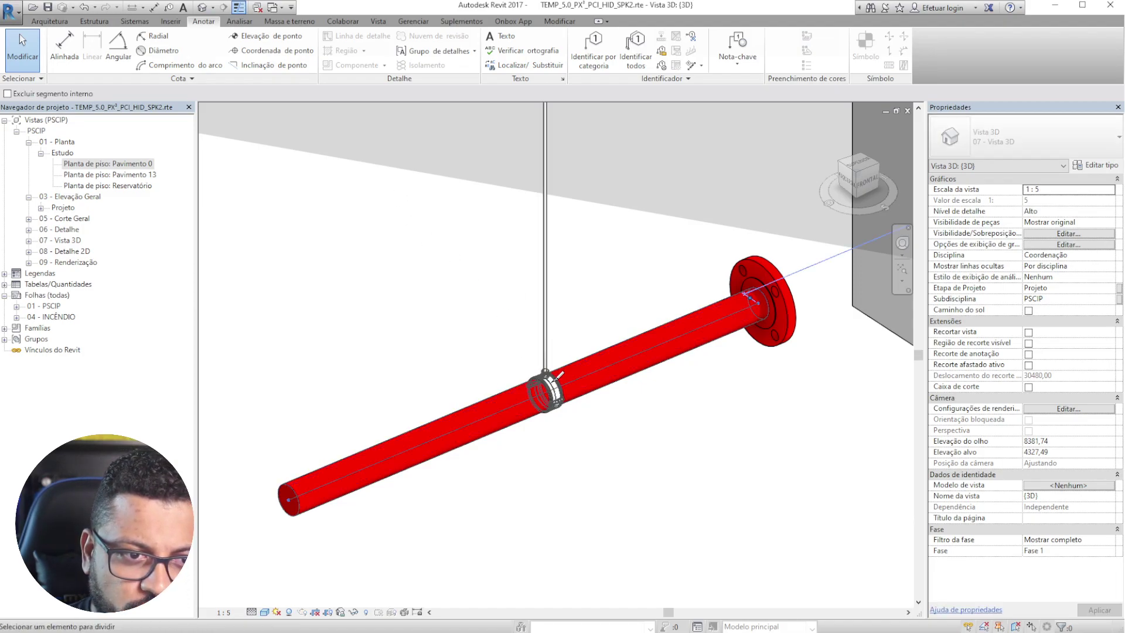
{"action": "scroll", "coordinate": [519, 488], "scroll_direction": "down", "scroll_amount": 2}
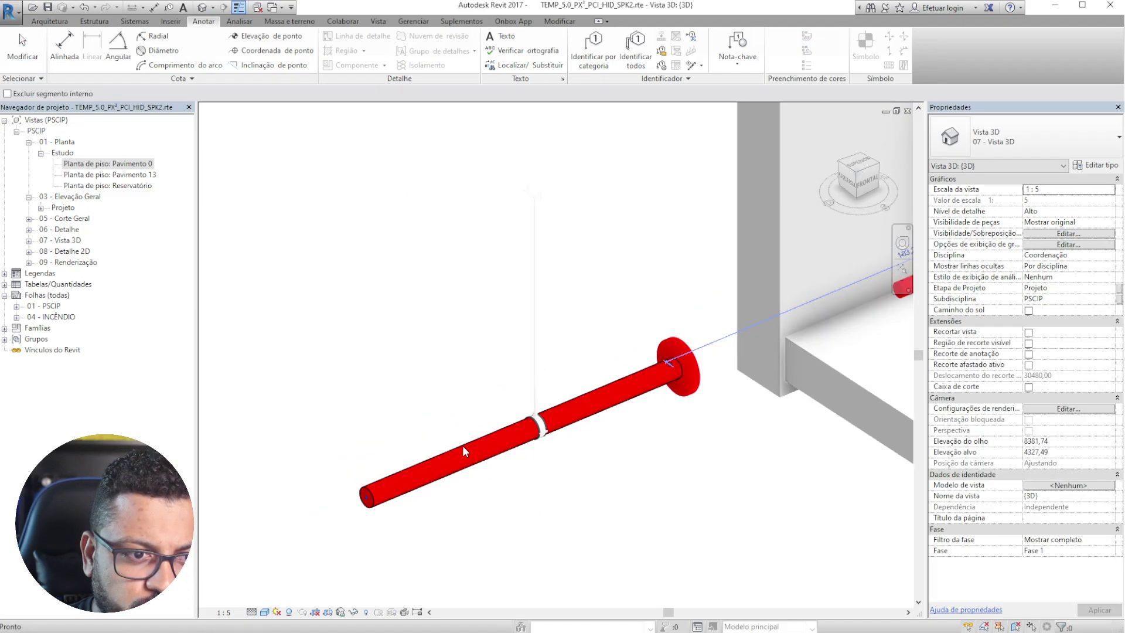
- Set the diameter of the unflanged pipe segment to 100 mm
{"action": "left_click", "coordinate": [427, 437]}
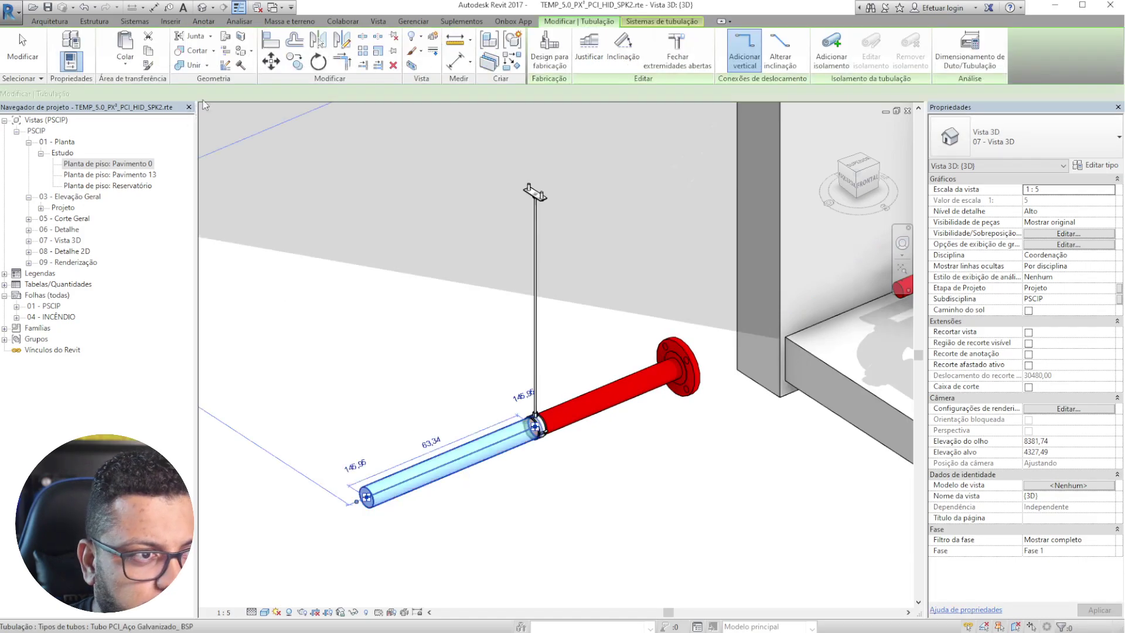
{"action": "left_click", "coordinate": [182, 93]}
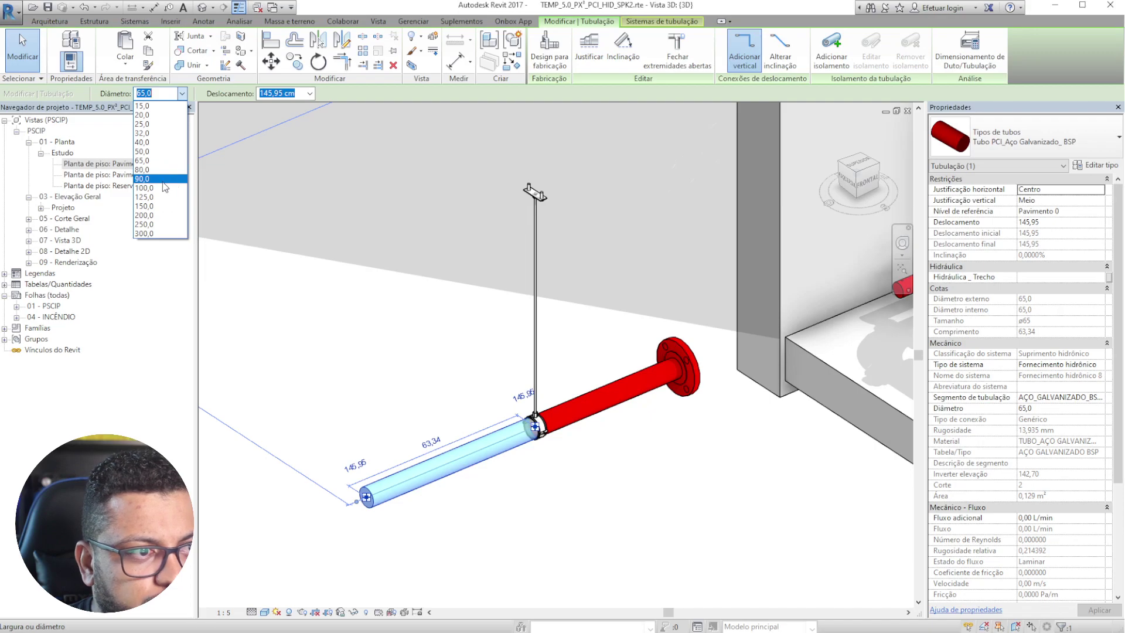
{"action": "left_click", "coordinate": [149, 188]}
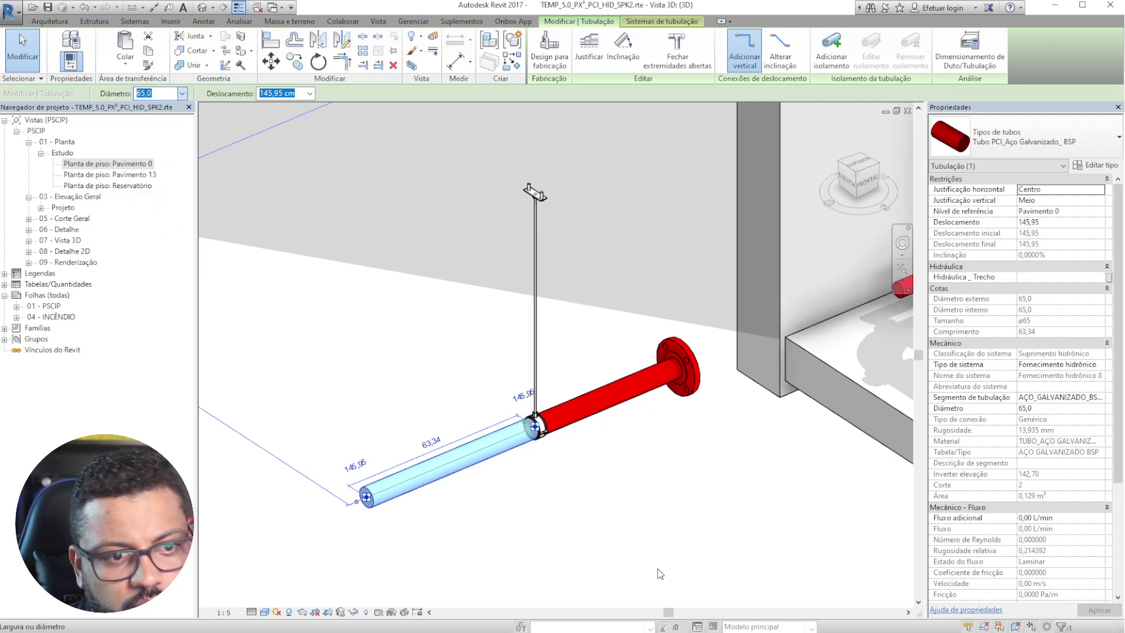
{"action": "key", "text": "Escape"}
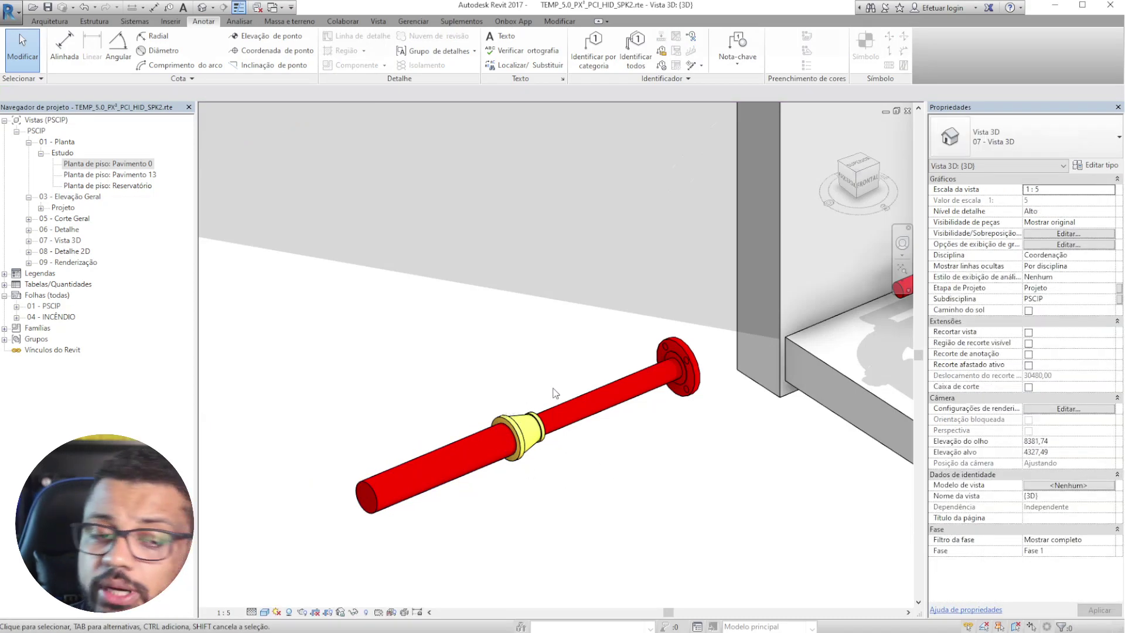
- Create a similar PCI_Flange and place it on the open end of the 100 mm pipe segment
{"action": "left_click", "coordinate": [592, 290]}
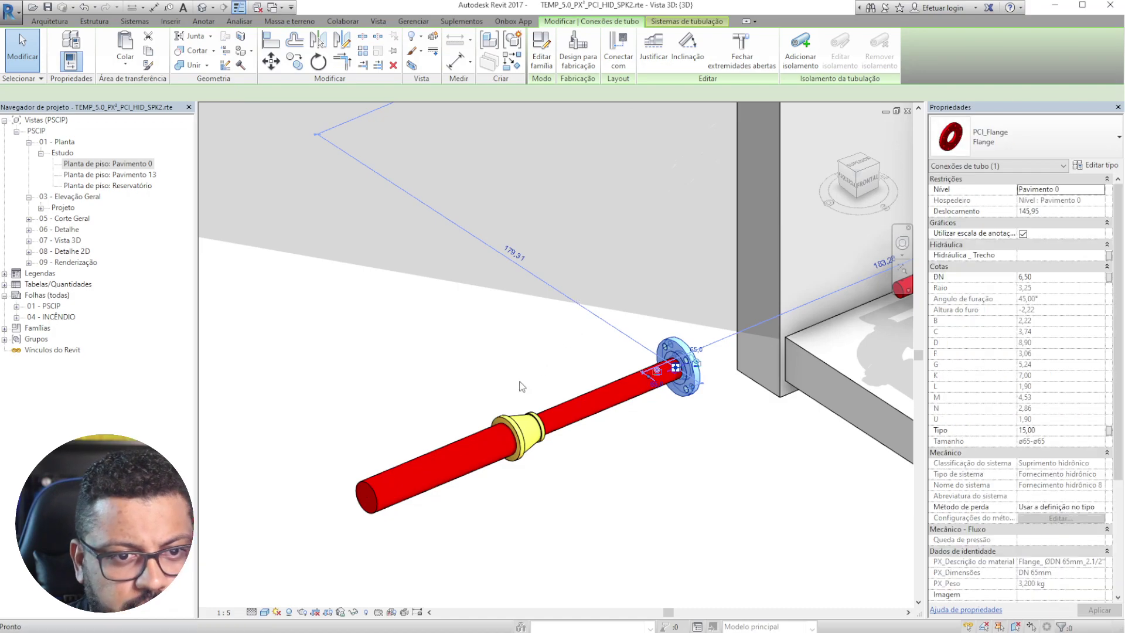
{"action": "key", "text": "c"}
{"action": "key", "text": "s"}
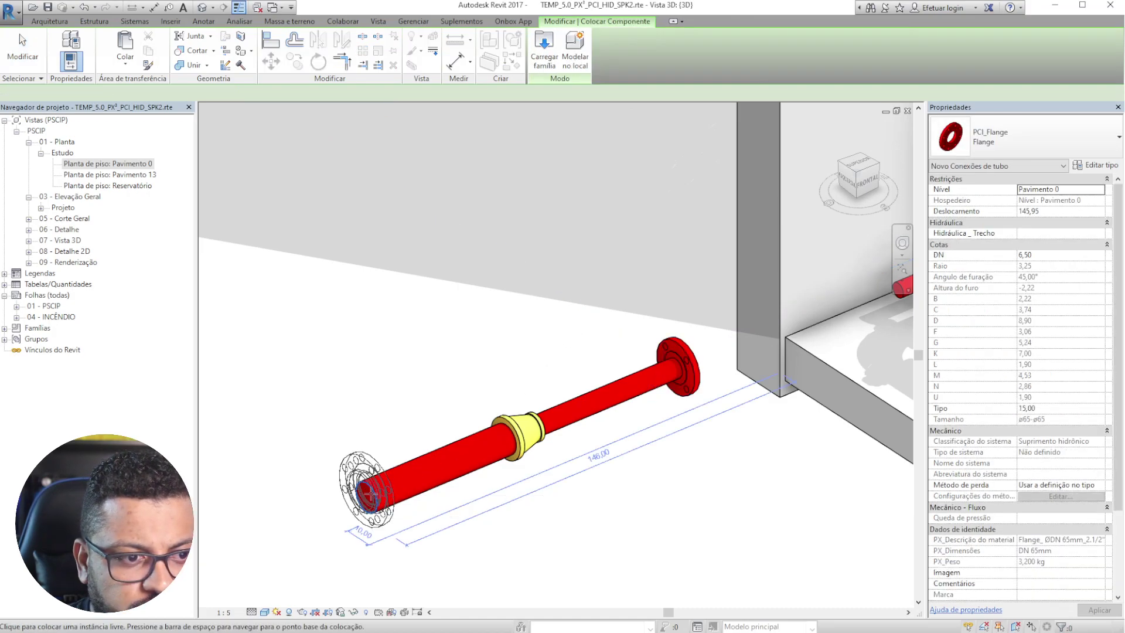
{"action": "left_click", "coordinate": [371, 488]}
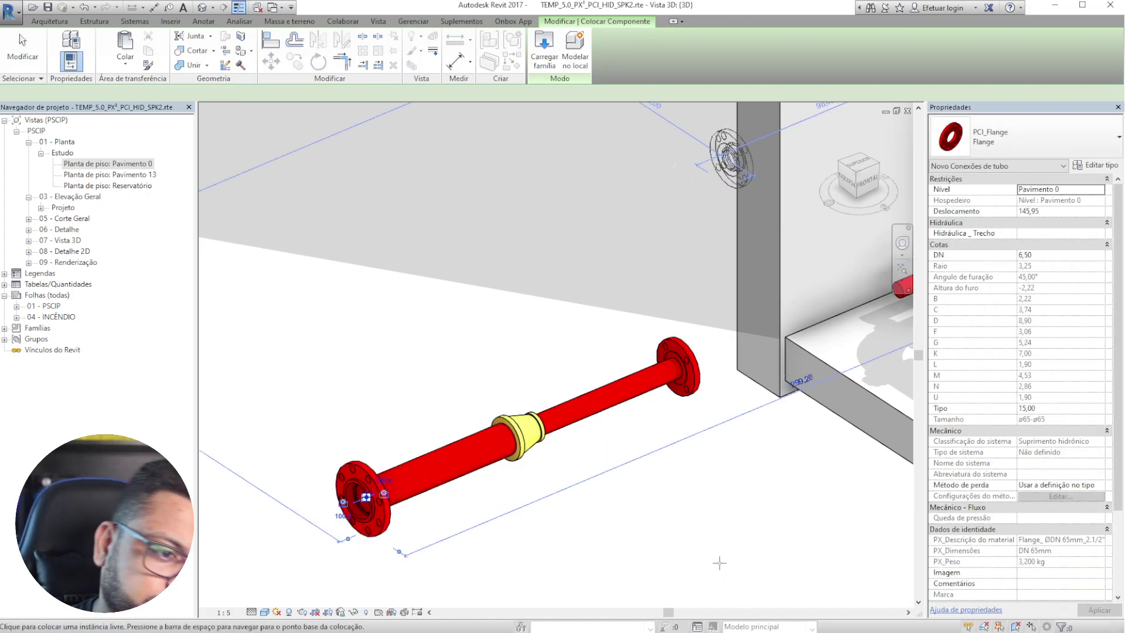
{"action": "key", "text": "Escape"}
{"action": "key", "text": "Escape"}
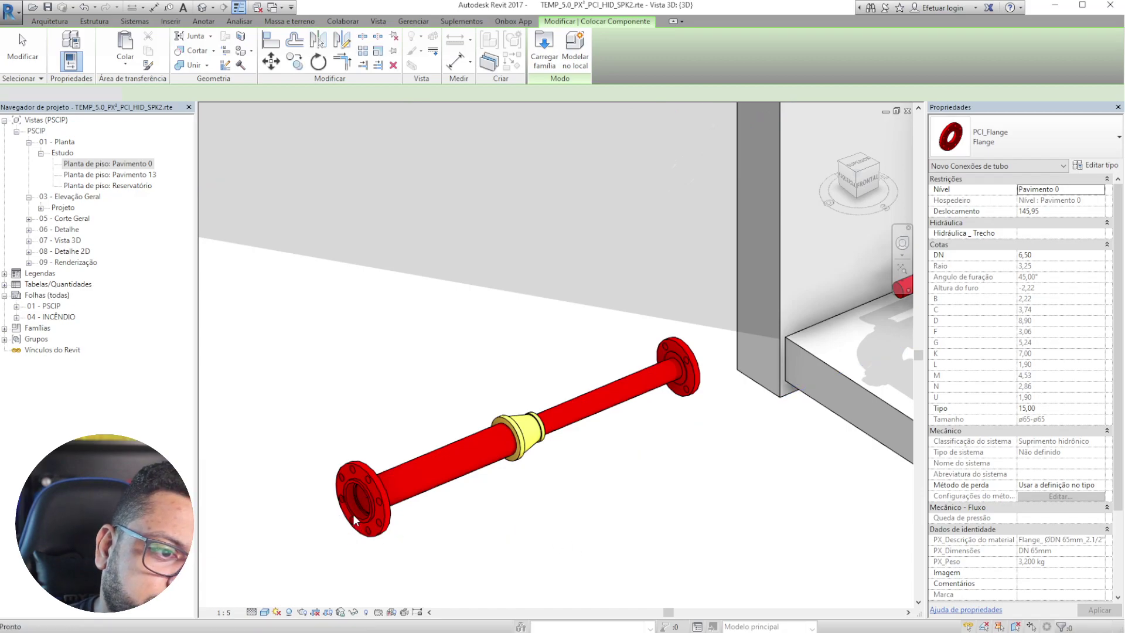
{"action": "scroll", "coordinate": [682, 351], "scroll_direction": "up", "scroll_amount": 3}
{"action": "scroll", "coordinate": [697, 322], "scroll_direction": "down", "scroll_amount": 4}
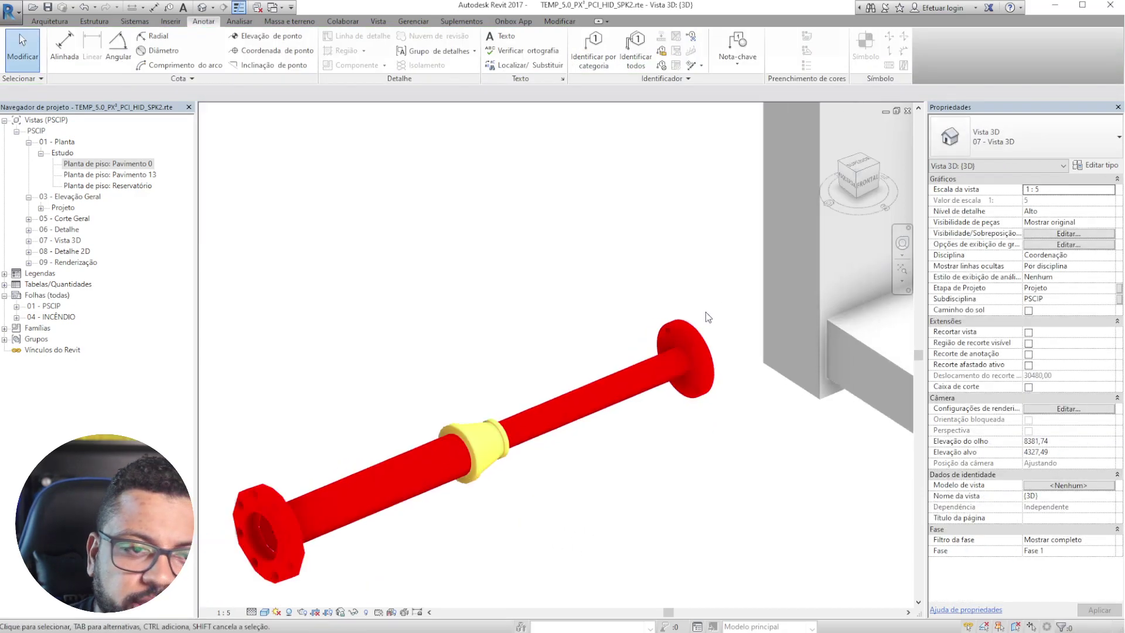
{"action": "scroll", "coordinate": [410, 476], "scroll_direction": "up", "scroll_amount": 3}
{"action": "scroll", "coordinate": [459, 479], "scroll_direction": "down", "scroll_amount": 3}
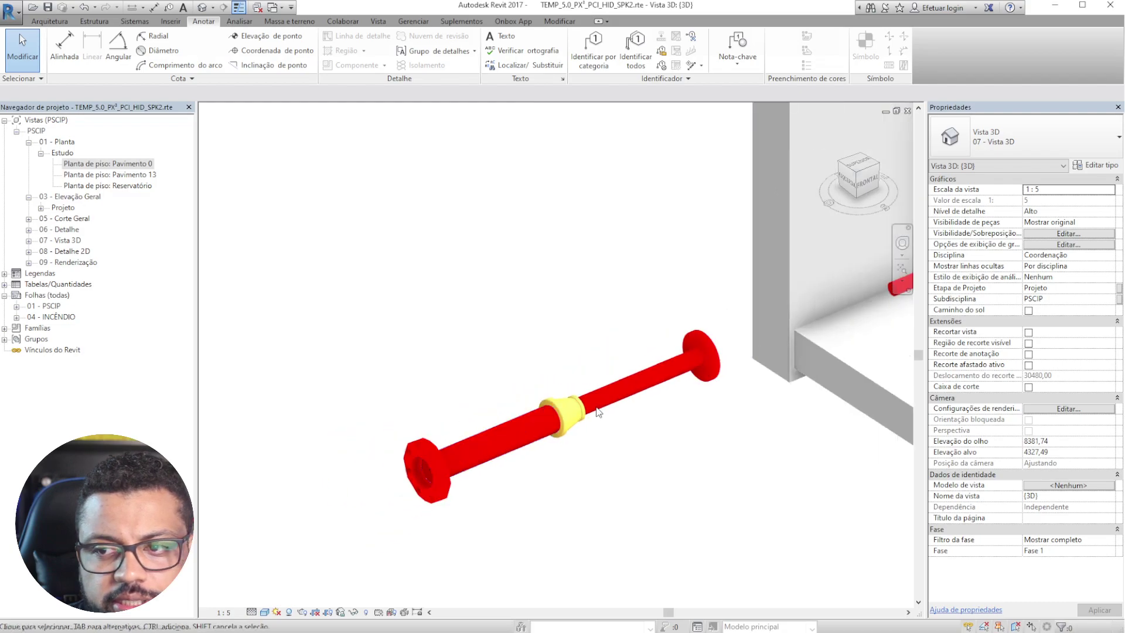
- Create a copy of the riser's Conjunto de parafuso de aço e Junta _ Flange bolt set and place it on the 65 mm flange
{"action": "scroll", "coordinate": [485, 482], "scroll_direction": "up", "scroll_amount": 5}
{"action": "scroll", "coordinate": [774, 224], "scroll_direction": "up", "scroll_amount": 5}
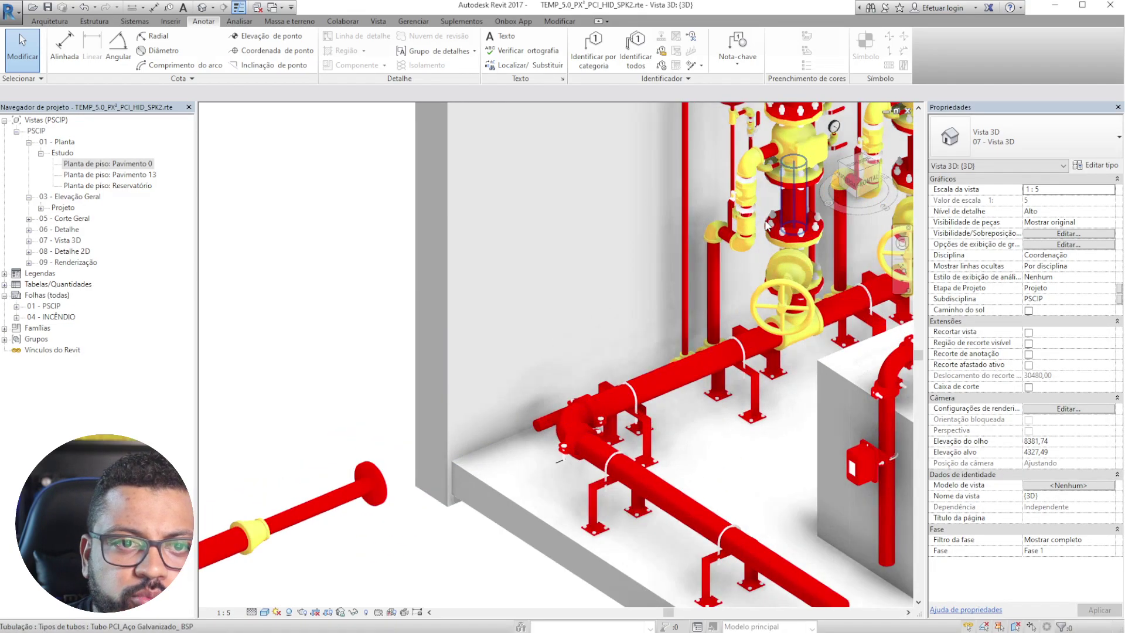
{"action": "left_click", "coordinate": [770, 210]}
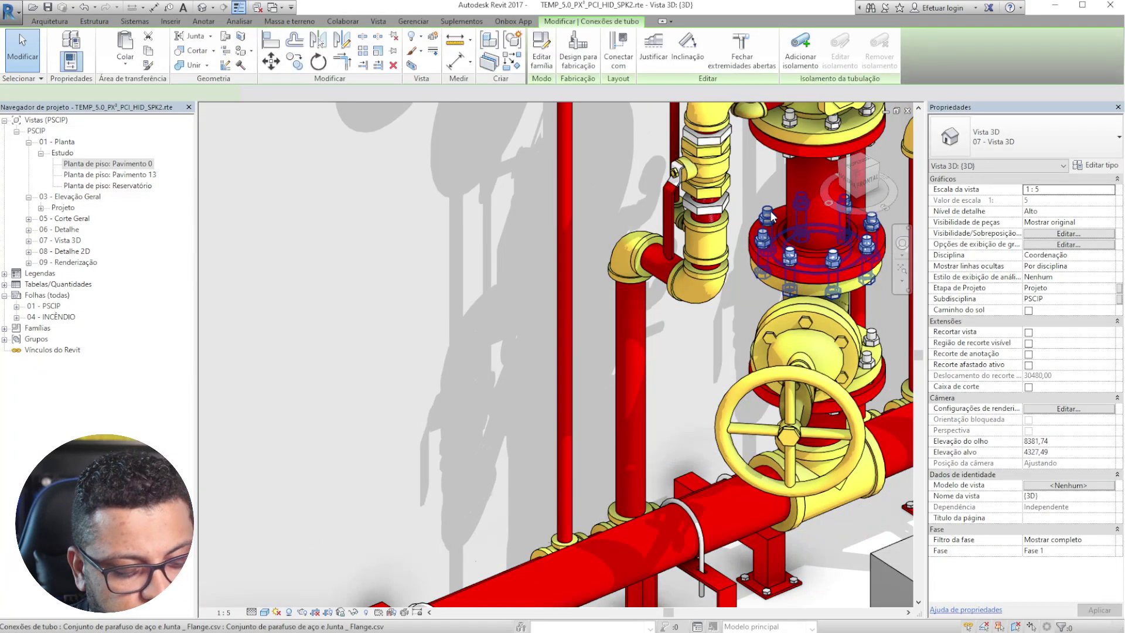
{"action": "key", "text": "c"}
{"action": "key", "text": "s"}
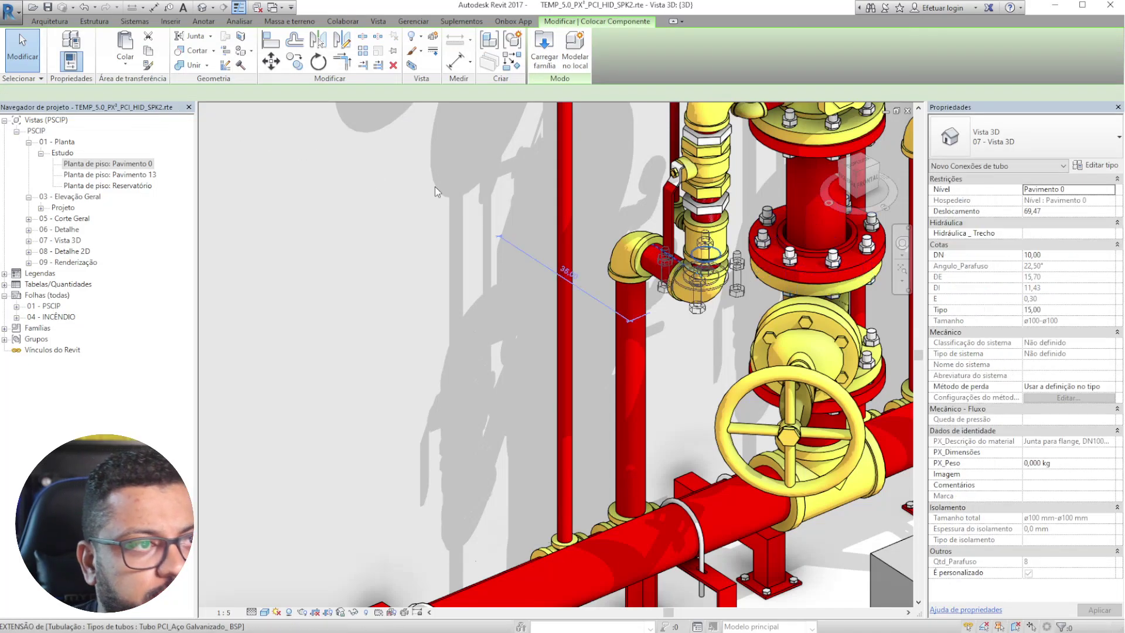
{"action": "scroll", "coordinate": [540, 321], "scroll_direction": "down", "scroll_amount": 4}
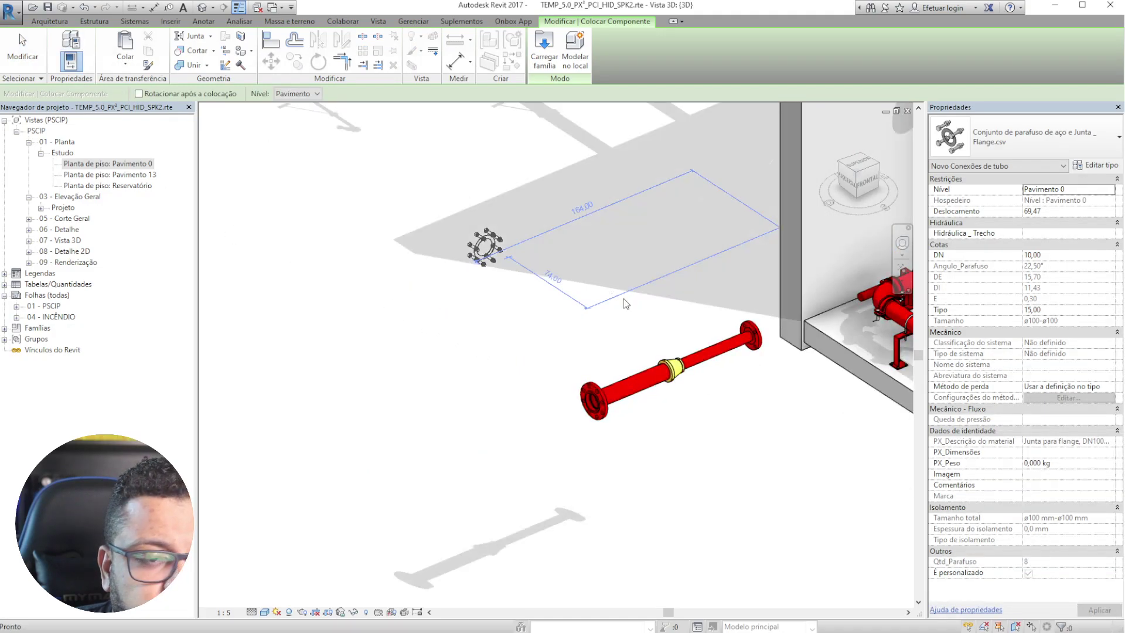
{"action": "scroll", "coordinate": [742, 346], "scroll_direction": "up", "scroll_amount": 2}
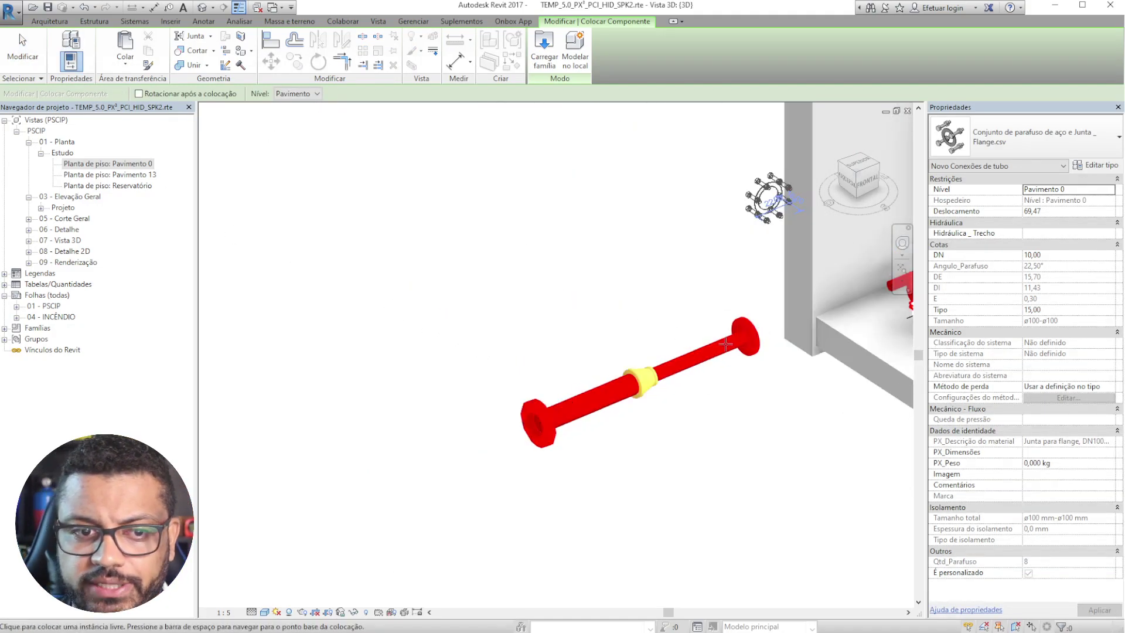
{"action": "left_click", "coordinate": [133, 21]}
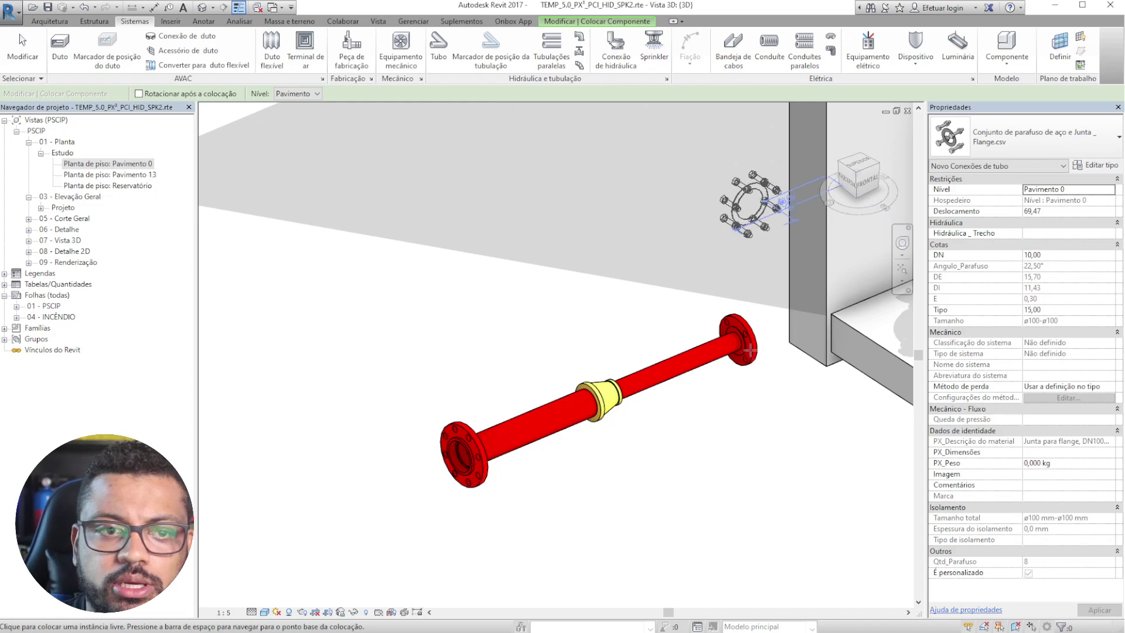
{"action": "scroll", "coordinate": [750, 350], "scroll_direction": "up", "scroll_amount": 3}
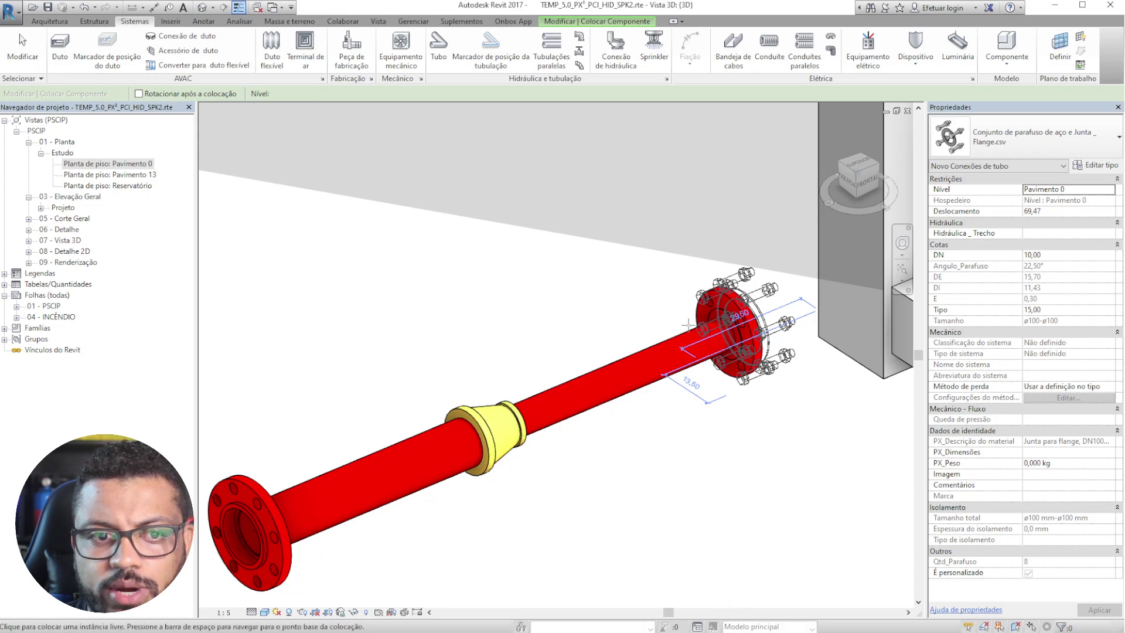
{"action": "left_click", "coordinate": [662, 326]}
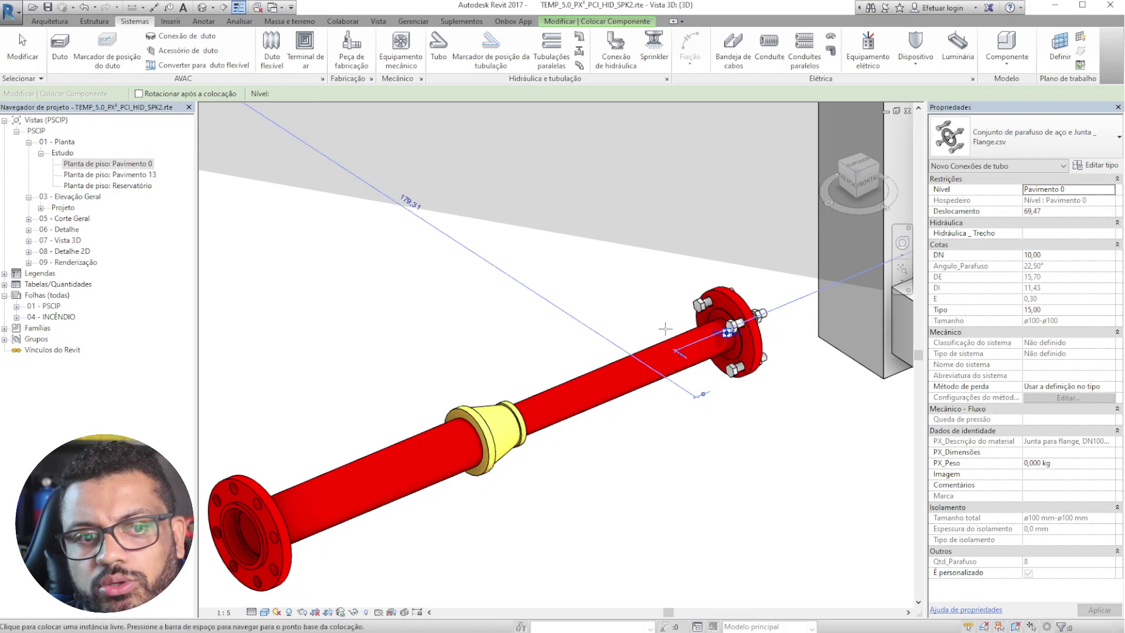
- Place another bolt and gasket set on the flange at the 100 mm end and finish placing components
{"action": "middle_click_drag", "start_coordinate": [343, 496], "coordinate": [420, 434]}
{"action": "scroll", "coordinate": [285, 493], "scroll_direction": "up", "scroll_amount": 3}
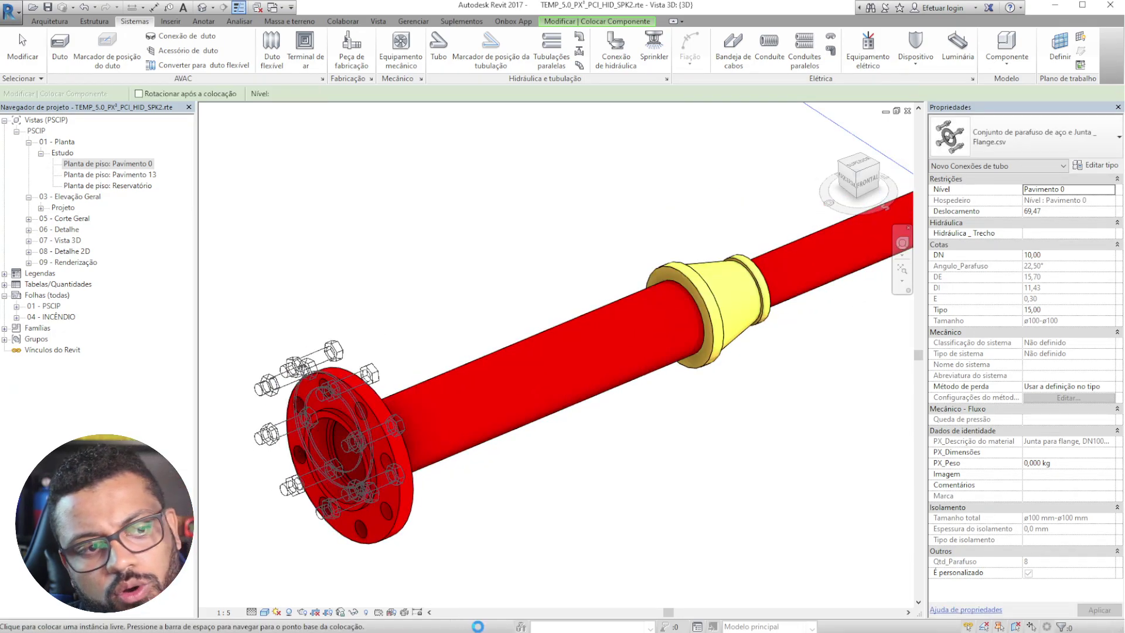
{"action": "left_click", "coordinate": [353, 451]}
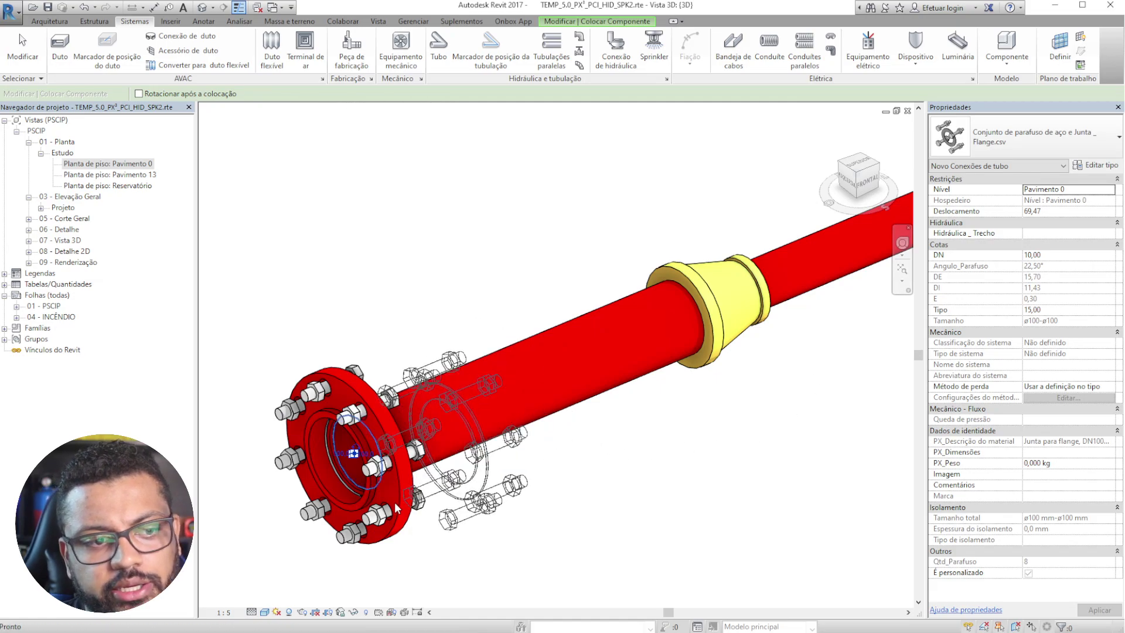
{"action": "key", "text": "Escape"}
{"action": "key", "text": "Escape"}
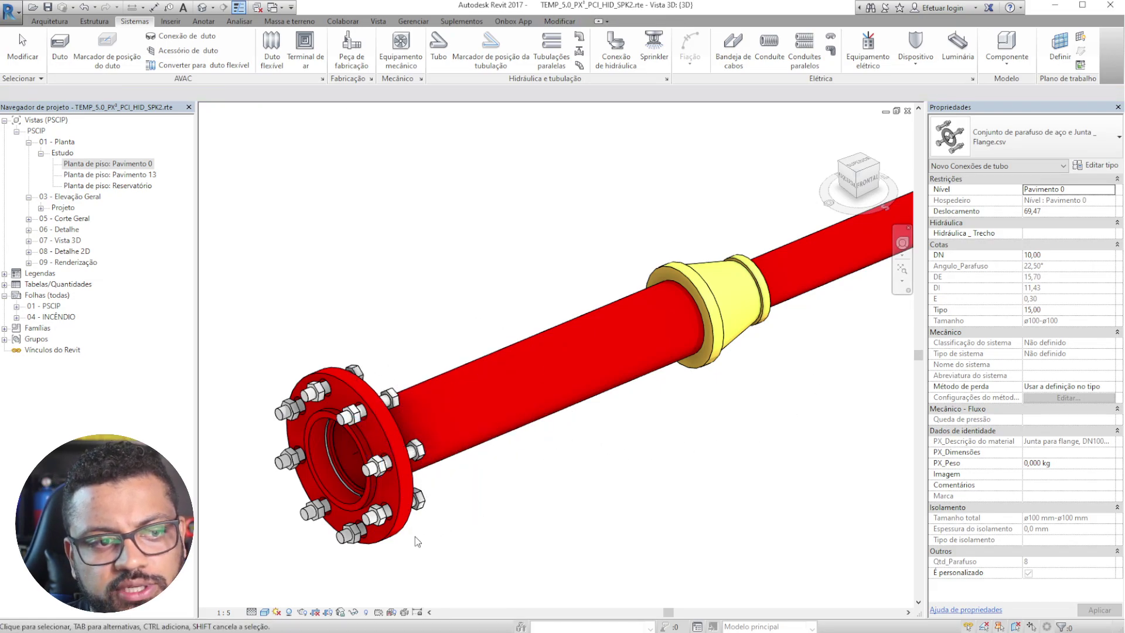
- Inspect the properties of the bolt and gasket set on the 100 mm flange, including its identity data and bolt quantity
{"action": "scroll", "coordinate": [352, 497], "scroll_direction": "up", "scroll_amount": 3}
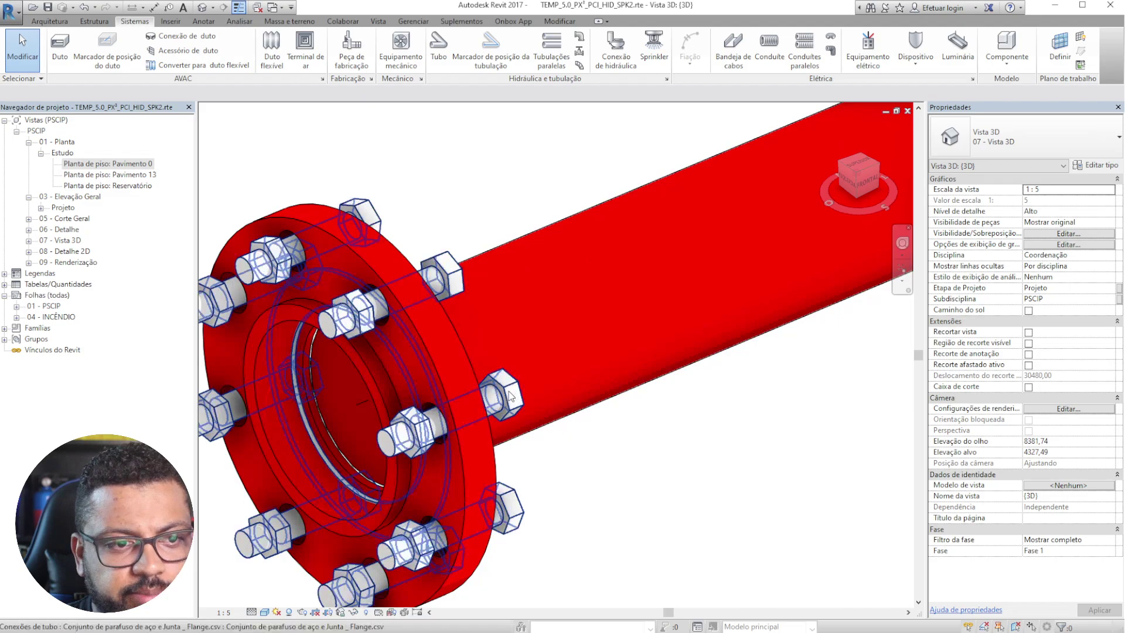
{"action": "left_click", "coordinate": [513, 408]}
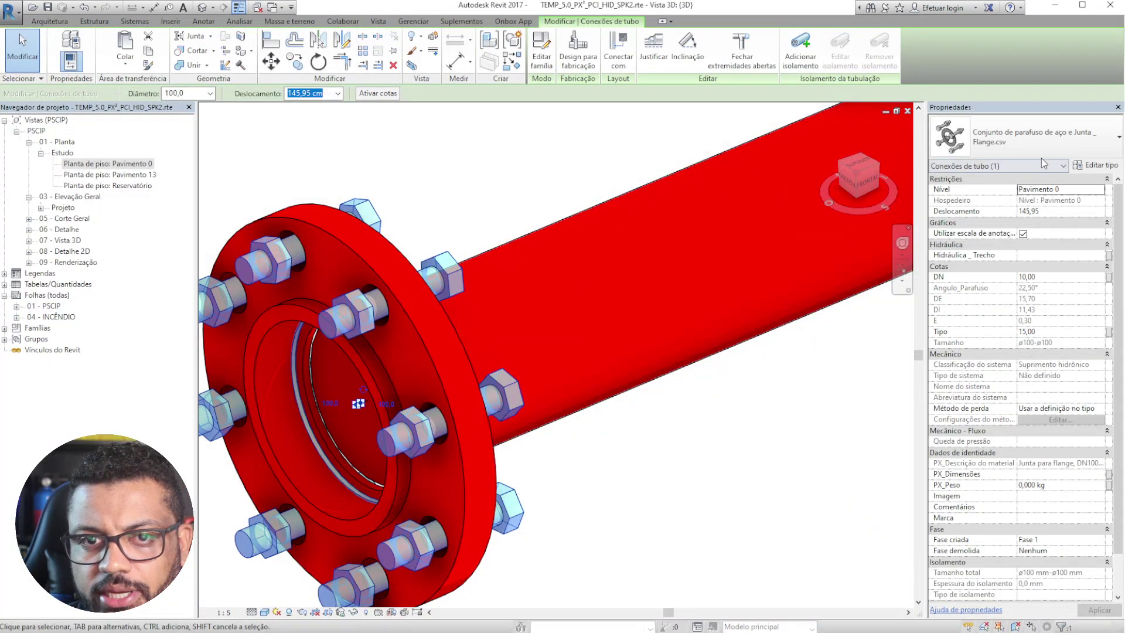
{"action": "scroll", "coordinate": [1048, 471], "scroll_direction": "down", "scroll_amount": 2}
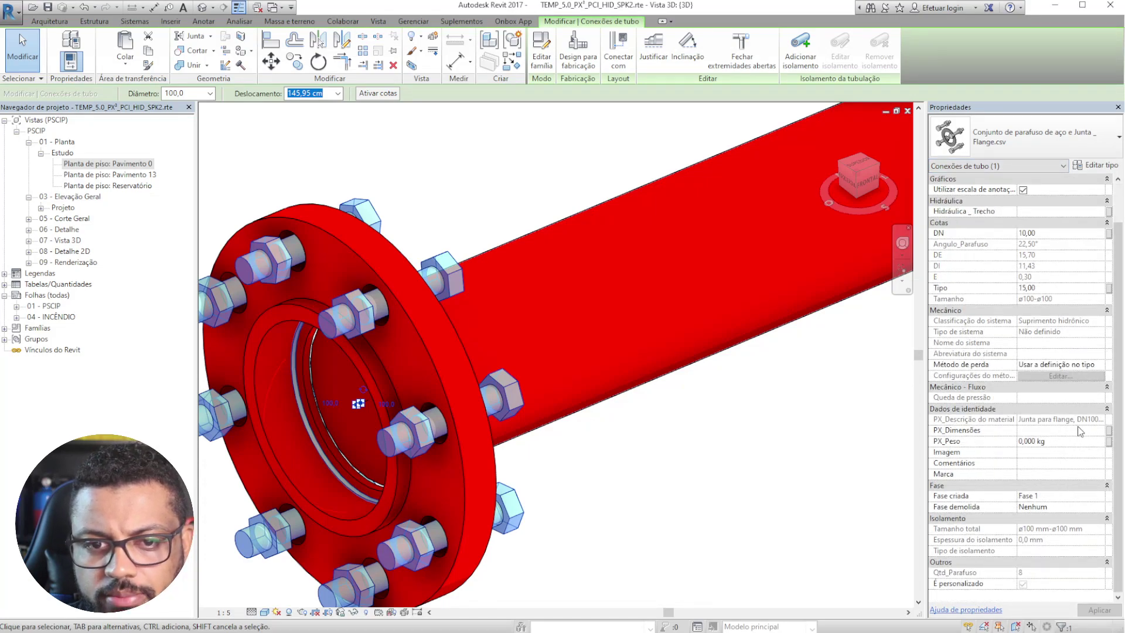
- Delete the free-standing sample pipe run with its reducer, flanges and bolt sets beside the pump room slab
{"action": "left_click", "coordinate": [736, 533]}
{"action": "scroll", "coordinate": [472, 400], "scroll_direction": "down", "scroll_amount": 3}
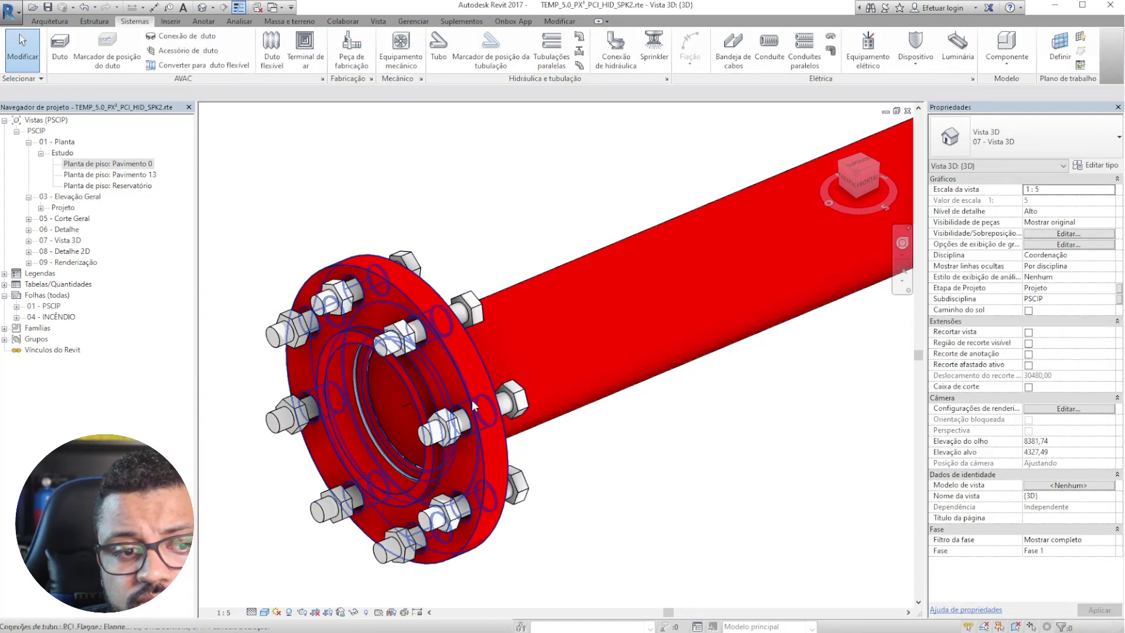
{"action": "scroll", "coordinate": [472, 399], "scroll_direction": "down", "scroll_amount": 6}
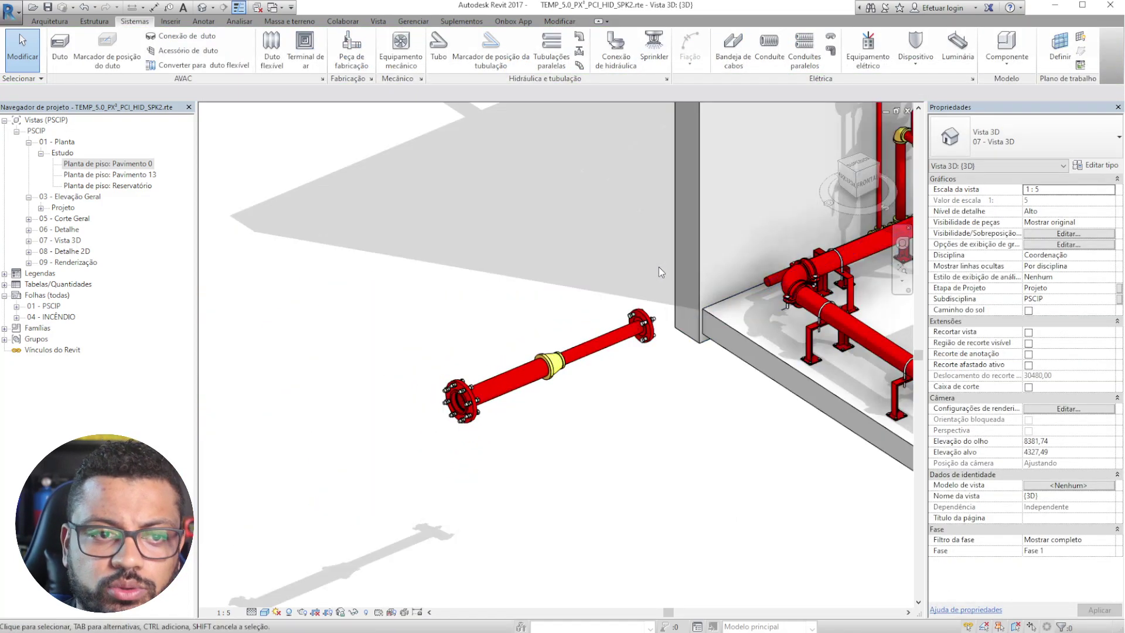
{"action": "left_click_drag", "start_coordinate": [350, 191], "coordinate": [487, 357]}
{"action": "left_click_drag", "start_coordinate": [494, 364], "coordinate": [630, 500]}
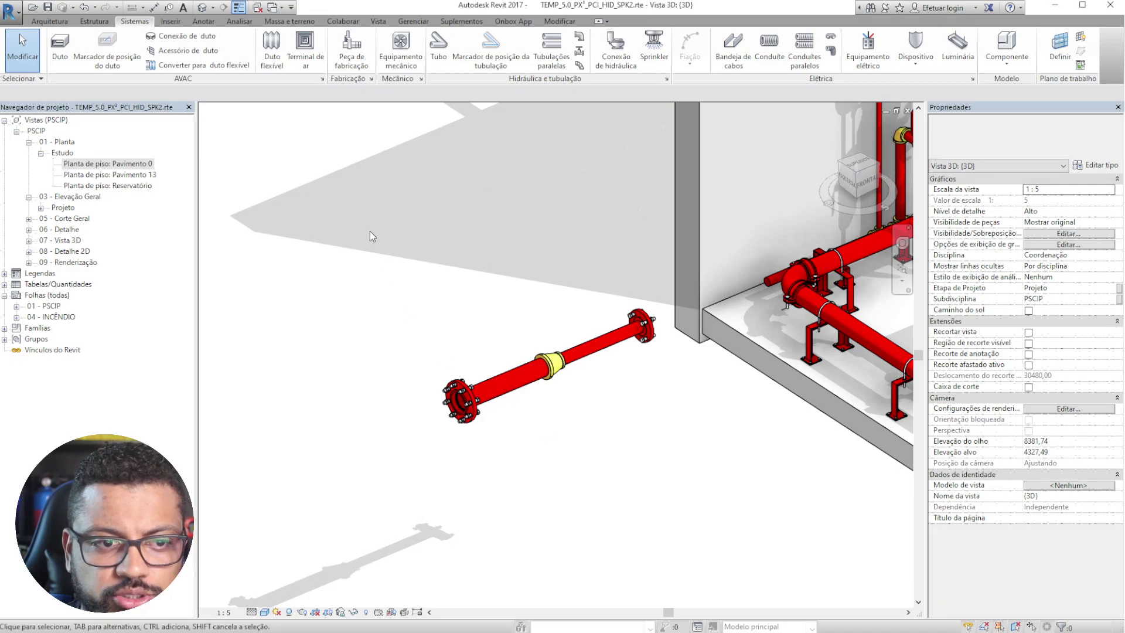
{"action": "left_click_drag", "start_coordinate": [404, 234], "coordinate": [667, 480]}
{"action": "key", "text": "Delete"}
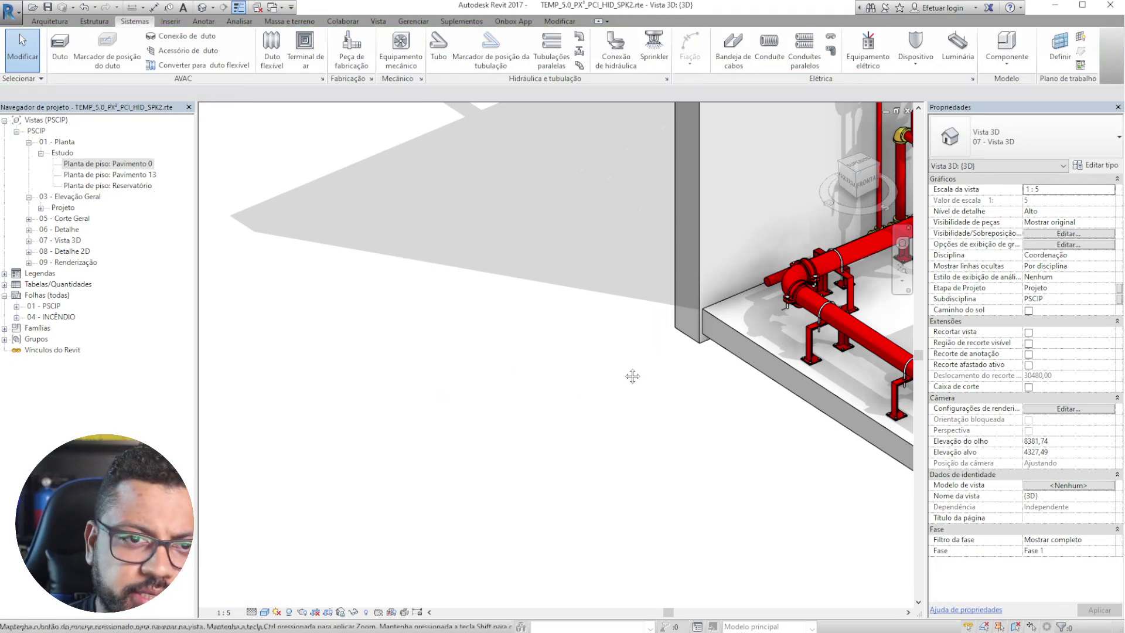
- Switch to AutoCAD and look through the installation details in drawing CGLI-INC-EX-IMP-0004-DETA-R08
{"action": "middle_click_drag", "start_coordinate": [638, 369], "coordinate": [226, 538]}
{"action": "scroll", "coordinate": [556, 202], "scroll_direction": "up", "scroll_amount": 10}
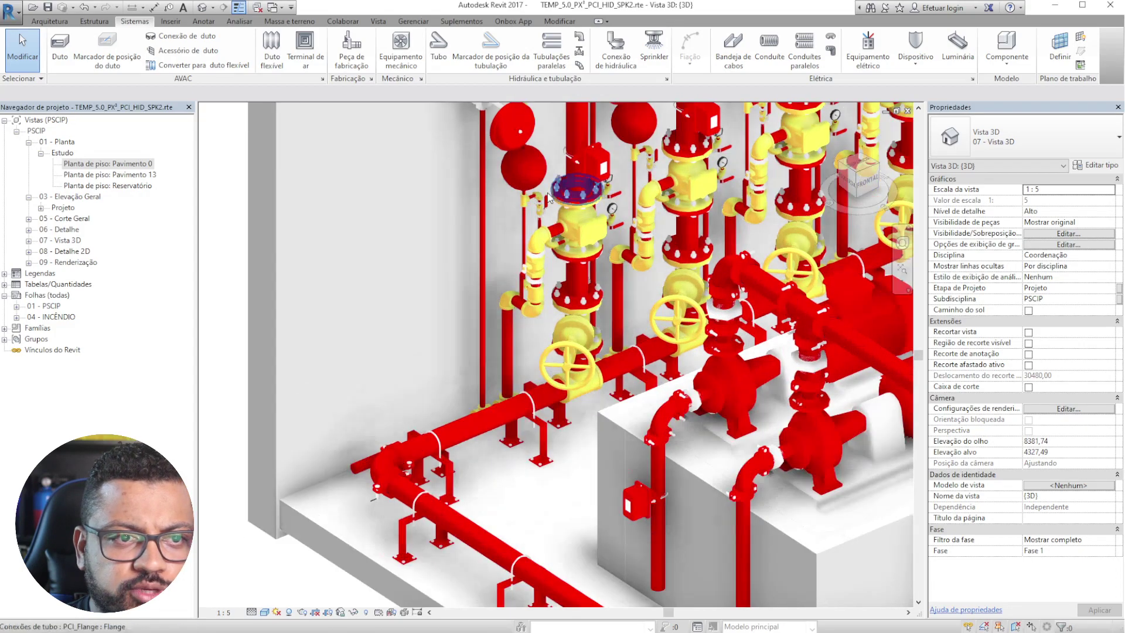
{"action": "middle_click_drag", "start_coordinate": [627, 512], "coordinate": [626, 515]}
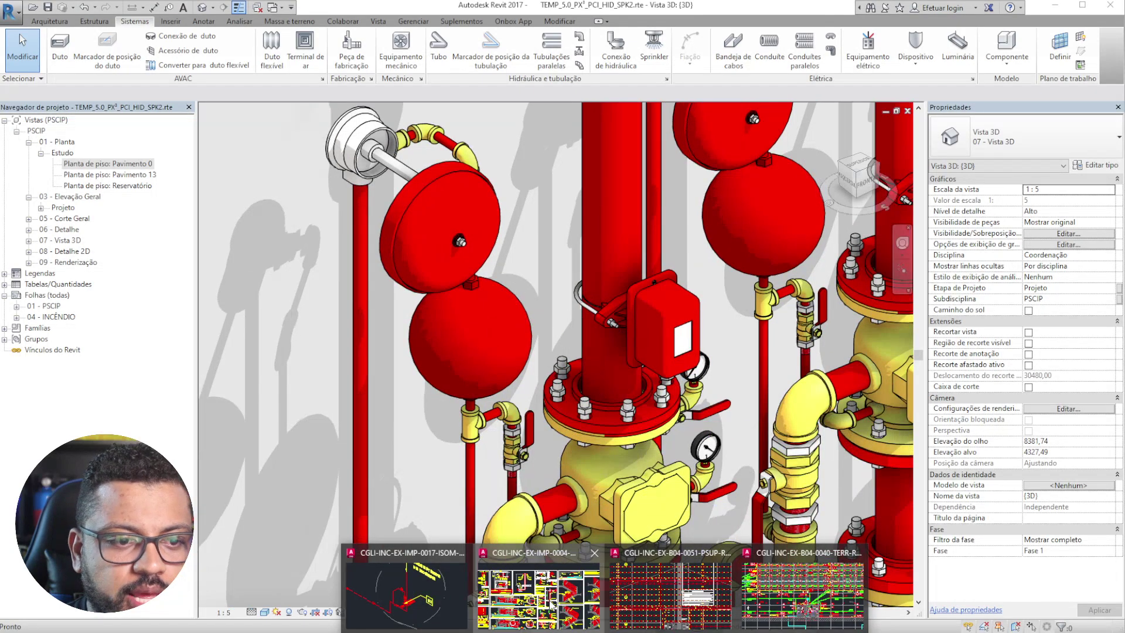
{"action": "left_click", "coordinate": [549, 603]}
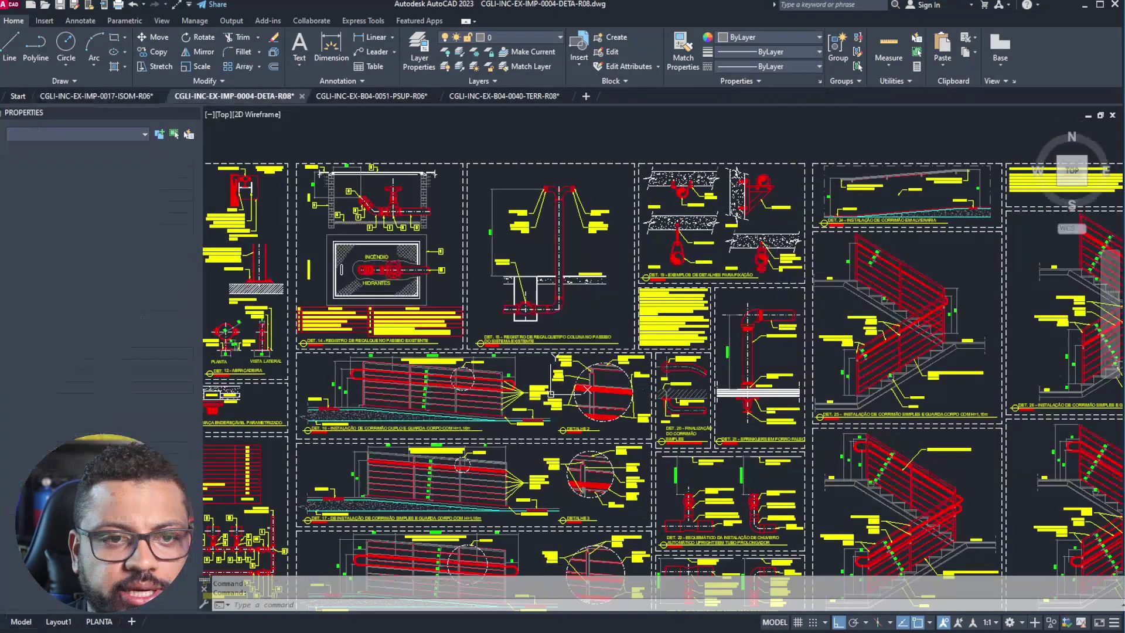
{"action": "scroll", "coordinate": [341, 303], "scroll_direction": "up", "scroll_amount": 3}
{"action": "middle_click_drag", "start_coordinate": [341, 303], "coordinate": [147, 297]}
{"action": "middle_click_drag", "start_coordinate": [878, 304], "coordinate": [328, 295]}
{"action": "middle_click_drag", "start_coordinate": [762, 305], "coordinate": [474, 297]}
{"action": "middle_click_drag", "start_coordinate": [644, 304], "coordinate": [486, 298]}
{"action": "scroll", "coordinate": [651, 325], "scroll_direction": "up", "scroll_amount": 8}
{"action": "mouse_move", "coordinate": [660, 317]}
{"action": "middle_mouse_down"}
{"action": "mouse_move", "coordinate": [608, 326]}
{"action": "mouse_move", "coordinate": [647, 197]}
{"action": "middle_mouse_up"}
{"action": "middle_click_drag", "start_coordinate": [696, 293], "coordinate": [606, 320]}
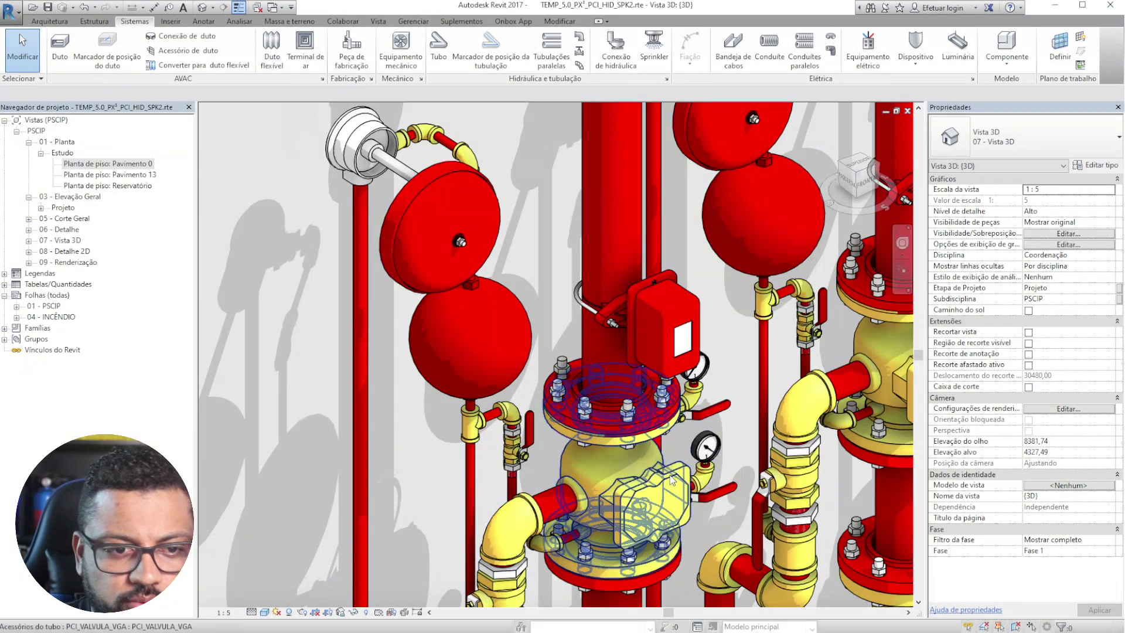
- Back in Revit, open the riser valve's PCI_VALVULA_VGA family for inspection and close it without saving
{"action": "left_click", "coordinate": [676, 499]}
{"action": "double_click", "coordinate": [661, 496]}
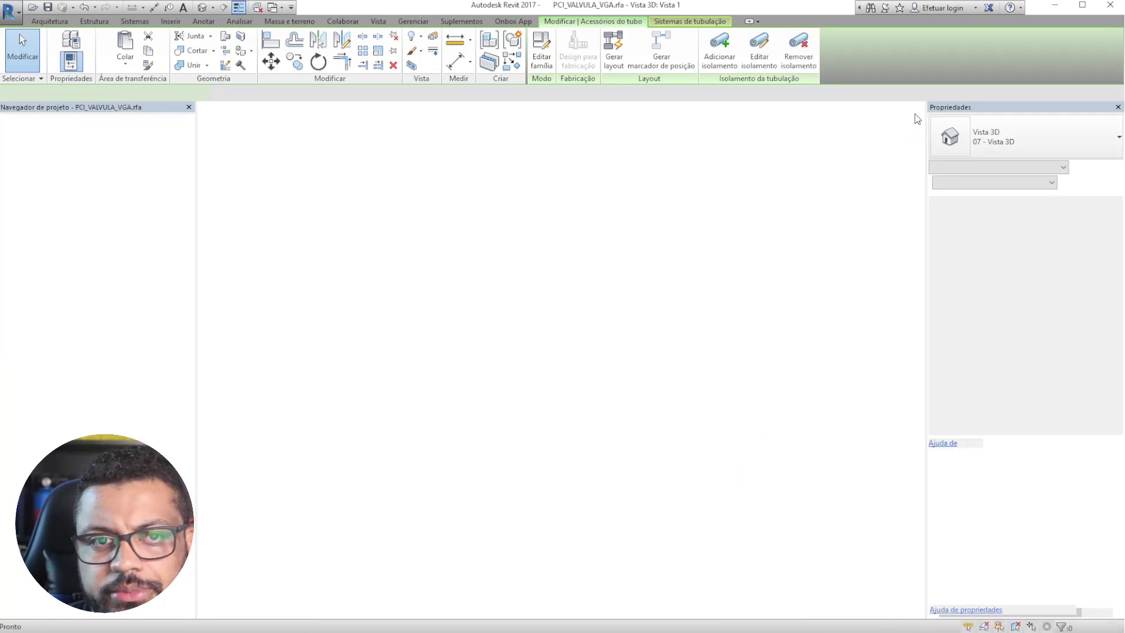
{"action": "left_click", "coordinate": [906, 111]}
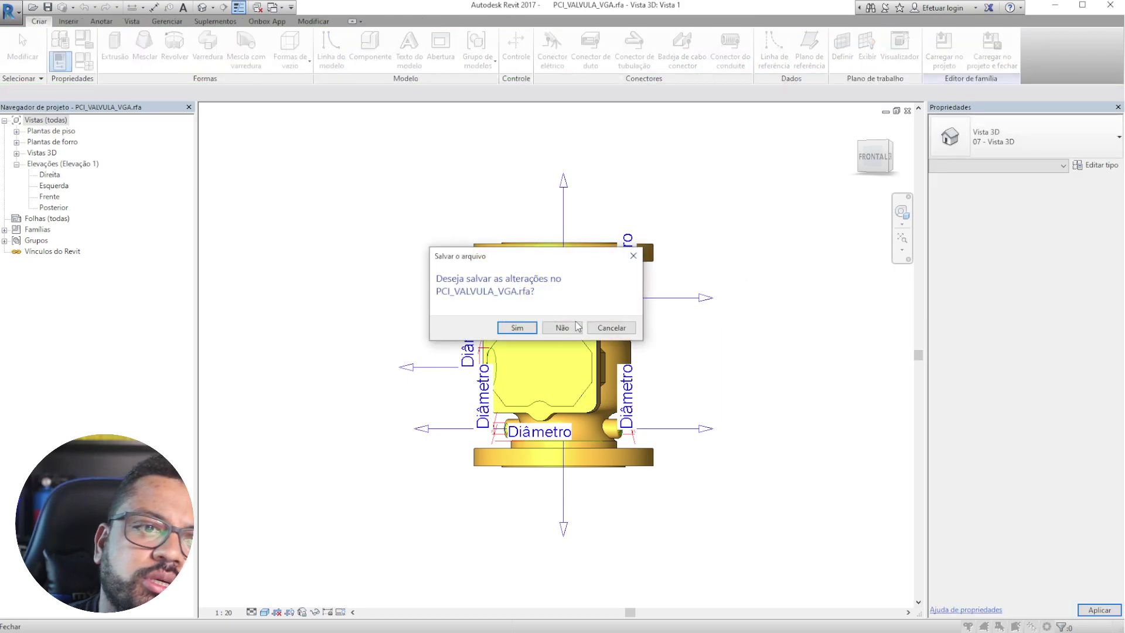
{"action": "left_click", "coordinate": [561, 327]}
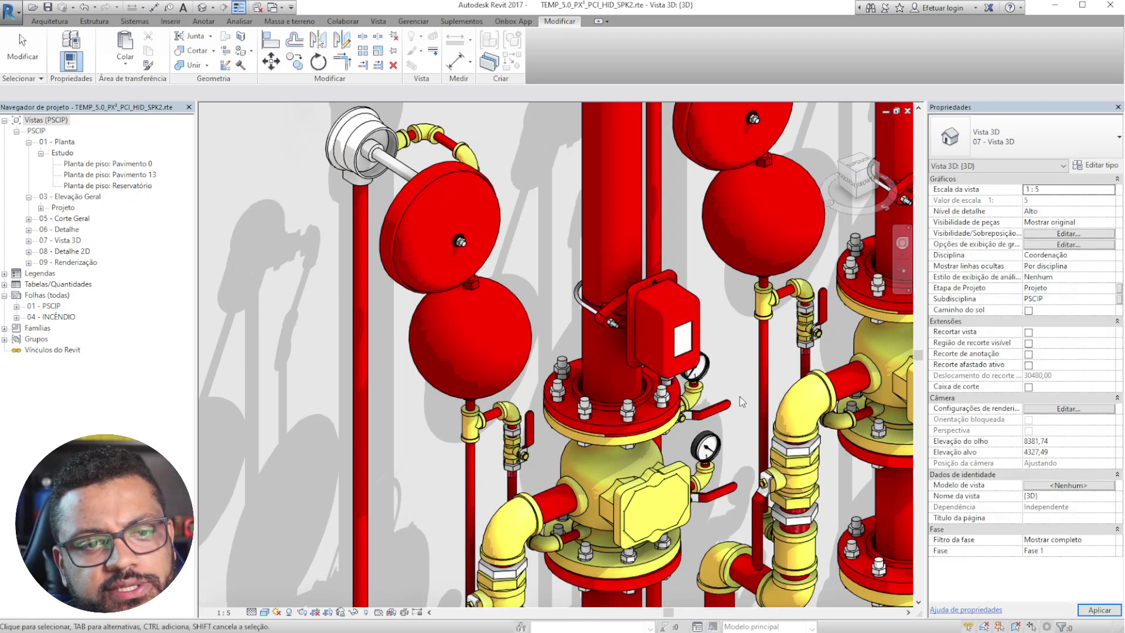
- Examine the alarm valve assembly and its flanged connections up close, along with the neighbouring risers
{"action": "scroll", "coordinate": [631, 463], "scroll_direction": "down", "scroll_amount": 1}
{"action": "middle_click_drag", "start_coordinate": [632, 463], "coordinate": [536, 436]}
{"action": "scroll", "coordinate": [536, 434], "scroll_direction": "down", "scroll_amount": 5}
{"action": "middle_click_drag", "start_coordinate": [665, 479], "coordinate": [565, 526], "text": "shift"}
{"action": "scroll", "coordinate": [564, 526], "scroll_direction": "up", "scroll_amount": 2}
{"action": "scroll", "coordinate": [501, 457], "scroll_direction": "up", "scroll_amount": 5}
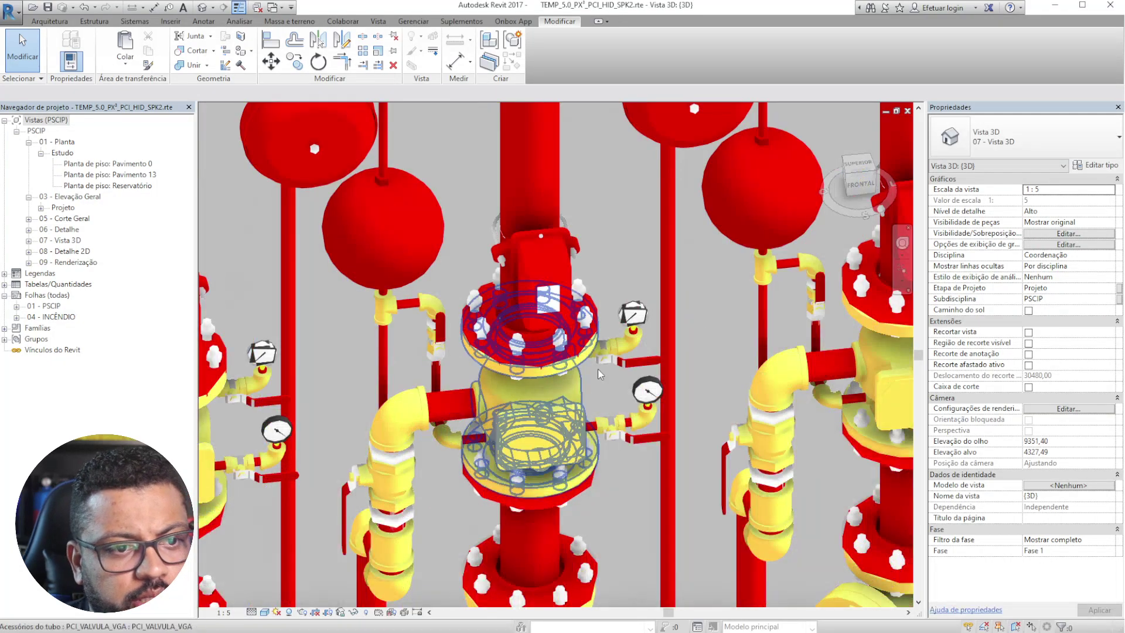
{"action": "scroll", "coordinate": [592, 375], "scroll_direction": "up", "scroll_amount": 5}
{"action": "scroll", "coordinate": [596, 390], "scroll_direction": "down", "scroll_amount": 3}
{"action": "scroll", "coordinate": [435, 328], "scroll_direction": "down", "scroll_amount": 8}
{"action": "scroll", "coordinate": [435, 421], "scroll_direction": "up", "scroll_amount": 2}
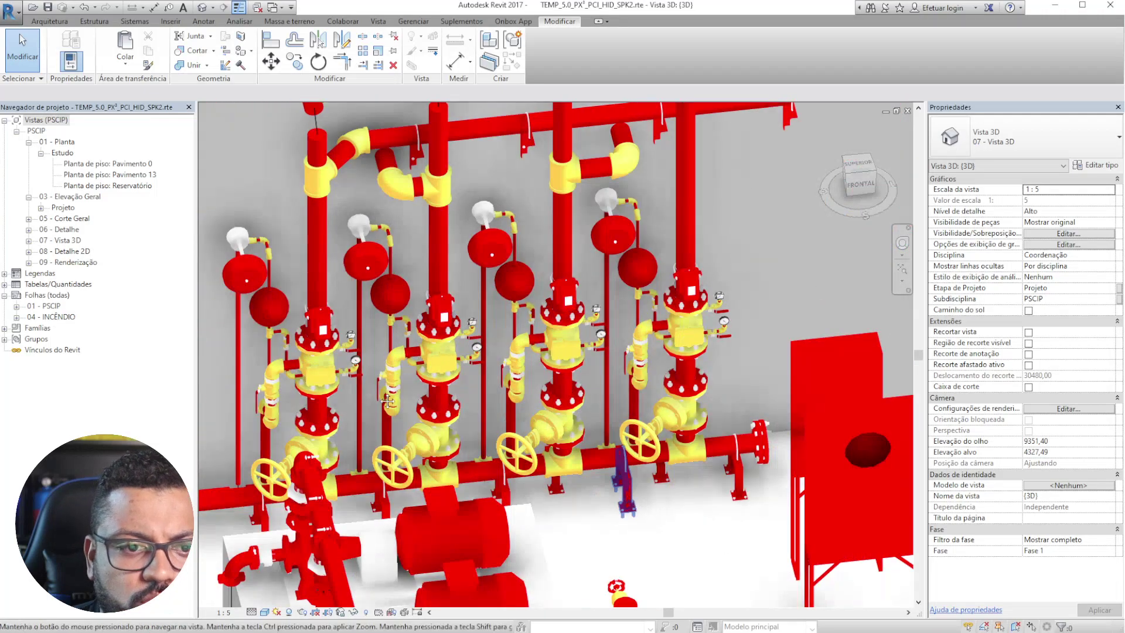
- Set the front 60X90x17 hydrant cabinet's door opening to 180° and its swing-out support opening to 160°
{"action": "middle_click_drag", "start_coordinate": [435, 421], "coordinate": [384, 353]}
{"action": "scroll", "coordinate": [565, 283], "scroll_direction": "up", "scroll_amount": 3}
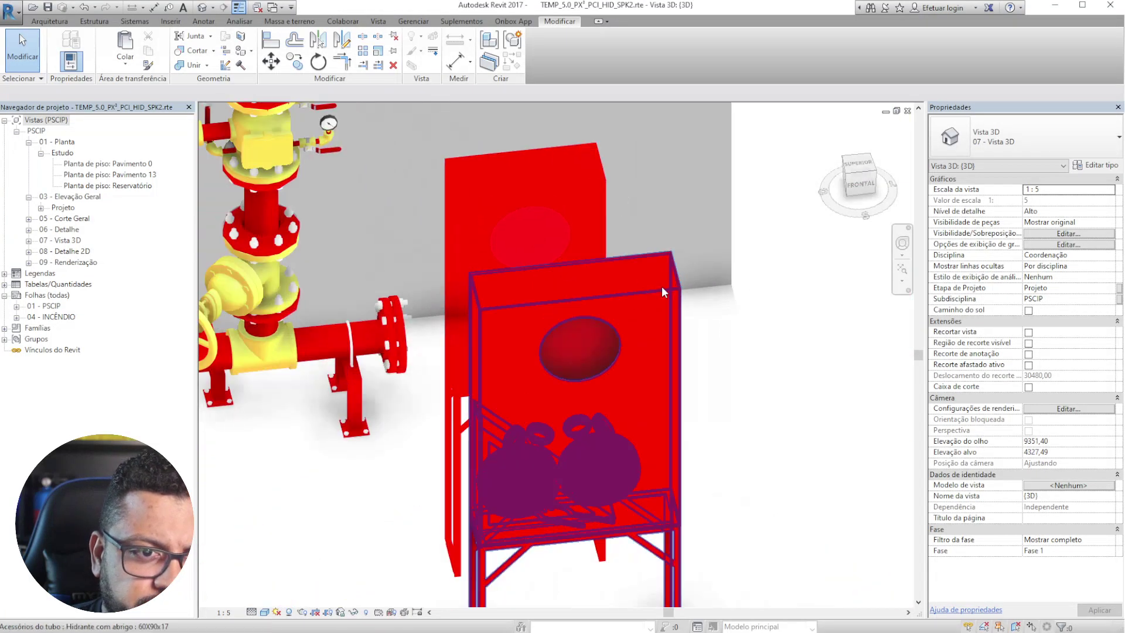
{"action": "left_click", "coordinate": [662, 287]}
{"action": "left_click", "coordinate": [662, 286]}
{"action": "middle_click_drag", "start_coordinate": [662, 286], "coordinate": [669, 140]}
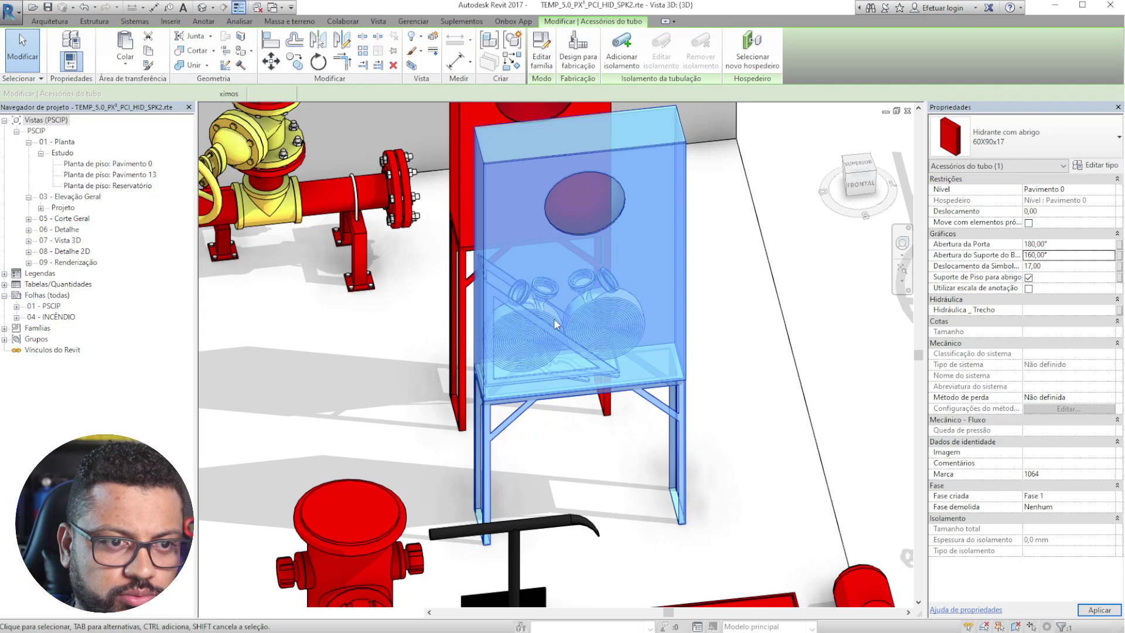
{"action": "left_click", "coordinate": [532, 481]}
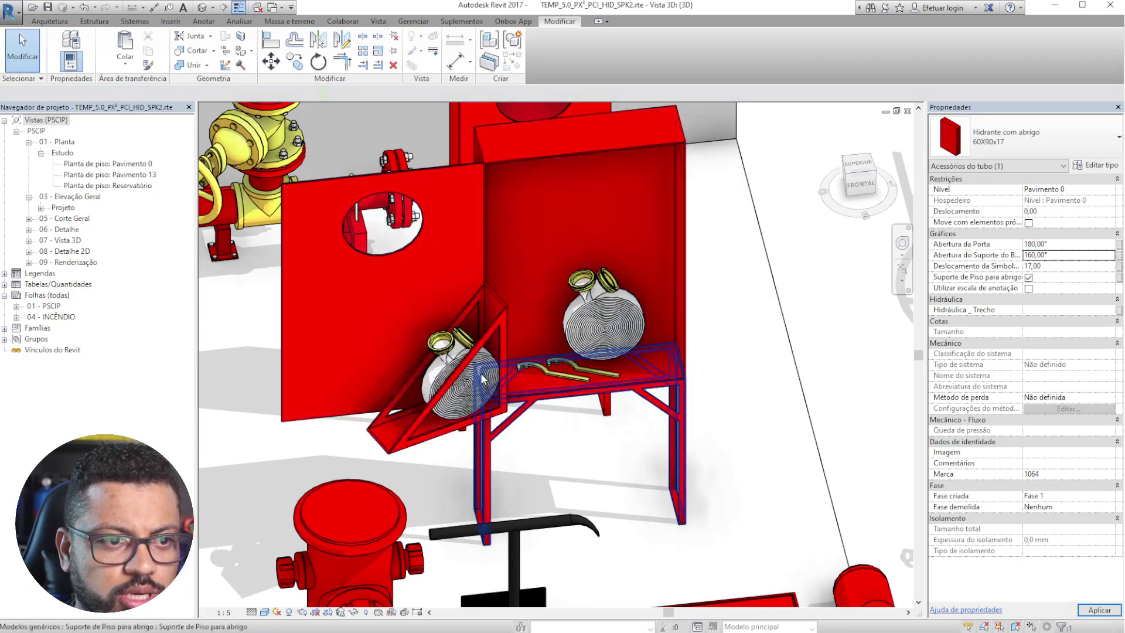
- Examine the coiled hoses and wrenches inside the opened hydrant cabinet and the surrounding fire protection equipment
{"action": "scroll", "coordinate": [580, 413], "scroll_direction": "up", "scroll_amount": 4}
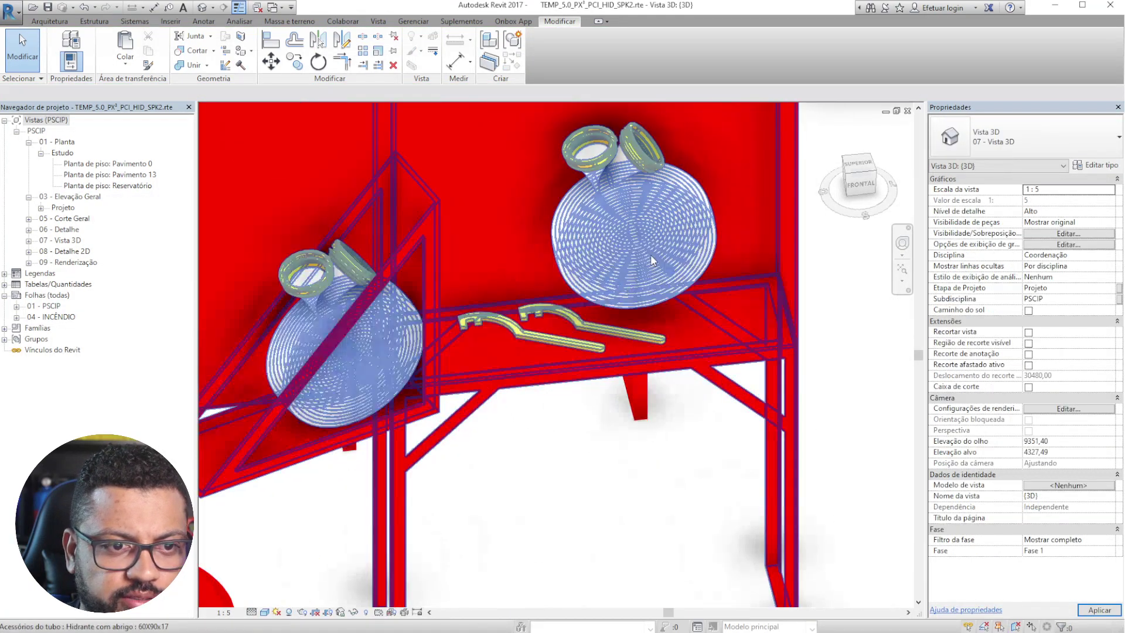
{"action": "scroll", "coordinate": [594, 475], "scroll_direction": "down", "scroll_amount": 3}
{"action": "middle_click_drag", "start_coordinate": [620, 465], "coordinate": [717, 433], "text": "shift"}
{"action": "middle_click_drag", "start_coordinate": [721, 287], "coordinate": [194, 559]}
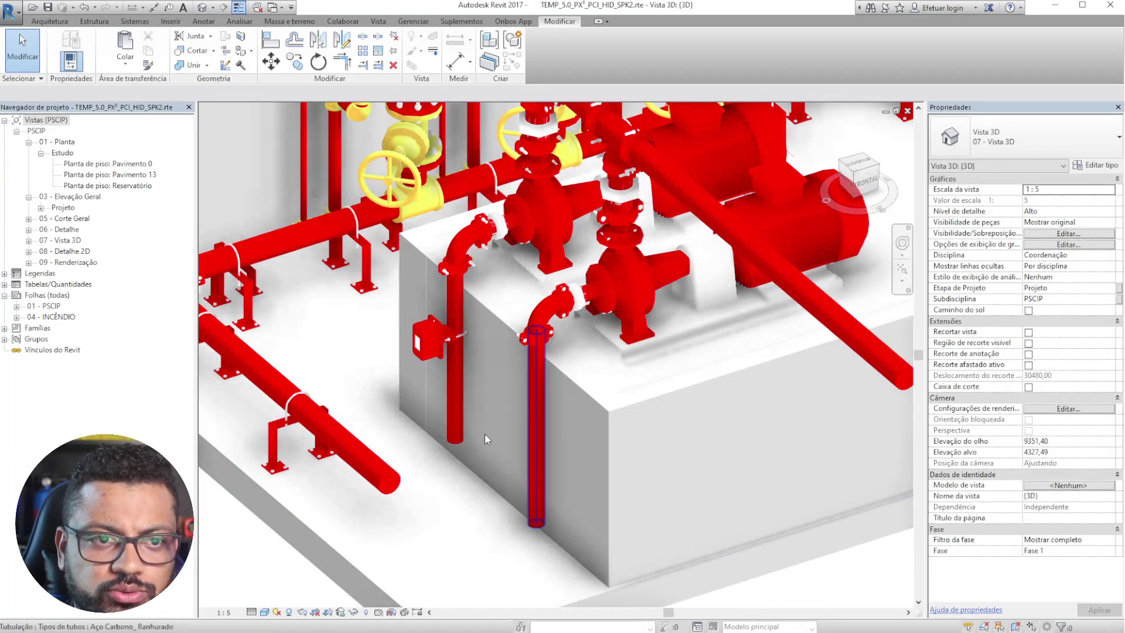
{"action": "middle_click_drag", "start_coordinate": [542, 409], "coordinate": [238, 549]}
{"action": "scroll", "coordinate": [553, 452], "scroll_direction": "down", "scroll_amount": 5}
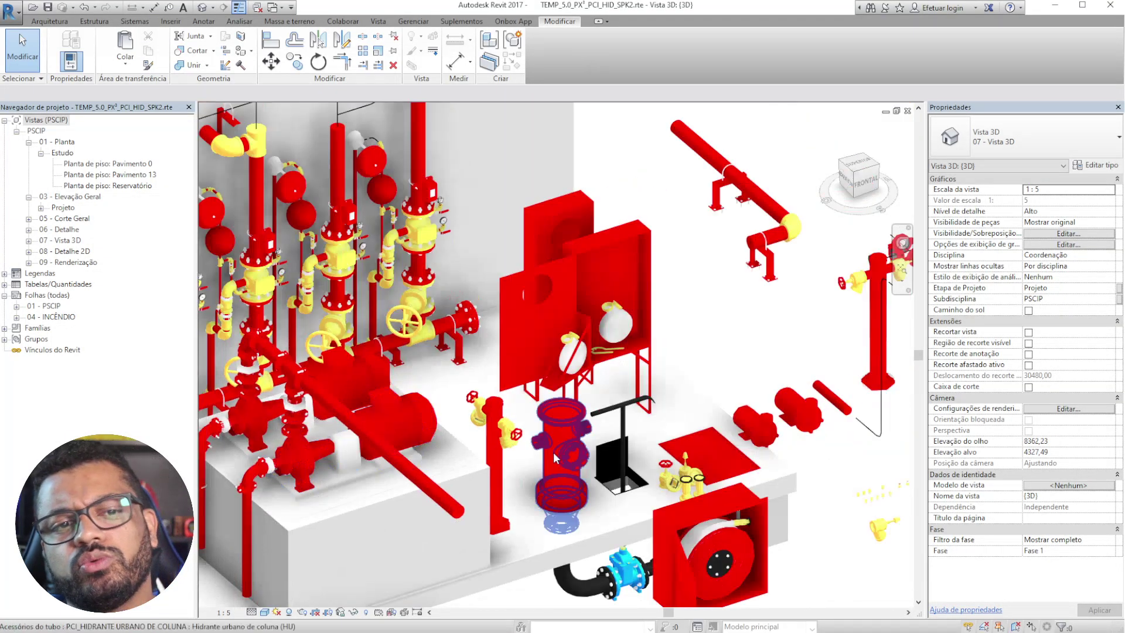
- Temporarily hide the generic 150 mm floor slab around the column hydrant
{"action": "scroll", "coordinate": [477, 433], "scroll_direction": "up", "scroll_amount": 6}
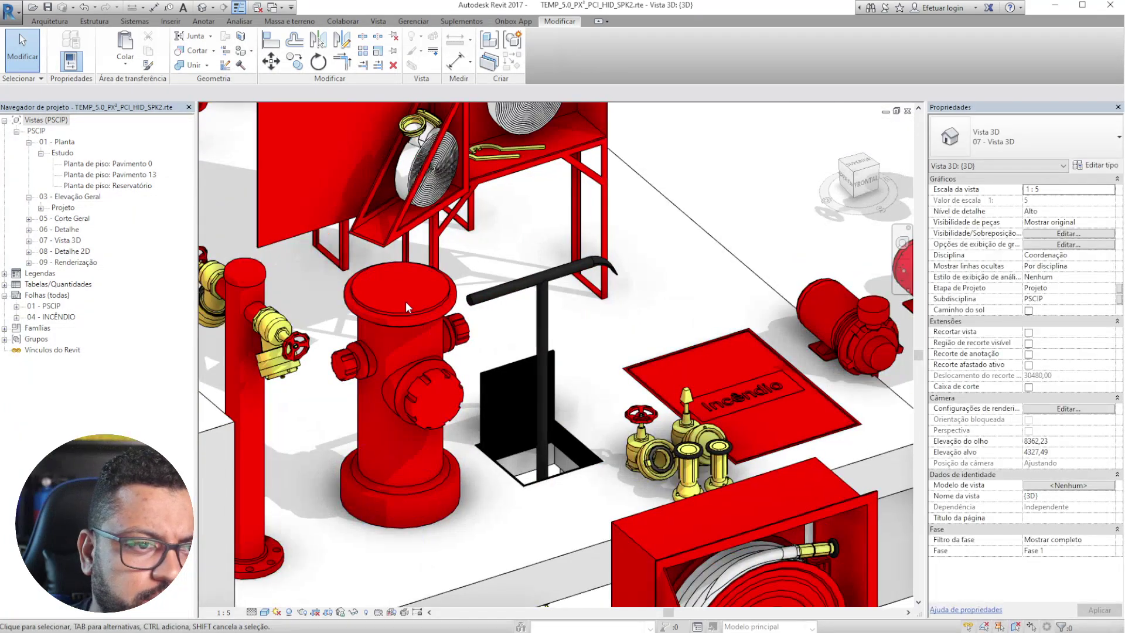
{"action": "middle_click_drag", "start_coordinate": [495, 490], "coordinate": [517, 362]}
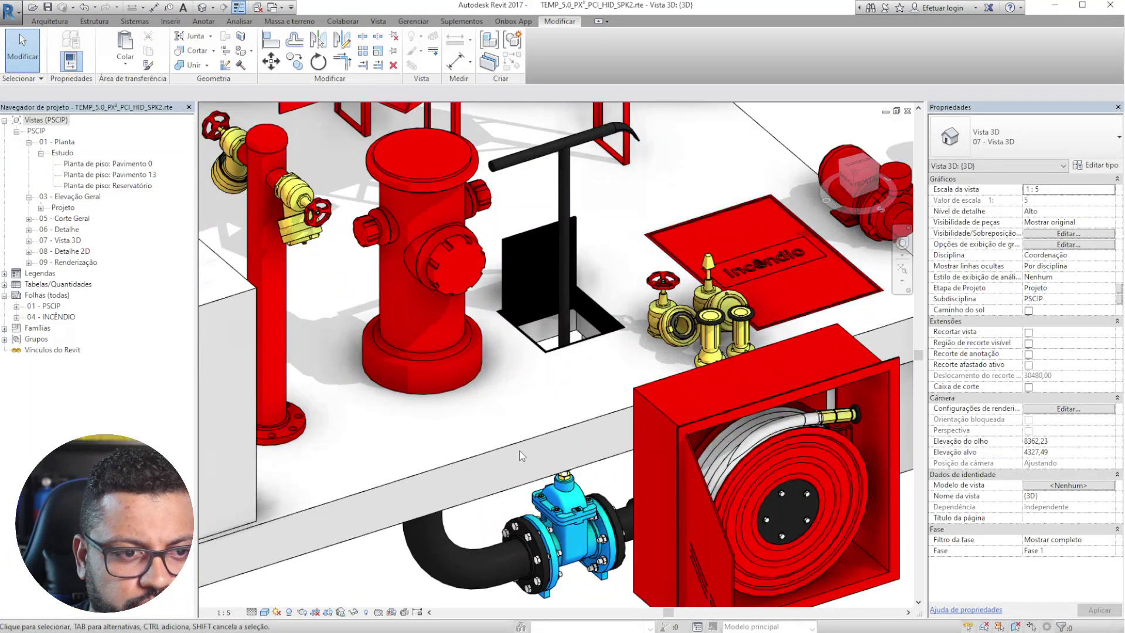
{"action": "left_click", "coordinate": [512, 442]}
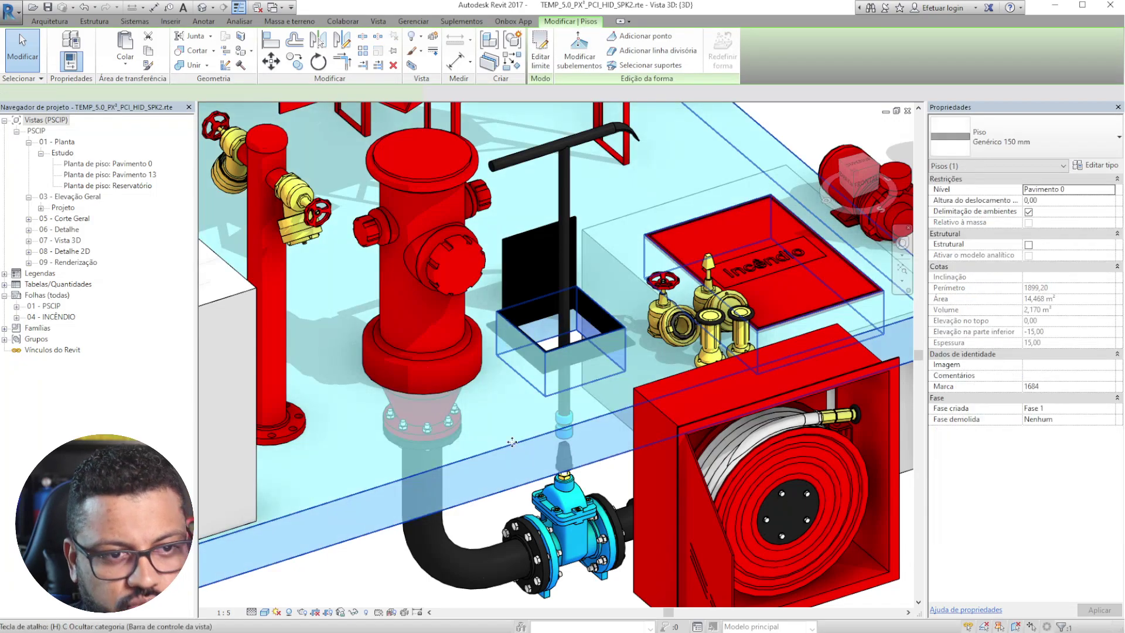
{"action": "key", "text": "h"}
{"action": "key", "text": "h"}
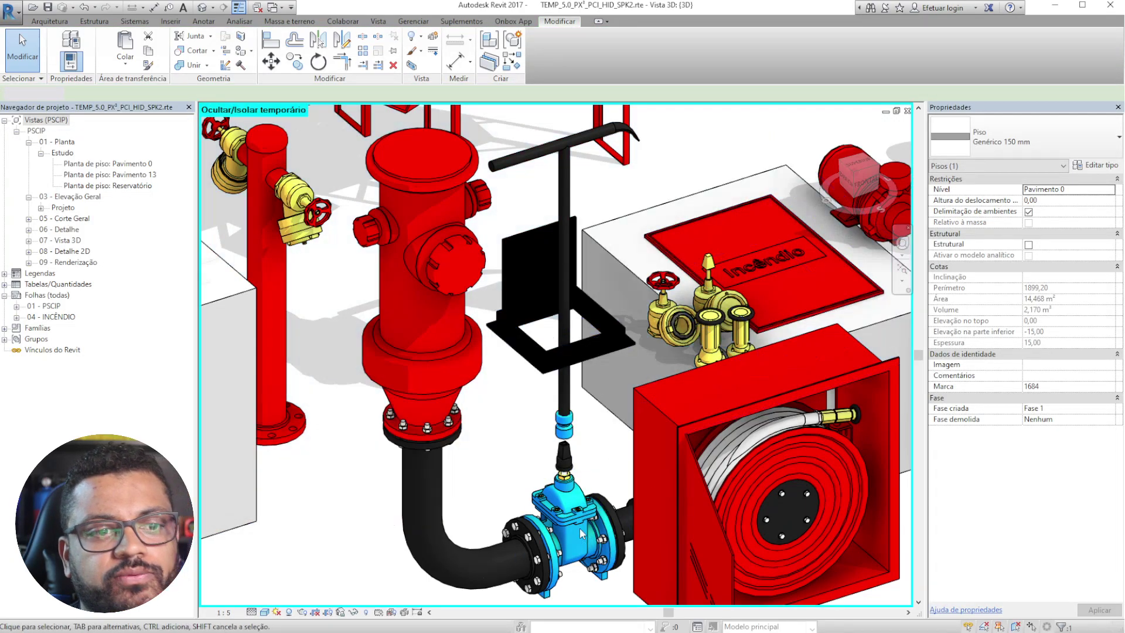
- Examine the underground gate valve, operating stem and flanged piping that feed the column hydrant
{"action": "scroll", "coordinate": [555, 432], "scroll_direction": "up", "scroll_amount": 3}
{"action": "scroll", "coordinate": [555, 432], "scroll_direction": "up", "scroll_amount": 5}
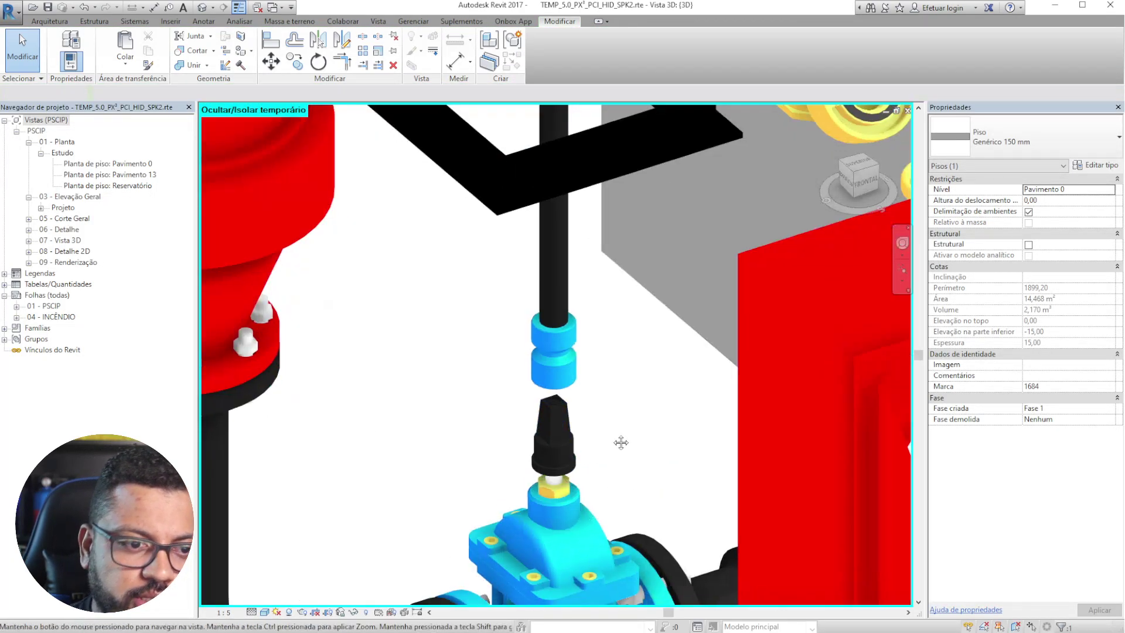
{"action": "key", "text": "Escape"}
{"action": "scroll", "coordinate": [574, 362], "scroll_direction": "down", "scroll_amount": 2}
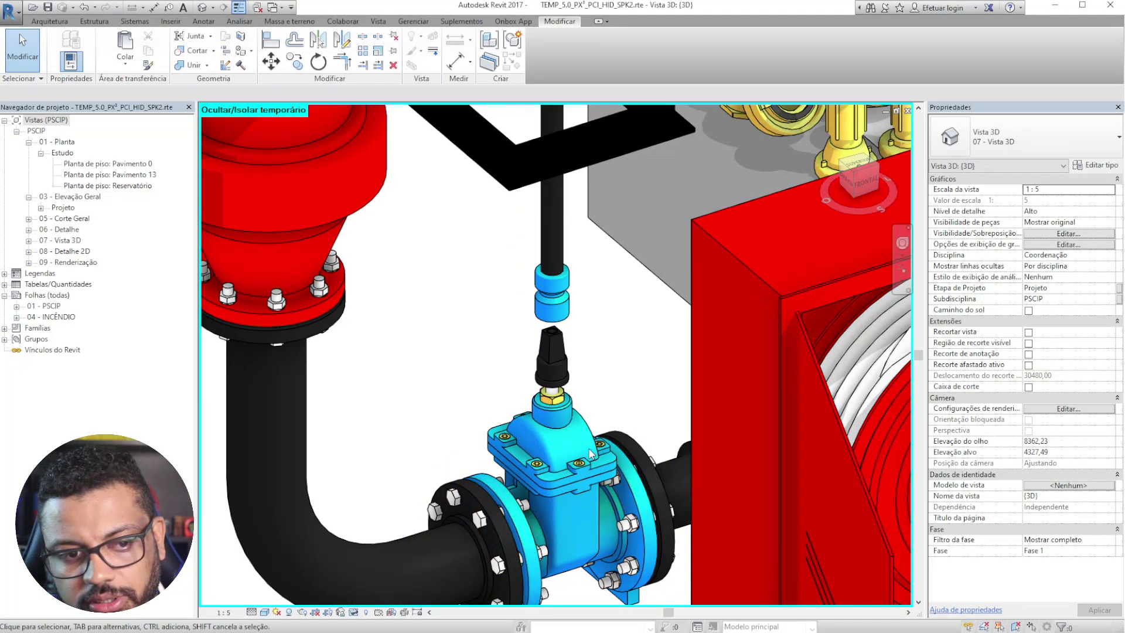
{"action": "scroll", "coordinate": [497, 419], "scroll_direction": "down", "scroll_amount": 3}
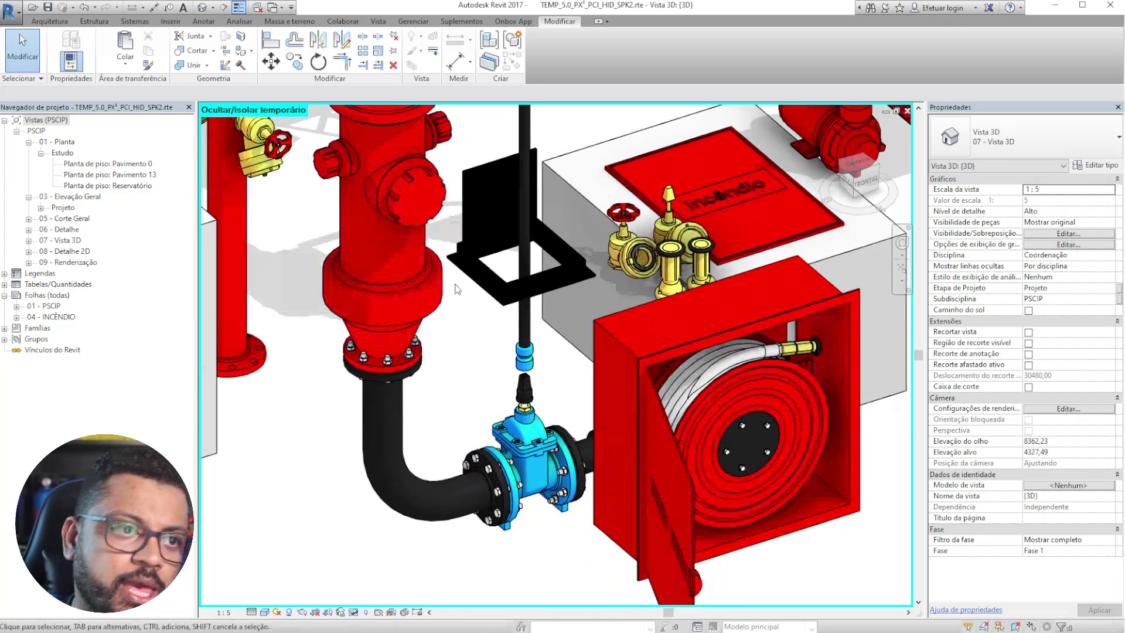
- Open the PCI_VALVULA PARA HIDRANTES DE RECALQUE 45º family for inspection and close it without saving
{"action": "middle_click_drag", "start_coordinate": [548, 294], "coordinate": [519, 475]}
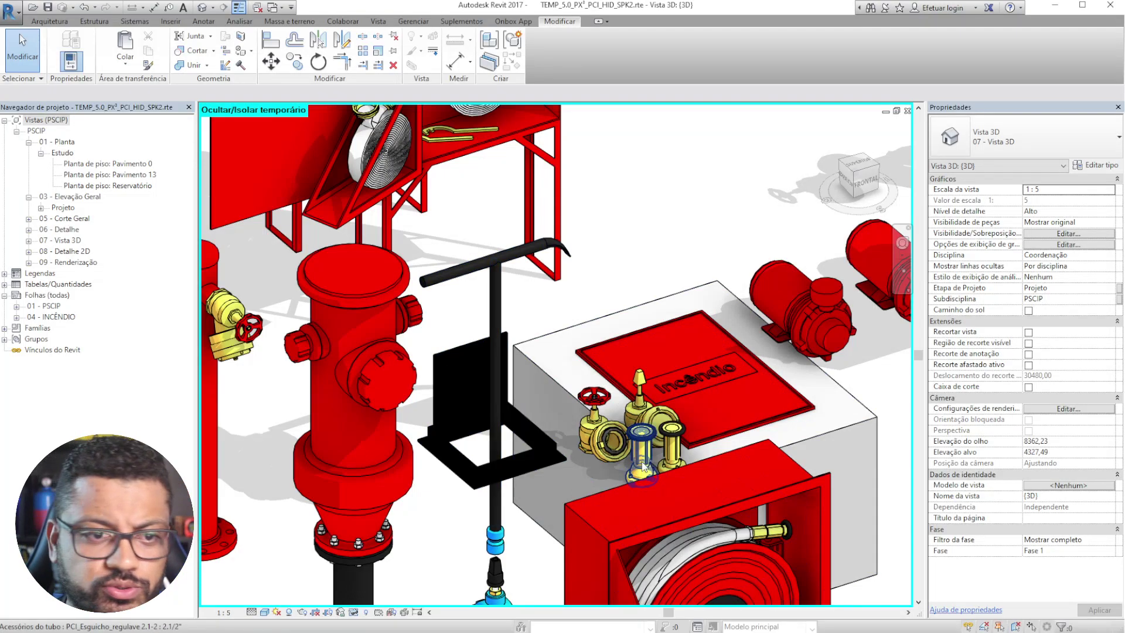
{"action": "scroll", "coordinate": [661, 464], "scroll_direction": "up", "scroll_amount": 3}
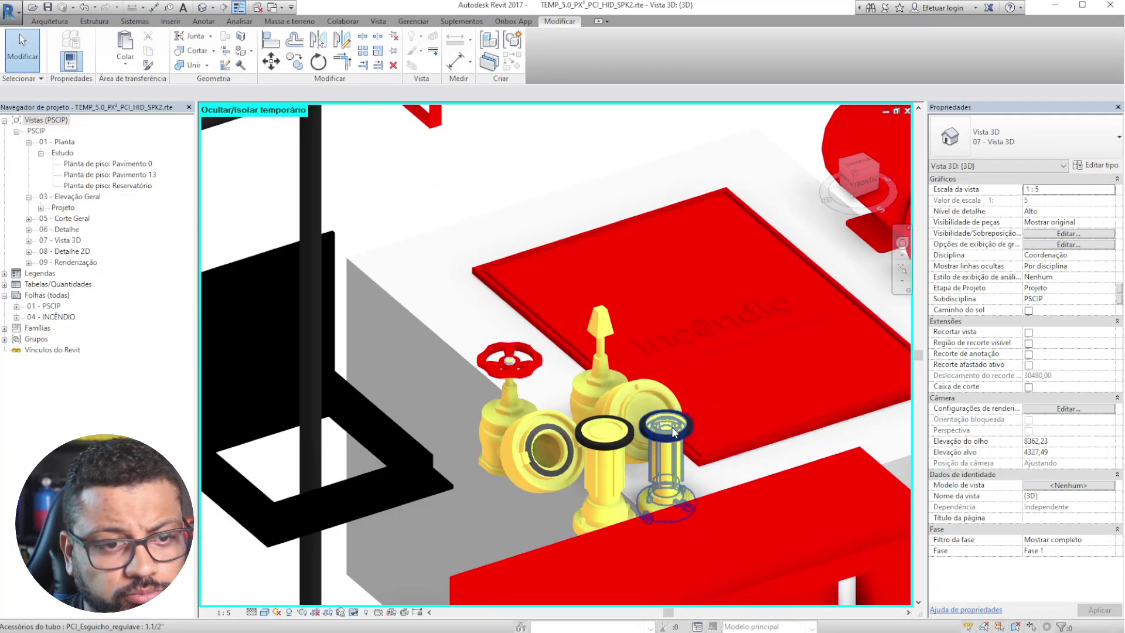
{"action": "scroll", "coordinate": [628, 413], "scroll_direction": "up", "scroll_amount": 3}
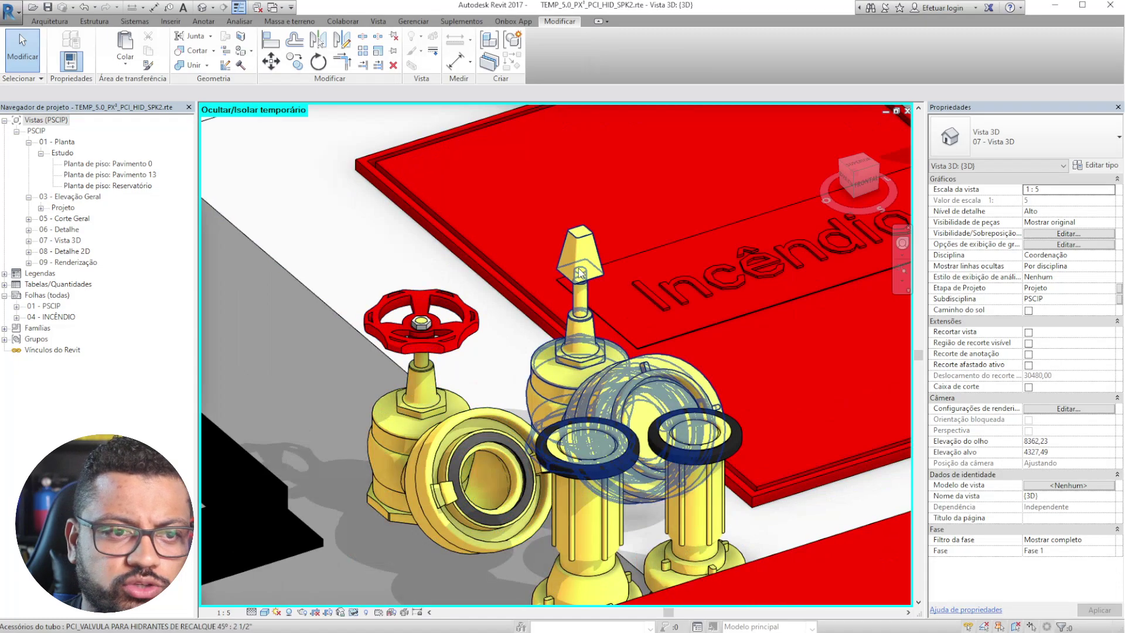
{"action": "double_click", "coordinate": [583, 242]}
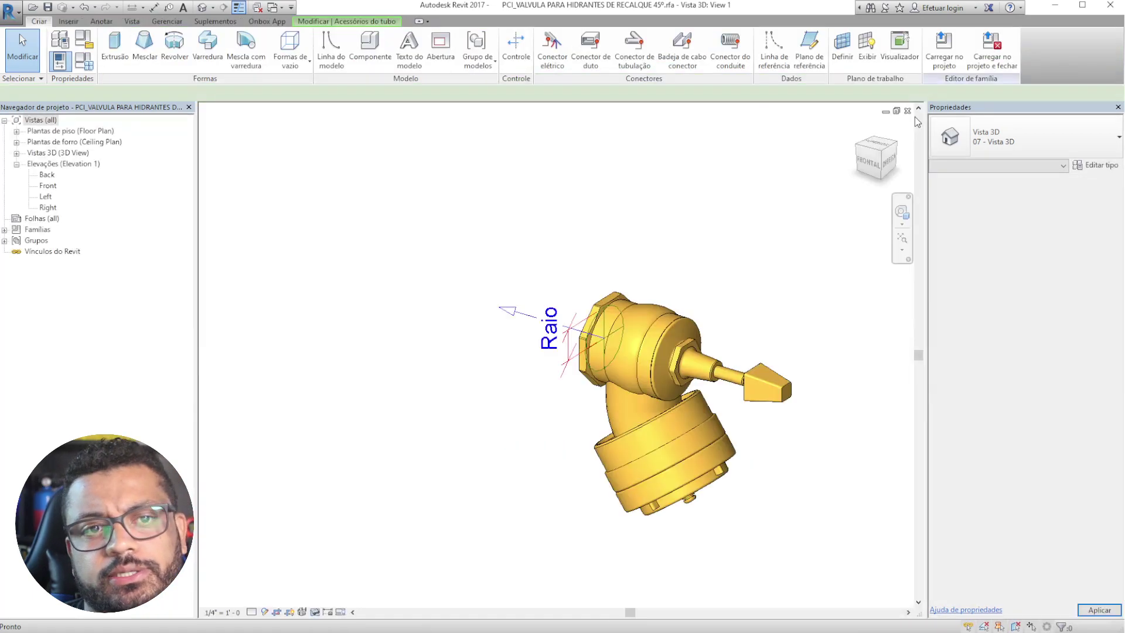
{"action": "left_click", "coordinate": [907, 111]}
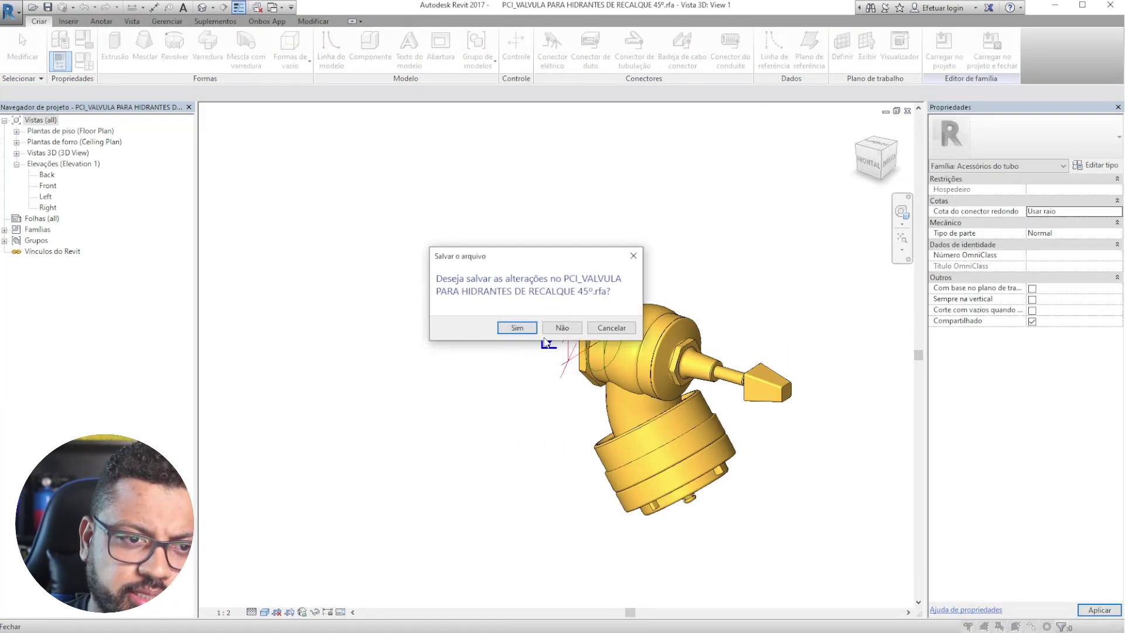
{"action": "left_click", "coordinate": [562, 328]}
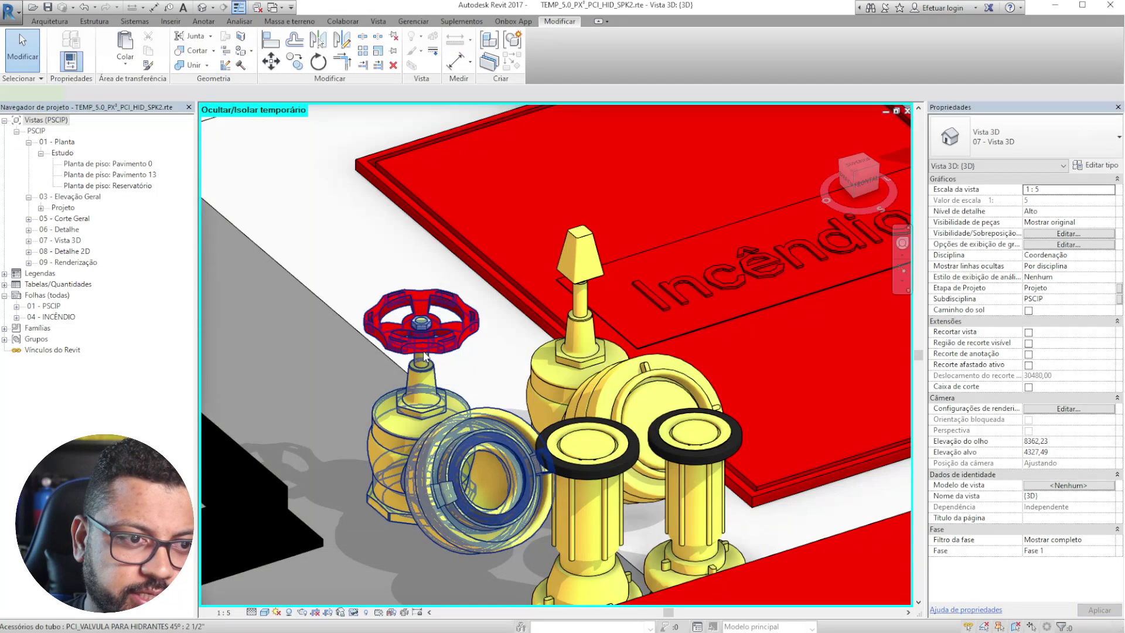
- Inspect the 2 1/2" 45° hydrant valve beside the red "Incêndio" cover from several angles
{"action": "left_click", "coordinate": [444, 414]}
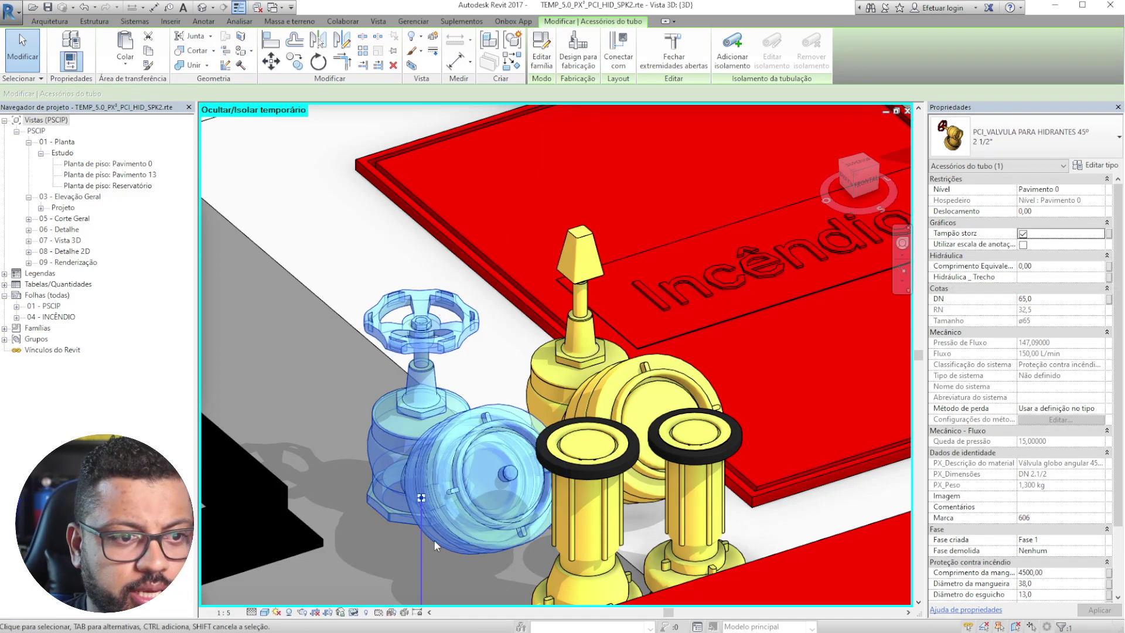
{"action": "scroll", "coordinate": [492, 273], "scroll_direction": "down", "scroll_amount": 1}
{"action": "middle_click_drag", "start_coordinate": [453, 452], "coordinate": [596, 458], "text": "shift"}
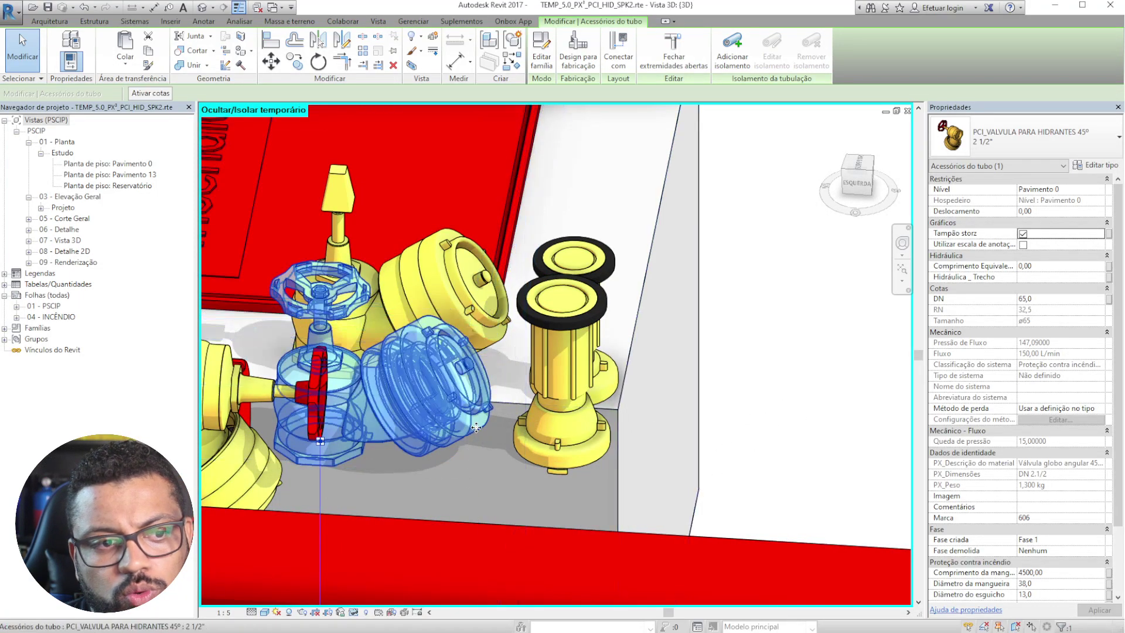
{"action": "left_click", "coordinate": [824, 378]}
{"action": "scroll", "coordinate": [815, 372], "scroll_direction": "down", "scroll_amount": 3}
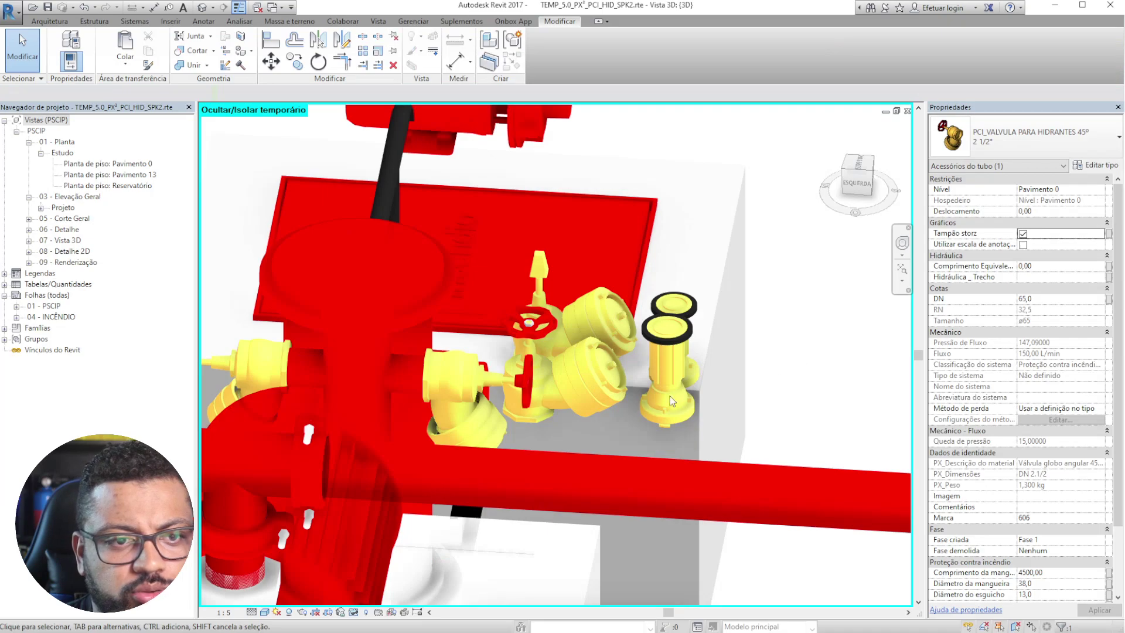
{"action": "scroll", "coordinate": [808, 365], "scroll_direction": "up", "scroll_amount": 4}
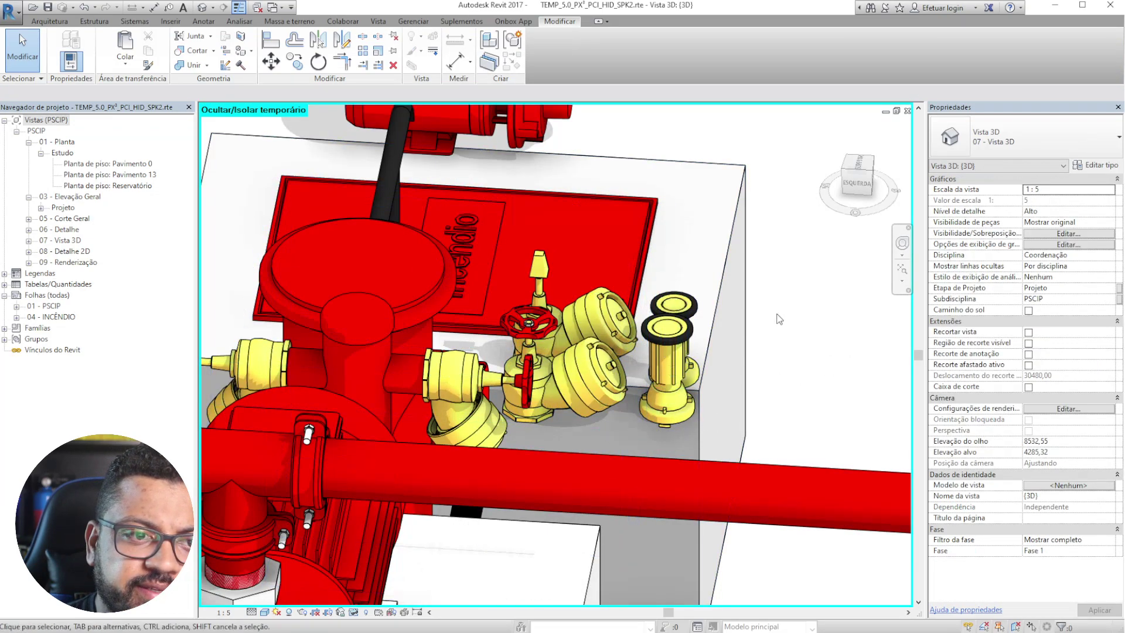
- Inspect the 45° hydrant valves mounted at the ends of the two raised red pipe branches
{"action": "scroll", "coordinate": [781, 318], "scroll_direction": "down", "scroll_amount": 10}
{"action": "scroll", "coordinate": [744, 336], "scroll_direction": "down", "scroll_amount": 3}
{"action": "middle_click_drag", "start_coordinate": [797, 452], "coordinate": [662, 445], "text": "shift"}
{"action": "scroll", "coordinate": [541, 391], "scroll_direction": "up", "scroll_amount": 12}
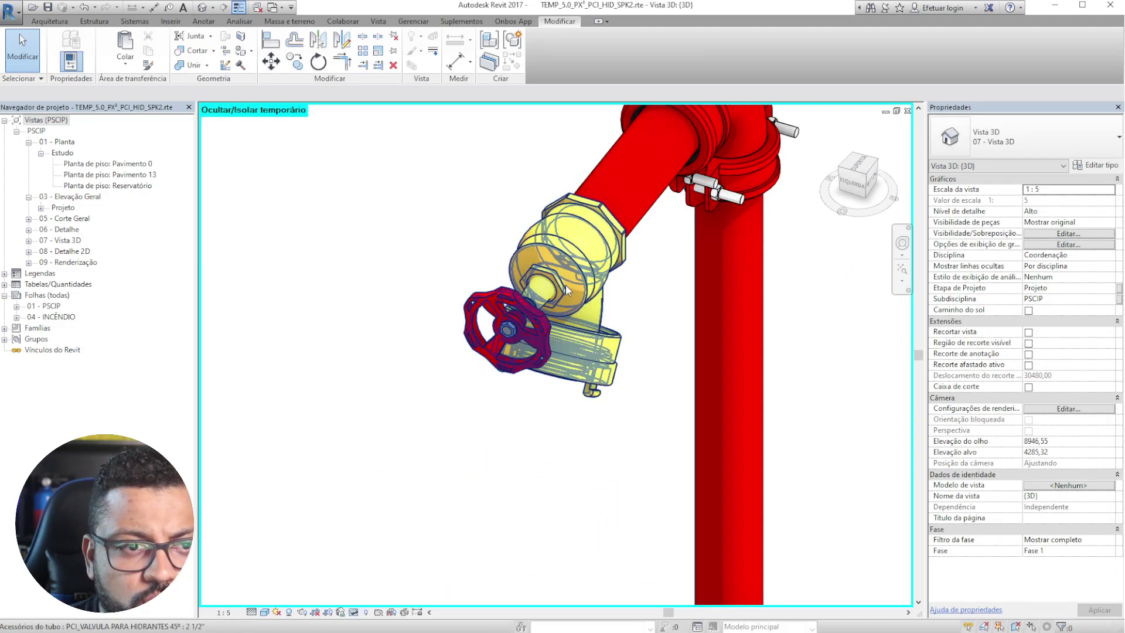
{"action": "left_click", "coordinate": [564, 284]}
{"action": "middle_click_drag", "start_coordinate": [817, 437], "coordinate": [765, 322], "text": "shift"}
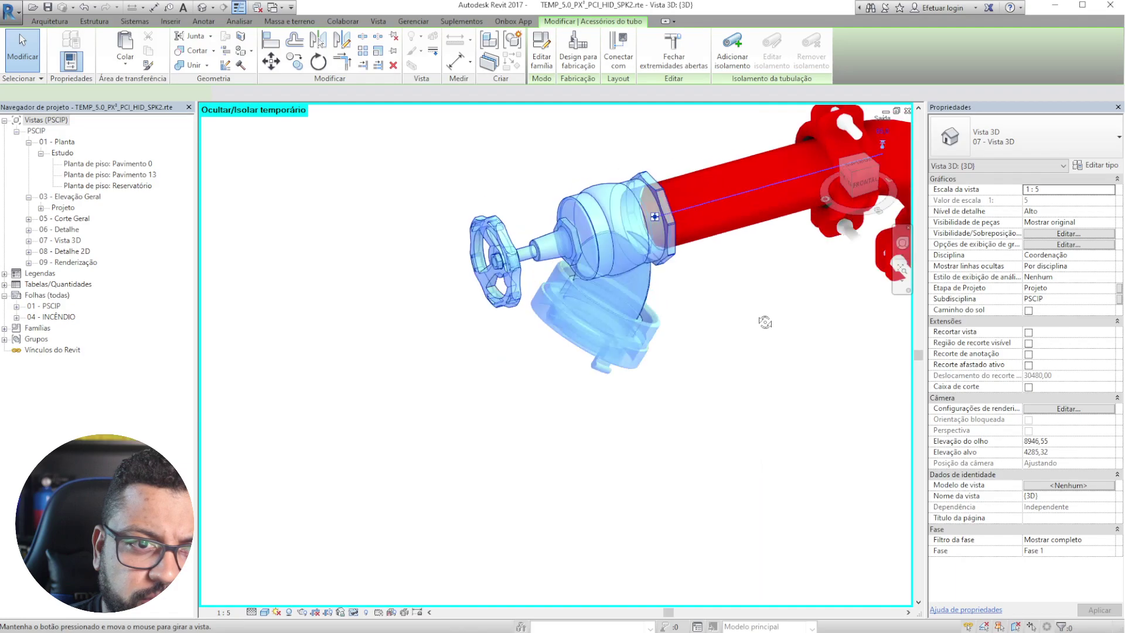
{"action": "scroll", "coordinate": [511, 284], "scroll_direction": "down", "scroll_amount": 5}
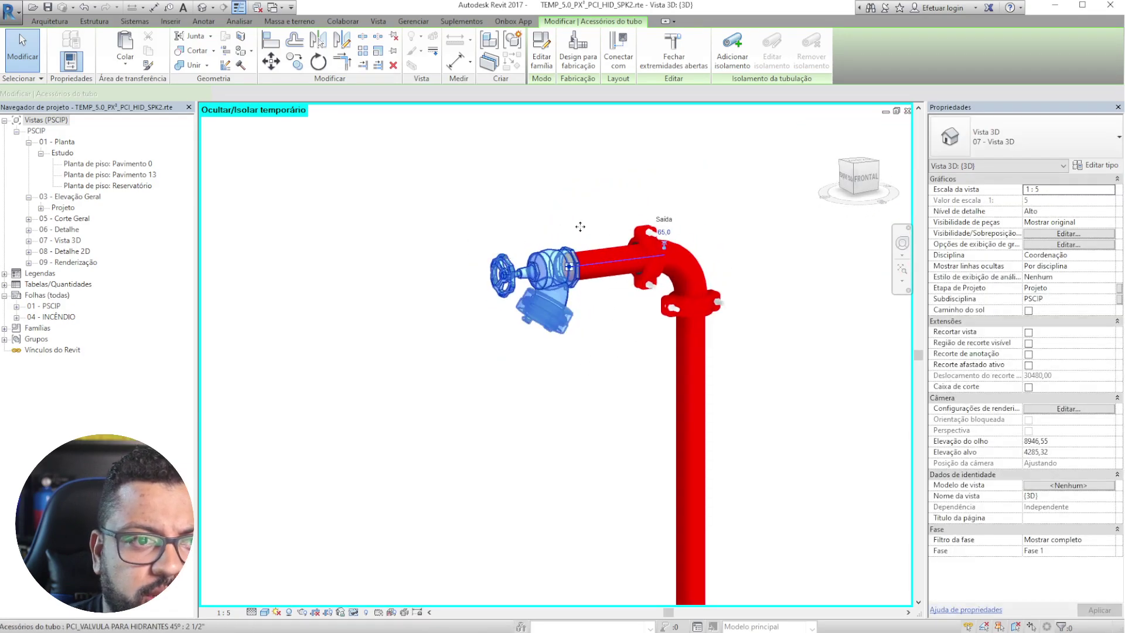
{"action": "scroll", "coordinate": [530, 216], "scroll_direction": "down", "scroll_amount": 6}
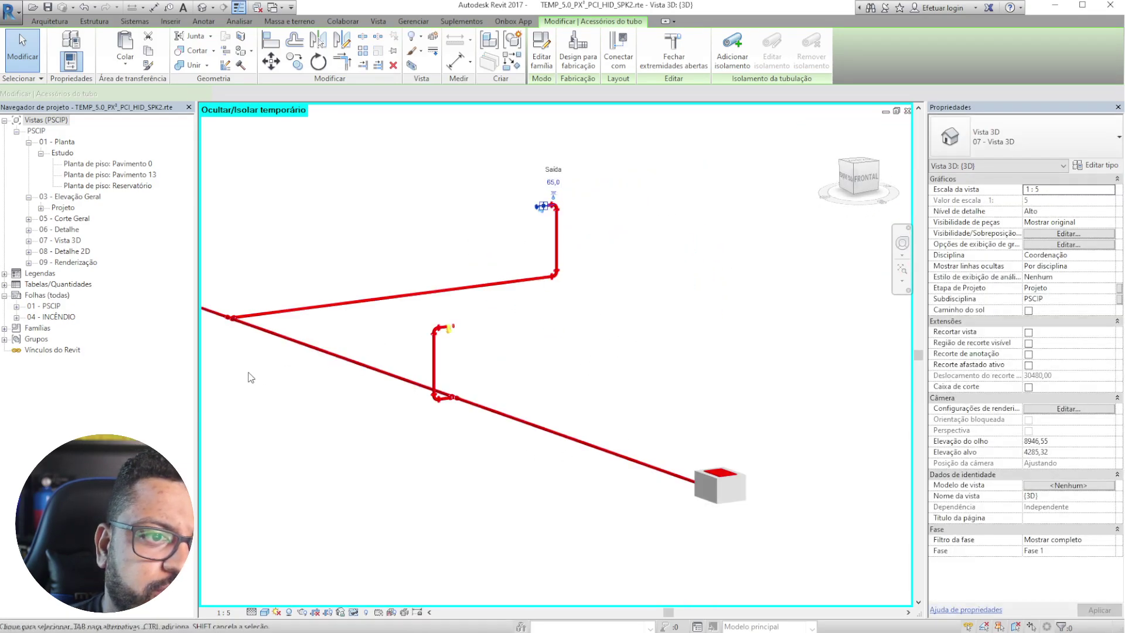
{"action": "scroll", "coordinate": [448, 317], "scroll_direction": "up", "scroll_amount": 6}
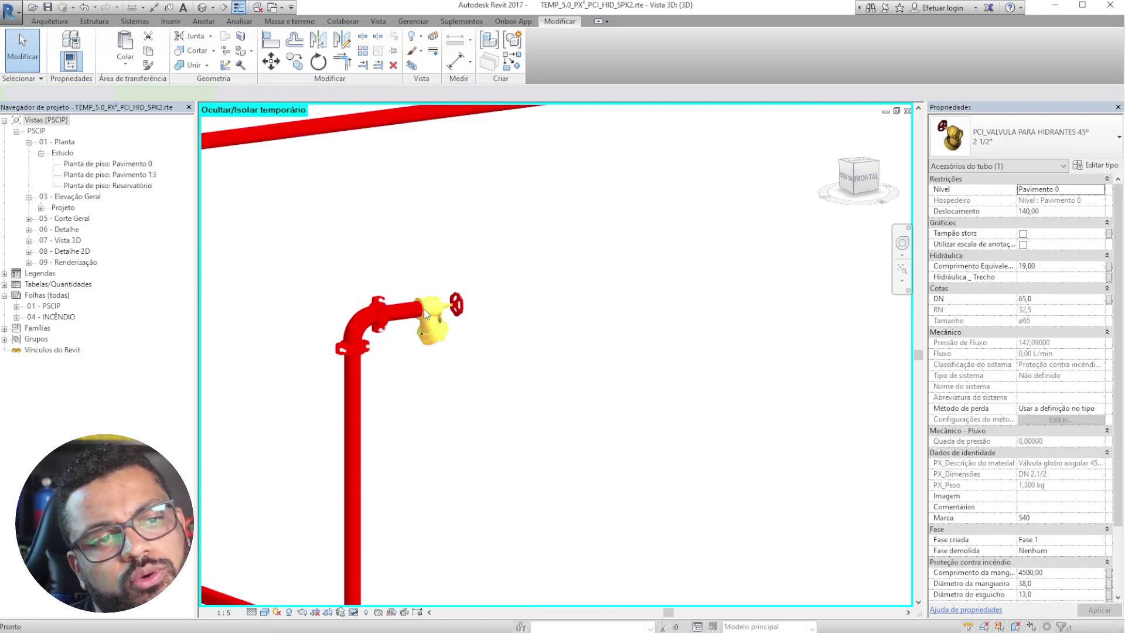
{"action": "scroll", "coordinate": [447, 303], "scroll_direction": "down", "scroll_amount": 6}
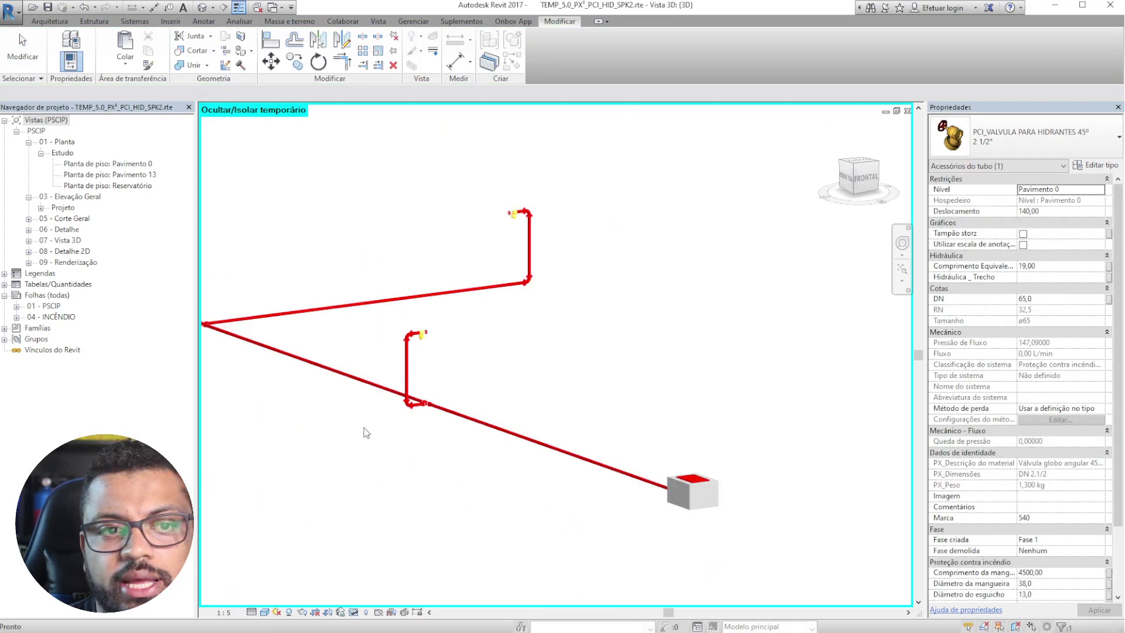
- Reset the temporary hide/isolate and temporarily hide the element obstructing the hose-reel cabinet
{"action": "key", "text": "h"}
{"action": "key", "text": "r"}
{"action": "scroll", "coordinate": [684, 397], "scroll_direction": "up", "scroll_amount": 3}
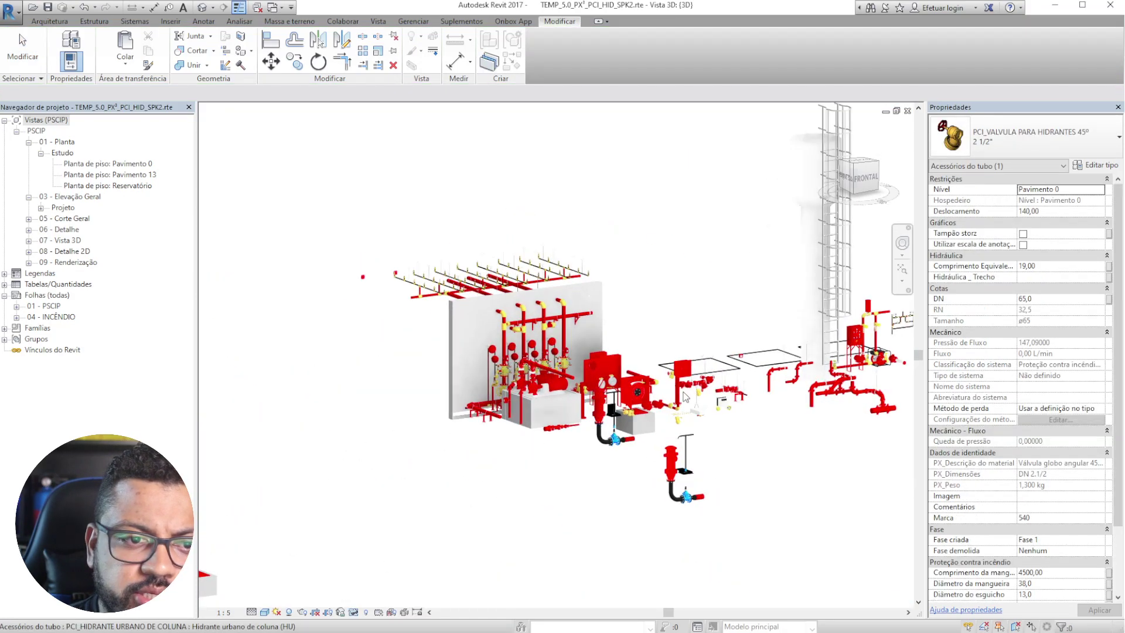
{"action": "scroll", "coordinate": [654, 382], "scroll_direction": "up", "scroll_amount": 8}
{"action": "key", "text": "h"}
{"action": "key", "text": "h"}
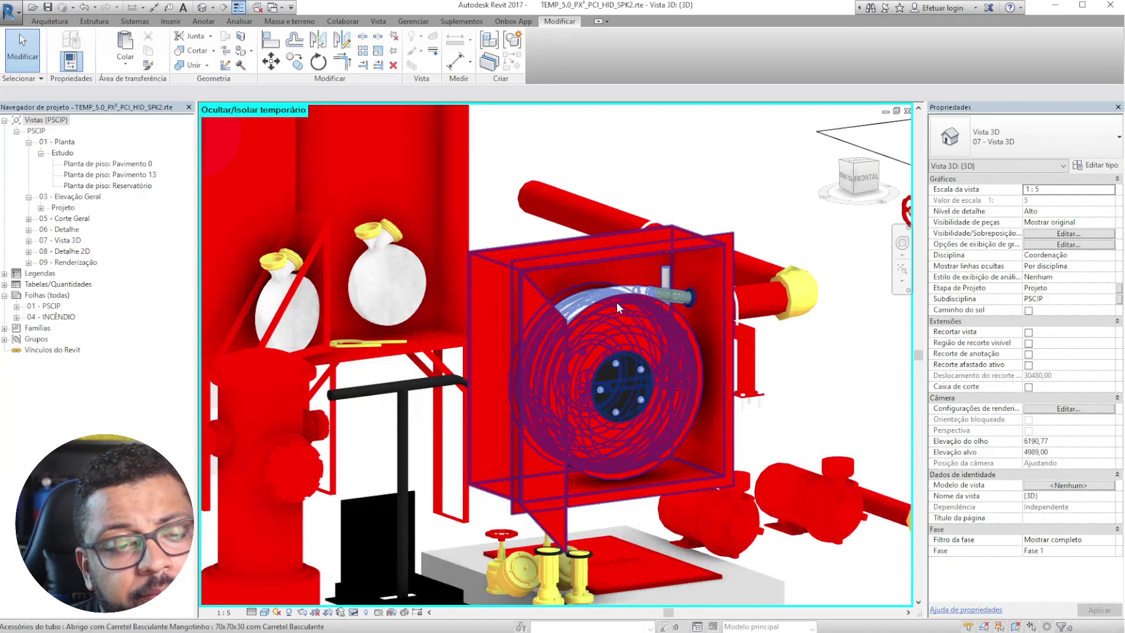
- Examine the 70x70x30 hose-reel cabinet, including its nozzle and coiled hose, together with the surrounding equipment
{"action": "scroll", "coordinate": [684, 301], "scroll_direction": "up", "scroll_amount": 3}
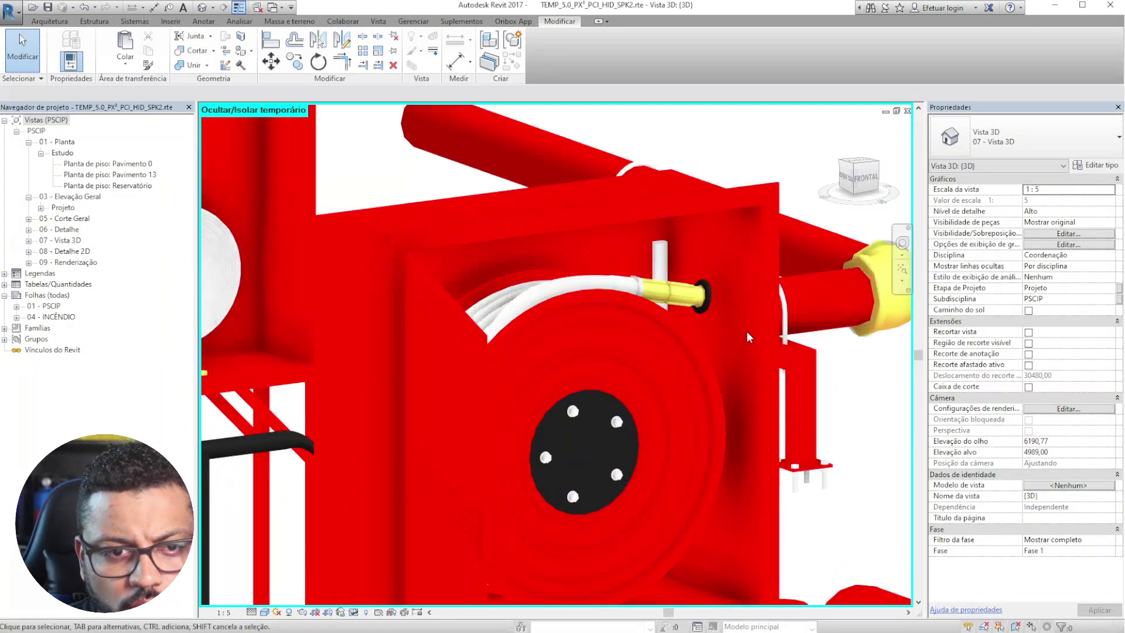
{"action": "left_click", "coordinate": [677, 296]}
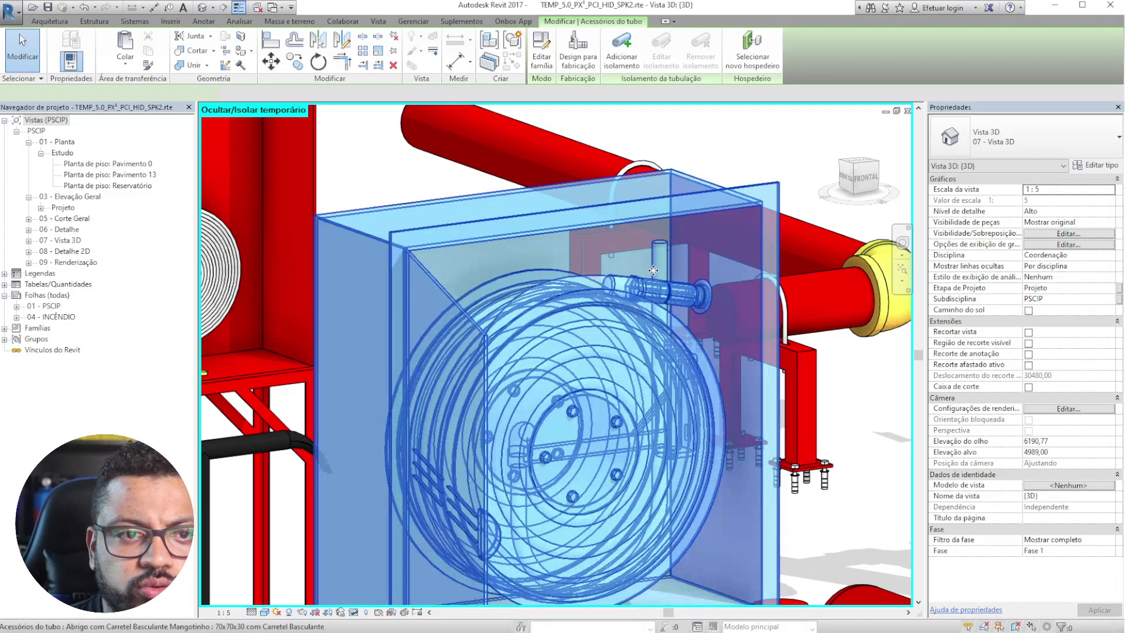
{"action": "scroll", "coordinate": [677, 296], "scroll_direction": "down", "scroll_amount": 5}
{"action": "middle_click_drag", "start_coordinate": [732, 411], "coordinate": [651, 493], "text": "shift"}
{"action": "key", "text": "Escape"}
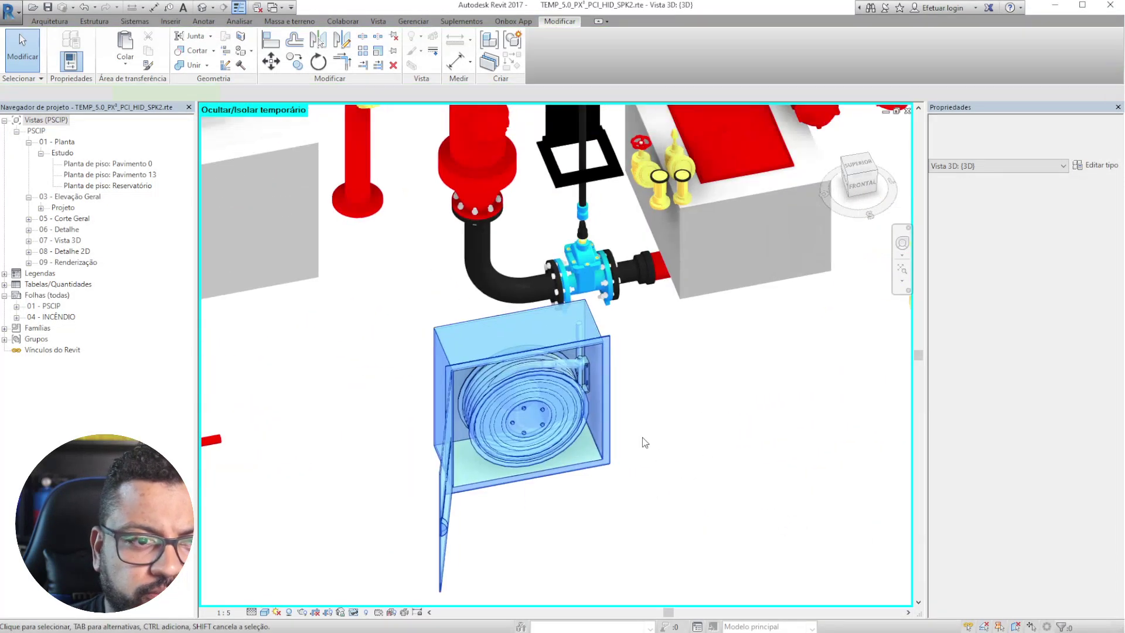
{"action": "scroll", "coordinate": [627, 413], "scroll_direction": "up", "scroll_amount": 4}
{"action": "scroll", "coordinate": [504, 513], "scroll_direction": "down", "scroll_amount": 6}
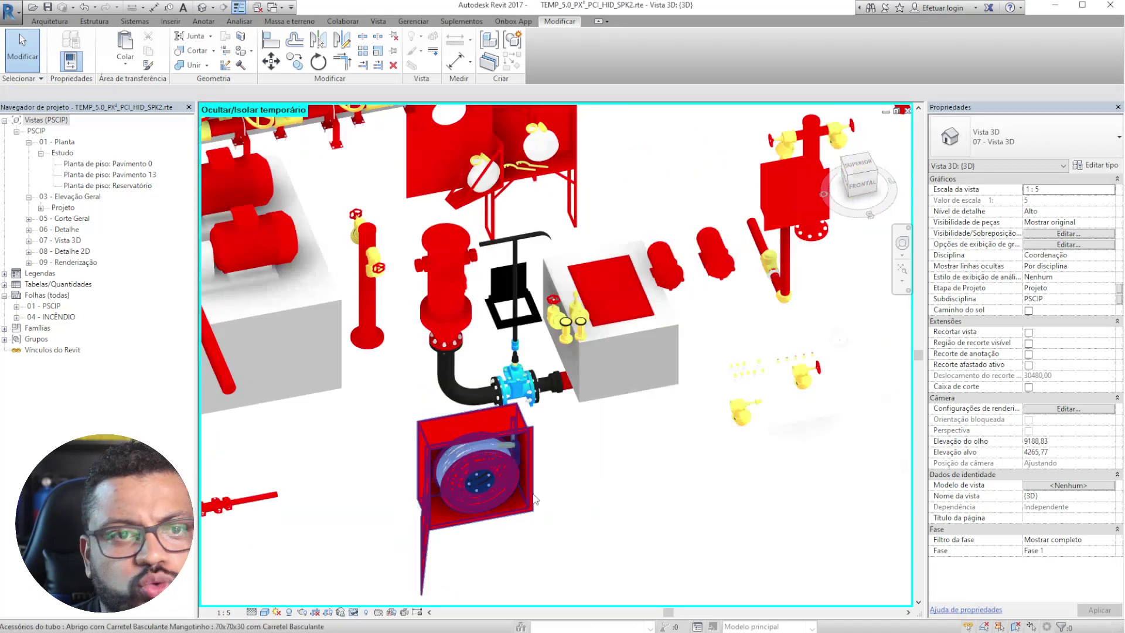
{"action": "scroll", "coordinate": [673, 490], "scroll_direction": "up", "scroll_amount": 2}
{"action": "middle_click_drag", "start_coordinate": [673, 490], "coordinate": [638, 515]}
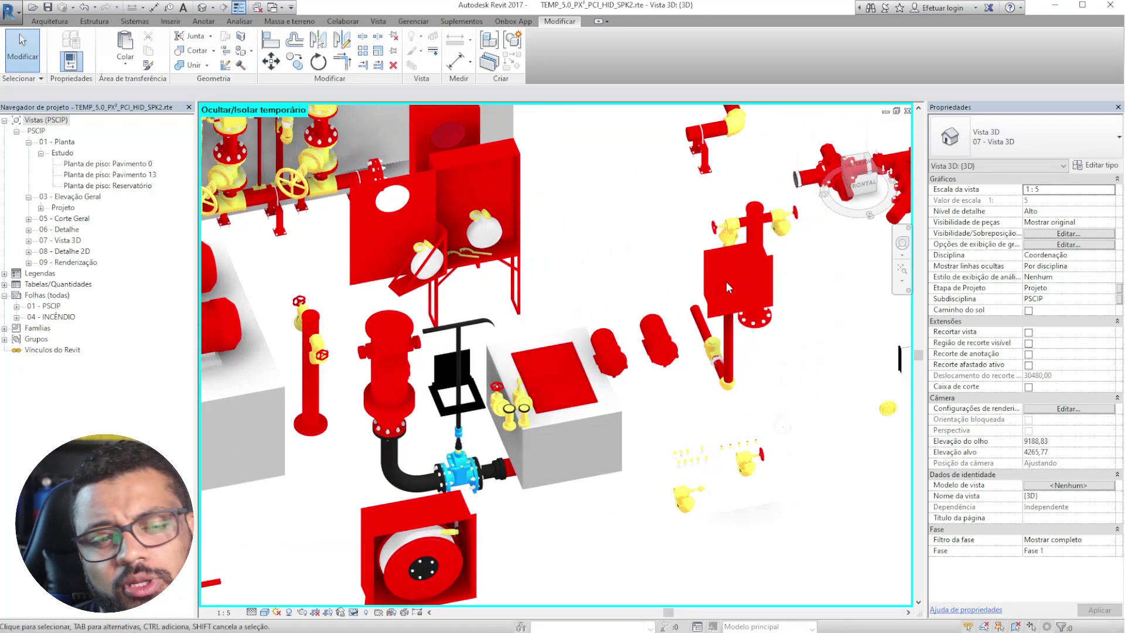
- Temporarily hide the 40x40x20 "Abrigo hidrante de recalque" cabinet to expose the hydrant valve inside it
{"action": "scroll", "coordinate": [724, 290], "scroll_direction": "up", "scroll_amount": 3}
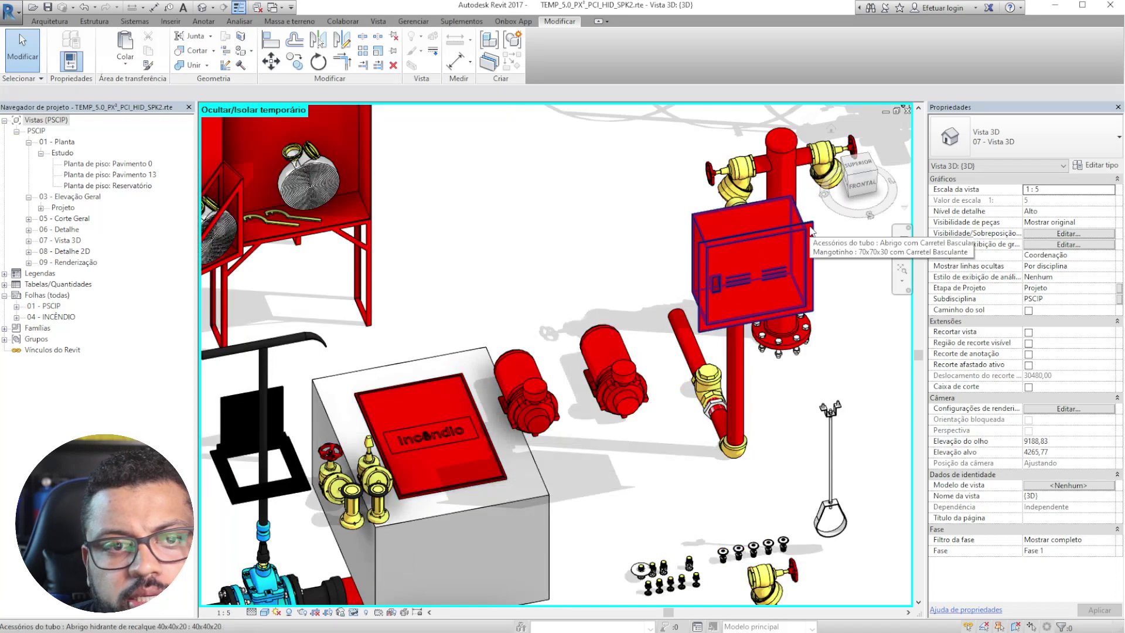
{"action": "left_click", "coordinate": [815, 227]}
{"action": "scroll", "coordinate": [819, 221], "scroll_direction": "up", "scroll_amount": 3}
{"action": "middle_click_drag", "start_coordinate": [817, 228], "coordinate": [788, 263], "text": "shift"}
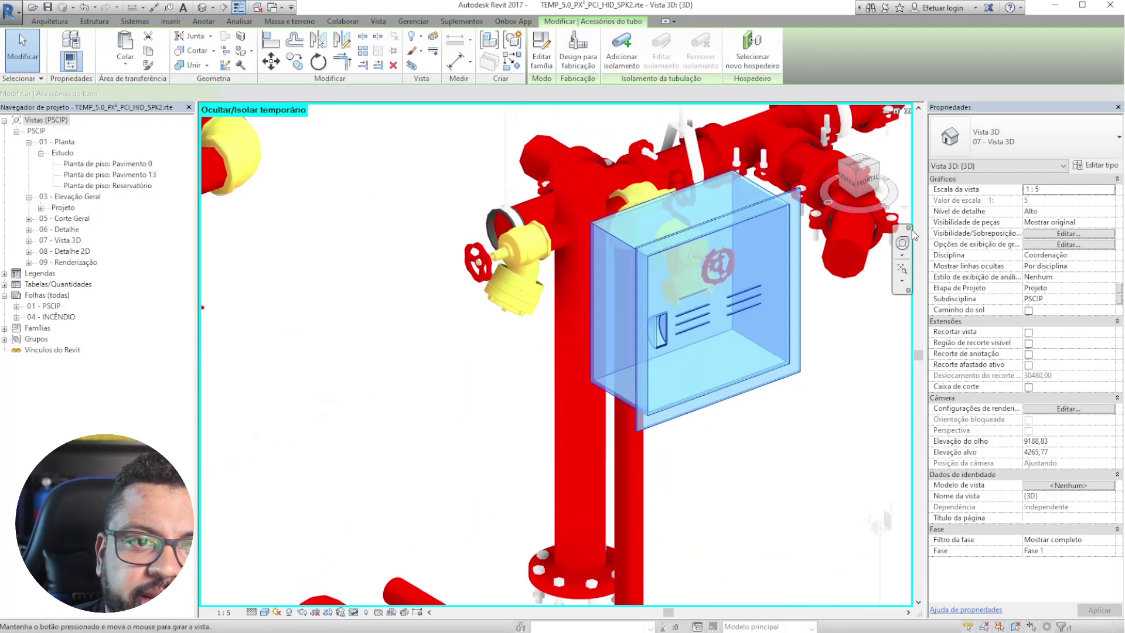
{"action": "middle_click_drag", "start_coordinate": [690, 245], "coordinate": [812, 352], "text": "shift"}
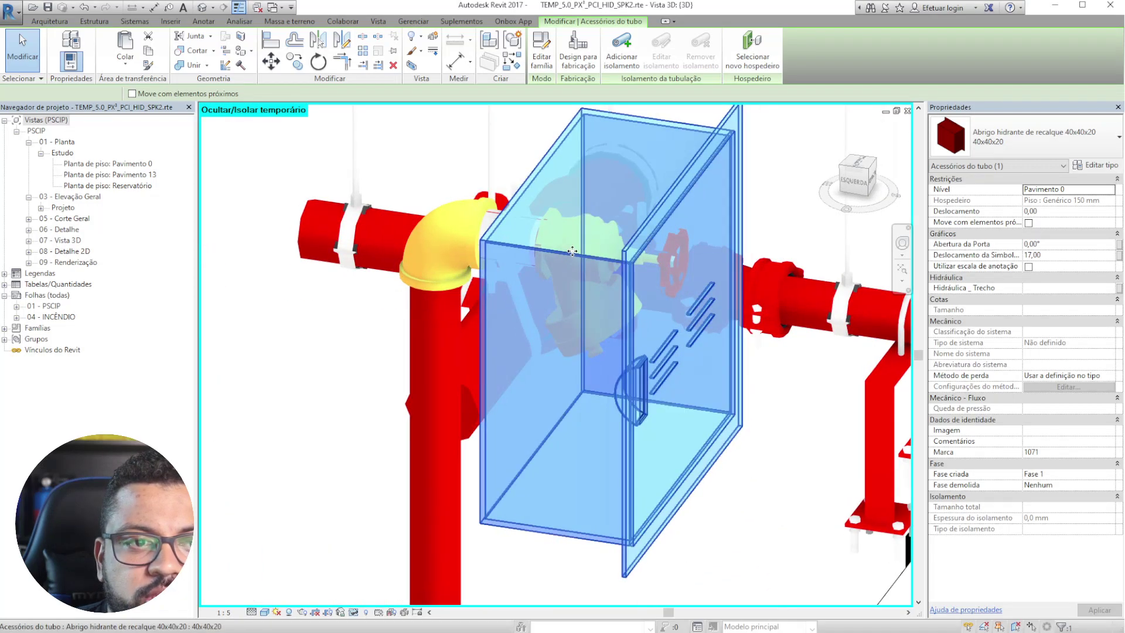
{"action": "scroll", "coordinate": [574, 252], "scroll_direction": "up", "scroll_amount": 2}
{"action": "key", "text": "h"}
{"action": "key", "text": "h"}
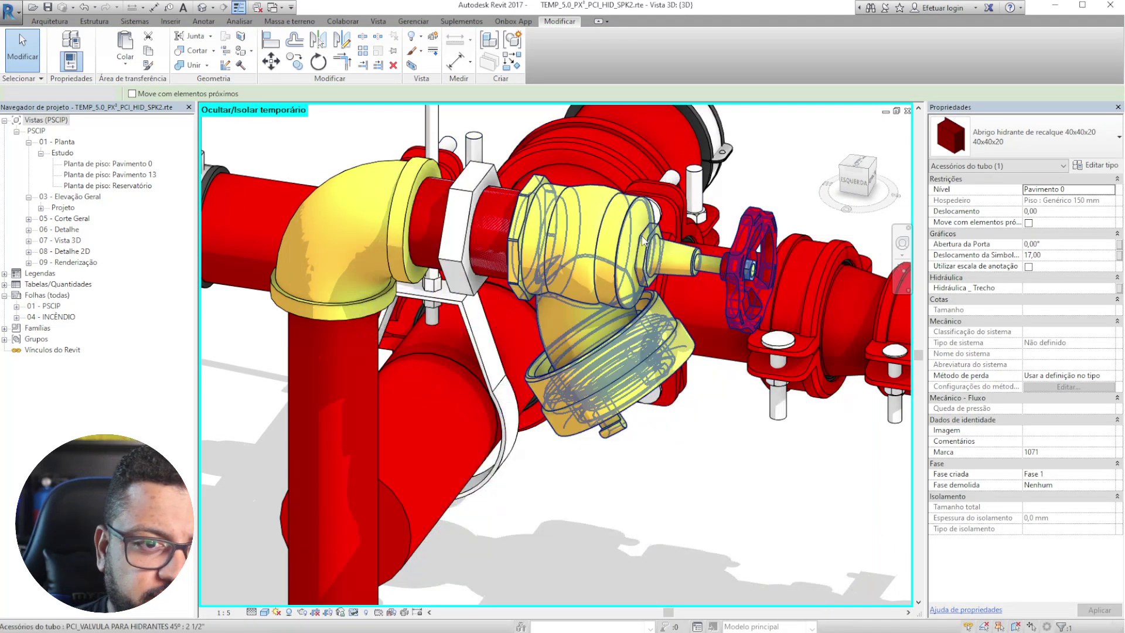
- Inspect the column hydrant with its two side valves and the neighbouring hydrant equipment in 3D
{"action": "middle_click_drag", "start_coordinate": [644, 240], "coordinate": [686, 259], "text": "shift"}
{"action": "scroll", "coordinate": [629, 346], "scroll_direction": "up", "scroll_amount": 5}
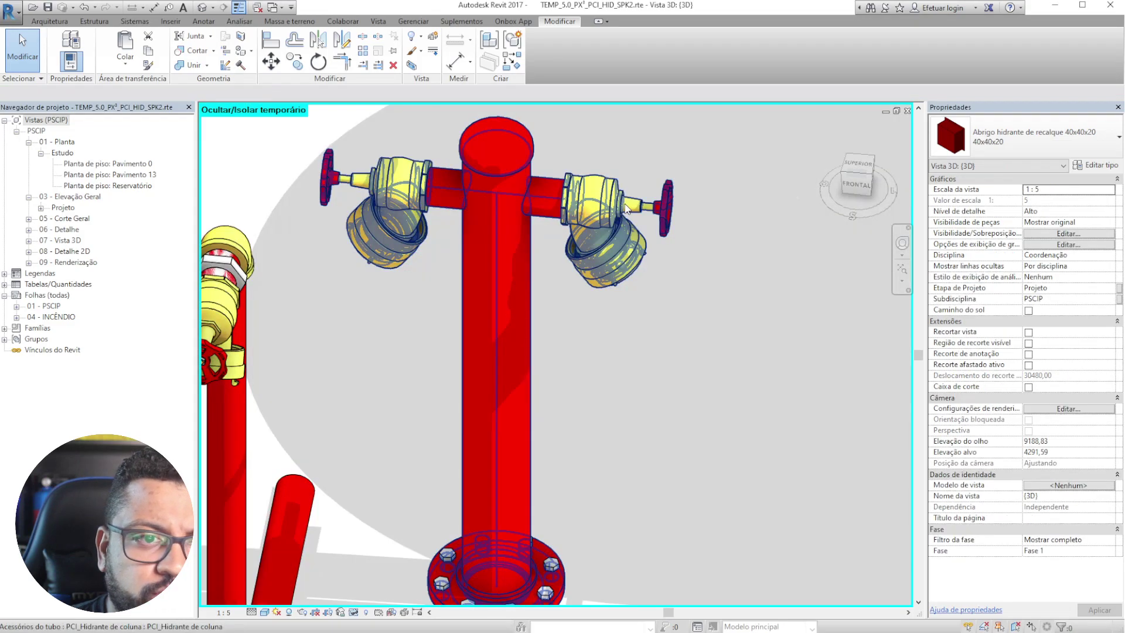
{"action": "left_click", "coordinate": [627, 208]}
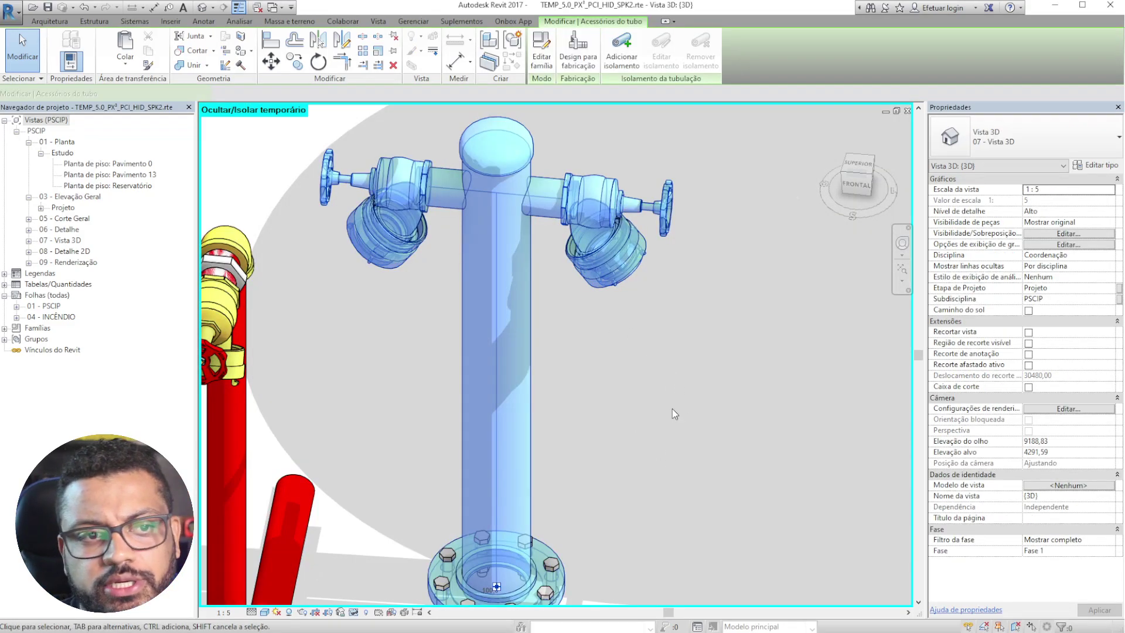
{"action": "left_click", "coordinate": [672, 410]}
{"action": "scroll", "coordinate": [632, 225], "scroll_direction": "down", "scroll_amount": 5}
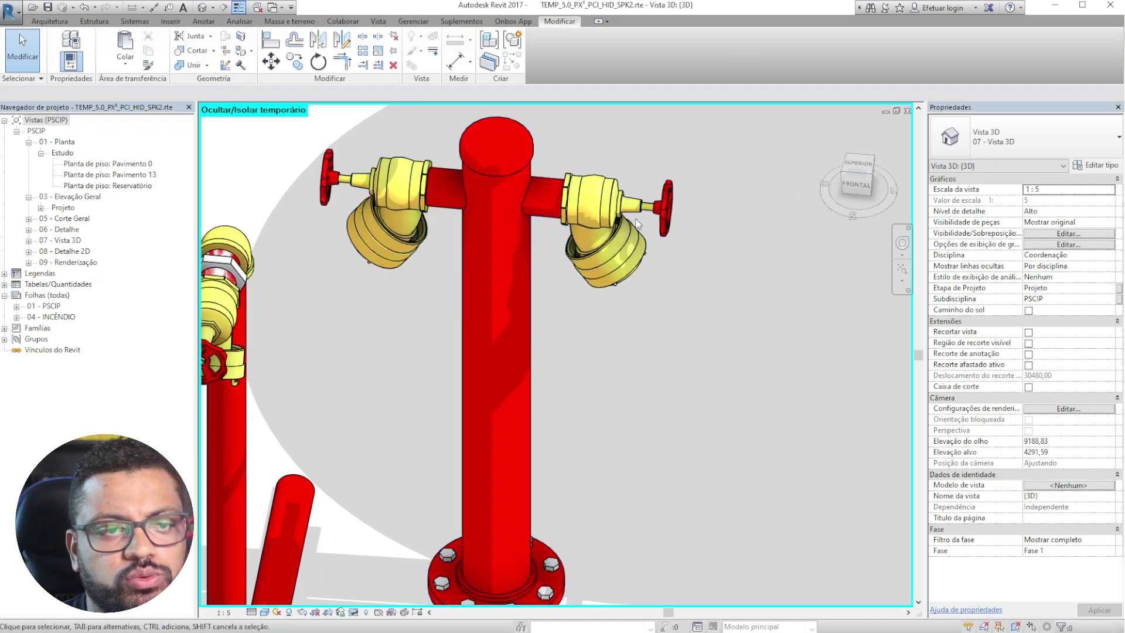
{"action": "middle_click_drag", "start_coordinate": [637, 224], "coordinate": [614, 260], "text": "shift"}
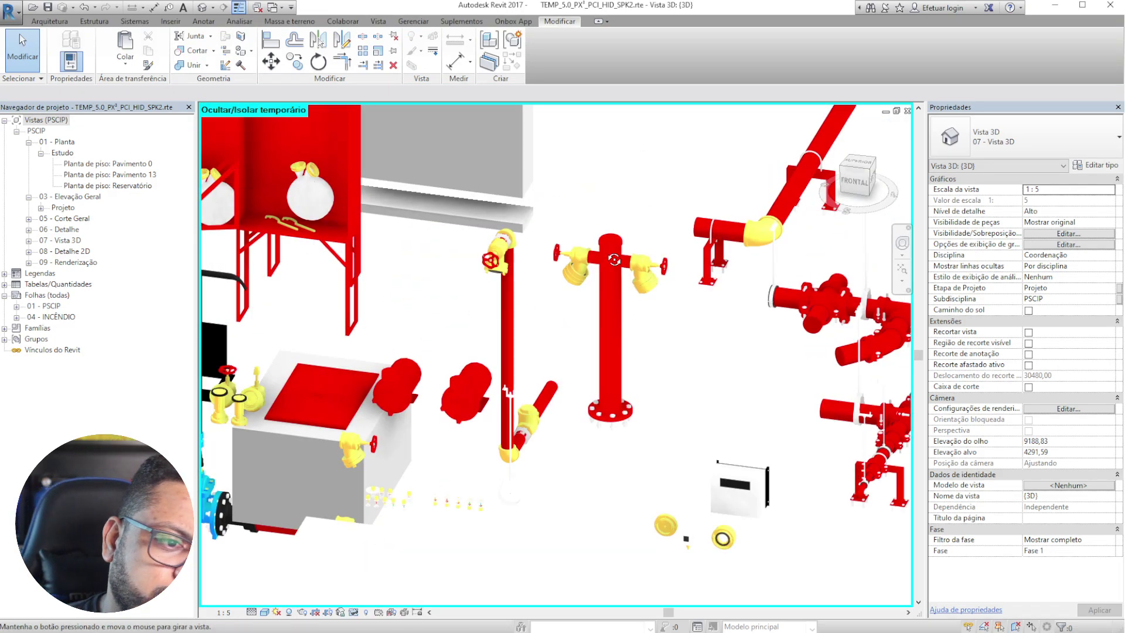
{"action": "middle_click_drag", "start_coordinate": [389, 325], "coordinate": [585, 406]}
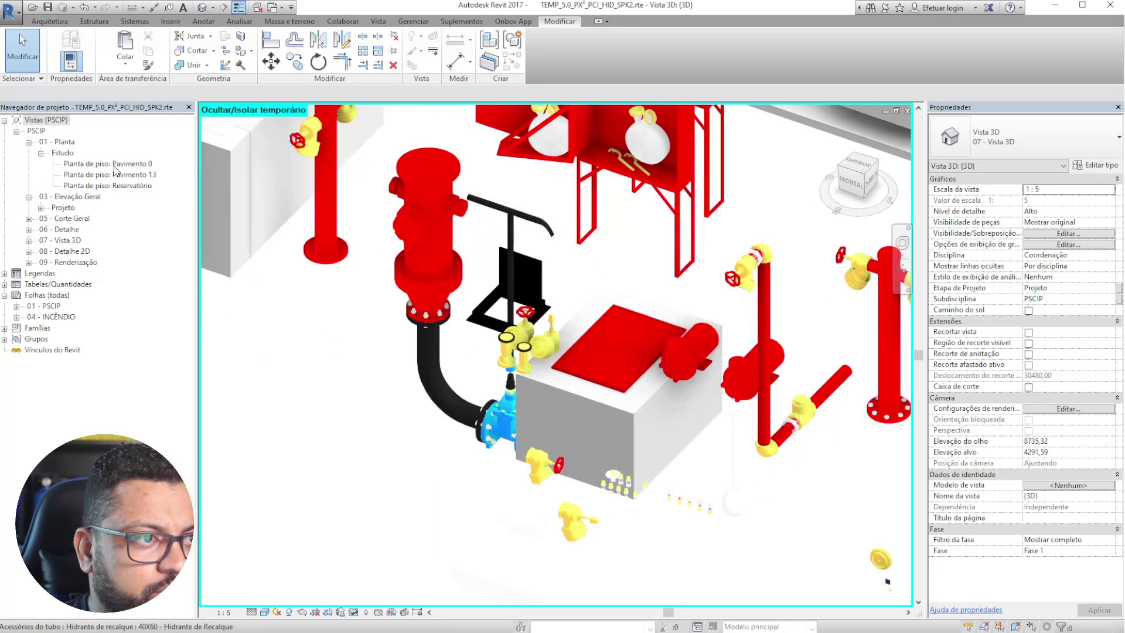
- Open the Pavimento 0 floor plan and set its visual style to hidden line
{"action": "double_click", "coordinate": [115, 166]}
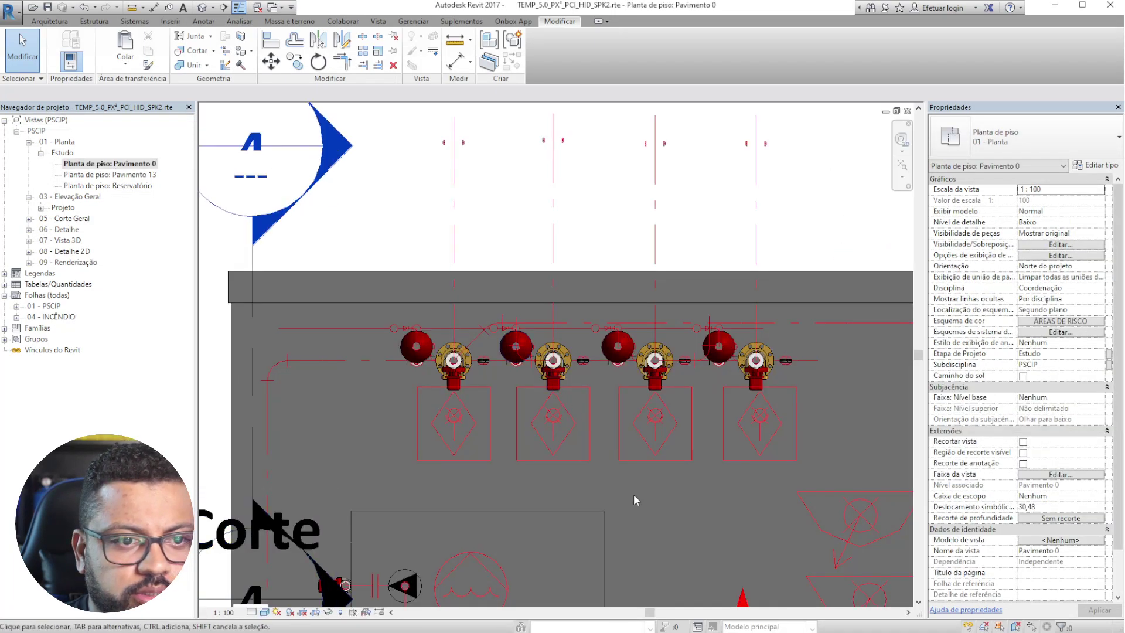
{"action": "scroll", "coordinate": [633, 498], "scroll_direction": "up", "scroll_amount": 3}
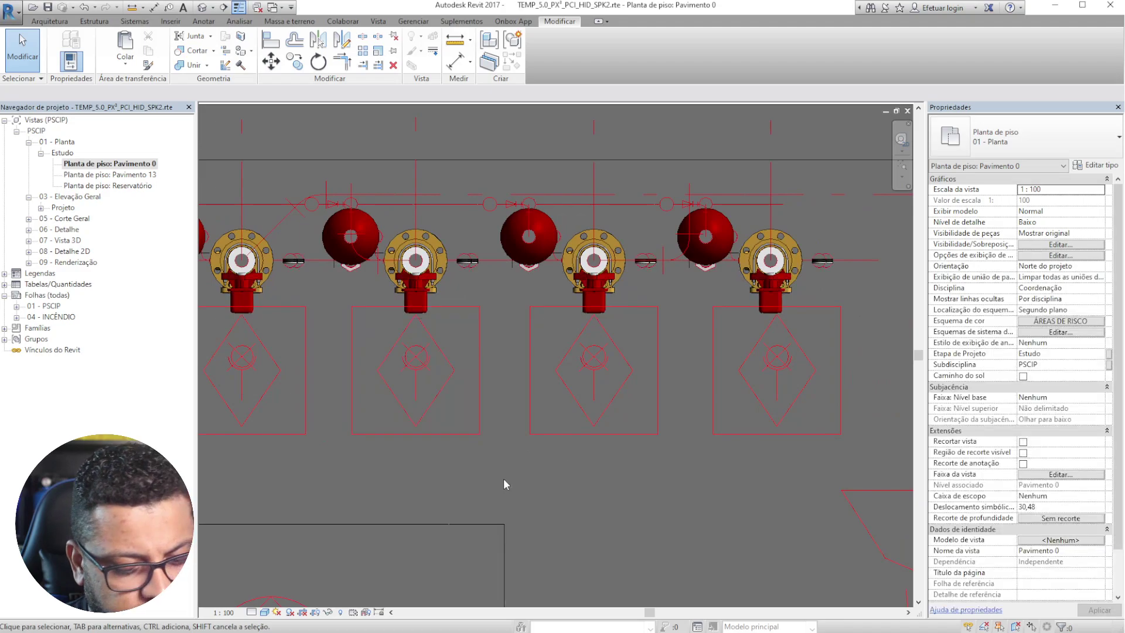
{"action": "key", "text": "l"}
{"action": "scroll", "coordinate": [434, 386], "scroll_direction": "up", "scroll_amount": 5}
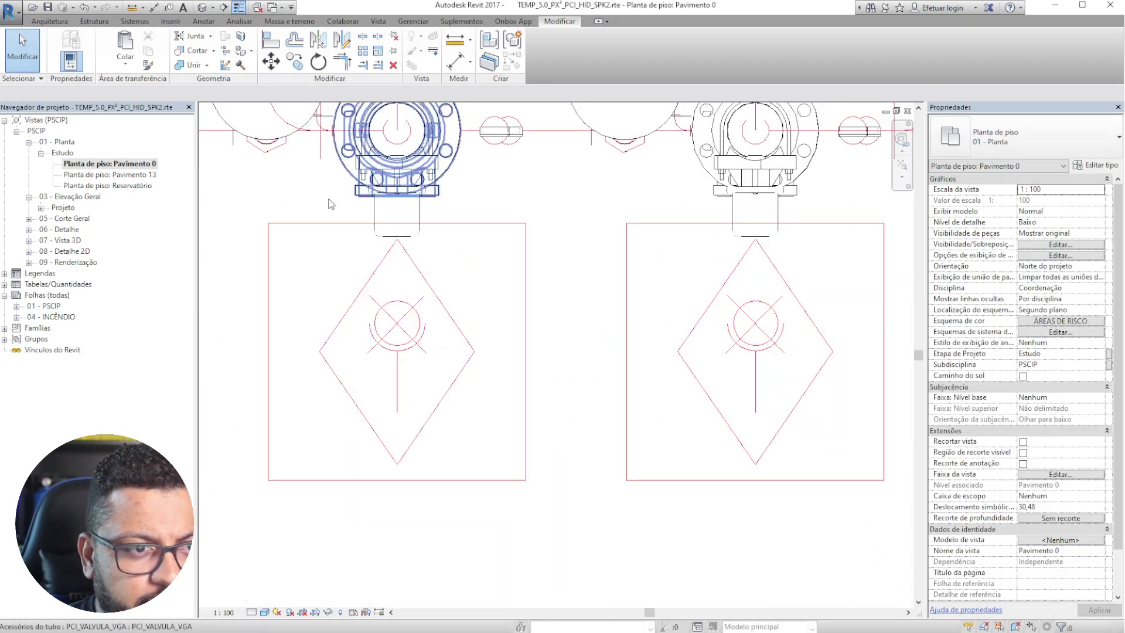
- Examine the hydrant, cabinet, pump and valve symbols in the Pavimento 0 plan, and return to the 3D view
{"action": "scroll", "coordinate": [318, 219], "scroll_direction": "down", "scroll_amount": 8}
{"action": "scroll", "coordinate": [326, 227], "scroll_direction": "down", "scroll_amount": 2}
{"action": "scroll", "coordinate": [411, 351], "scroll_direction": "up", "scroll_amount": 6}
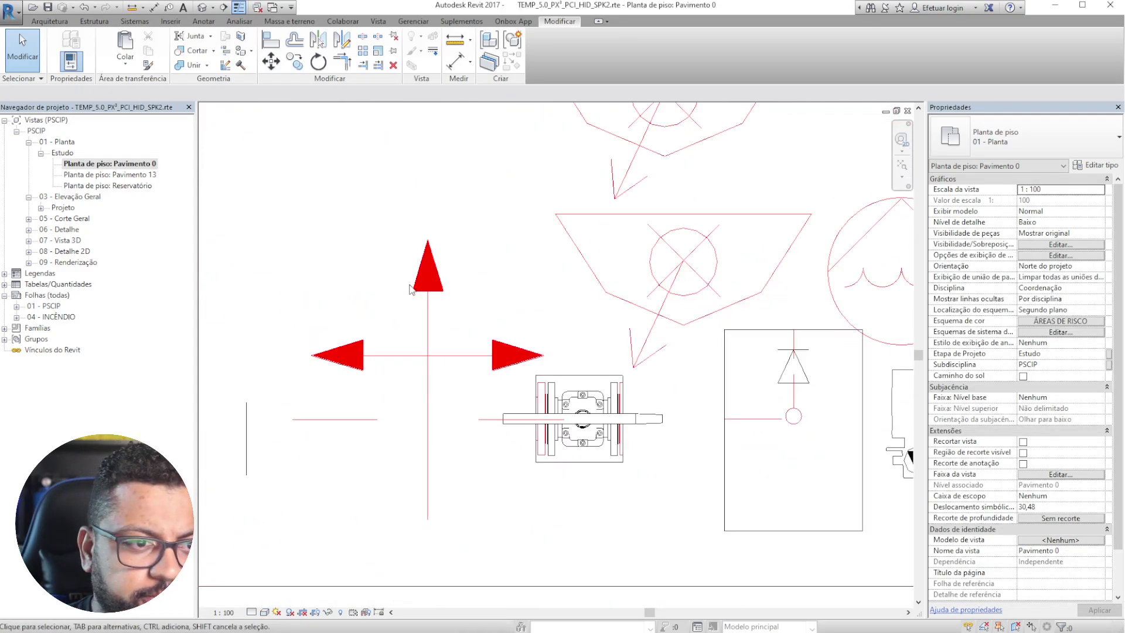
{"action": "scroll", "coordinate": [425, 324], "scroll_direction": "down", "scroll_amount": 2}
{"action": "scroll", "coordinate": [607, 157], "scroll_direction": "up", "scroll_amount": 2}
{"action": "middle_click_drag", "start_coordinate": [590, 196], "coordinate": [496, 230]}
{"action": "scroll", "coordinate": [445, 380], "scroll_direction": "up", "scroll_amount": 2}
{"action": "scroll", "coordinate": [468, 256], "scroll_direction": "down", "scroll_amount": 4}
{"action": "scroll", "coordinate": [497, 230], "scroll_direction": "down", "scroll_amount": 1}
{"action": "scroll", "coordinate": [483, 136], "scroll_direction": "up", "scroll_amount": 2}
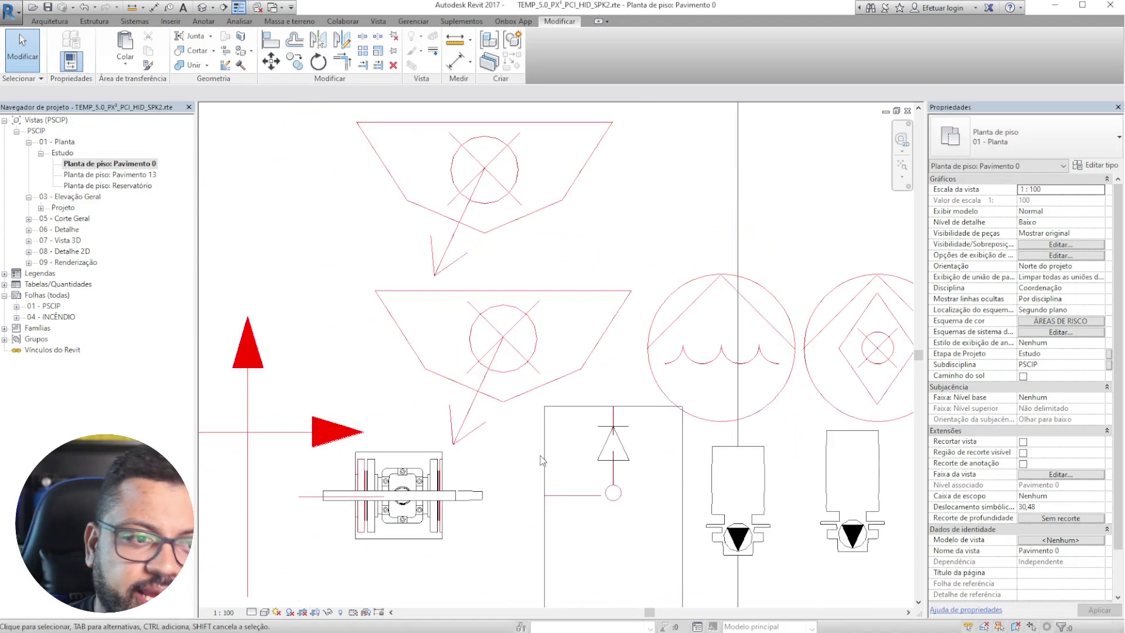
{"action": "scroll", "coordinate": [621, 448], "scroll_direction": "down", "scroll_amount": 3}
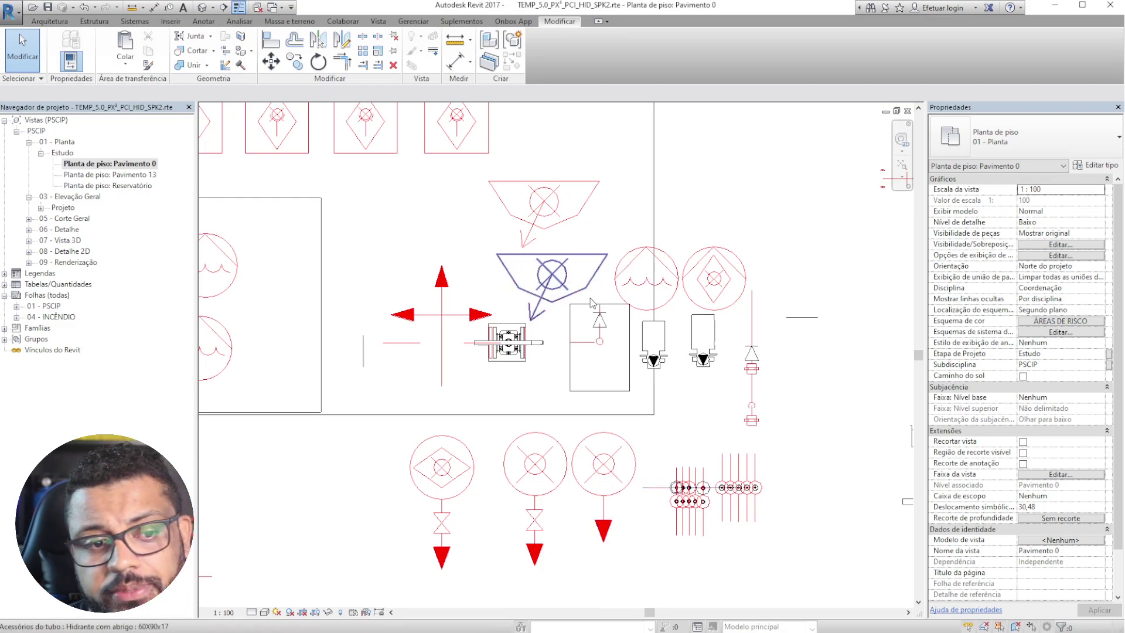
{"action": "scroll", "coordinate": [592, 302], "scroll_direction": "down", "scroll_amount": 2}
{"action": "scroll", "coordinate": [507, 417], "scroll_direction": "up", "scroll_amount": 2}
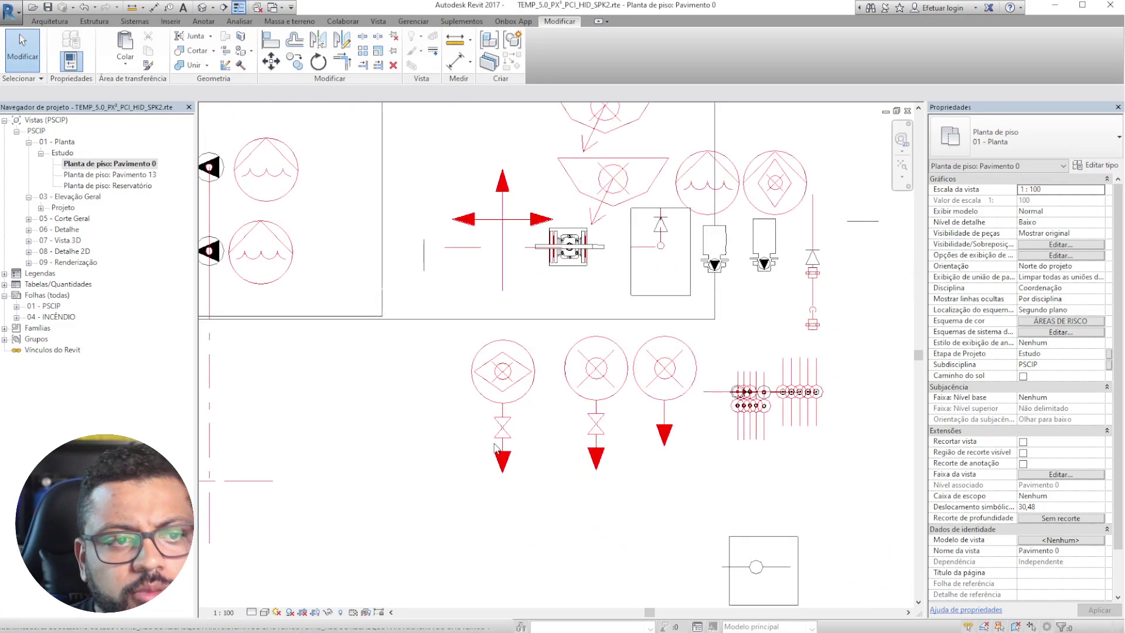
{"action": "middle_click_drag", "start_coordinate": [738, 443], "coordinate": [613, 535]}
{"action": "scroll", "coordinate": [597, 535], "scroll_direction": "down", "scroll_amount": 1}
{"action": "middle_click_drag", "start_coordinate": [702, 511], "coordinate": [983, 515]}
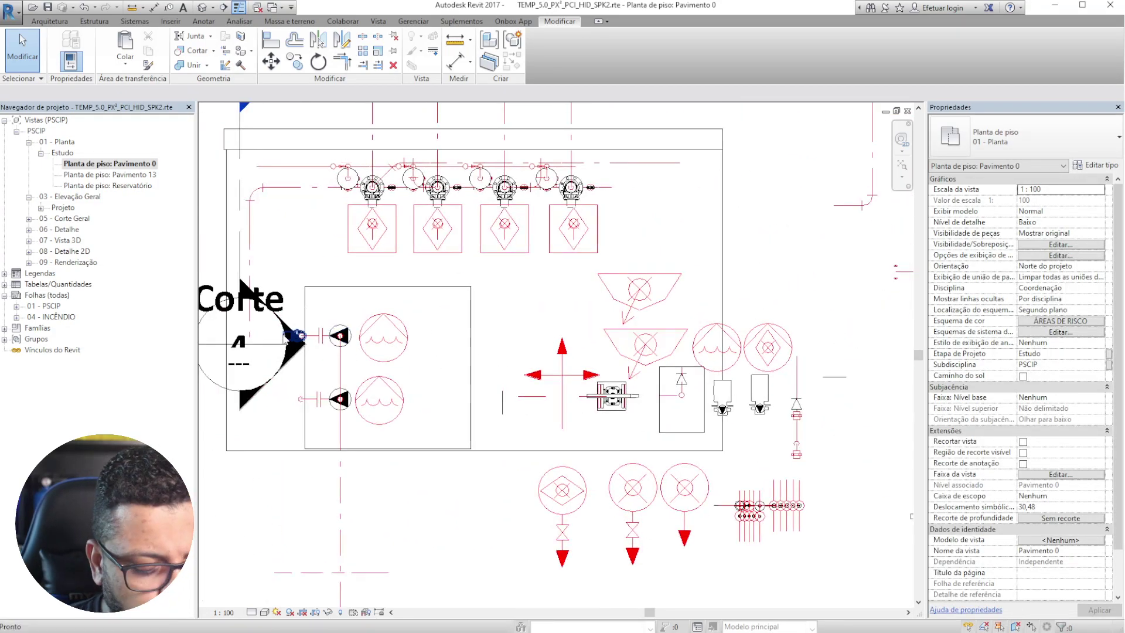
{"action": "key", "text": "ctrl+Tab"}
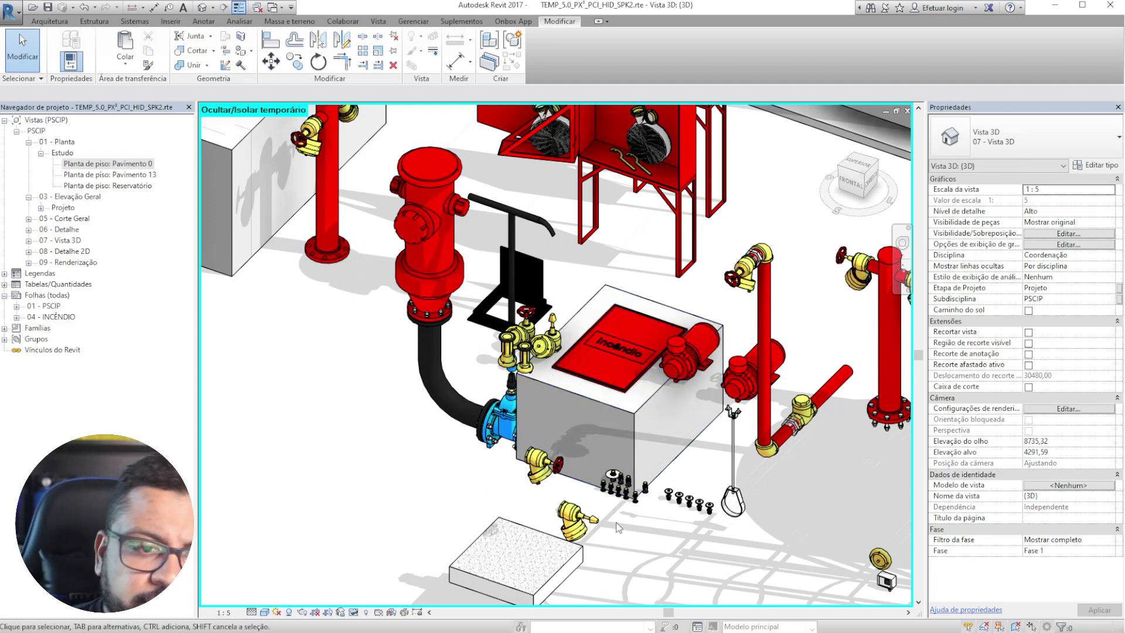
- Open the HIDRANTE URBANO 3D view and show its exploded hydrant assembly in the shaded visual style
{"action": "scroll", "coordinate": [619, 514], "scroll_direction": "up", "scroll_amount": 3}
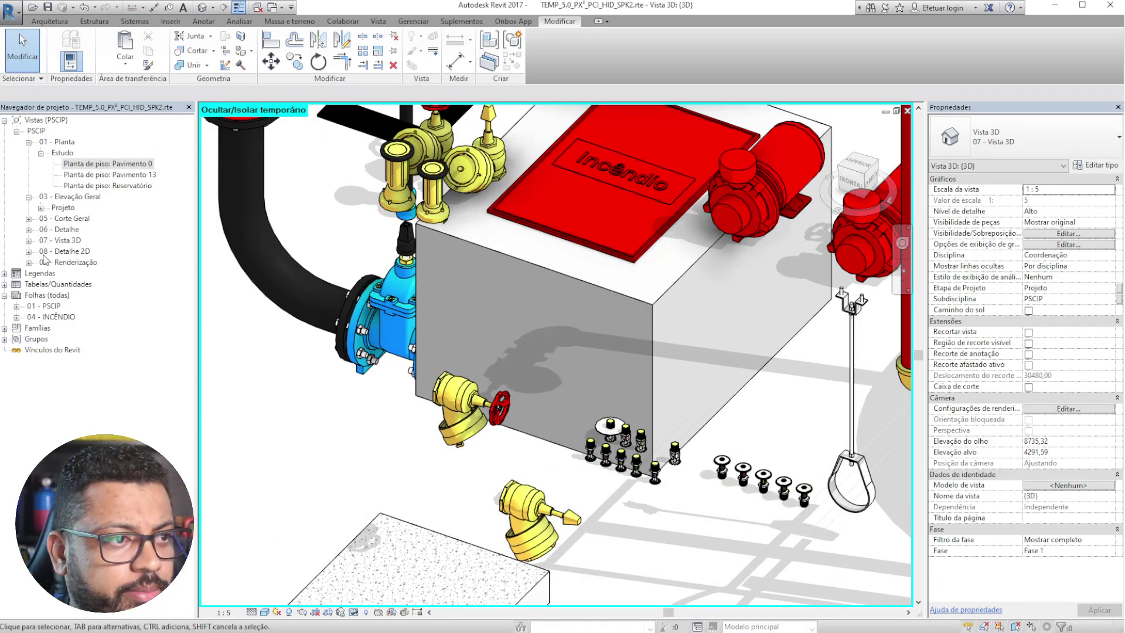
{"action": "left_click", "coordinate": [41, 246]}
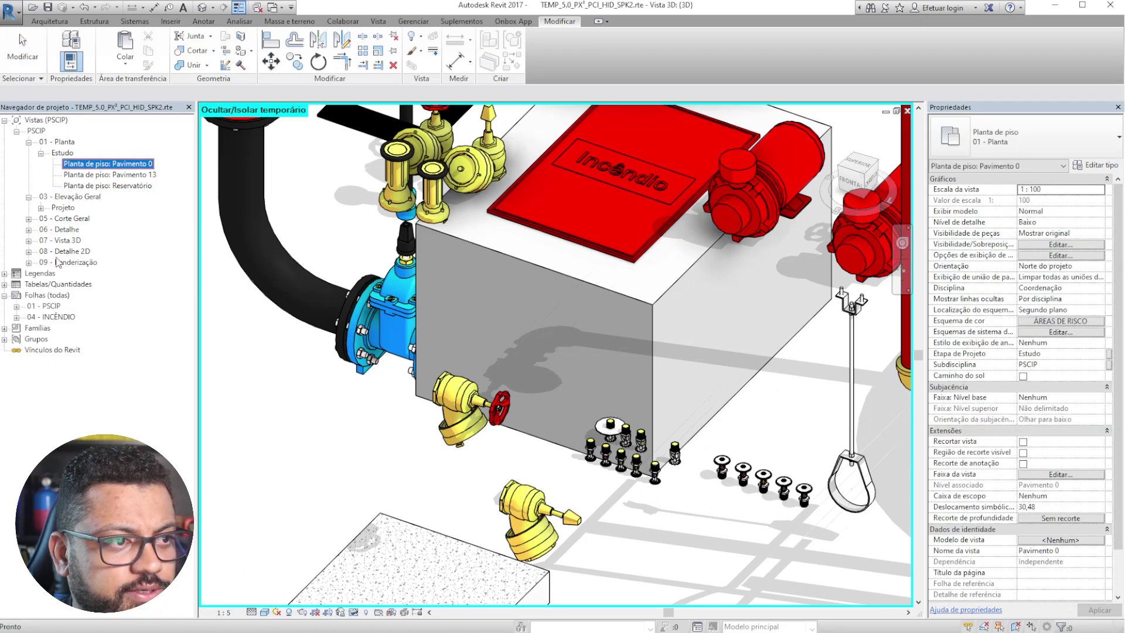
{"action": "left_click", "coordinate": [28, 240]}
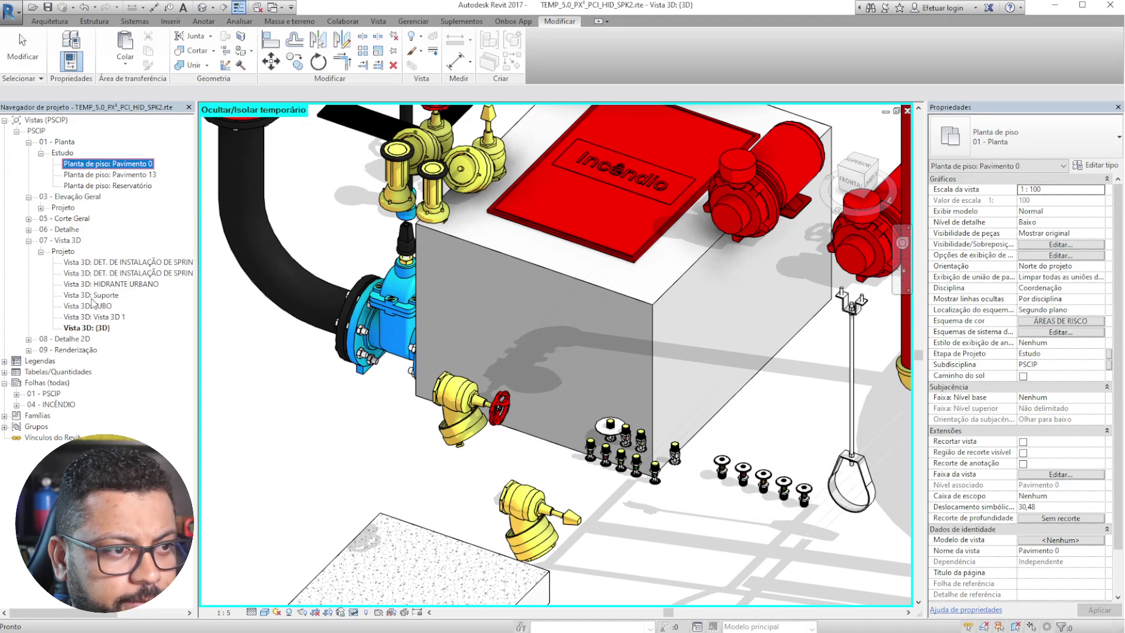
{"action": "double_click", "coordinate": [113, 284]}
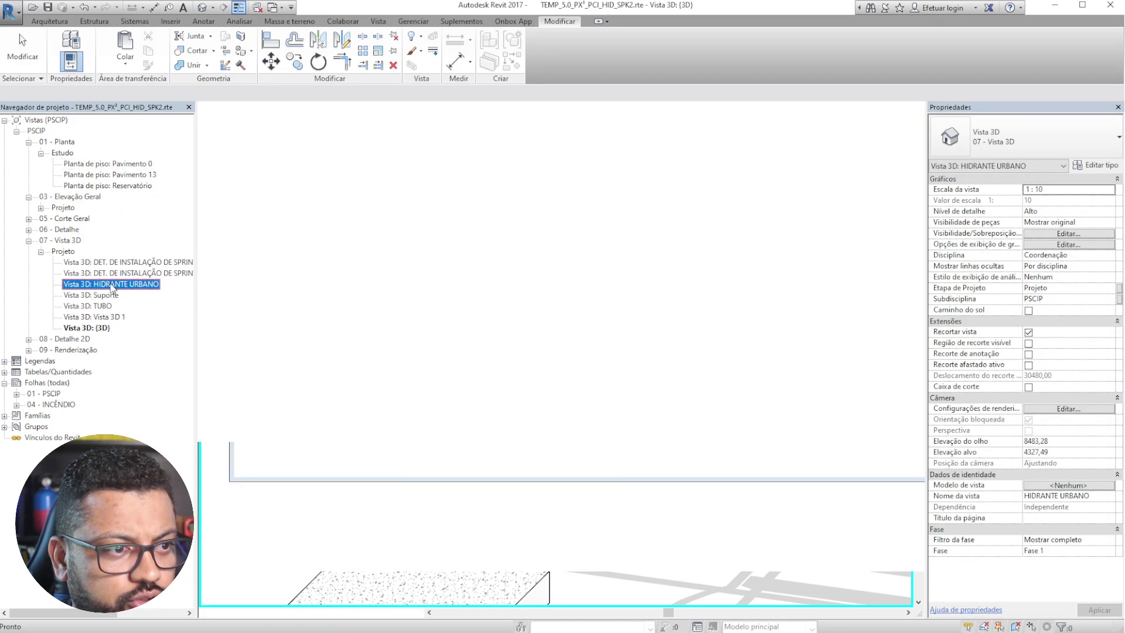
{"action": "middle_click_drag", "start_coordinate": [657, 410], "coordinate": [469, 402]}
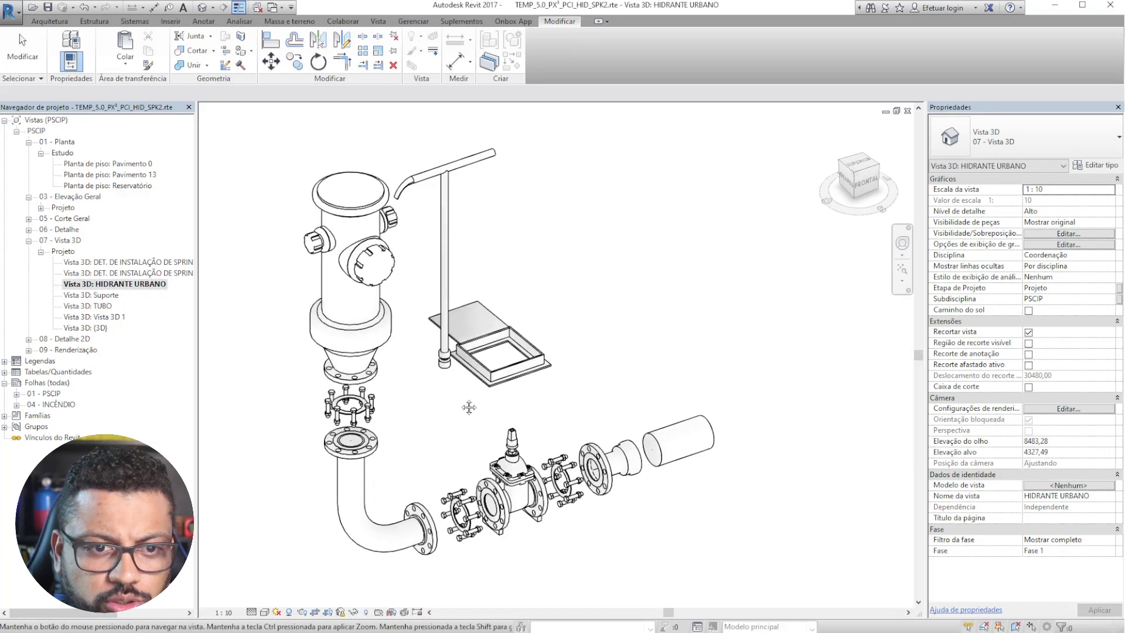
{"action": "scroll", "coordinate": [505, 296], "scroll_direction": "up", "scroll_amount": 3}
{"action": "scroll", "coordinate": [505, 296], "scroll_direction": "down", "scroll_amount": 1}
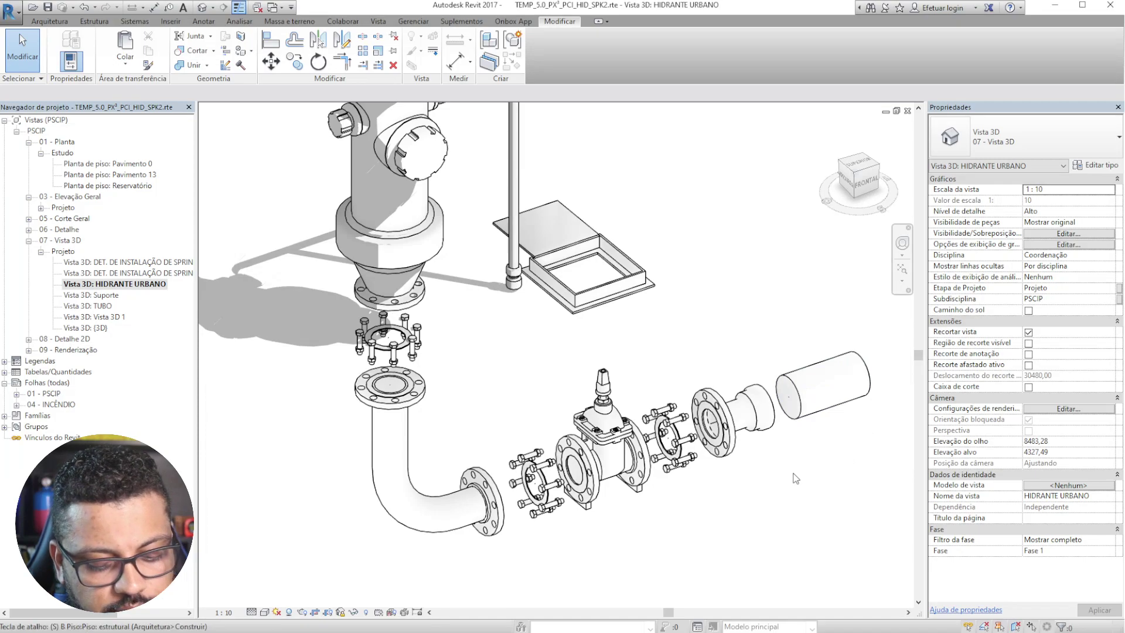
{"action": "key", "text": "Escape"}
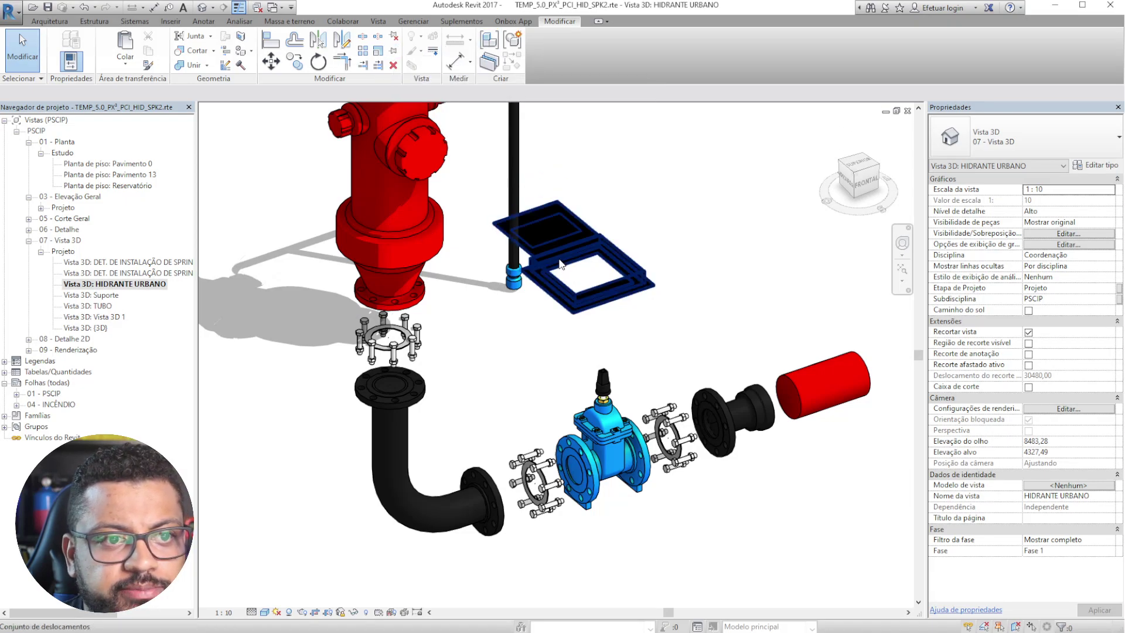
- Nudge the displaced red hydrant body slightly upward, to a Z displacement of 35,57
{"action": "left_click", "coordinate": [436, 218]}
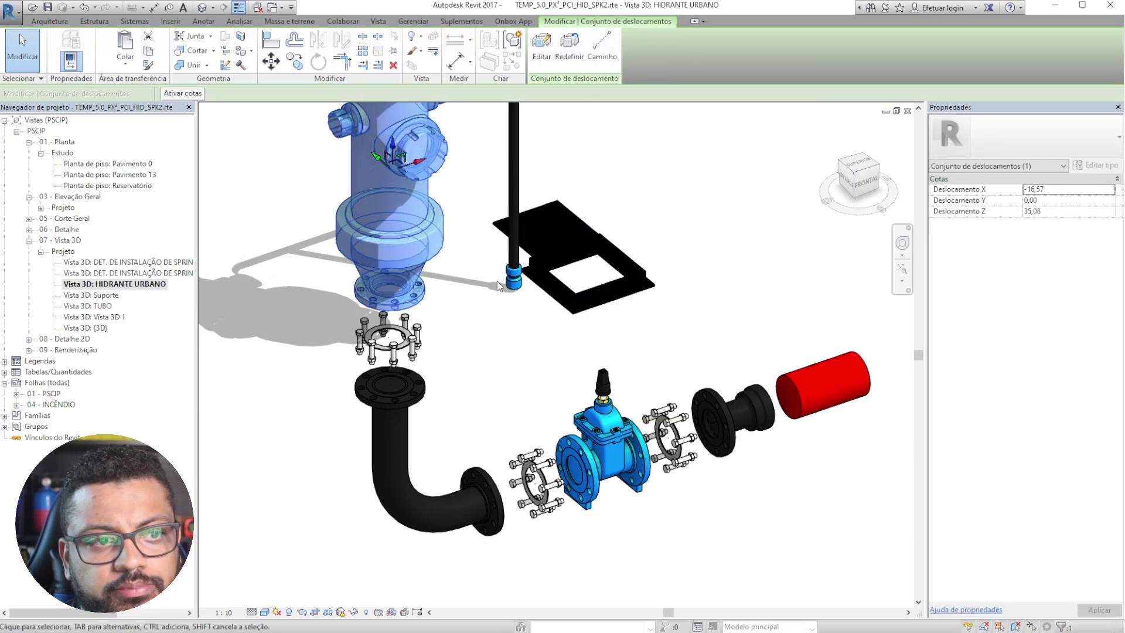
{"action": "middle_click_drag", "start_coordinate": [467, 385], "coordinate": [485, 497]}
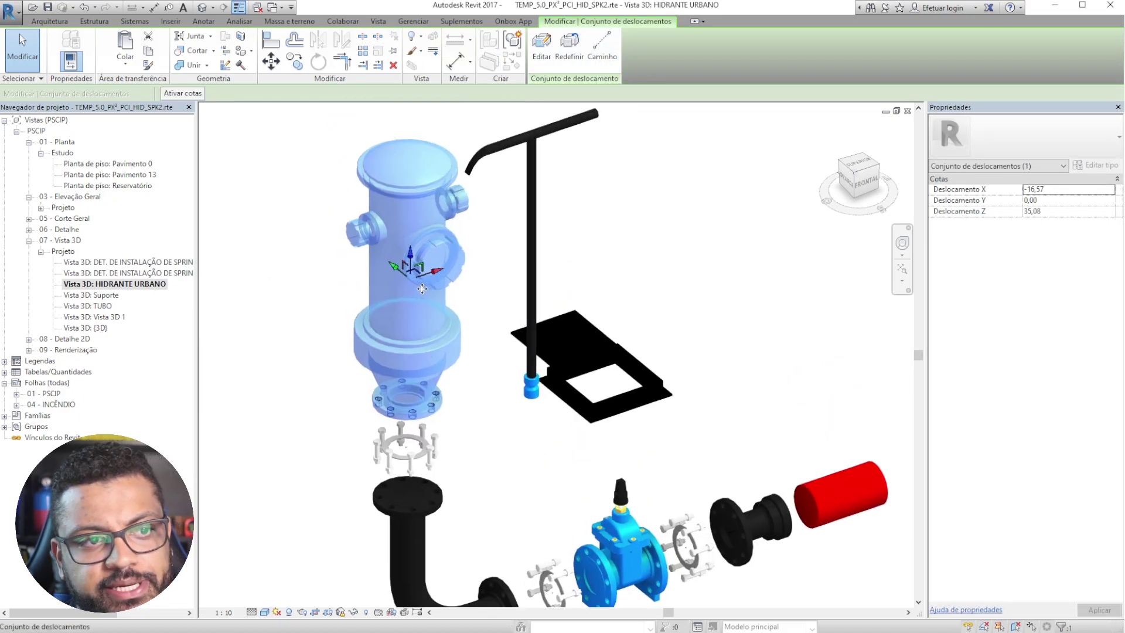
{"action": "left_click_drag", "start_coordinate": [412, 256], "coordinate": [411, 255]}
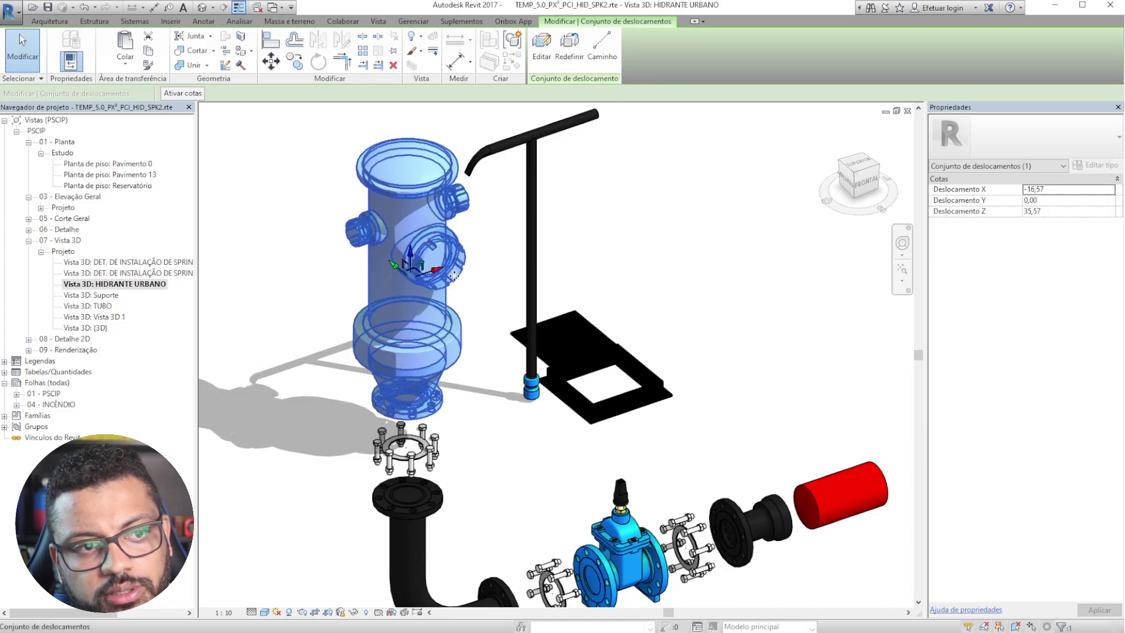
{"action": "left_click", "coordinate": [490, 448]}
{"action": "scroll", "coordinate": [405, 217], "scroll_direction": "down", "scroll_amount": 2}
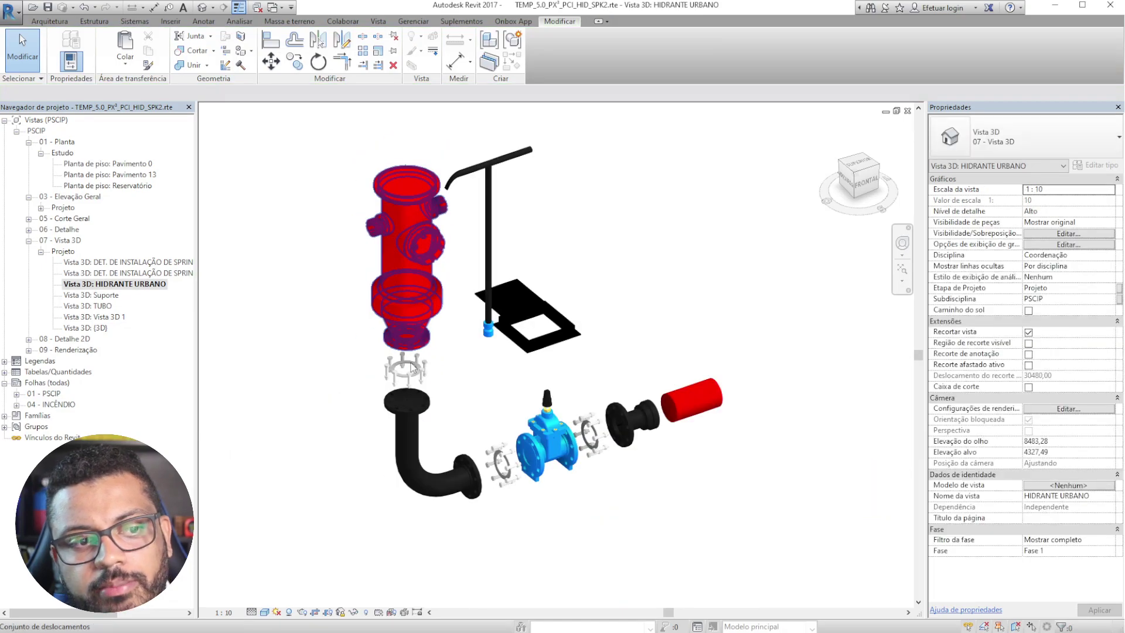
- Inspect the displacement set of the black flanged elbow beneath the hydrant, and deselect it
{"action": "scroll", "coordinate": [363, 506], "scroll_direction": "up", "scroll_amount": 3}
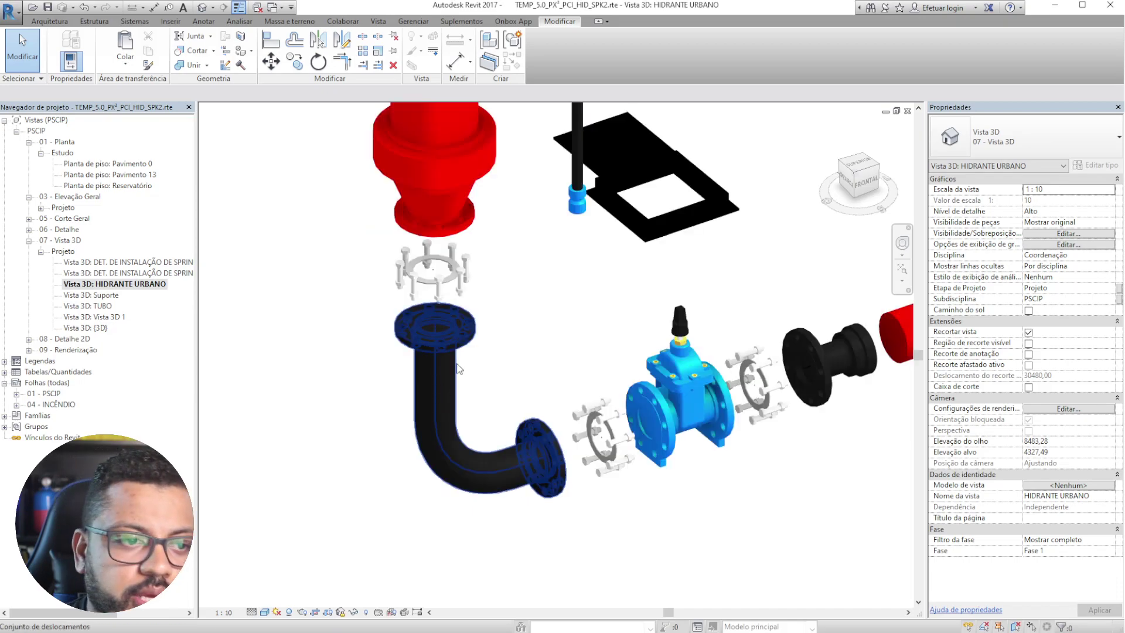
{"action": "left_click", "coordinate": [465, 338]}
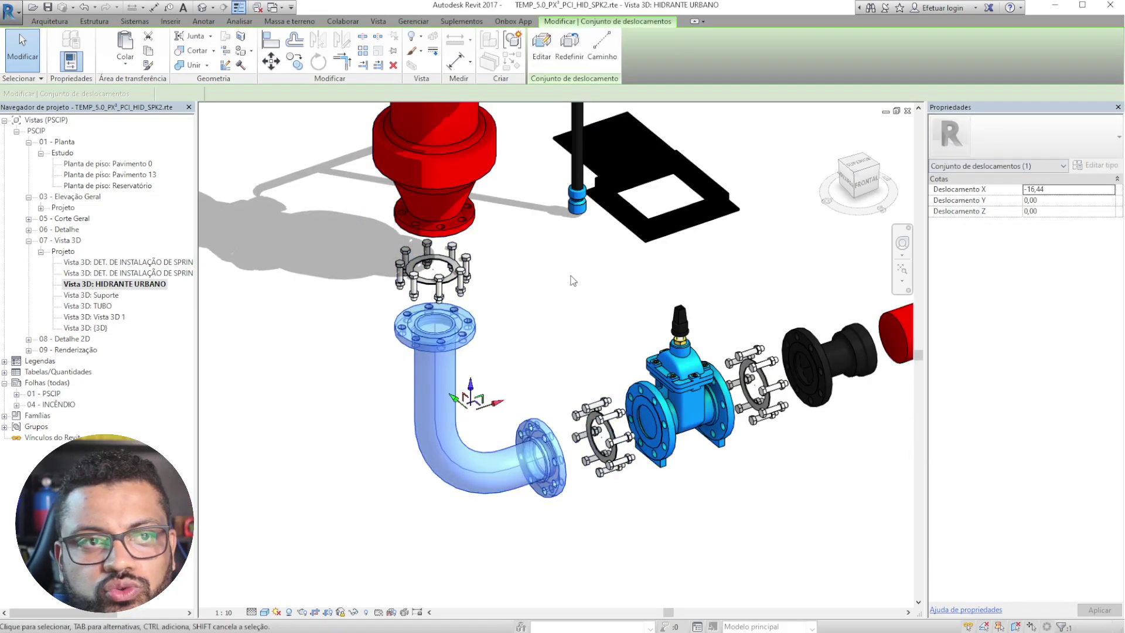
{"action": "left_click", "coordinate": [573, 281]}
{"action": "scroll", "coordinate": [422, 440], "scroll_direction": "down", "scroll_amount": 3}
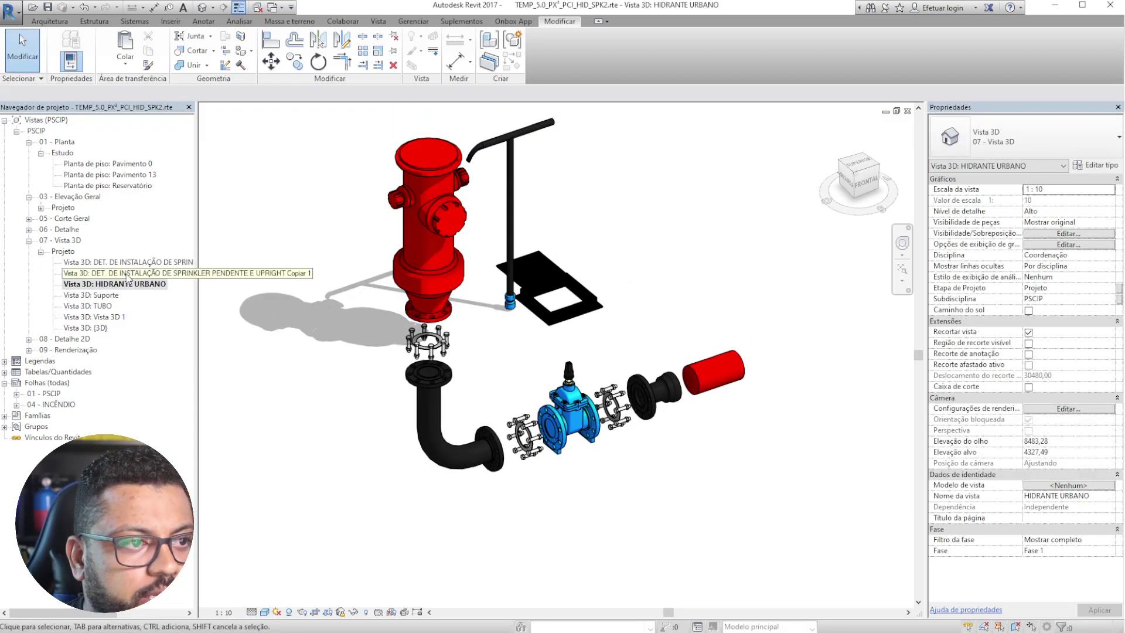
- Review the two pendent and upright sprinkler installation detail views and the Suporte pipe-support 3D view
{"action": "double_click", "coordinate": [107, 263]}
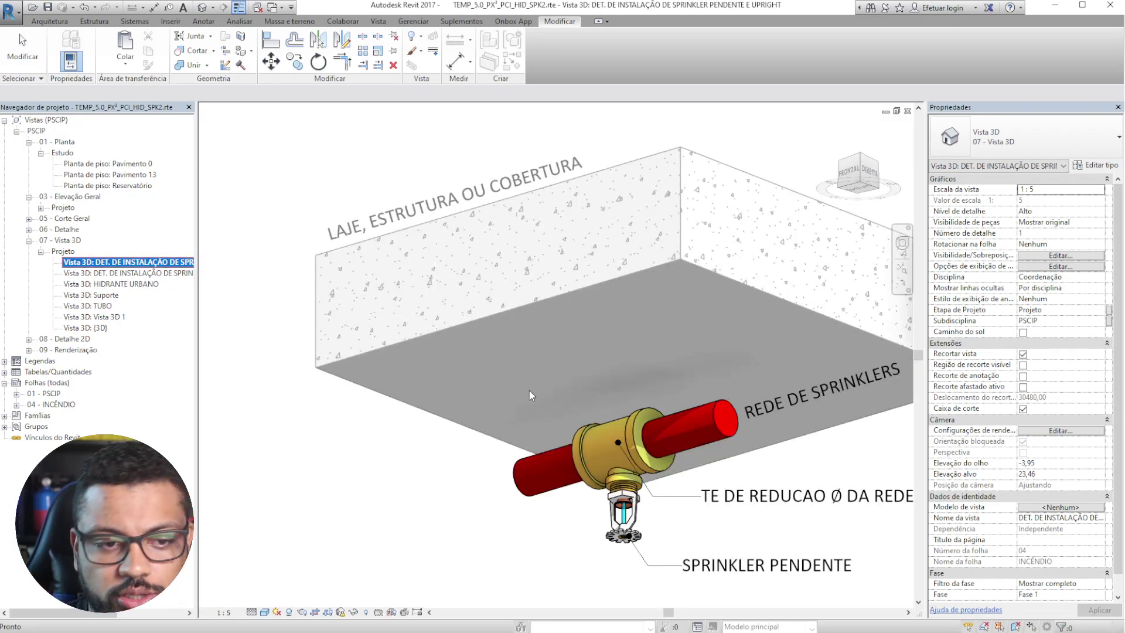
{"action": "middle_click_drag", "start_coordinate": [409, 361], "coordinate": [140, 262]}
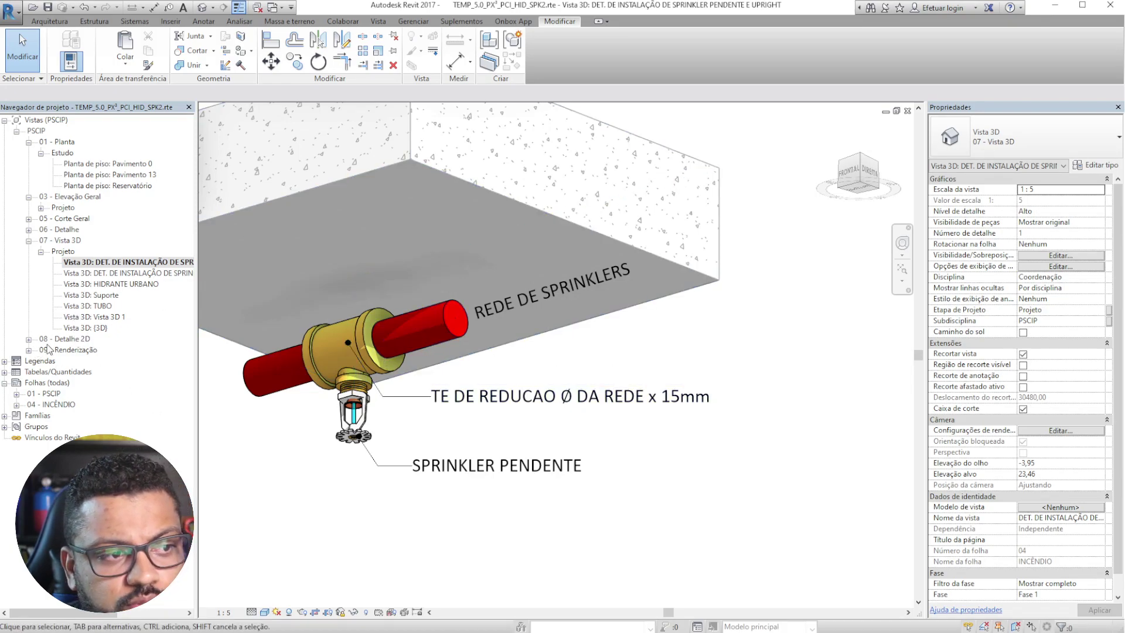
{"action": "double_click", "coordinate": [141, 275]}
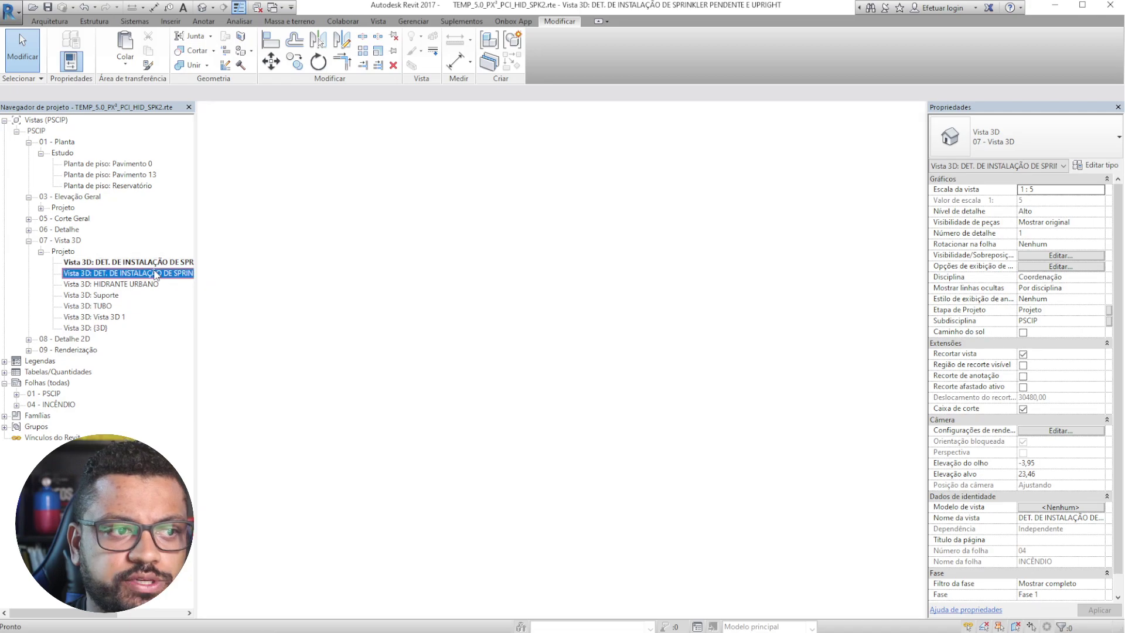
{"action": "double_click", "coordinate": [93, 295]}
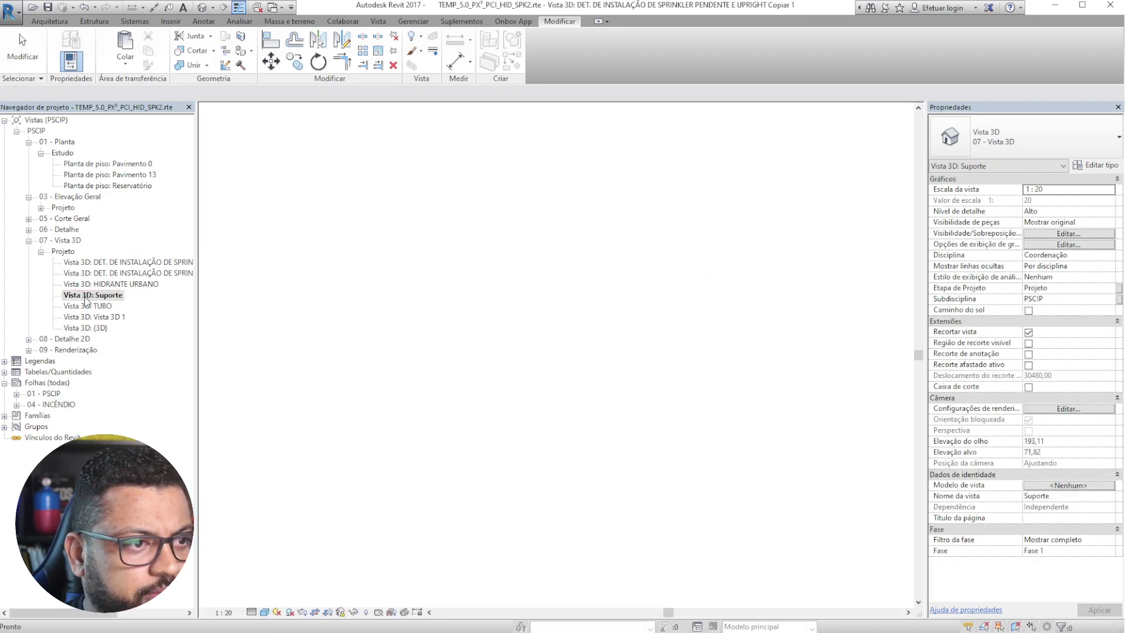
{"action": "scroll", "coordinate": [799, 375], "scroll_direction": "up", "scroll_amount": 3}
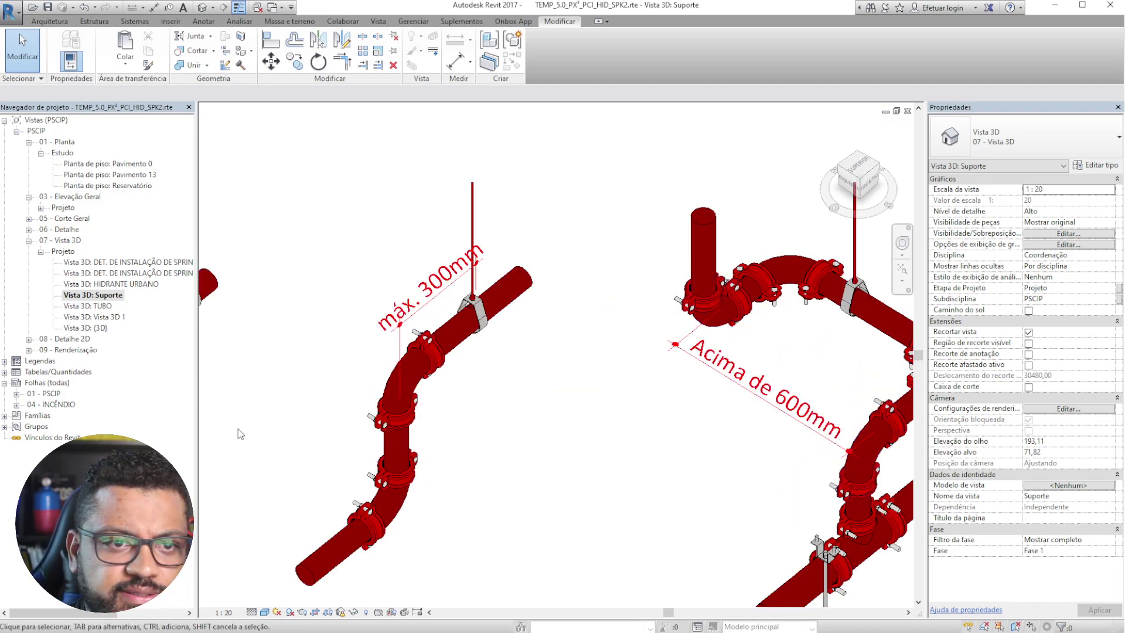
- Open the TUBO 3D view and examine the reservoir, pump and riser with its hydrant symbols
{"action": "double_click", "coordinate": [105, 306]}
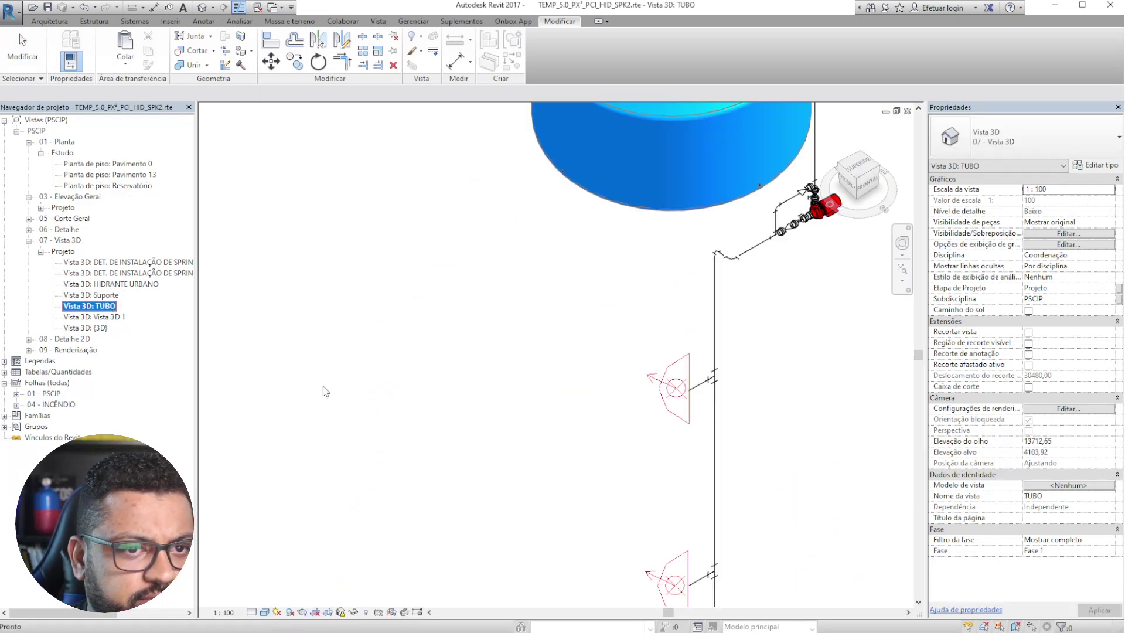
{"action": "middle_click_drag", "start_coordinate": [793, 335], "coordinate": [612, 416]}
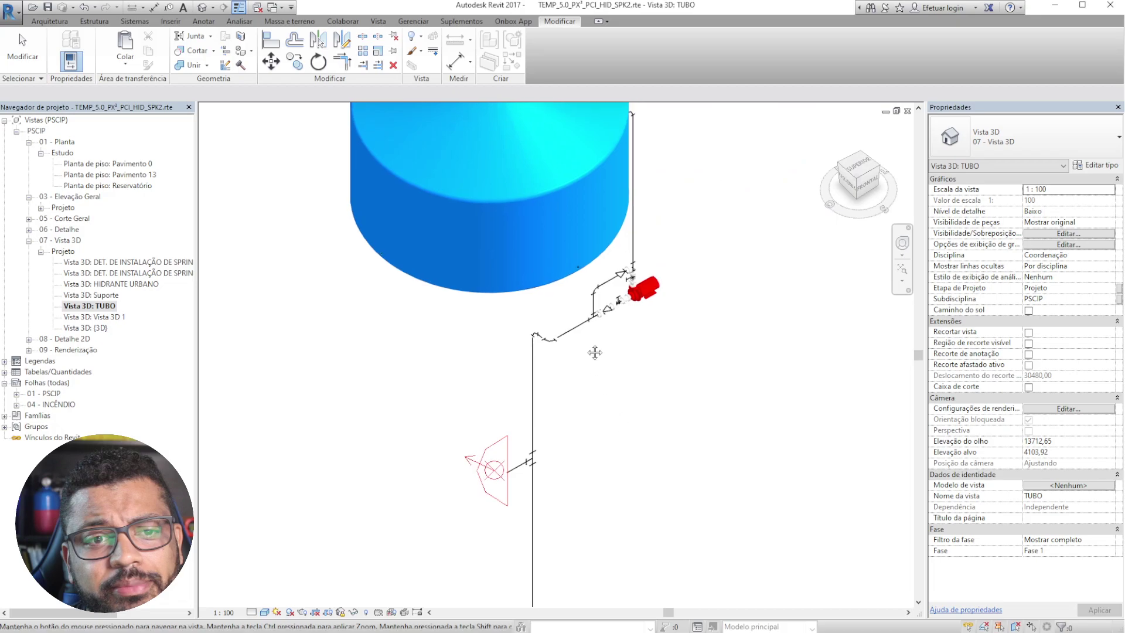
{"action": "scroll", "coordinate": [609, 152], "scroll_direction": "up", "scroll_amount": 2}
{"action": "scroll", "coordinate": [459, 331], "scroll_direction": "down", "scroll_amount": 3}
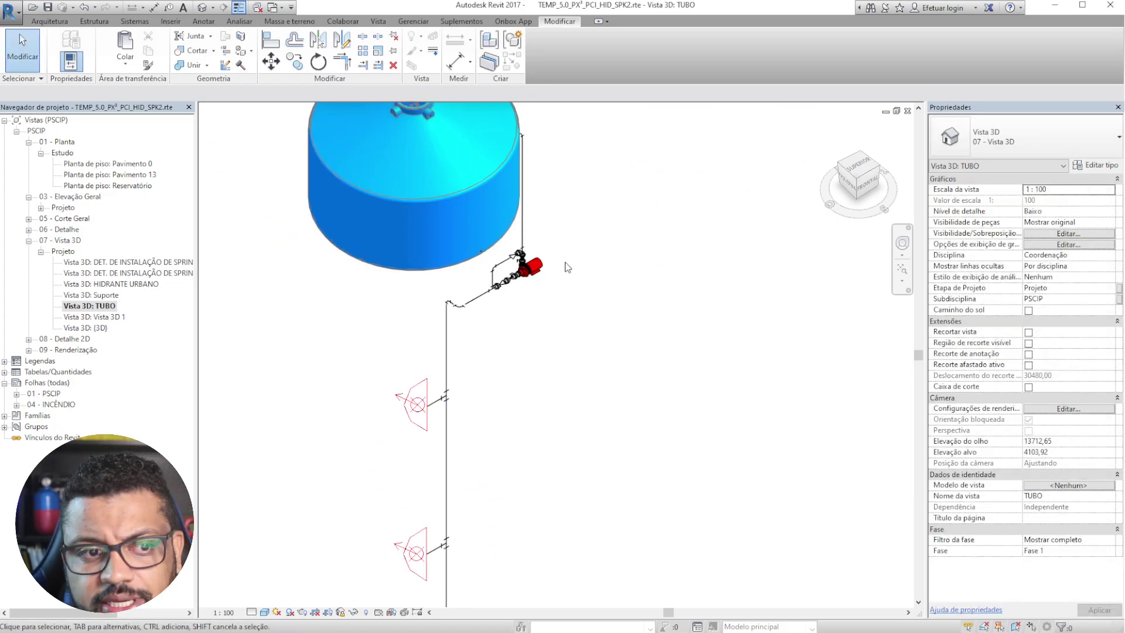
{"action": "left_click", "coordinate": [340, 612]}
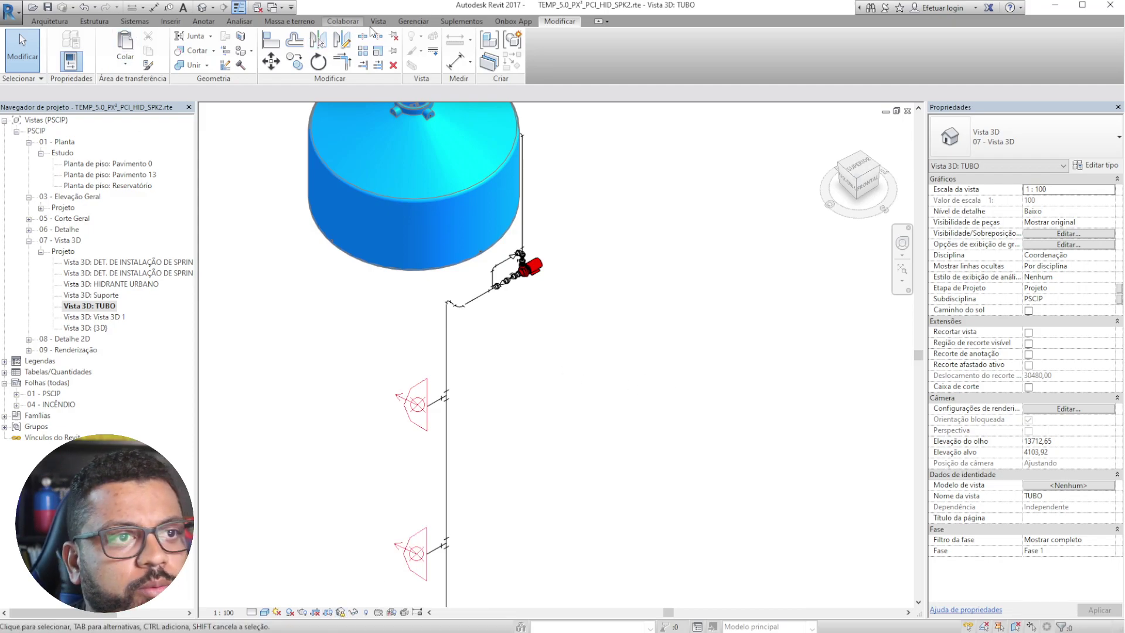
- Tag all untagged pipes in the TUBO view with the "Anotações - Tubos Rígidos : Diâmetro do Tubo" tag
{"action": "left_click", "coordinate": [203, 21]}
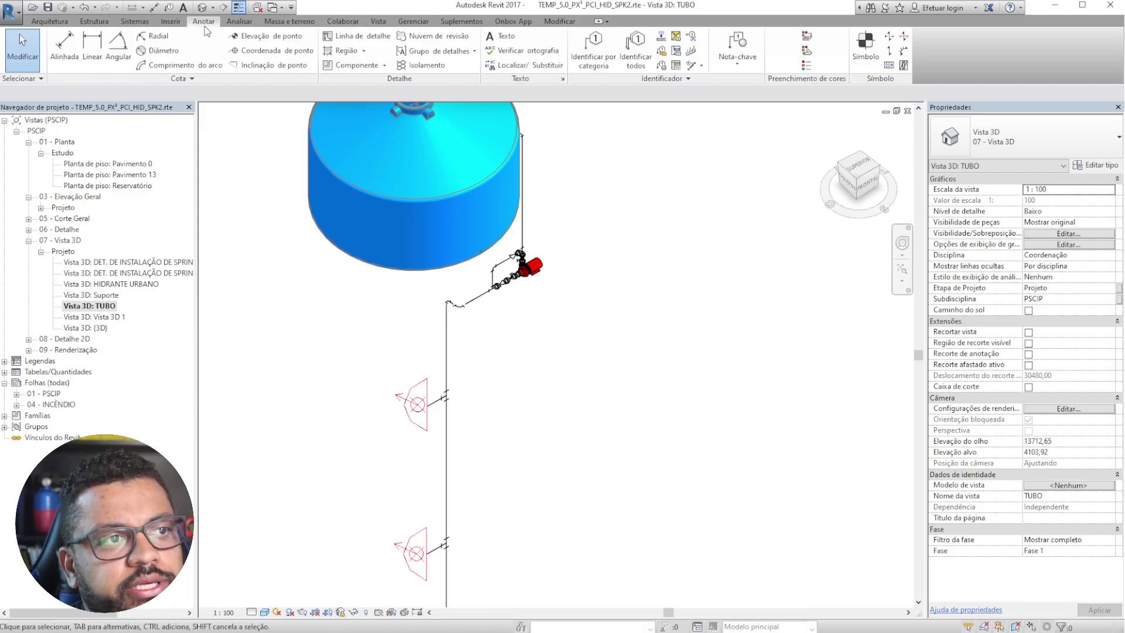
{"action": "left_click", "coordinate": [637, 49]}
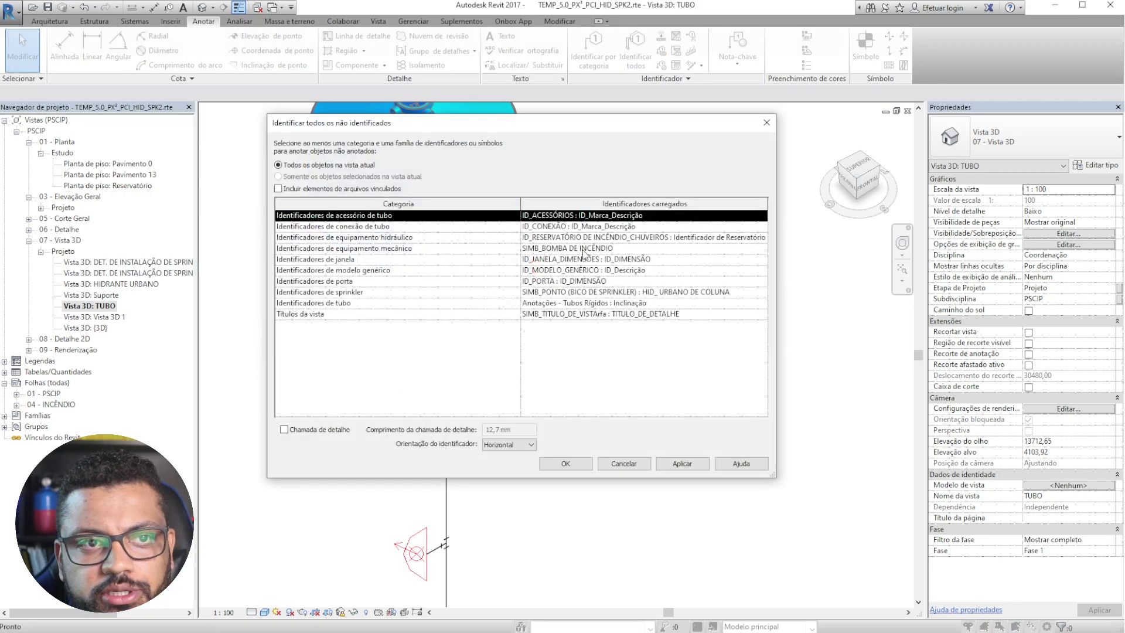
{"action": "left_click", "coordinate": [762, 304]}
{"action": "left_click", "coordinate": [629, 315]}
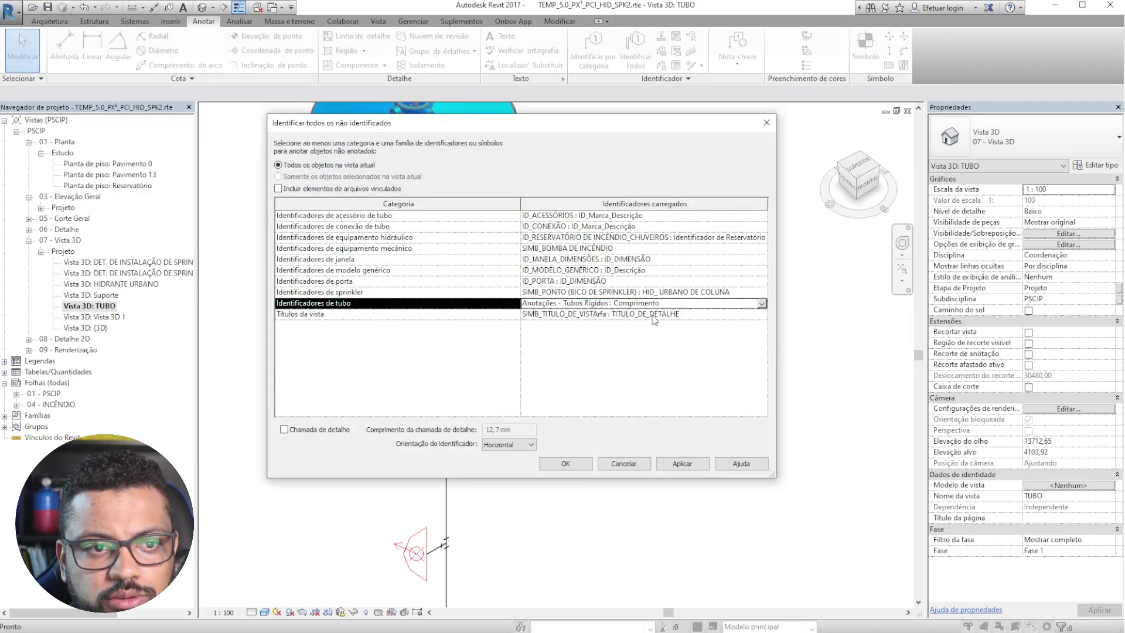
{"action": "left_click", "coordinate": [763, 304]}
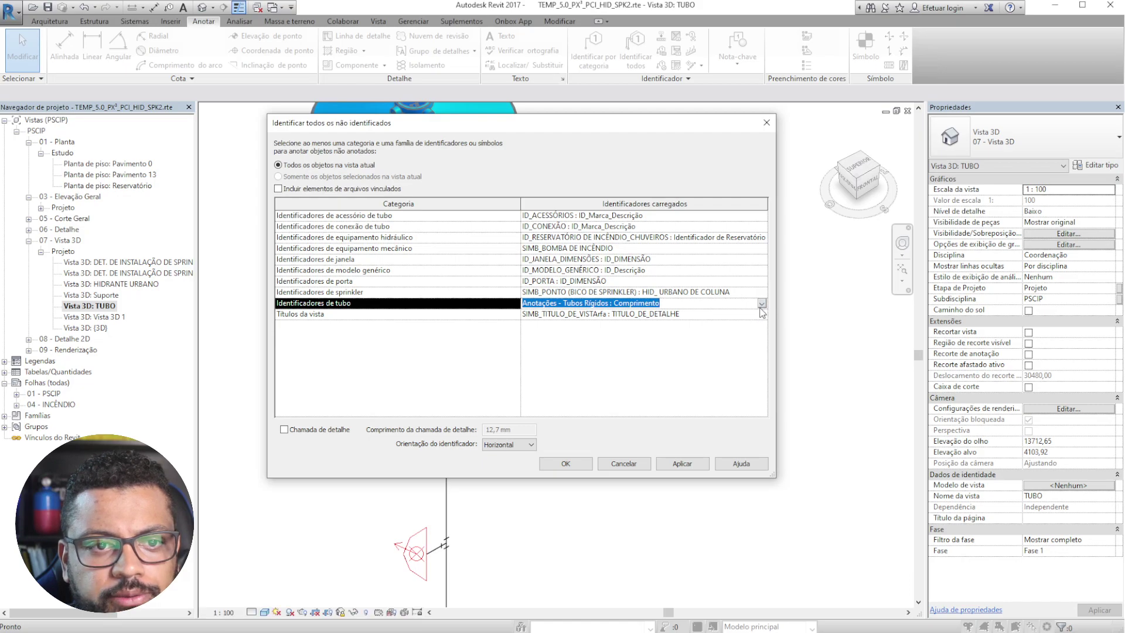
{"action": "left_click", "coordinate": [761, 304]}
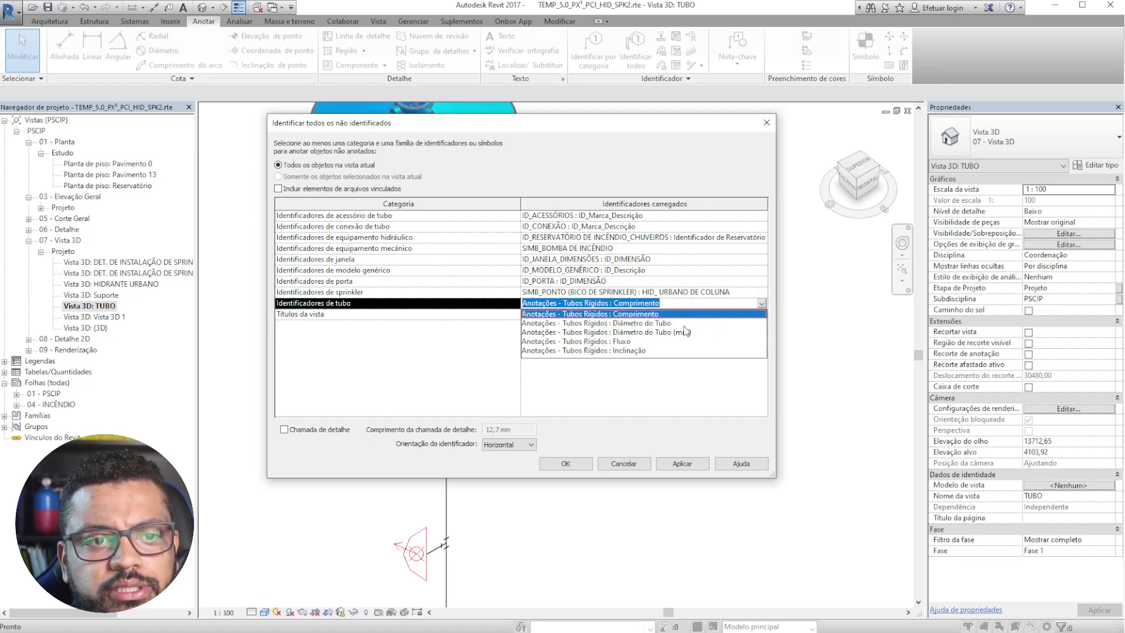
{"action": "left_click", "coordinate": [663, 323]}
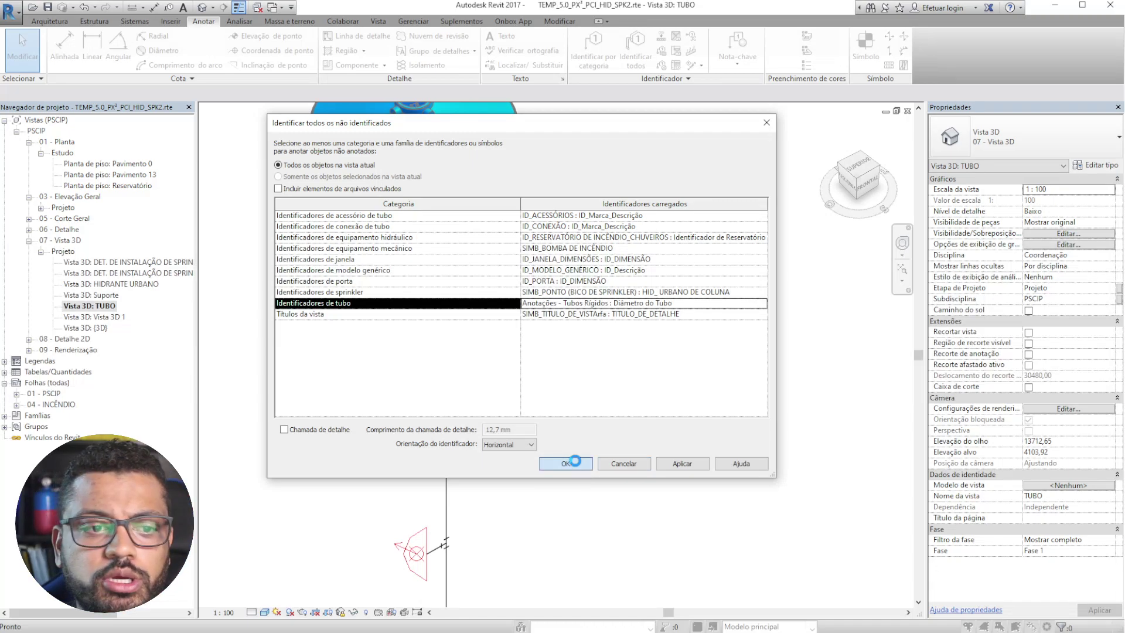
{"action": "left_click", "coordinate": [575, 461]}
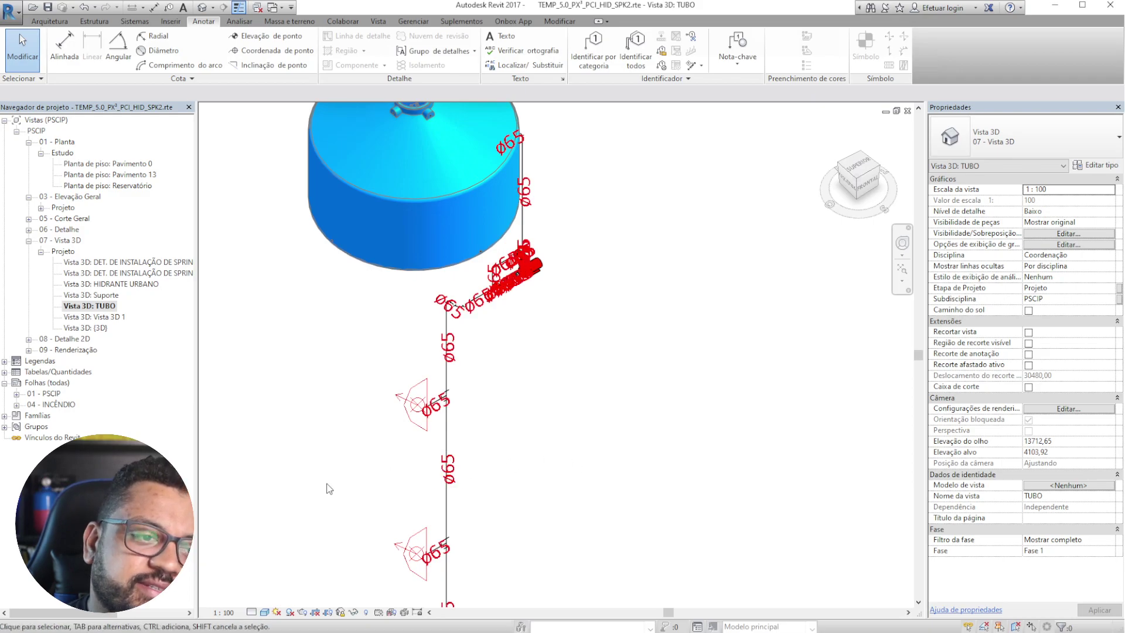
- Set the TUBO view's scale to 1 : 25 and check the diameter tags around the pump
{"action": "left_click", "coordinate": [226, 613]}
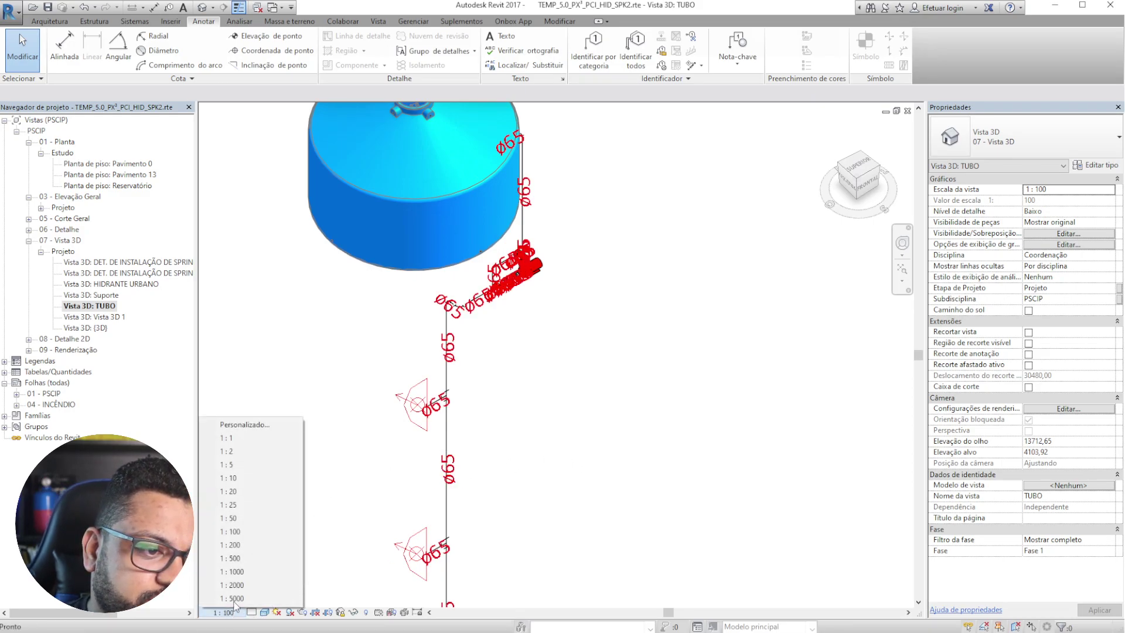
{"action": "left_click", "coordinate": [234, 504]}
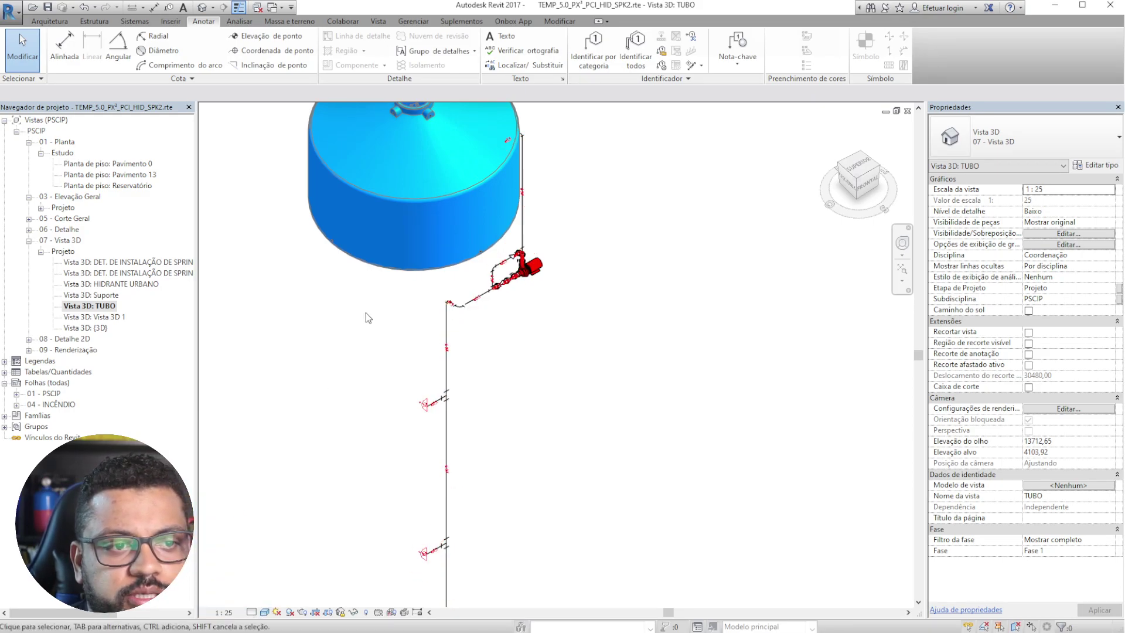
{"action": "scroll", "coordinate": [516, 252], "scroll_direction": "up", "scroll_amount": 8}
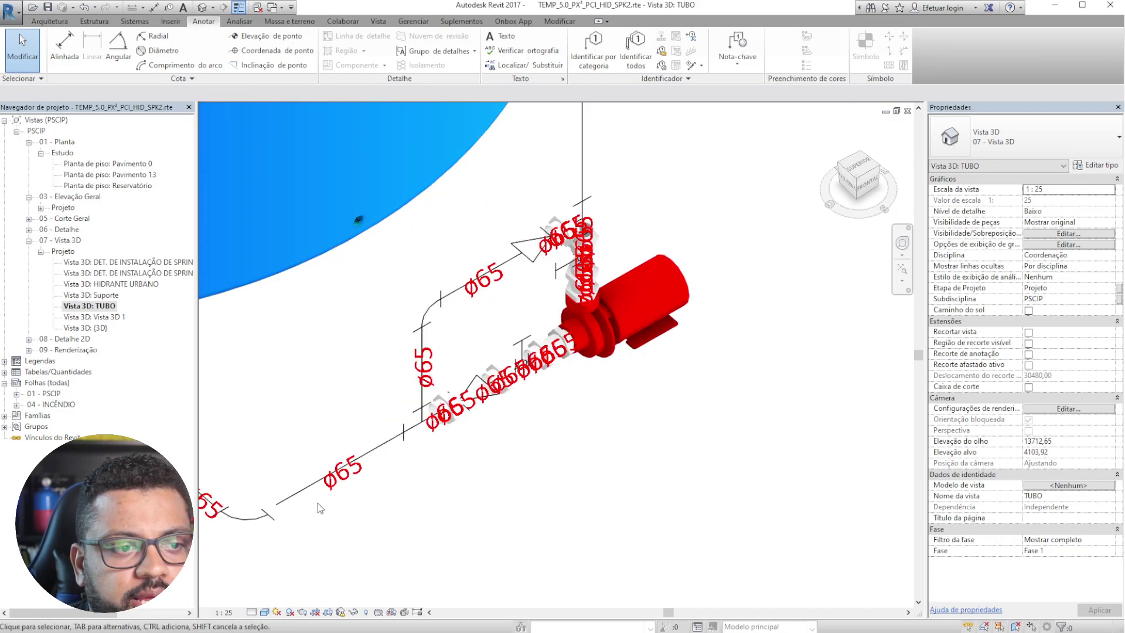
{"action": "scroll", "coordinate": [644, 232], "scroll_direction": "down", "scroll_amount": 4}
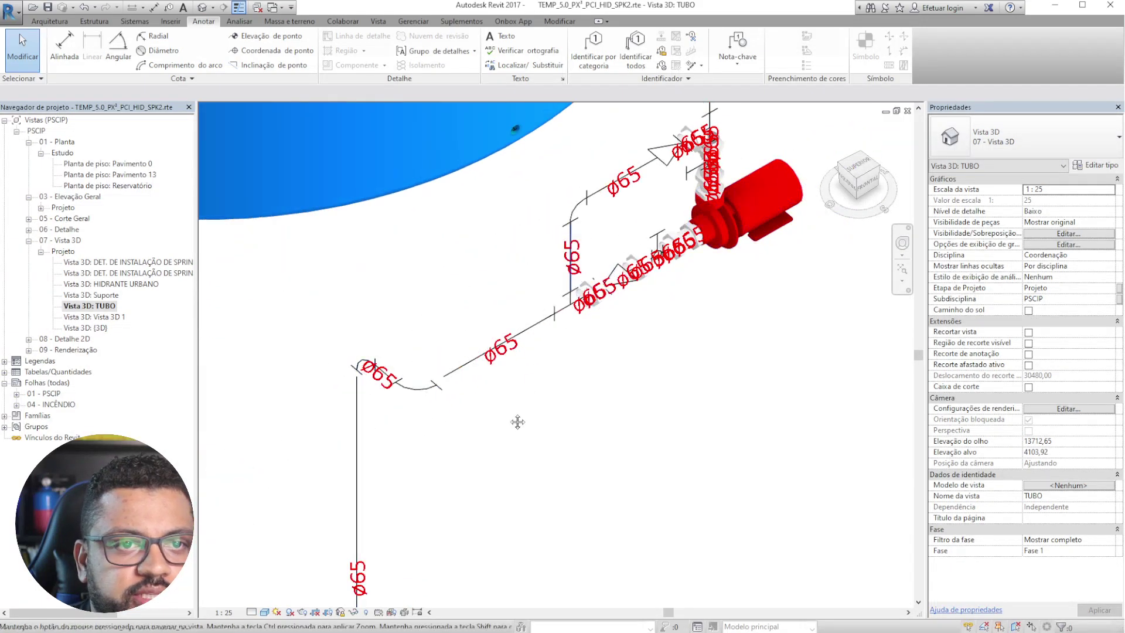
- Examine the pipe diameter tags from the pump down the riser to a hydrant branch
{"action": "middle_click_drag", "start_coordinate": [662, 157], "coordinate": [531, 397]}
{"action": "middle_click_drag", "start_coordinate": [599, 138], "coordinate": [577, 293]}
{"action": "scroll", "coordinate": [575, 292], "scroll_direction": "down", "scroll_amount": 4}
{"action": "scroll", "coordinate": [465, 554], "scroll_direction": "up", "scroll_amount": 8}
{"action": "scroll", "coordinate": [528, 515], "scroll_direction": "down", "scroll_amount": 6}
{"action": "middle_click_drag", "start_coordinate": [522, 450], "coordinate": [589, 104]}
{"action": "middle_click_drag", "start_coordinate": [534, 480], "coordinate": [487, 397]}
{"action": "scroll", "coordinate": [487, 392], "scroll_direction": "up", "scroll_amount": 4}
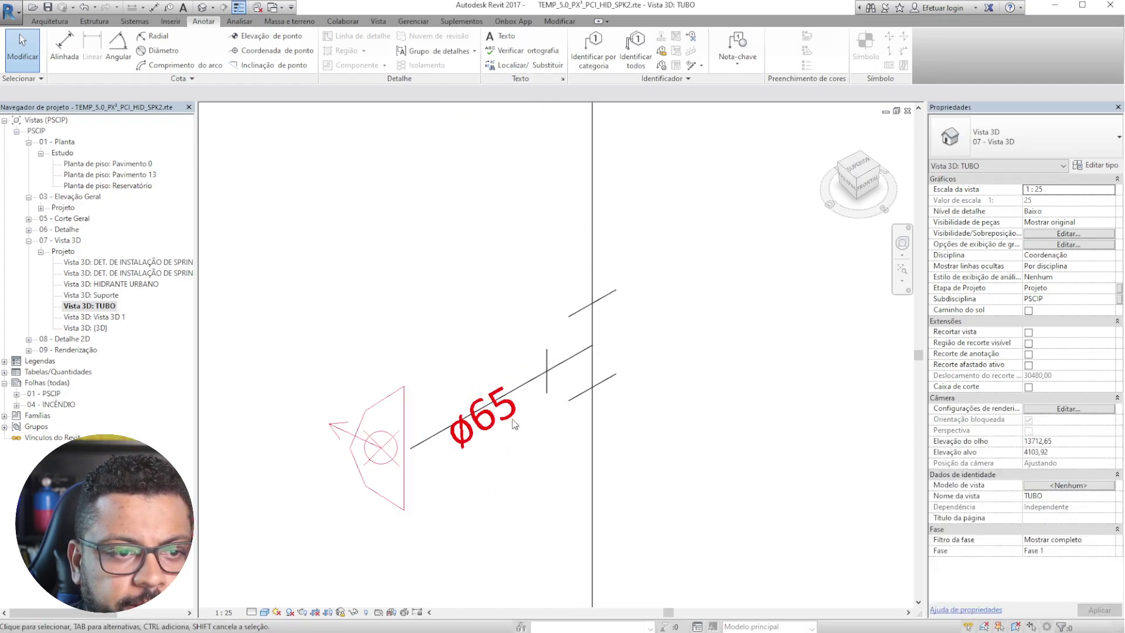
- Set the TUBO view's scale to 1 : 100 and check the diameter tags along the riser
{"action": "scroll", "coordinate": [570, 242], "scroll_direction": "down", "scroll_amount": 6}
{"action": "middle_click_drag", "start_coordinate": [654, 435], "coordinate": [667, 207]}
{"action": "scroll", "coordinate": [621, 385], "scroll_direction": "down", "scroll_amount": 3}
{"action": "middle_click_drag", "start_coordinate": [626, 492], "coordinate": [673, 216]}
{"action": "middle_click_drag", "start_coordinate": [650, 399], "coordinate": [517, 177]}
{"action": "scroll", "coordinate": [567, 387], "scroll_direction": "up", "scroll_amount": 3}
{"action": "left_click", "coordinate": [234, 612]}
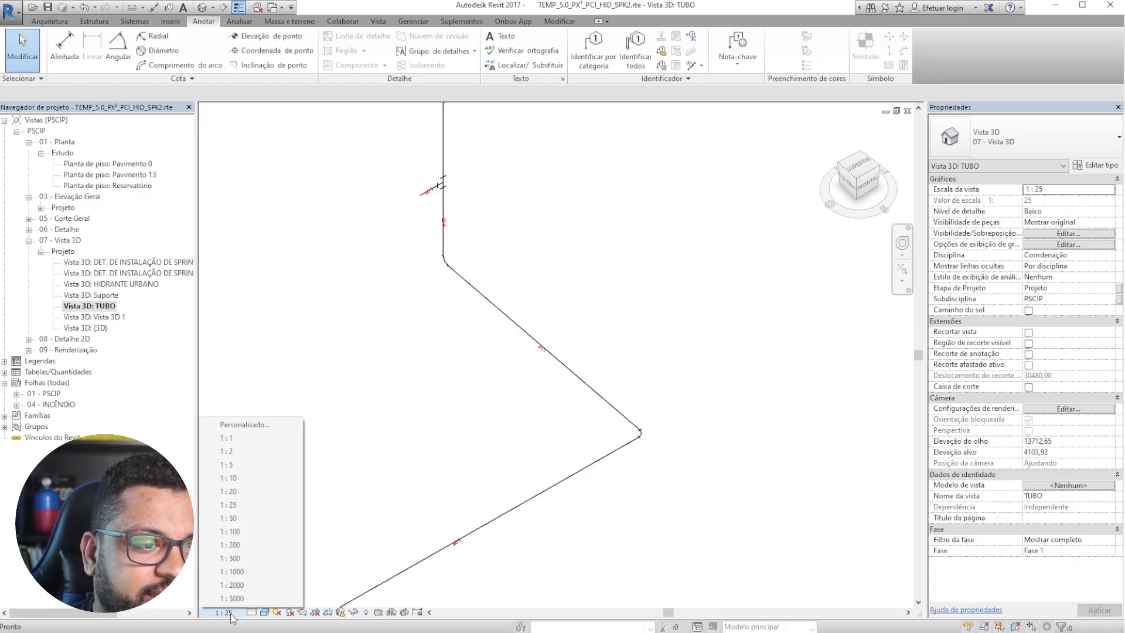
{"action": "left_click", "coordinate": [256, 531]}
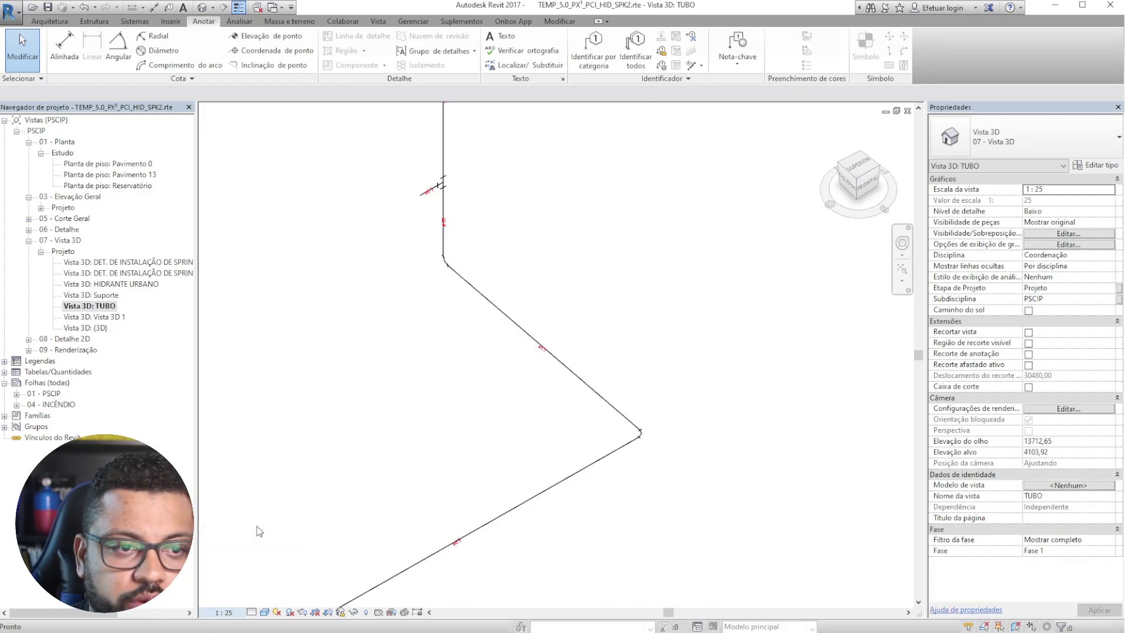
{"action": "scroll", "coordinate": [509, 269], "scroll_direction": "down", "scroll_amount": 3}
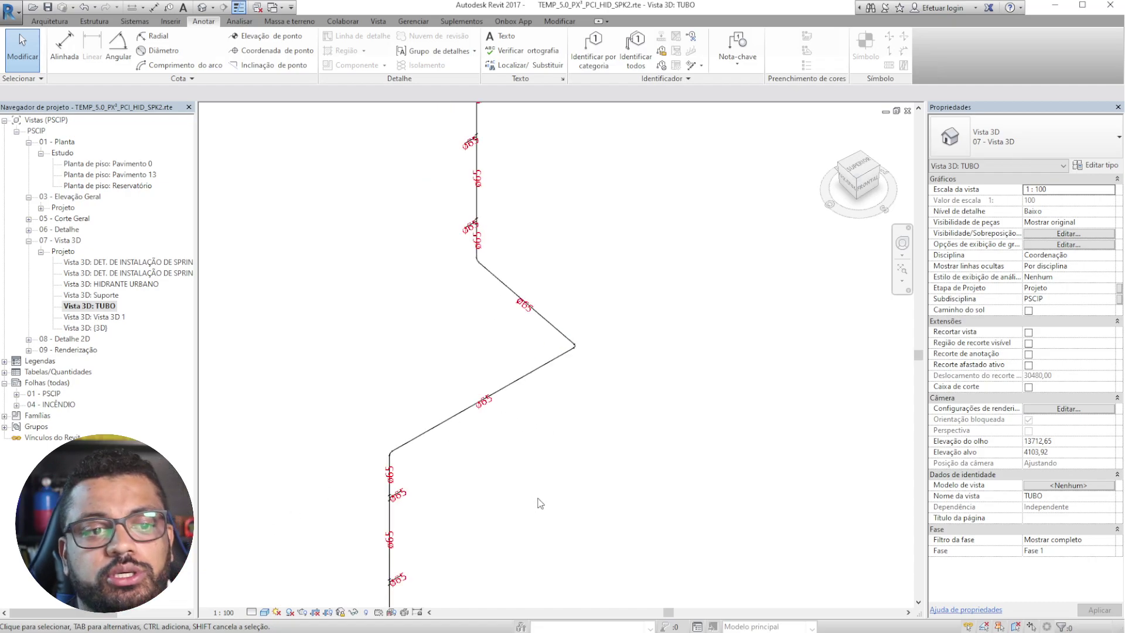
{"action": "scroll", "coordinate": [512, 333], "scroll_direction": "down", "scroll_amount": 3}
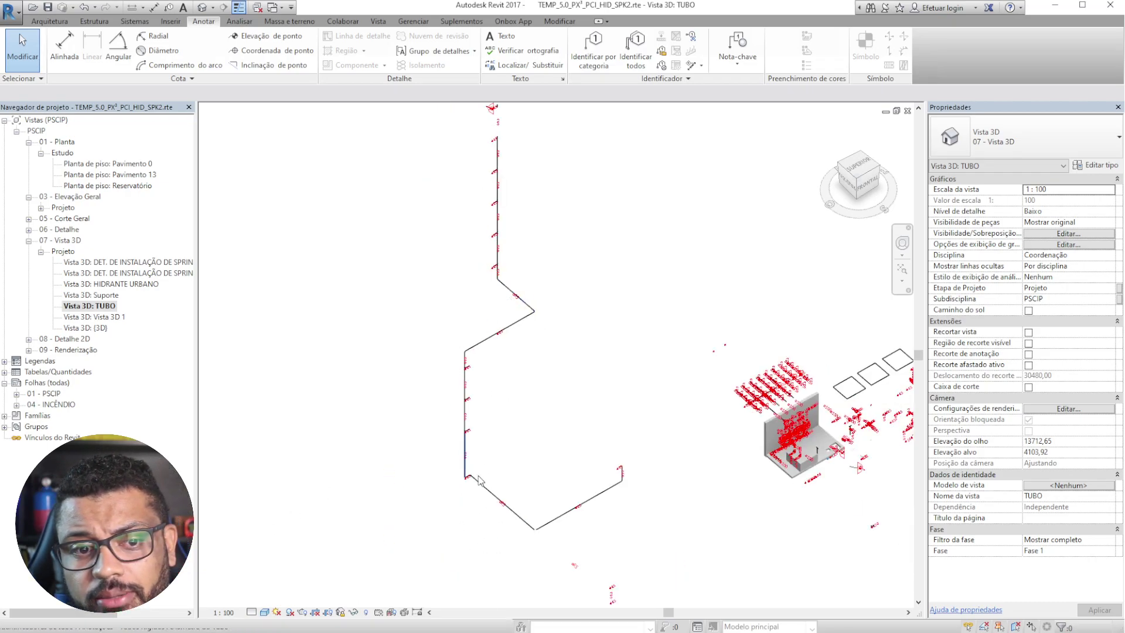
- Select all instances of the pipe diameter tag, starting from a ø25 tag on a sprinkler branch, and delete them
{"action": "scroll", "coordinate": [622, 485], "scroll_direction": "up", "scroll_amount": 2}
{"action": "middle_click_drag", "start_coordinate": [531, 167], "coordinate": [278, 377]}
{"action": "middle_click_drag", "start_coordinate": [527, 330], "coordinate": [333, 84]}
{"action": "scroll", "coordinate": [670, 292], "scroll_direction": "up", "scroll_amount": 3}
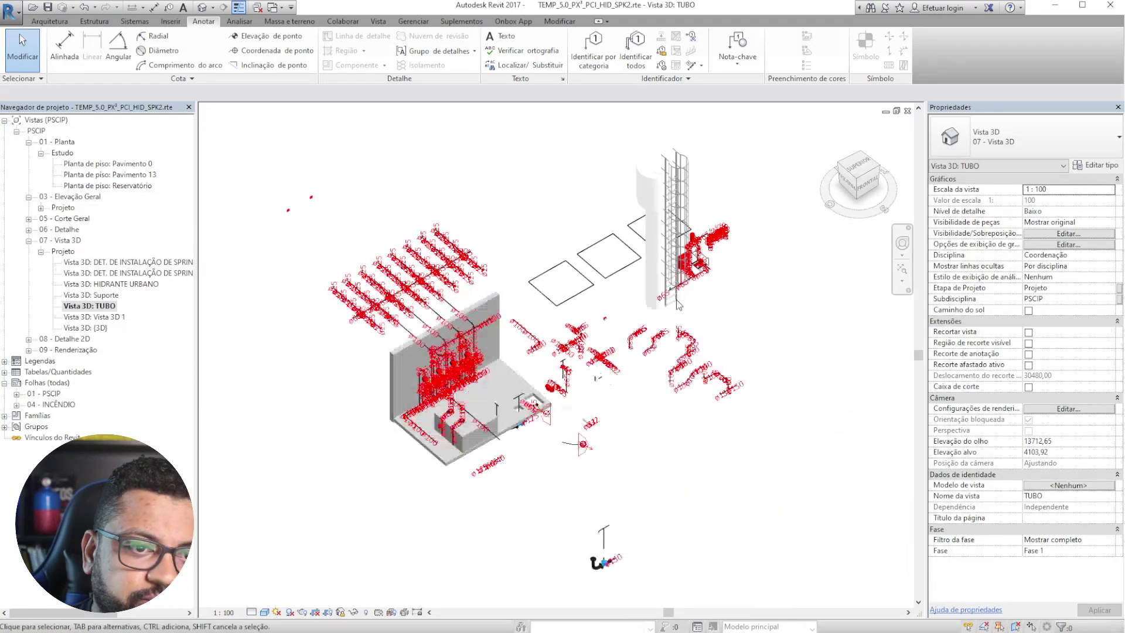
{"action": "middle_click_drag", "start_coordinate": [395, 256], "coordinate": [609, 269]}
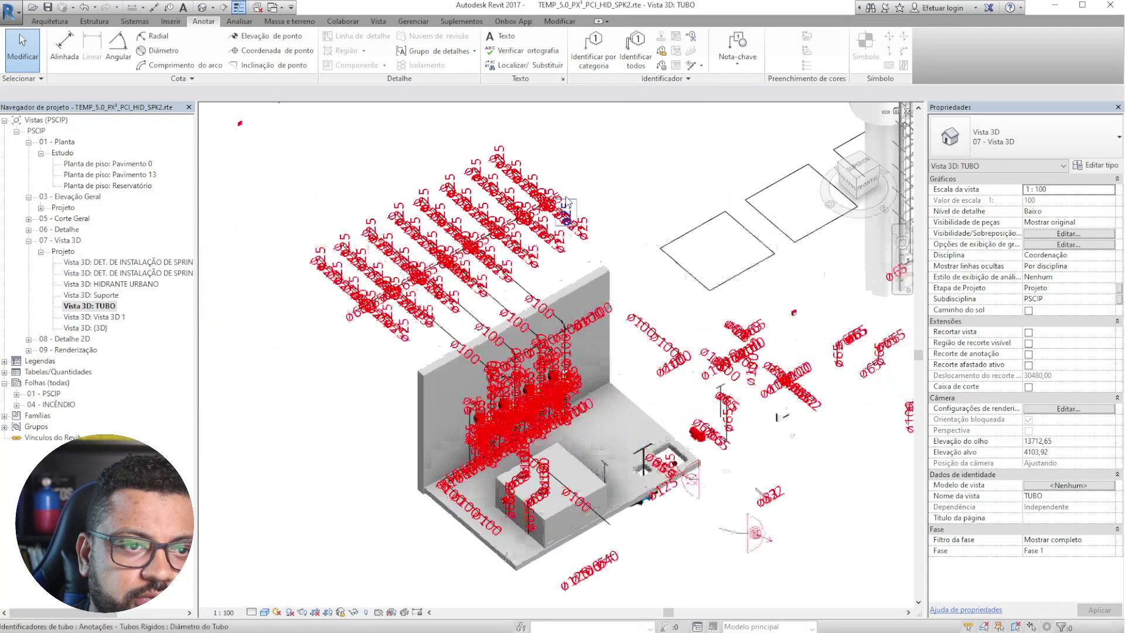
{"action": "scroll", "coordinate": [601, 263], "scroll_direction": "up", "scroll_amount": 3}
{"action": "scroll", "coordinate": [597, 237], "scroll_direction": "up", "scroll_amount": 1}
{"action": "left_click", "coordinate": [593, 250]}
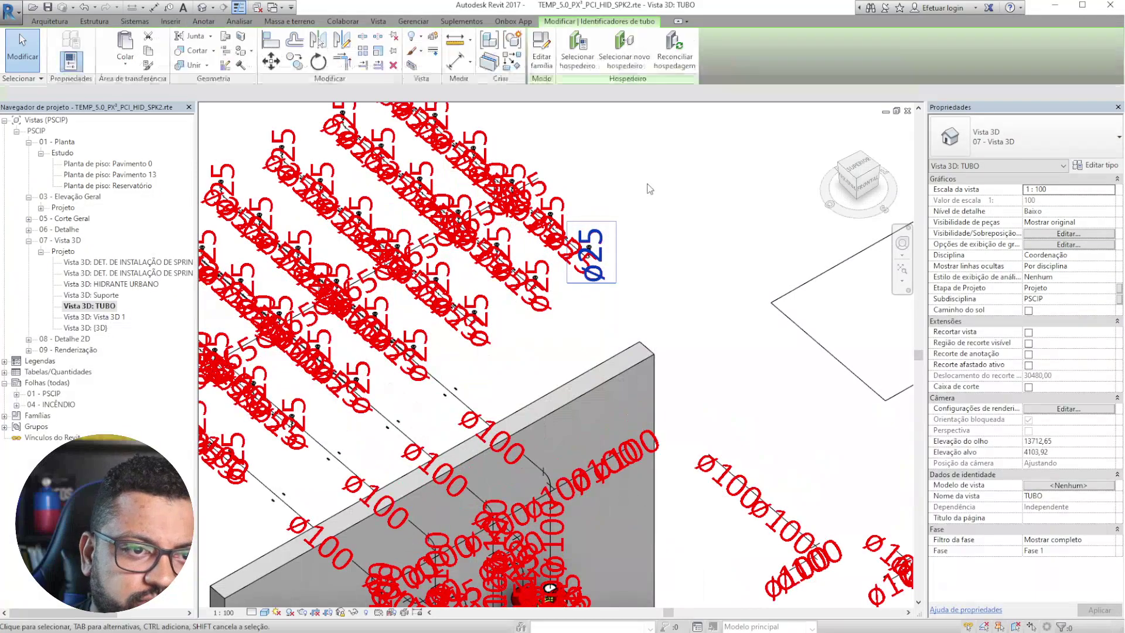
{"action": "right_click", "coordinate": [650, 182]}
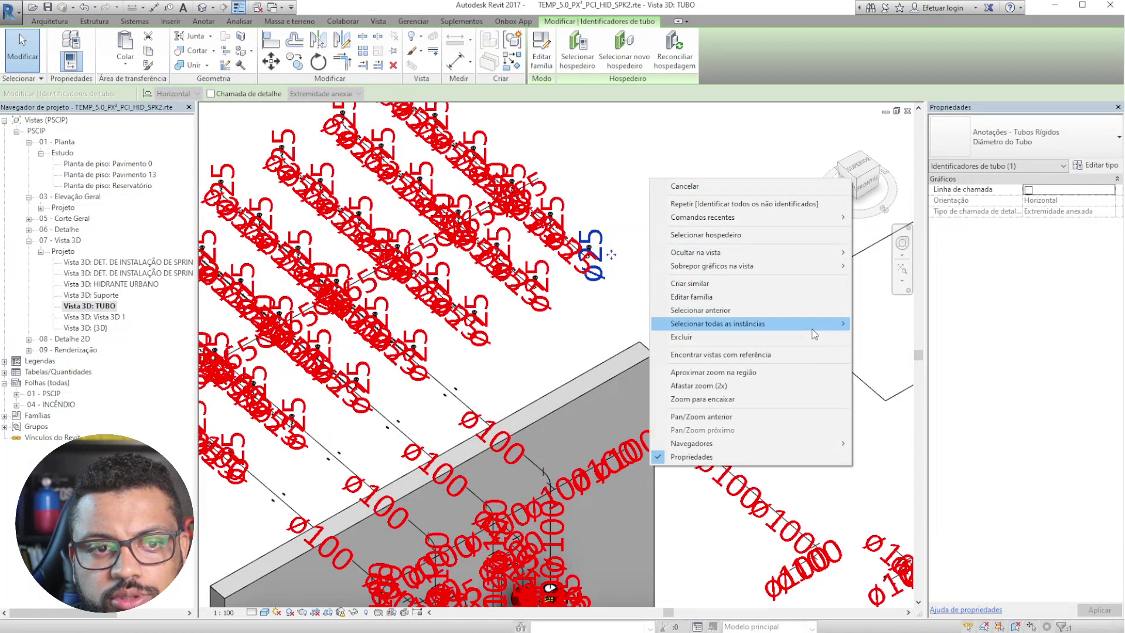
{"action": "left_click", "coordinate": [888, 327]}
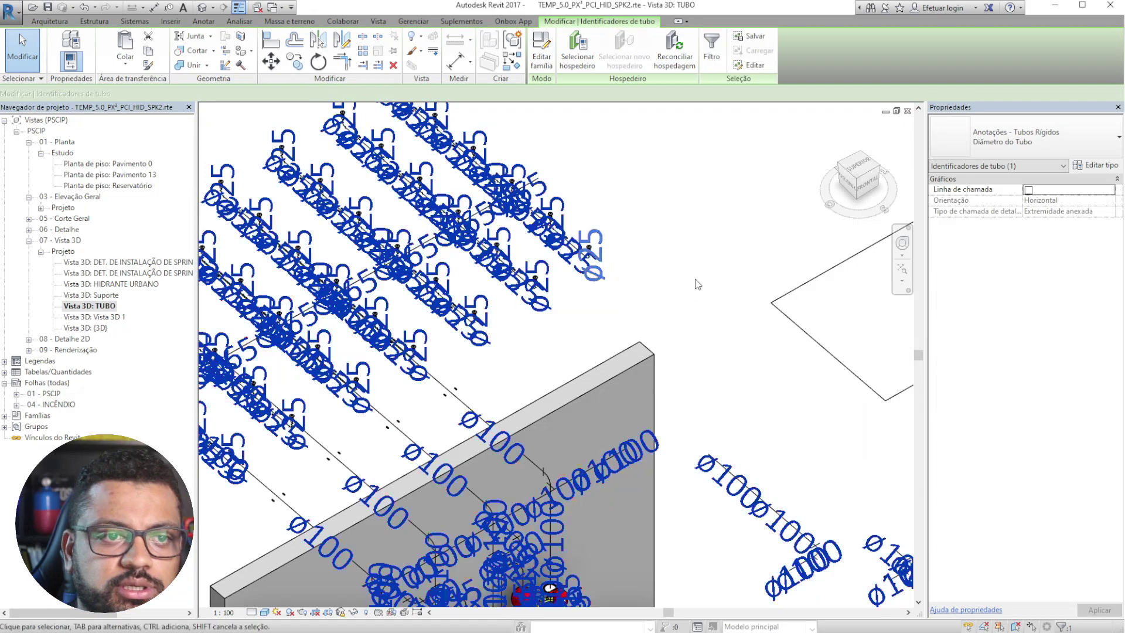
{"action": "key", "text": "Delete"}
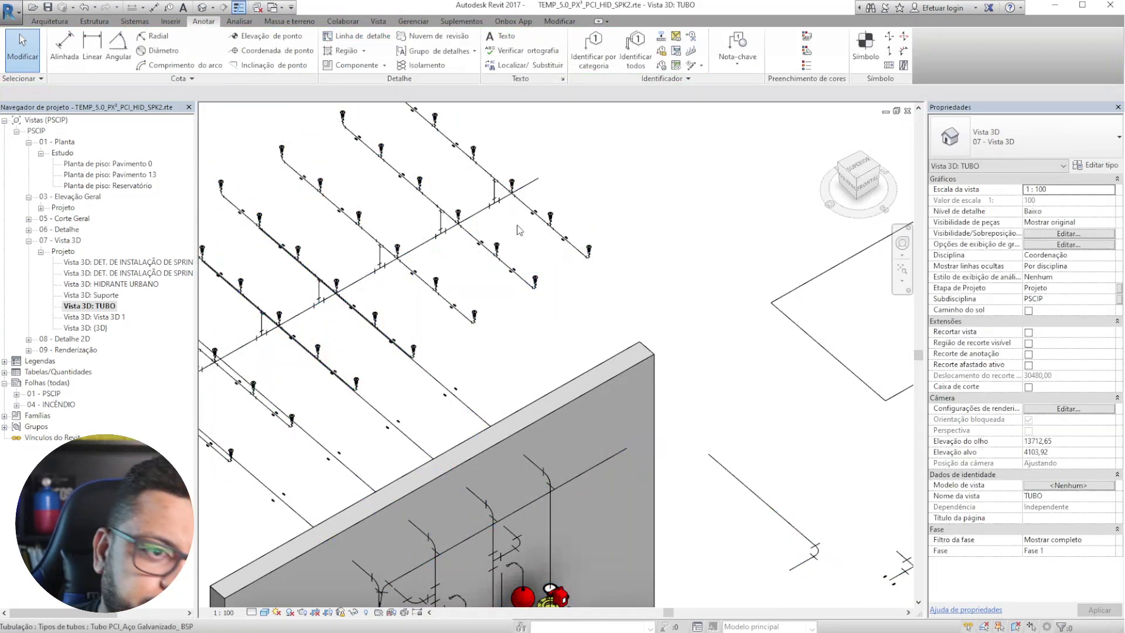
- Look over the sprinkler branches in the TUBO view, and open the {3D} view at the sprinkler network above the pump room
{"action": "scroll", "coordinate": [609, 239], "scroll_direction": "up", "scroll_amount": 4}
{"action": "scroll", "coordinate": [609, 239], "scroll_direction": "down", "scroll_amount": 4}
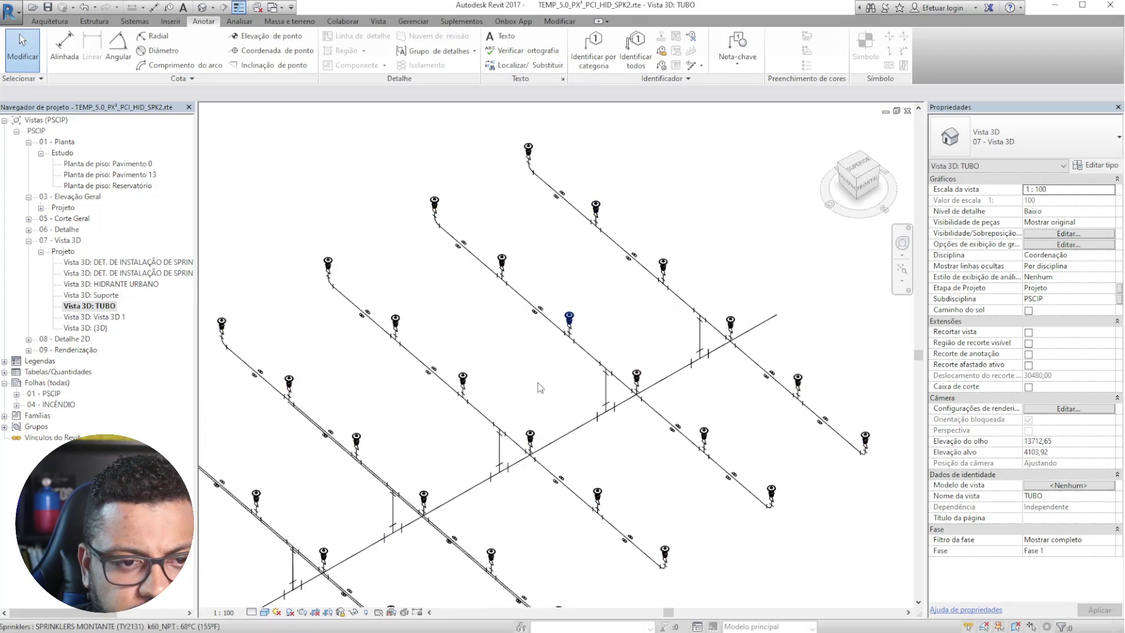
{"action": "scroll", "coordinate": [544, 337], "scroll_direction": "up", "scroll_amount": 2}
{"action": "key", "text": "d"}
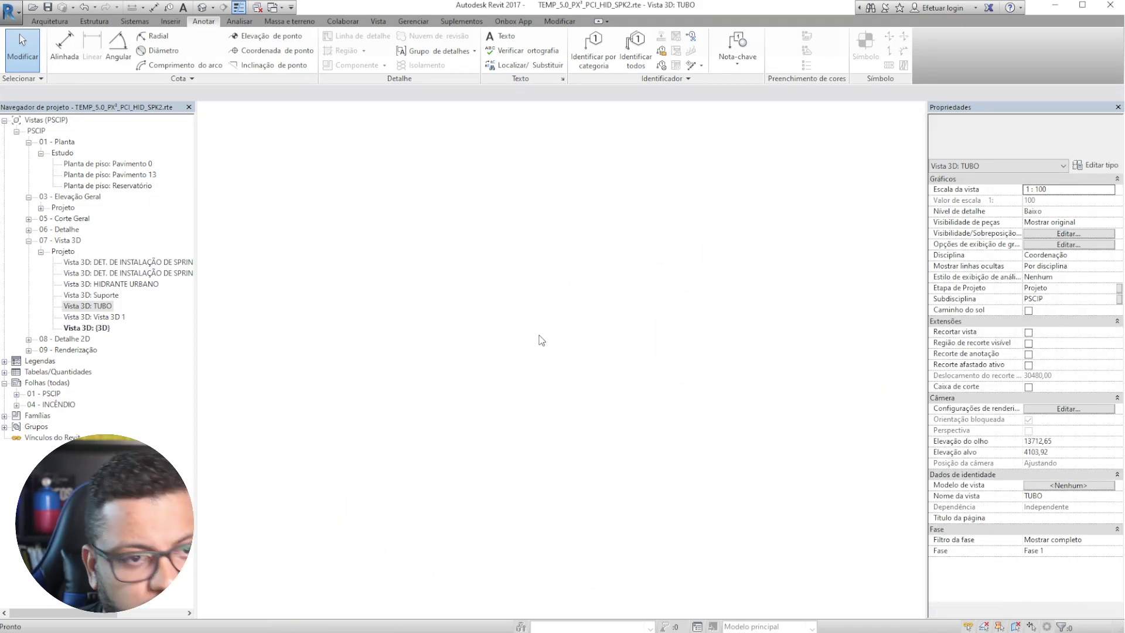
{"action": "scroll", "coordinate": [560, 389], "scroll_direction": "down", "scroll_amount": 5}
{"action": "middle_click_drag", "start_coordinate": [599, 191], "coordinate": [535, 536]}
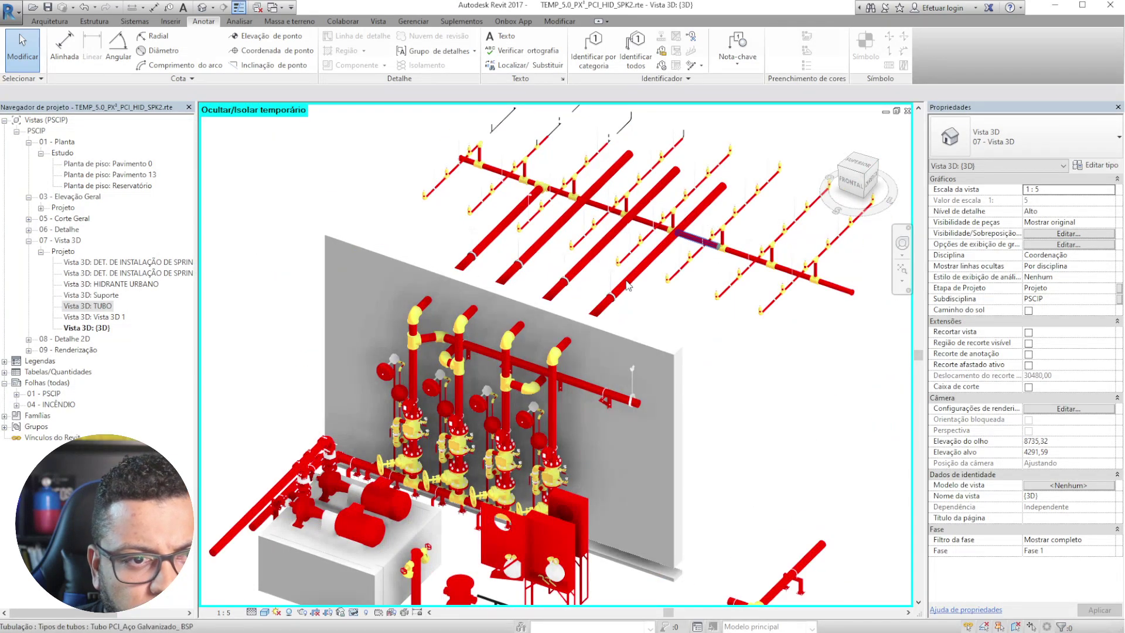
- Change the upright sprinkler at the branch end to SPRINKLERS MONTANTE (TY2131) k60_NPT 93°C (200°F), disconnecting the family from the system
{"action": "scroll", "coordinate": [627, 285], "scroll_direction": "up", "scroll_amount": 5}
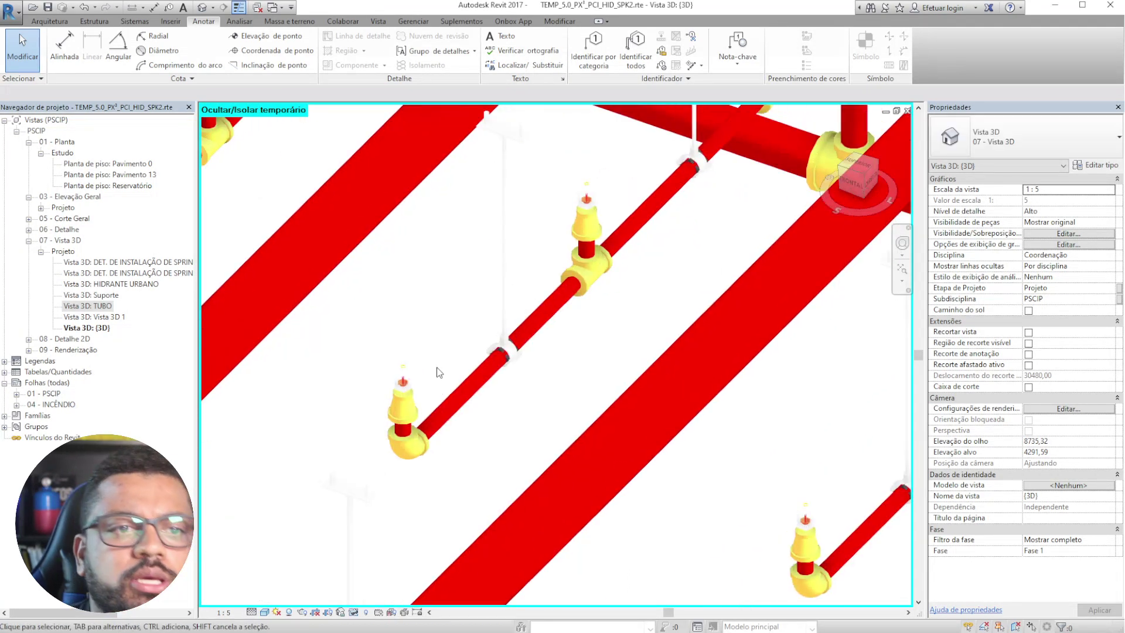
{"action": "scroll", "coordinate": [480, 322], "scroll_direction": "up", "scroll_amount": 5}
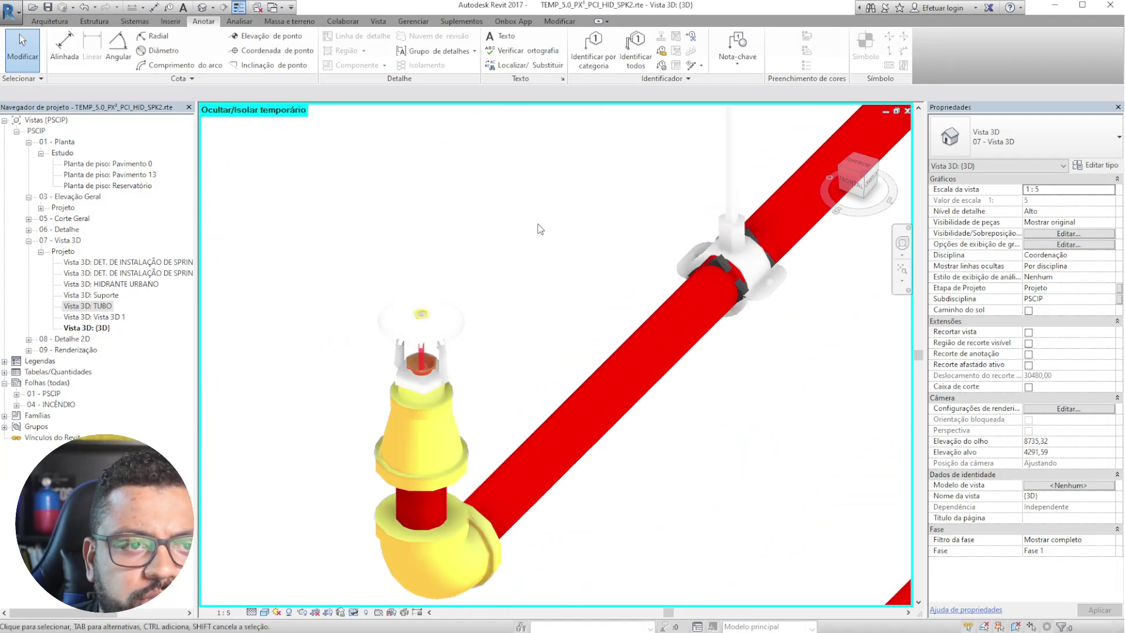
{"action": "middle_click_drag", "start_coordinate": [498, 361], "coordinate": [563, 237]}
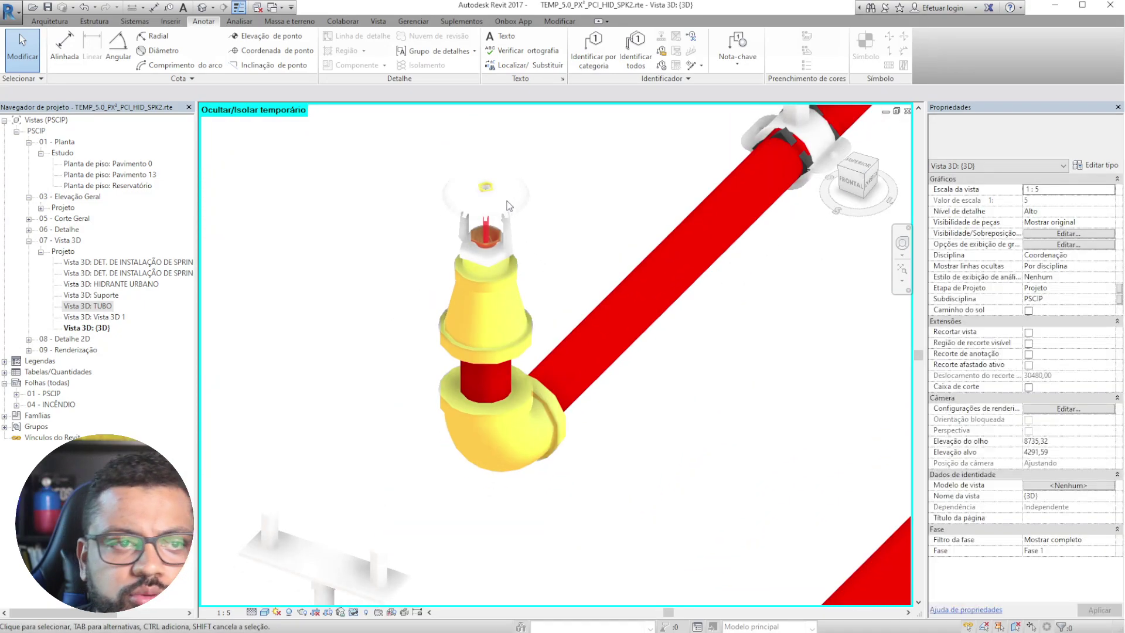
{"action": "scroll", "coordinate": [508, 209], "scroll_direction": "up", "scroll_amount": 2}
{"action": "scroll", "coordinate": [466, 236], "scroll_direction": "up", "scroll_amount": 3}
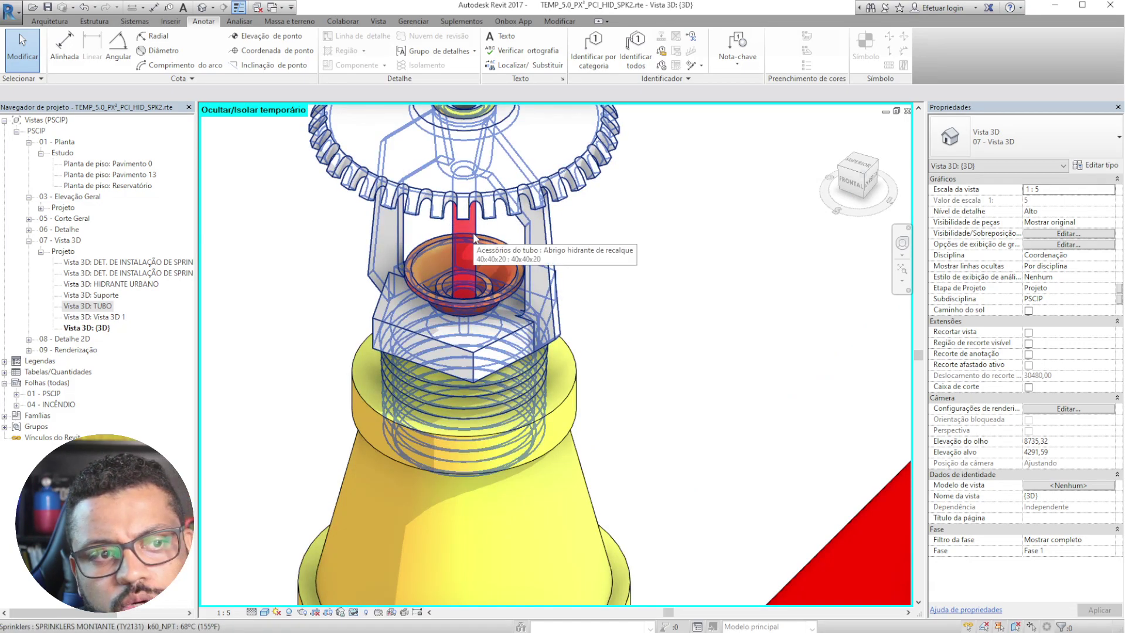
{"action": "mouse_move", "coordinate": [473, 233]}
{"action": "middle_mouse_down", "text": "shift"}
{"action": "mouse_move", "coordinate": [549, 241]}
{"action": "mouse_move", "coordinate": [549, 209]}
{"action": "middle_mouse_up", "text": "shift"}
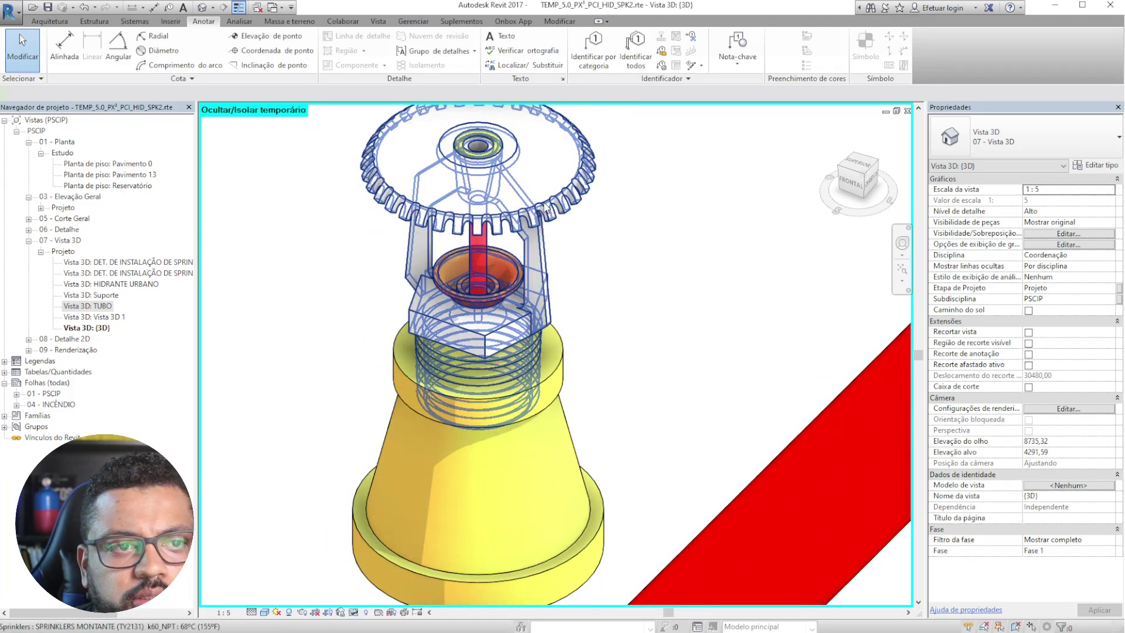
{"action": "left_click", "coordinate": [550, 209]}
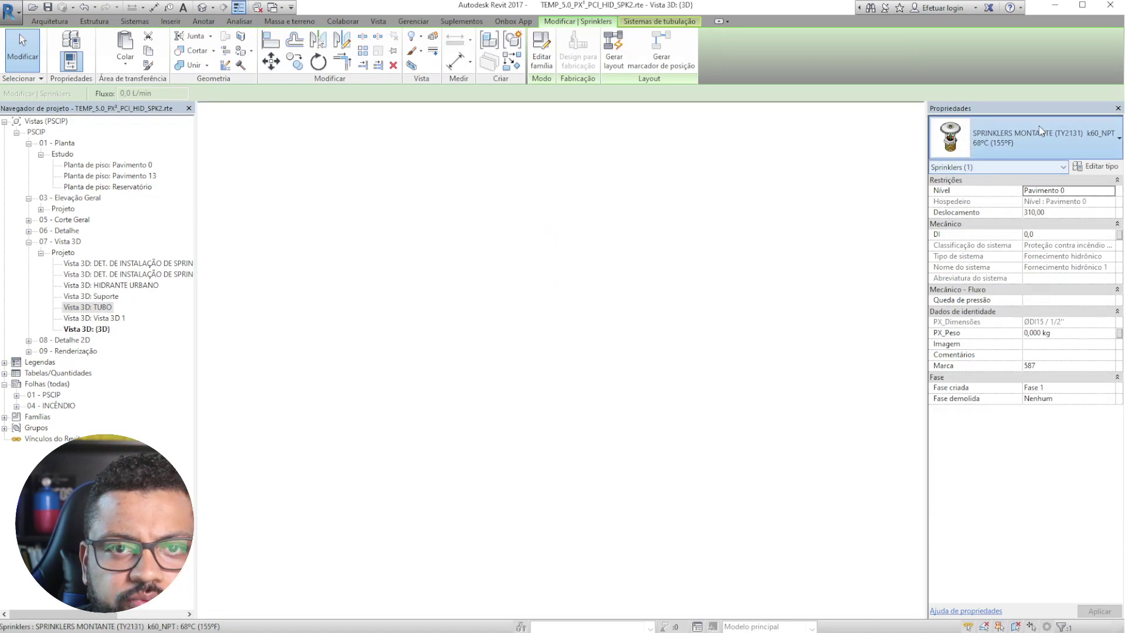
{"action": "left_click", "coordinate": [1028, 139]}
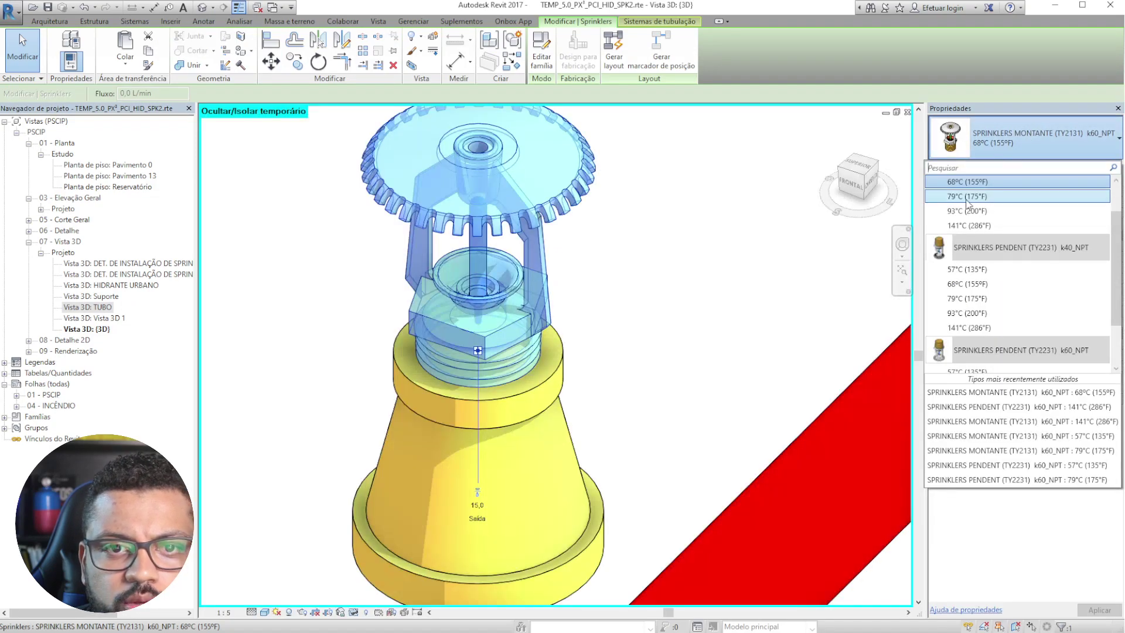
{"action": "scroll", "coordinate": [966, 226], "scroll_direction": "up", "scroll_amount": 1}
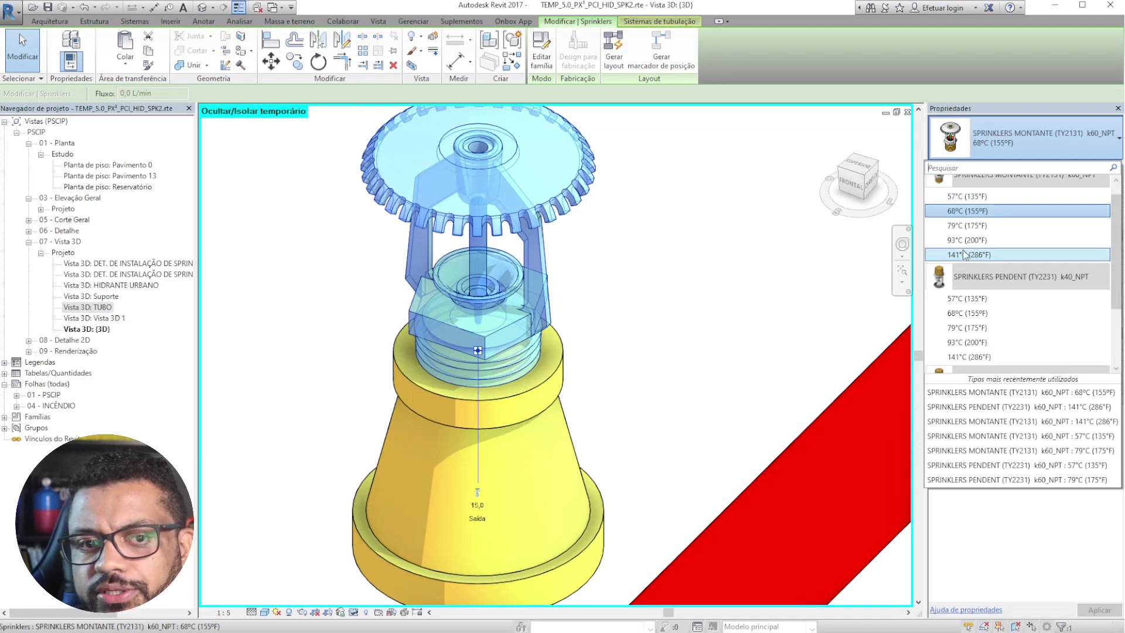
{"action": "left_click", "coordinate": [959, 240]}
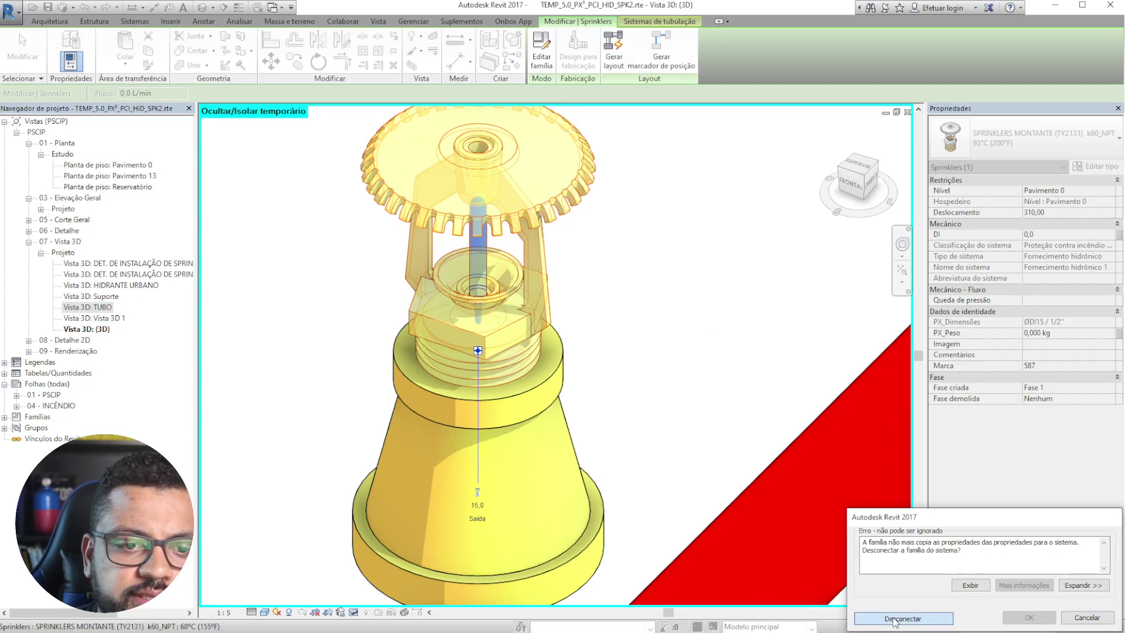
{"action": "key", "text": "Return"}
- Compare the bulb colour of the 93°C branch-end sprinkler with the neighbouring upright sprinkler on the same branch
{"action": "scroll", "coordinate": [624, 297], "scroll_direction": "down", "scroll_amount": 5}
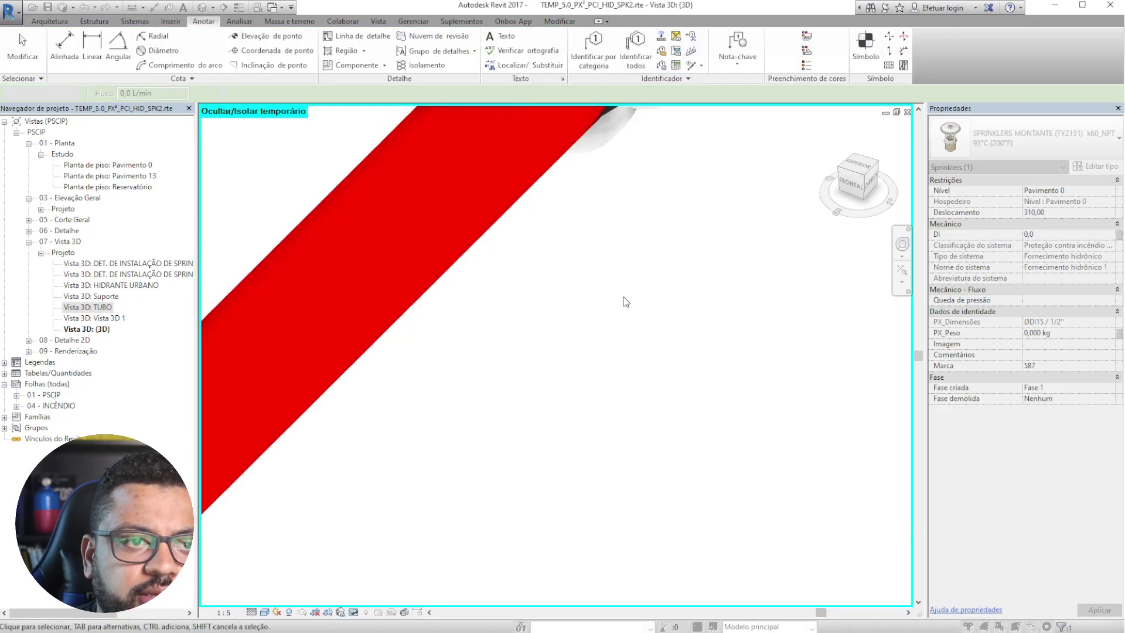
{"action": "scroll", "coordinate": [433, 304], "scroll_direction": "up", "scroll_amount": 6}
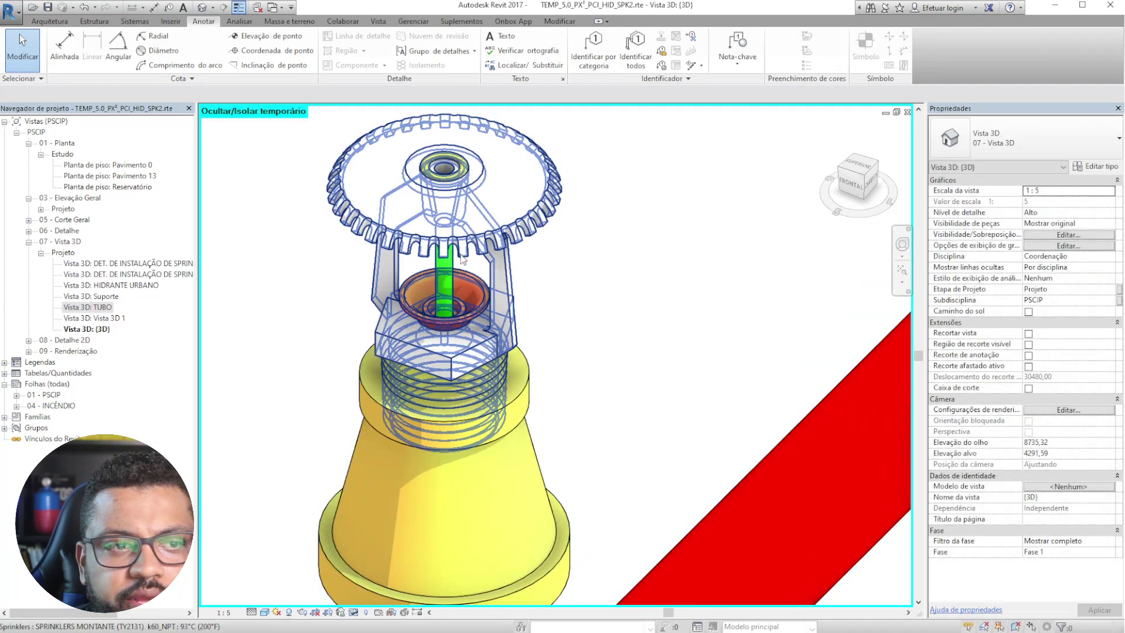
{"action": "left_click", "coordinate": [467, 259]}
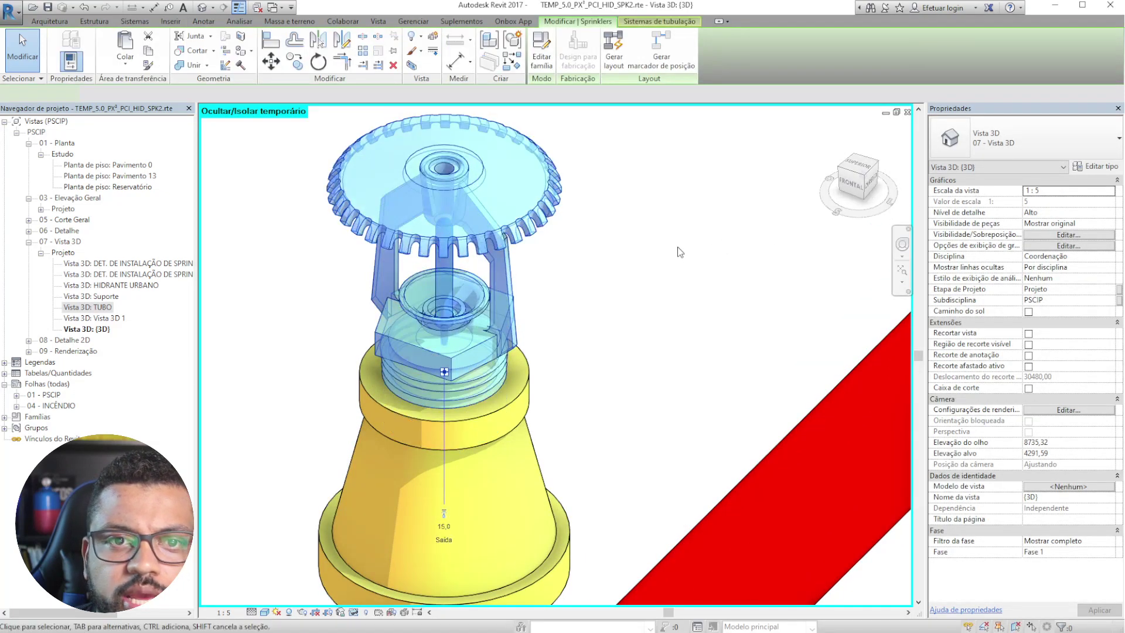
{"action": "left_click", "coordinate": [578, 283]}
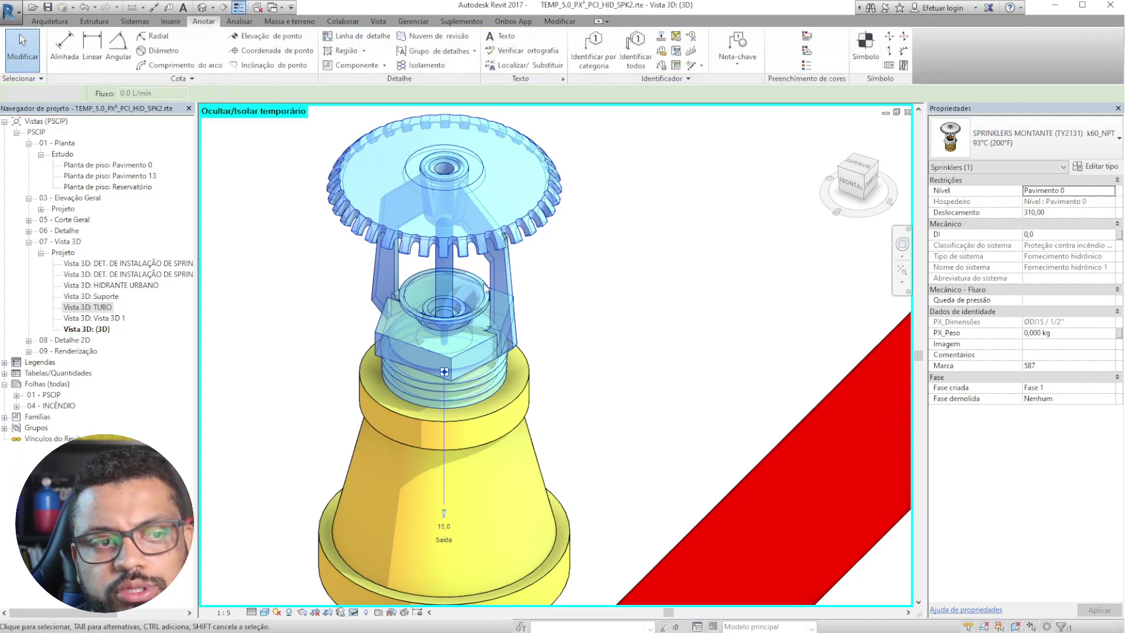
{"action": "middle_click_drag", "start_coordinate": [610, 346], "coordinate": [672, 378]}
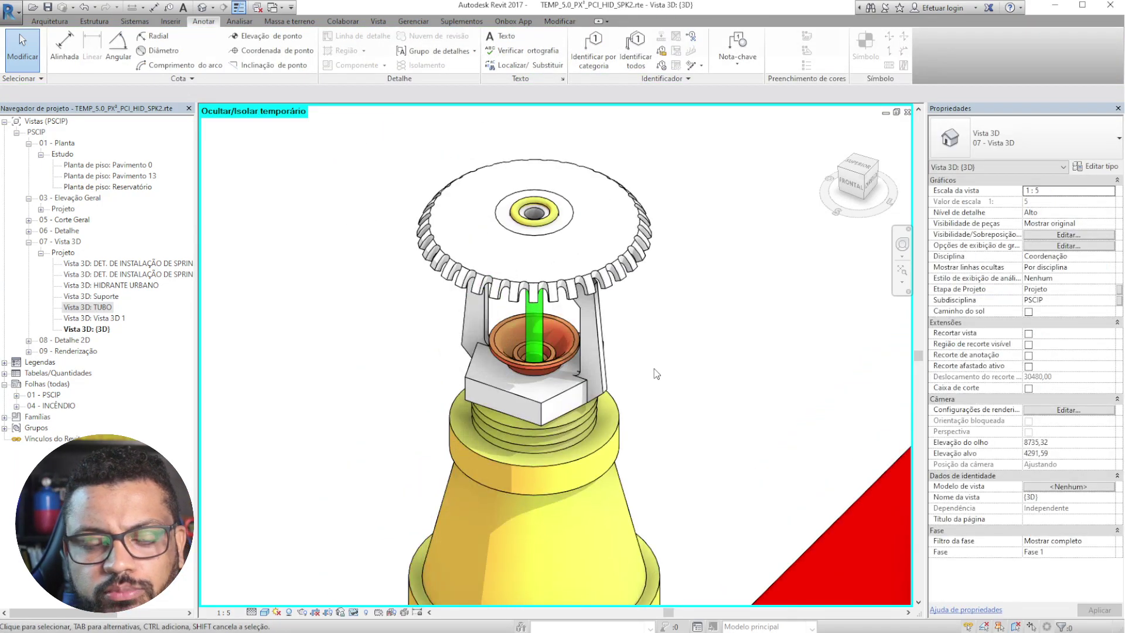
{"action": "scroll", "coordinate": [654, 411], "scroll_direction": "down", "scroll_amount": 7}
{"action": "middle_click_drag", "start_coordinate": [752, 329], "coordinate": [718, 205]}
{"action": "scroll", "coordinate": [603, 253], "scroll_direction": "up", "scroll_amount": 1}
{"action": "scroll", "coordinate": [604, 253], "scroll_direction": "up", "scroll_amount": 4}
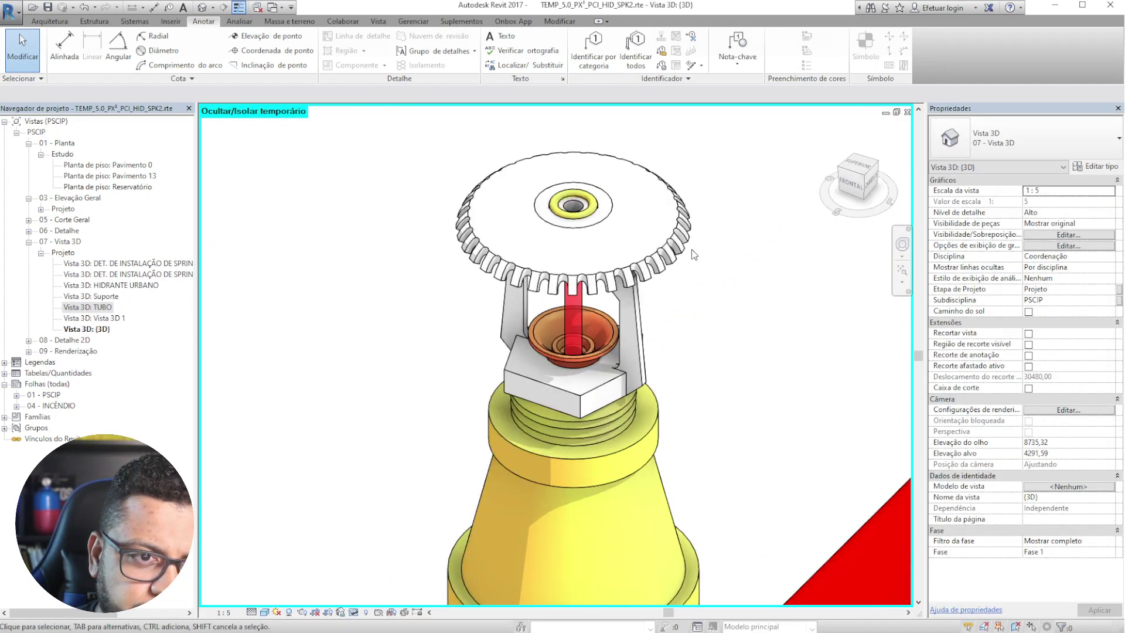
{"action": "scroll", "coordinate": [693, 246], "scroll_direction": "down", "scroll_amount": 8}
{"action": "scroll", "coordinate": [454, 480], "scroll_direction": "up", "scroll_amount": 4}
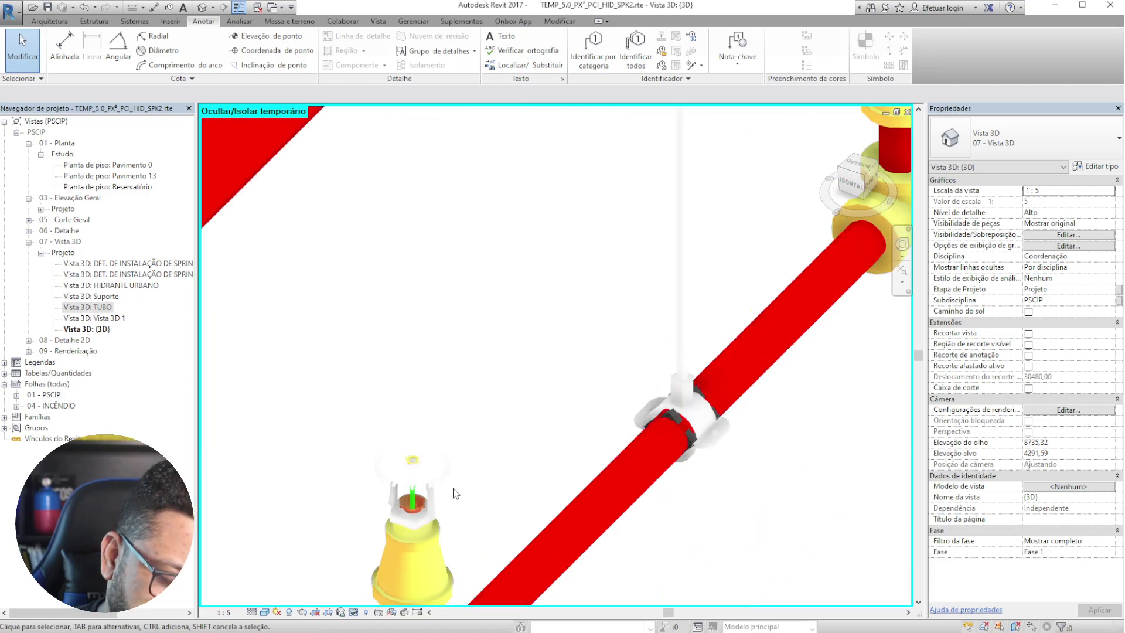
{"action": "scroll", "coordinate": [467, 483], "scroll_direction": "down", "scroll_amount": 4}
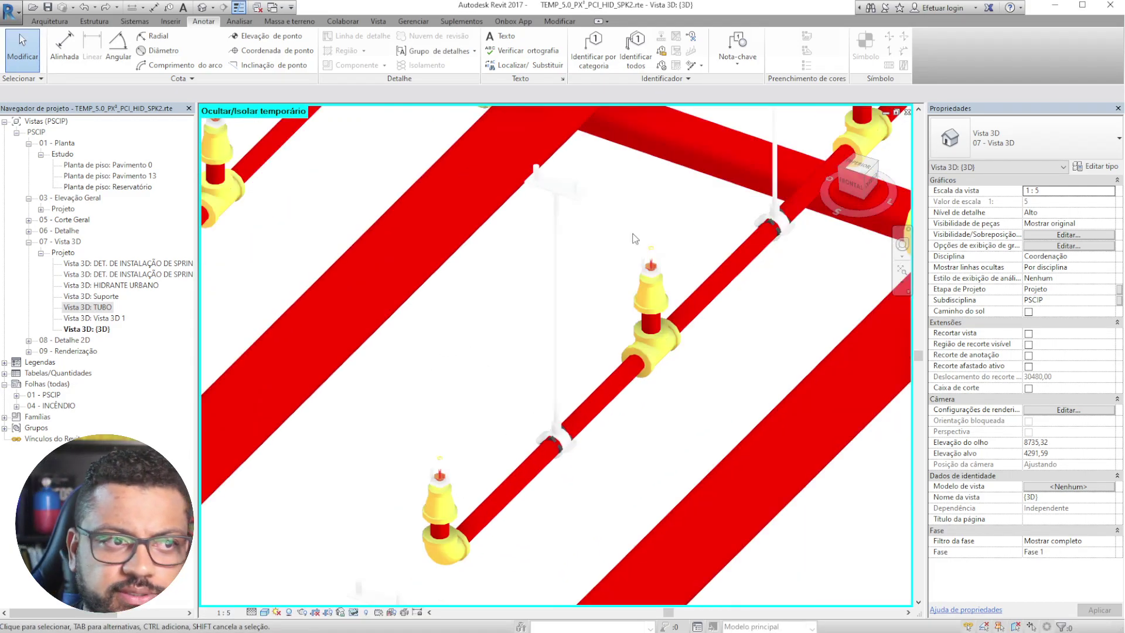
- Examine the pipe hangers along the sprinkler branches and inspect the properties of one PCI_Suporte_Abraçadeira_Pendurais hanger
{"action": "scroll", "coordinate": [467, 427], "scroll_direction": "down", "scroll_amount": 3}
{"action": "middle_click_drag", "start_coordinate": [716, 464], "coordinate": [601, 337]}
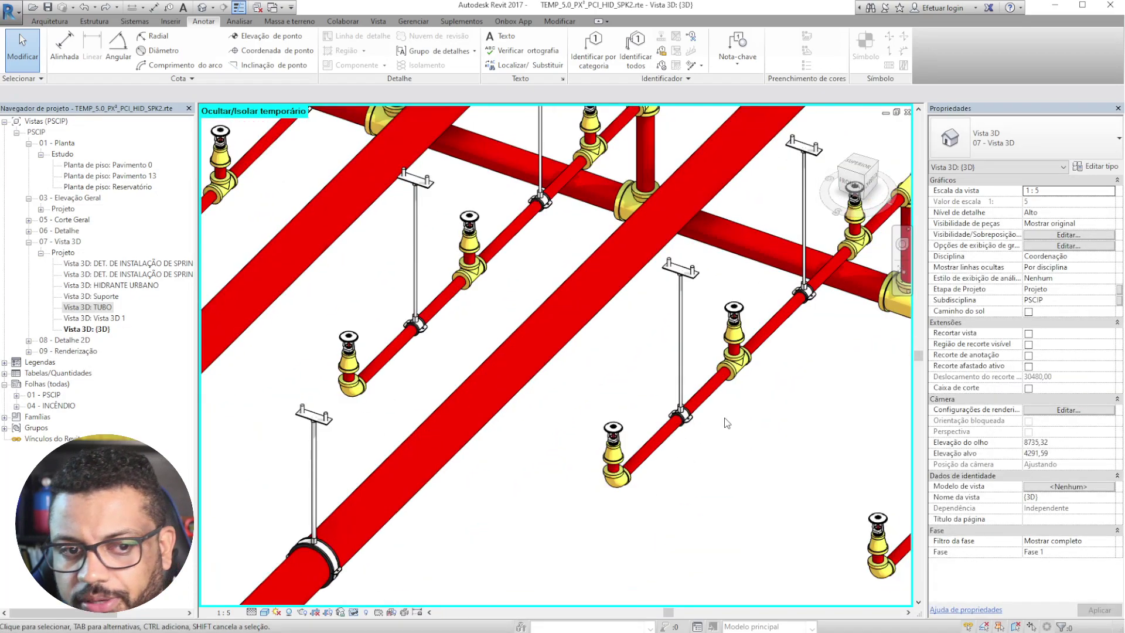
{"action": "scroll", "coordinate": [680, 361], "scroll_direction": "up", "scroll_amount": 3}
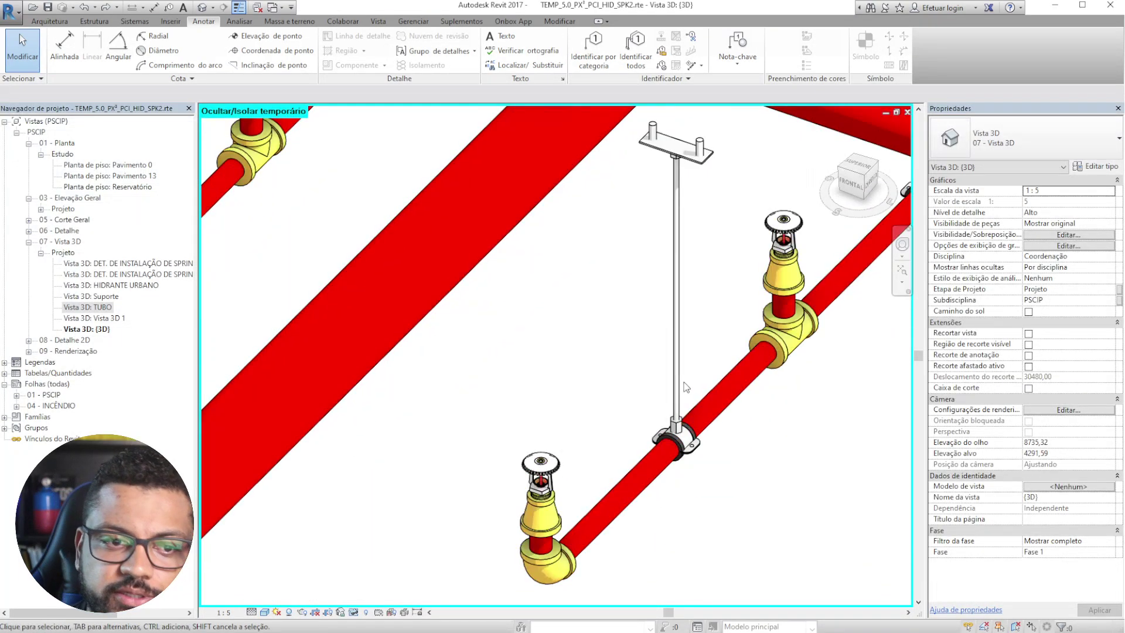
{"action": "left_click", "coordinate": [681, 362]}
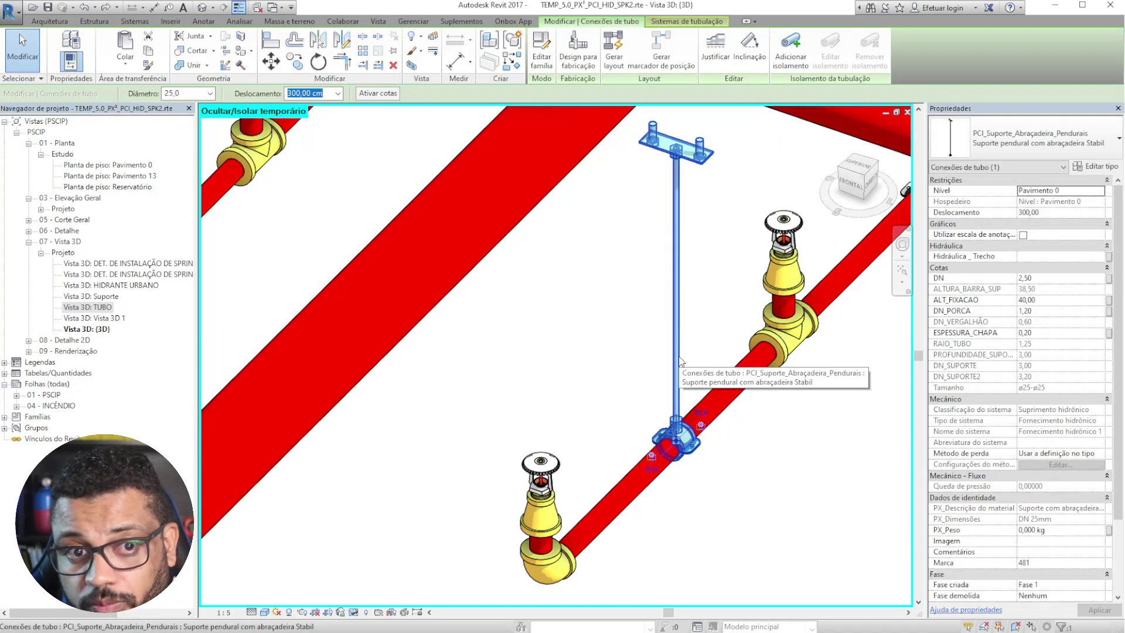
{"action": "scroll", "coordinate": [681, 362], "scroll_direction": "down", "scroll_amount": 3}
{"action": "left_click", "coordinate": [790, 467]}
{"action": "scroll", "coordinate": [726, 404], "scroll_direction": "down", "scroll_amount": 3}
{"action": "scroll", "coordinate": [684, 321], "scroll_direction": "up", "scroll_amount": 3}
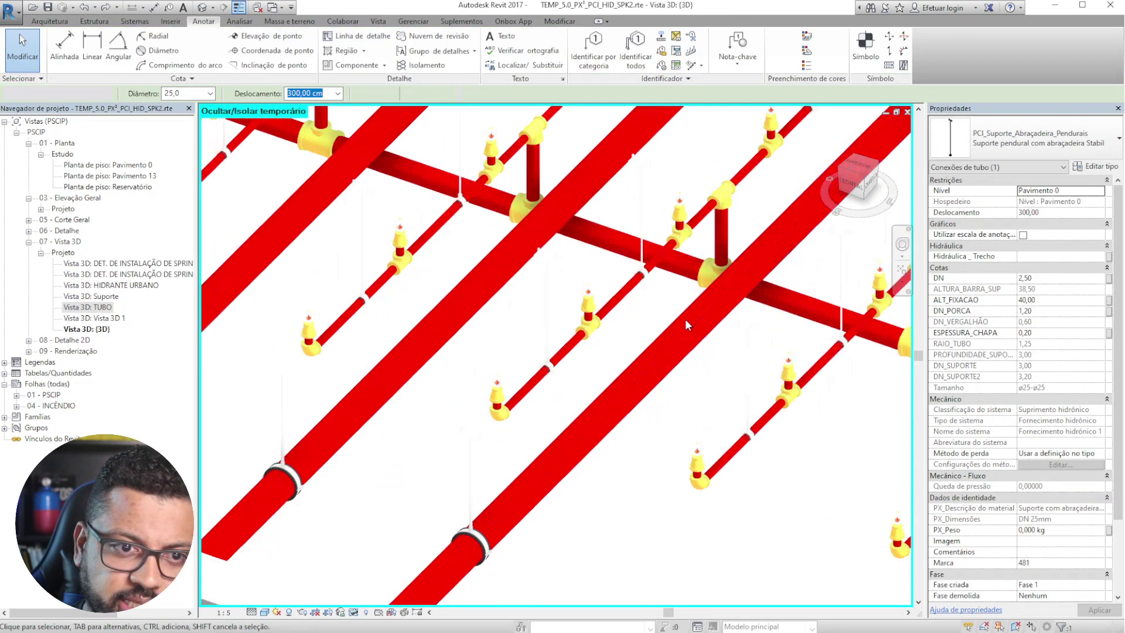
{"action": "scroll", "coordinate": [659, 374], "scroll_direction": "down", "scroll_amount": 3}
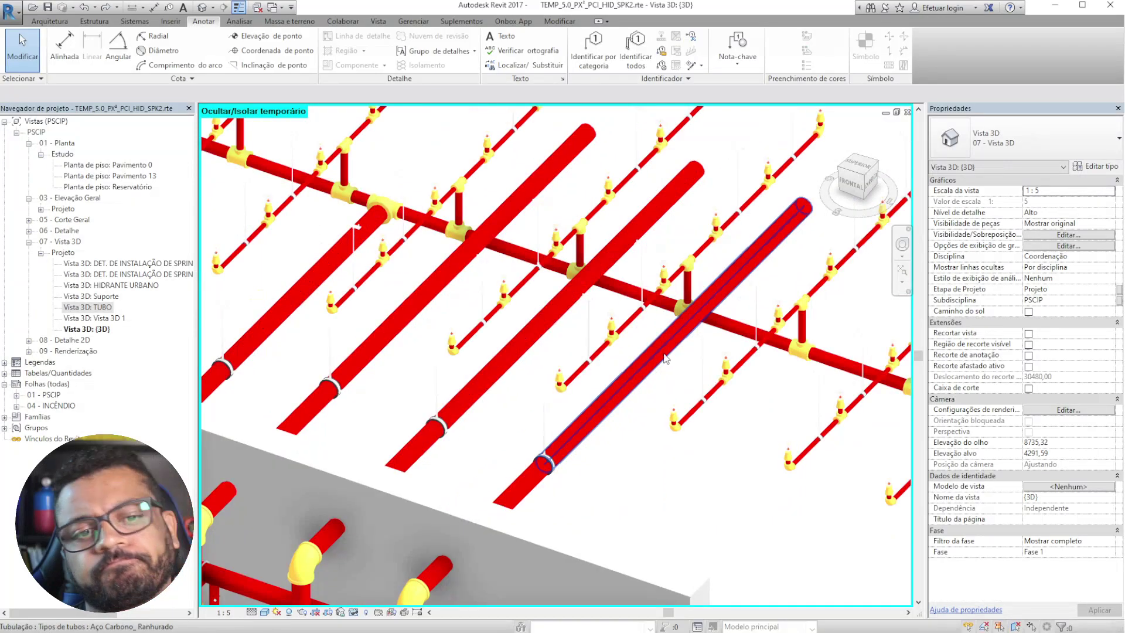
- Look over the {3D} view from the sprinkler network through the pump room to the hydrant equipment
{"action": "scroll", "coordinate": [650, 364], "scroll_direction": "down", "scroll_amount": 3}
{"action": "middle_click_drag", "start_coordinate": [672, 405], "coordinate": [694, 363]}
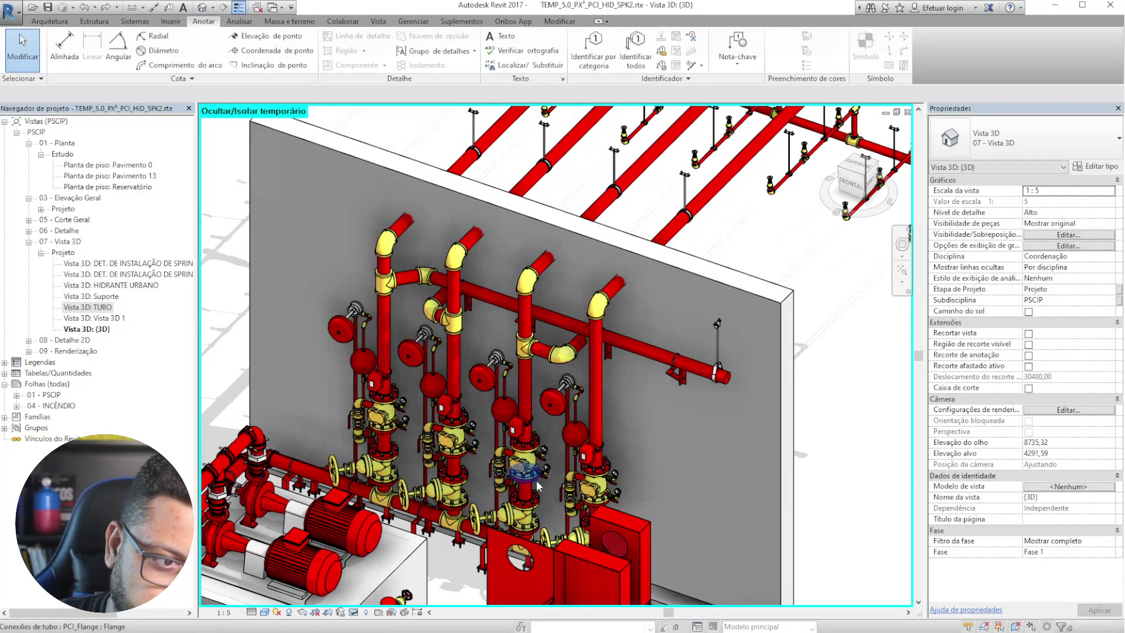
{"action": "middle_click_drag", "start_coordinate": [495, 545], "coordinate": [542, 387]}
{"action": "scroll", "coordinate": [585, 411], "scroll_direction": "down", "scroll_amount": 5}
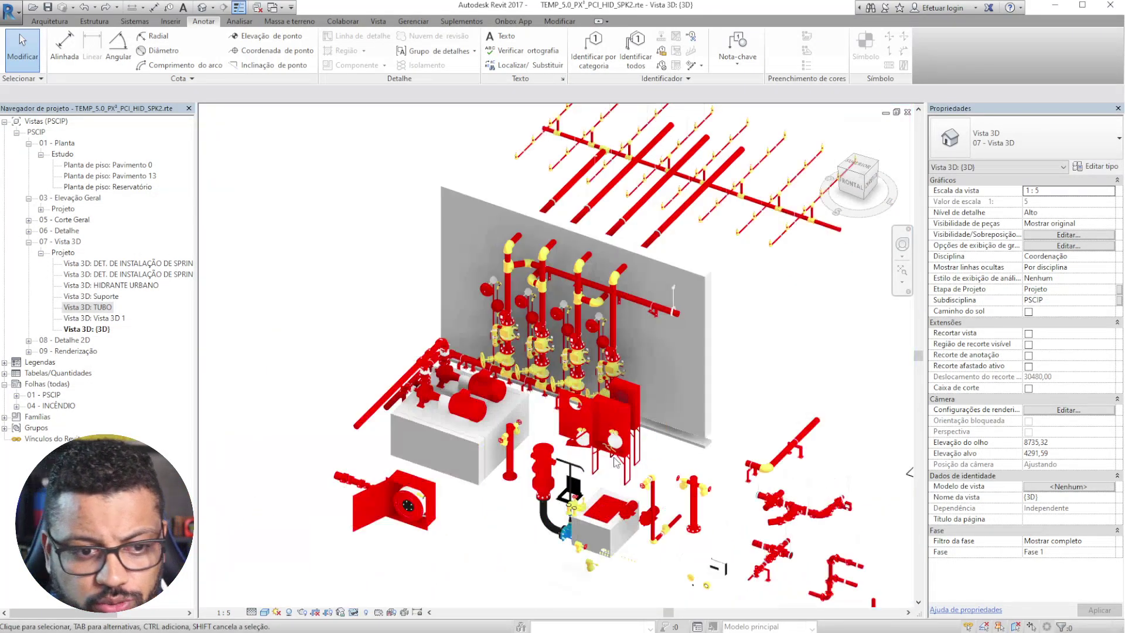
{"action": "scroll", "coordinate": [674, 528], "scroll_direction": "up", "scroll_amount": 8}
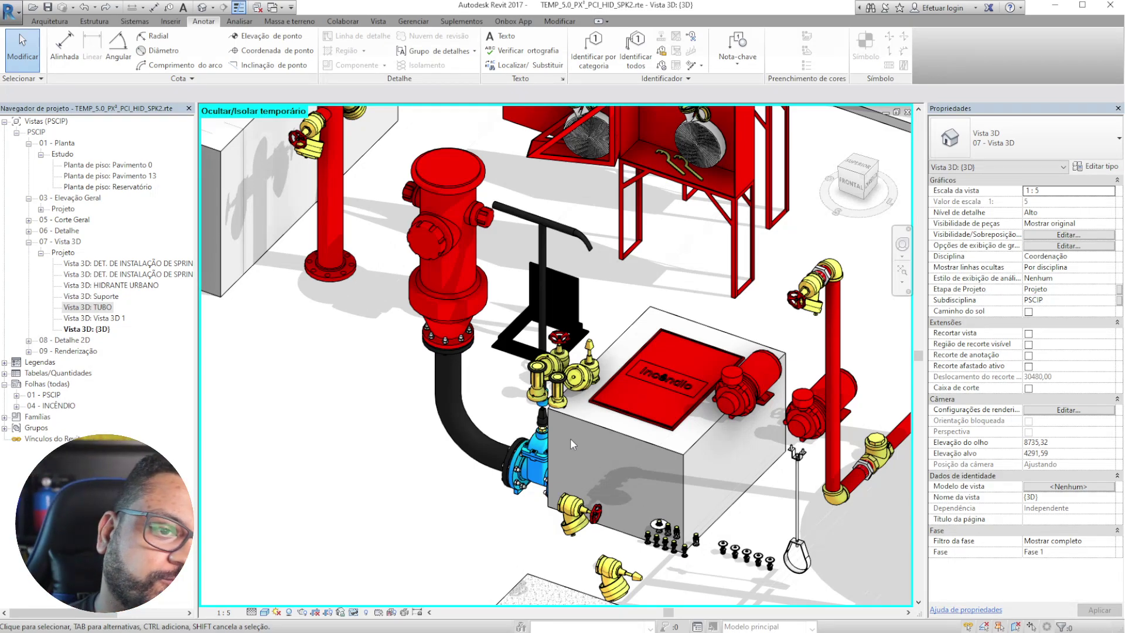
- Inspect the properties of the 40X60 Hidrante de recalque box and look over the neighbouring hydrant columns and supported pipe assemblies
{"action": "left_click", "coordinate": [680, 385]}
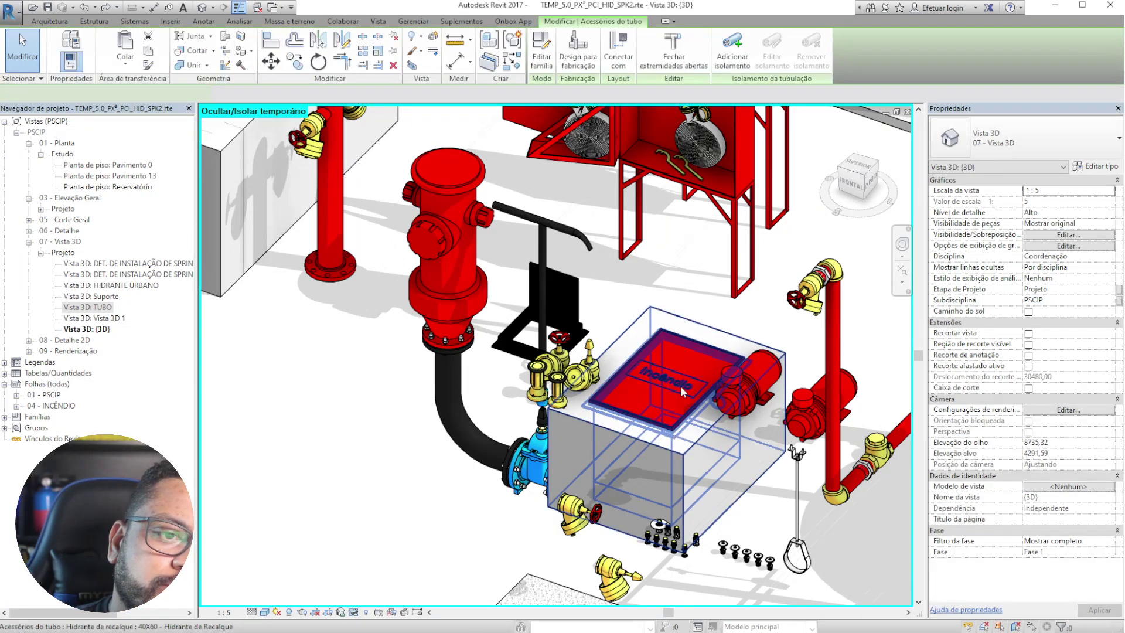
{"action": "scroll", "coordinate": [680, 385], "scroll_direction": "up", "scroll_amount": 3}
{"action": "scroll", "coordinate": [571, 434], "scroll_direction": "down", "scroll_amount": 1}
{"action": "middle_click_drag", "start_coordinate": [571, 434], "coordinate": [386, 403]}
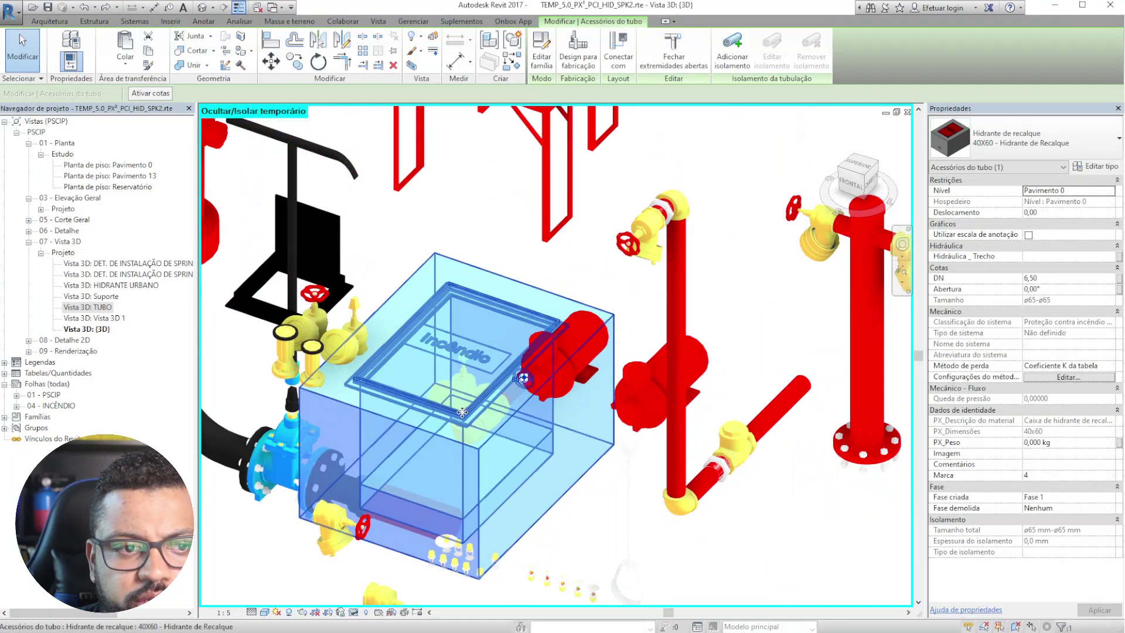
{"action": "middle_click_drag", "start_coordinate": [854, 509], "coordinate": [532, 477]}
{"action": "scroll", "coordinate": [557, 474], "scroll_direction": "down", "scroll_amount": 3}
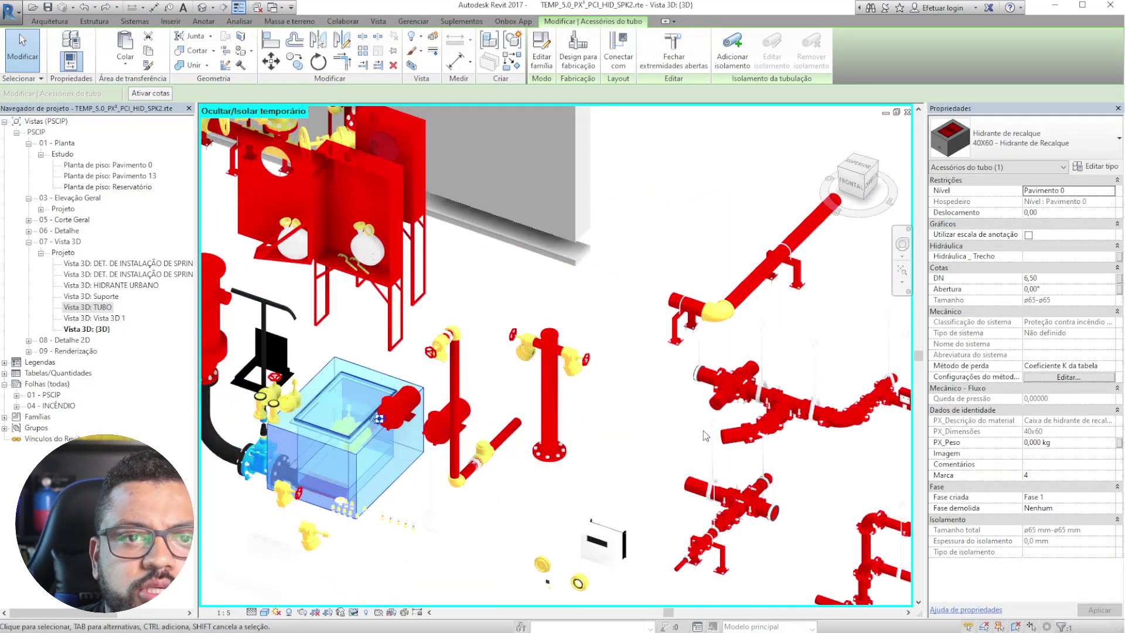
{"action": "scroll", "coordinate": [631, 423], "scroll_direction": "down", "scroll_amount": 2}
{"action": "middle_click_drag", "start_coordinate": [750, 517], "coordinate": [655, 453]}
{"action": "scroll", "coordinate": [597, 444], "scroll_direction": "down", "scroll_amount": 2}
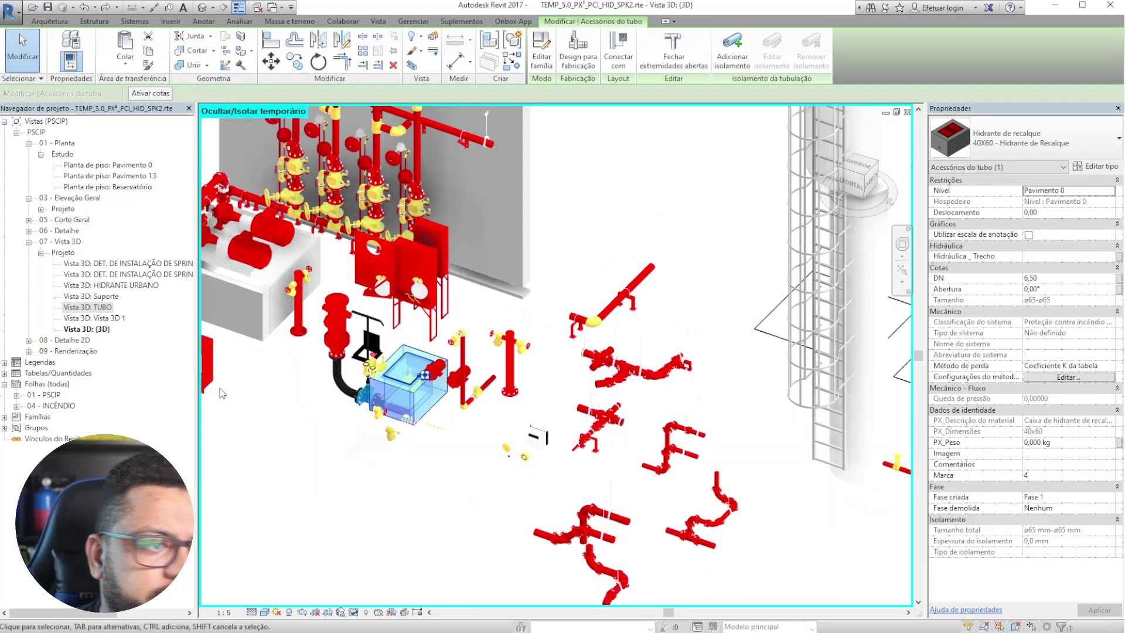
- Review the ABNT / IT drafting views under 08 - Detalhe 2D, covering the components, fire reserve volume and hydrant system type tables
{"action": "left_click", "coordinate": [41, 253]}
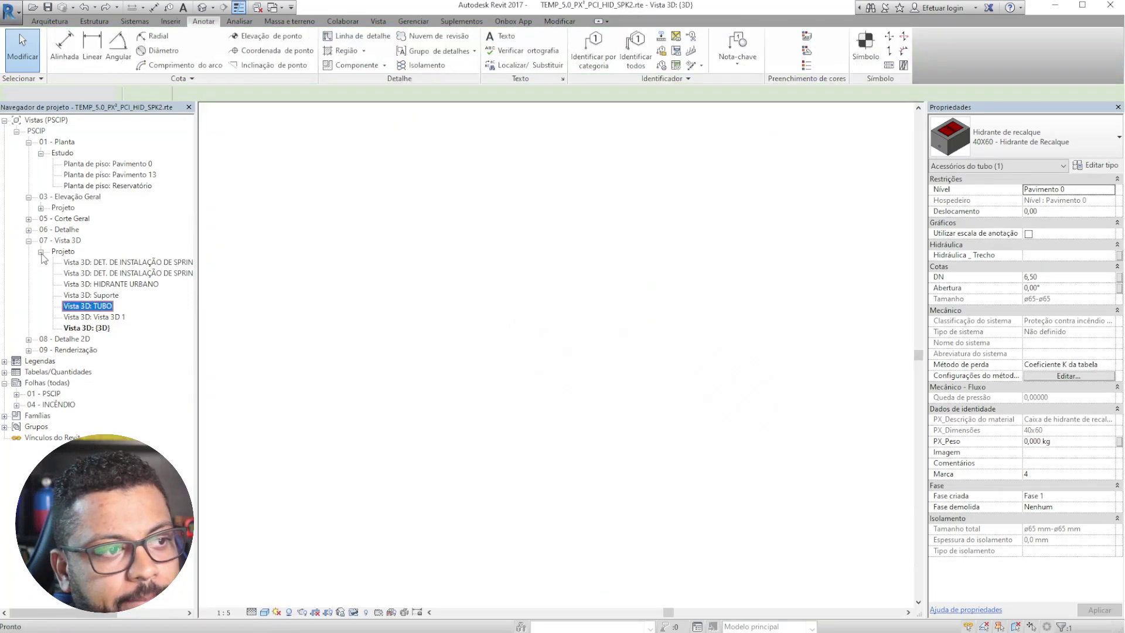
{"action": "left_click", "coordinate": [29, 241]}
{"action": "left_click", "coordinate": [28, 251]}
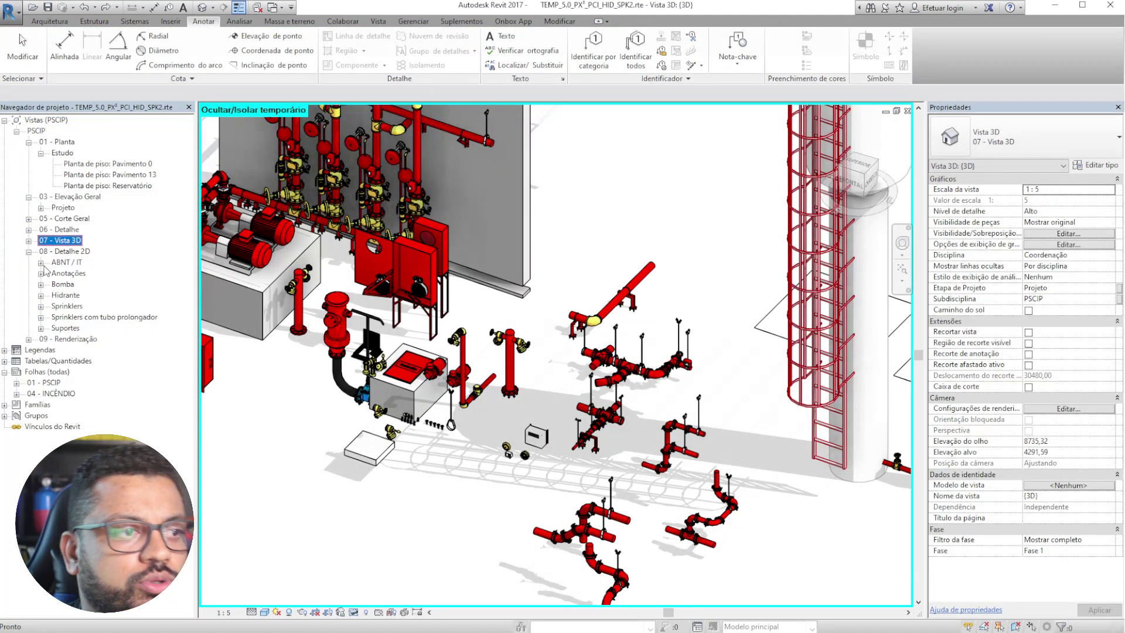
{"action": "left_click", "coordinate": [41, 263]}
{"action": "double_click", "coordinate": [132, 273]}
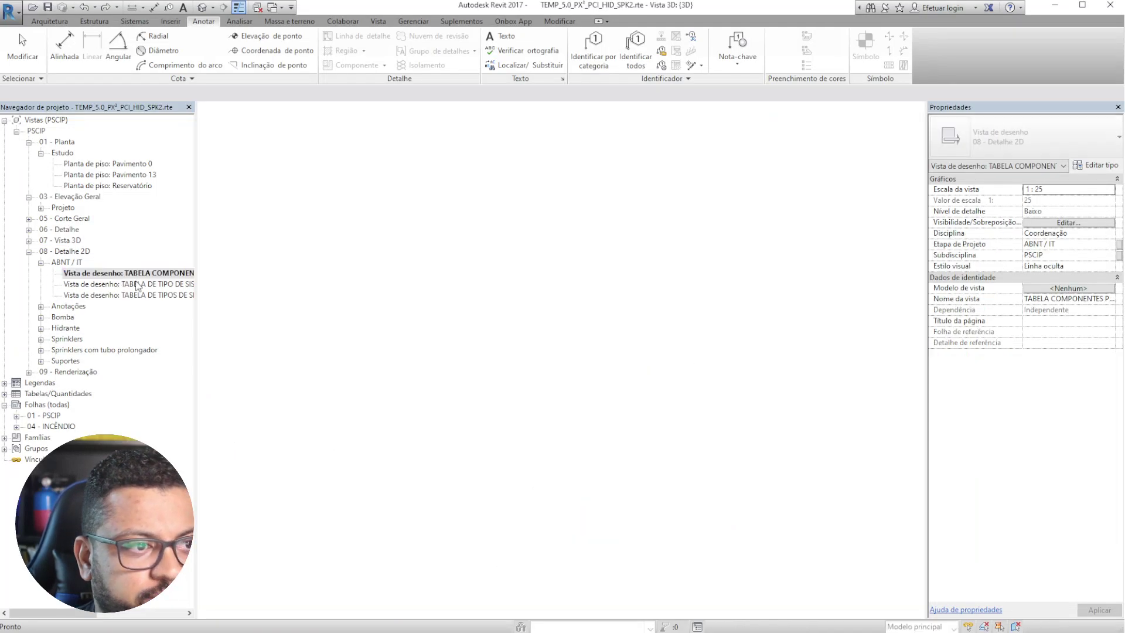
{"action": "double_click", "coordinate": [138, 284]}
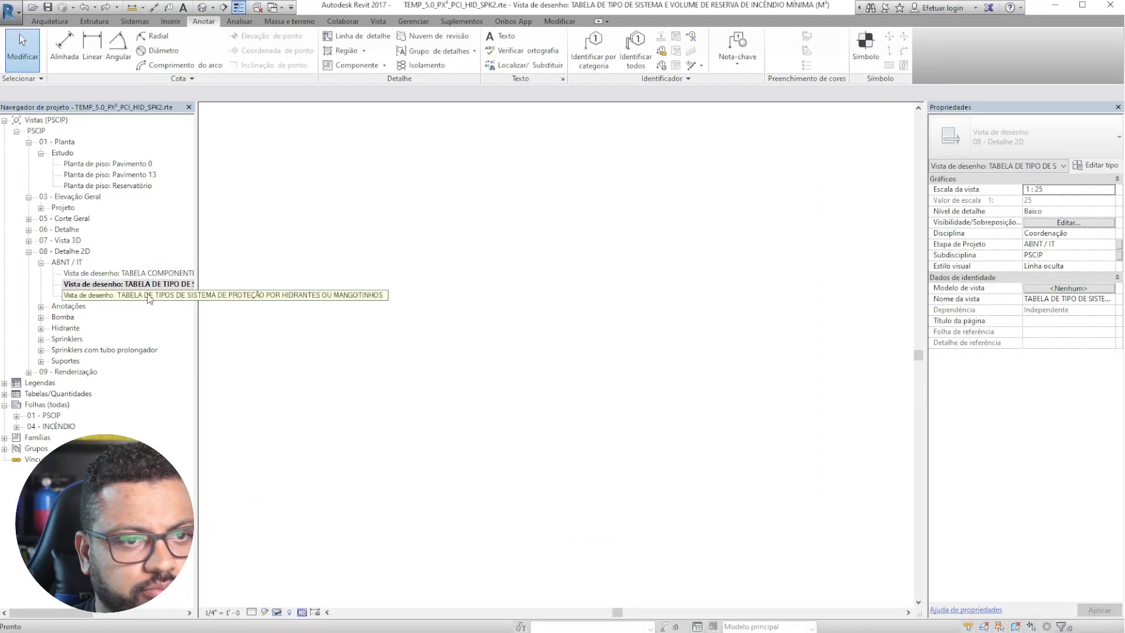
{"action": "double_click", "coordinate": [146, 295]}
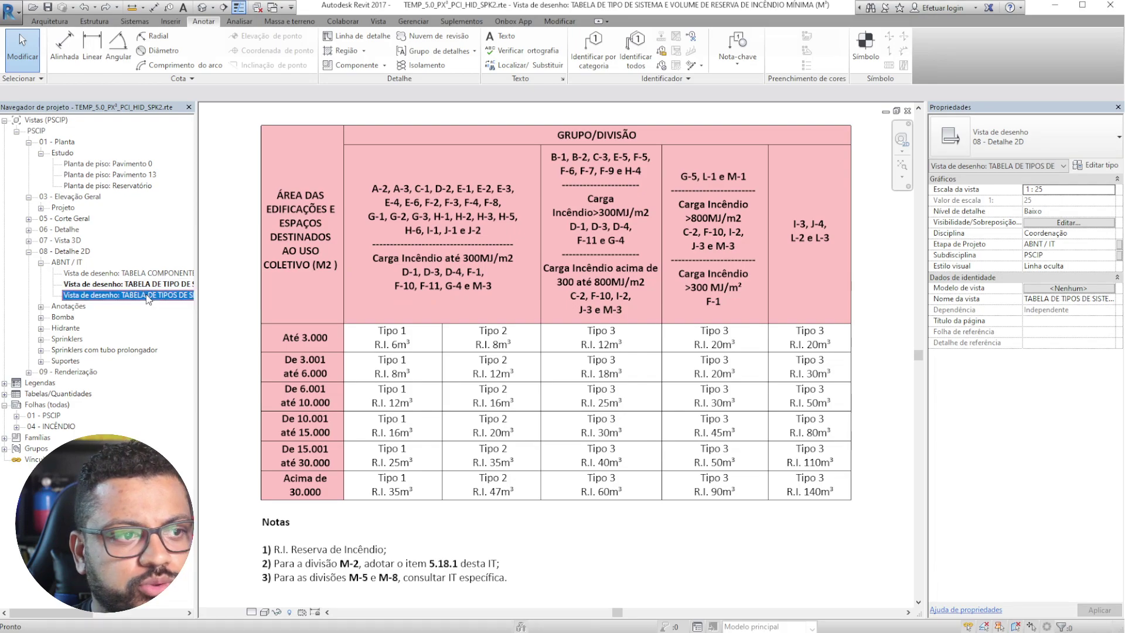
{"action": "double_click", "coordinate": [134, 284]}
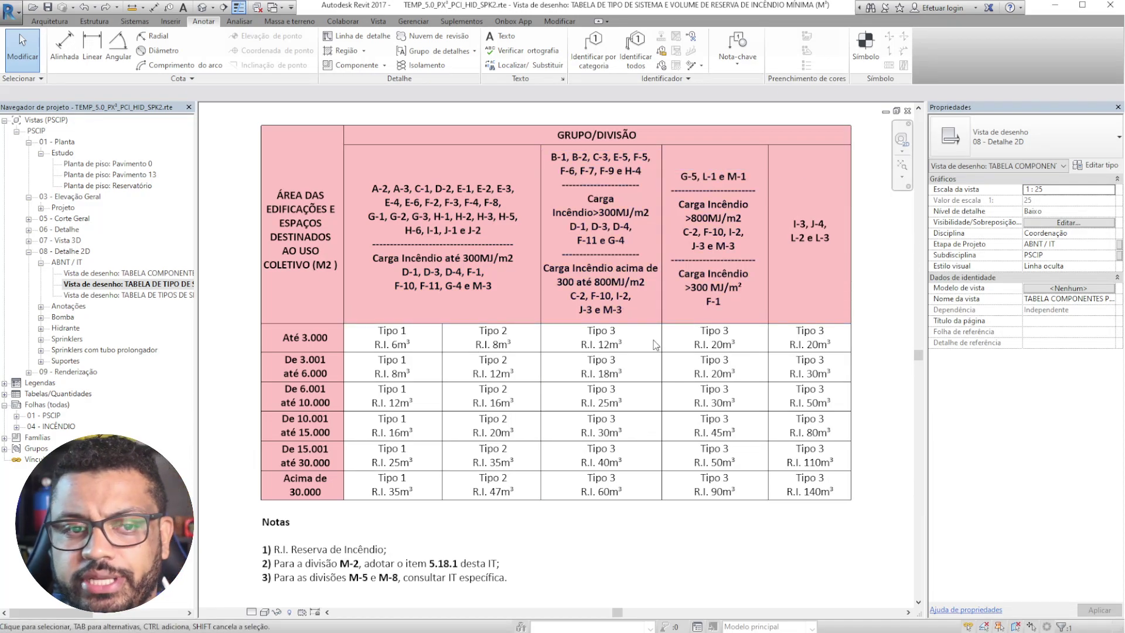
{"action": "double_click", "coordinate": [152, 297]}
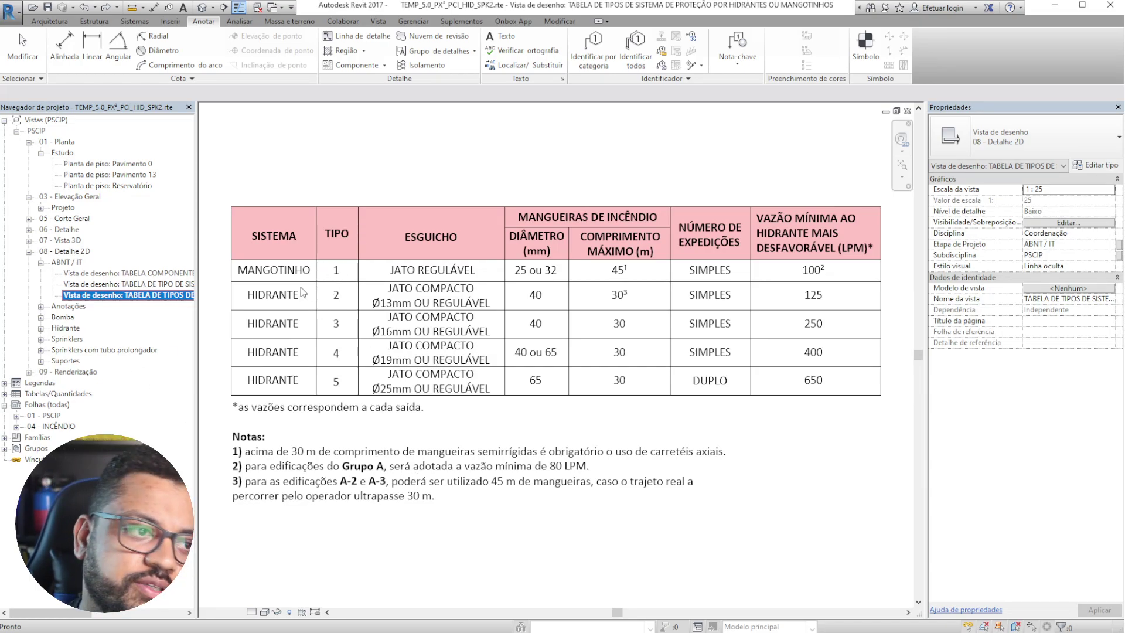
- Review the ESPECIFICAÇÕES BÁSICAS notes and the carbon steel diameter equivalence and support spacing table in the Anotações group
{"action": "left_click", "coordinate": [41, 264]}
{"action": "left_click", "coordinate": [41, 274]}
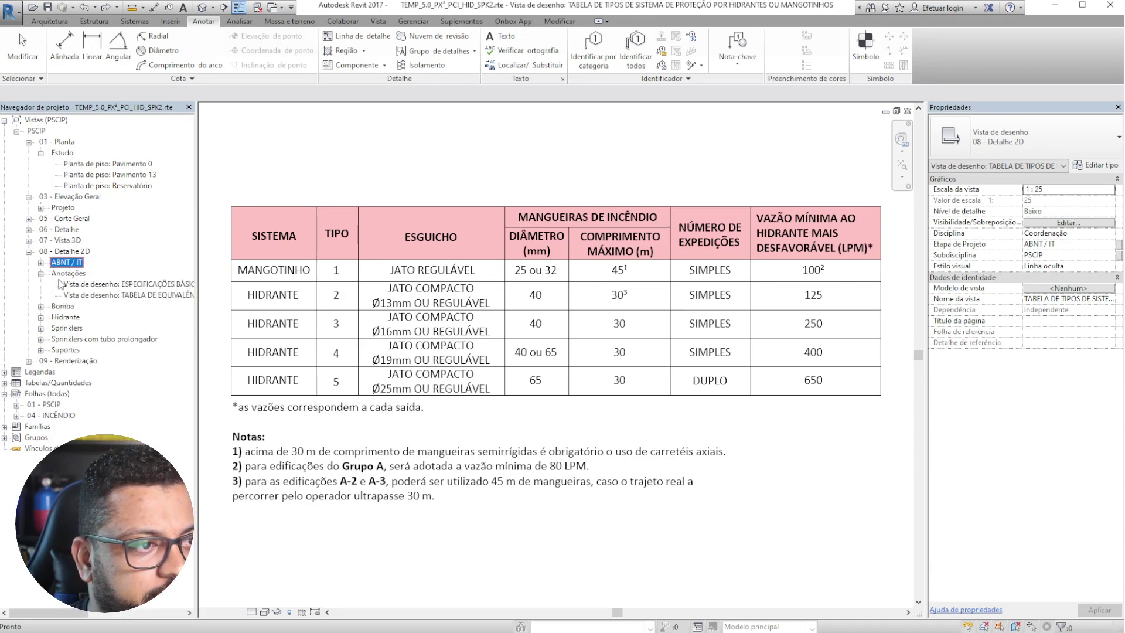
{"action": "left_click", "coordinate": [99, 284]}
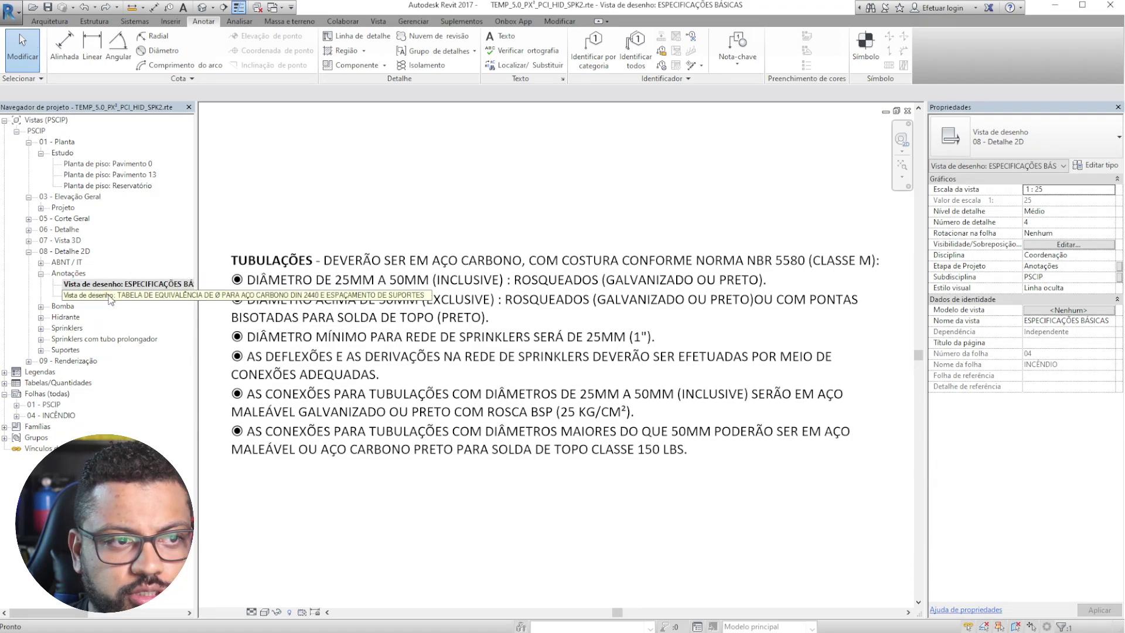
{"action": "double_click", "coordinate": [109, 295]}
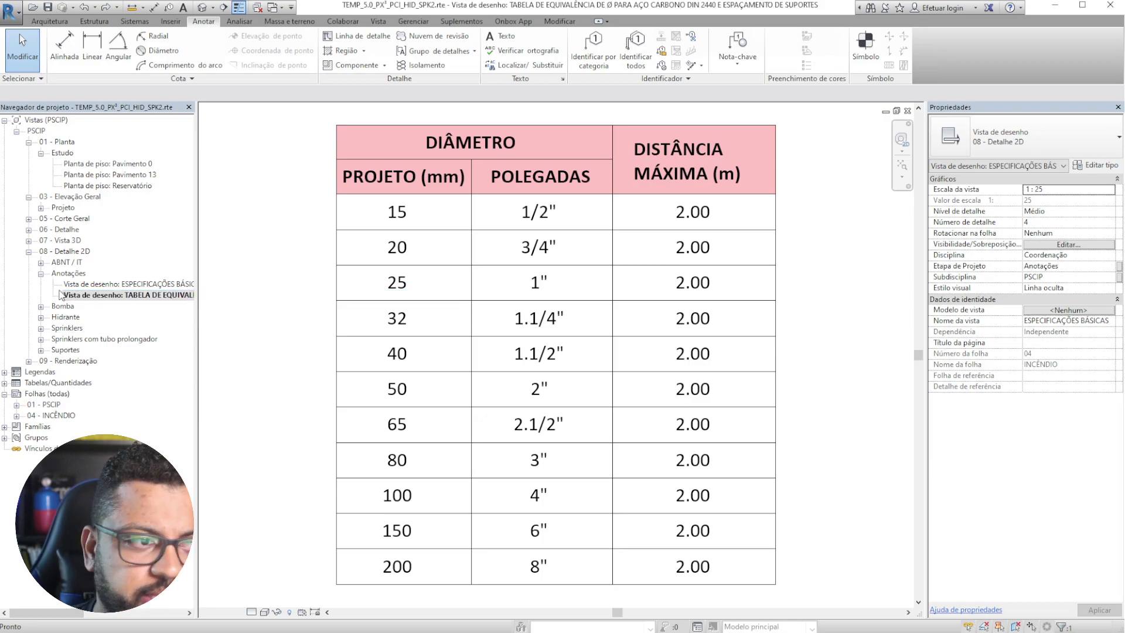
{"action": "left_click", "coordinate": [49, 273]}
{"action": "left_click", "coordinate": [40, 274]}
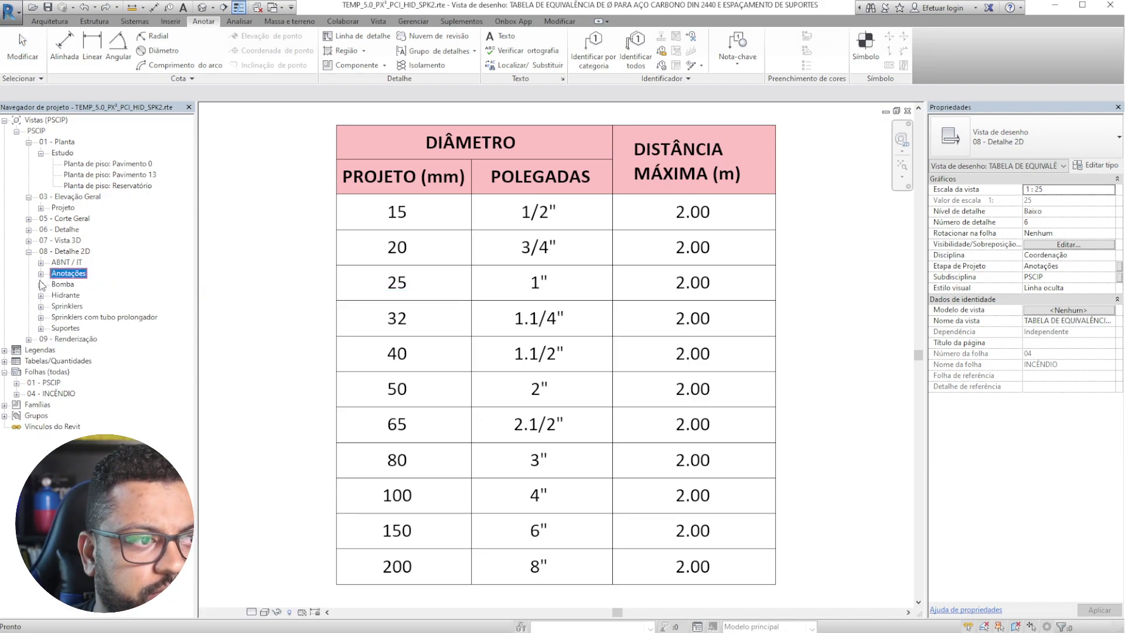
- Review the DETALHE DE LIGAÇÃO DE BOMBA DE INCÊNDIO drafting view in the Bomba group
{"action": "left_click", "coordinate": [41, 284]}
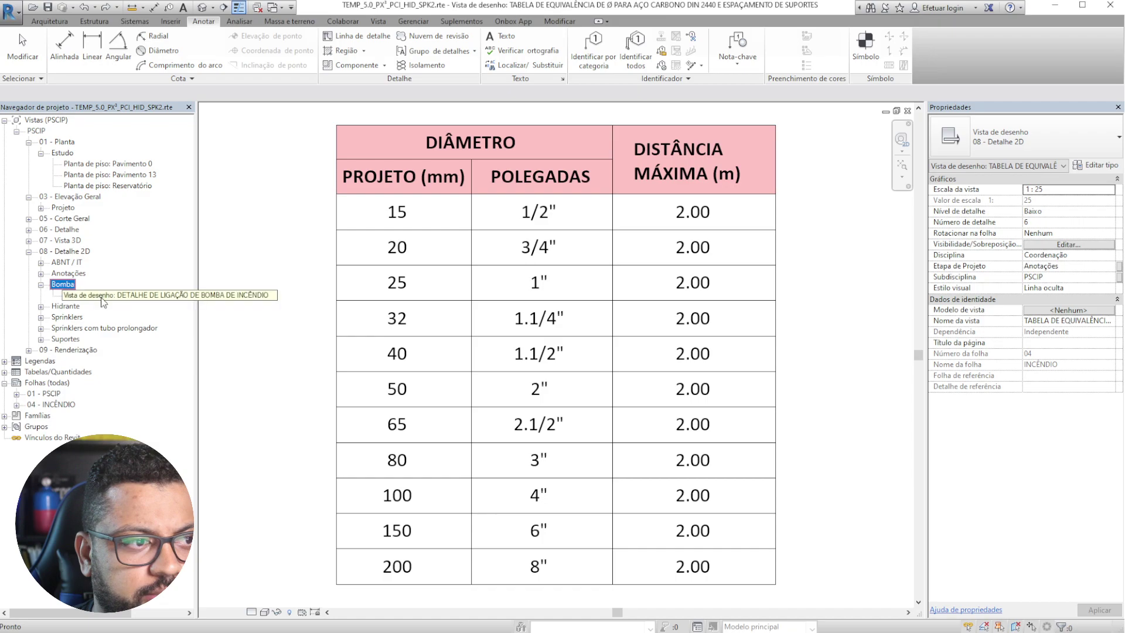
{"action": "double_click", "coordinate": [103, 296]}
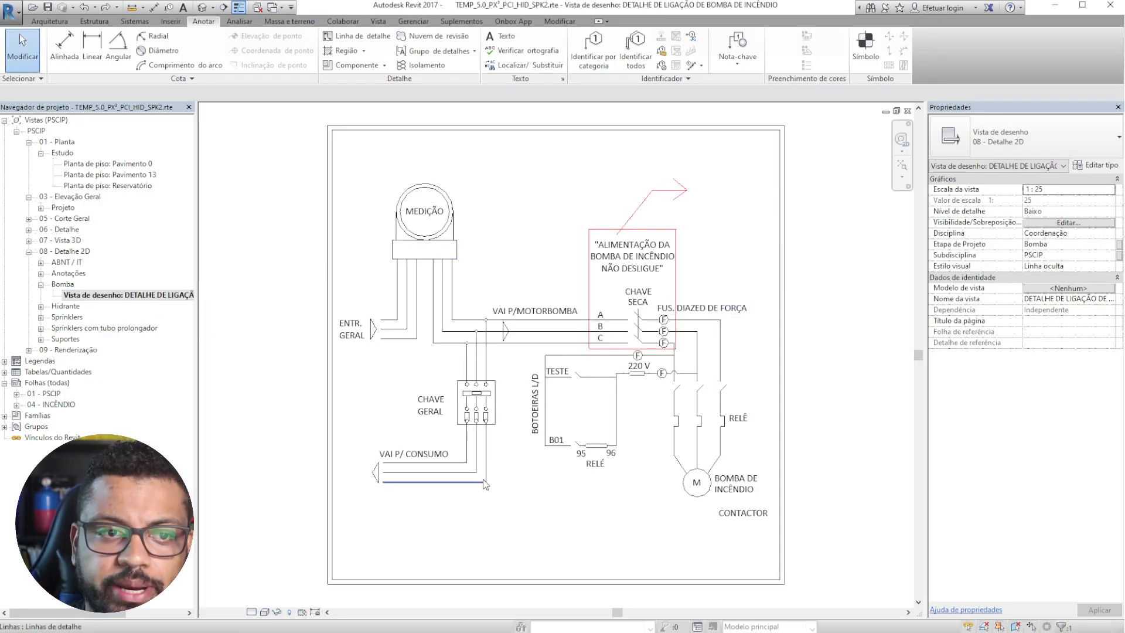
{"action": "left_click", "coordinate": [40, 284]}
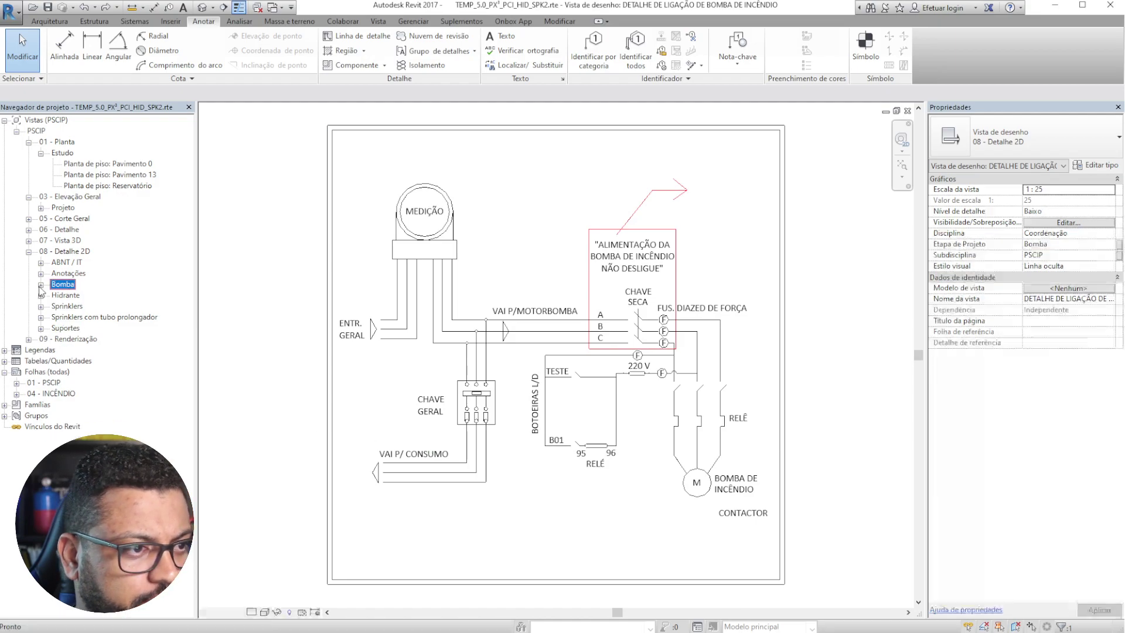
- Review the internal hydrant (HI) installation detail and open the DETALHE DO HIDRANTE DE RECALQUE (HR) in the Hidrante group
{"action": "left_click", "coordinate": [40, 295]}
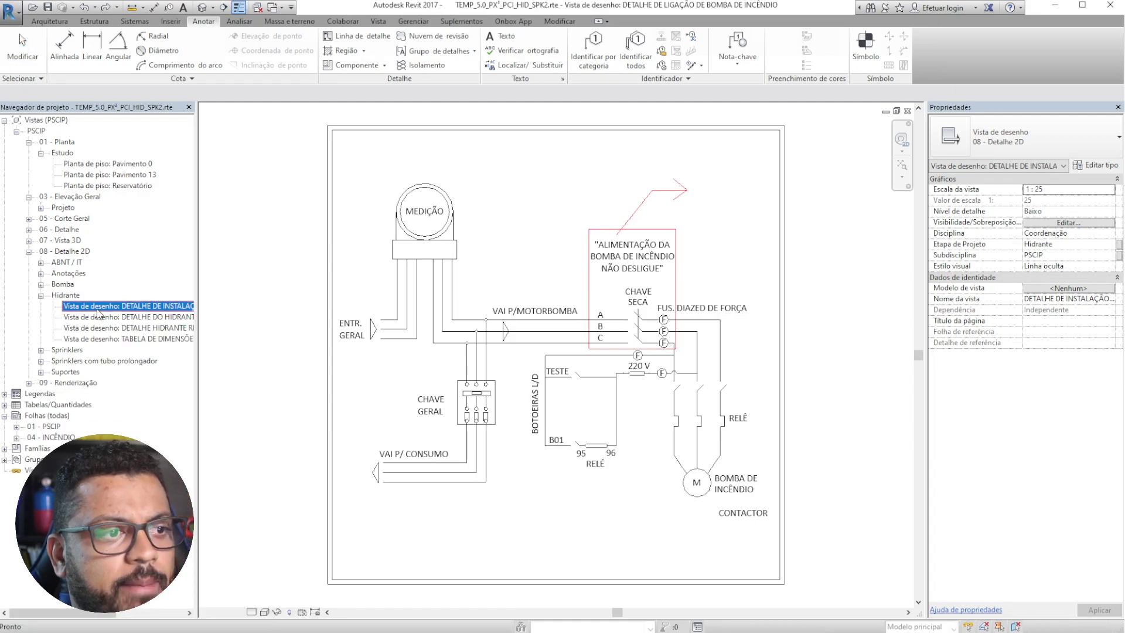
{"action": "double_click", "coordinate": [96, 307]}
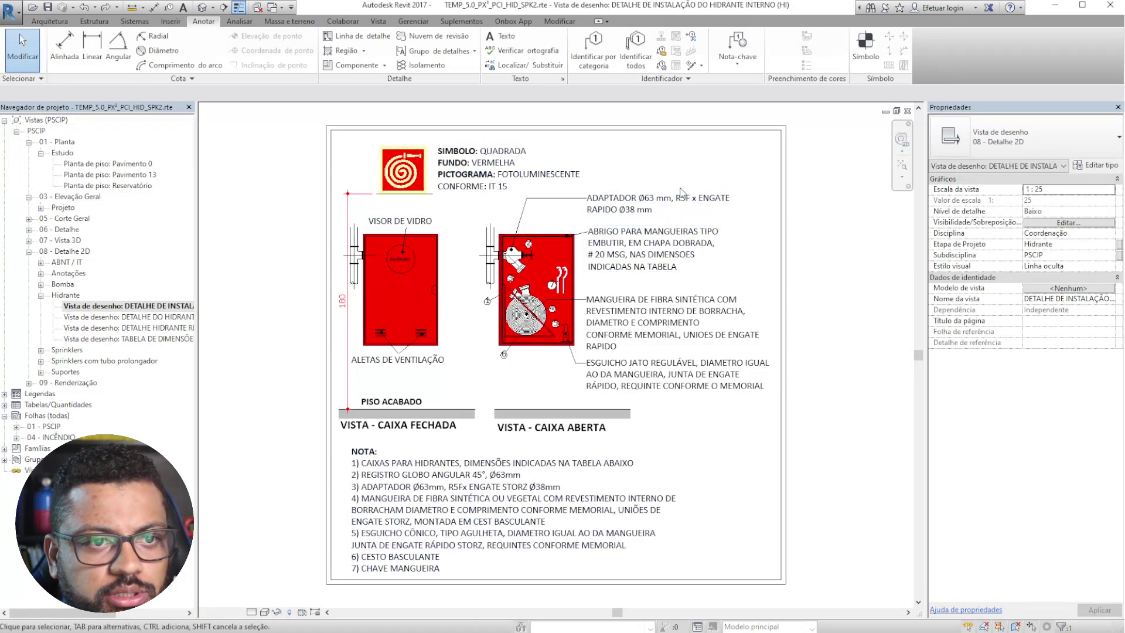
{"action": "scroll", "coordinate": [637, 194], "scroll_direction": "up", "scroll_amount": 2}
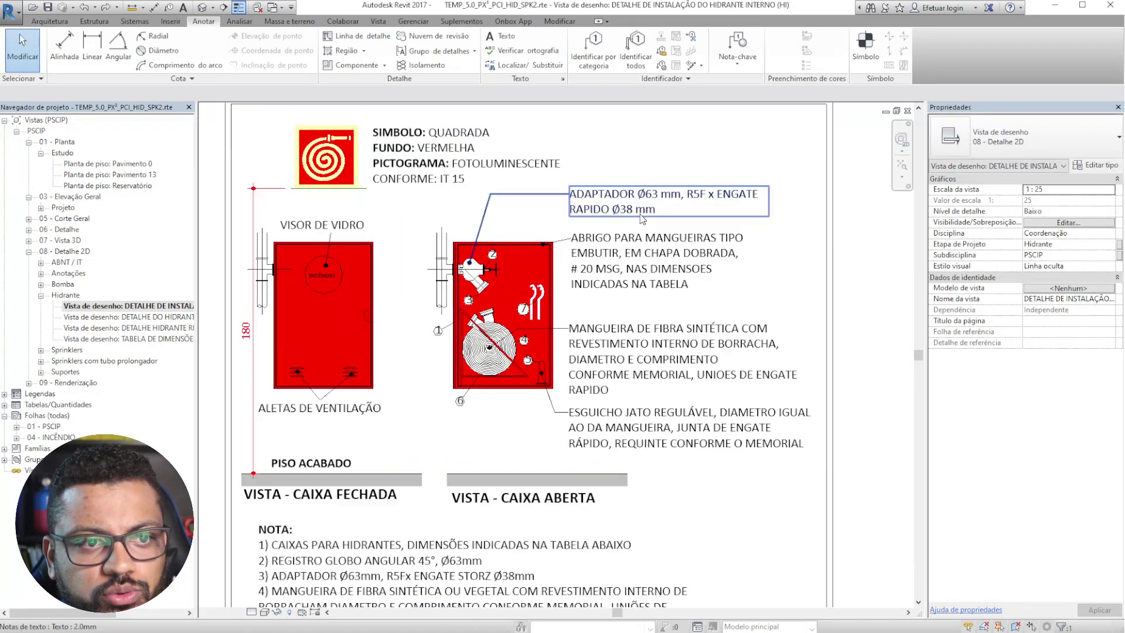
{"action": "double_click", "coordinate": [152, 318]}
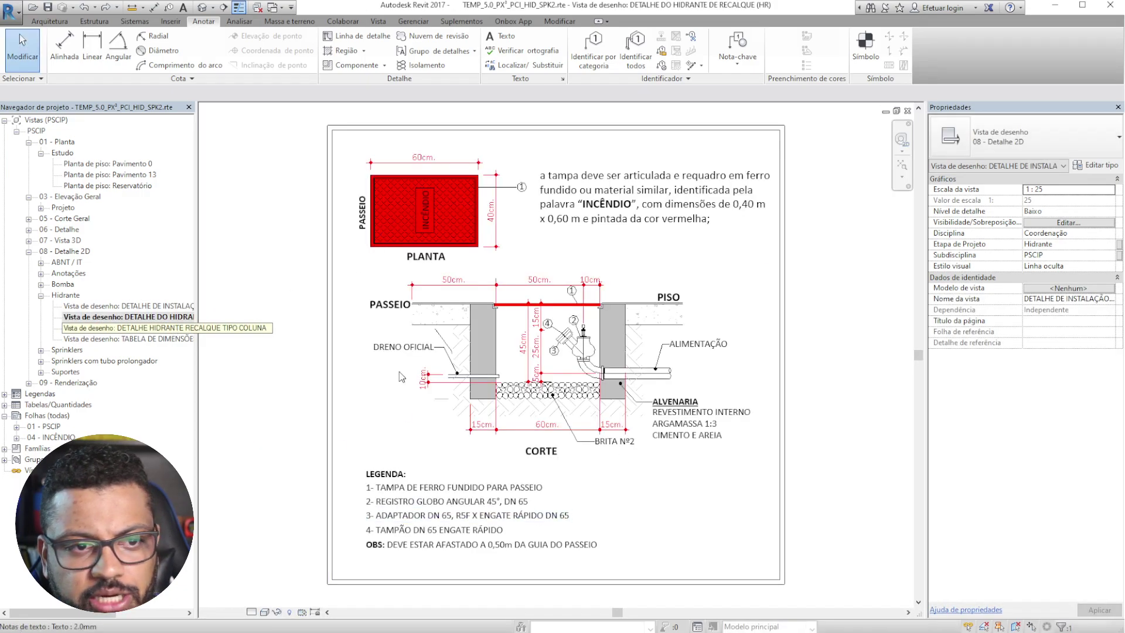
- Review the DETALHE HIDRANTE RECALQUE TIPO COLUNA and the internal hydrant box dimensions table, and collapse the Hidrante group
{"action": "left_click", "coordinate": [158, 330]}
{"action": "double_click", "coordinate": [157, 328]}
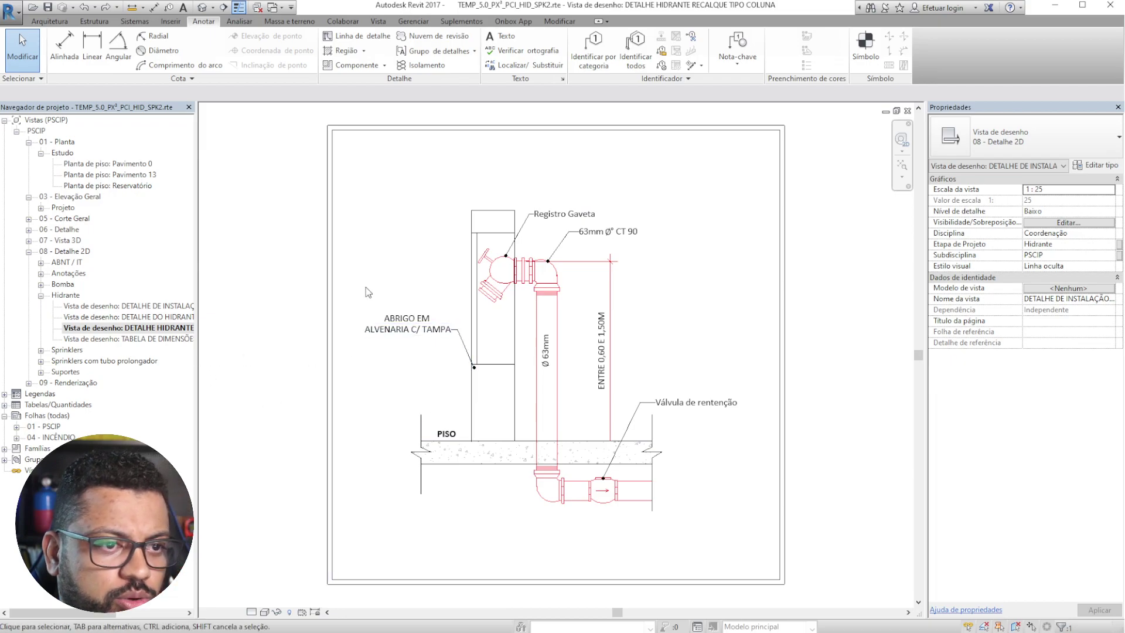
{"action": "double_click", "coordinate": [149, 342]}
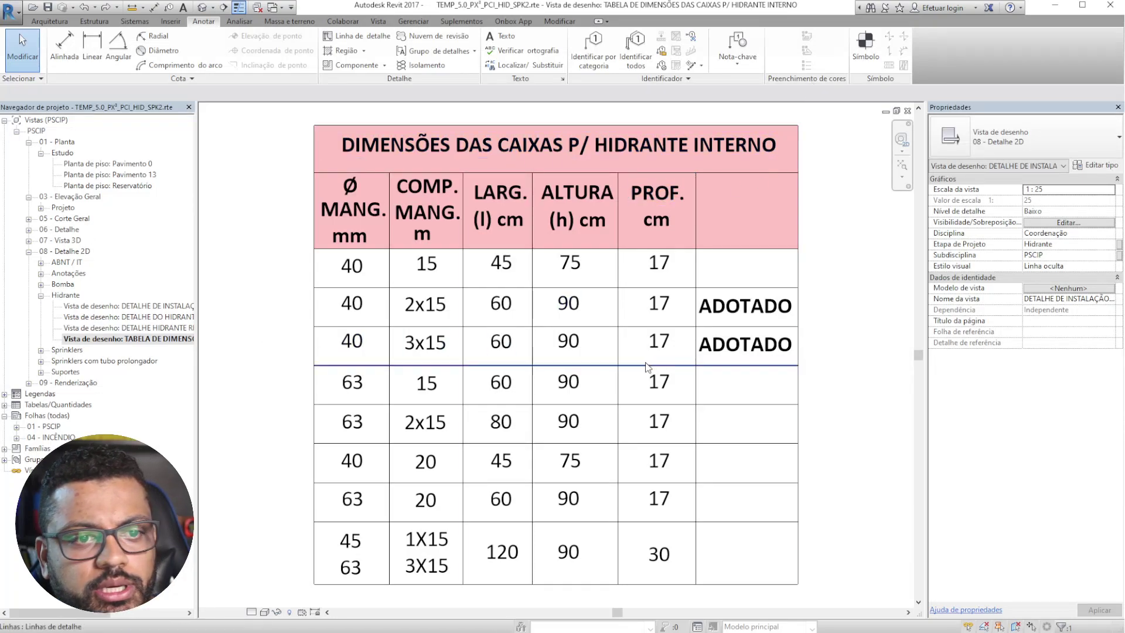
{"action": "left_click", "coordinate": [41, 295]}
{"action": "left_click", "coordinate": [41, 296]}
{"action": "left_click", "coordinate": [41, 296]}
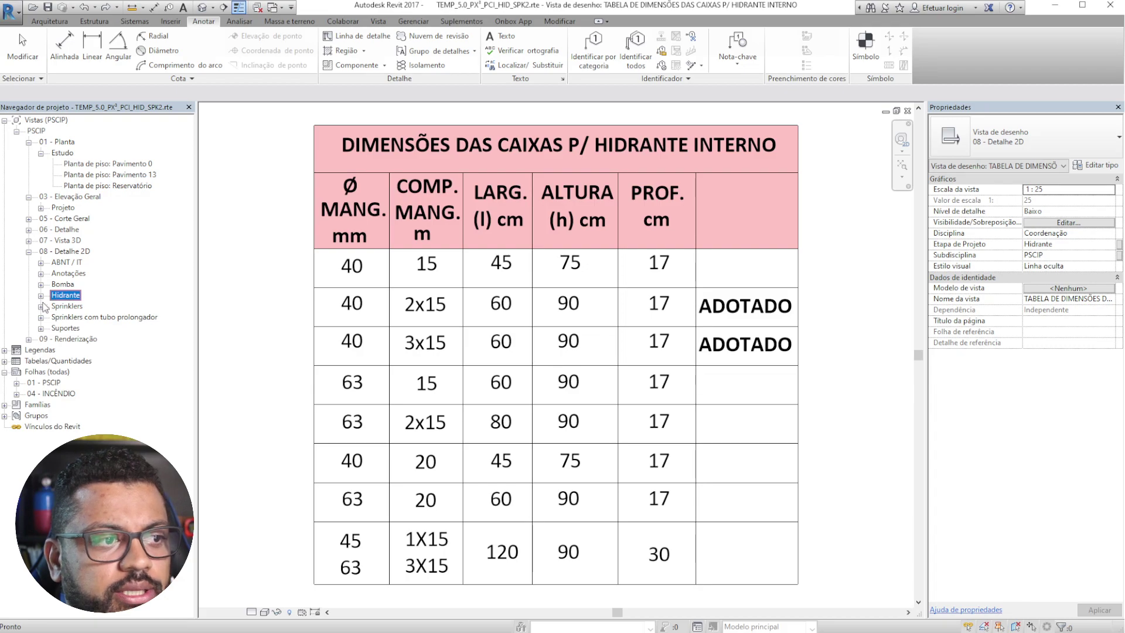
- Review the pendent sprinkler detail and the pendent and upright sprinkler detail with false ceiling, examining its fittings and finishing escutcheon
{"action": "left_click", "coordinate": [40, 306]}
{"action": "double_click", "coordinate": [126, 317]}
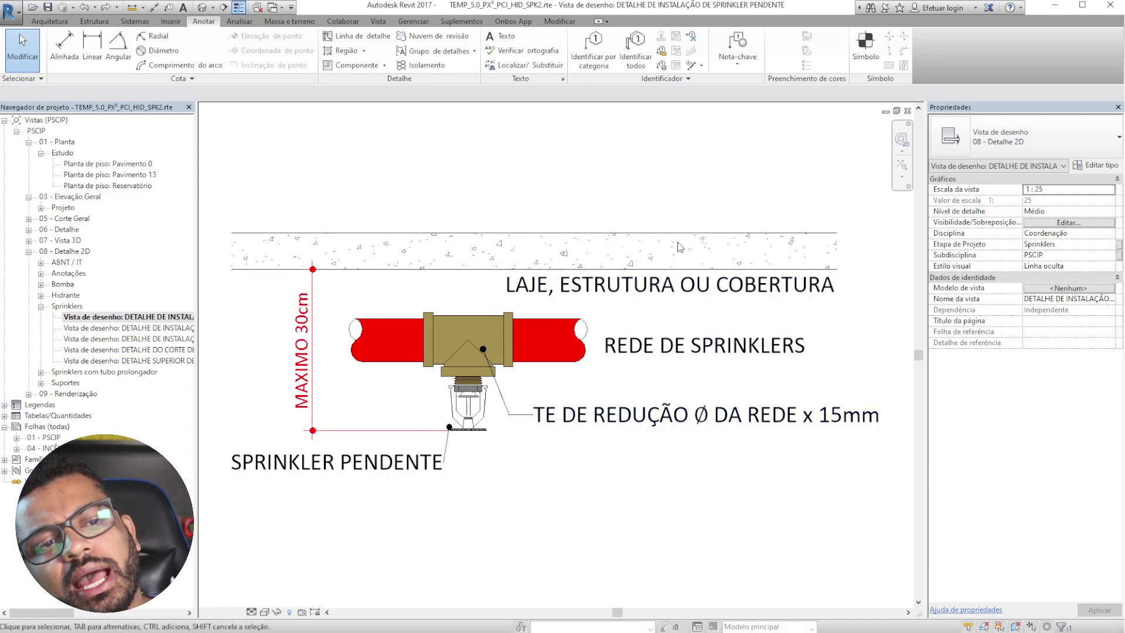
{"action": "double_click", "coordinate": [153, 328]}
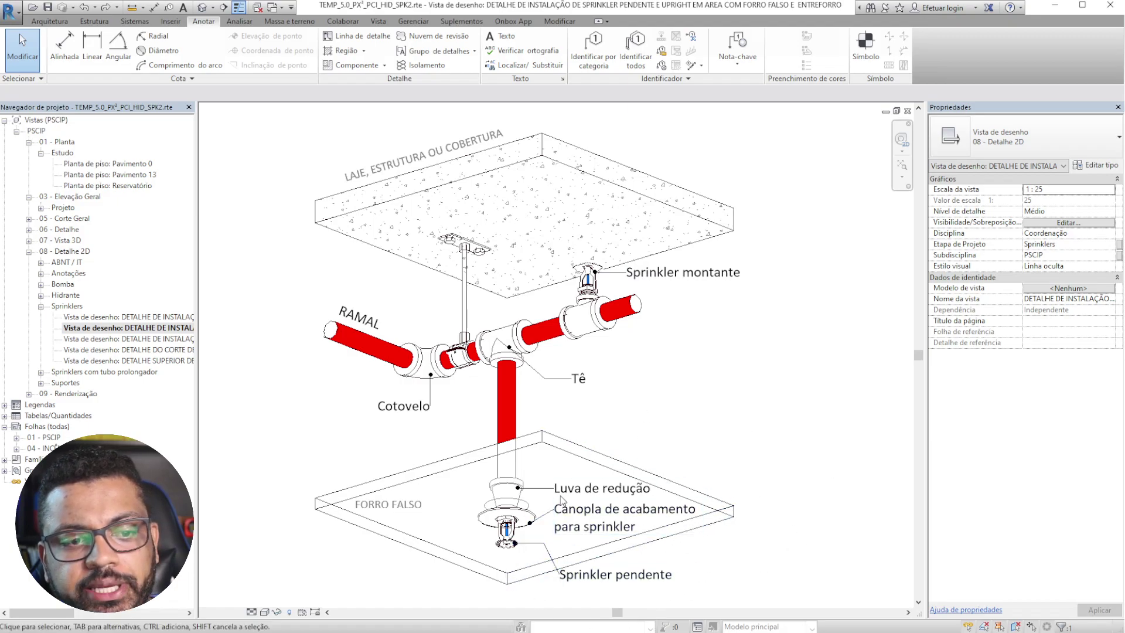
{"action": "scroll", "coordinate": [701, 551], "scroll_direction": "up", "scroll_amount": 2}
{"action": "scroll", "coordinate": [718, 443], "scroll_direction": "up", "scroll_amount": 1}
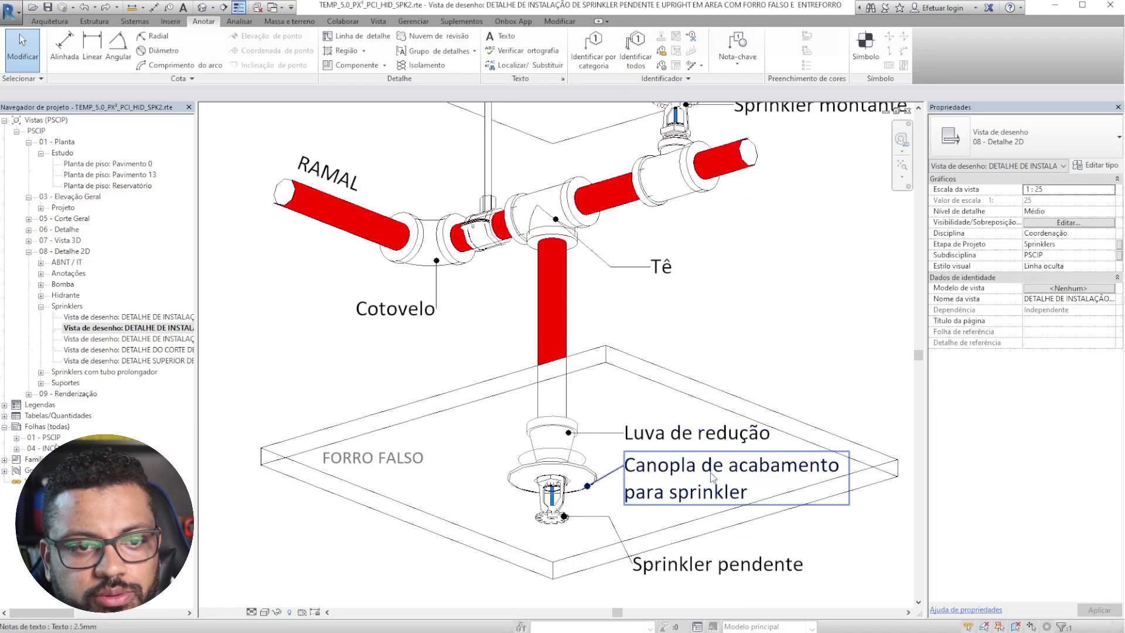
{"action": "middle_click_drag", "start_coordinate": [787, 485], "coordinate": [714, 470]}
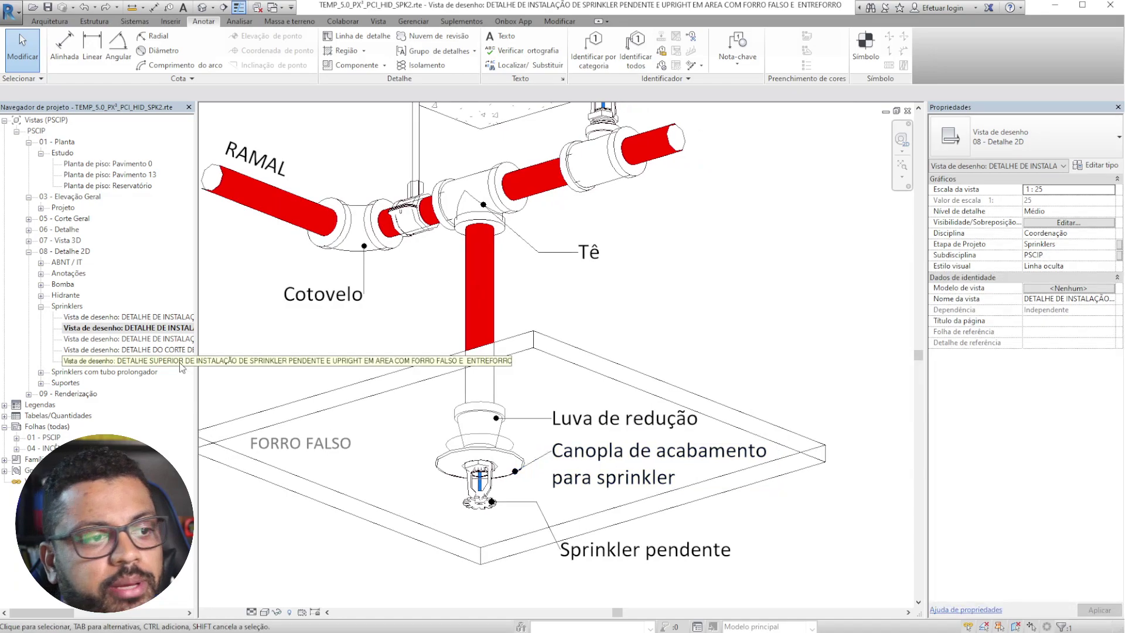
- Review the remaining Sprinklers details: pendent without extension pipe, the section and the superior view with false ceiling
{"action": "left_click", "coordinate": [156, 340]}
{"action": "double_click", "coordinate": [156, 340]}
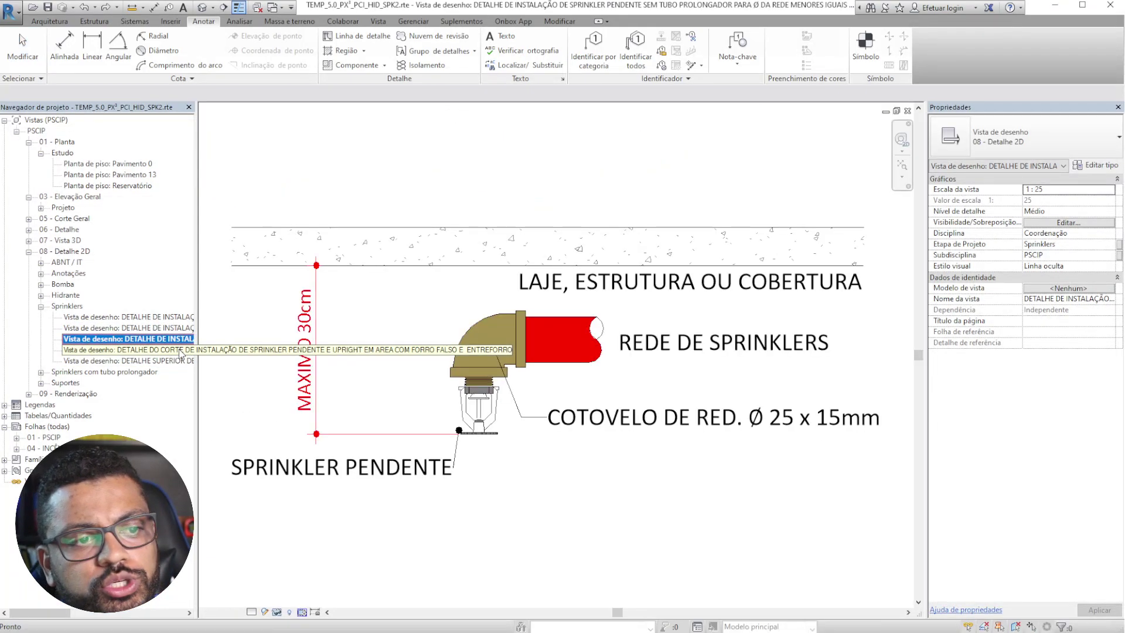
{"action": "double_click", "coordinate": [179, 350]}
{"action": "left_click", "coordinate": [175, 361]}
{"action": "double_click", "coordinate": [175, 360]}
{"action": "left_click", "coordinate": [40, 306]}
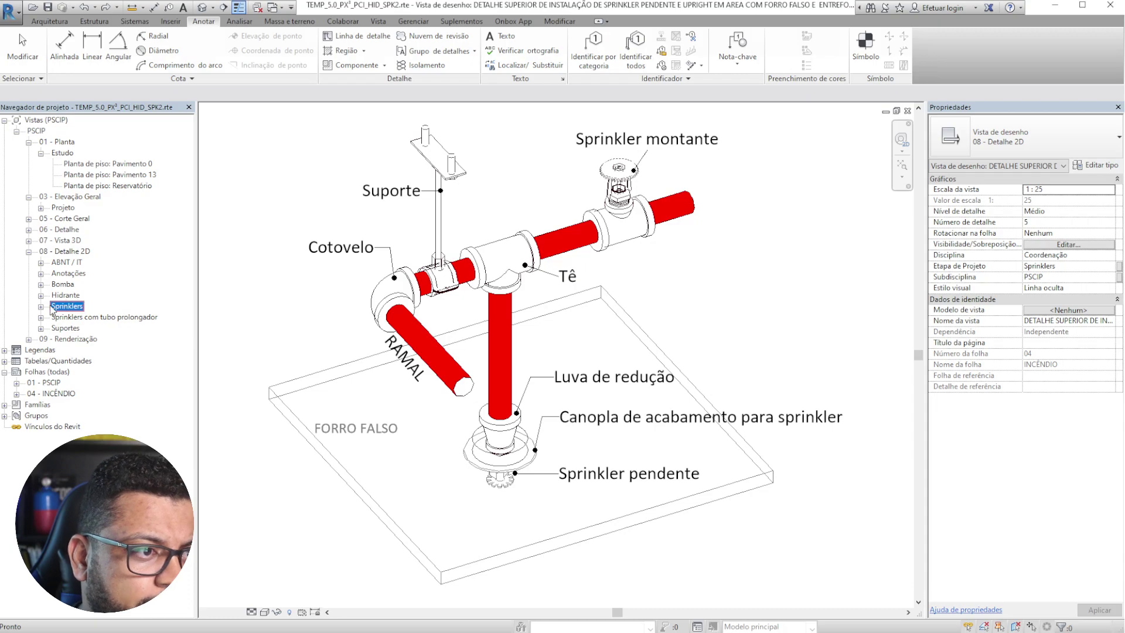
{"action": "left_click", "coordinate": [41, 307]}
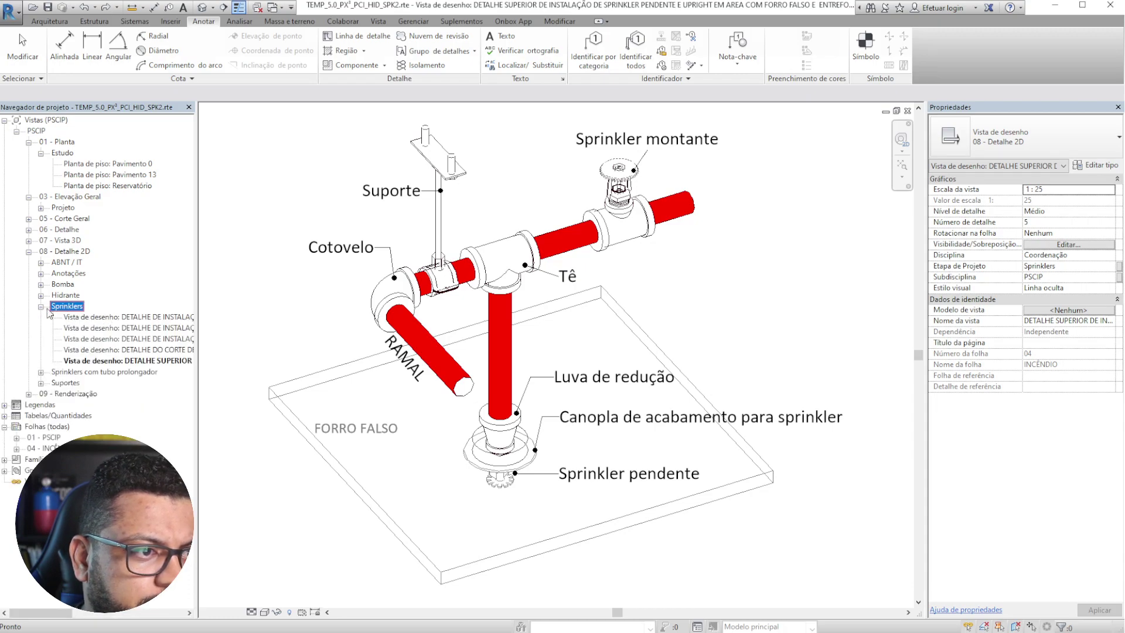
- Reopen the Sprinklers details: pendent without extension pipe, the false-ceiling section, and the DETALHE DE INSTALAÇÃO for pendent and upright with false ceiling
{"action": "double_click", "coordinate": [153, 339]}
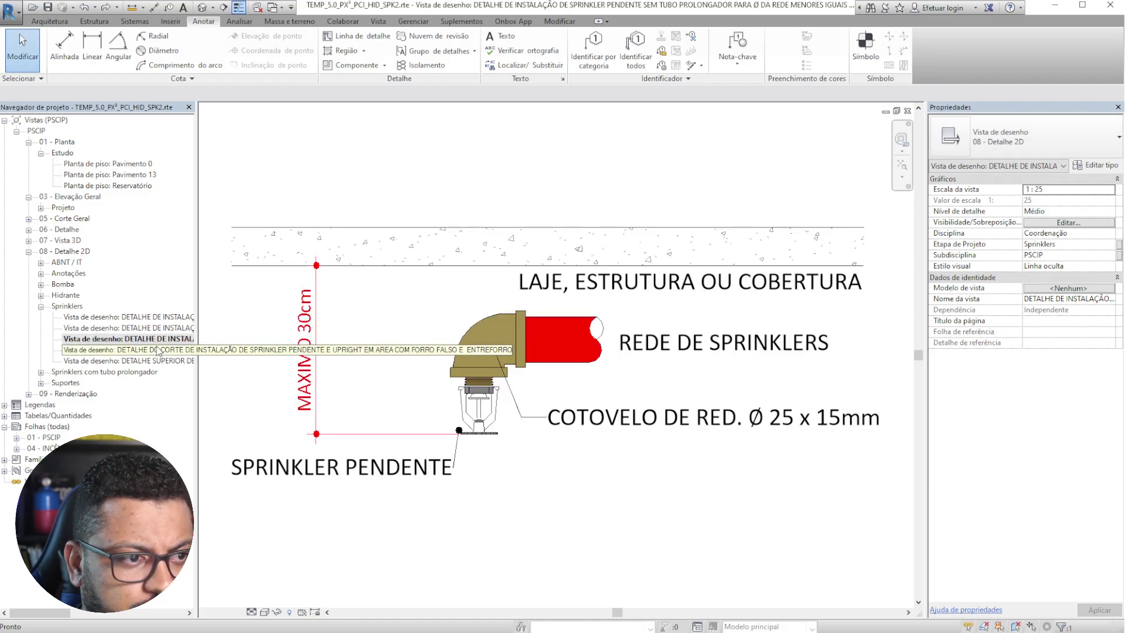
{"action": "double_click", "coordinate": [157, 350]}
{"action": "double_click", "coordinate": [163, 331]}
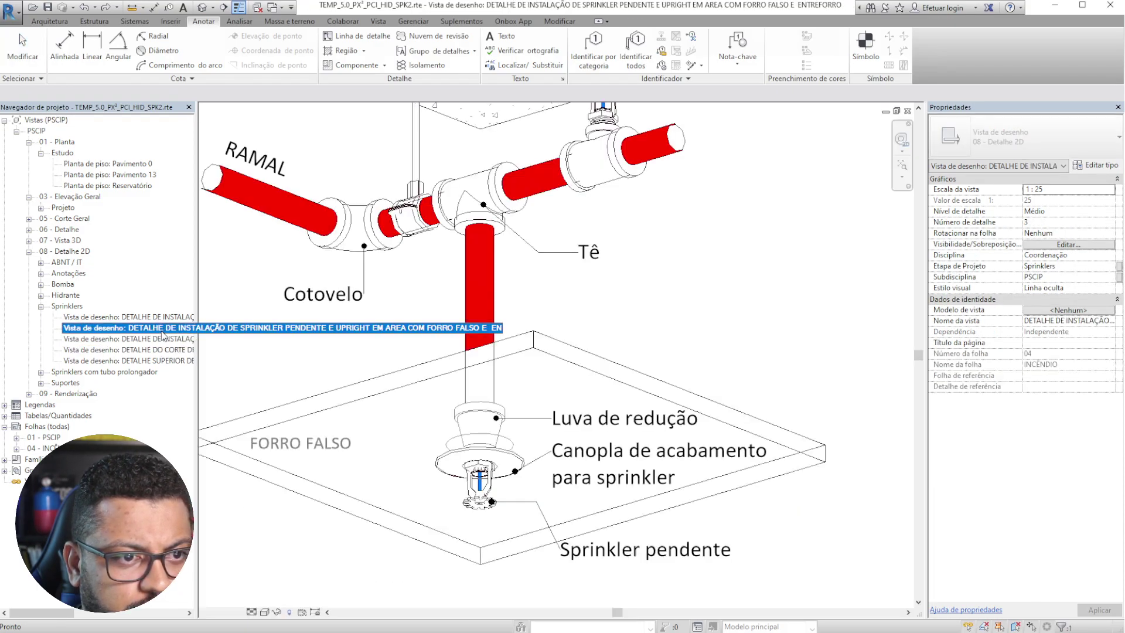
{"action": "scroll", "coordinate": [507, 421], "scroll_direction": "down", "scroll_amount": 1}
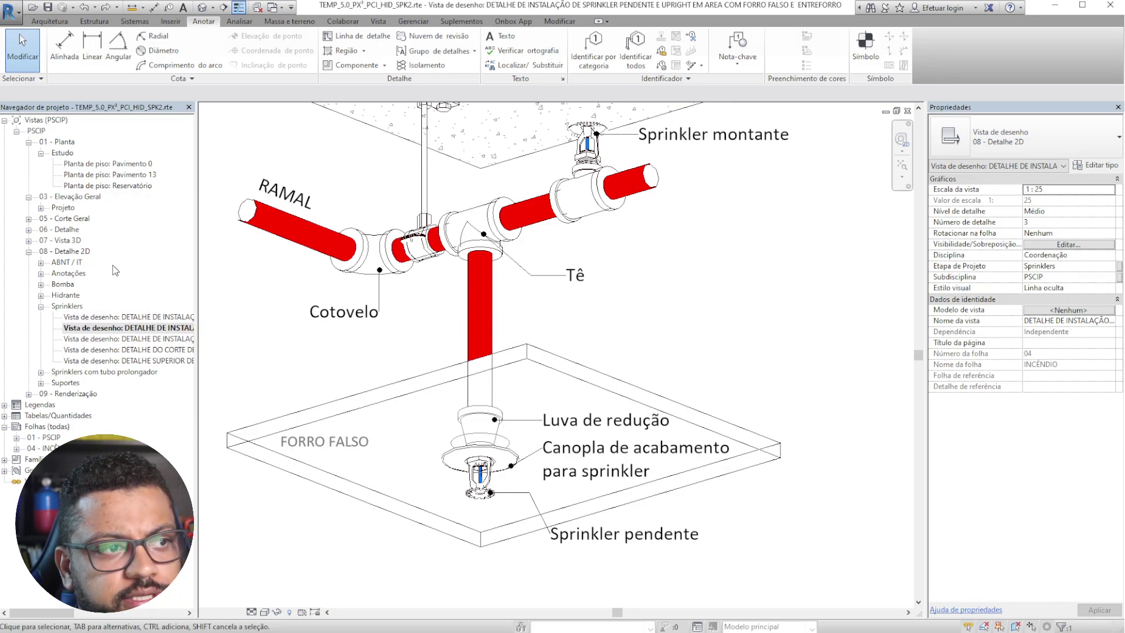
- Open the Pavimento 0 floor plan at the upper end of the sprinkler grid
{"action": "double_click", "coordinate": [135, 165]}
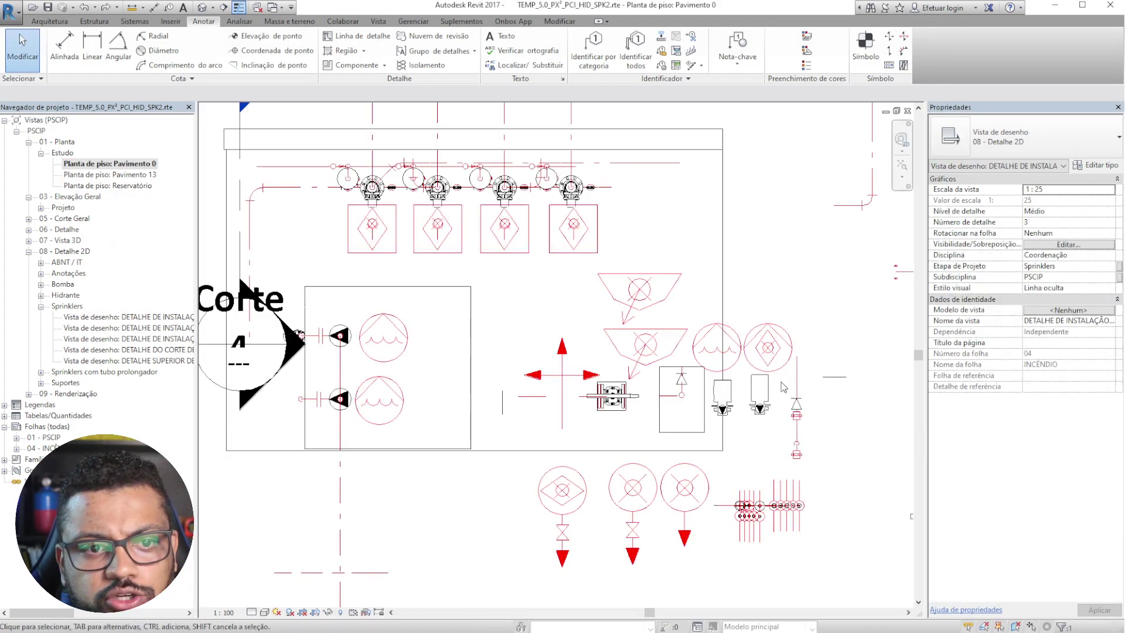
{"action": "middle_click_drag", "start_coordinate": [751, 534], "coordinate": [791, 586]}
{"action": "middle_click_drag", "start_coordinate": [600, 188], "coordinate": [469, 434]}
{"action": "middle_click_drag", "start_coordinate": [693, 166], "coordinate": [650, 322]}
{"action": "scroll", "coordinate": [606, 246], "scroll_direction": "up", "scroll_amount": 2}
{"action": "scroll", "coordinate": [605, 247], "scroll_direction": "up", "scroll_amount": 2}
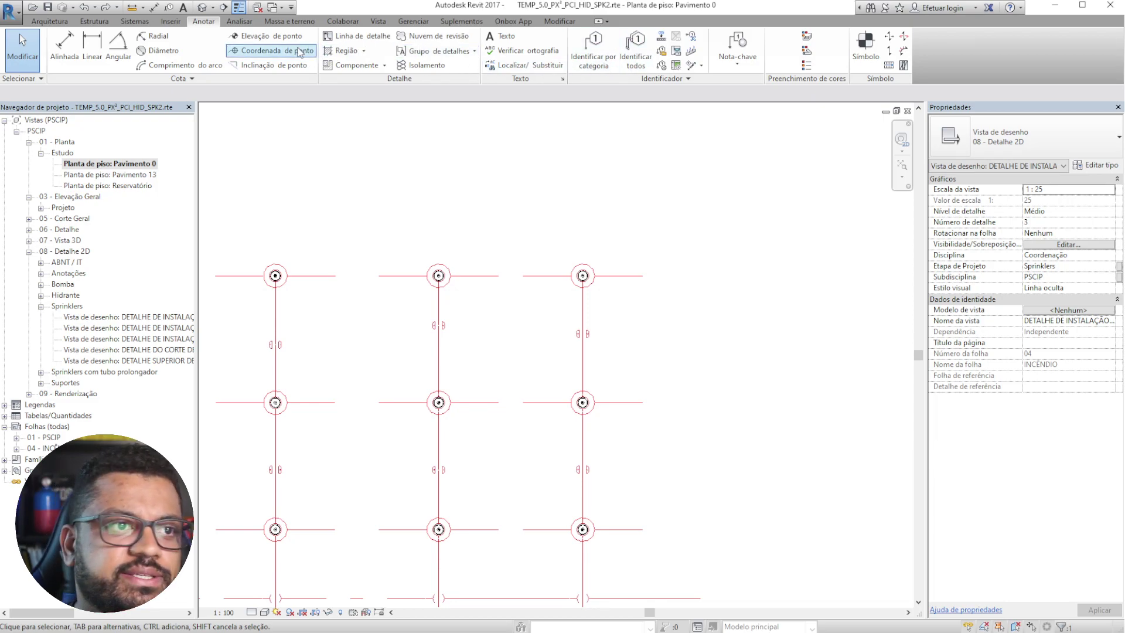
- Add a detail callout around the grid's upper-right sprinkler, referencing the existing DETALHE DE INSTALAÇÃO DE SPRINKLER PENDENTE E UPRIGHT drafting view
{"action": "left_click", "coordinate": [376, 22]}
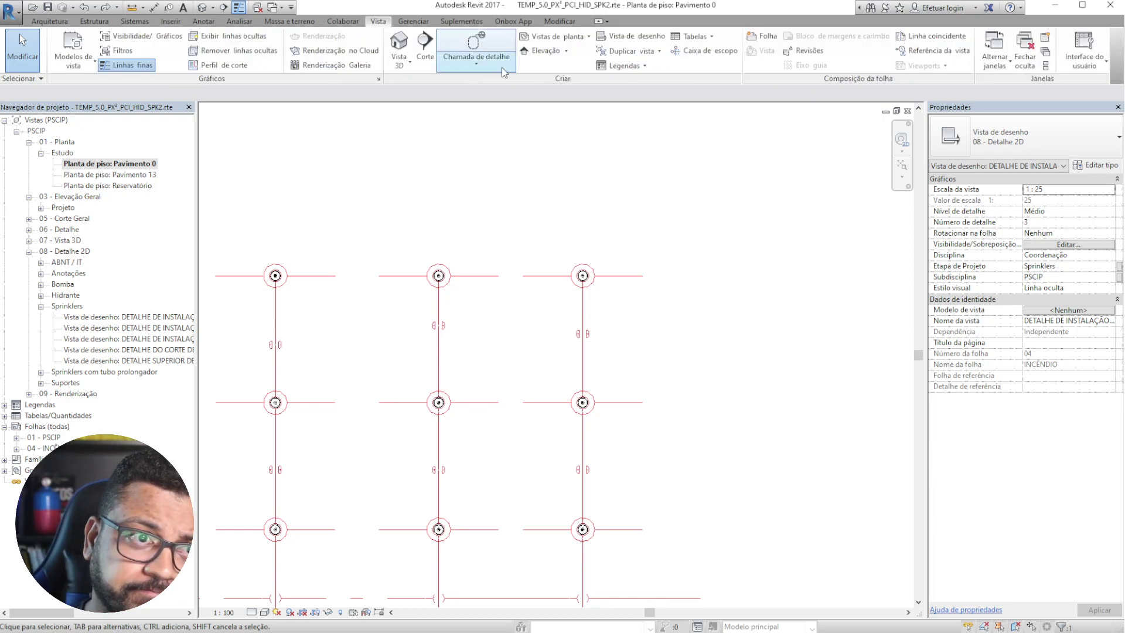
{"action": "left_click", "coordinate": [474, 42]}
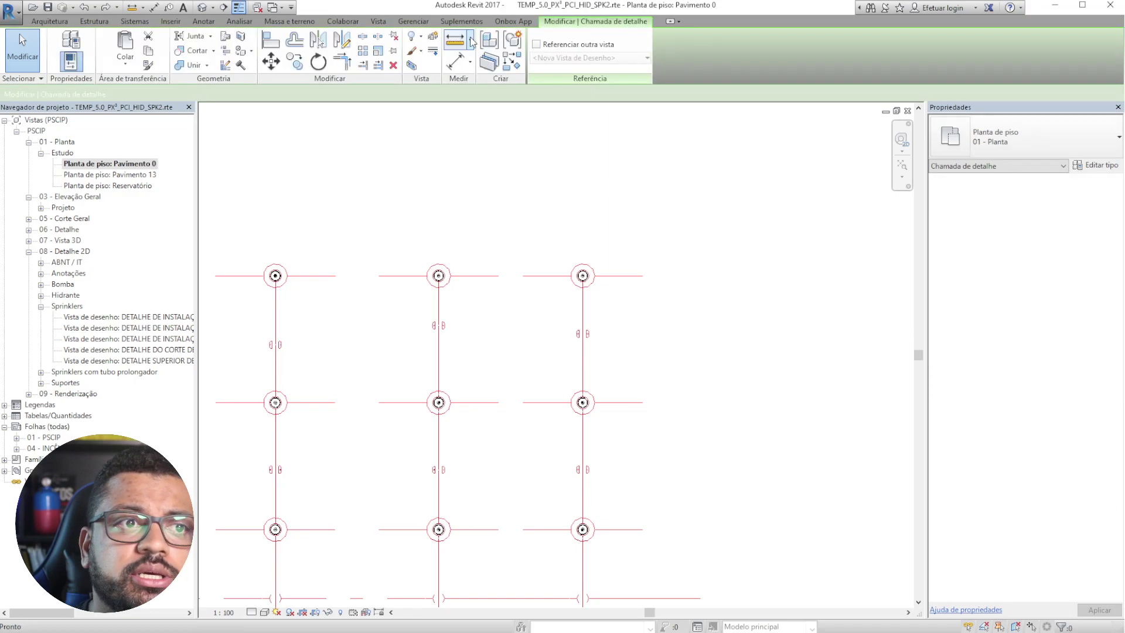
{"action": "left_click", "coordinate": [537, 45]}
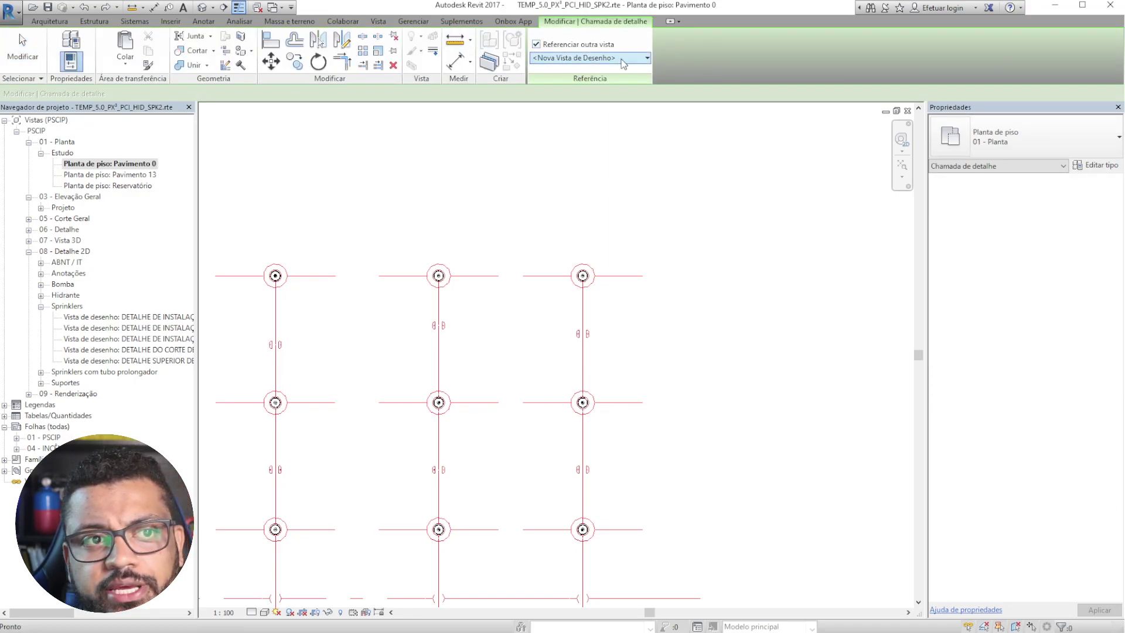
{"action": "left_click", "coordinate": [622, 59]}
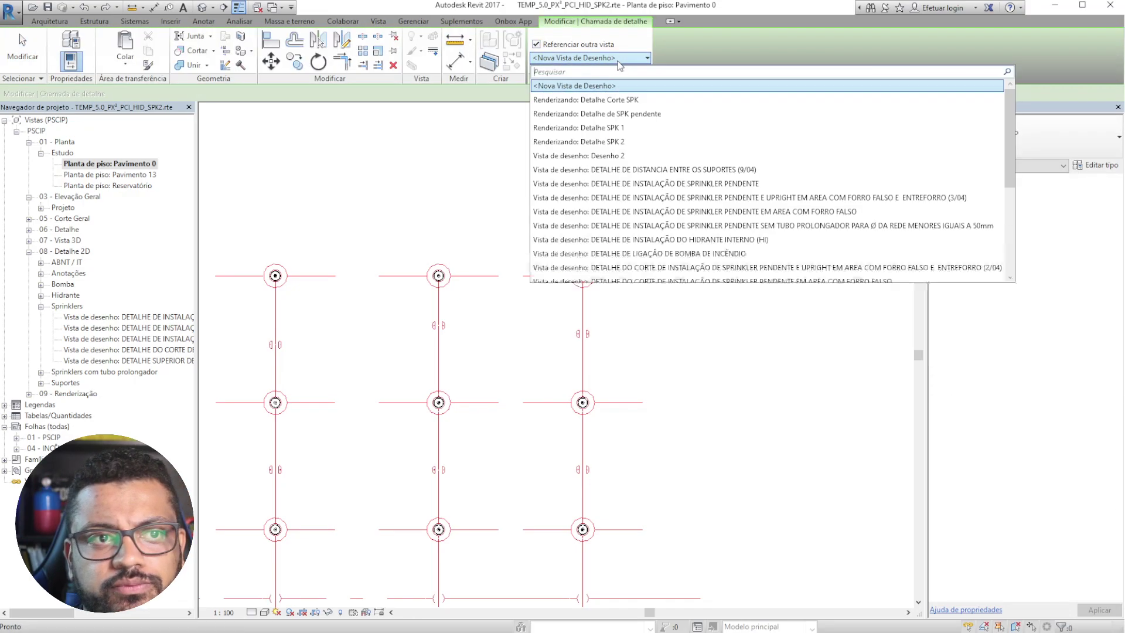
{"action": "left_click", "coordinate": [849, 203]}
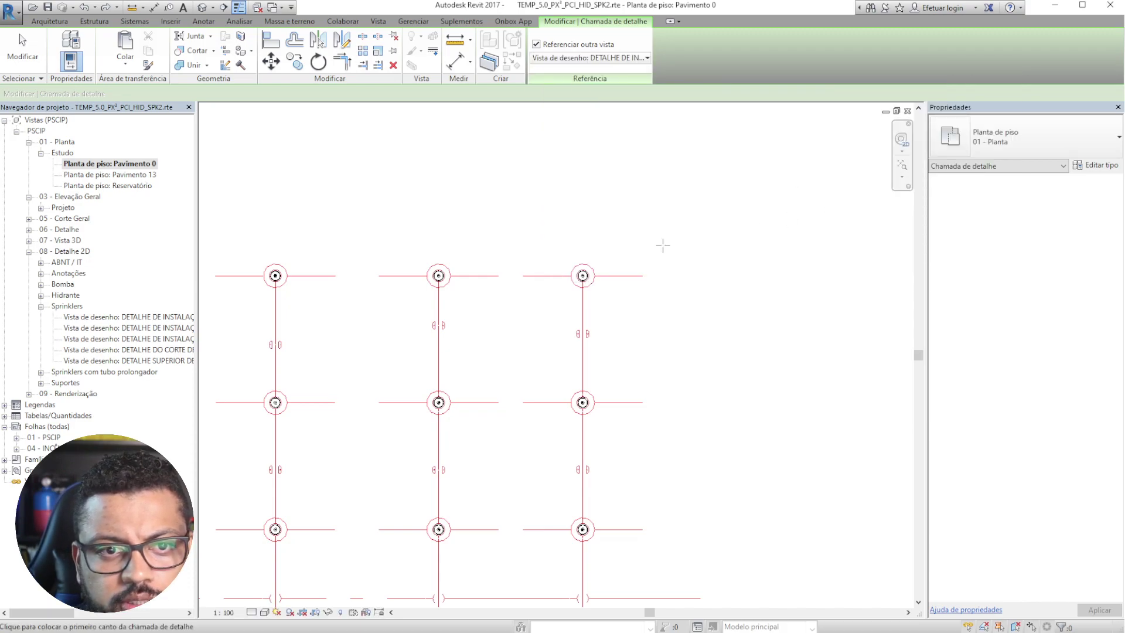
{"action": "left_click", "coordinate": [556, 248]}
{"action": "left_click", "coordinate": [609, 304]}
{"action": "key", "text": "Escape"}
{"action": "scroll", "coordinate": [477, 294], "scroll_direction": "down", "scroll_amount": 2}
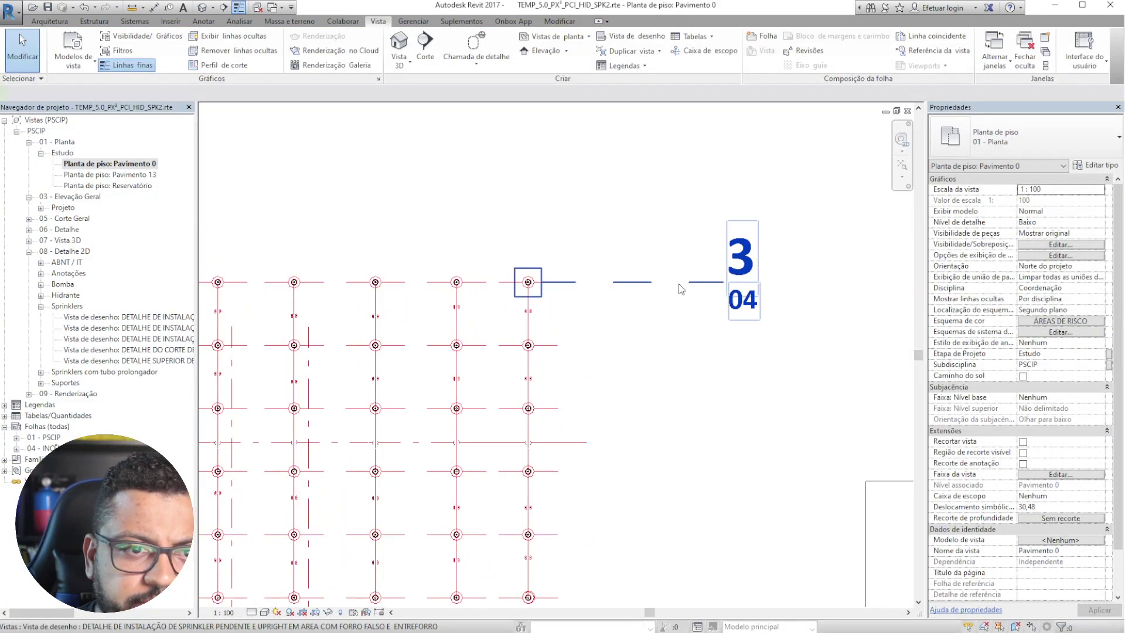
{"action": "left_click", "coordinate": [673, 283]}
{"action": "left_click", "coordinate": [606, 214]}
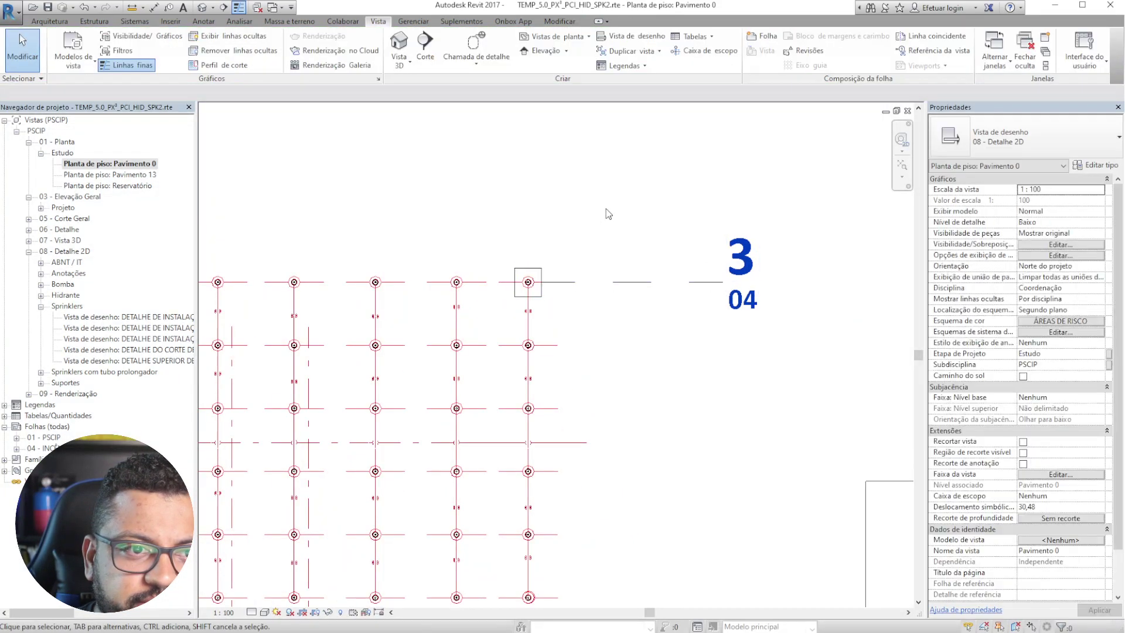
{"action": "scroll", "coordinate": [731, 269], "scroll_direction": "up", "scroll_amount": 2}
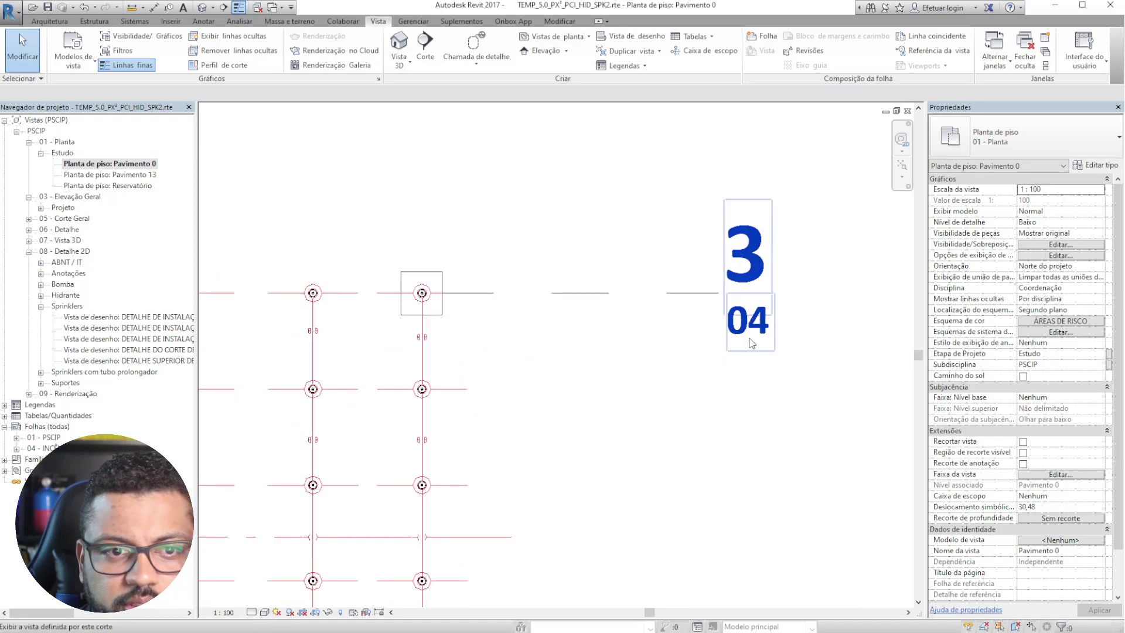
- Renumber the INCÊNDIO sheet to 02
{"action": "left_click", "coordinate": [62, 448]}
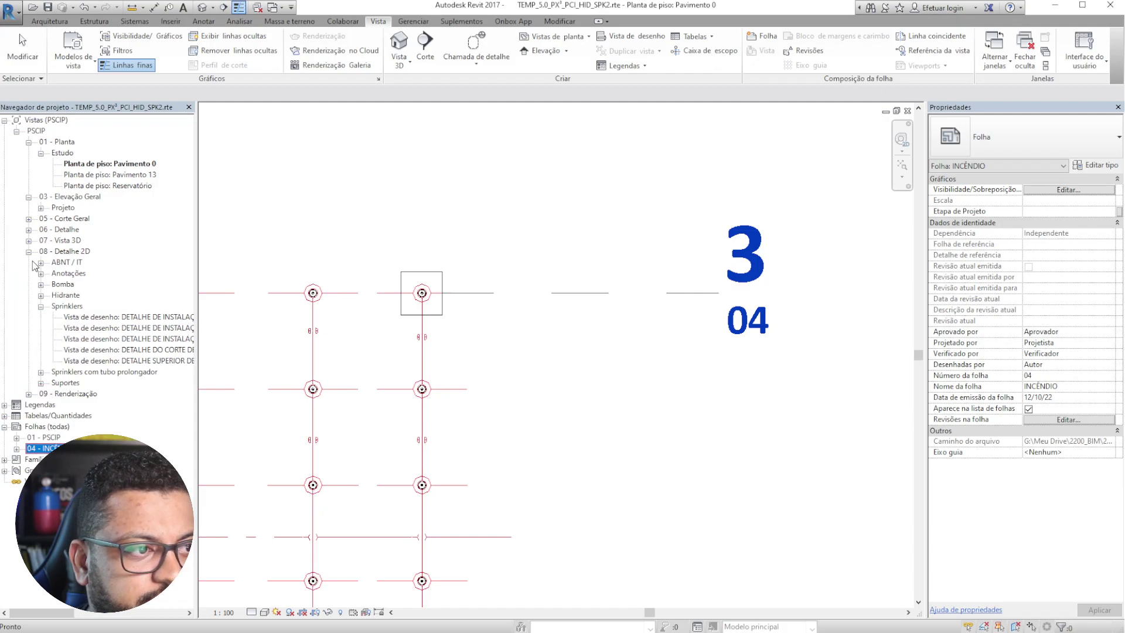
{"action": "left_click", "coordinate": [28, 143]}
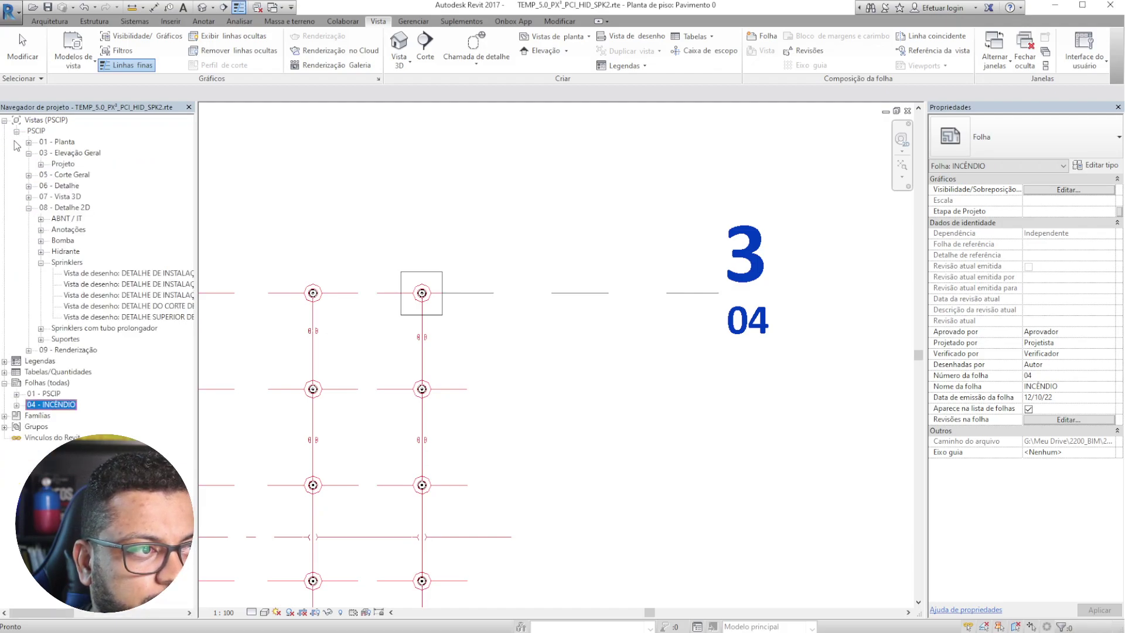
{"action": "left_click", "coordinate": [16, 131]}
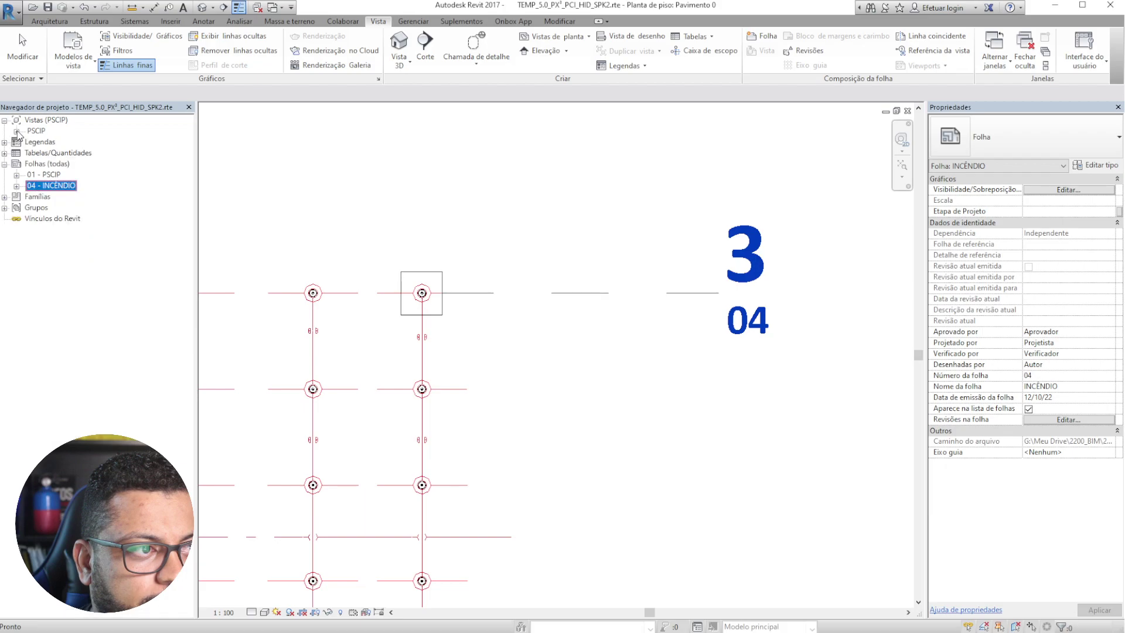
{"action": "right_click", "coordinate": [32, 188]}
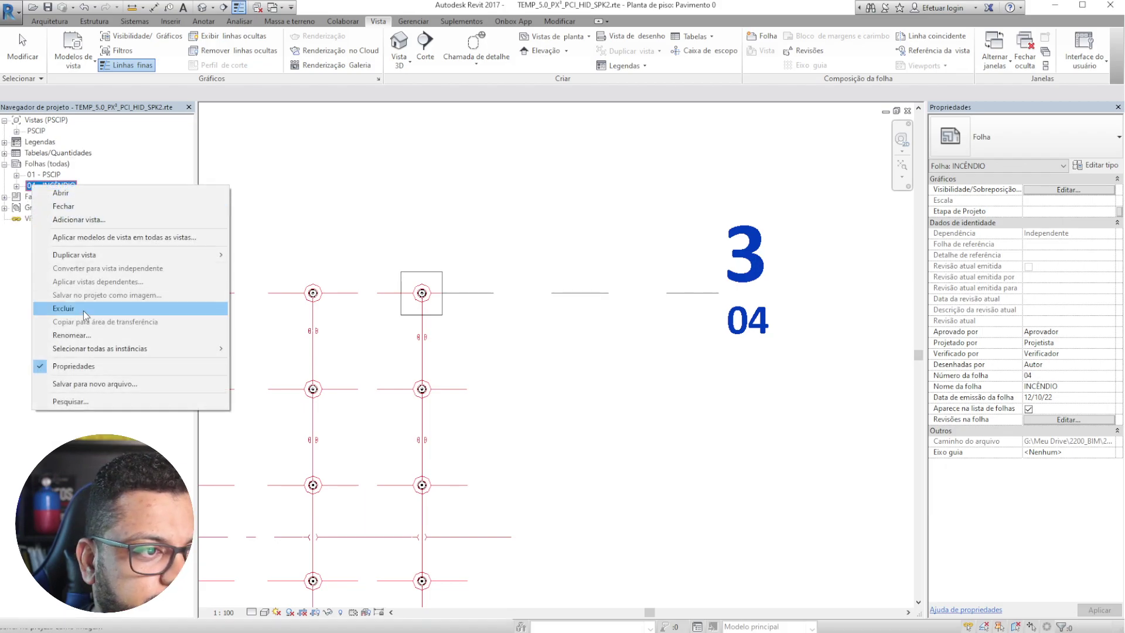
{"action": "left_click", "coordinate": [94, 336]}
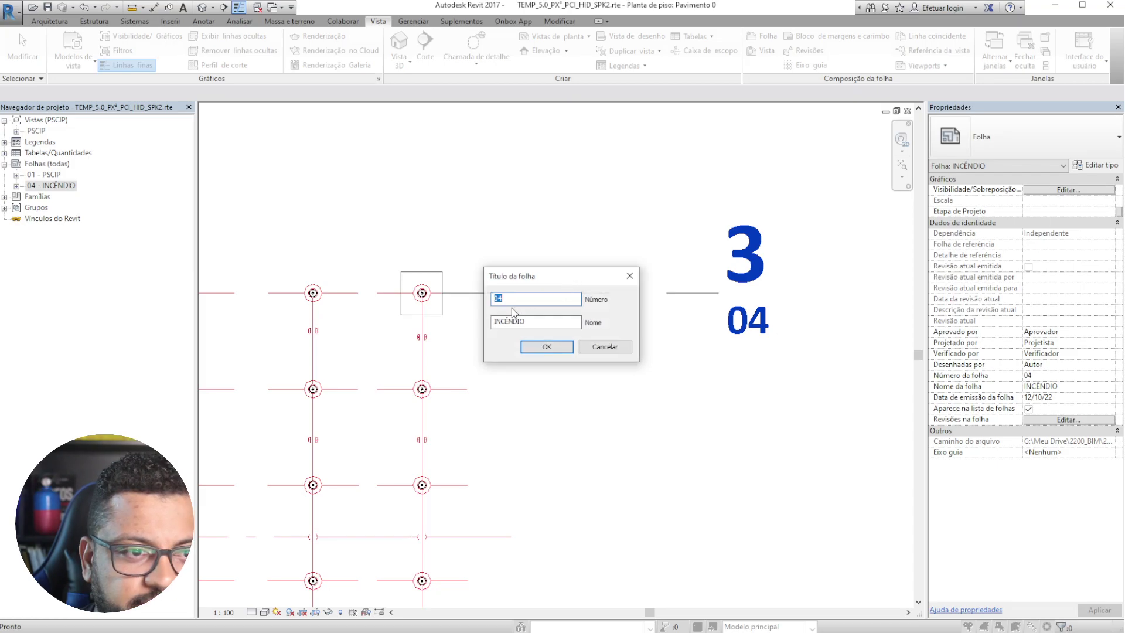
{"action": "type", "text": "02"}
{"action": "left_click", "coordinate": [547, 346]}
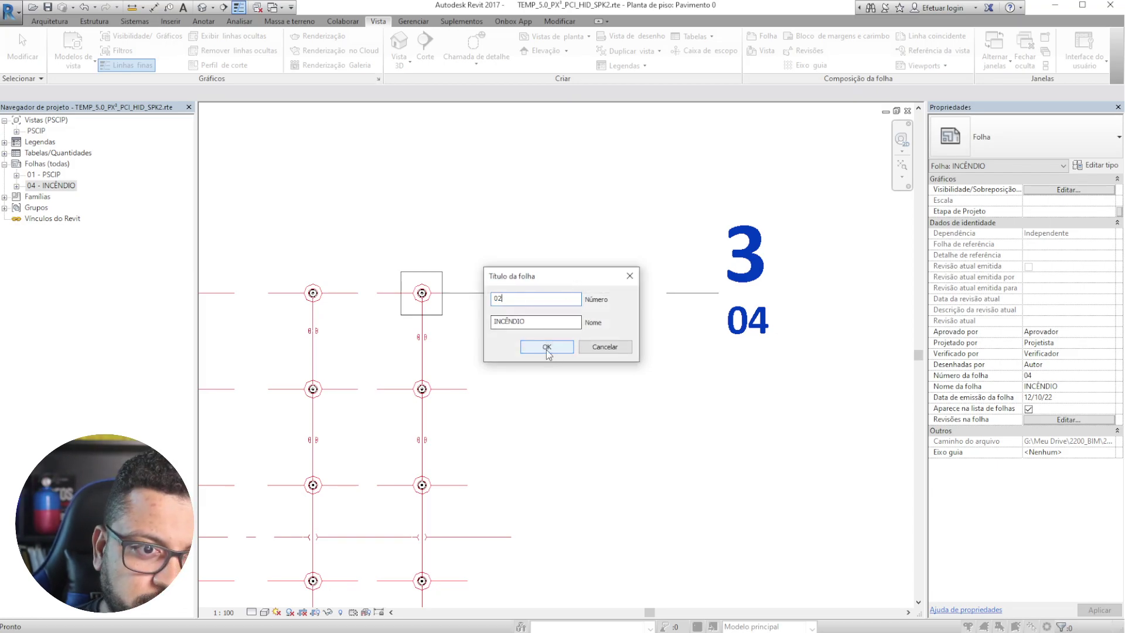
{"action": "left_click", "coordinate": [782, 345]}
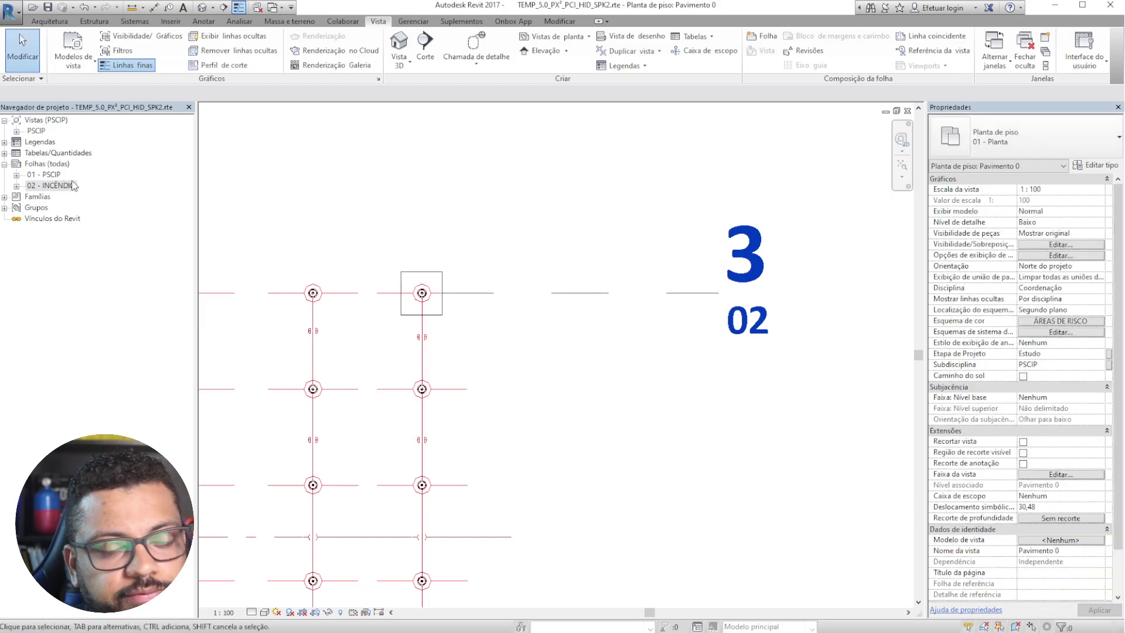
- Follow the callout to its referenced detail, close it, and examine detail 3's viewport title on the INCÊNDIO sheet
{"action": "double_click", "coordinate": [737, 249]}
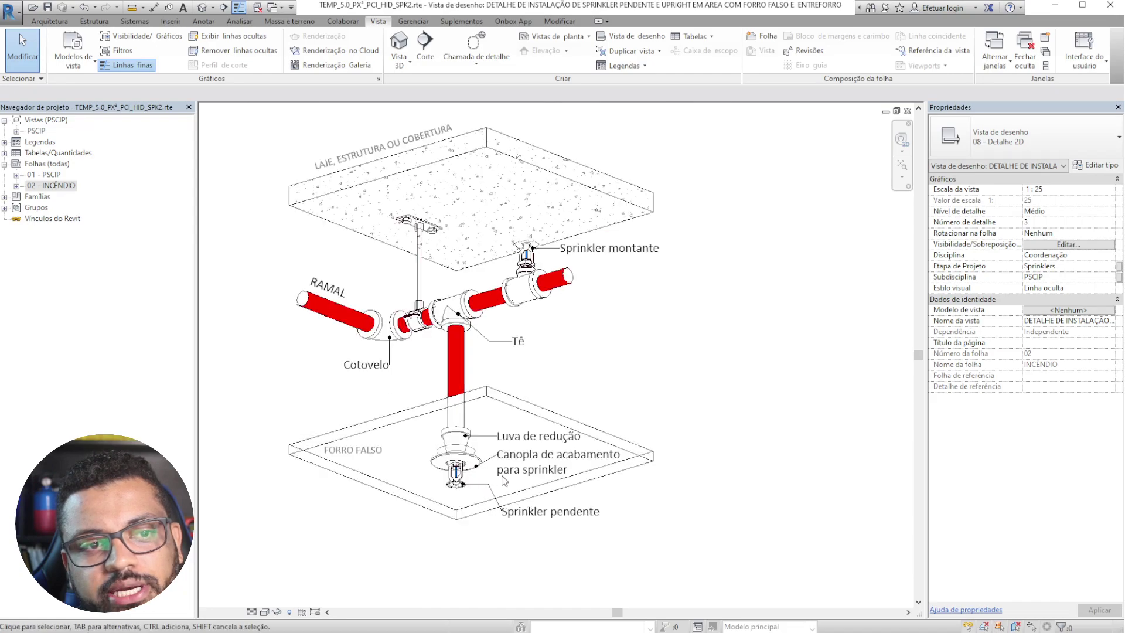
{"action": "left_click", "coordinate": [907, 110]}
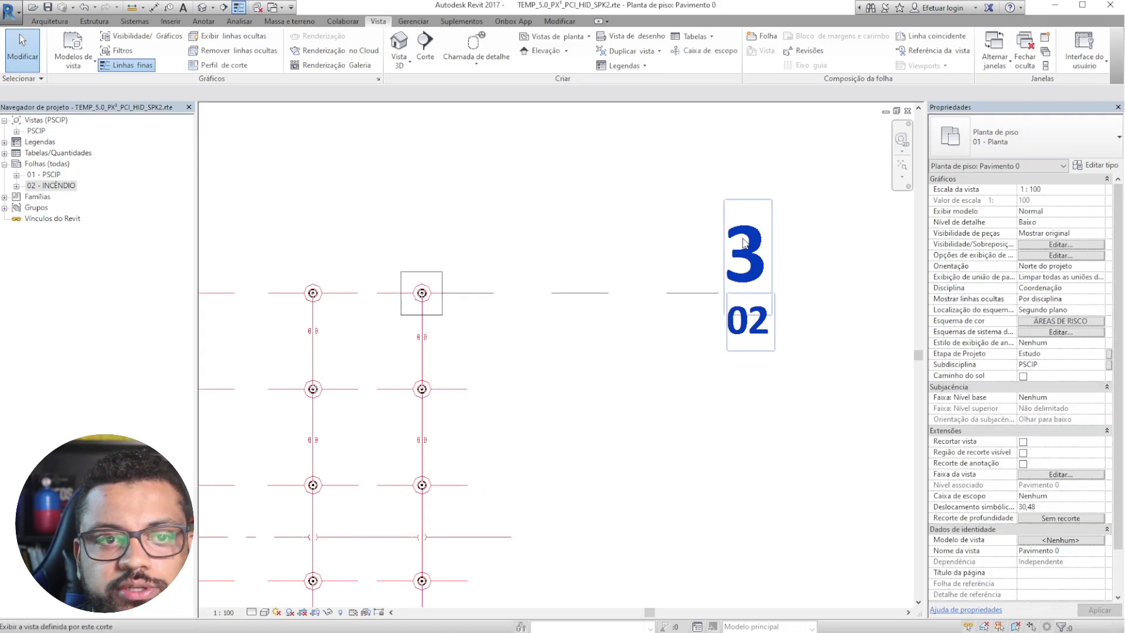
{"action": "double_click", "coordinate": [59, 185]}
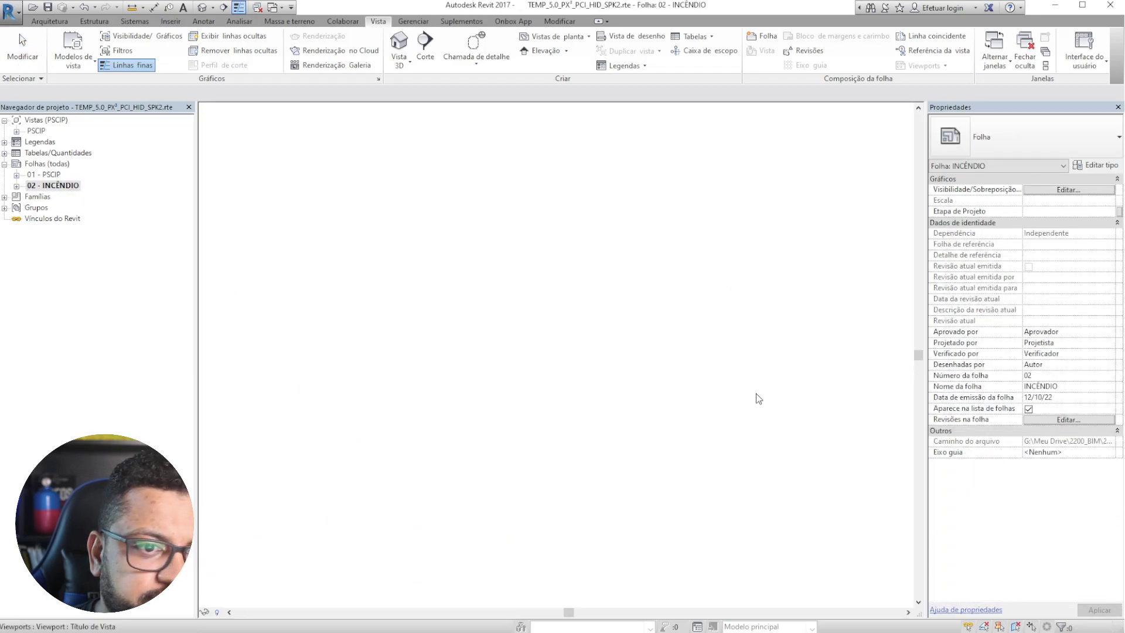
{"action": "scroll", "coordinate": [263, 499], "scroll_direction": "down", "scroll_amount": 3}
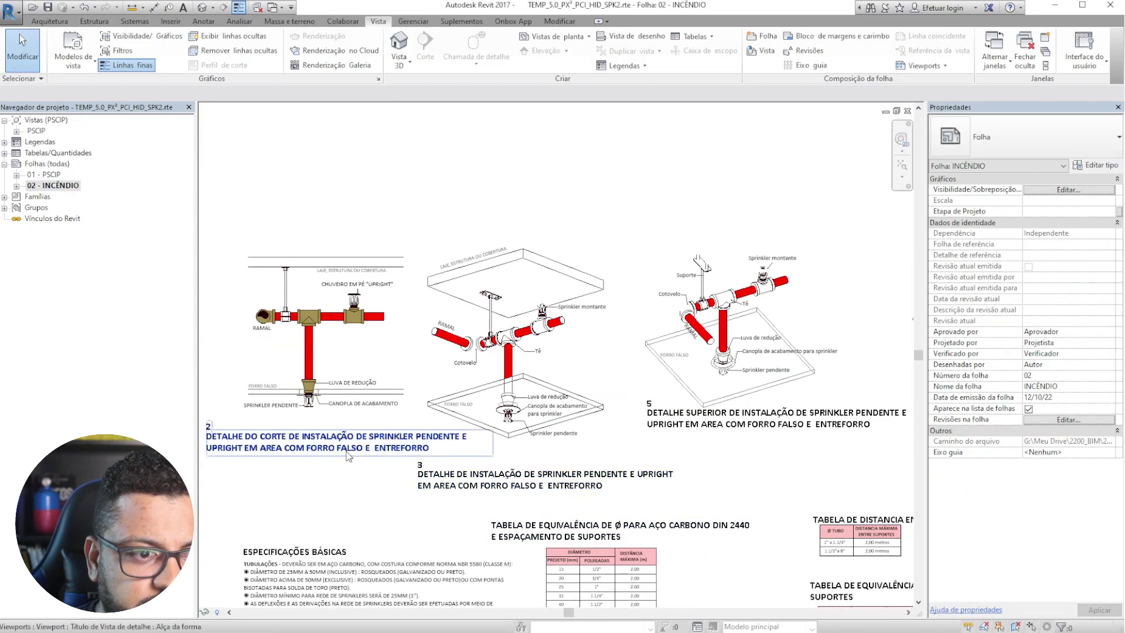
{"action": "scroll", "coordinate": [446, 515], "scroll_direction": "up", "scroll_amount": 3}
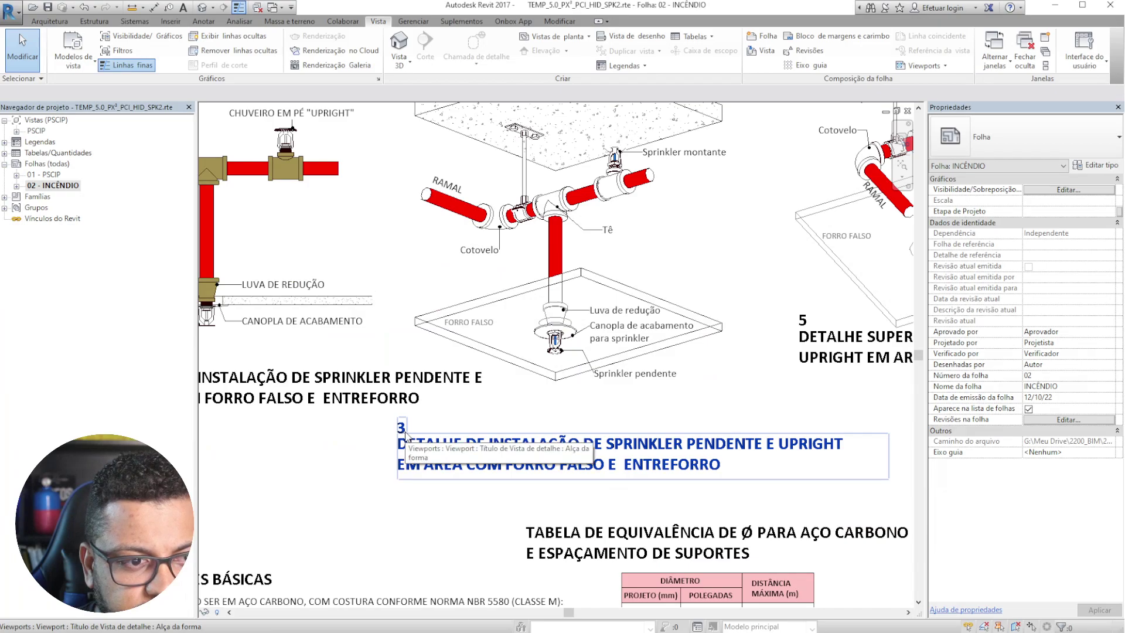
- Return to the Pavimento 0 floor plan through the expanded PSCIP views and examine the sprinkler callout and its sheet reference
{"action": "double_click", "coordinate": [36, 130]}
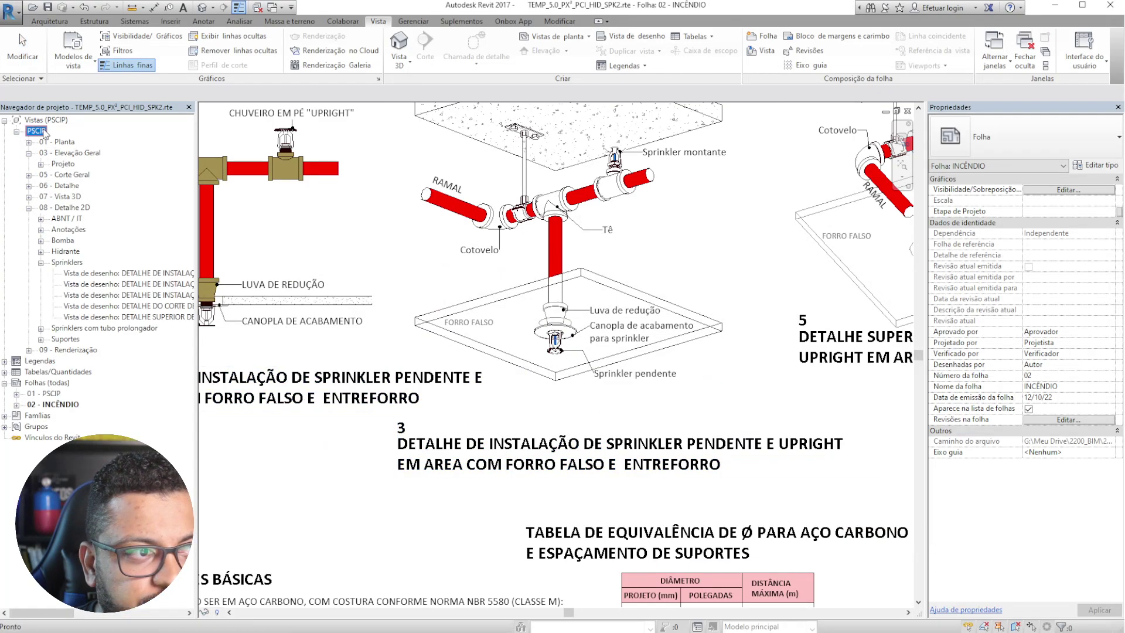
{"action": "double_click", "coordinate": [62, 166]}
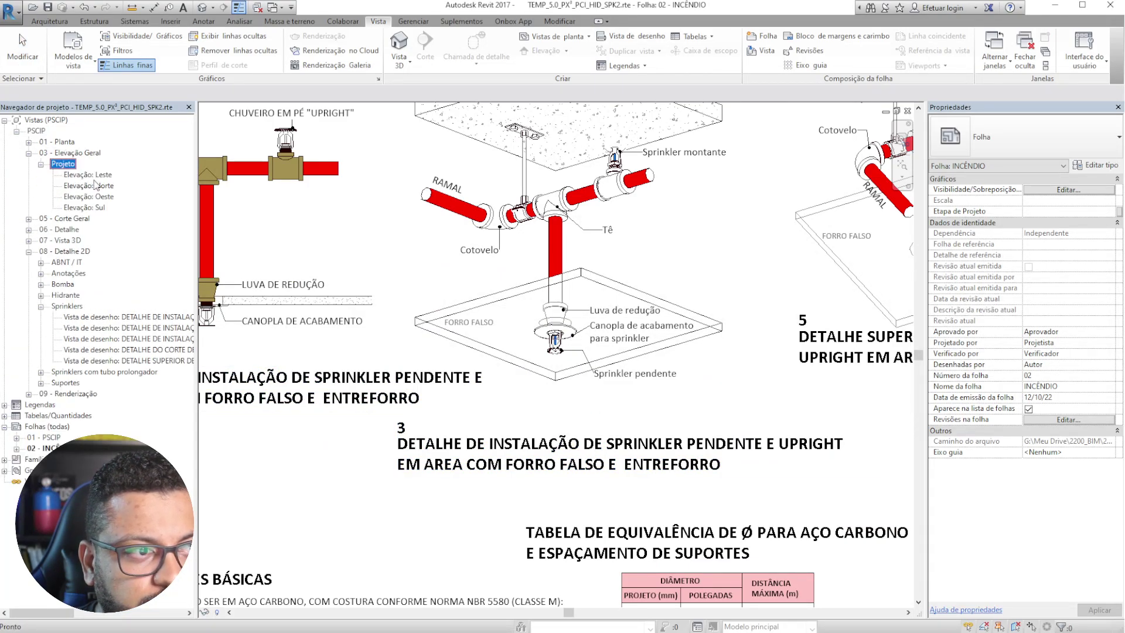
{"action": "double_click", "coordinate": [63, 165]}
{"action": "double_click", "coordinate": [57, 142]}
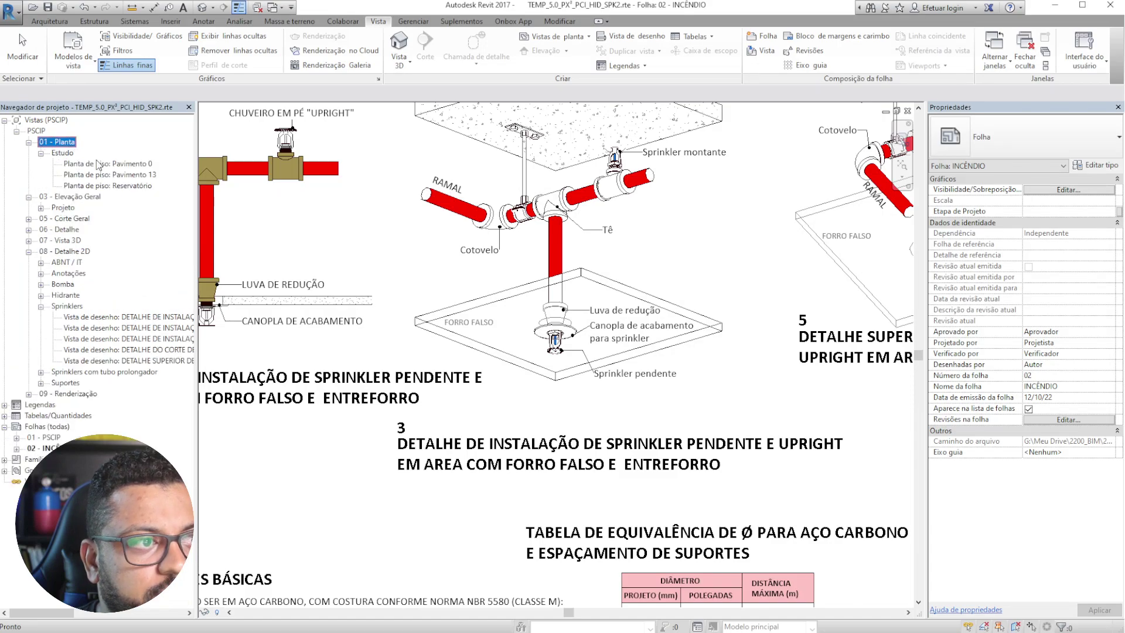
{"action": "left_click", "coordinate": [110, 165]}
{"action": "double_click", "coordinate": [110, 166]}
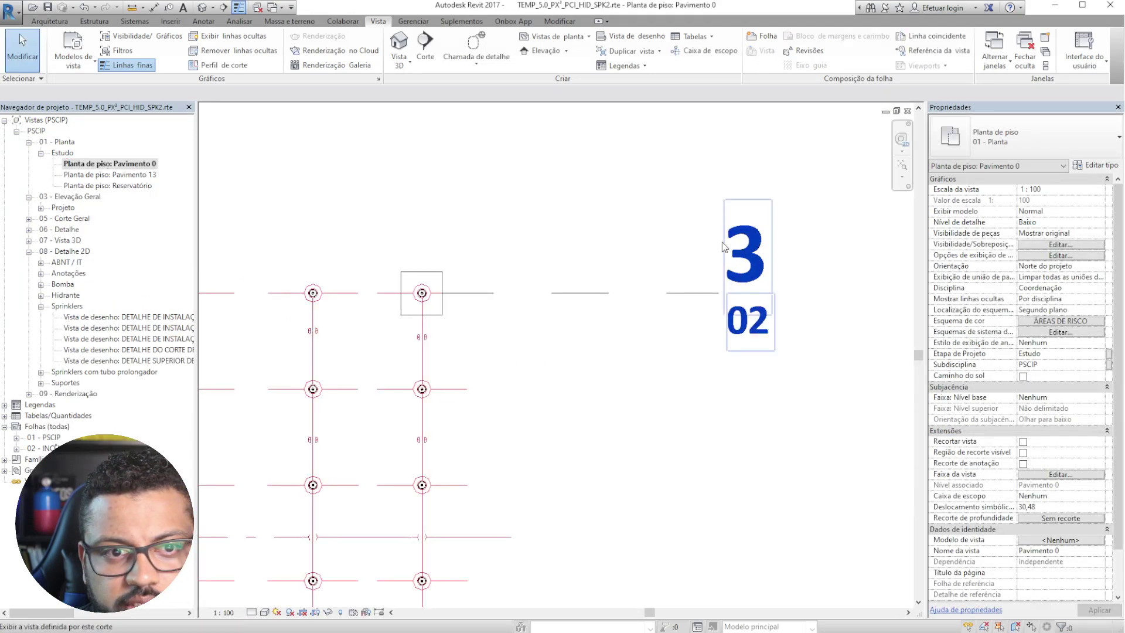
{"action": "scroll", "coordinate": [451, 252], "scroll_direction": "down", "scroll_amount": 2}
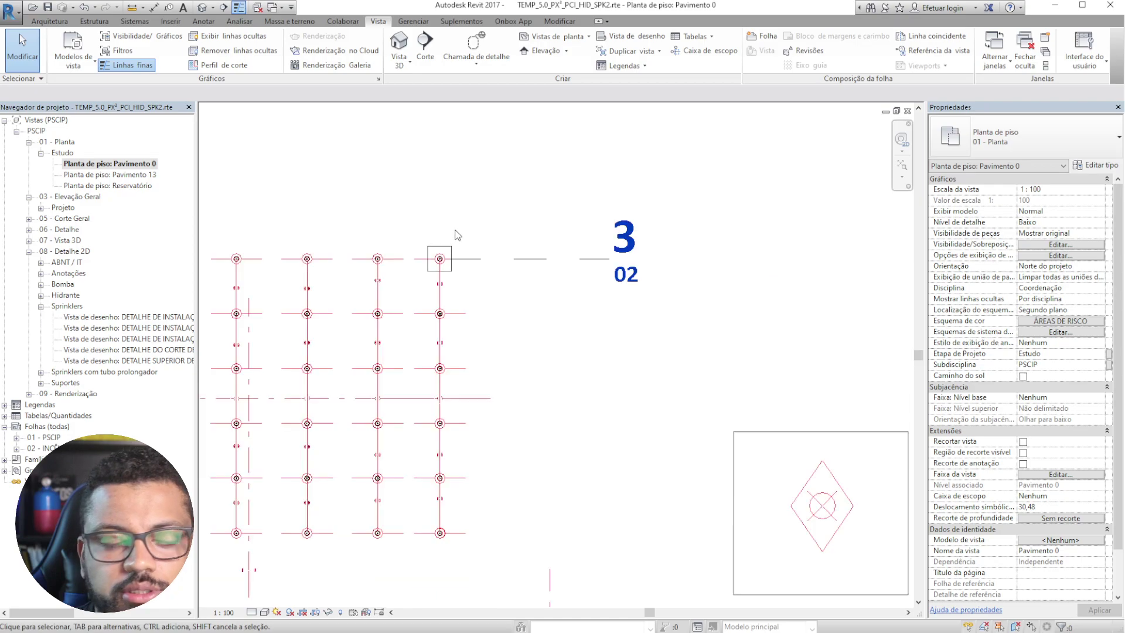
{"action": "scroll", "coordinate": [450, 256], "scroll_direction": "up", "scroll_amount": 1}
{"action": "scroll", "coordinate": [410, 270], "scroll_direction": "up", "scroll_amount": 2}
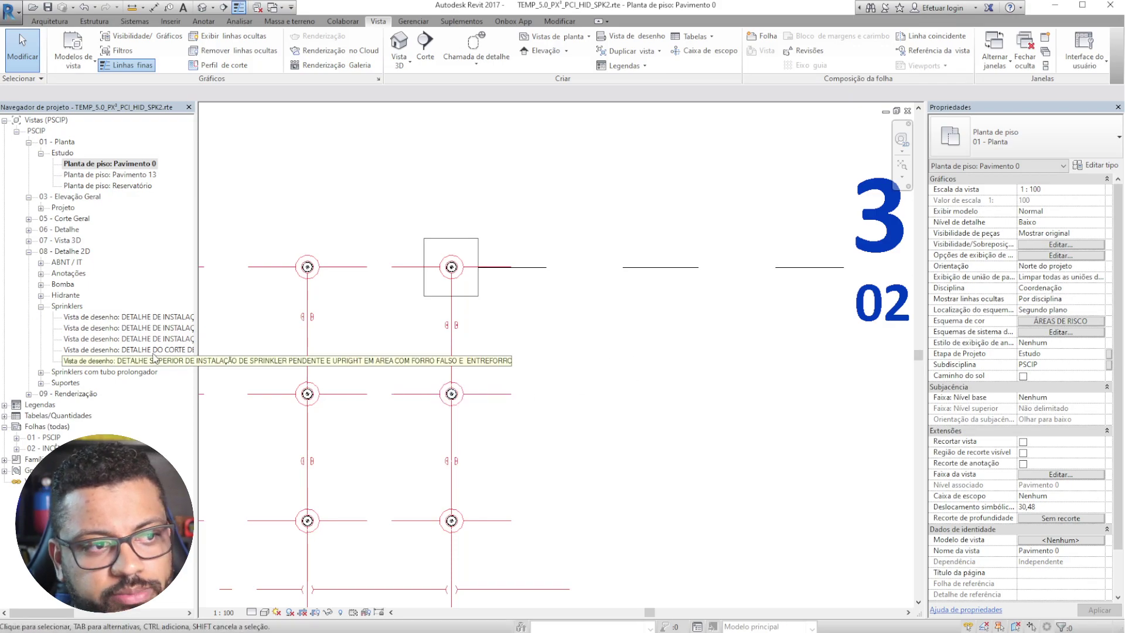
- Collapse the Sprinklers group and open the pendent sprinkler detail with false ceiling in Sprinklers com tubo prolongador
{"action": "left_click", "coordinate": [41, 307]}
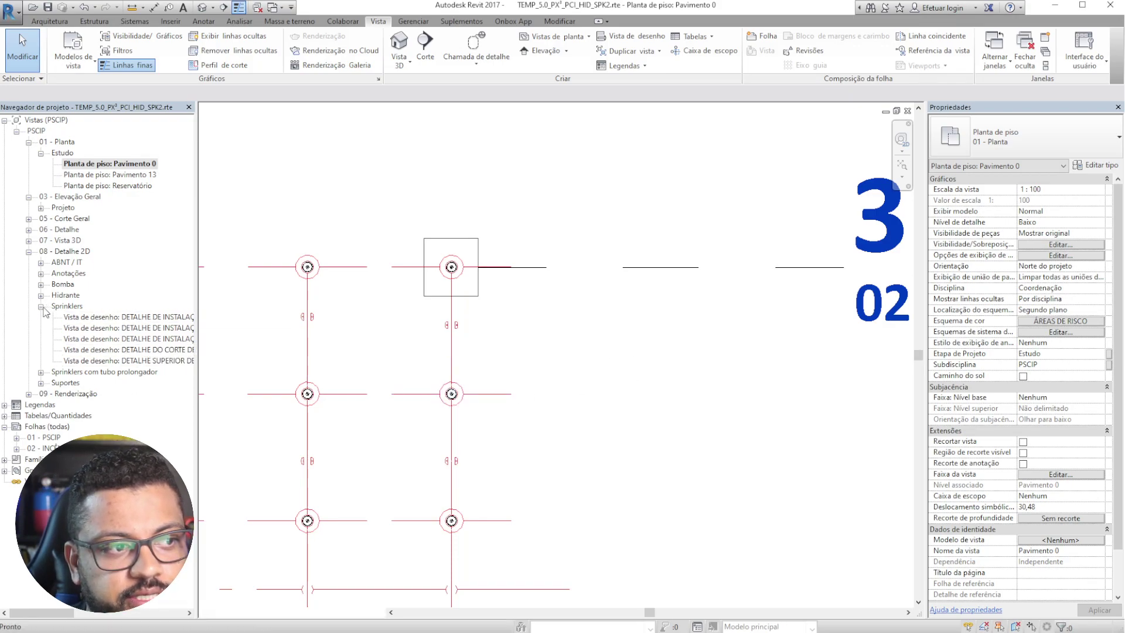
{"action": "left_click", "coordinate": [40, 307]}
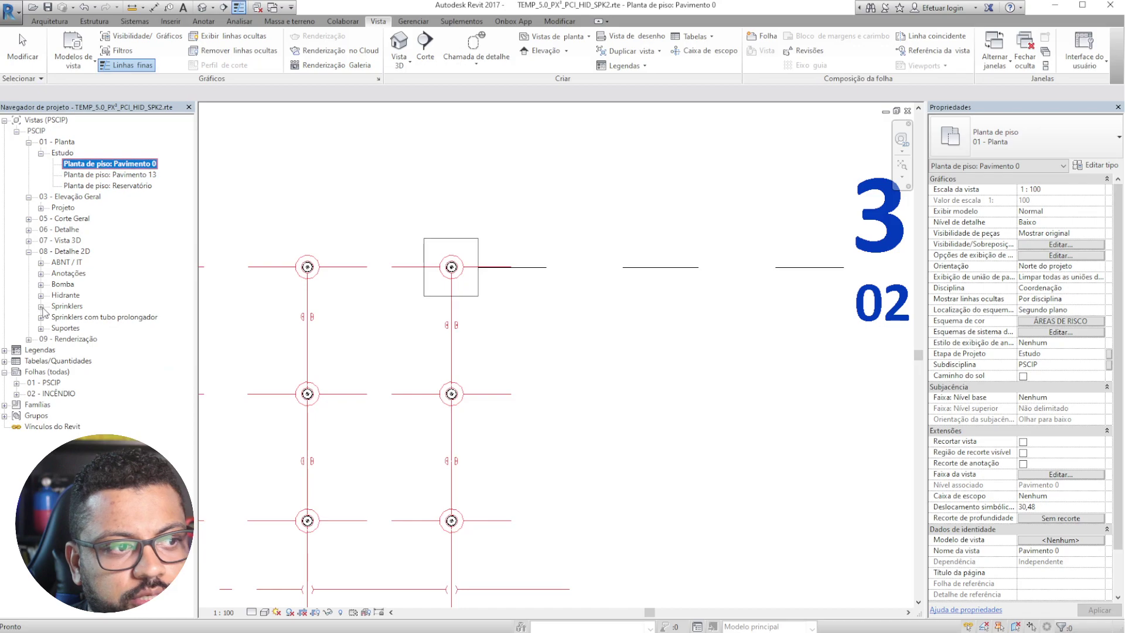
{"action": "double_click", "coordinate": [87, 320]}
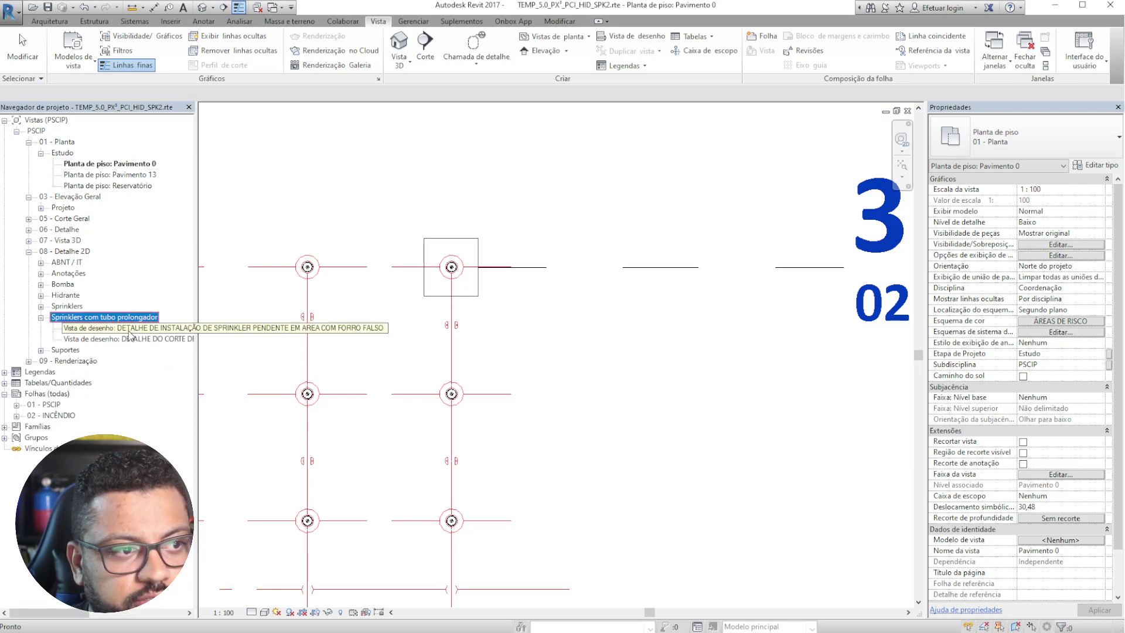
{"action": "double_click", "coordinate": [124, 330]}
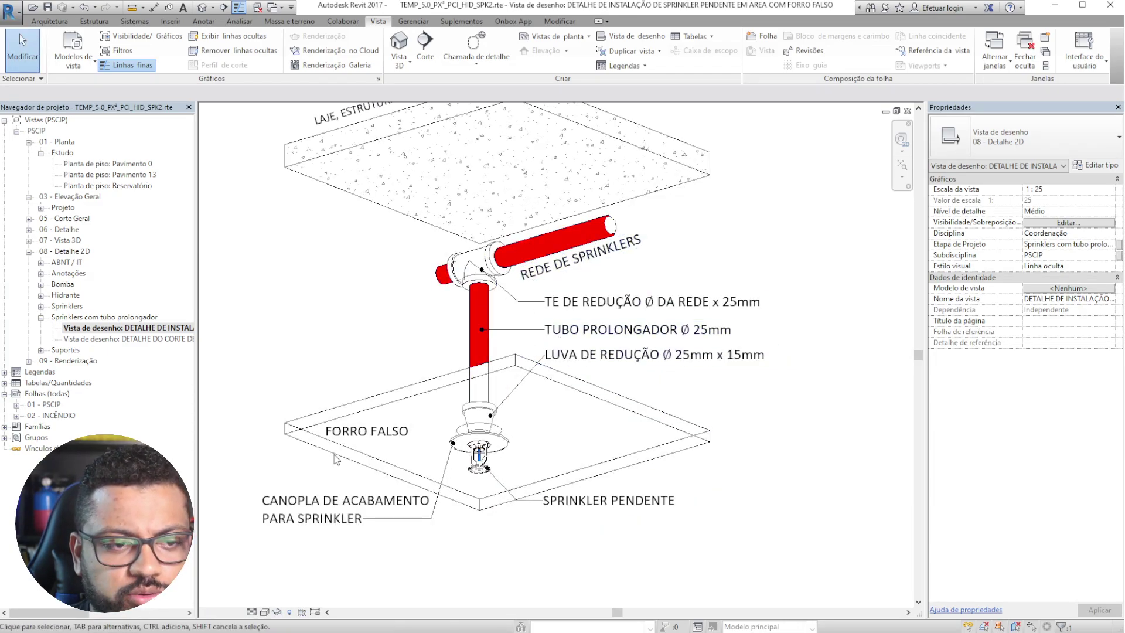
- Open the false-ceiling sprinkler section detail, then the support spacing detail and TABELA DE DISTANCIA ENTRE OS SUPORTES in Suportes
{"action": "double_click", "coordinate": [129, 339]}
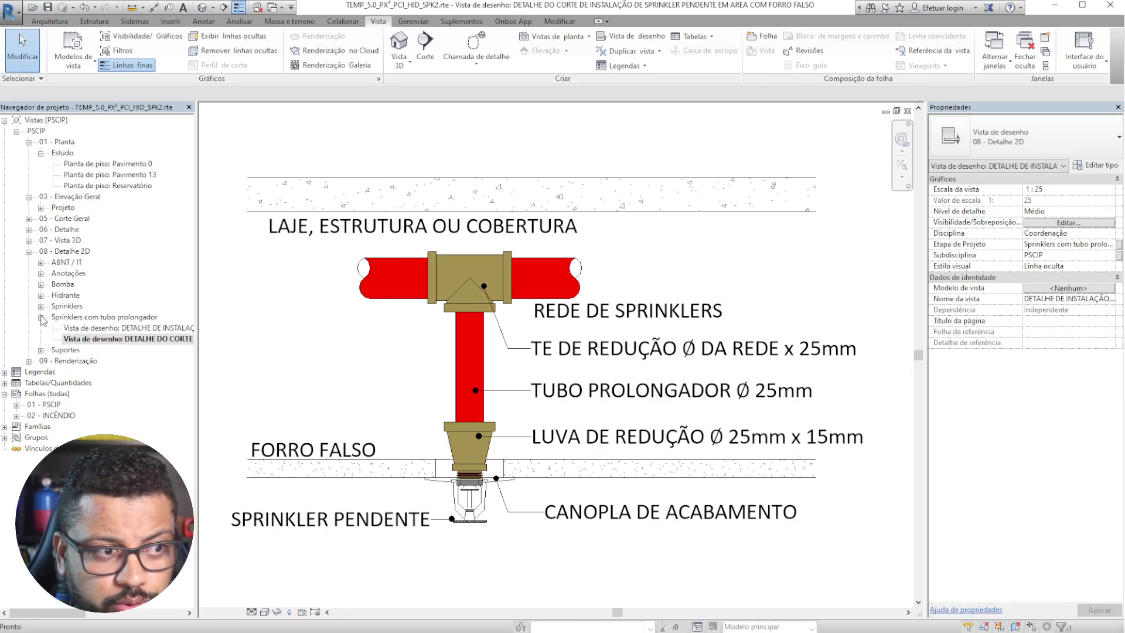
{"action": "left_click", "coordinate": [41, 317]}
{"action": "left_click", "coordinate": [41, 328]}
{"action": "double_click", "coordinate": [117, 338]}
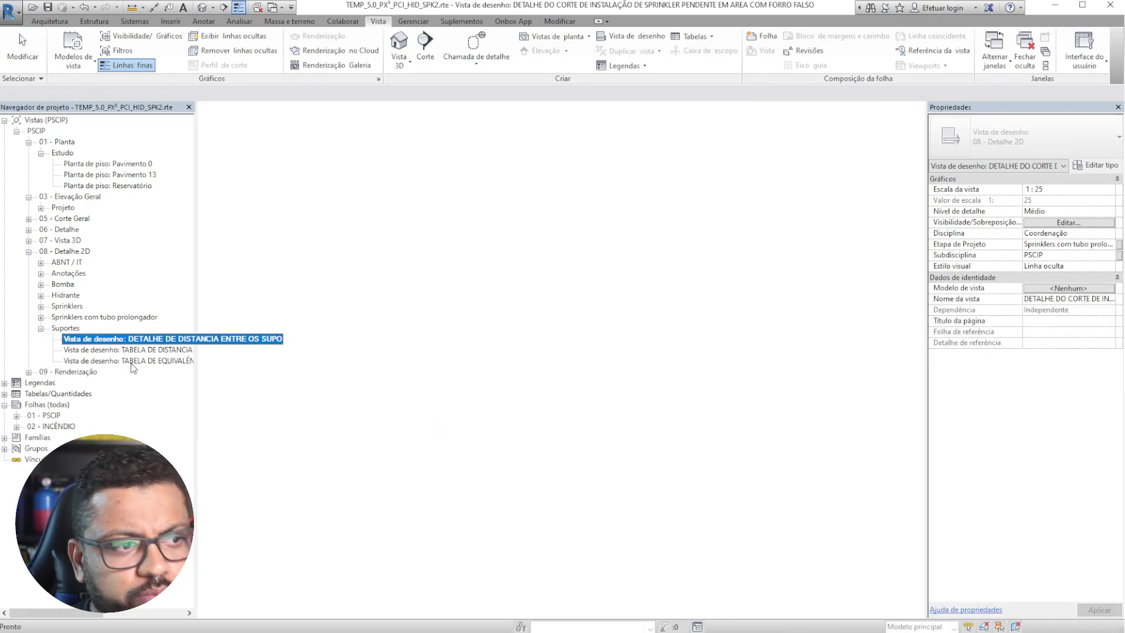
{"action": "double_click", "coordinate": [133, 351]}
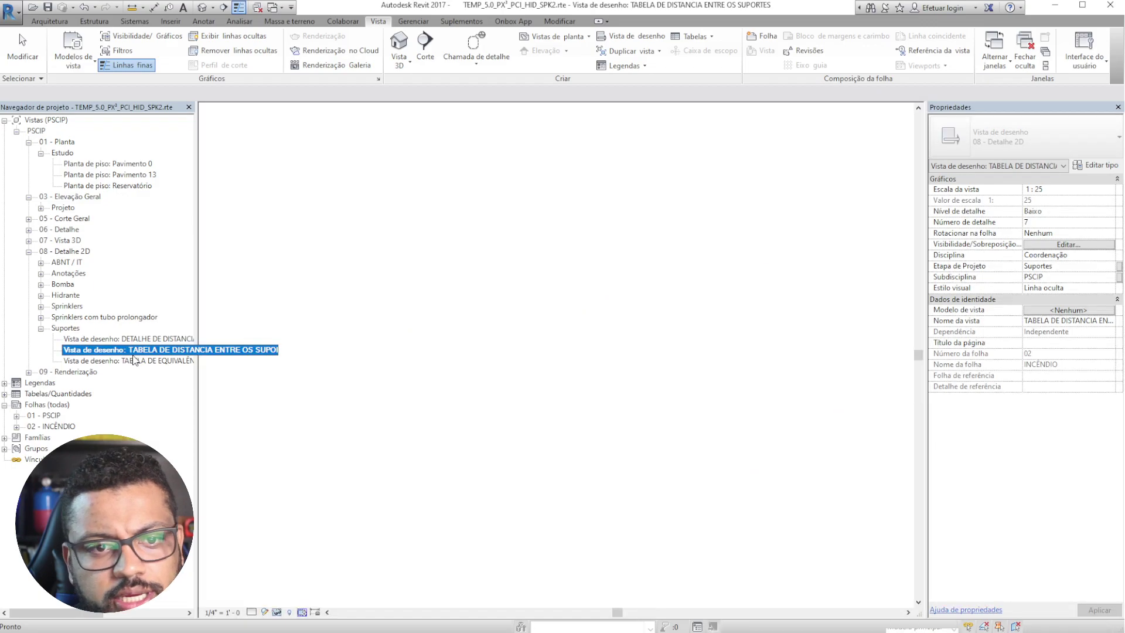
{"action": "left_click", "coordinate": [41, 328]}
- Open the Detalhe Corte SPK and Detalhe de SPK pendente renderings under 09 - Renderização
{"action": "left_click", "coordinate": [28, 340]}
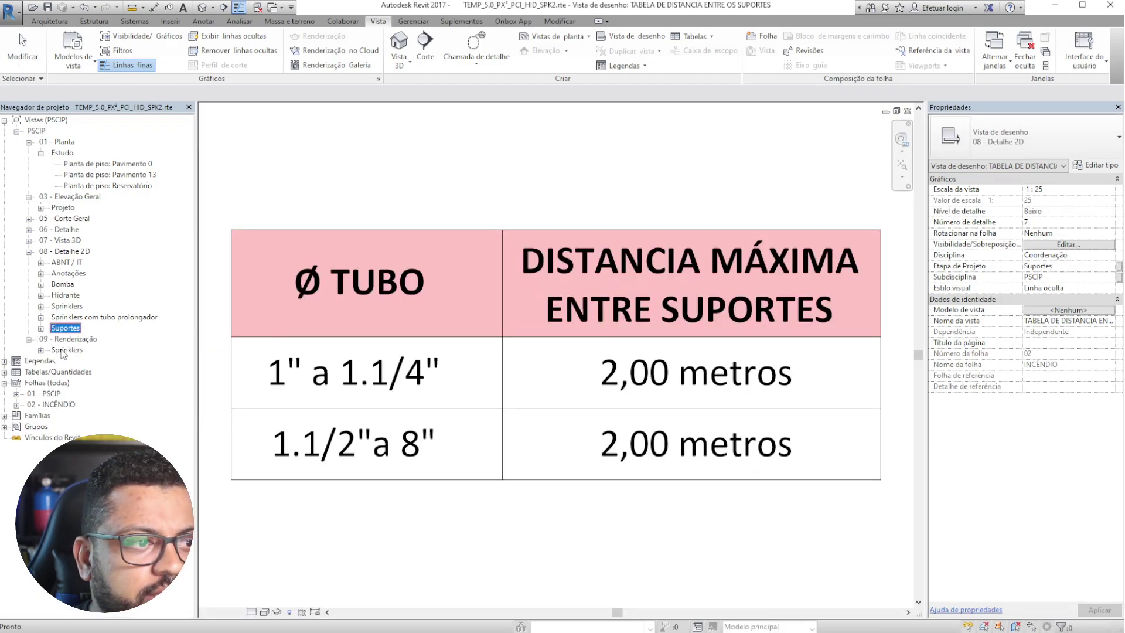
{"action": "double_click", "coordinate": [66, 350]}
{"action": "left_click", "coordinate": [103, 361]}
{"action": "key", "text": "Down"}
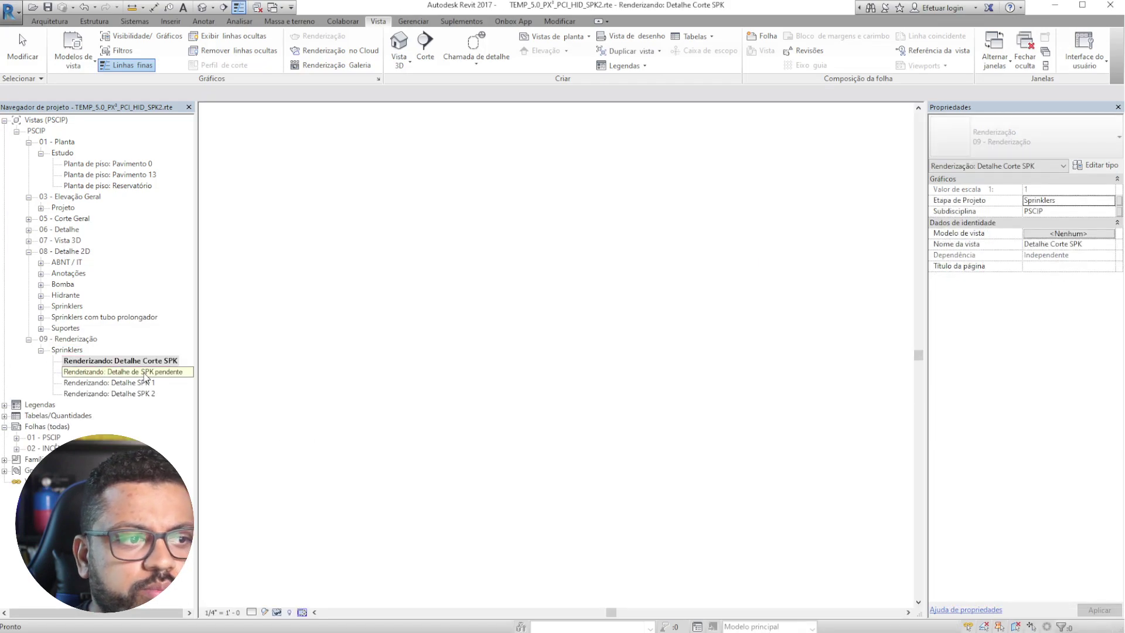
{"action": "key", "text": "Return"}
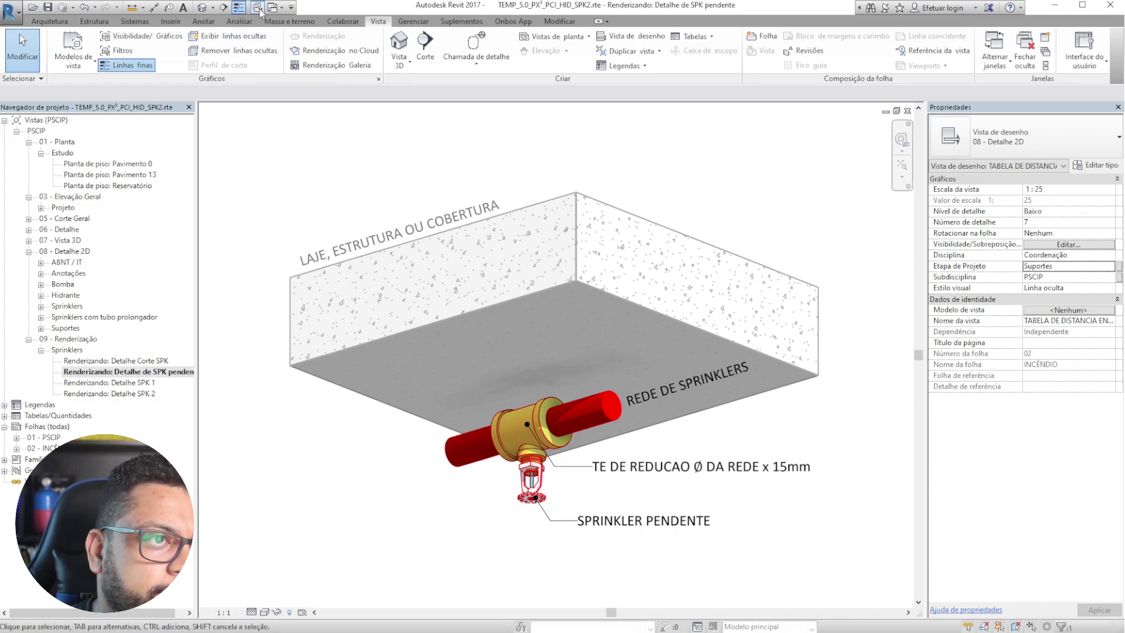
- Collapse the rendering, 2D detail, plan and general elevation groups of the PSCIP views
{"action": "left_click", "coordinate": [41, 350]}
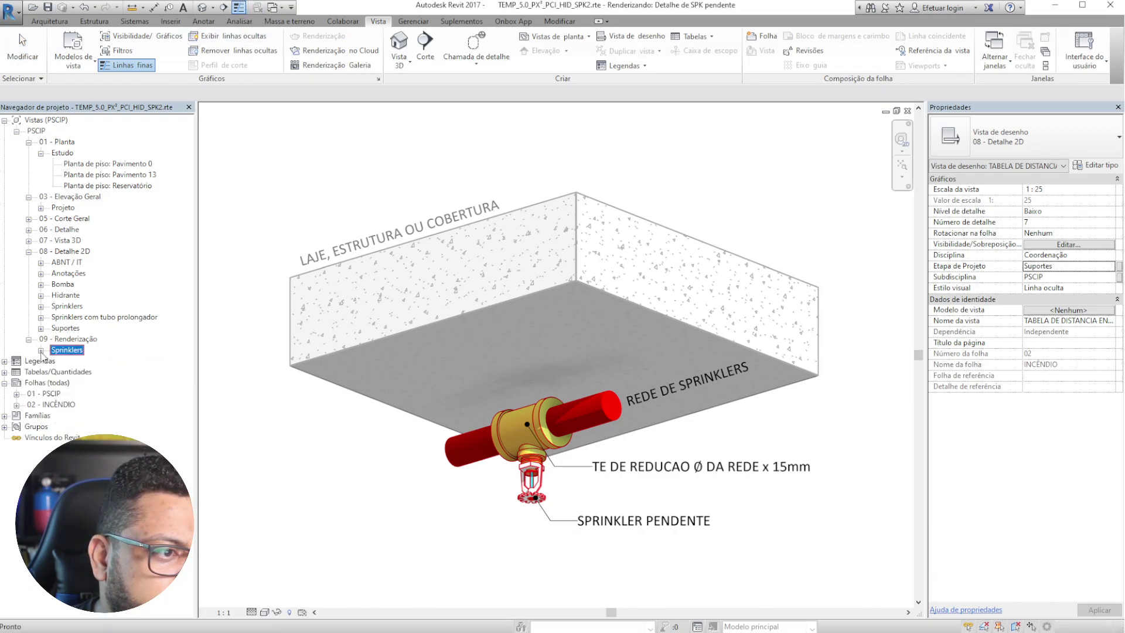
{"action": "left_click", "coordinate": [28, 339]}
{"action": "left_click", "coordinate": [28, 251]}
{"action": "left_click", "coordinate": [41, 154]}
{"action": "left_click", "coordinate": [41, 154]}
{"action": "left_click", "coordinate": [29, 143]}
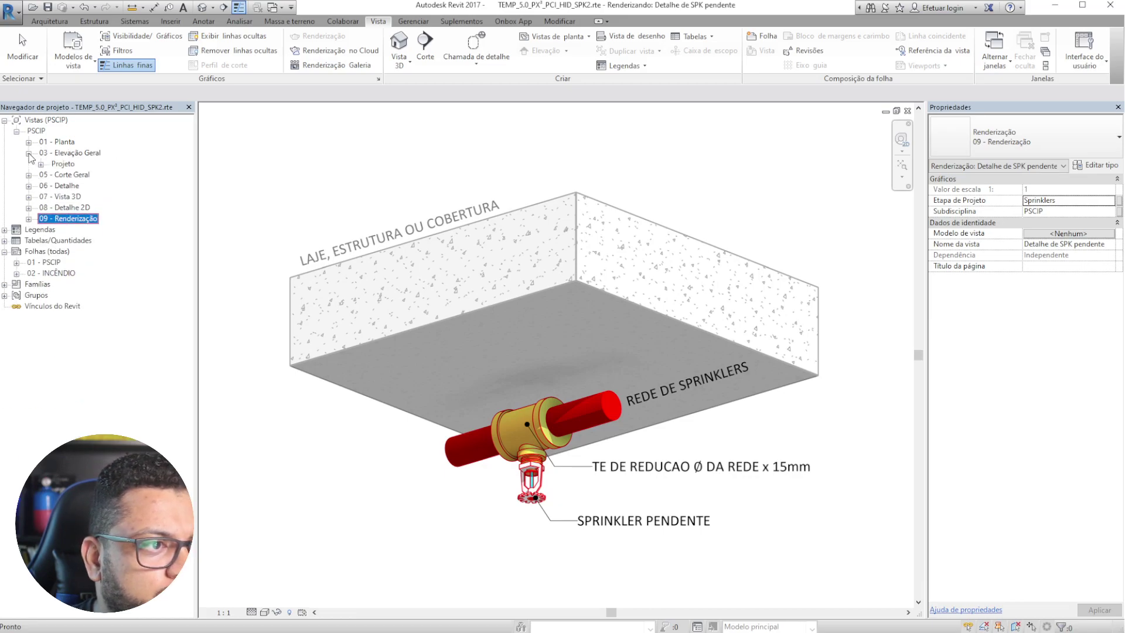
{"action": "left_click", "coordinate": [29, 153]}
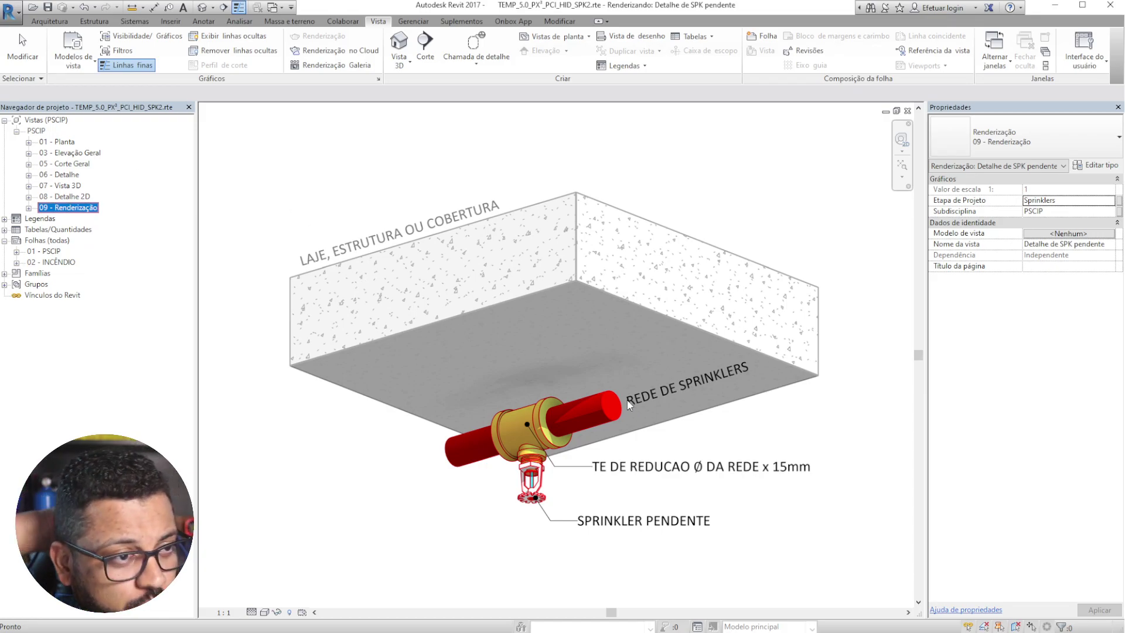
- Switch to the {3D} view and frame the fire pump assembly beside the caged ladder
{"action": "key", "text": "ctrl+Tab"}
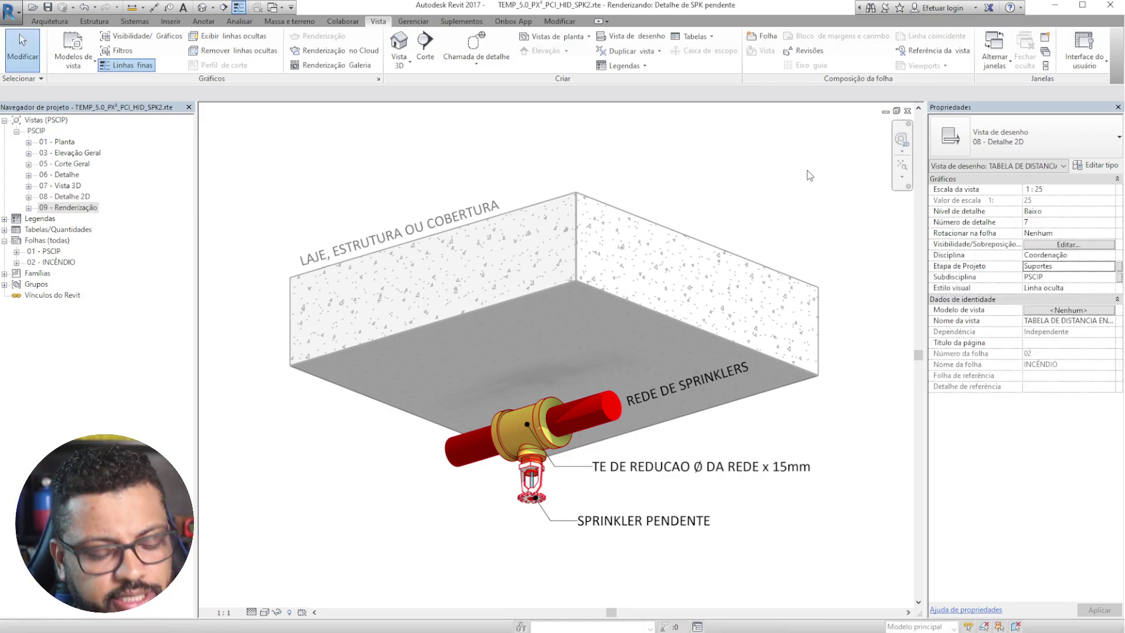
{"action": "key", "text": "ctrl+Tab"}
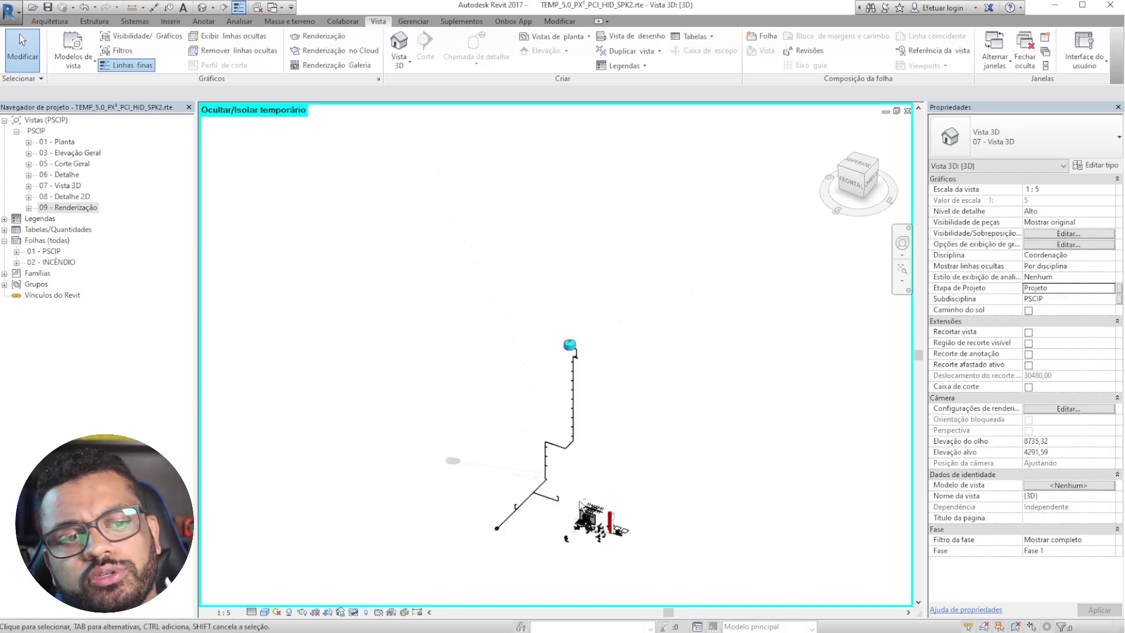
{"action": "middle_click_drag", "start_coordinate": [674, 526], "coordinate": [718, 490], "text": "shift"}
{"action": "scroll", "coordinate": [697, 491], "scroll_direction": "up", "scroll_amount": 5}
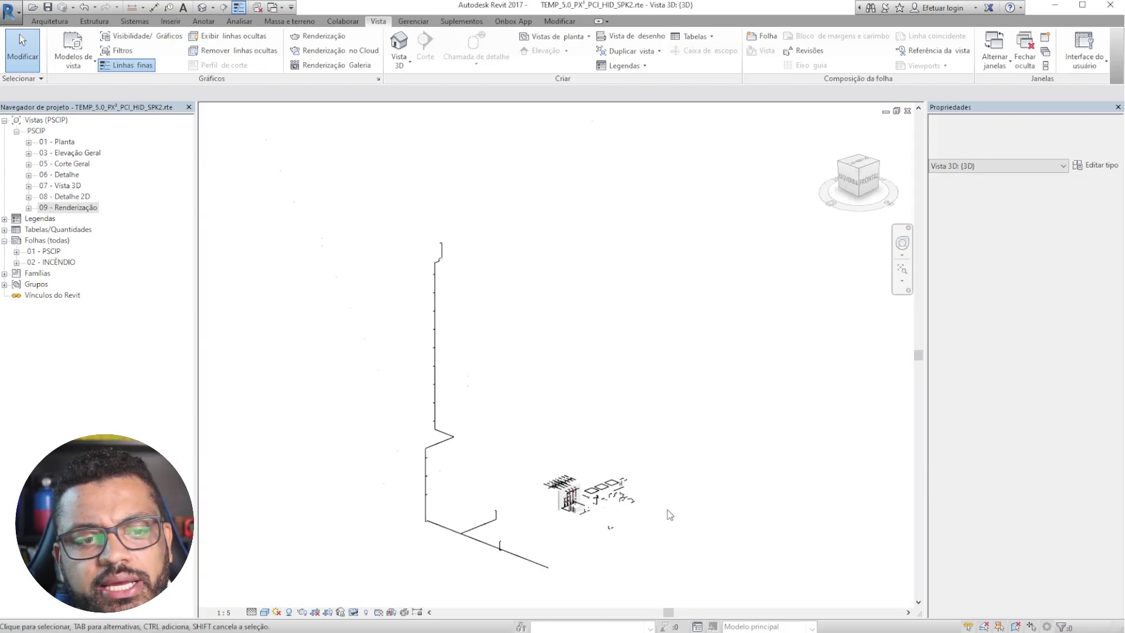
{"action": "scroll", "coordinate": [551, 539], "scroll_direction": "up", "scroll_amount": 5}
{"action": "middle_click_drag", "start_coordinate": [554, 340], "coordinate": [460, 564]}
{"action": "scroll", "coordinate": [460, 564], "scroll_direction": "up", "scroll_amount": 3}
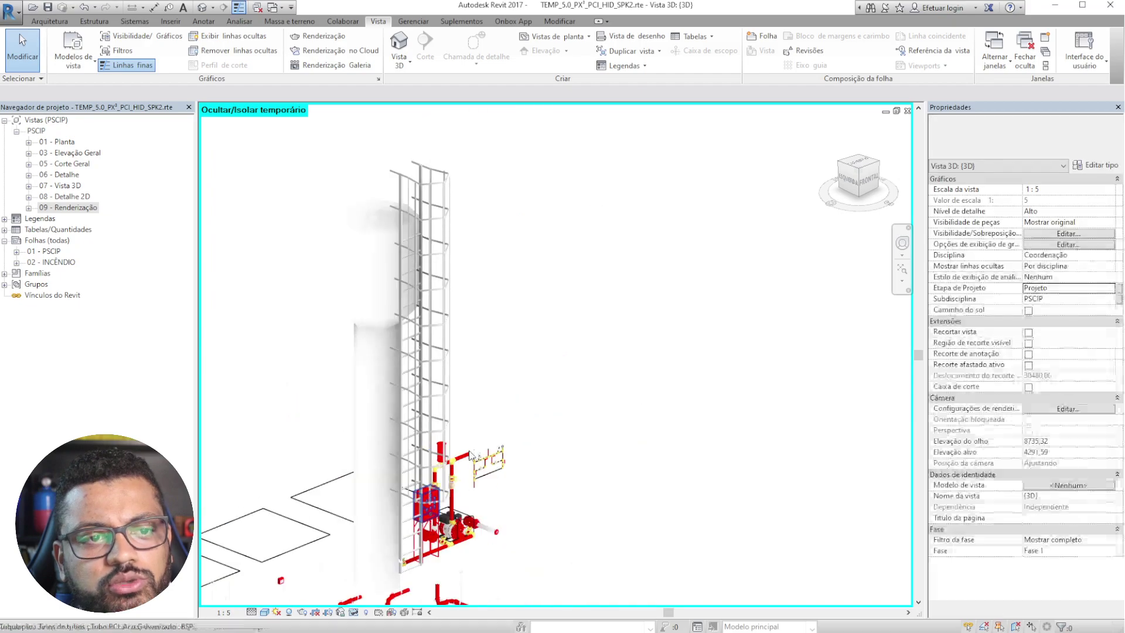
{"action": "scroll", "coordinate": [454, 521], "scroll_direction": "up", "scroll_amount": 4}
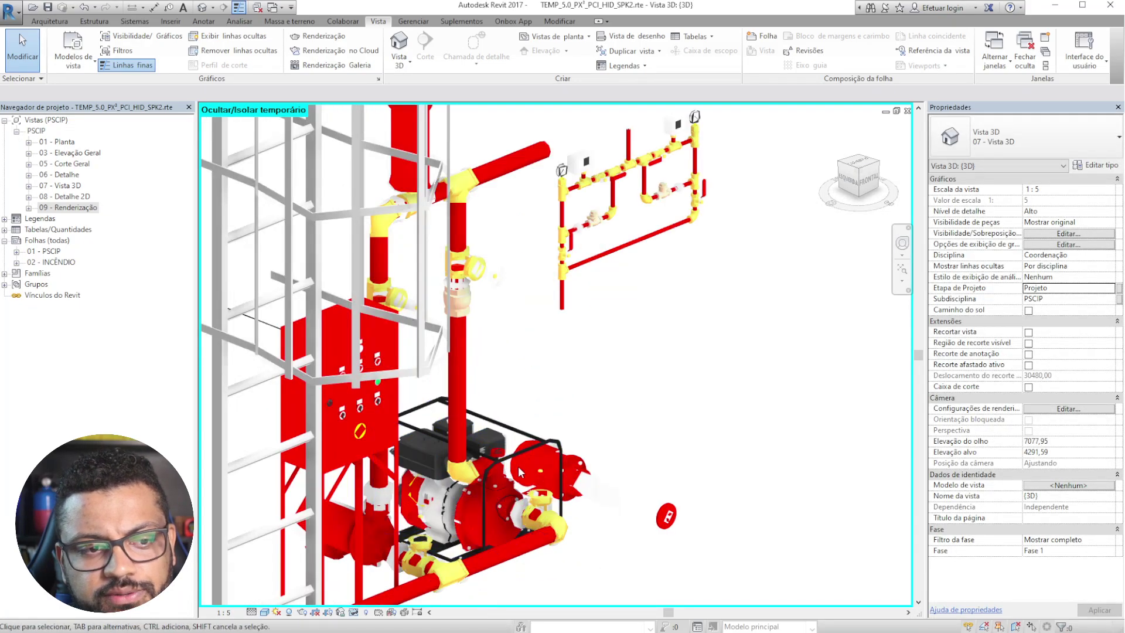
- Examine the diesel motor pump and its connections from the opposite side in the 3D view
{"action": "scroll", "coordinate": [518, 457], "scroll_direction": "down", "scroll_amount": 2}
{"action": "left_click", "coordinate": [517, 457]}
{"action": "mouse_move", "coordinate": [518, 457]}
{"action": "middle_mouse_down", "text": "shift"}
{"action": "mouse_move", "coordinate": [483, 556]}
{"action": "mouse_move", "coordinate": [727, 548]}
{"action": "mouse_move", "coordinate": [726, 417]}
{"action": "middle_mouse_up", "text": "shift"}
{"action": "left_click", "coordinate": [687, 556]}
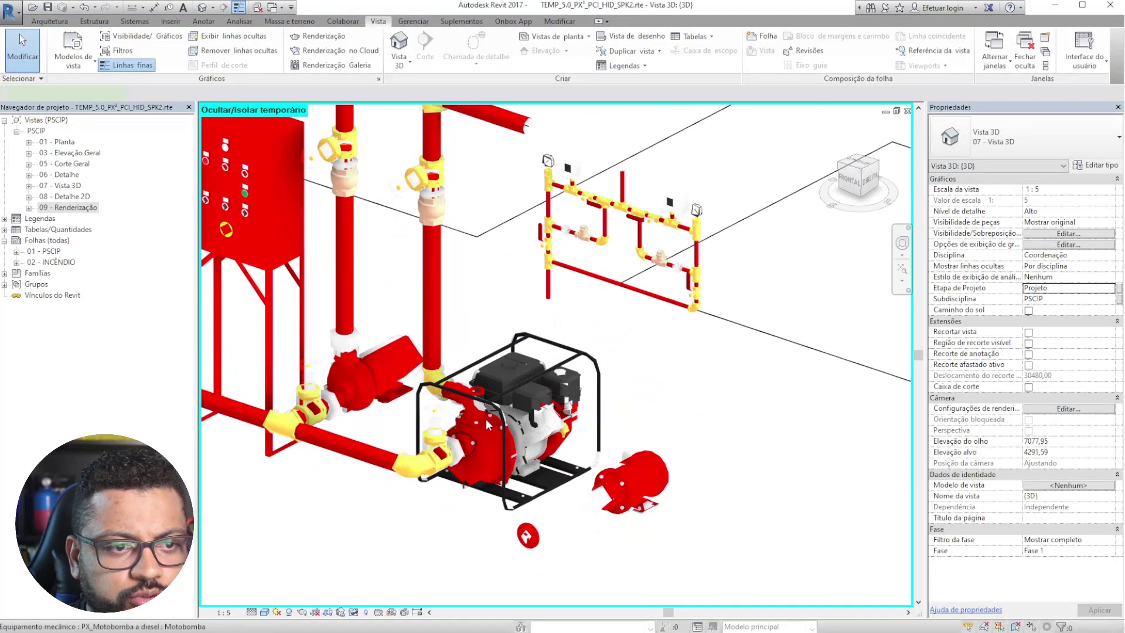
{"action": "scroll", "coordinate": [487, 418], "scroll_direction": "up", "scroll_amount": 5}
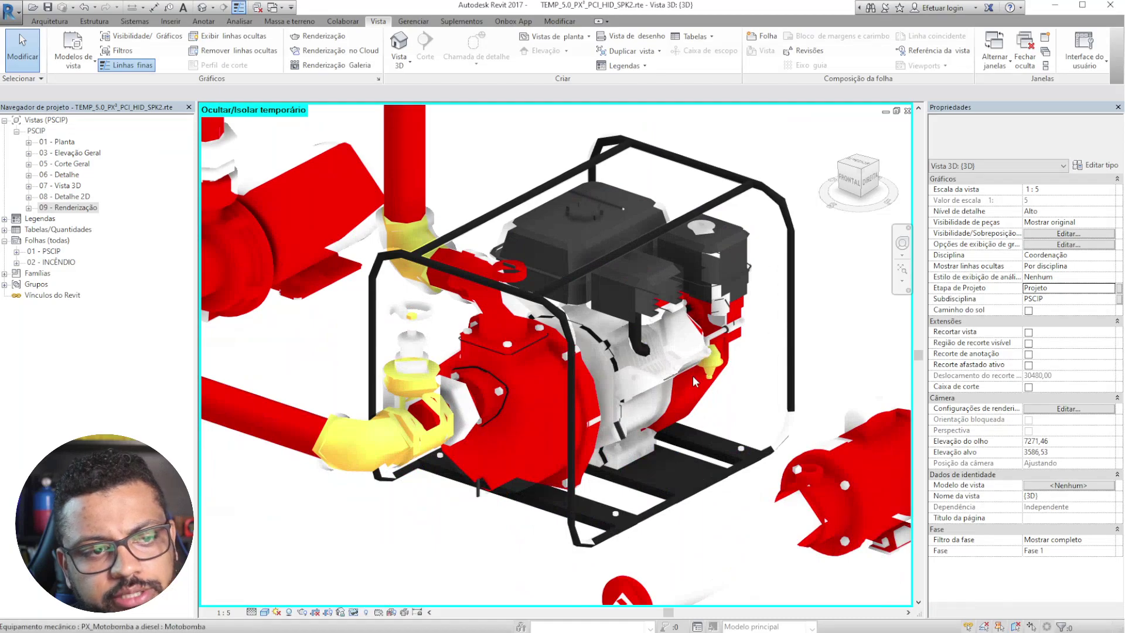
{"action": "scroll", "coordinate": [693, 380], "scroll_direction": "down", "scroll_amount": 2}
{"action": "scroll", "coordinate": [501, 265], "scroll_direction": "down", "scroll_amount": 1}
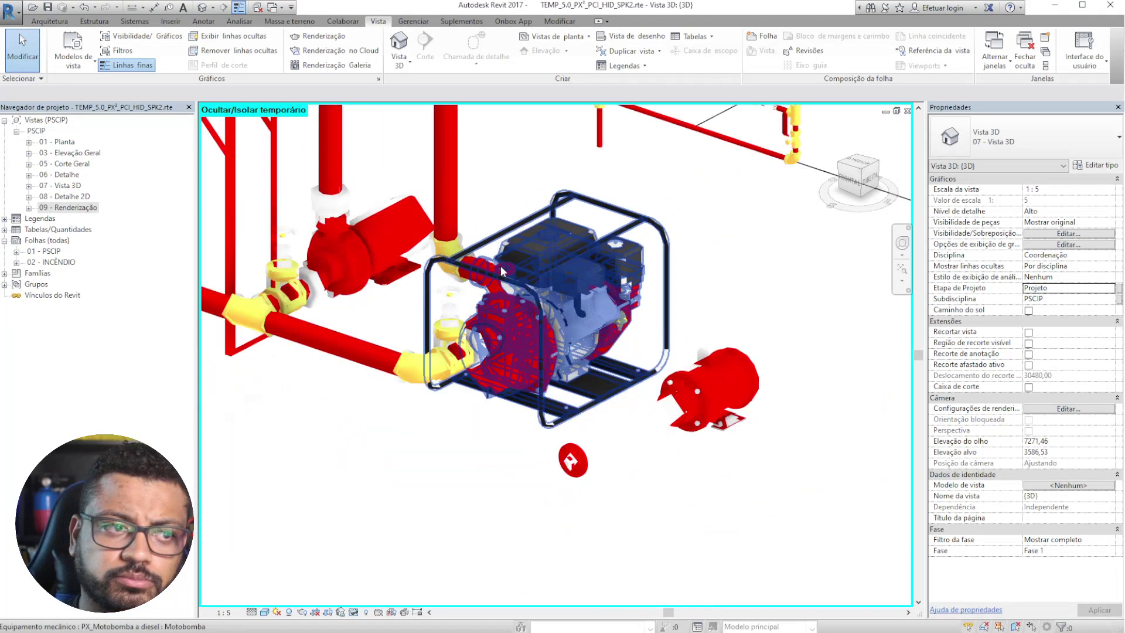
- Examine the separate red pump beside the diesel motor pump and the surrounding pump piping
{"action": "scroll", "coordinate": [753, 340], "scroll_direction": "up", "scroll_amount": 3}
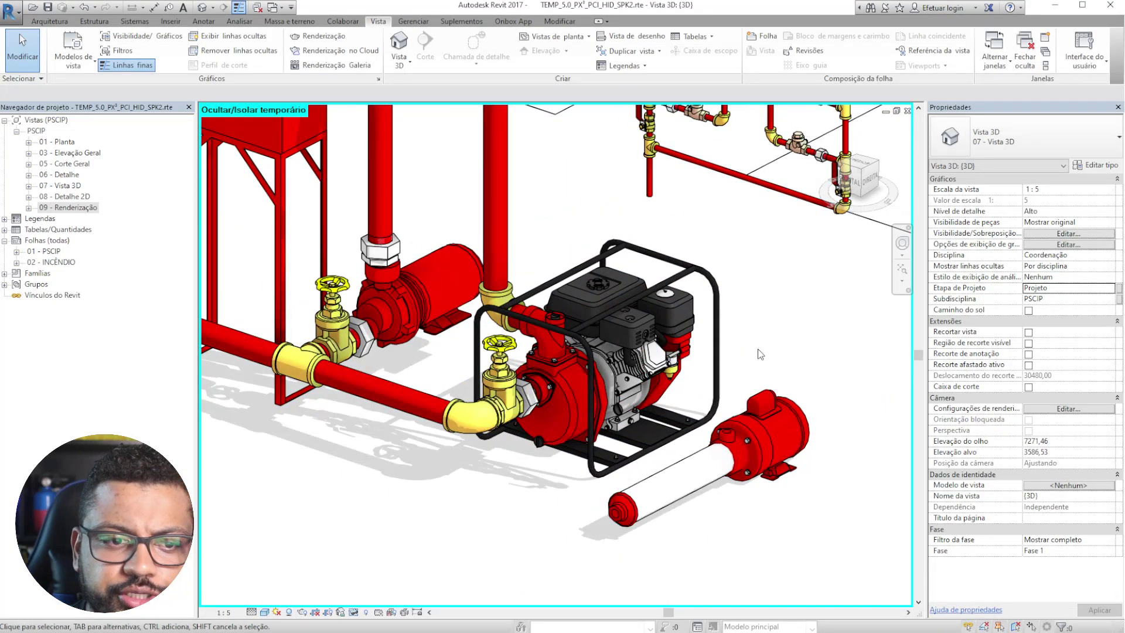
{"action": "scroll", "coordinate": [793, 399], "scroll_direction": "up", "scroll_amount": 3}
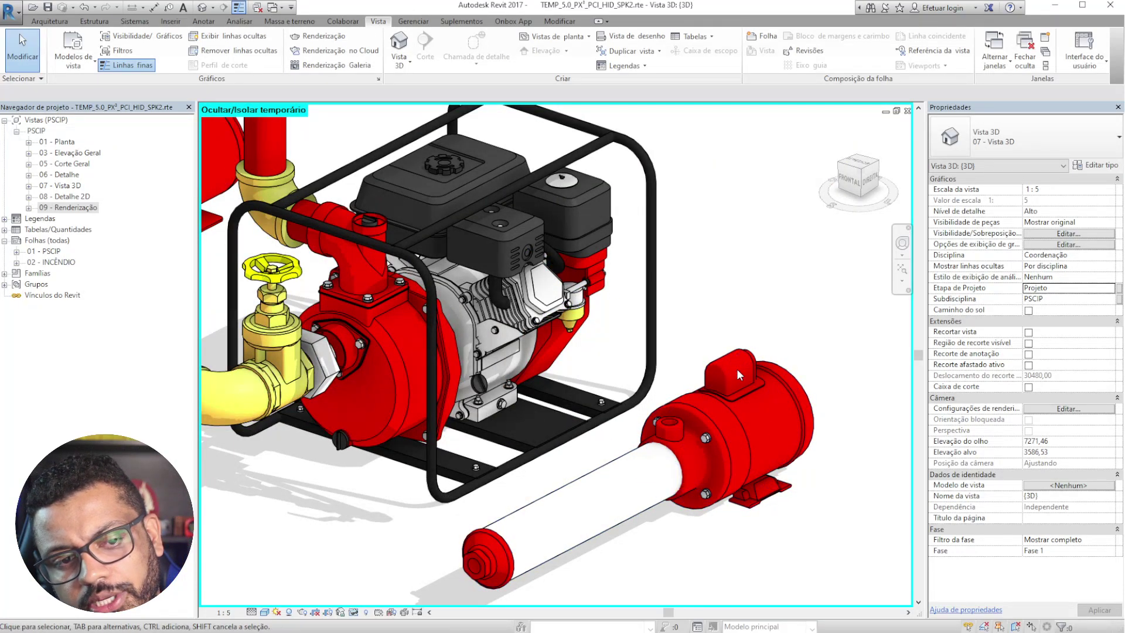
{"action": "scroll", "coordinate": [718, 451], "scroll_direction": "down", "scroll_amount": 3}
{"action": "scroll", "coordinate": [789, 375], "scroll_direction": "up", "scroll_amount": 2}
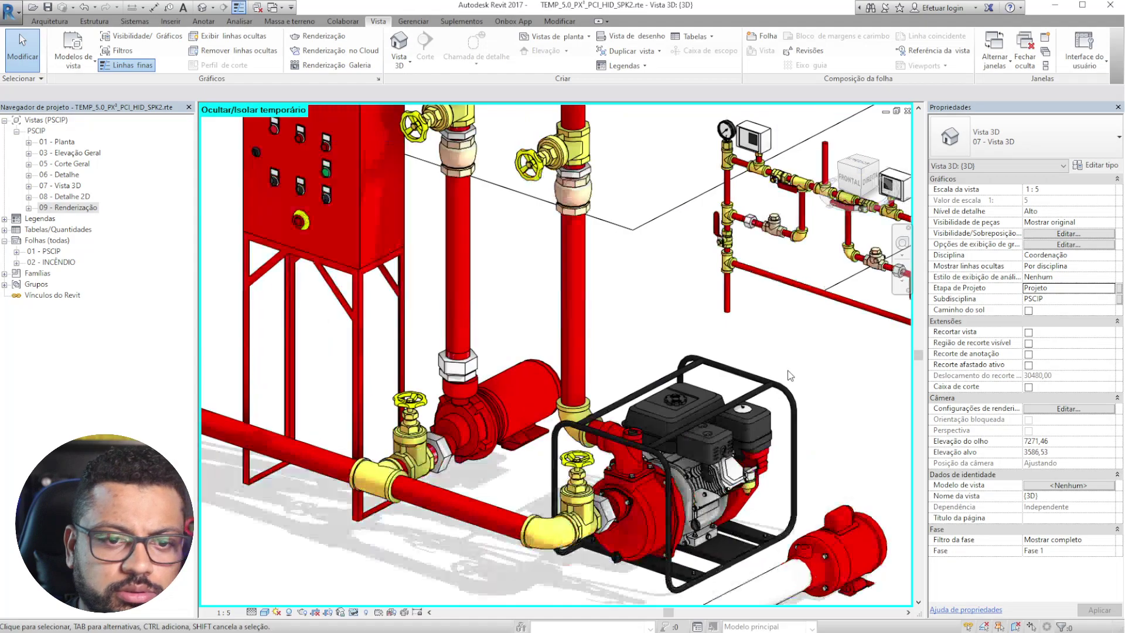
{"action": "scroll", "coordinate": [789, 375], "scroll_direction": "down", "scroll_amount": 1}
{"action": "scroll", "coordinate": [839, 422], "scroll_direction": "down", "scroll_amount": 1}
{"action": "middle_click_drag", "start_coordinate": [841, 425], "coordinate": [861, 560], "text": "shift"}
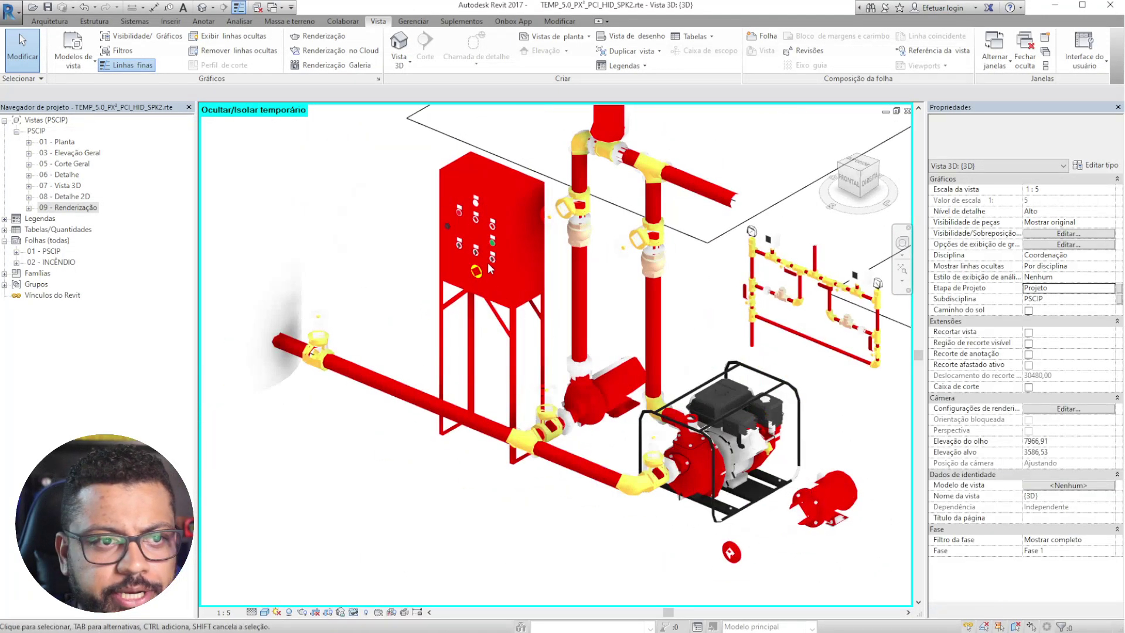
- Inspect the buttons and indicators on the red pump control panel in the 3D view
{"action": "scroll", "coordinate": [490, 269], "scroll_direction": "up", "scroll_amount": 2}
{"action": "scroll", "coordinate": [487, 281], "scroll_direction": "down", "scroll_amount": 1}
{"action": "scroll", "coordinate": [483, 309], "scroll_direction": "up", "scroll_amount": 3}
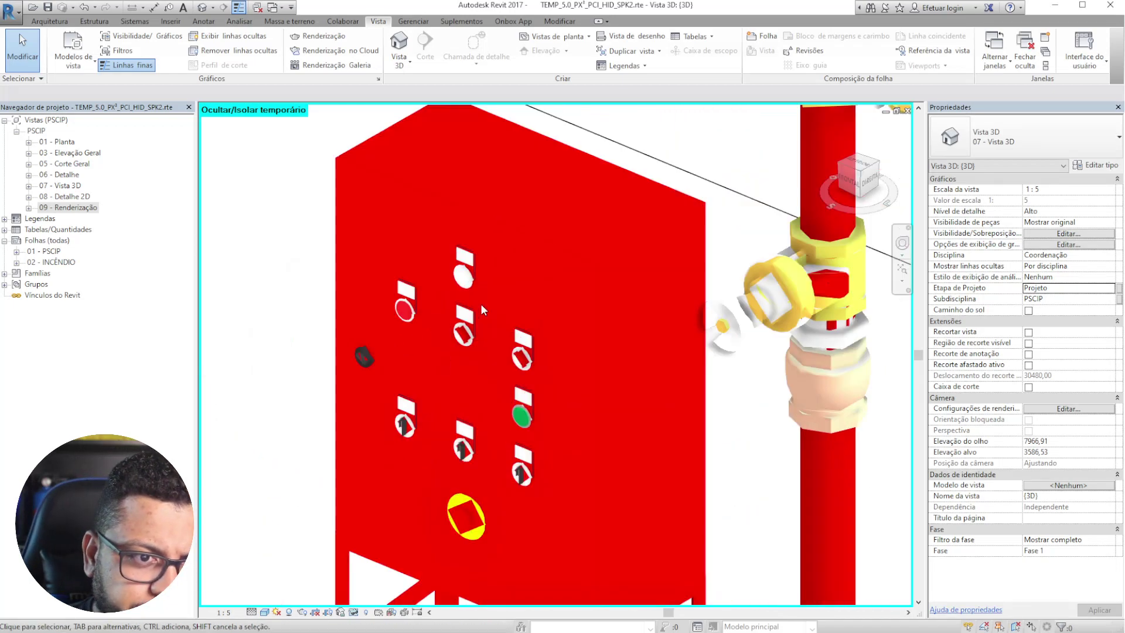
{"action": "scroll", "coordinate": [480, 303], "scroll_direction": "down", "scroll_amount": 4}
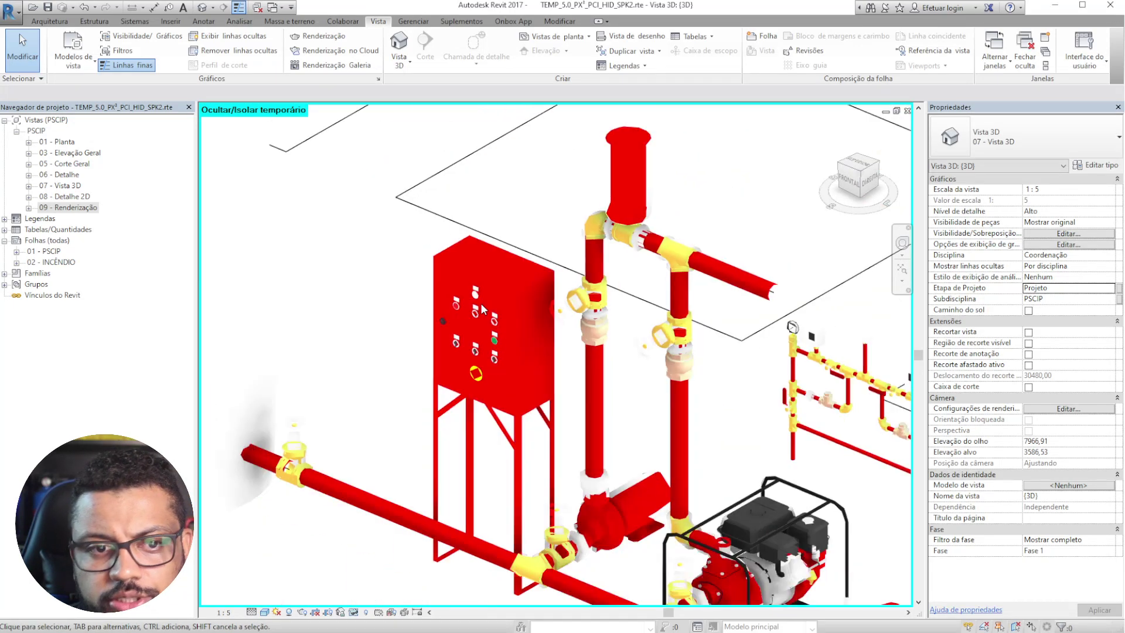
- Inspect the pump automation manifold with its pressure gauges, pressure switches and valves
{"action": "middle_click_drag", "start_coordinate": [607, 388], "coordinate": [504, 363]}
{"action": "scroll", "coordinate": [630, 347], "scroll_direction": "up", "scroll_amount": 5}
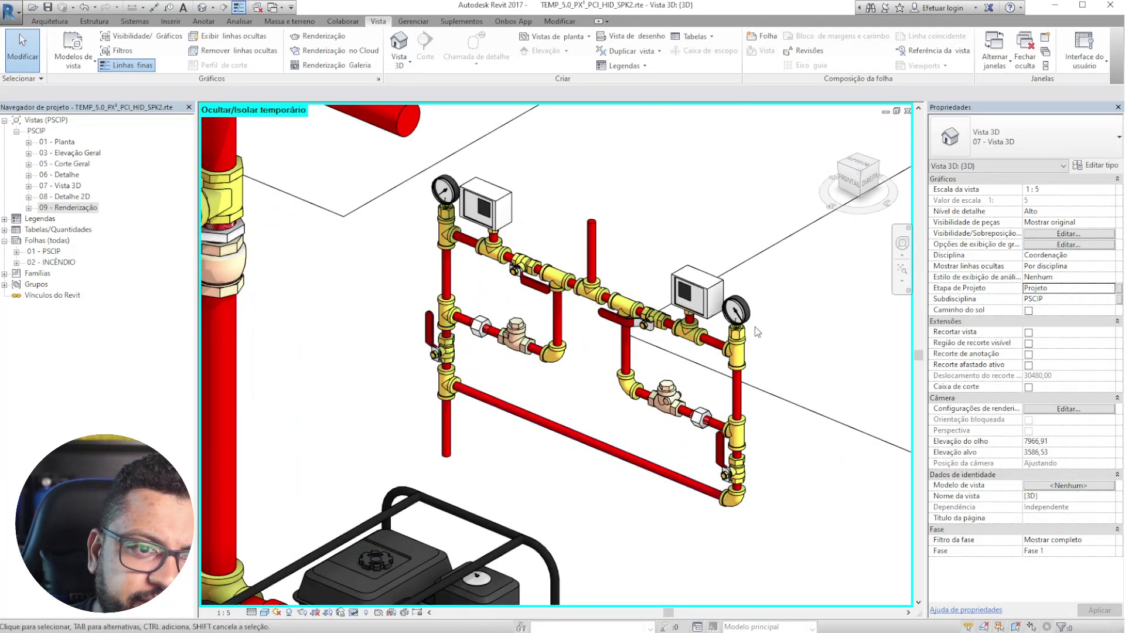
{"action": "scroll", "coordinate": [759, 335], "scroll_direction": "up", "scroll_amount": 2}
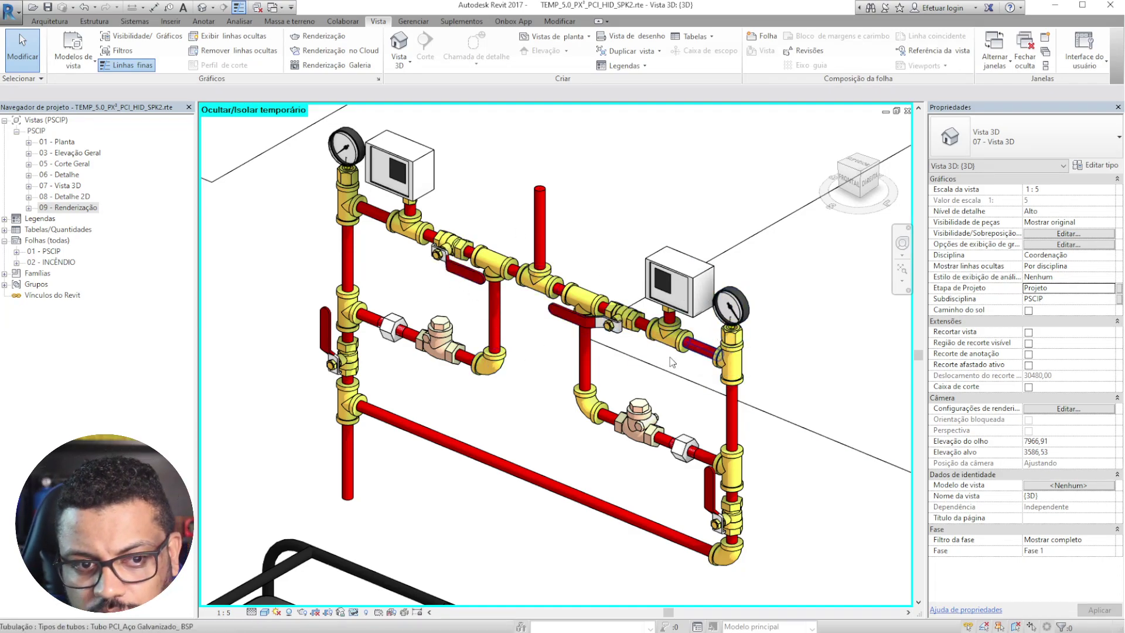
{"action": "scroll", "coordinate": [677, 359], "scroll_direction": "down", "scroll_amount": 3}
- Examine the column water reservoir with its caged ladder and the pipe fitting samples around it
{"action": "middle_click_drag", "start_coordinate": [434, 366], "coordinate": [766, 382]}
{"action": "scroll", "coordinate": [744, 383], "scroll_direction": "down", "scroll_amount": 1}
{"action": "middle_click_drag", "start_coordinate": [557, 414], "coordinate": [630, 565]}
{"action": "scroll", "coordinate": [510, 315], "scroll_direction": "down", "scroll_amount": 1}
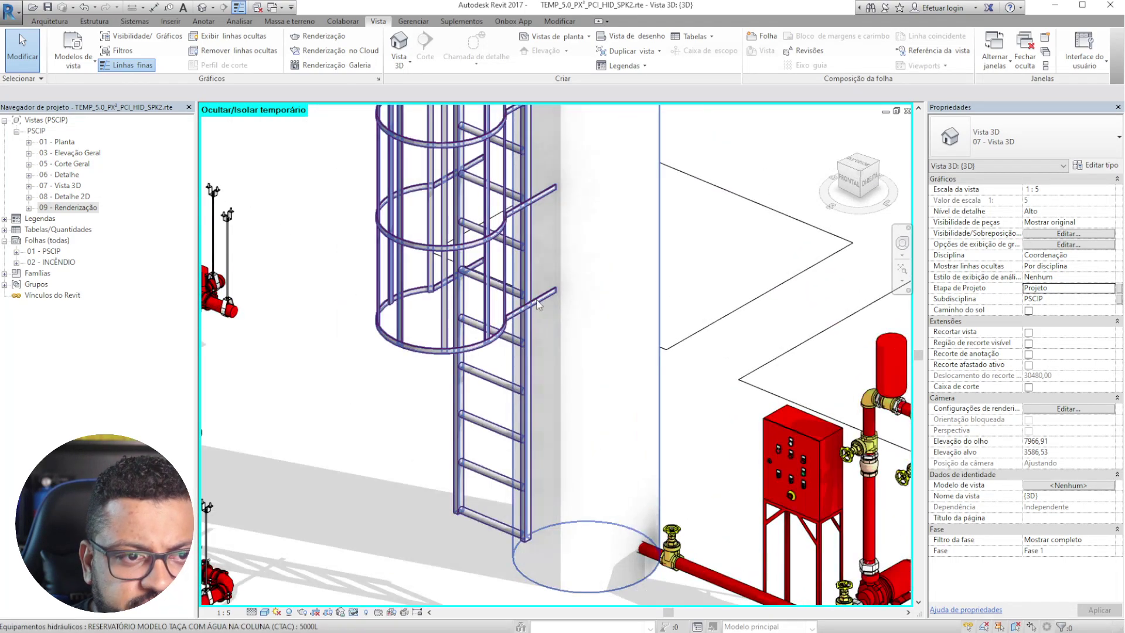
{"action": "scroll", "coordinate": [510, 315], "scroll_direction": "down", "scroll_amount": 2}
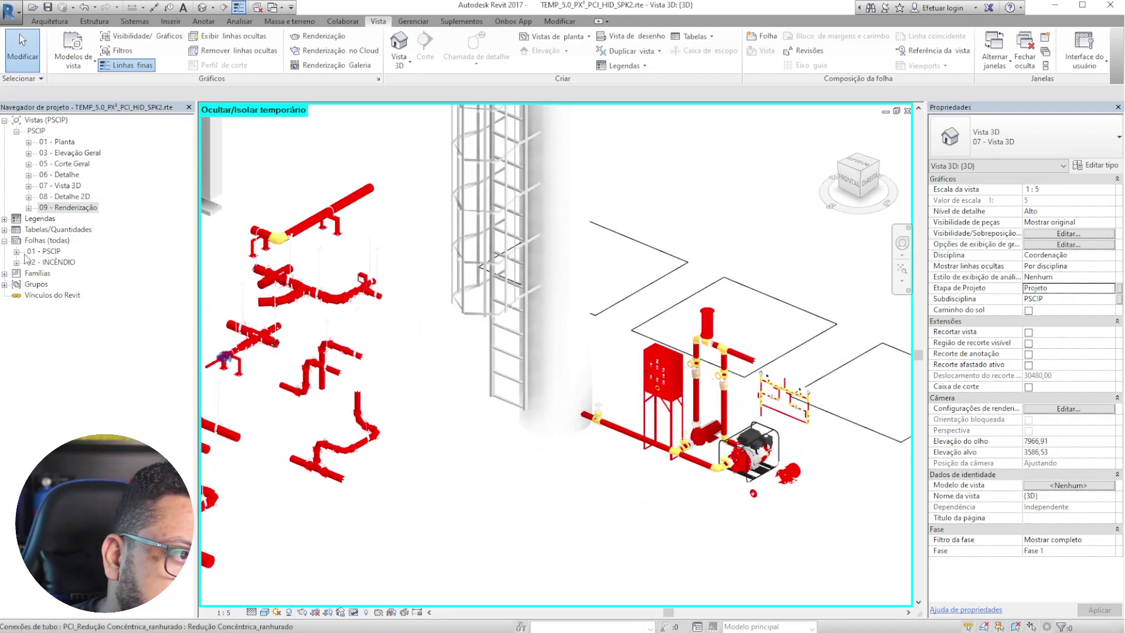
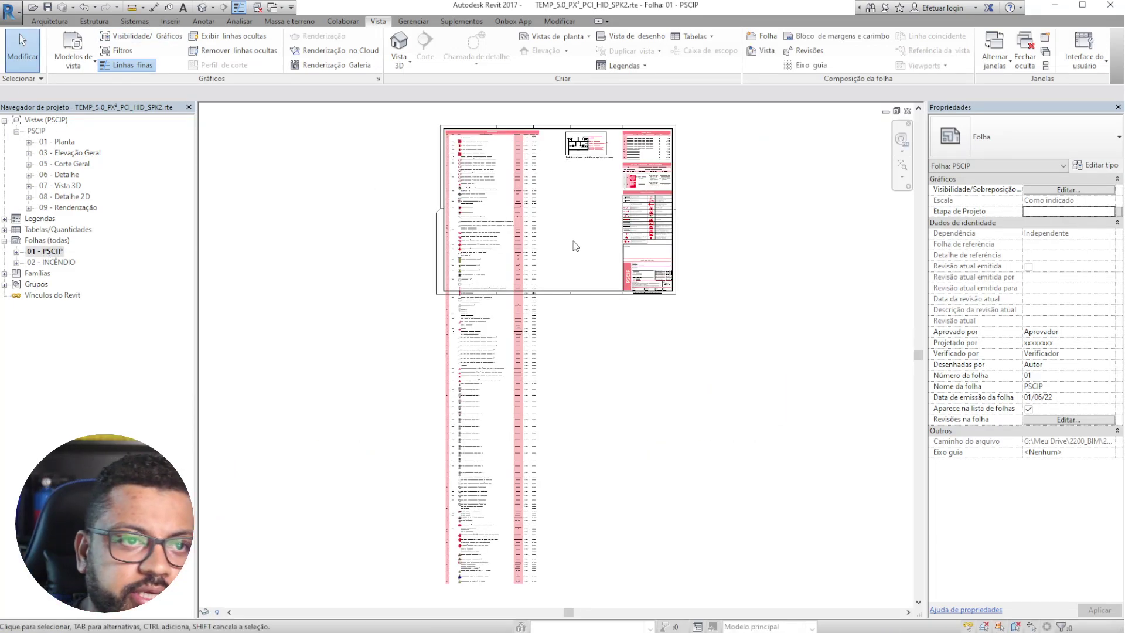
- Examine the emergency signage symbology table and the legend on sheet 01 - PSCIP
{"action": "scroll", "coordinate": [543, 154], "scroll_direction": "up", "scroll_amount": 4}
{"action": "middle_click_drag", "start_coordinate": [601, 239], "coordinate": [653, 376]}
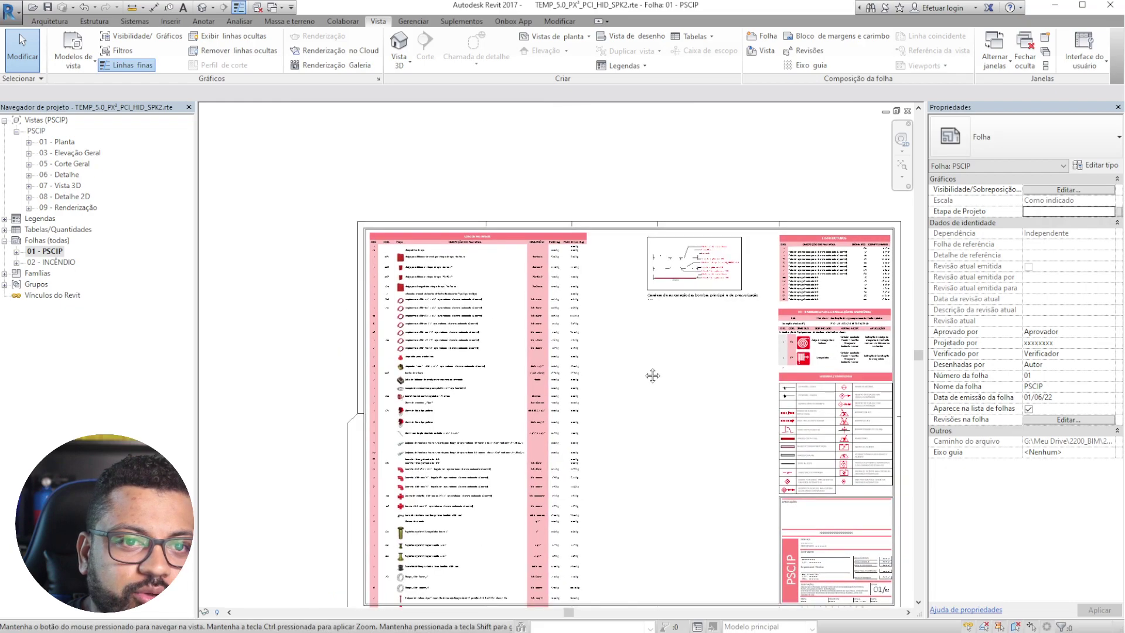
{"action": "middle_click_drag", "start_coordinate": [836, 412], "coordinate": [693, 443]}
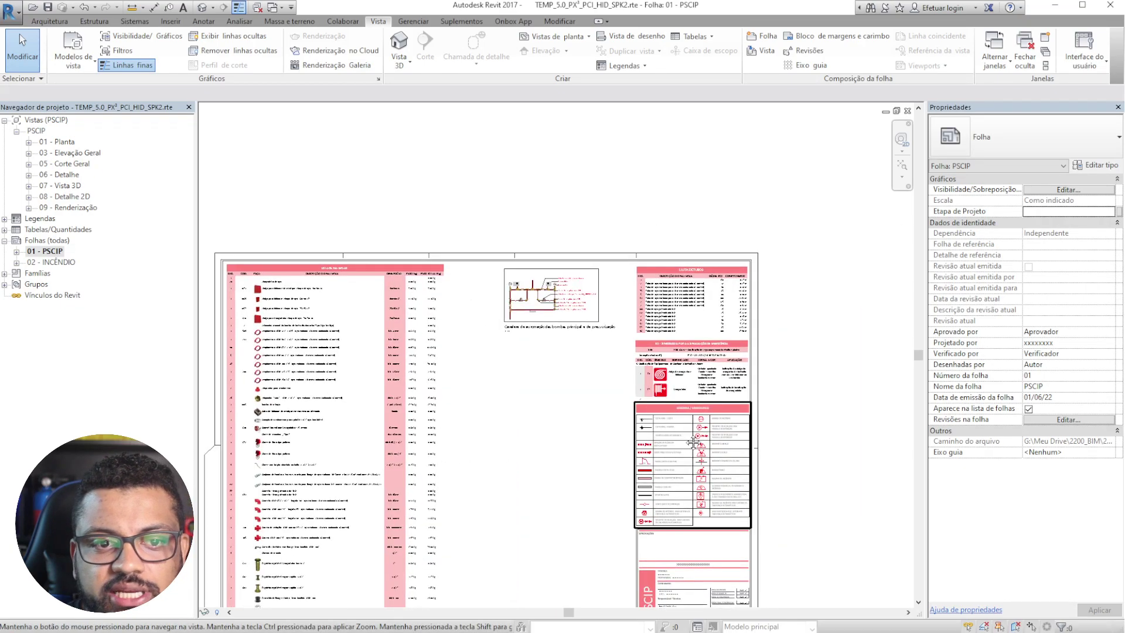
{"action": "scroll", "coordinate": [697, 378], "scroll_direction": "up", "scroll_amount": 7}
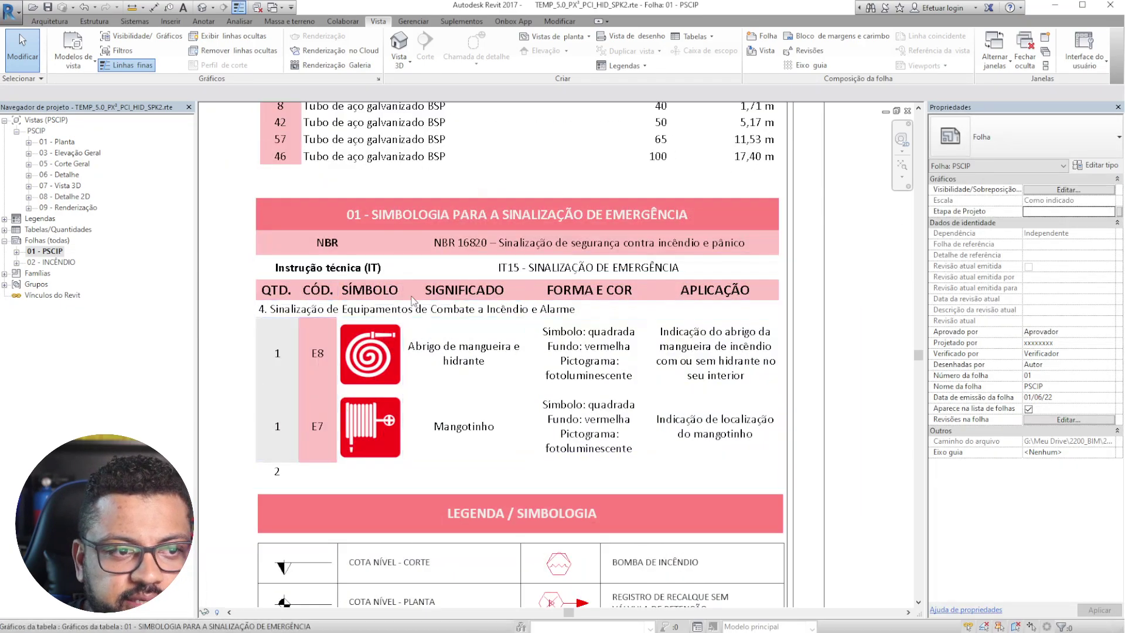
{"action": "middle_click_drag", "start_coordinate": [375, 363], "coordinate": [663, 446]}
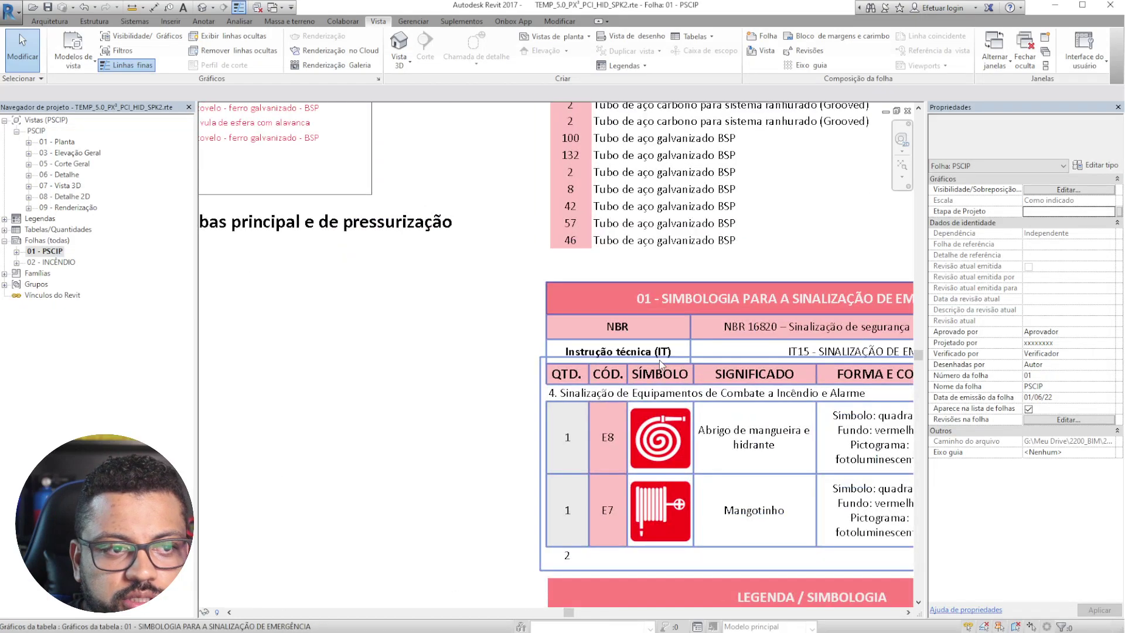
{"action": "scroll", "coordinate": [680, 328], "scroll_direction": "down", "scroll_amount": 1}
{"action": "scroll", "coordinate": [679, 328], "scroll_direction": "down", "scroll_amount": 3}
- Review the LISTA DE MATERIAIS schedule on the PSCIP sheet, from the quantity and part columns through the weight columns
{"action": "middle_click_drag", "start_coordinate": [469, 395], "coordinate": [890, 528]}
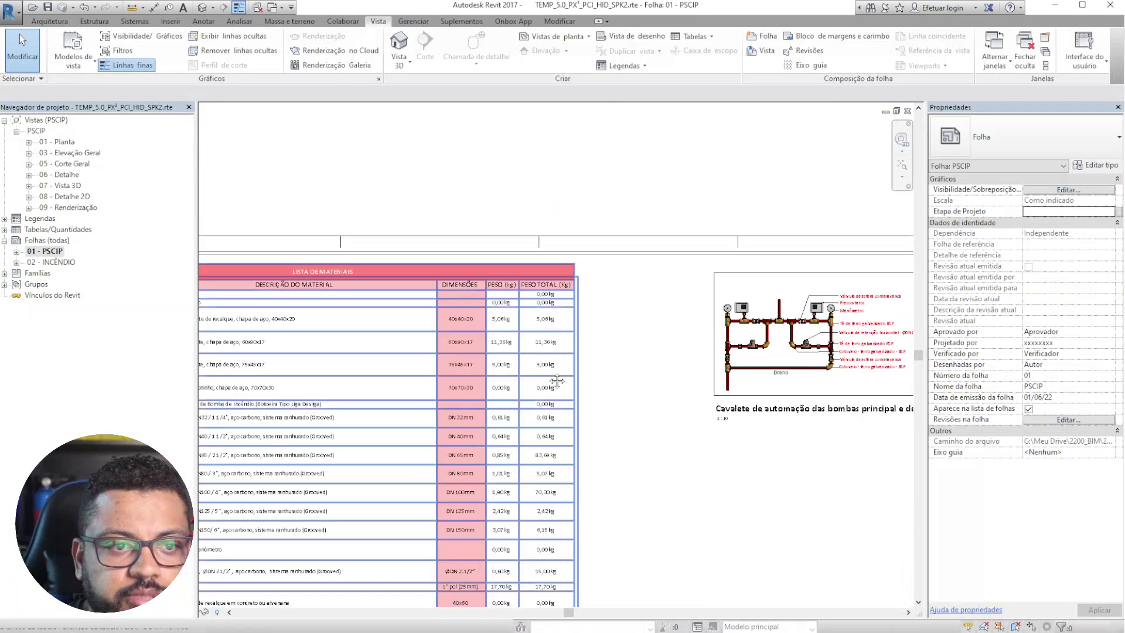
{"action": "middle_click_drag", "start_coordinate": [536, 377], "coordinate": [769, 391]}
{"action": "scroll", "coordinate": [488, 275], "scroll_direction": "up", "scroll_amount": 3}
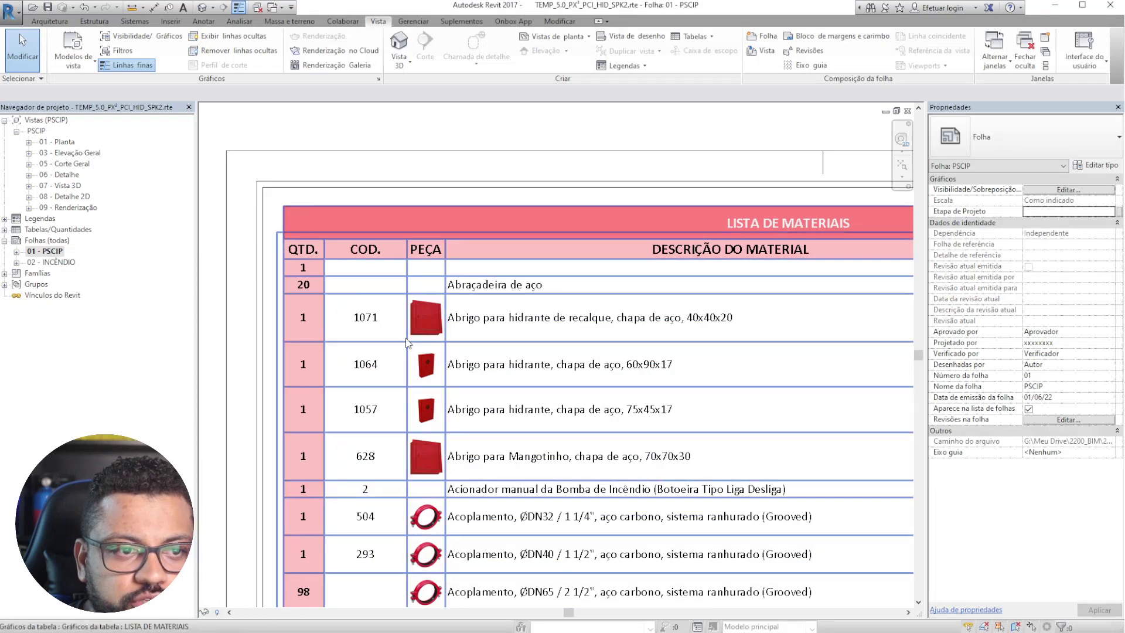
{"action": "scroll", "coordinate": [323, 318], "scroll_direction": "up", "scroll_amount": 2}
{"action": "middle_click_drag", "start_coordinate": [847, 323], "coordinate": [586, 312]}
{"action": "scroll", "coordinate": [510, 274], "scroll_direction": "down", "scroll_amount": 1}
{"action": "middle_click_drag", "start_coordinate": [750, 340], "coordinate": [392, 322]}
{"action": "middle_click_drag", "start_coordinate": [725, 280], "coordinate": [581, 287]}
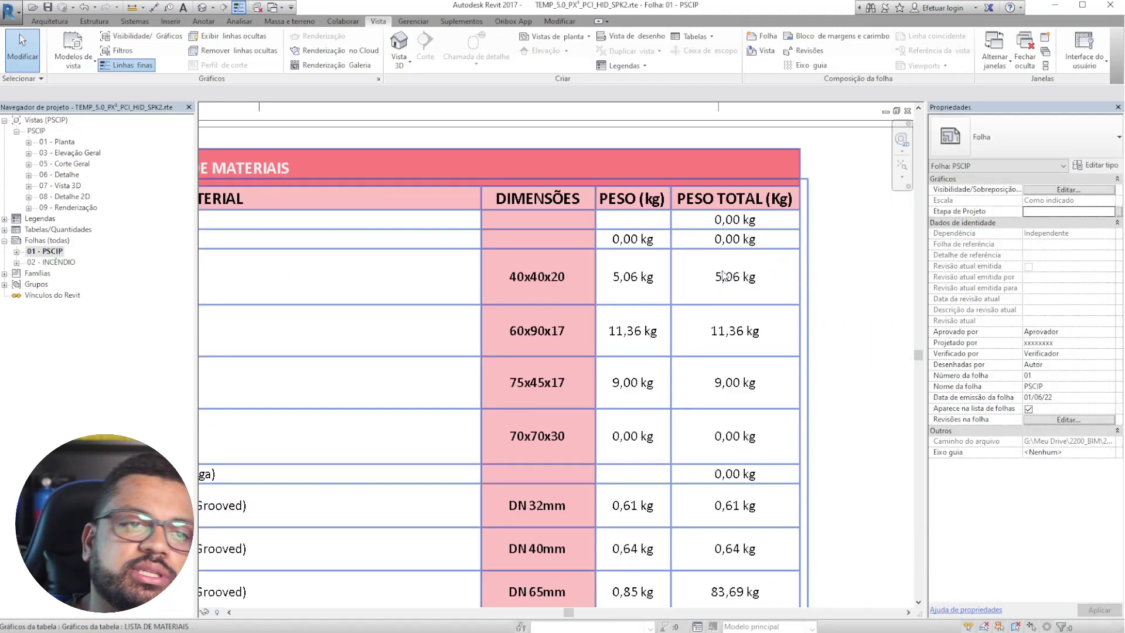
- Examine the grooved coupling rows of the LISTA DE MATERIAIS schedule, from codes, images and descriptions to dimensions and unit weights
{"action": "scroll", "coordinate": [556, 278], "scroll_direction": "down", "scroll_amount": 3}
{"action": "scroll", "coordinate": [441, 332], "scroll_direction": "up", "scroll_amount": 2}
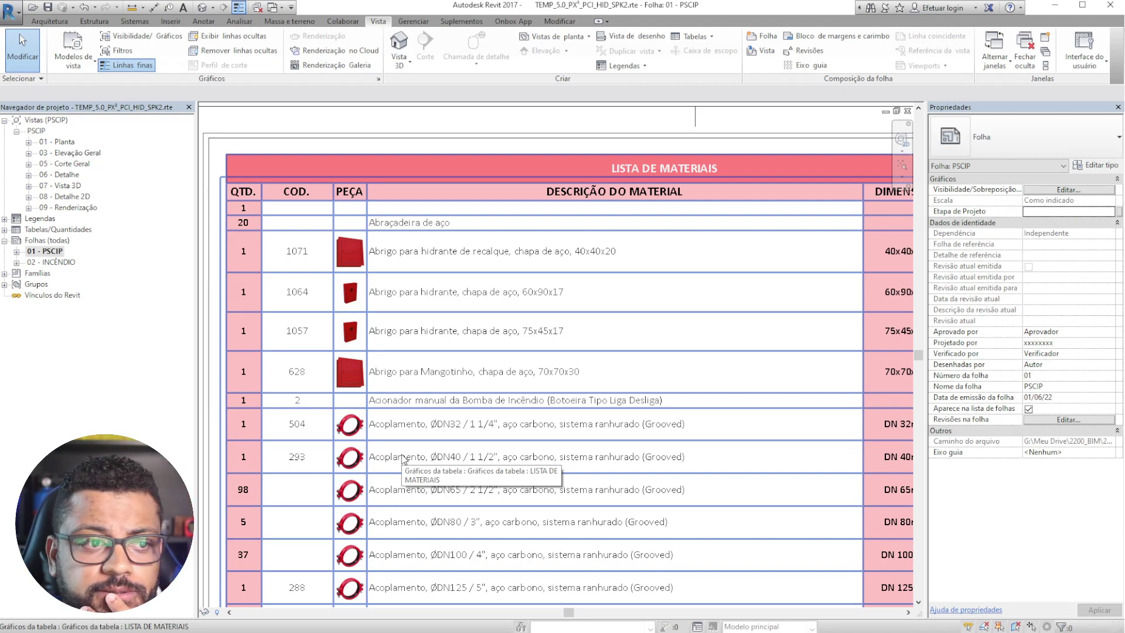
{"action": "middle_click_drag", "start_coordinate": [403, 460], "coordinate": [250, 365]}
{"action": "middle_click_drag", "start_coordinate": [398, 377], "coordinate": [533, 358]}
{"action": "scroll", "coordinate": [382, 292], "scroll_direction": "up", "scroll_amount": 2}
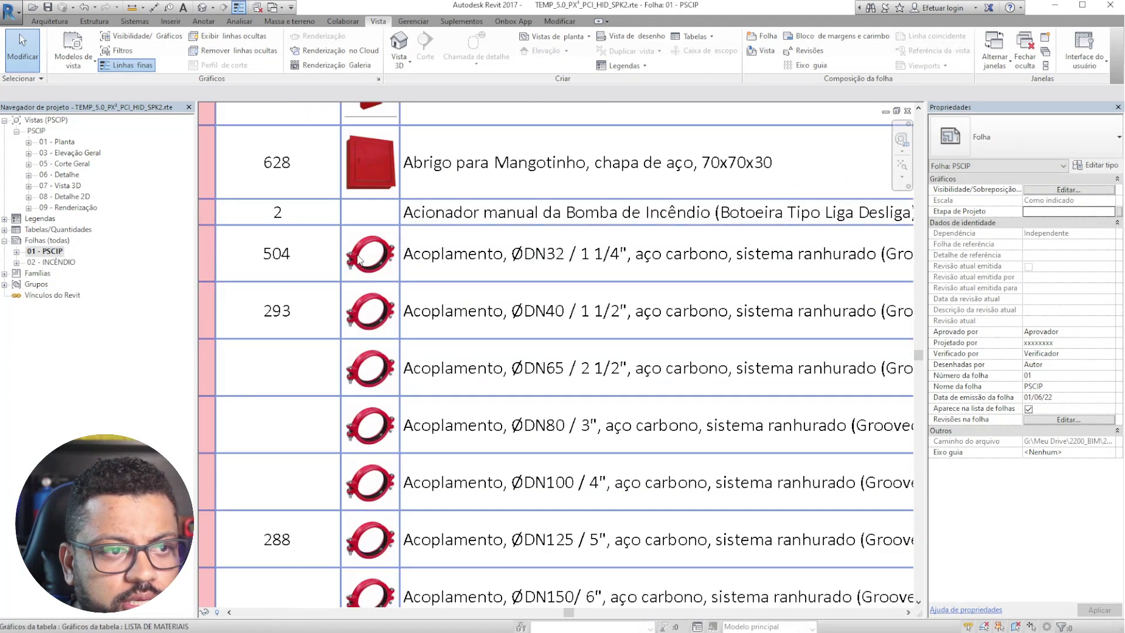
{"action": "scroll", "coordinate": [358, 259], "scroll_direction": "down", "scroll_amount": 1}
{"action": "middle_click_drag", "start_coordinate": [616, 288], "coordinate": [479, 308]}
{"action": "middle_click_drag", "start_coordinate": [710, 293], "coordinate": [419, 339]}
{"action": "middle_click_drag", "start_coordinate": [713, 331], "coordinate": [497, 335]}
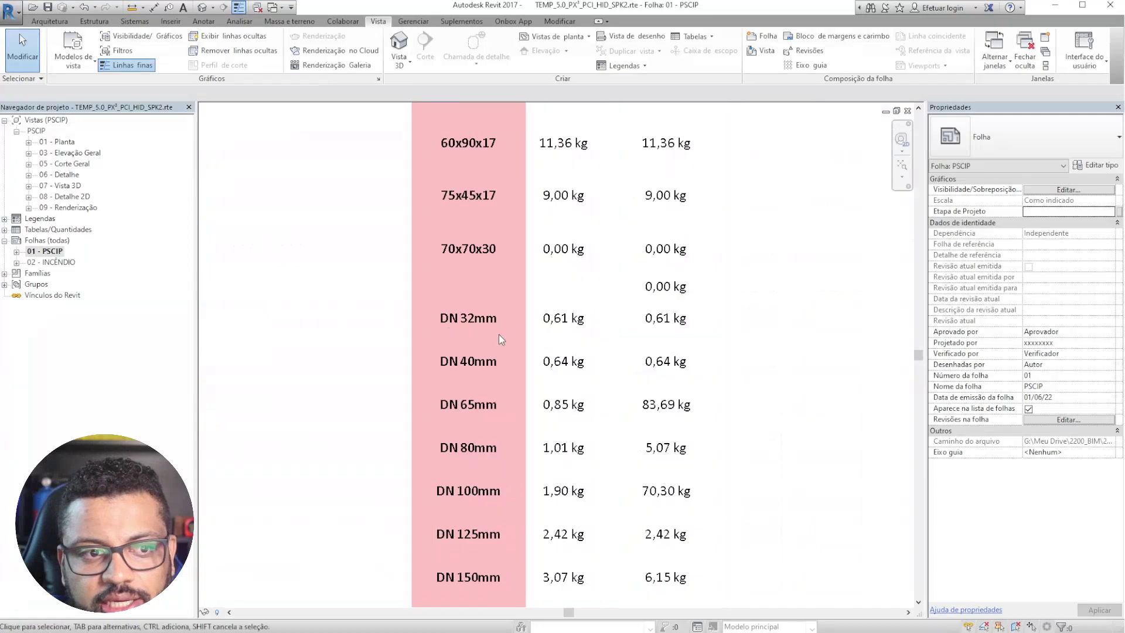
{"action": "scroll", "coordinate": [564, 328], "scroll_direction": "up", "scroll_amount": 3}
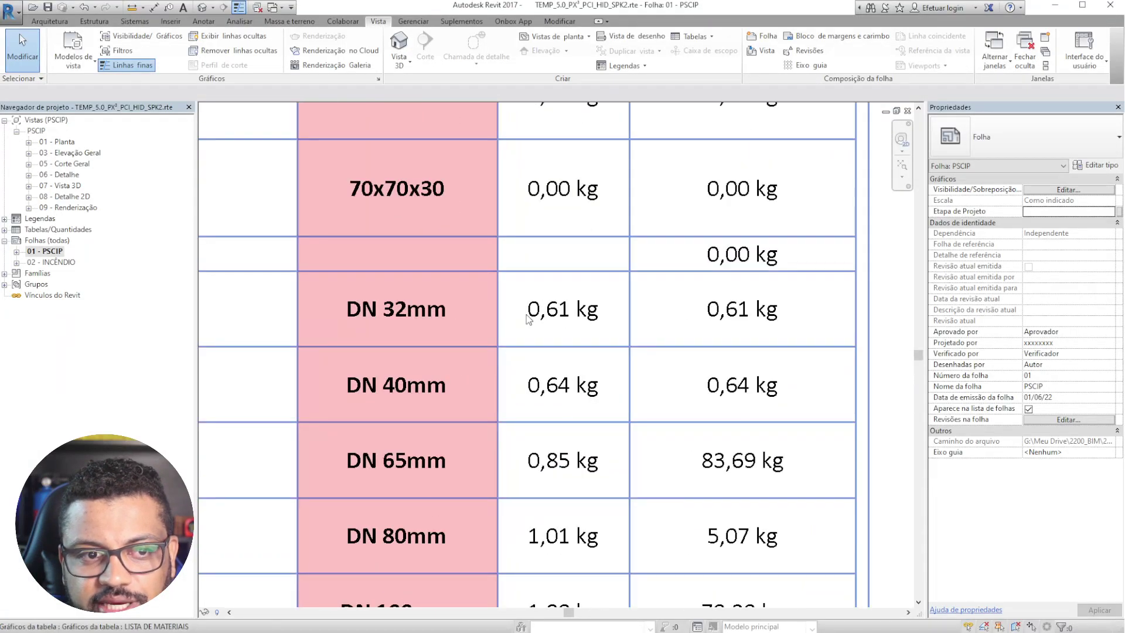
{"action": "scroll", "coordinate": [534, 310], "scroll_direction": "up", "scroll_amount": 3}
- Compare the quantity of the DN32 grooved coupling with its total weight in the LISTA DE MATERIAIS schedule
{"action": "middle_click_drag", "start_coordinate": [630, 339], "coordinate": [1004, 335]}
{"action": "scroll", "coordinate": [603, 350], "scroll_direction": "down", "scroll_amount": 5}
{"action": "middle_click_drag", "start_coordinate": [601, 359], "coordinate": [1029, 341]}
{"action": "middle_click_drag", "start_coordinate": [355, 350], "coordinate": [739, 353]}
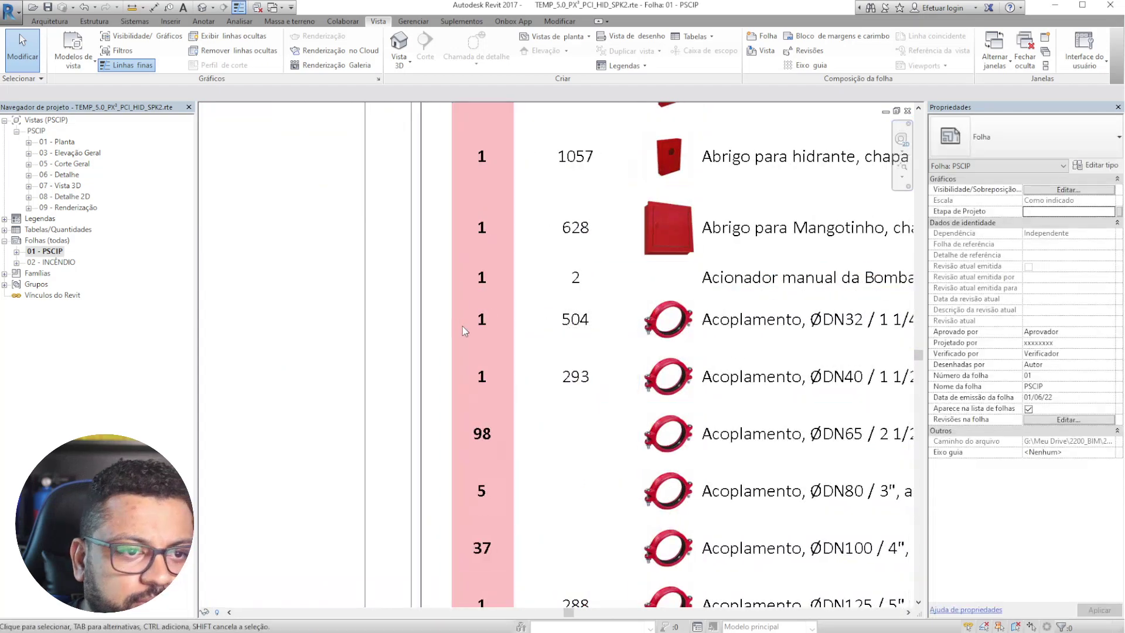
{"action": "scroll", "coordinate": [464, 325], "scroll_direction": "down", "scroll_amount": 2}
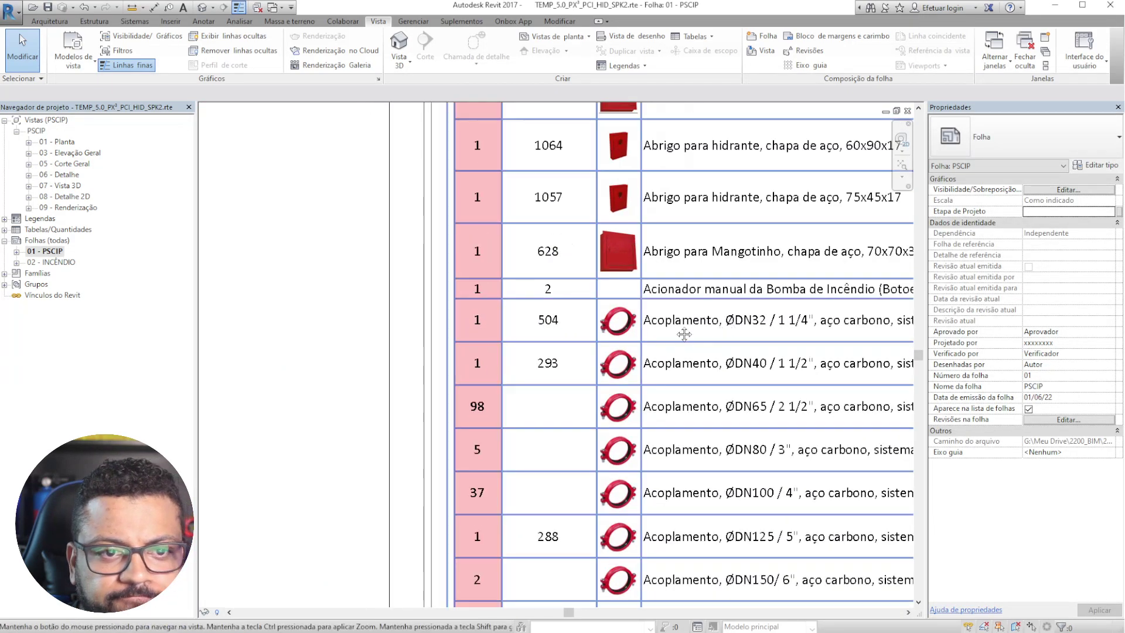
{"action": "scroll", "coordinate": [694, 334], "scroll_direction": "down", "scroll_amount": 5}
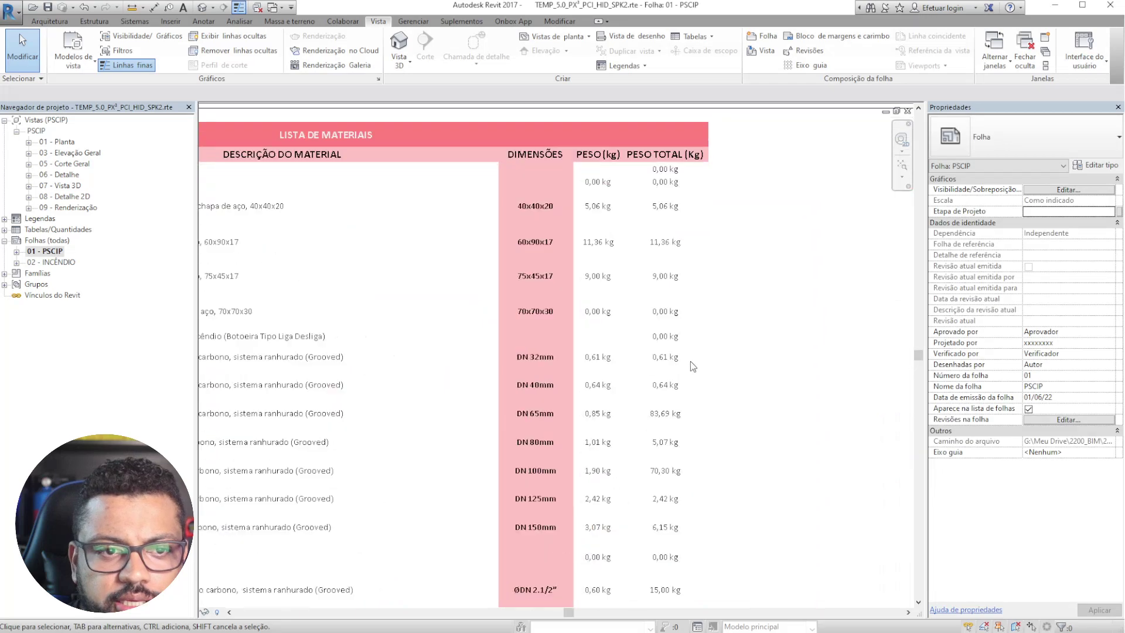
{"action": "scroll", "coordinate": [603, 382], "scroll_direction": "down", "scroll_amount": 4}
{"action": "scroll", "coordinate": [426, 364], "scroll_direction": "up", "scroll_amount": 8}
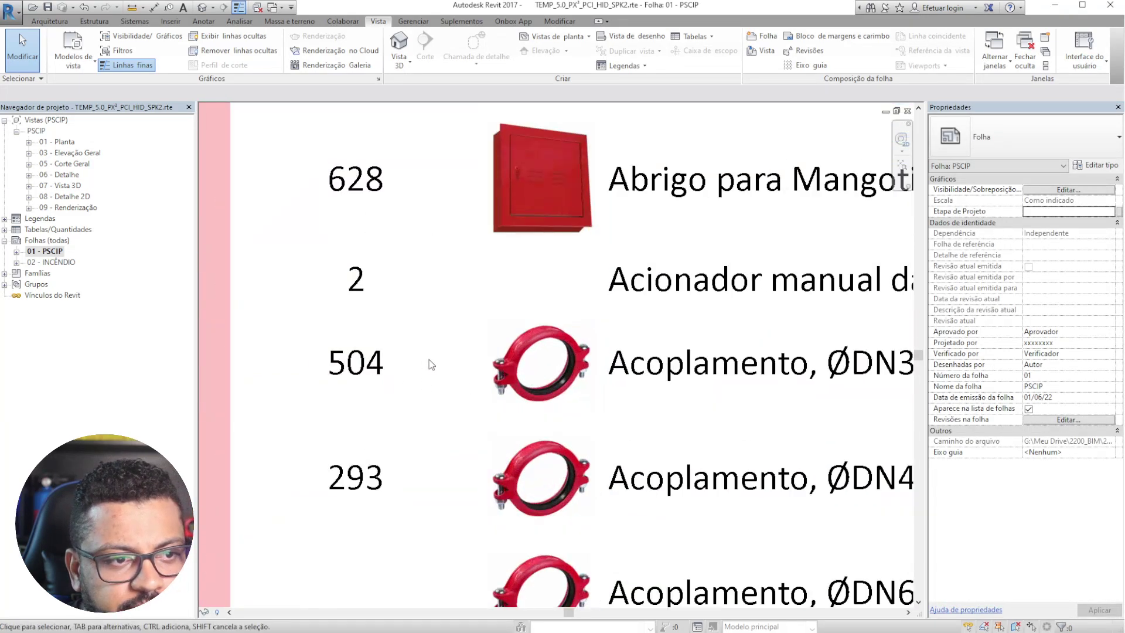
{"action": "scroll", "coordinate": [426, 364], "scroll_direction": "down", "scroll_amount": 2}
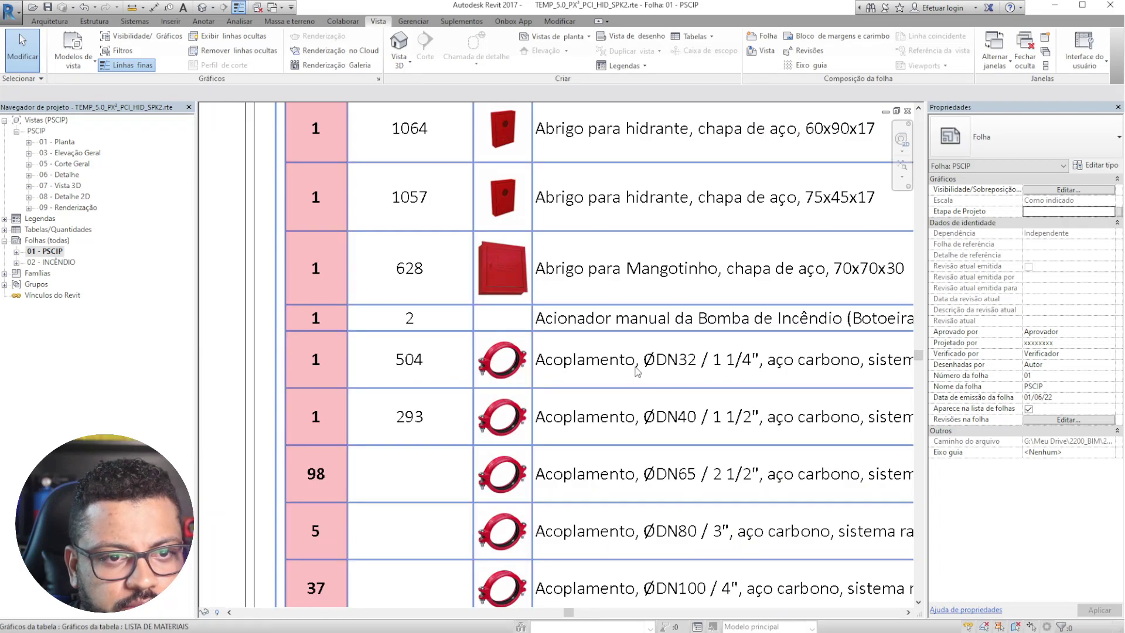
- Open the Pavimento 0 floor plan from the PSCIP plan views
{"action": "double_click", "coordinate": [48, 143]}
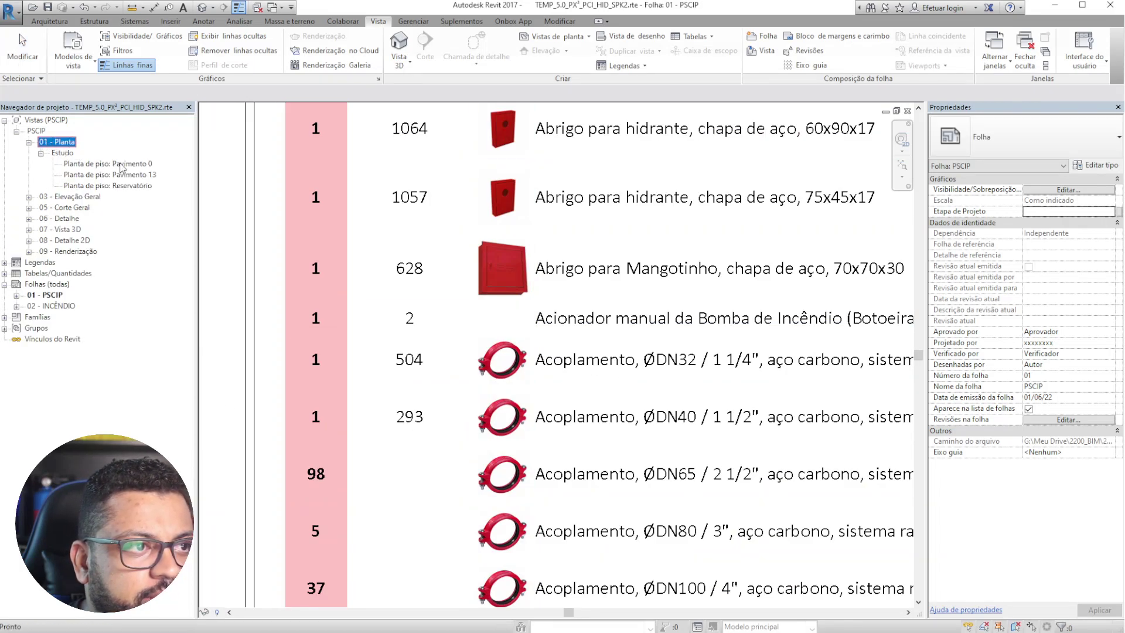
{"action": "left_click", "coordinate": [118, 164]}
{"action": "double_click", "coordinate": [136, 166]}
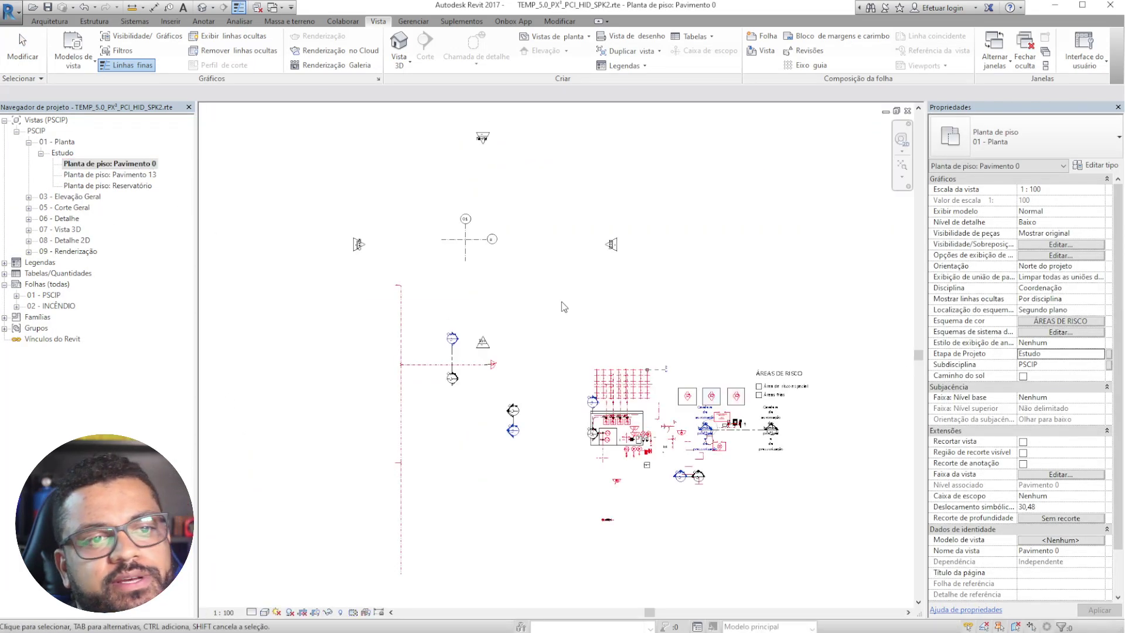
- Draw an L-shaped run of Aço Carbono_ Ranhurado pipe with a 32 mm diameter in an empty area of the plan
{"action": "left_click", "coordinate": [134, 21]}
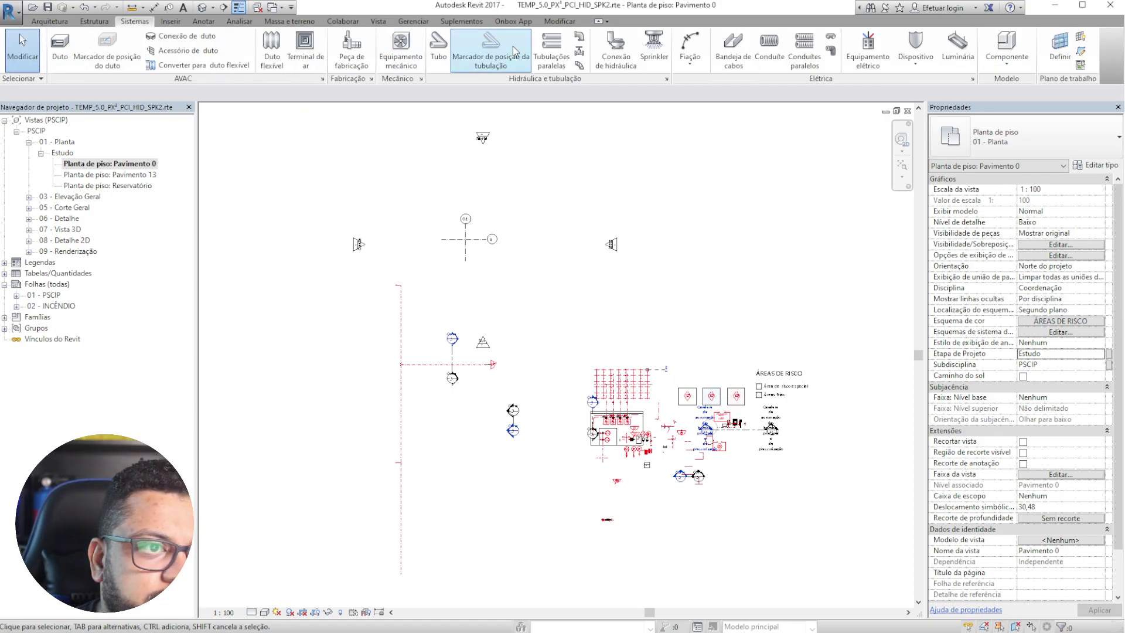
{"action": "left_click", "coordinate": [438, 44]}
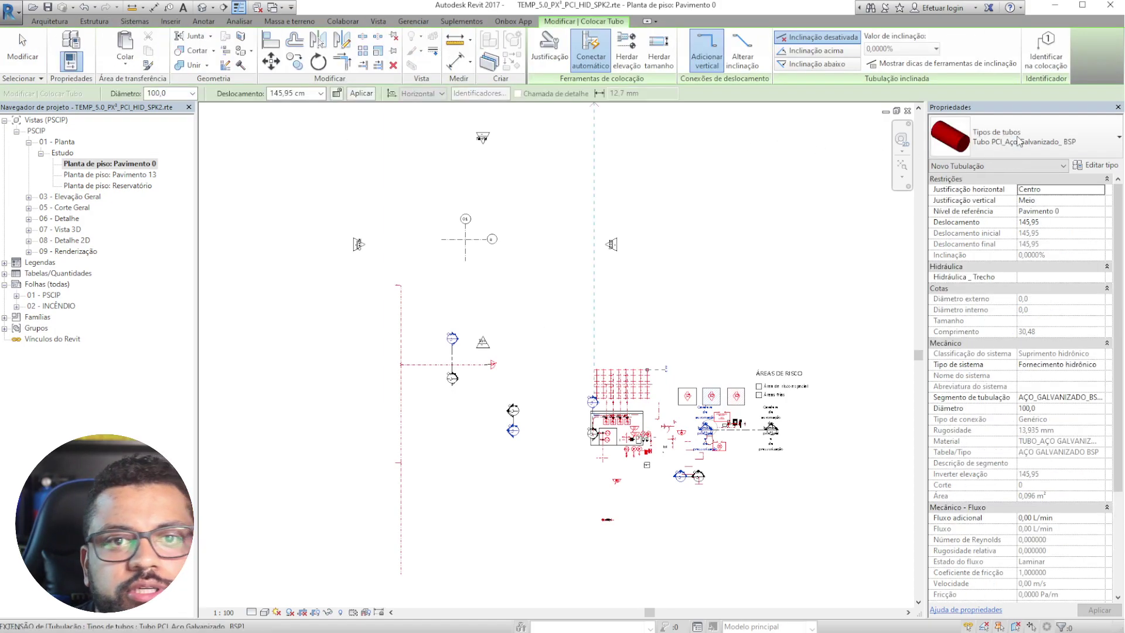
{"action": "left_click", "coordinate": [1018, 140]}
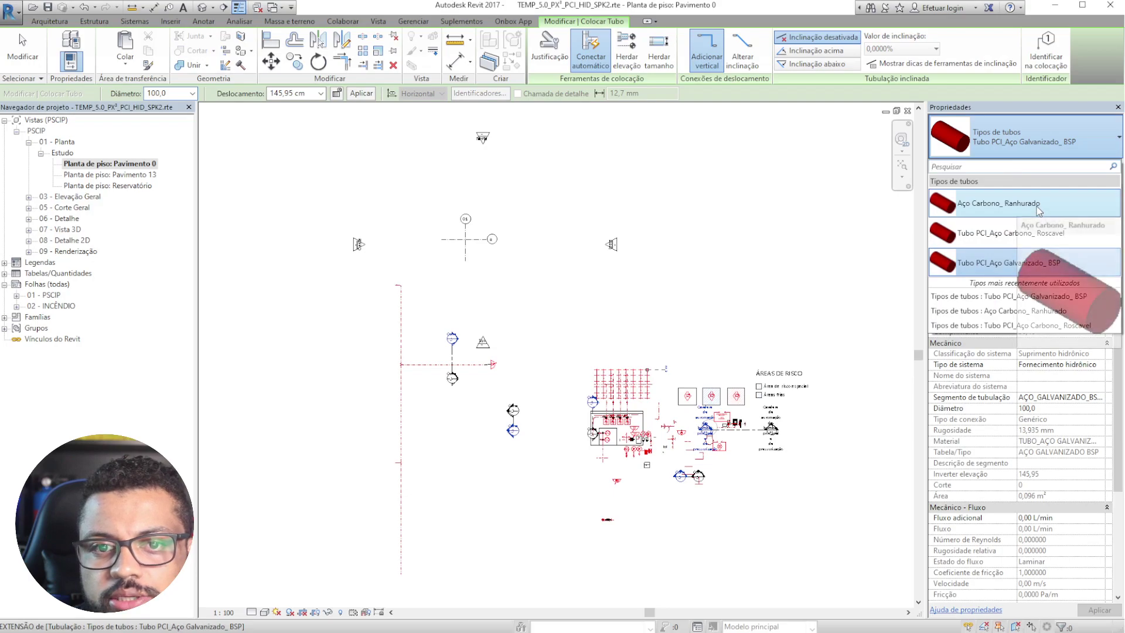
{"action": "left_click", "coordinate": [1013, 205]}
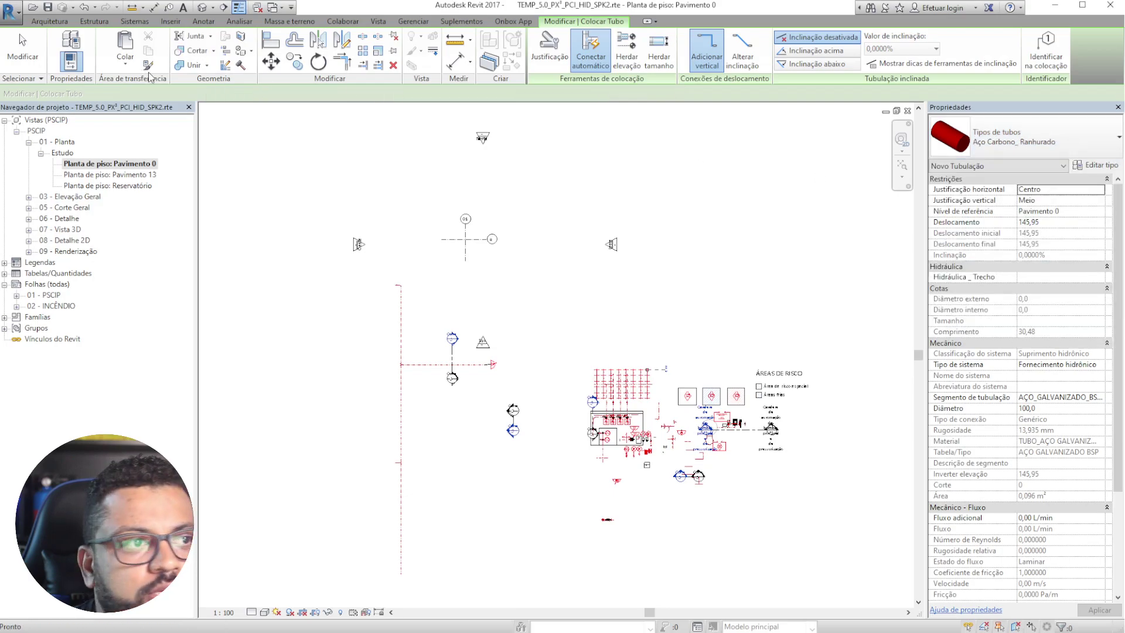
{"action": "left_click", "coordinate": [191, 94]}
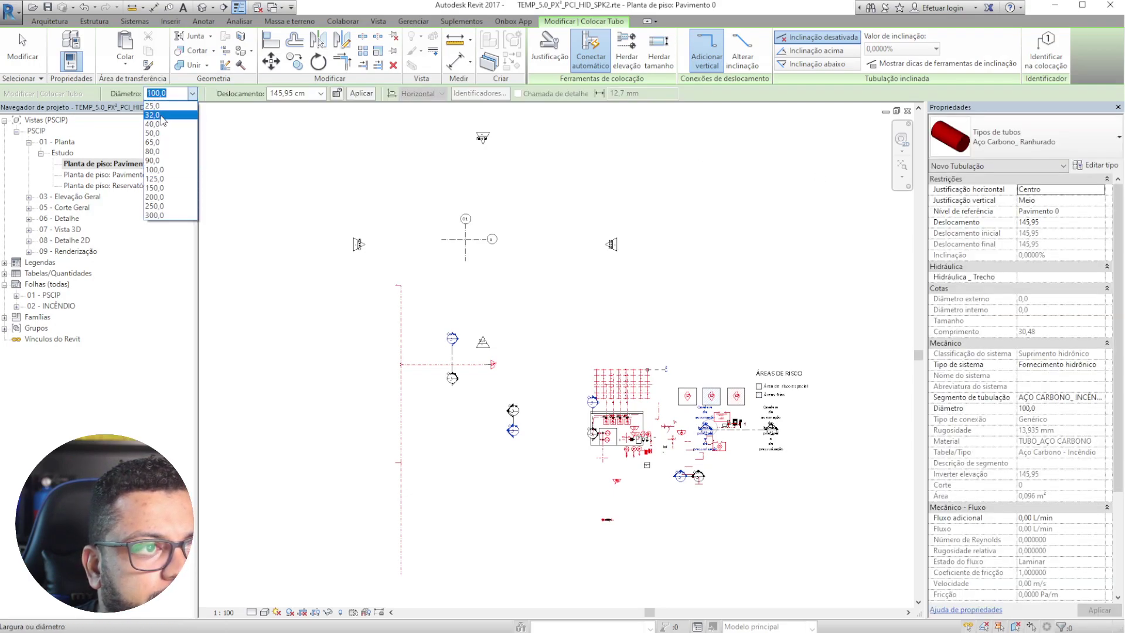
{"action": "left_click", "coordinate": [164, 115]}
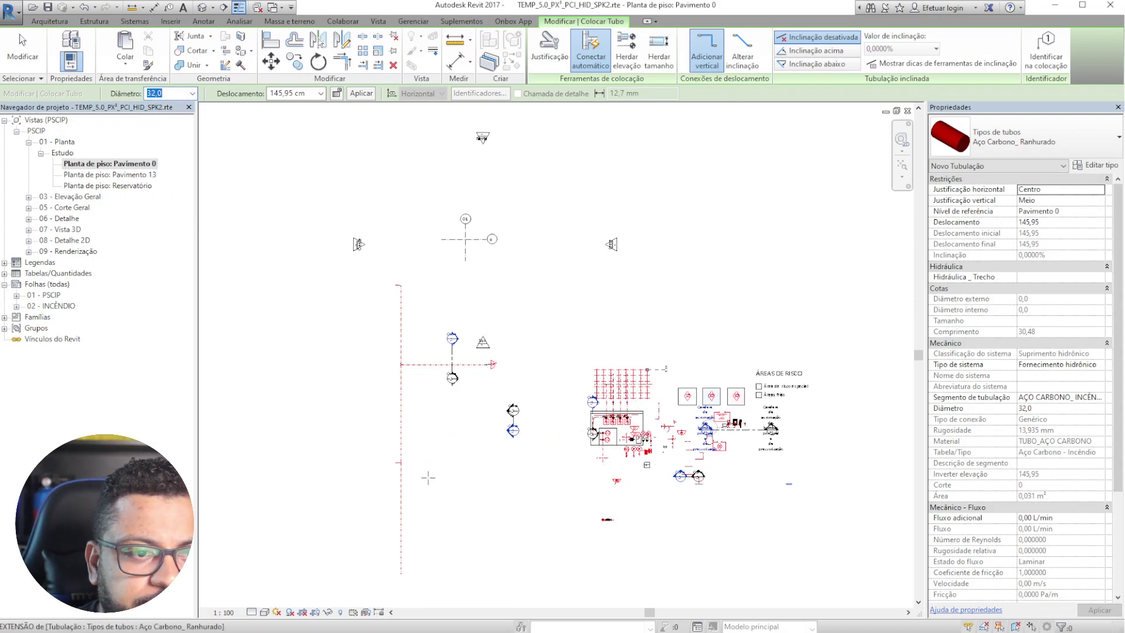
{"action": "scroll", "coordinate": [429, 479], "scroll_direction": "up", "scroll_amount": 4}
{"action": "scroll", "coordinate": [475, 458], "scroll_direction": "up", "scroll_amount": 5}
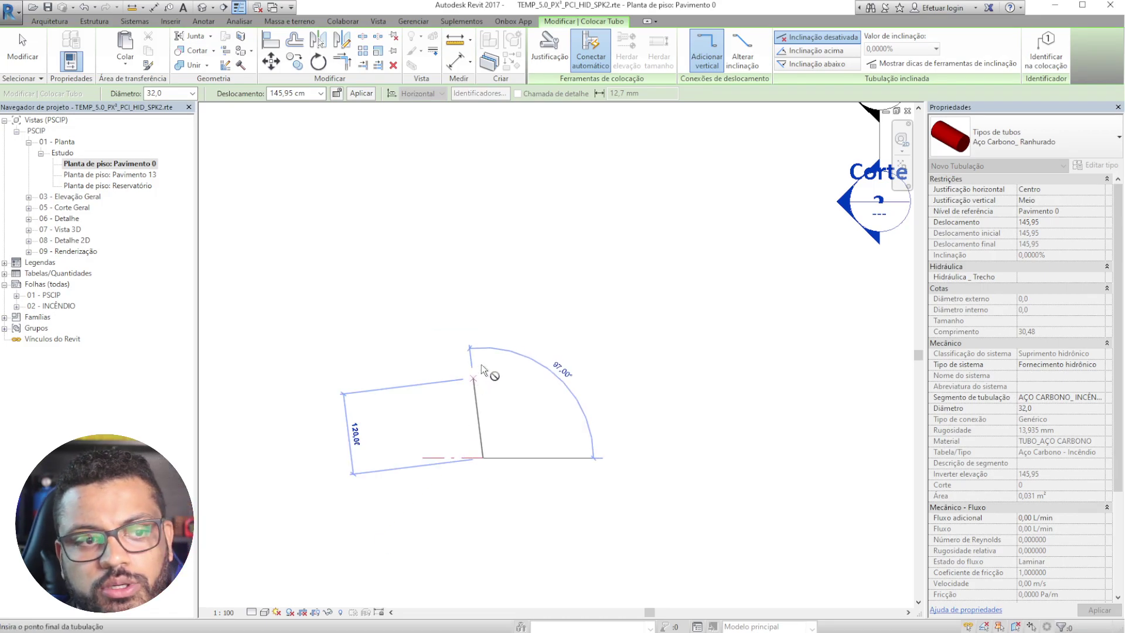
{"action": "left_click", "coordinate": [483, 364]}
{"action": "scroll", "coordinate": [486, 467], "scroll_direction": "up", "scroll_amount": 5}
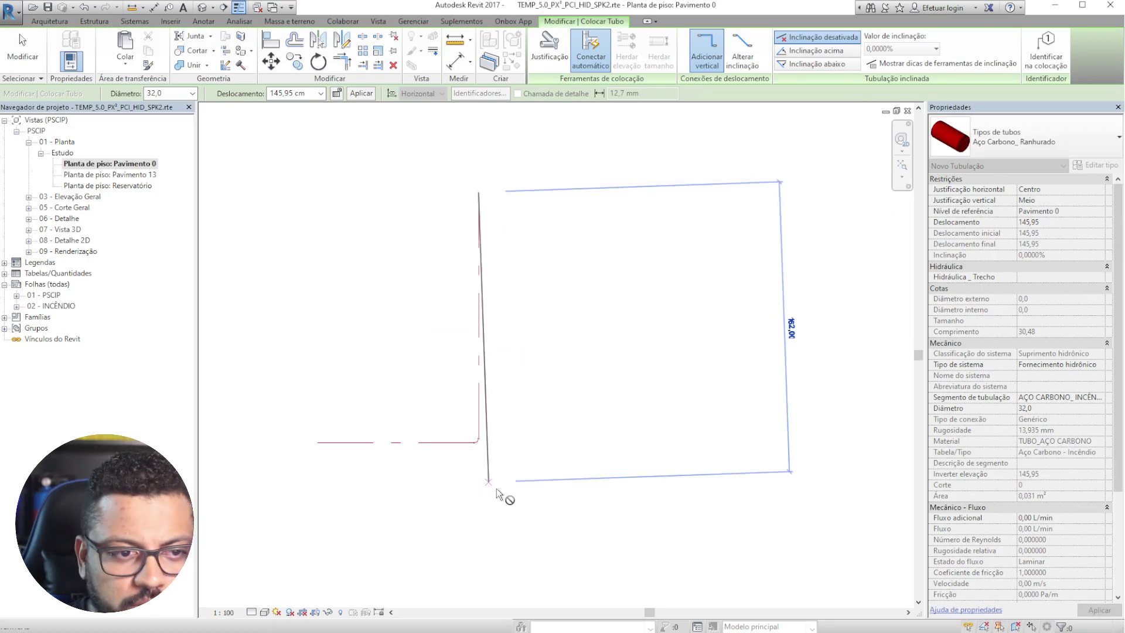
{"action": "key", "text": "Escape"}
{"action": "key", "text": "Escape"}
- Set the plan's detail level to Alto and its visual style to shaded, with the new pipe elbow in close view
{"action": "scroll", "coordinate": [464, 454], "scroll_direction": "up", "scroll_amount": 3}
{"action": "middle_click_drag", "start_coordinate": [464, 454], "coordinate": [593, 529]}
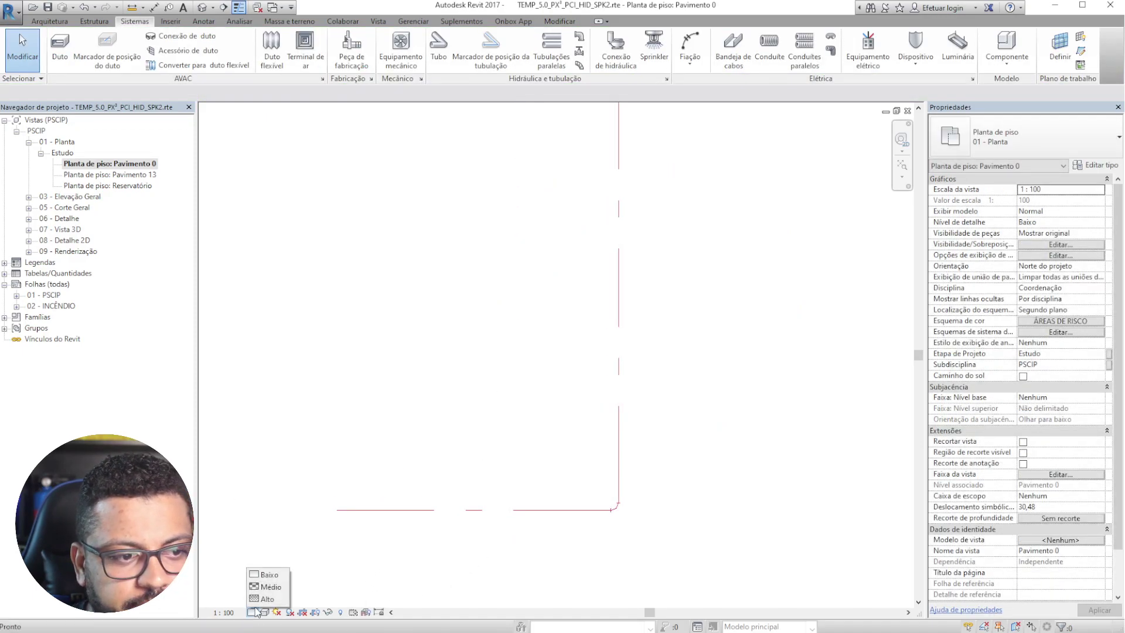
{"action": "left_click", "coordinate": [316, 599]}
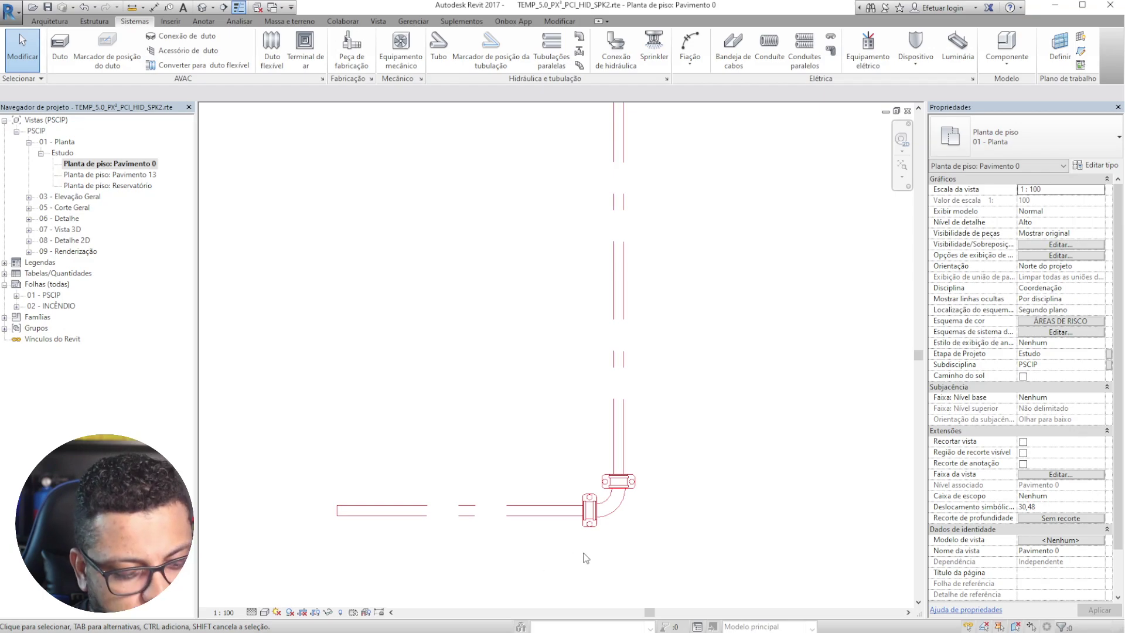
{"action": "key", "text": "s"}
{"action": "key", "text": "d"}
{"action": "scroll", "coordinate": [595, 525], "scroll_direction": "up", "scroll_amount": 3}
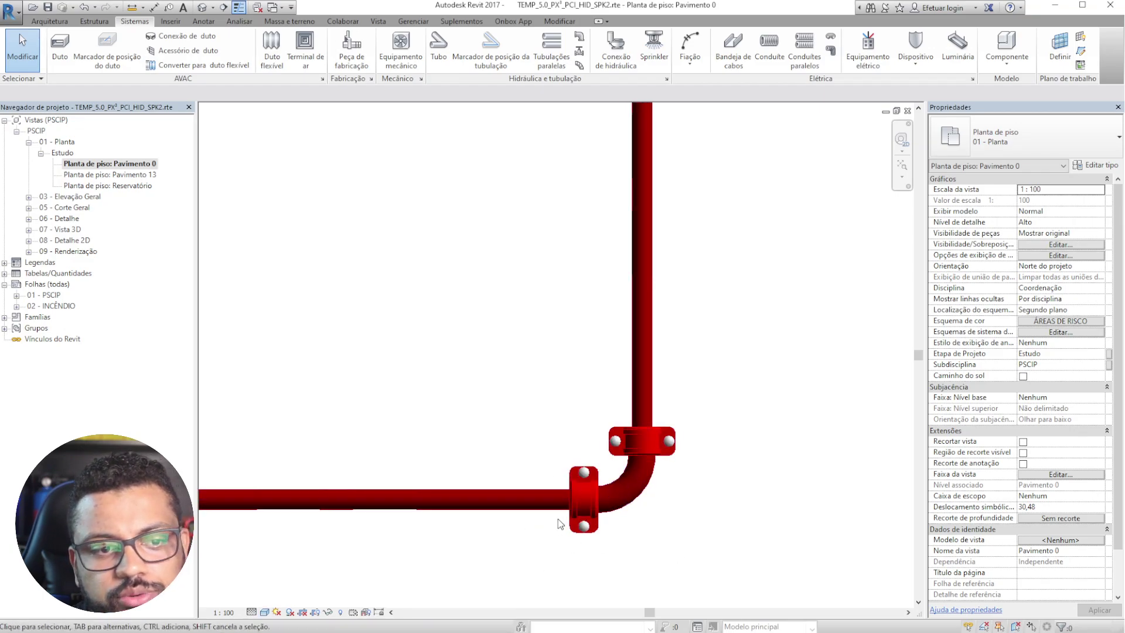
{"action": "scroll", "coordinate": [557, 525], "scroll_direction": "up", "scroll_amount": 3}
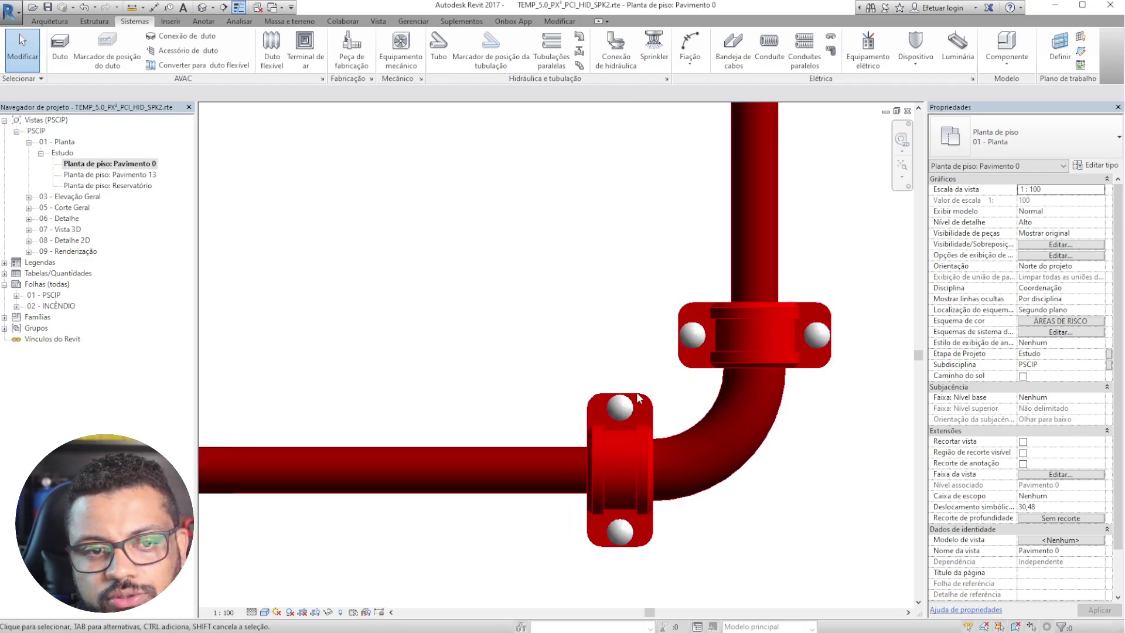
- Split the vertical pipe above the elbow to insert one more grooved coupling
{"action": "scroll", "coordinate": [533, 530], "scroll_direction": "down", "scroll_amount": 2}
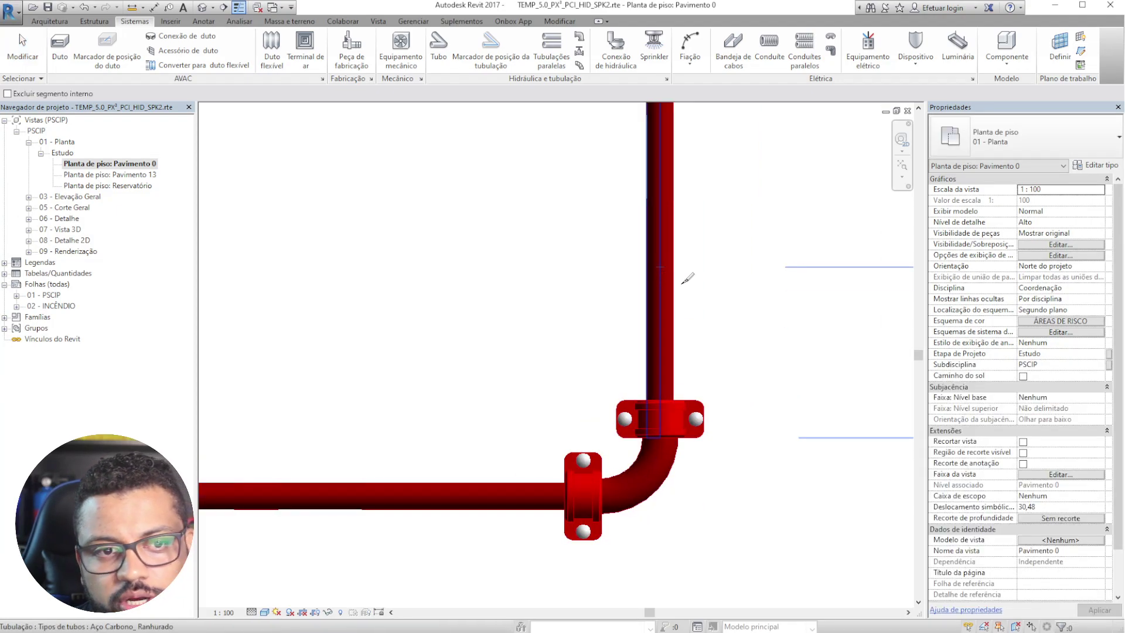
{"action": "left_click", "coordinate": [681, 280]}
{"action": "key", "text": "Escape"}
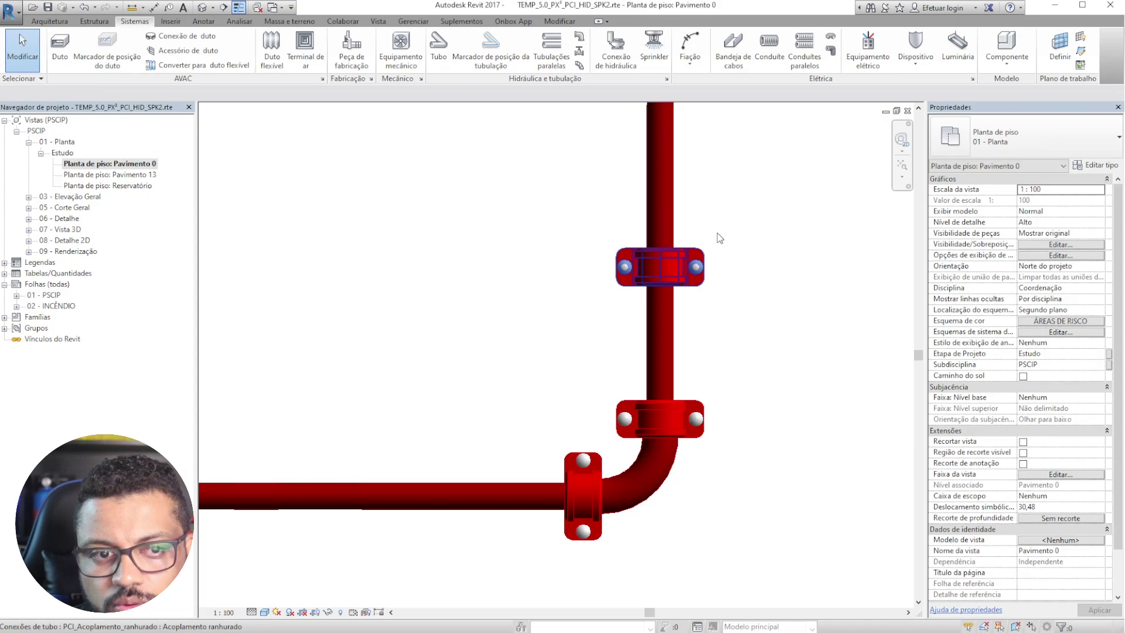
- Open sheet 01 - PSCIP and check the quantity, unit weight and total weight of the DN32 coupling in LISTA DE MATERIAIS
{"action": "double_click", "coordinate": [52, 296]}
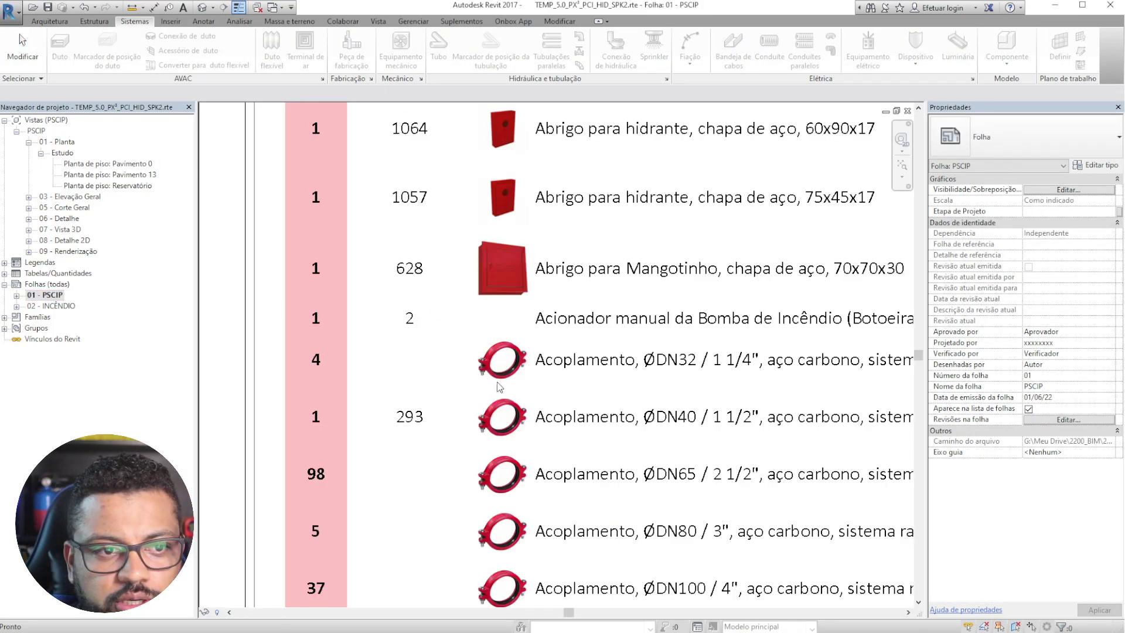
{"action": "scroll", "coordinate": [413, 357], "scroll_direction": "down", "scroll_amount": 1}
{"action": "scroll", "coordinate": [452, 373], "scroll_direction": "up", "scroll_amount": 2}
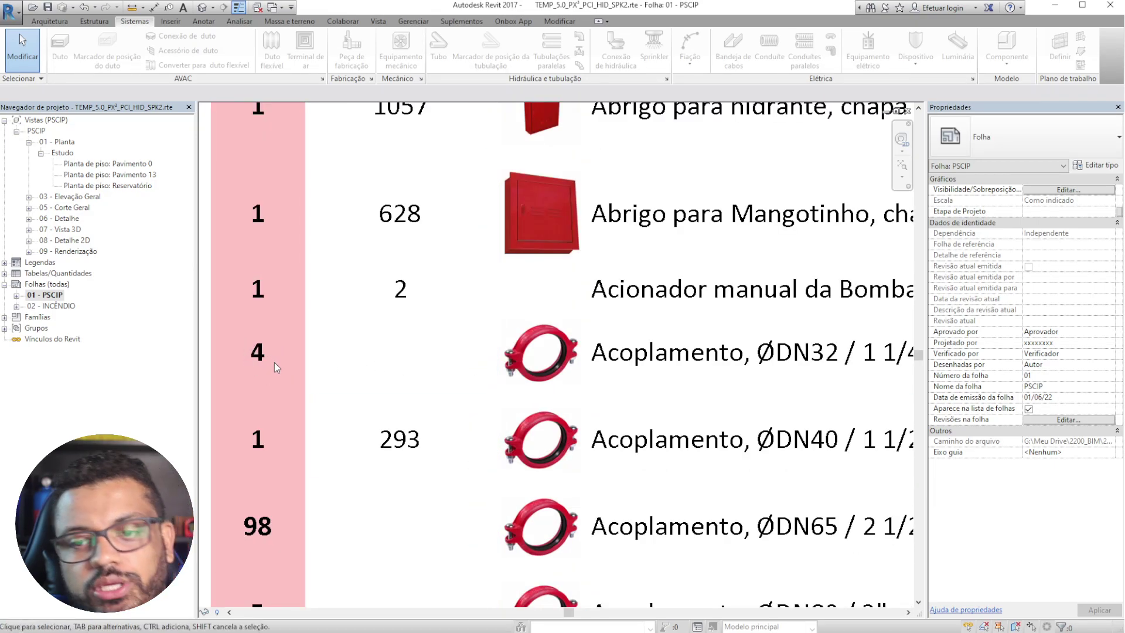
{"action": "scroll", "coordinate": [278, 364], "scroll_direction": "down", "scroll_amount": 3}
{"action": "middle_click_drag", "start_coordinate": [722, 380], "coordinate": [432, 466]}
{"action": "middle_click_drag", "start_coordinate": [737, 448], "coordinate": [415, 370]}
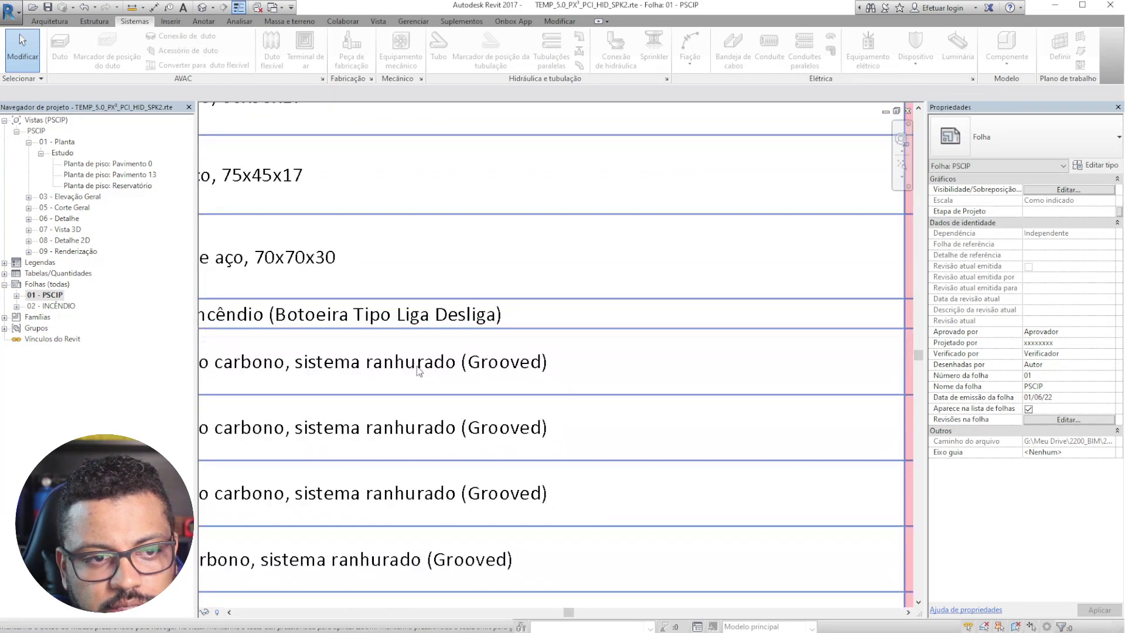
{"action": "scroll", "coordinate": [415, 368], "scroll_direction": "down", "scroll_amount": 4}
{"action": "scroll", "coordinate": [726, 326], "scroll_direction": "up", "scroll_amount": 6}
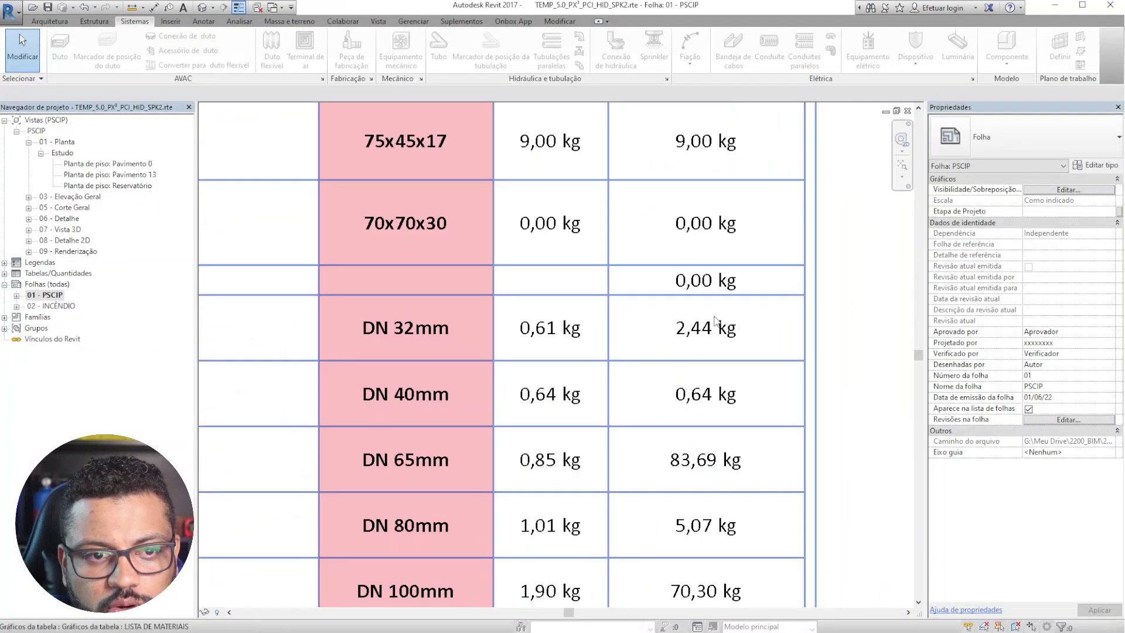
{"action": "scroll", "coordinate": [679, 334], "scroll_direction": "up", "scroll_amount": 2}
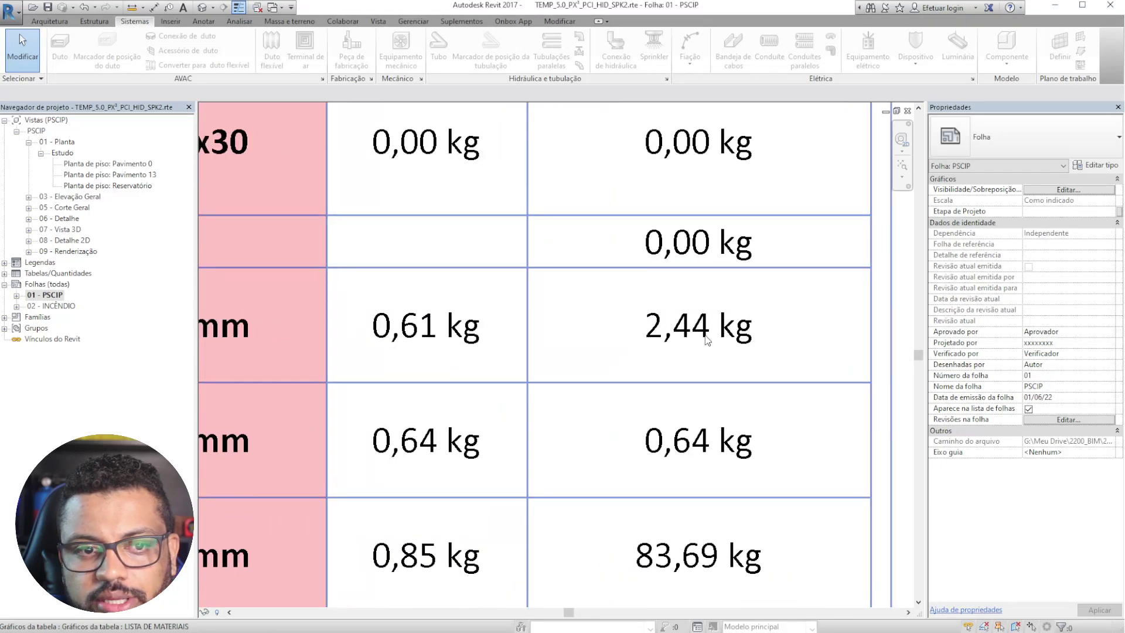
{"action": "scroll", "coordinate": [752, 335], "scroll_direction": "down", "scroll_amount": 3}
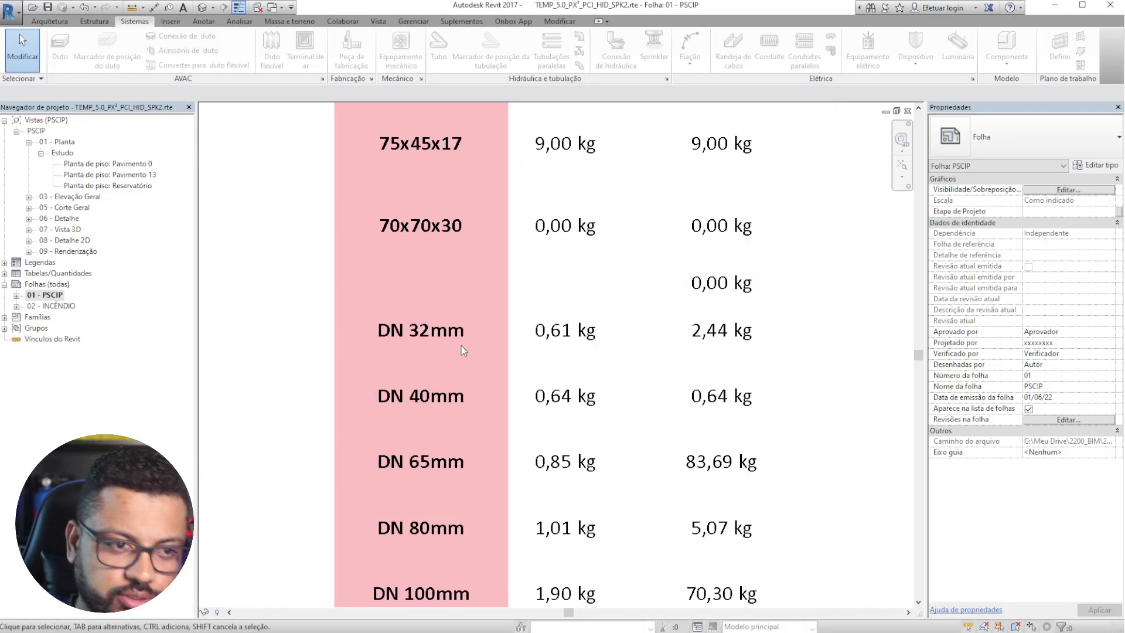
{"action": "middle_click_drag", "start_coordinate": [347, 319], "coordinate": [675, 346]}
{"action": "scroll", "coordinate": [529, 351], "scroll_direction": "down", "scroll_amount": 2}
{"action": "middle_click_drag", "start_coordinate": [353, 353], "coordinate": [773, 332]}
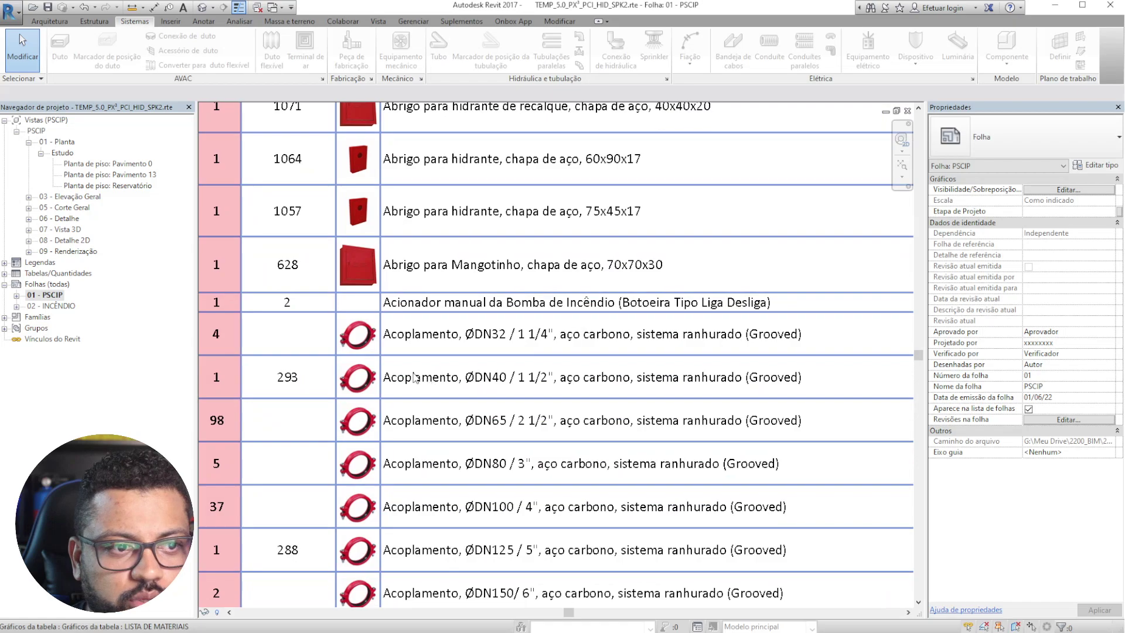
- Review the following LISTA DE MATERIAIS rows, from the couplings and adapters through the flow switches and bolt sets to the elbows
{"action": "middle_click_drag", "start_coordinate": [499, 446], "coordinate": [446, 254]}
{"action": "scroll", "coordinate": [433, 258], "scroll_direction": "down", "scroll_amount": 4}
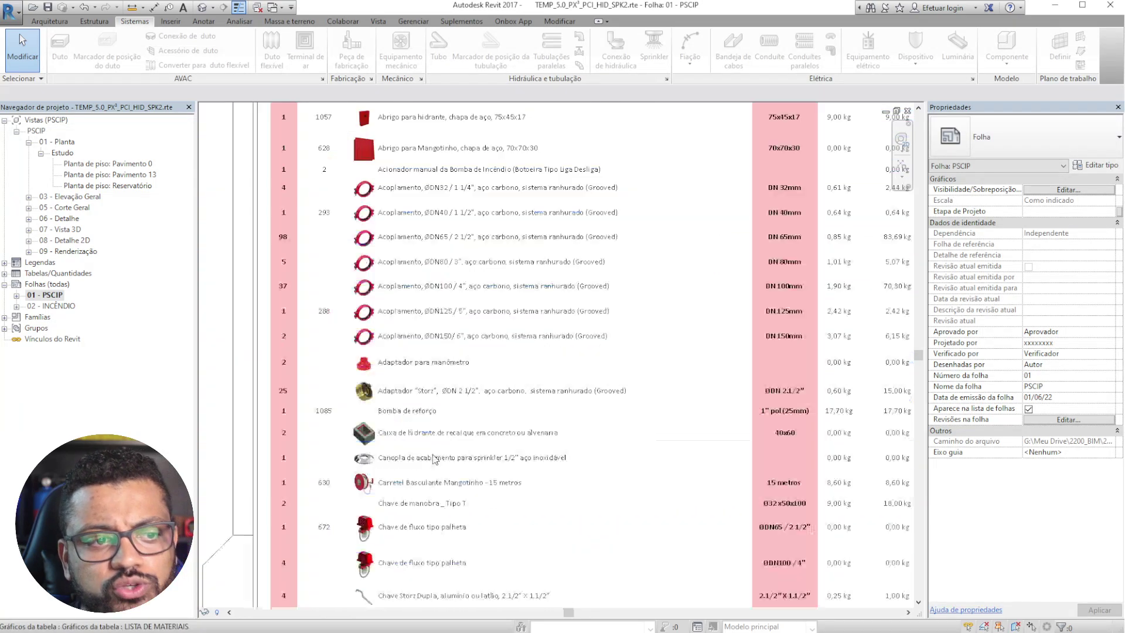
{"action": "scroll", "coordinate": [364, 476], "scroll_direction": "up", "scroll_amount": 5}
{"action": "scroll", "coordinate": [353, 226], "scroll_direction": "down", "scroll_amount": 1}
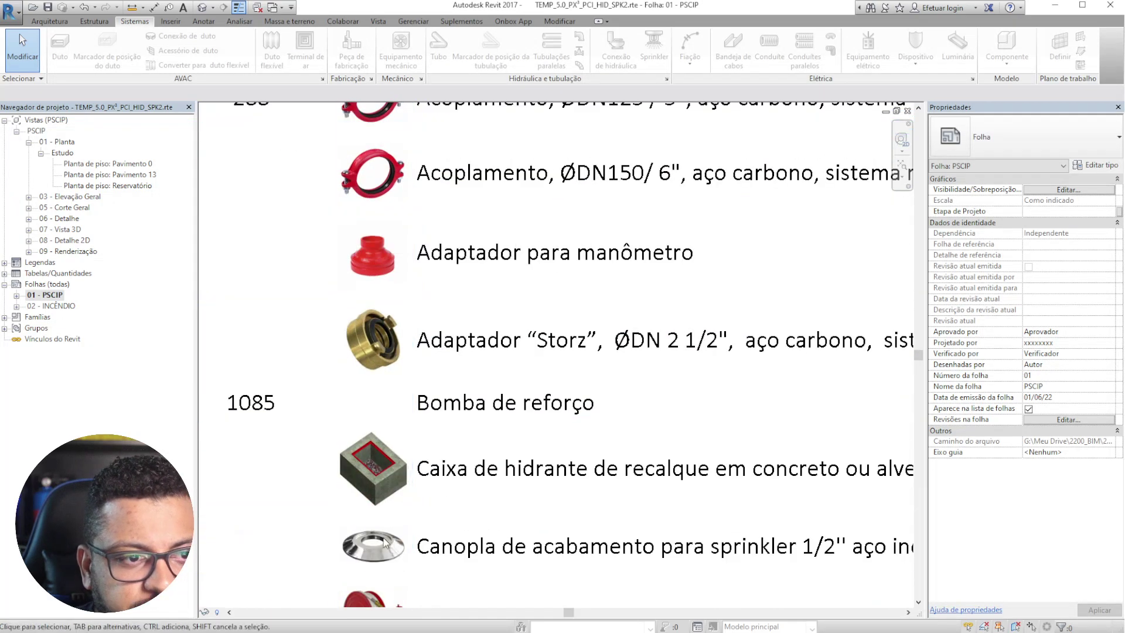
{"action": "middle_click_drag", "start_coordinate": [389, 504], "coordinate": [449, 266]}
{"action": "middle_click_drag", "start_coordinate": [467, 552], "coordinate": [510, 164]}
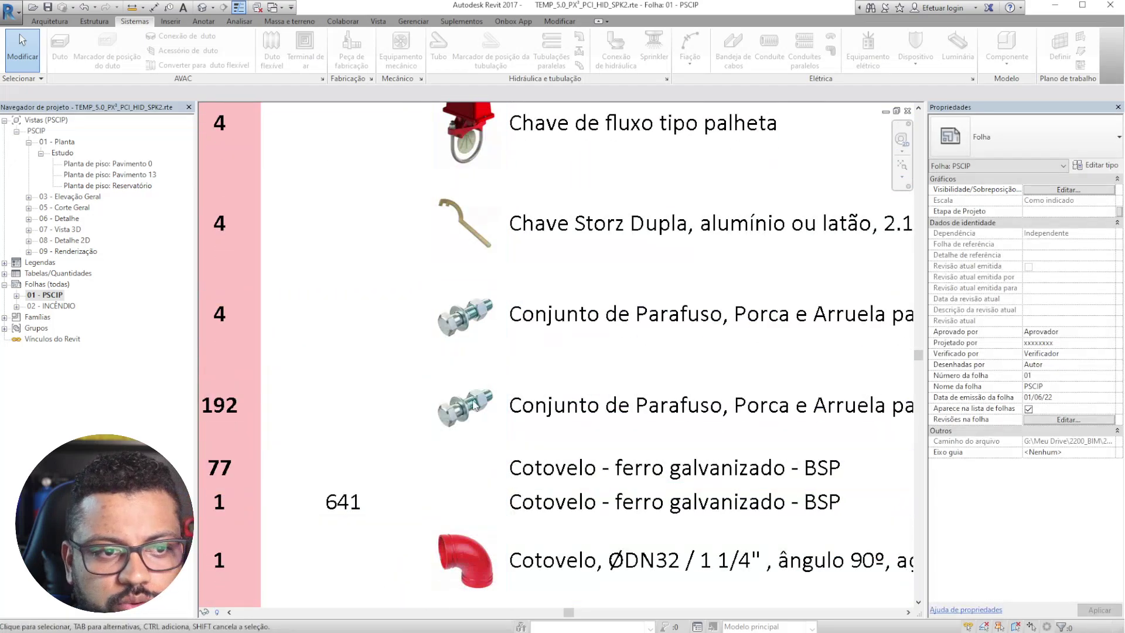
- Review the LISTA DE MATERIAIS rows from the elbows through the crosses and adjustable nozzles to the flanges
{"action": "middle_click_drag", "start_coordinate": [480, 426], "coordinate": [484, 253]}
{"action": "scroll", "coordinate": [393, 238], "scroll_direction": "down", "scroll_amount": 2}
{"action": "middle_click_drag", "start_coordinate": [482, 423], "coordinate": [432, 307]}
{"action": "scroll", "coordinate": [428, 304], "scroll_direction": "down", "scroll_amount": 4}
{"action": "scroll", "coordinate": [422, 306], "scroll_direction": "up", "scroll_amount": 4}
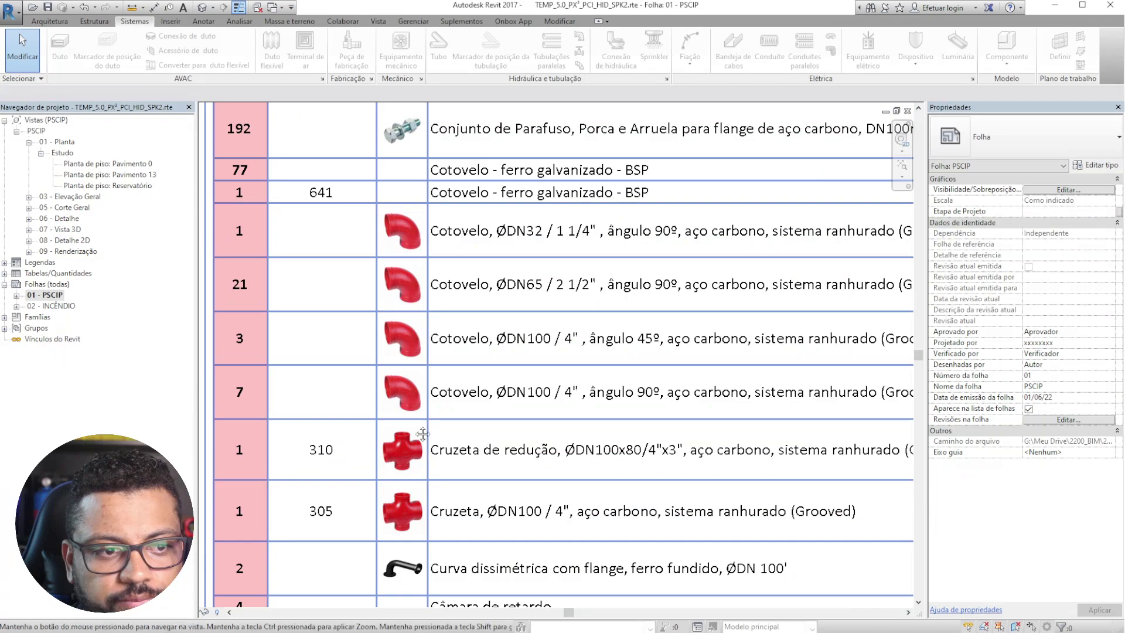
{"action": "middle_click_drag", "start_coordinate": [420, 588], "coordinate": [424, 332]}
{"action": "middle_click_drag", "start_coordinate": [427, 446], "coordinate": [415, 314]}
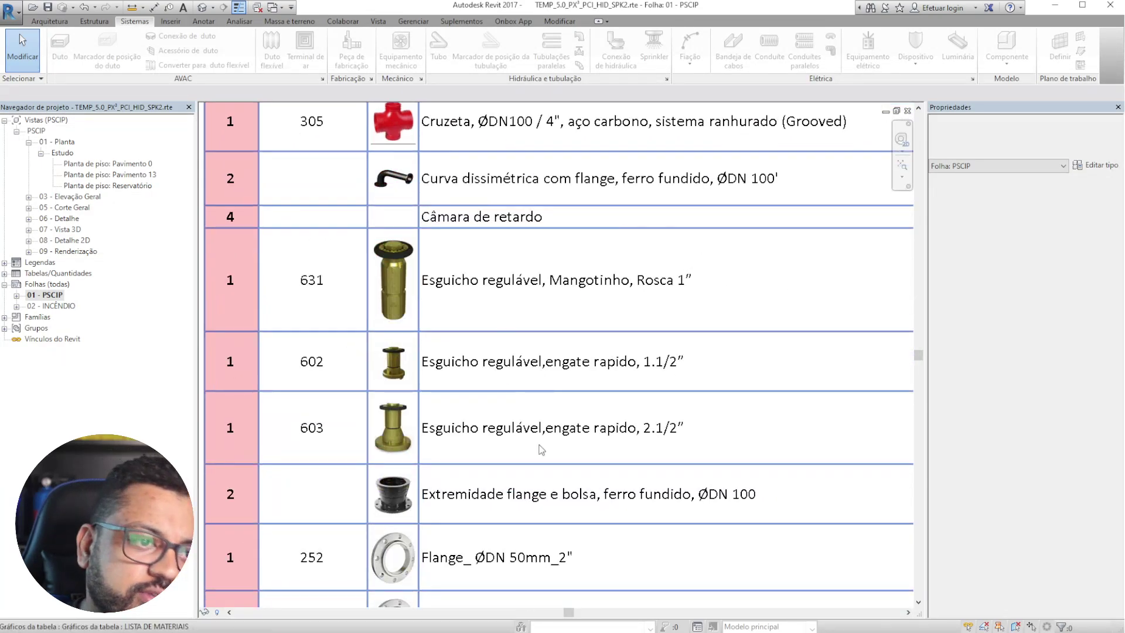
{"action": "middle_click_drag", "start_coordinate": [467, 415], "coordinate": [527, 341]}
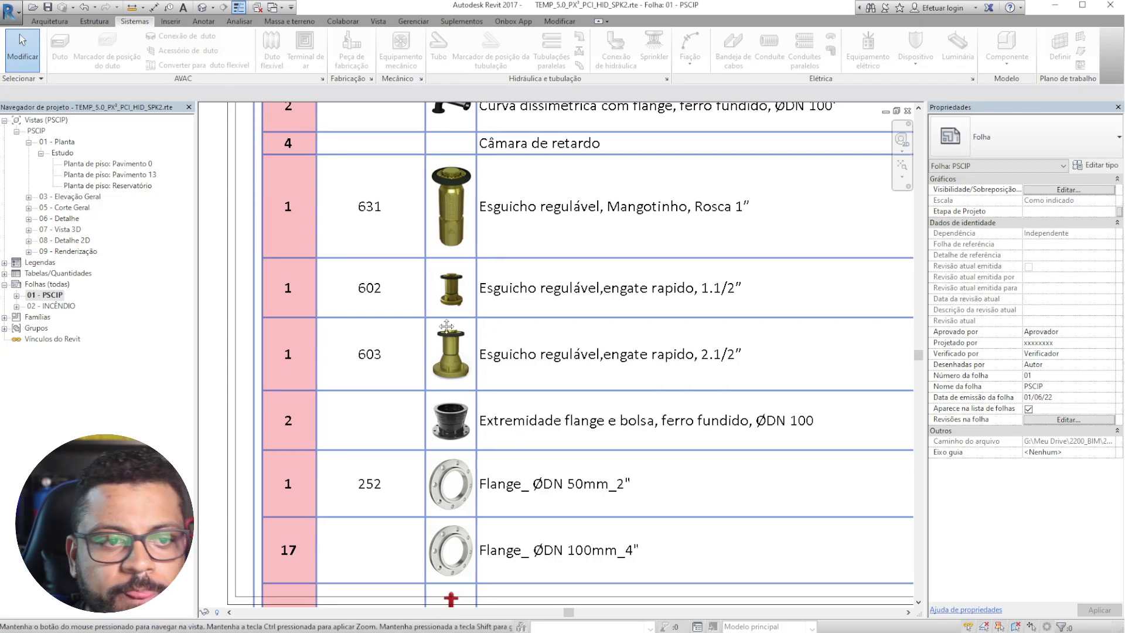
- Review the materials list rows from the flanges through the fire hoses, pressure gauge, pumps and pipe brackets to the pendent sprinklers
{"action": "middle_click_drag", "start_coordinate": [504, 366], "coordinate": [410, 226]}
{"action": "middle_click_drag", "start_coordinate": [409, 422], "coordinate": [336, 226]}
{"action": "scroll", "coordinate": [297, 330], "scroll_direction": "down", "scroll_amount": 1}
{"action": "middle_click_drag", "start_coordinate": [322, 549], "coordinate": [375, 325]}
{"action": "scroll", "coordinate": [369, 427], "scroll_direction": "up", "scroll_amount": 3}
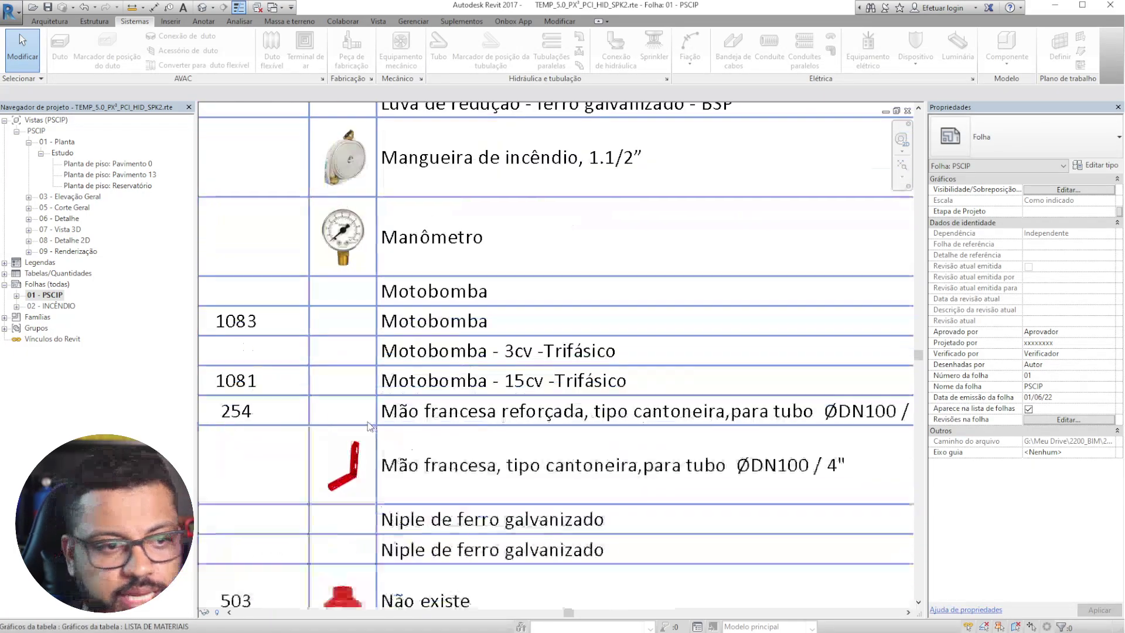
{"action": "middle_click_drag", "start_coordinate": [372, 513], "coordinate": [387, 391]}
{"action": "middle_click_drag", "start_coordinate": [367, 537], "coordinate": [382, 111]}
{"action": "scroll", "coordinate": [374, 263], "scroll_direction": "down", "scroll_amount": 3}
{"action": "middle_click_drag", "start_coordinate": [364, 508], "coordinate": [349, 289]}
{"action": "middle_click_drag", "start_coordinate": [358, 545], "coordinate": [364, 291]}
{"action": "scroll", "coordinate": [366, 525], "scroll_direction": "up", "scroll_amount": 6}
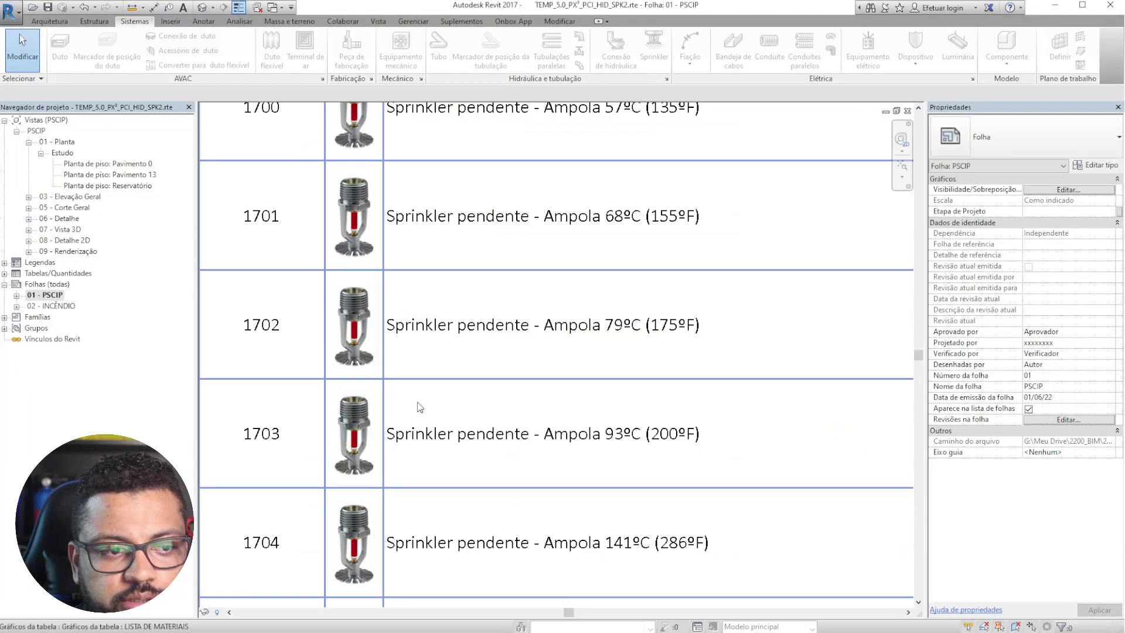
- Examine the materials list rows for the k60 pendent sprinklers, clamp supports, caps and reducing tees
{"action": "scroll", "coordinate": [546, 207], "scroll_direction": "down", "scroll_amount": 5}
{"action": "middle_click_drag", "start_coordinate": [721, 361], "coordinate": [636, 112]}
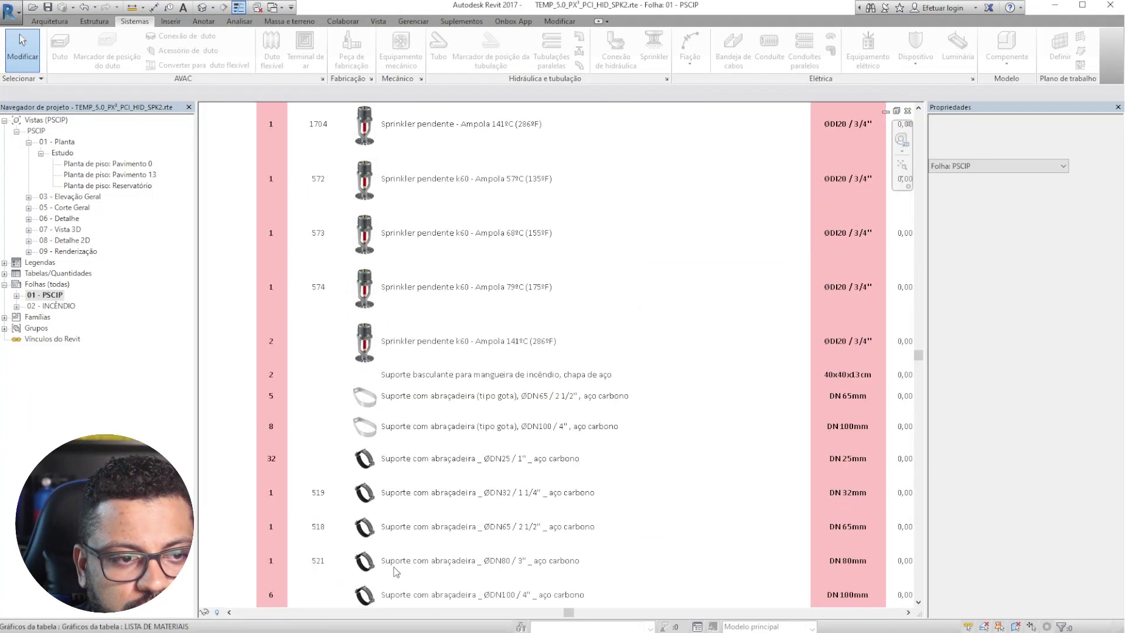
{"action": "scroll", "coordinate": [386, 528], "scroll_direction": "up", "scroll_amount": 5}
{"action": "middle_click_drag", "start_coordinate": [350, 504], "coordinate": [443, 490]}
{"action": "scroll", "coordinate": [353, 297], "scroll_direction": "down", "scroll_amount": 4}
{"action": "middle_click_drag", "start_coordinate": [428, 538], "coordinate": [392, 358]}
{"action": "middle_click_drag", "start_coordinate": [421, 572], "coordinate": [435, 376]}
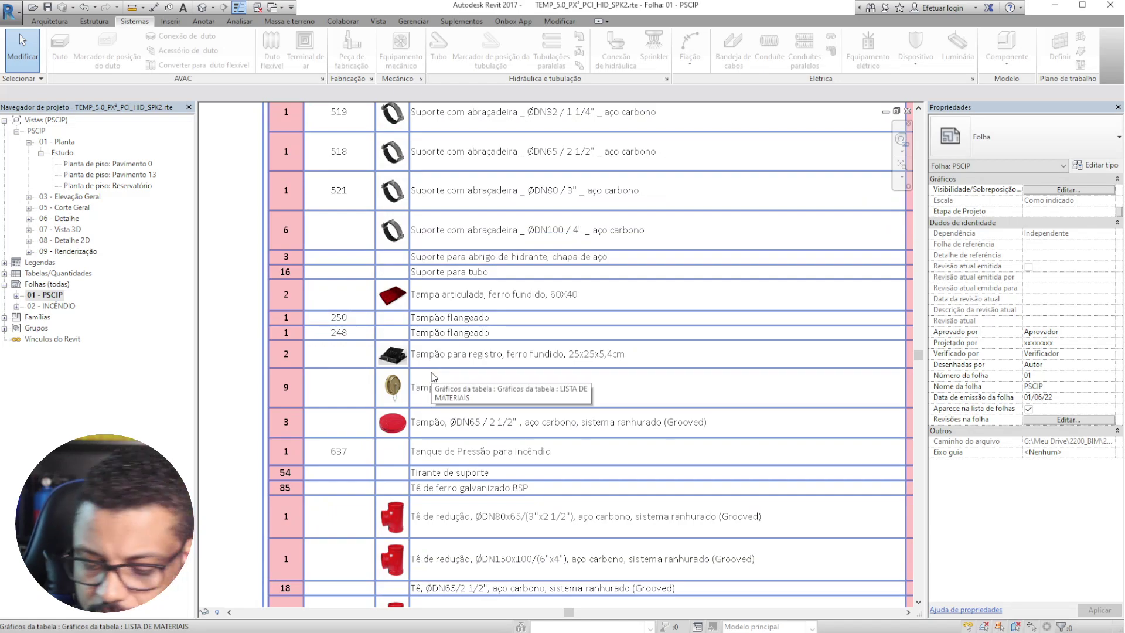
- In the 3D view, turn on Canopla de acabamento for the isolated k60_NPT 141°C (286°F) pendent sprinkler
{"action": "key", "text": "ctrl+Tab"}
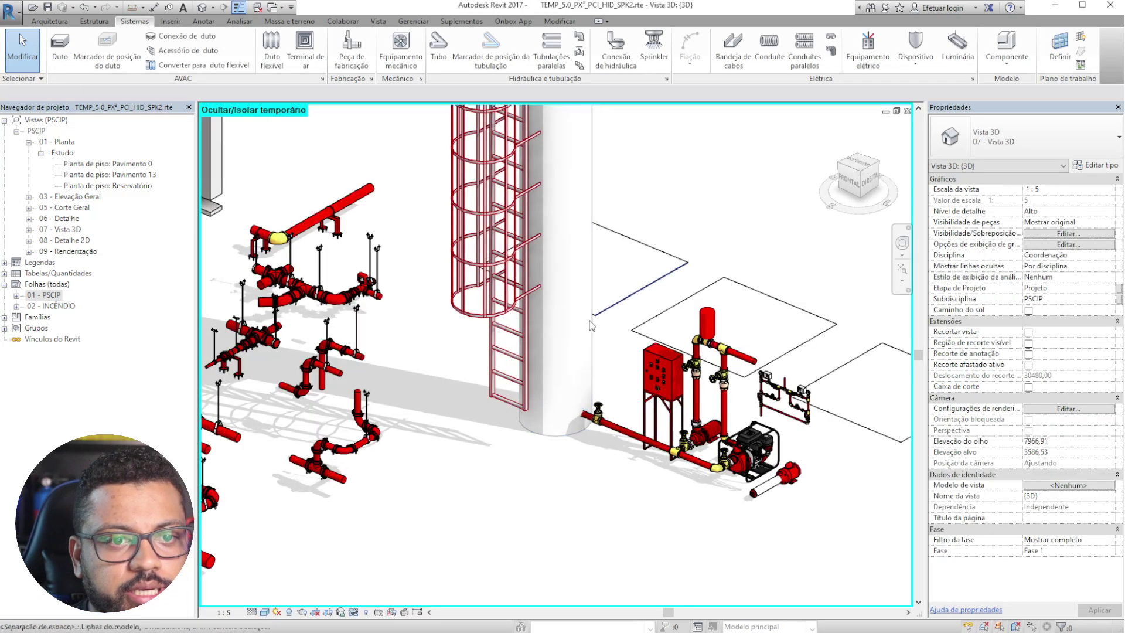
{"action": "middle_click_drag", "start_coordinate": [535, 444], "coordinate": [771, 357]}
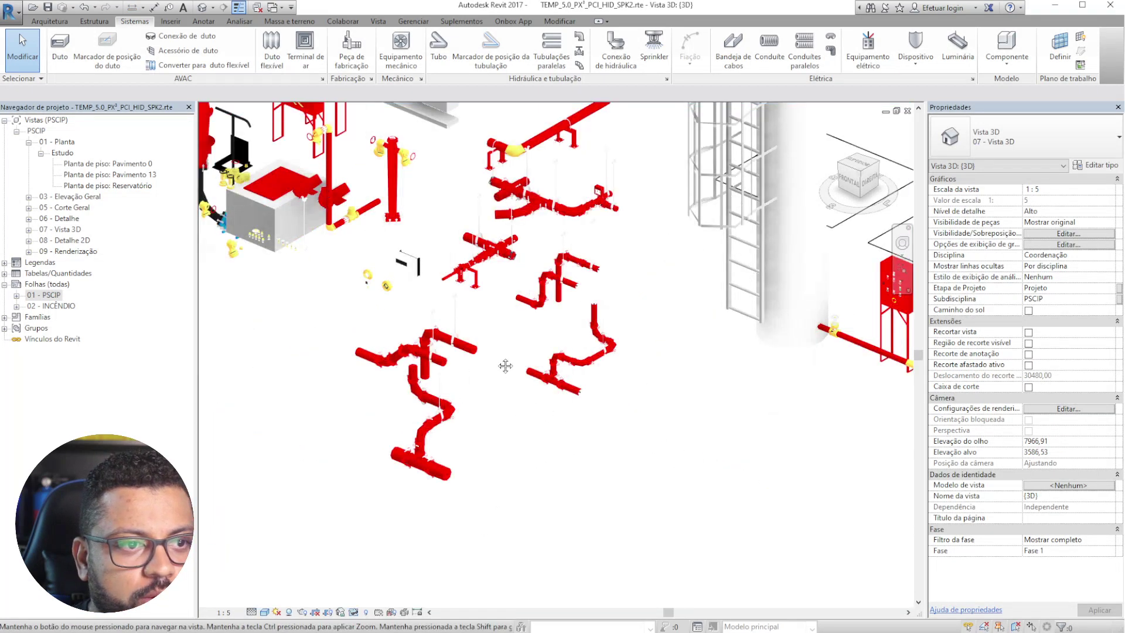
{"action": "scroll", "coordinate": [527, 284], "scroll_direction": "up", "scroll_amount": 6}
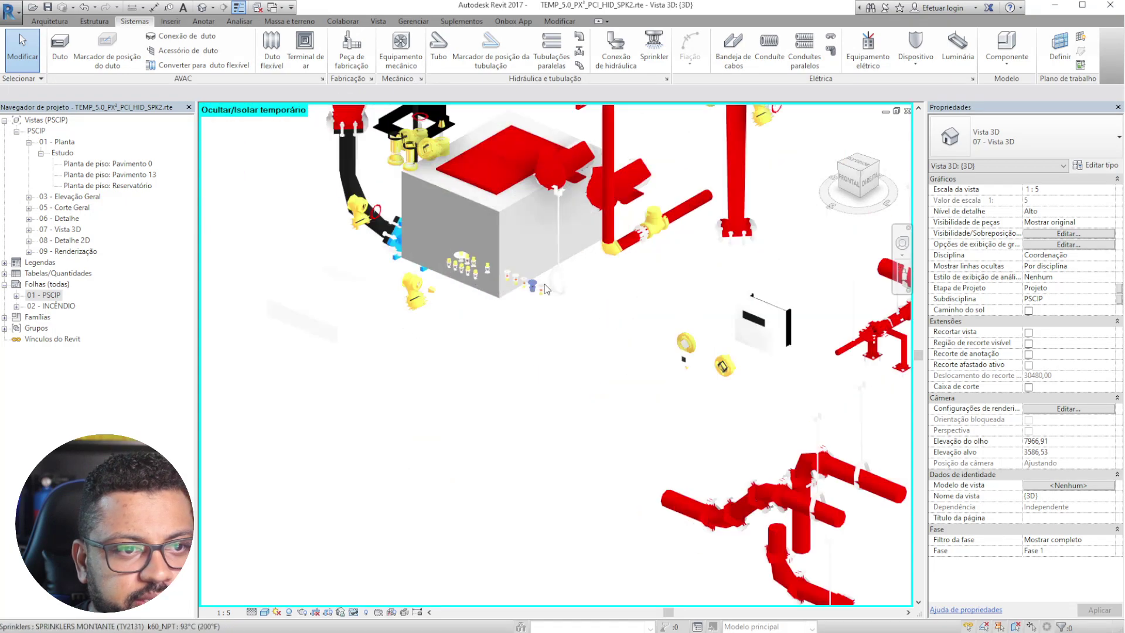
{"action": "scroll", "coordinate": [490, 229], "scroll_direction": "up", "scroll_amount": 3}
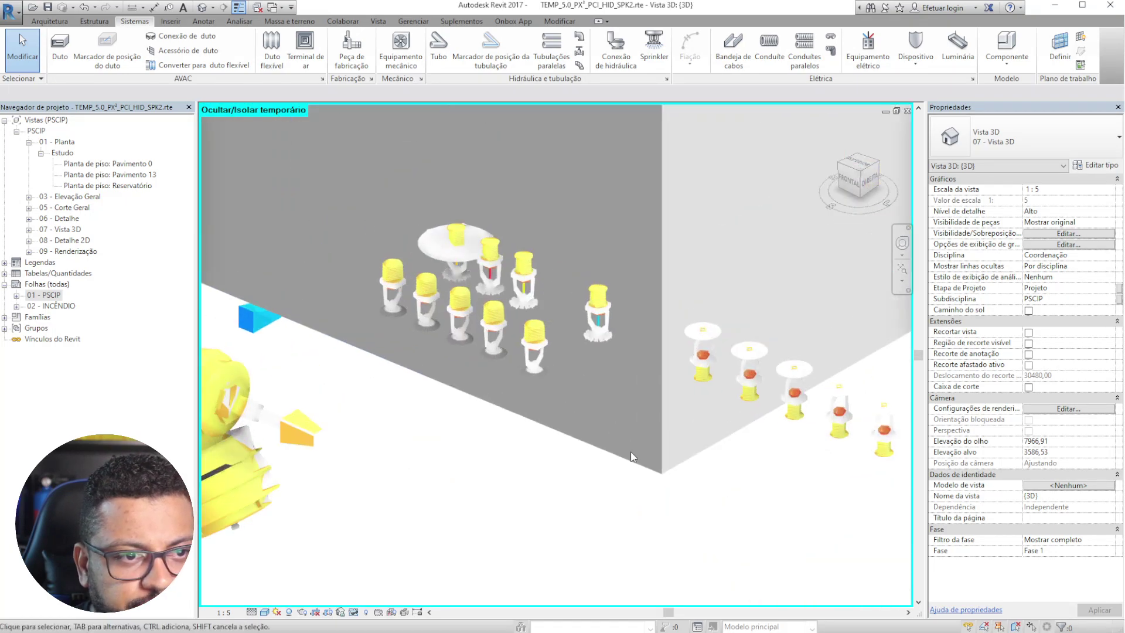
{"action": "left_click", "coordinate": [601, 300]}
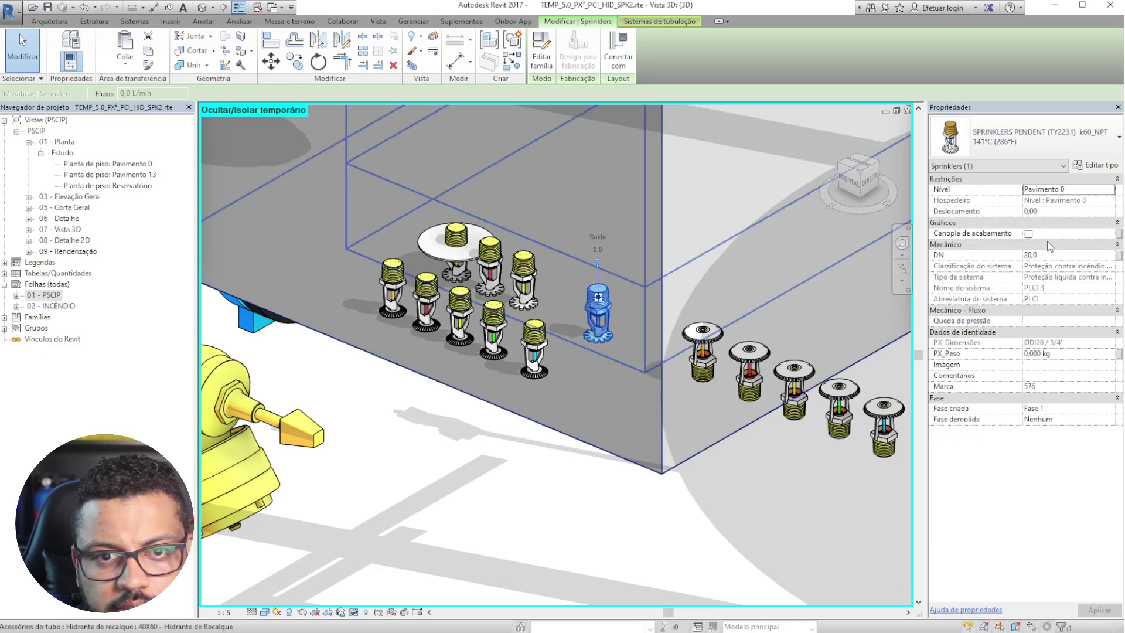
{"action": "left_click", "coordinate": [1029, 234]}
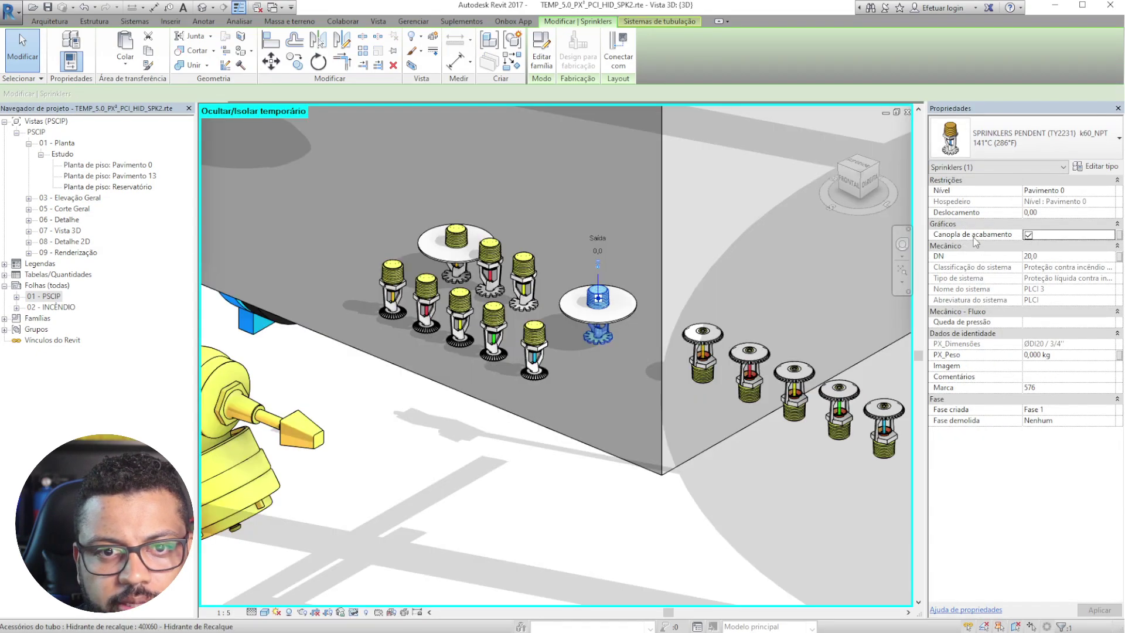
- Inspect the pendent sprinkler's finishing canopy up close from below
{"action": "scroll", "coordinate": [643, 301], "scroll_direction": "up", "scroll_amount": 3}
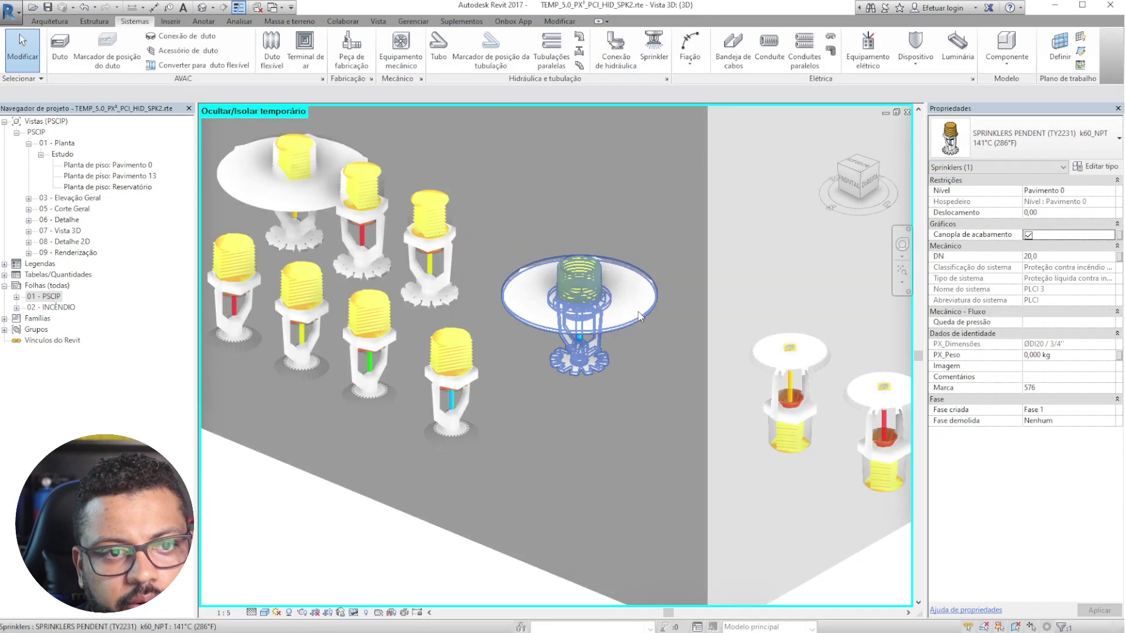
{"action": "left_click", "coordinate": [629, 322]}
{"action": "middle_click_drag", "start_coordinate": [578, 481], "coordinate": [704, 203], "text": "shift"}
{"action": "key", "text": "Escape"}
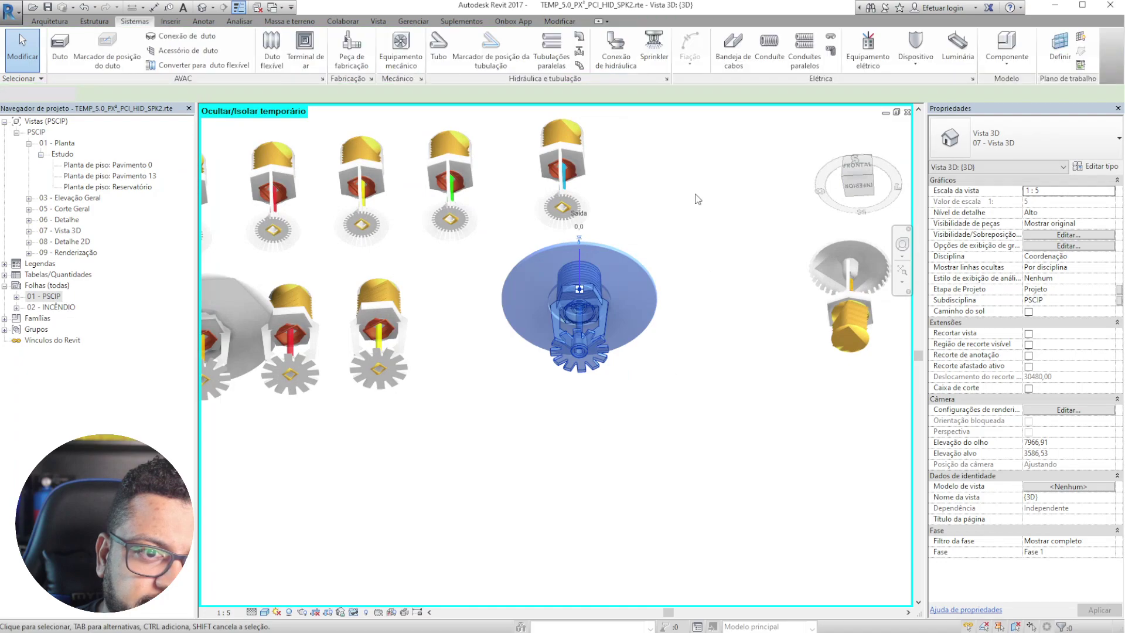
{"action": "scroll", "coordinate": [615, 273], "scroll_direction": "up", "scroll_amount": 4}
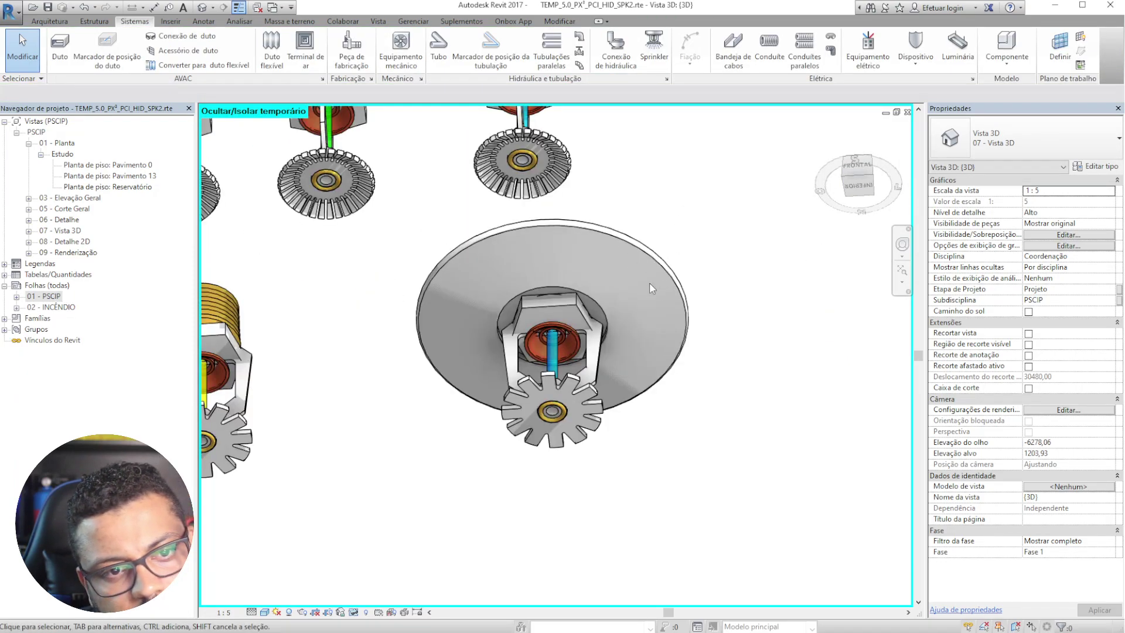
- Return to sheet 01 - PSCIP and review the last LISTA DE MATERIAIS rows, from the tees to the valves
{"action": "double_click", "coordinate": [47, 306]}
{"action": "left_click", "coordinate": [48, 306]}
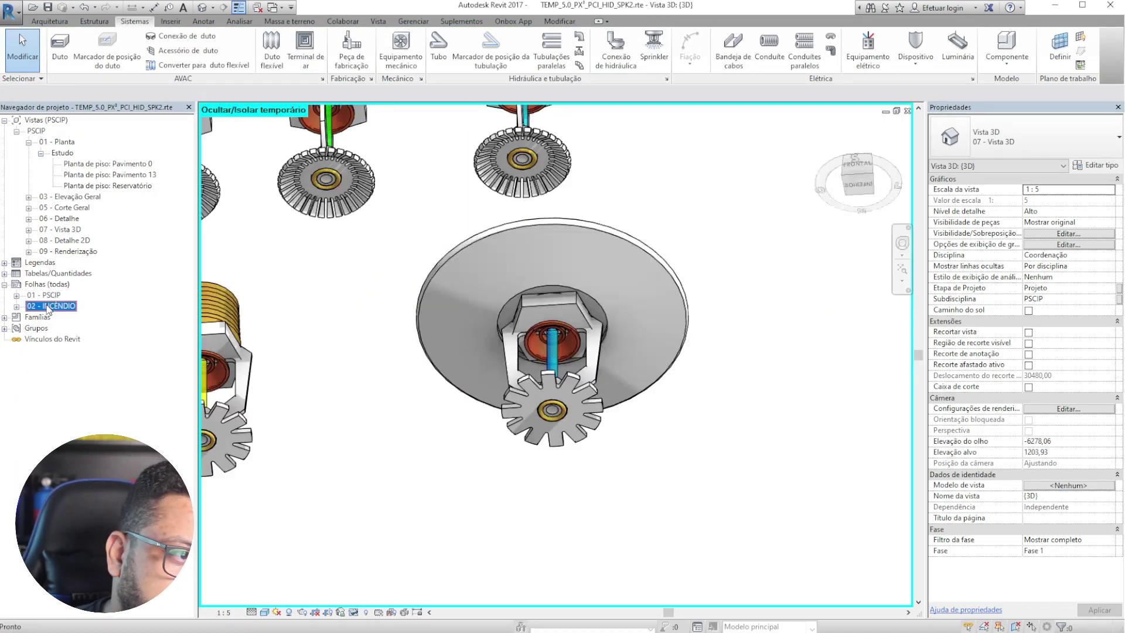
{"action": "double_click", "coordinate": [48, 295]}
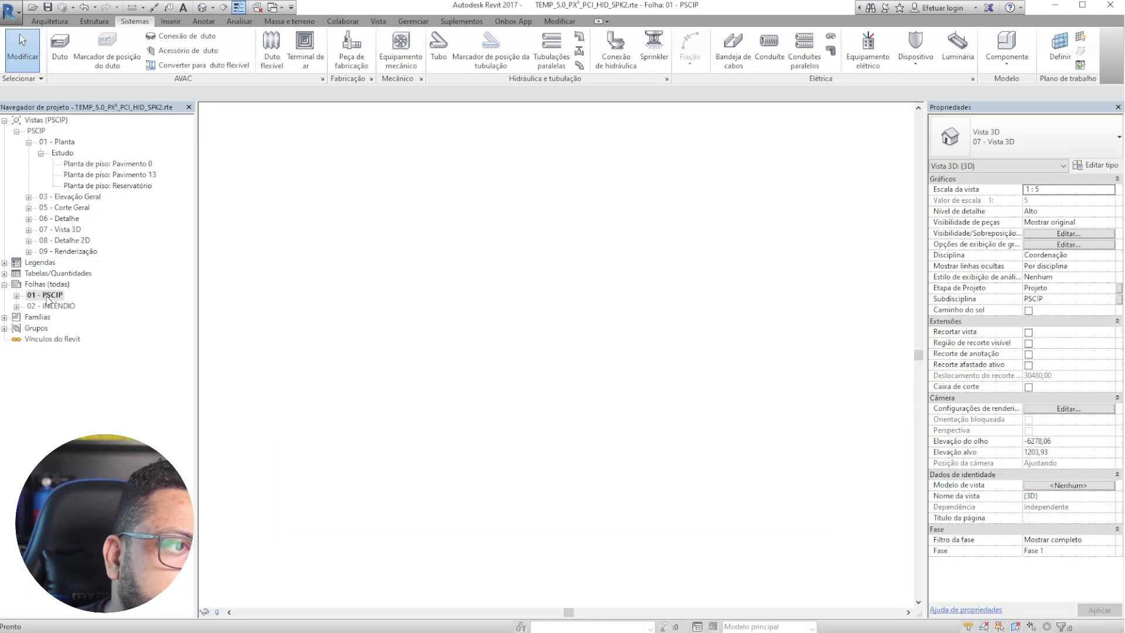
{"action": "scroll", "coordinate": [388, 348], "scroll_direction": "down", "scroll_amount": 5}
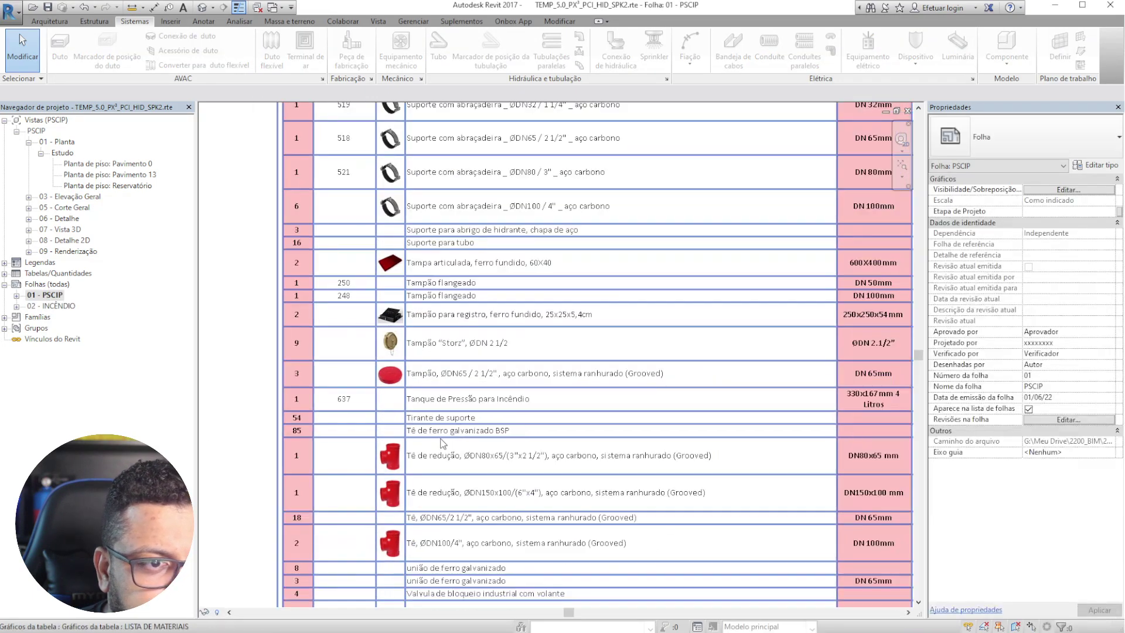
{"action": "scroll", "coordinate": [389, 348], "scroll_direction": "up", "scroll_amount": 6}
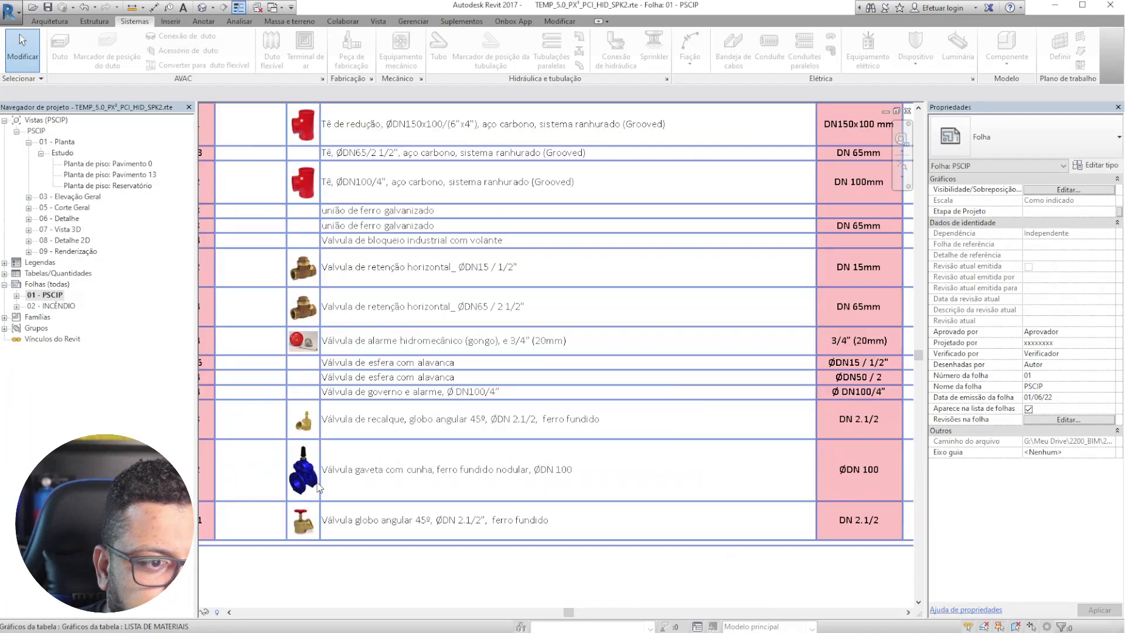
{"action": "middle_click_drag", "start_coordinate": [813, 495], "coordinate": [610, 477]}
{"action": "scroll", "coordinate": [460, 472], "scroll_direction": "down", "scroll_amount": 3}
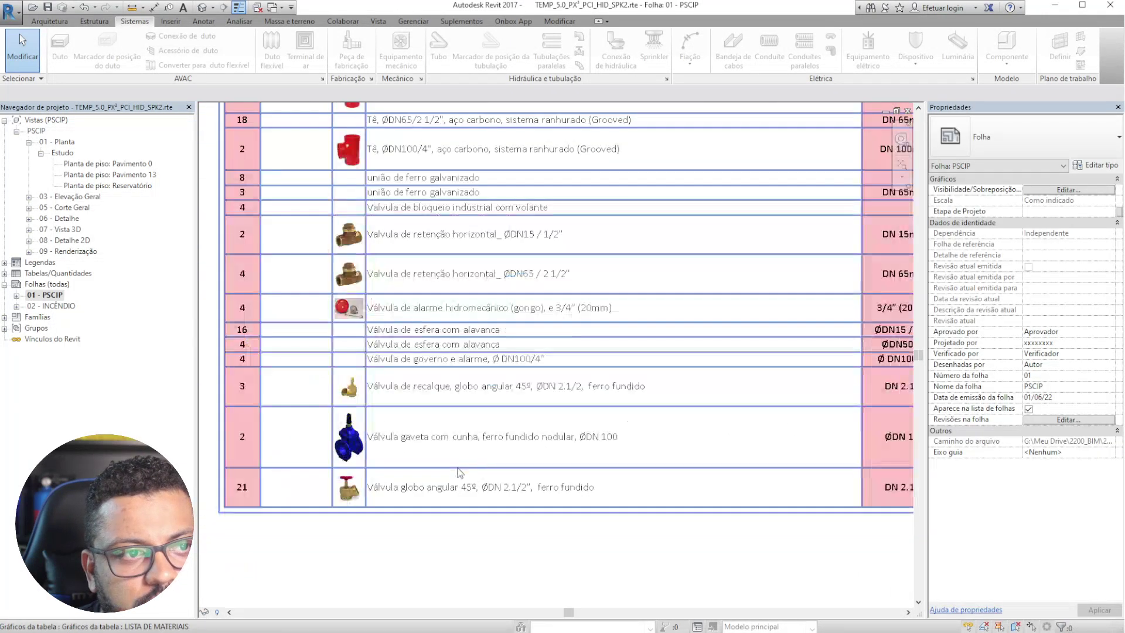
- Look back up the materials list, over the whole PSCIP sheet, and at its emergency signage and LEGENDA / SIMBOLOGIA tables
{"action": "middle_click_drag", "start_coordinate": [609, 398], "coordinate": [616, 537]}
{"action": "middle_click_drag", "start_coordinate": [558, 305], "coordinate": [557, 519]}
{"action": "middle_click_drag", "start_coordinate": [498, 170], "coordinate": [507, 385]}
{"action": "middle_click_drag", "start_coordinate": [469, 158], "coordinate": [477, 346]}
{"action": "middle_click_drag", "start_coordinate": [438, 170], "coordinate": [421, 432]}
{"action": "scroll", "coordinate": [404, 281], "scroll_direction": "down", "scroll_amount": 2}
{"action": "middle_click_drag", "start_coordinate": [414, 117], "coordinate": [340, 355]}
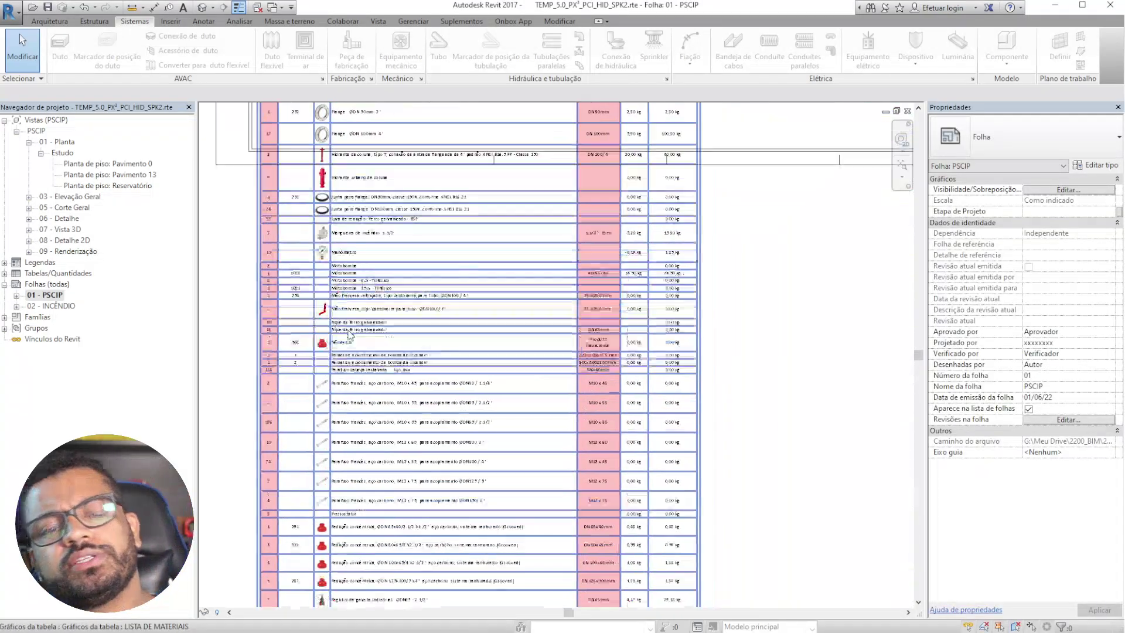
{"action": "scroll", "coordinate": [340, 354], "scroll_direction": "down", "scroll_amount": 3}
{"action": "scroll", "coordinate": [662, 305], "scroll_direction": "down", "scroll_amount": 3}
{"action": "middle_click_drag", "start_coordinate": [684, 474], "coordinate": [563, 474]}
{"action": "scroll", "coordinate": [563, 474], "scroll_direction": "down", "scroll_amount": 5}
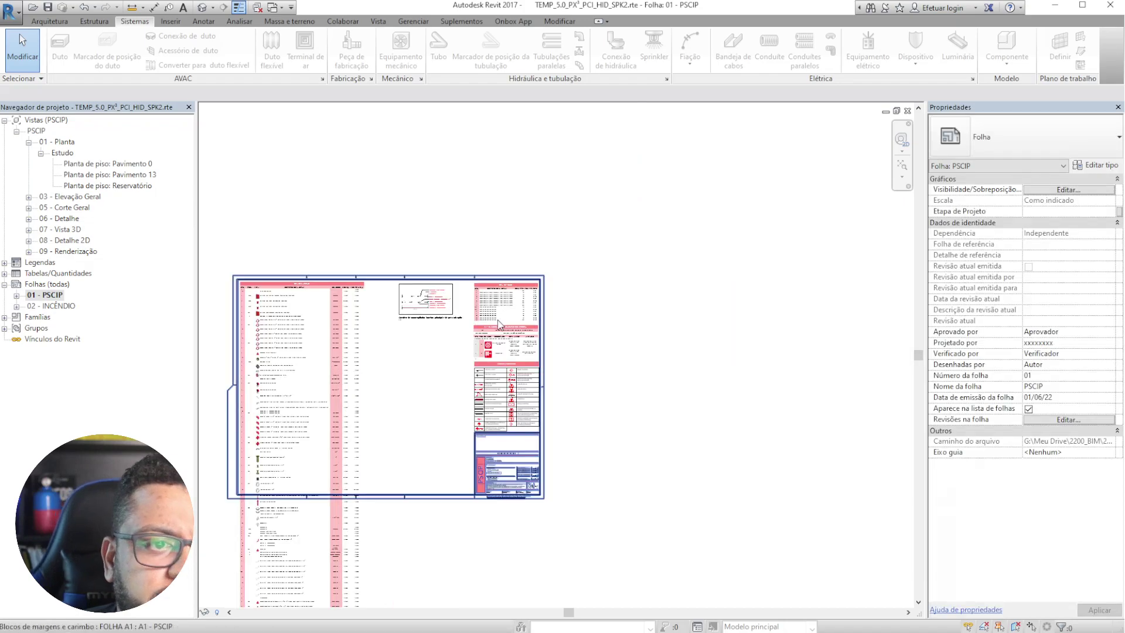
{"action": "scroll", "coordinate": [468, 280], "scroll_direction": "up", "scroll_amount": 6}
{"action": "middle_click_drag", "start_coordinate": [435, 290], "coordinate": [637, 258]}
{"action": "middle_click_drag", "start_coordinate": [637, 357], "coordinate": [451, 188]}
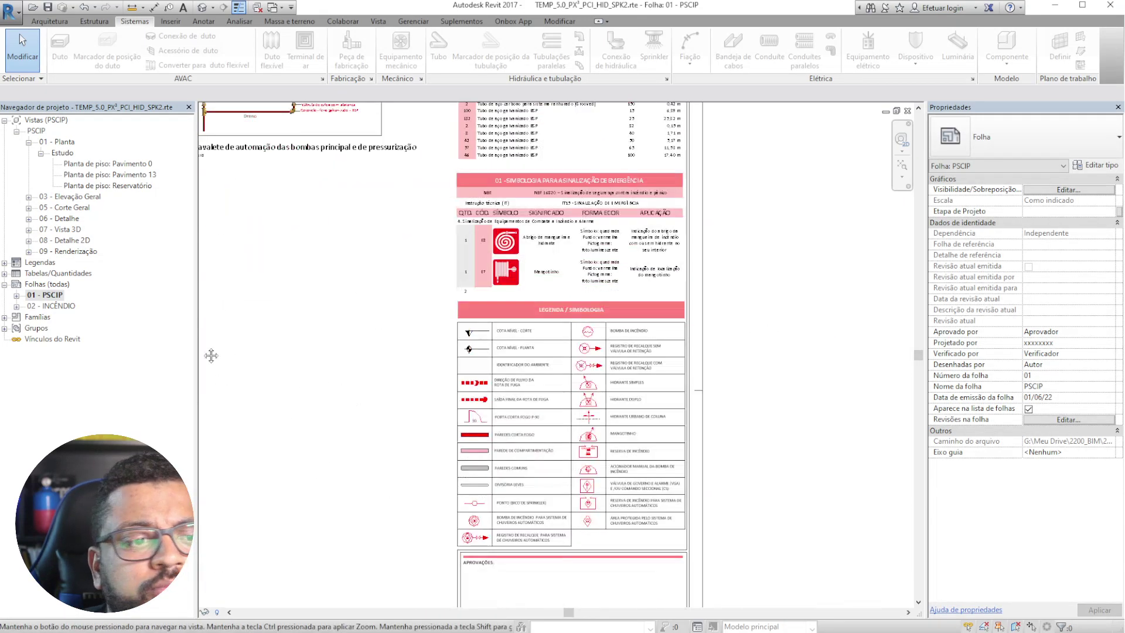
- Browse the project's Tabelas/Quantidades, Legendas and 08 - Detalhe 2D groups, collapsing each one again
{"action": "double_click", "coordinate": [57, 274]}
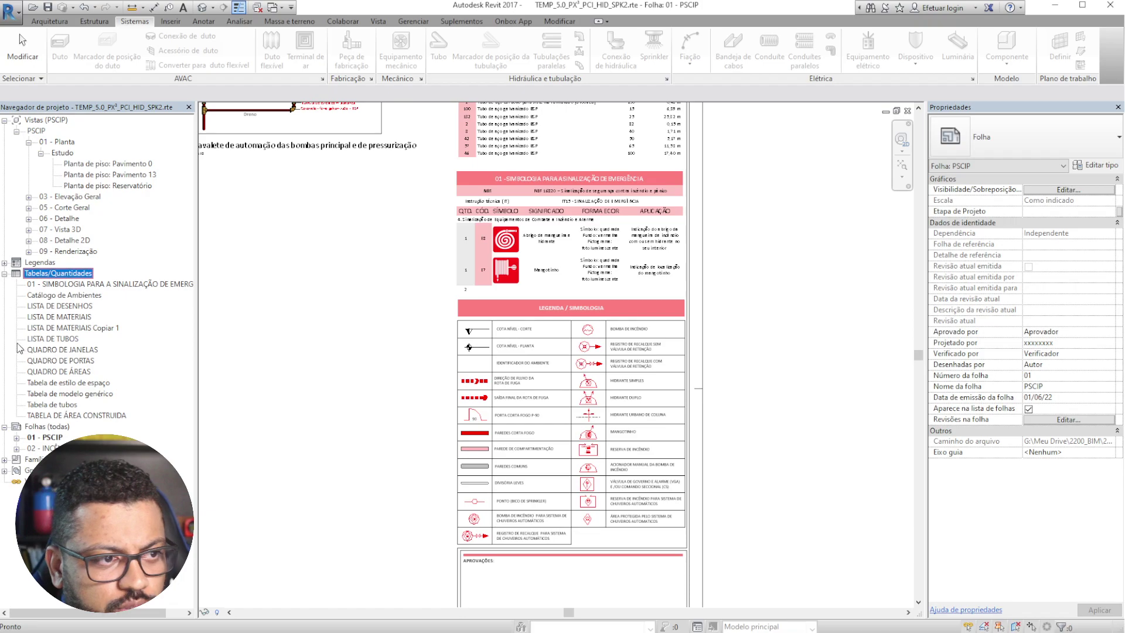
{"action": "left_click", "coordinate": [5, 273]}
{"action": "left_click", "coordinate": [5, 263]}
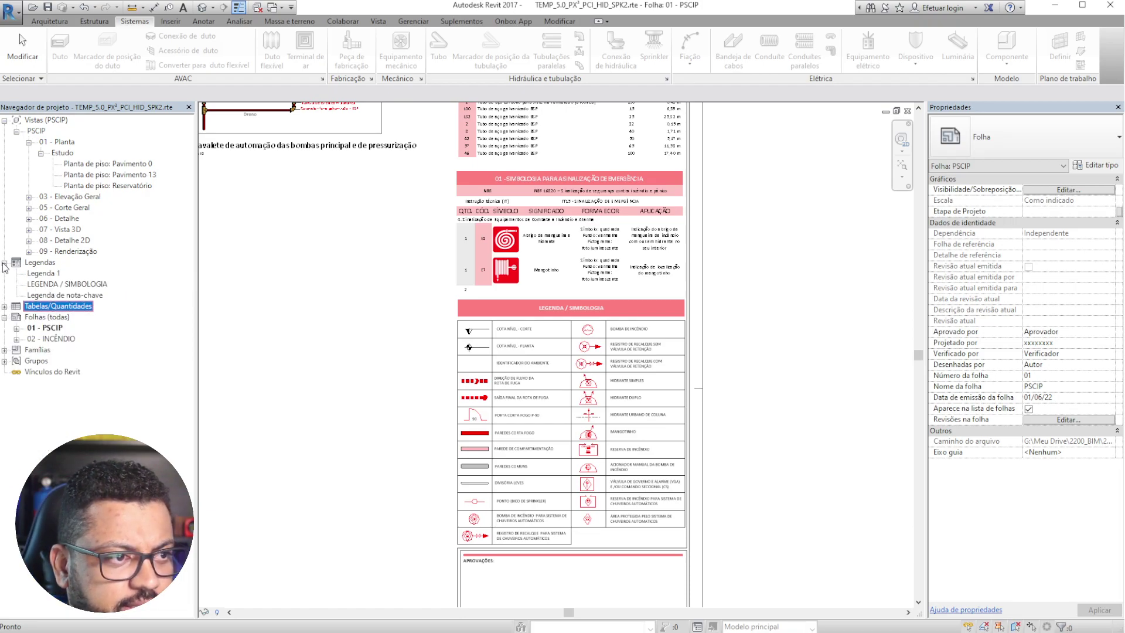
{"action": "left_click", "coordinate": [5, 264]}
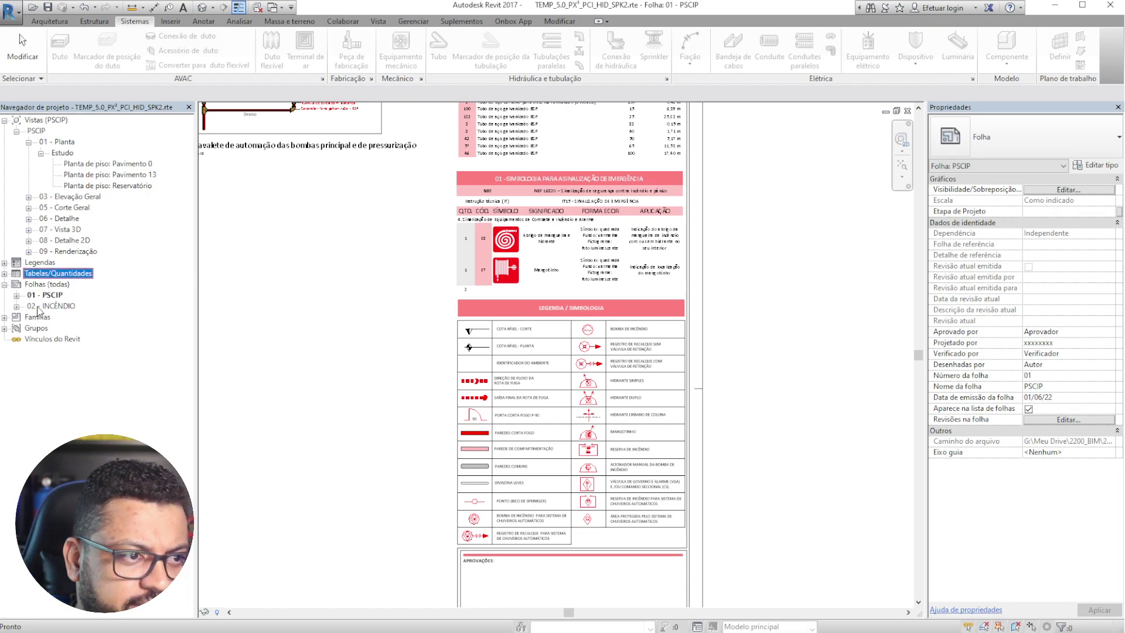
{"action": "double_click", "coordinate": [68, 241]}
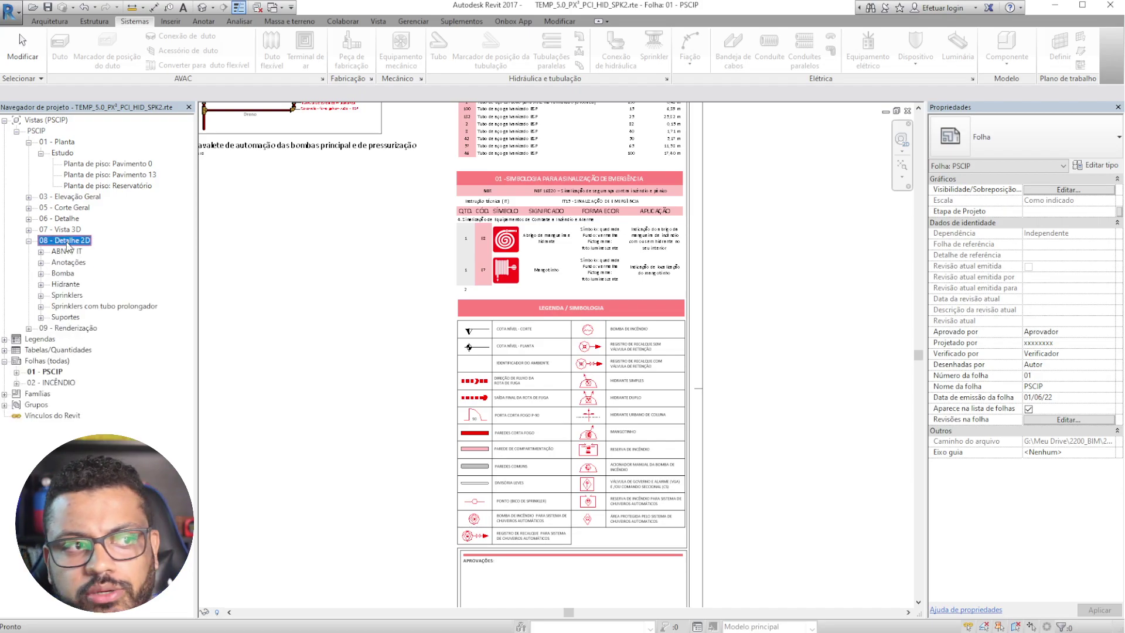
{"action": "double_click", "coordinate": [63, 242]}
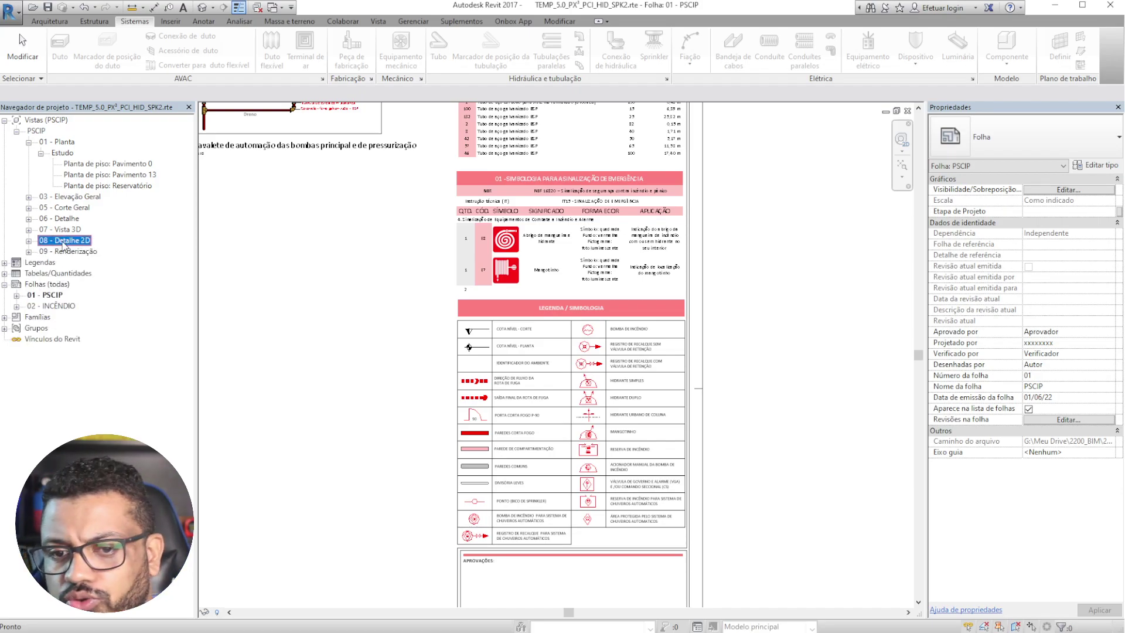
- Open the floor plan Pavimento 0 and delete the whole demonstration pipe run with its elbow and couplings
{"action": "double_click", "coordinate": [132, 167]}
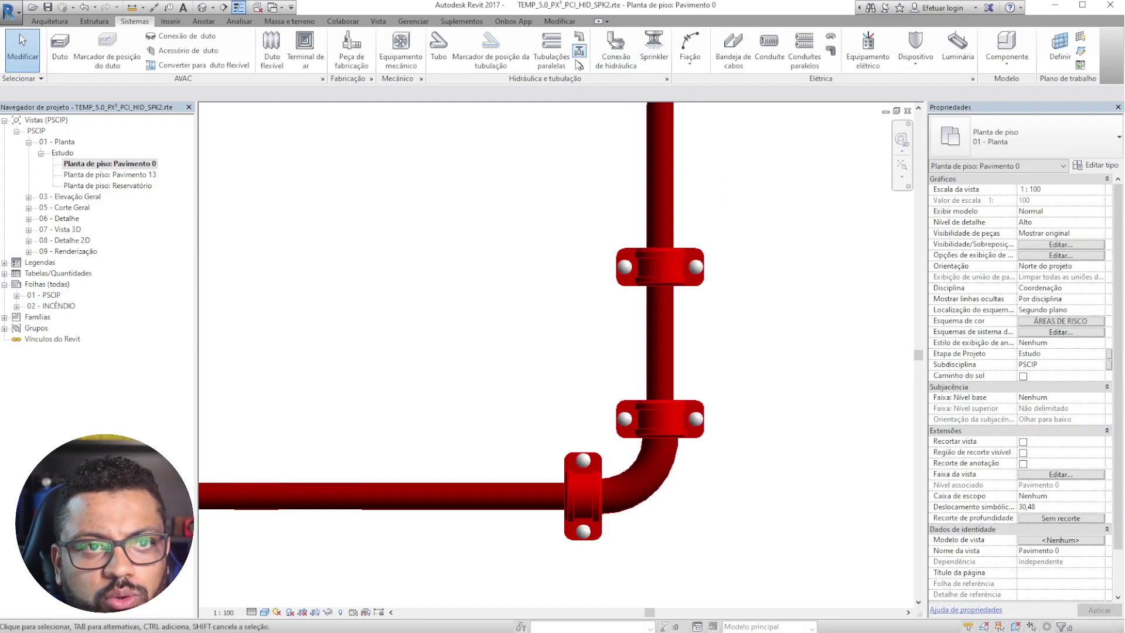
{"action": "scroll", "coordinate": [538, 386], "scroll_direction": "down", "scroll_amount": 8}
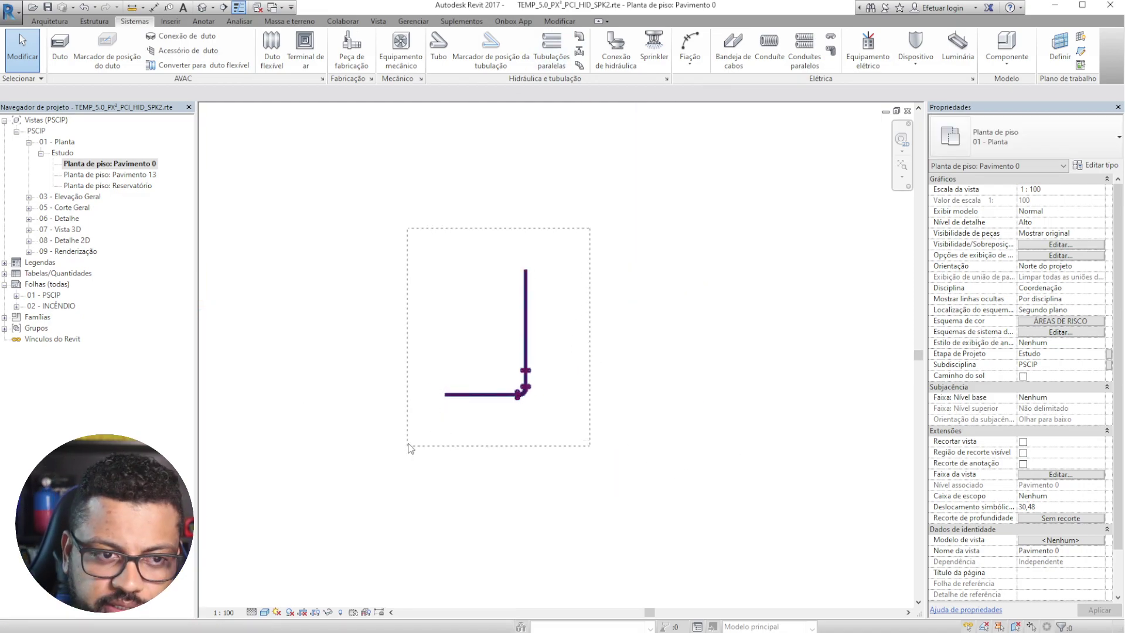
{"action": "left_click_drag", "start_coordinate": [409, 448], "coordinate": [409, 448]}
{"action": "key", "text": "Delete"}
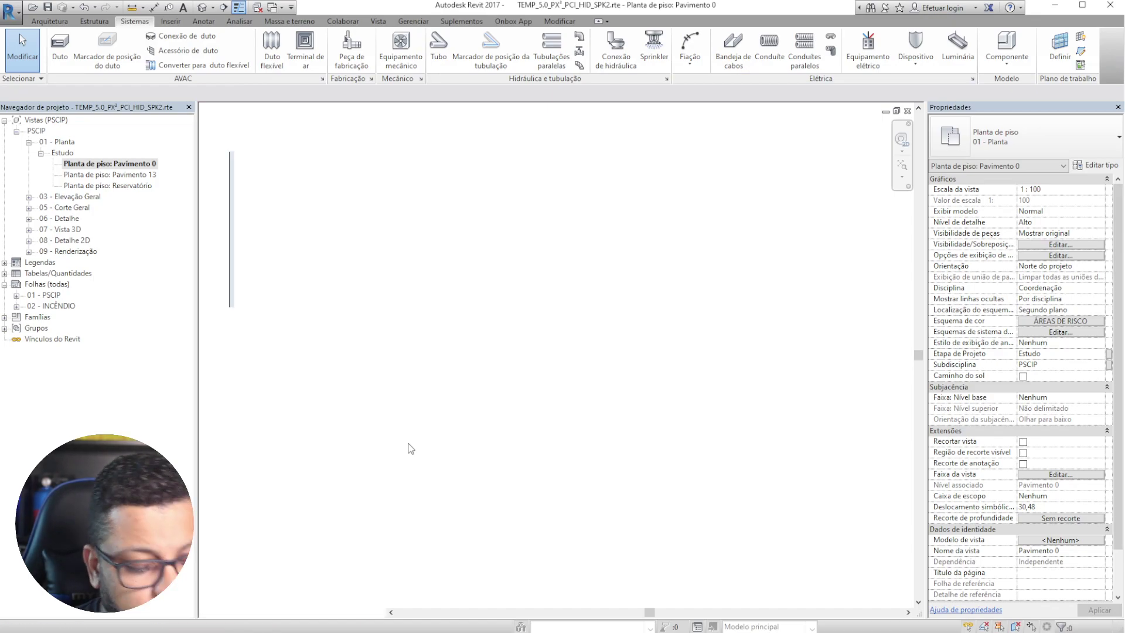
- Return to the 3D view and look over the template's hydrant, pump and sprinkler components as a whole
{"action": "key", "text": "d"}
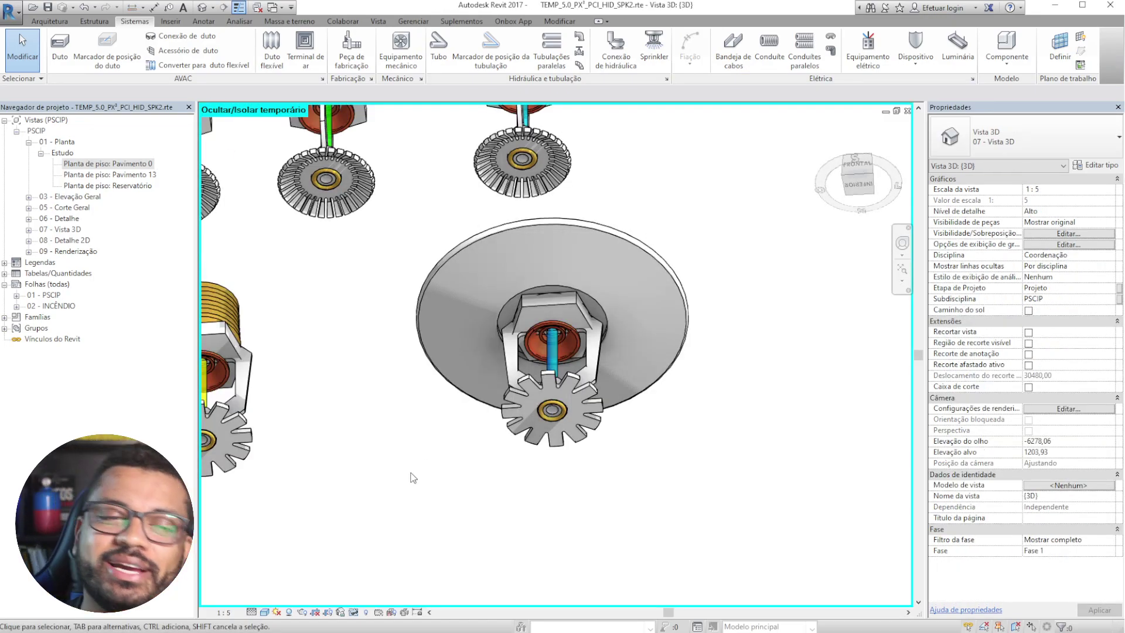
{"action": "scroll", "coordinate": [533, 346], "scroll_direction": "down", "scroll_amount": 5}
{"action": "middle_click_drag", "start_coordinate": [632, 288], "coordinate": [641, 428], "text": "shift"}
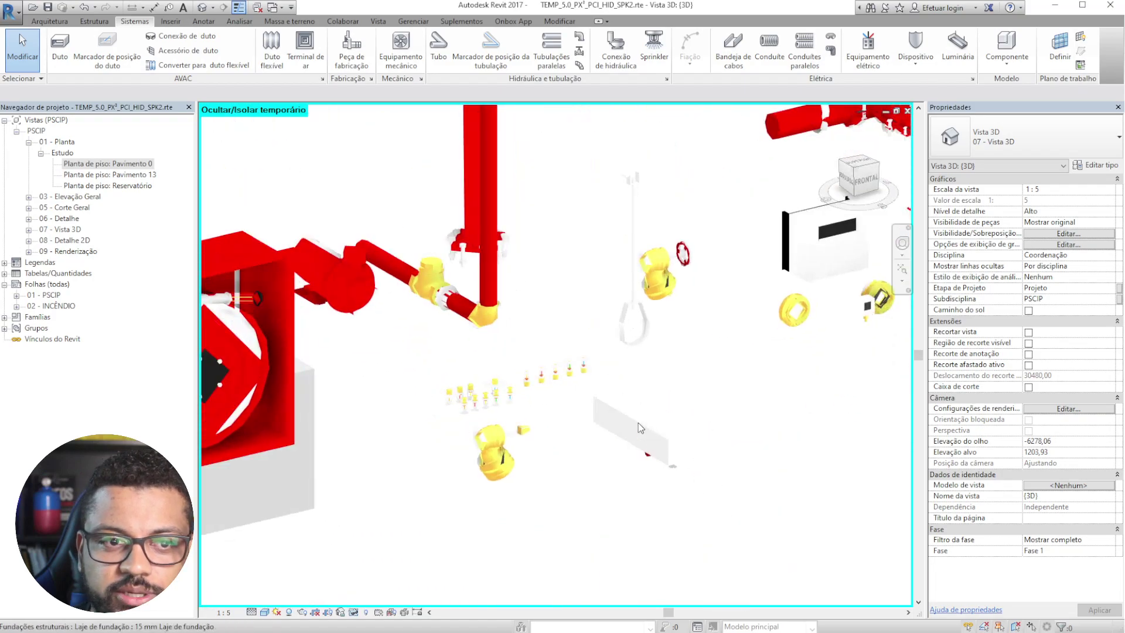
{"action": "scroll", "coordinate": [638, 423], "scroll_direction": "down", "scroll_amount": 4}
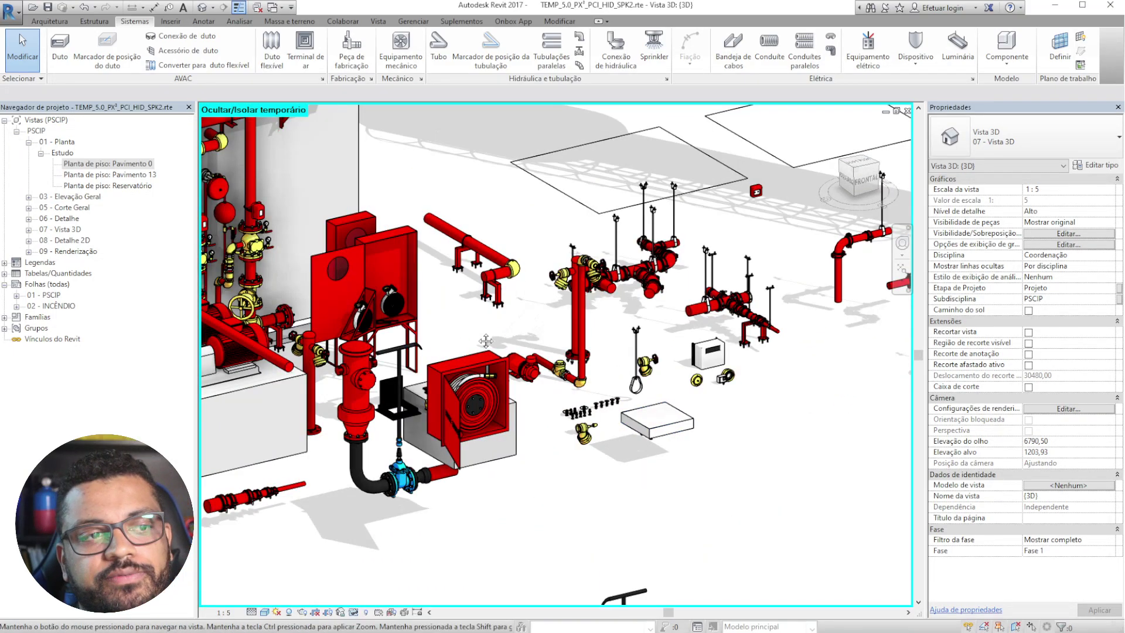
- Create a section box around the valve wall, pumps, hydrant equipment and the sprinkler grid above the wall
{"action": "scroll", "coordinate": [484, 335], "scroll_direction": "down", "scroll_amount": 2}
{"action": "middle_click_drag", "start_coordinate": [280, 340], "coordinate": [538, 504]}
{"action": "middle_click_drag", "start_coordinate": [522, 450], "coordinate": [600, 464], "text": "shift"}
{"action": "scroll", "coordinate": [509, 482], "scroll_direction": "up", "scroll_amount": 3}
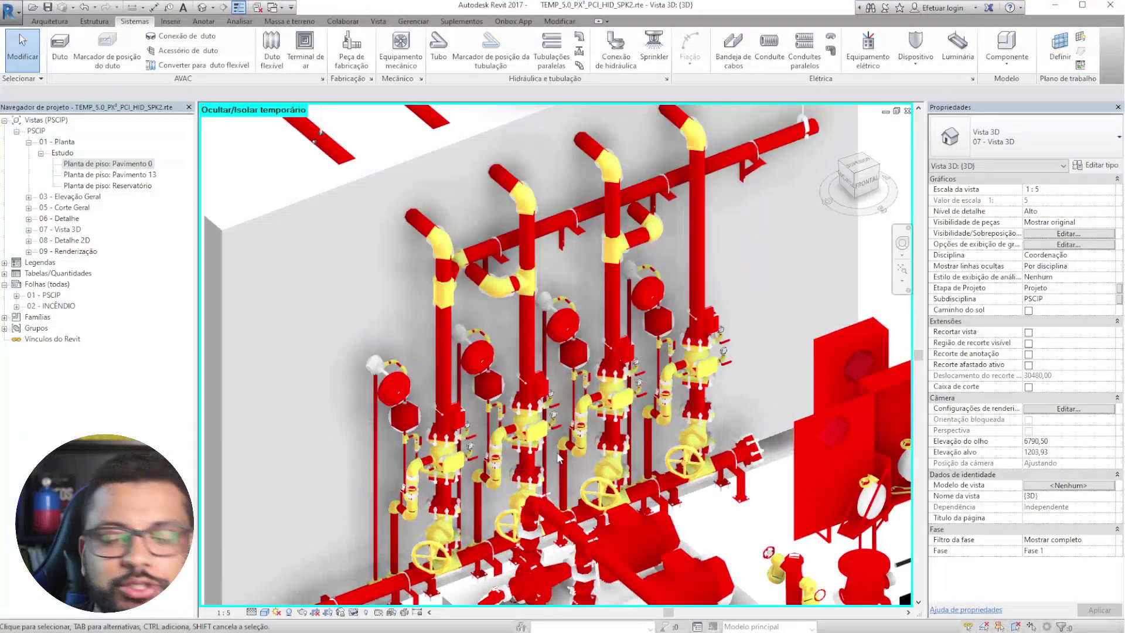
{"action": "scroll", "coordinate": [557, 458], "scroll_direction": "down", "scroll_amount": 2}
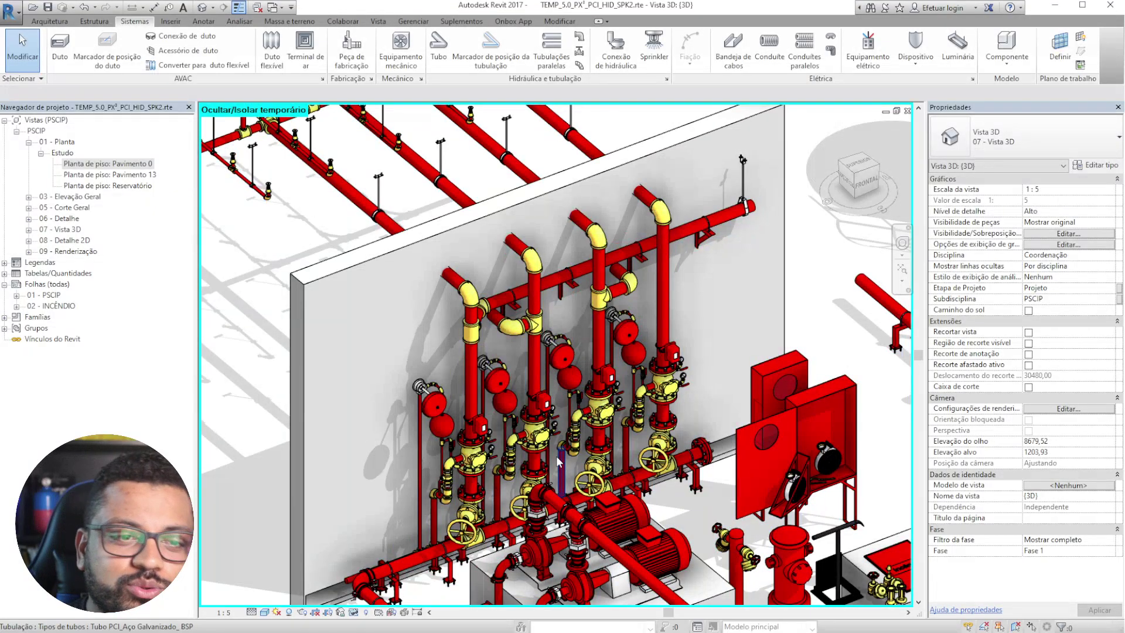
{"action": "scroll", "coordinate": [519, 360], "scroll_direction": "down", "scroll_amount": 2}
{"action": "middle_click_drag", "start_coordinate": [472, 258], "coordinate": [524, 328]}
{"action": "left_click_drag", "start_coordinate": [624, 538], "coordinate": [403, 163]}
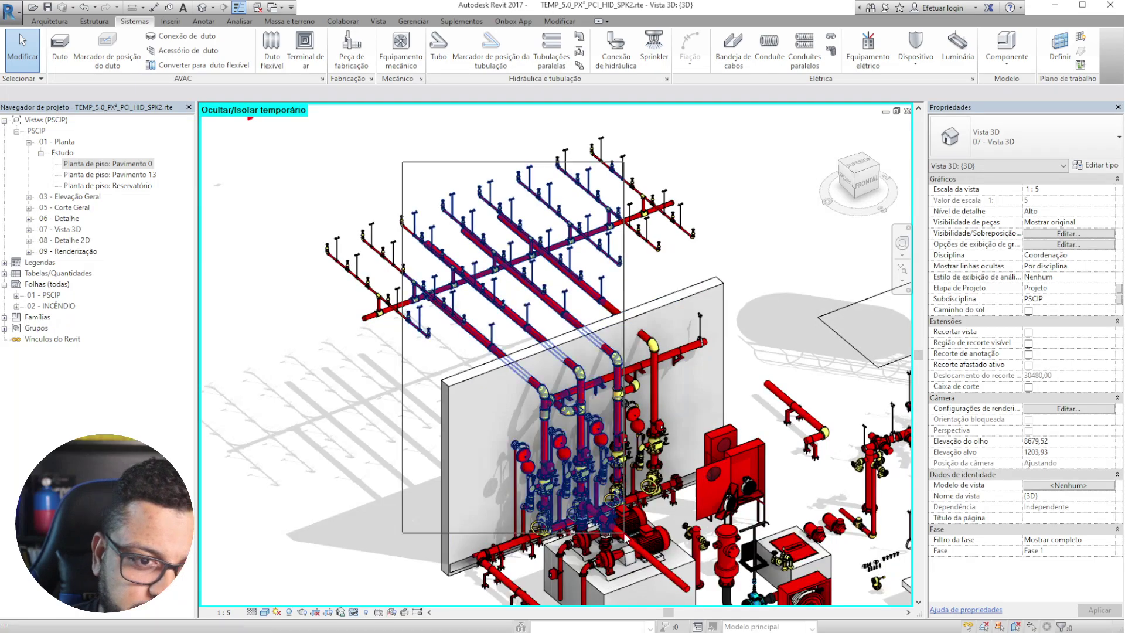
{"action": "left_click_drag", "start_coordinate": [625, 533], "coordinate": [732, 599]}
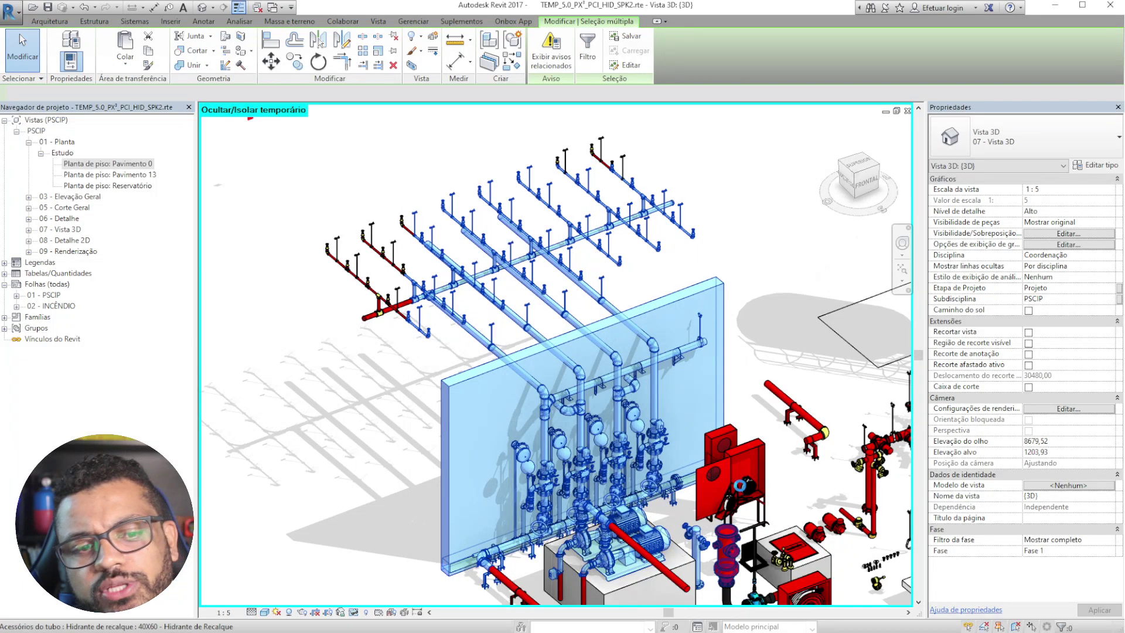
{"action": "key", "text": "b"}
{"action": "key", "text": "x"}
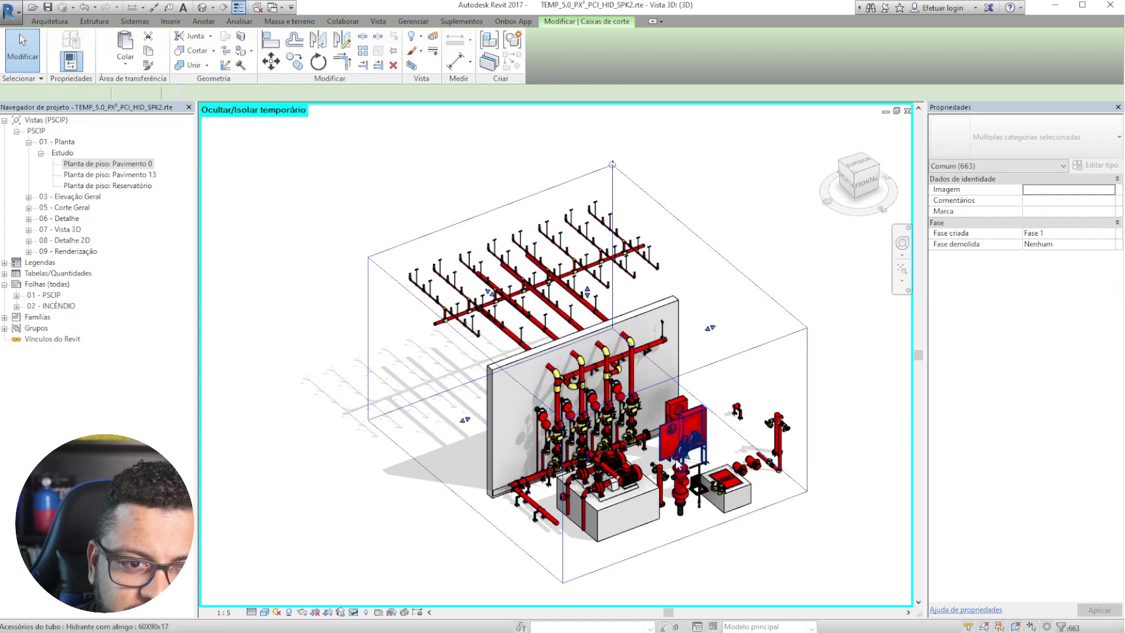
{"action": "left_click", "coordinate": [643, 444]}
{"action": "scroll", "coordinate": [779, 382], "scroll_direction": "up", "scroll_amount": 3}
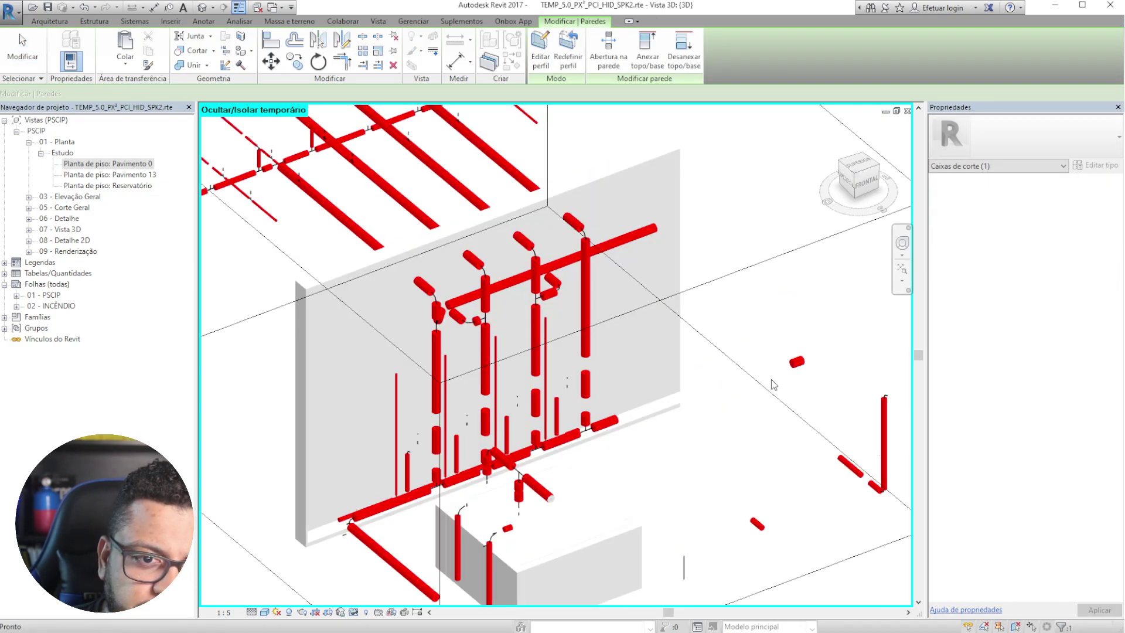
{"action": "key", "text": "Escape"}
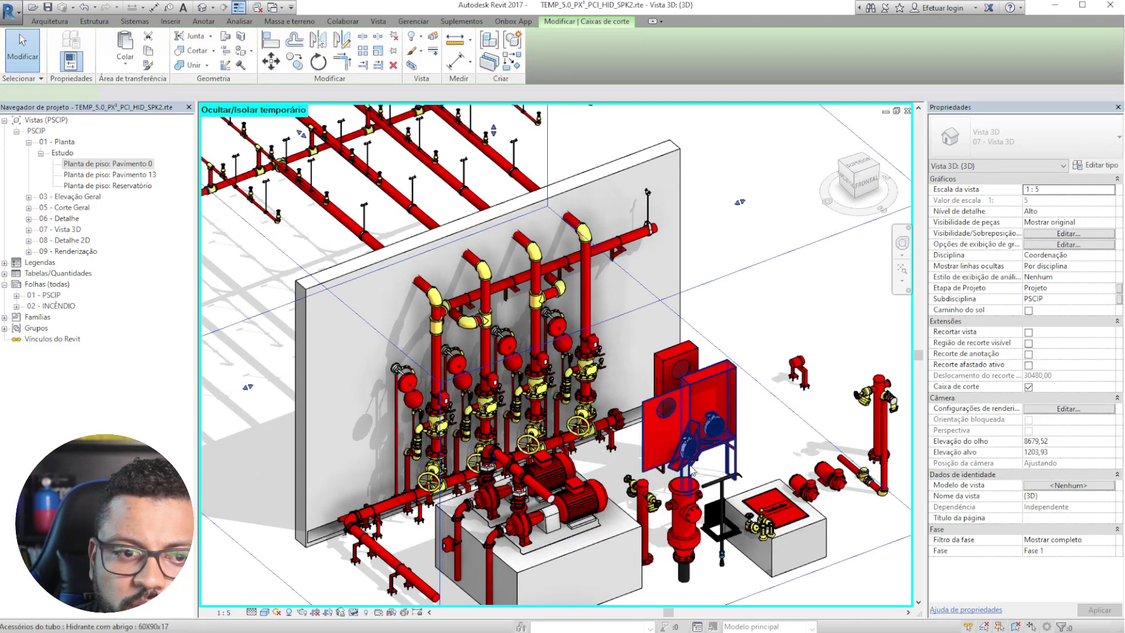
{"action": "left_click", "coordinate": [693, 514]}
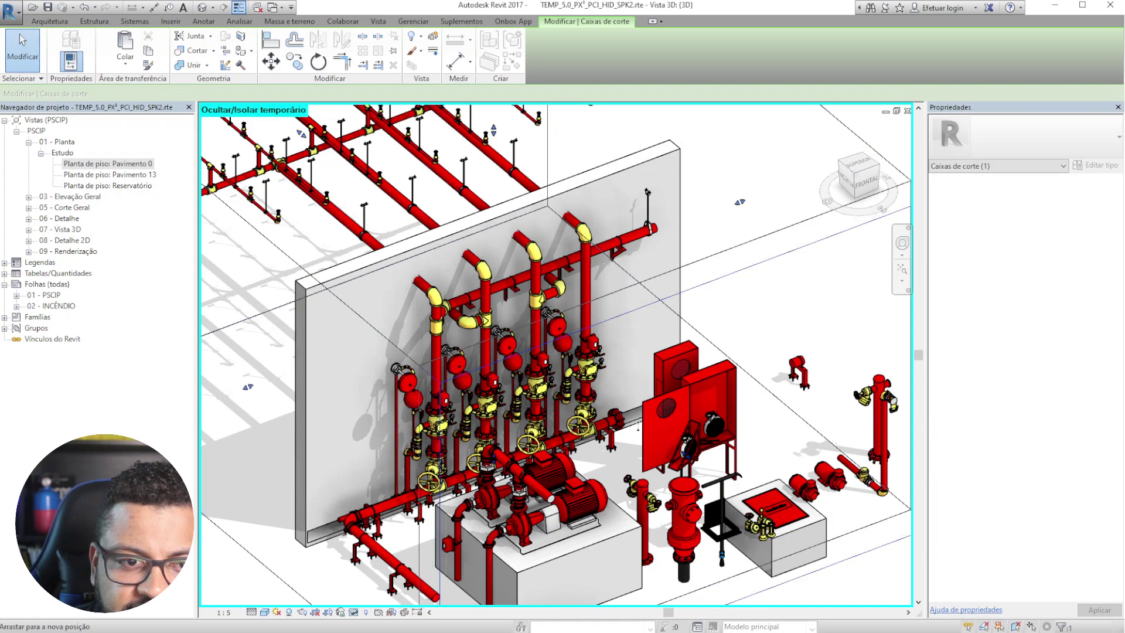
{"action": "key", "text": "Escape"}
{"action": "left_click", "coordinate": [664, 438]}
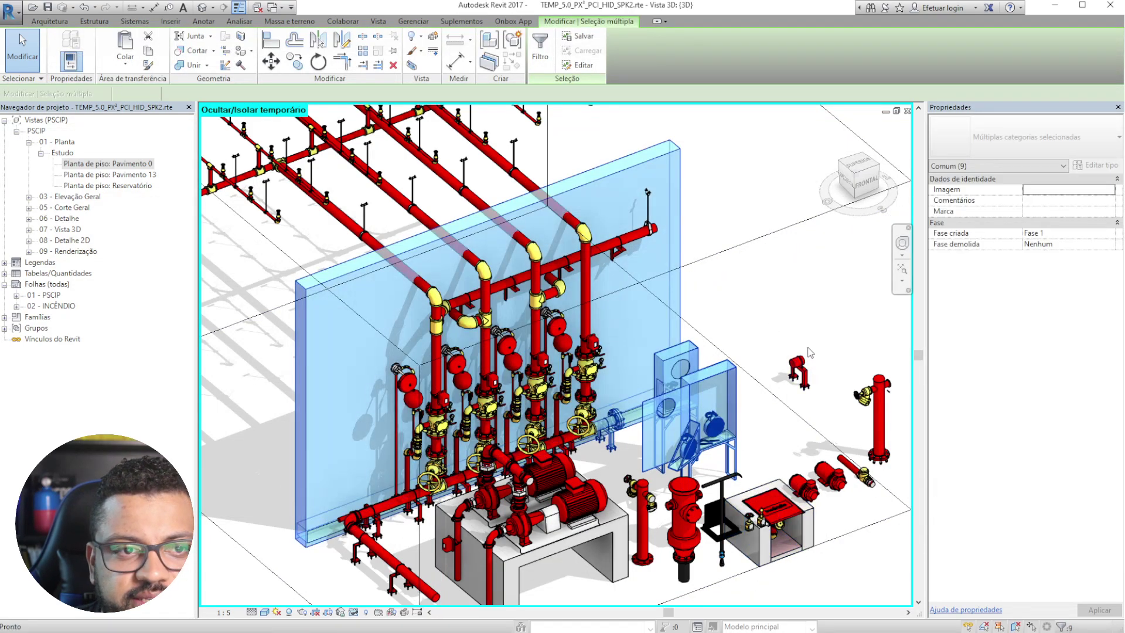
{"action": "left_click", "coordinate": [785, 297]}
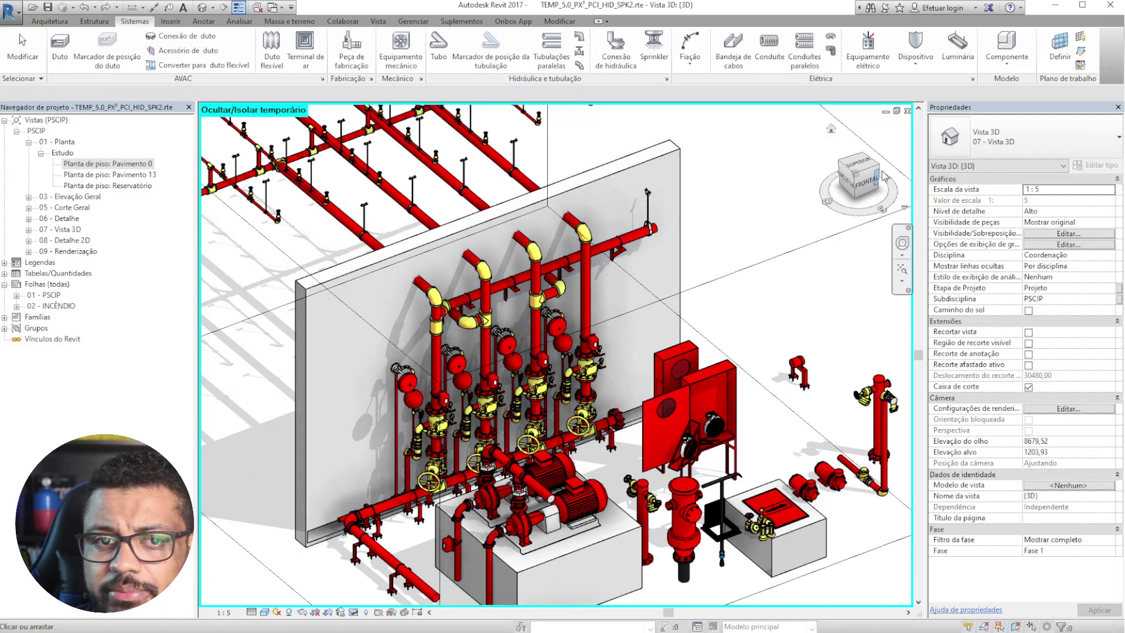
- In the top view, pull the section box's front face back towards the valve wall so the pumps and hydrant equipment are cut away
{"action": "left_click", "coordinate": [862, 169]}
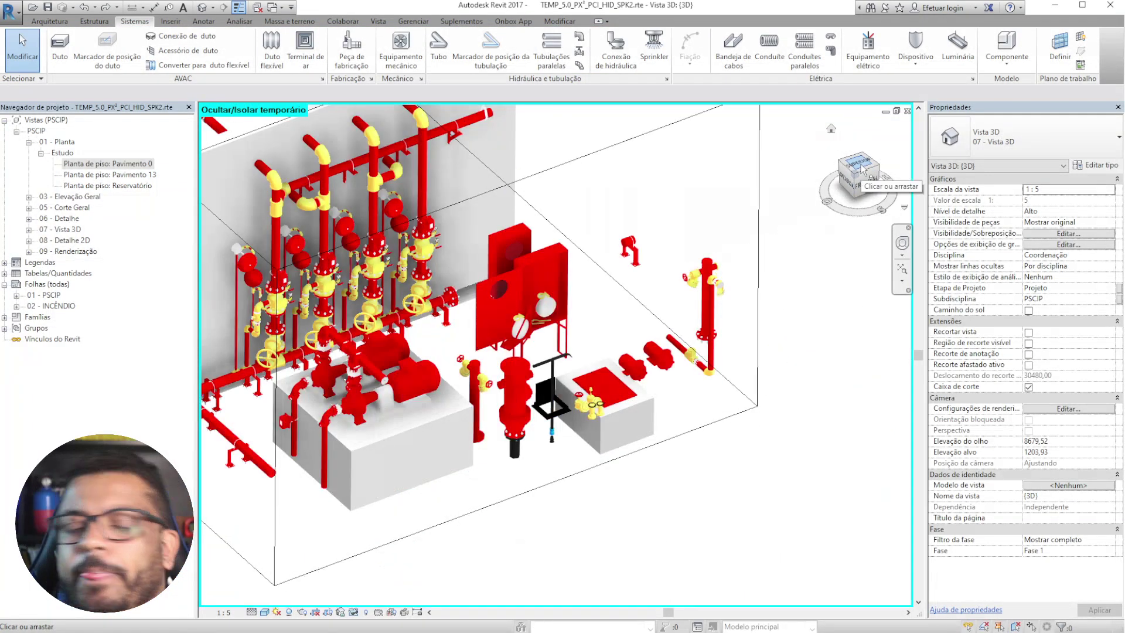
{"action": "key", "text": "h"}
{"action": "key", "text": "r"}
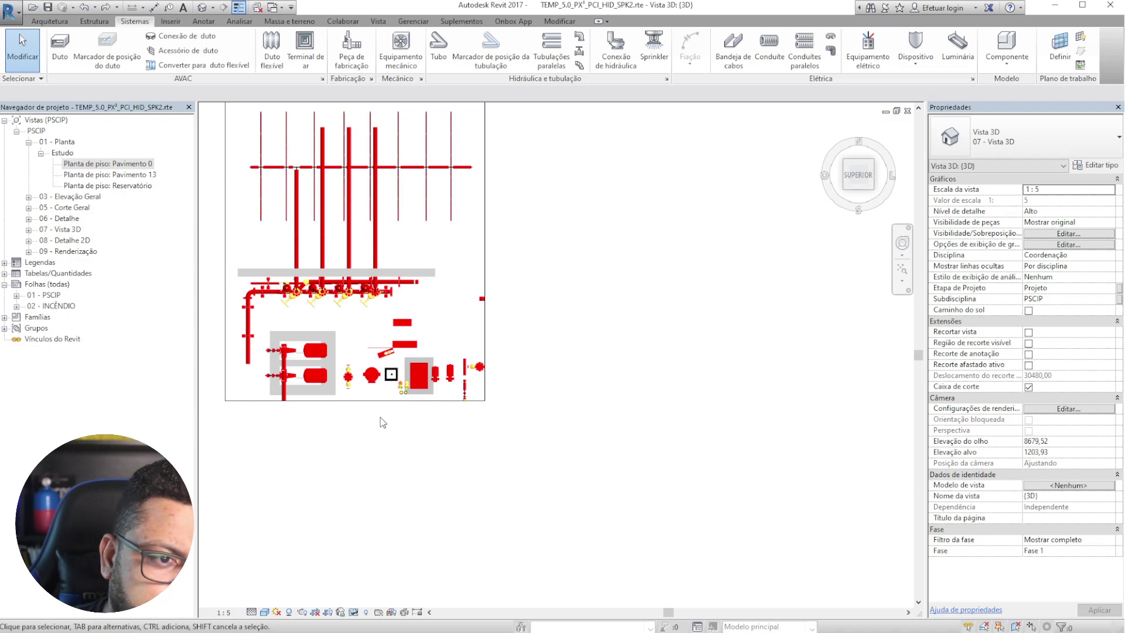
{"action": "left_click", "coordinate": [561, 553]}
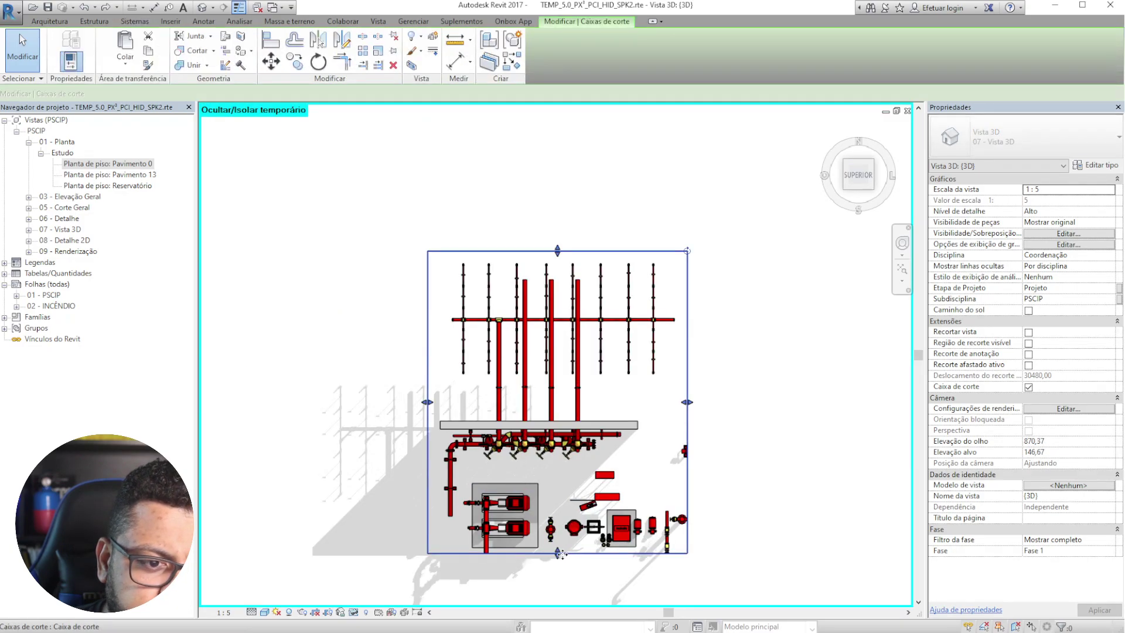
{"action": "key", "text": "Escape"}
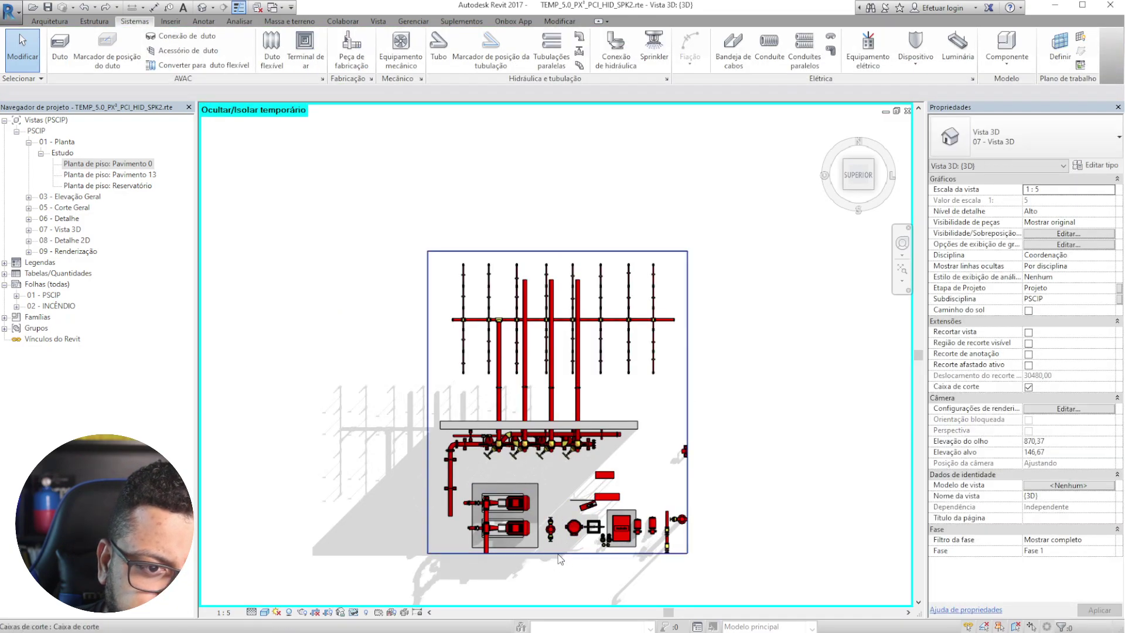
{"action": "left_click", "coordinate": [558, 553]}
{"action": "left_click", "coordinate": [564, 478]}
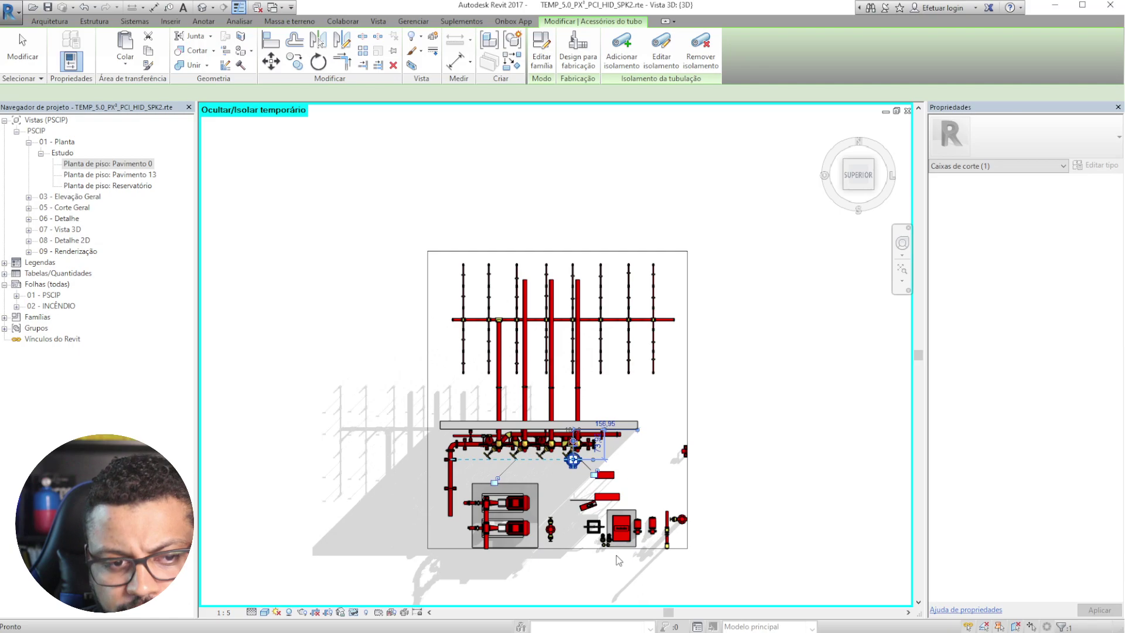
{"action": "left_click", "coordinate": [688, 416]}
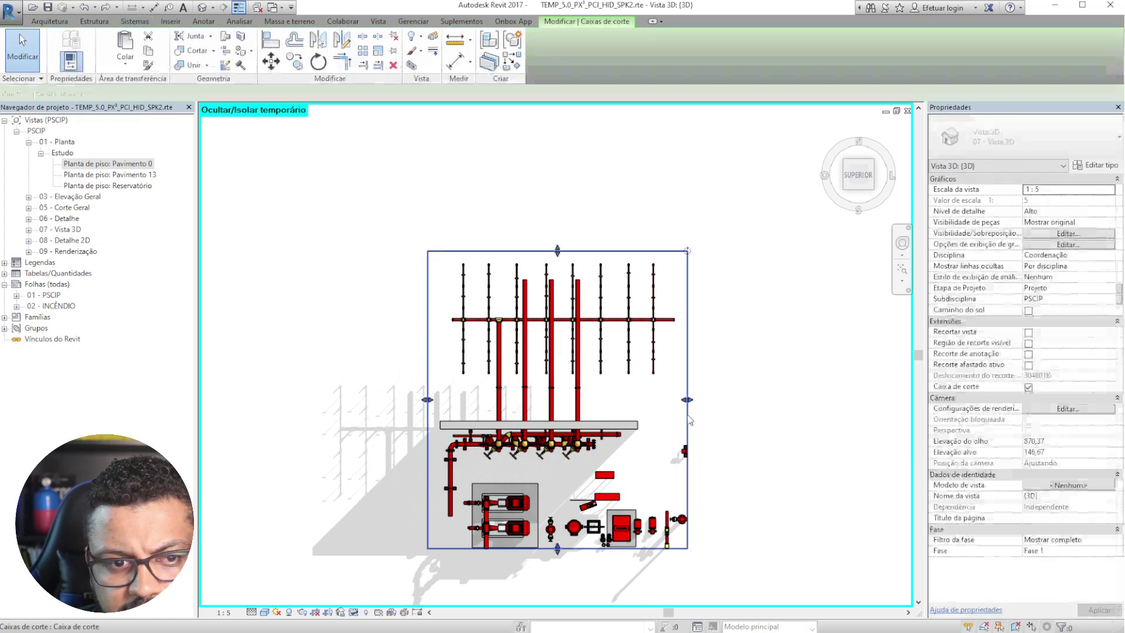
{"action": "left_click_drag", "start_coordinate": [557, 548], "coordinate": [557, 534]}
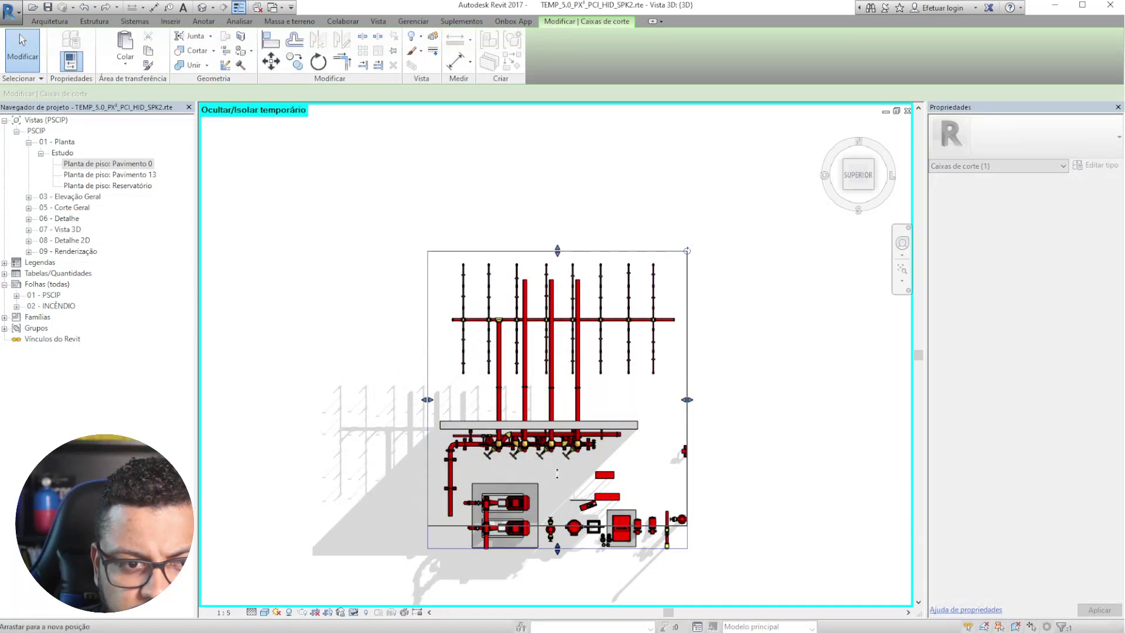
{"action": "left_click_drag", "start_coordinate": [558, 475], "coordinate": [559, 488]}
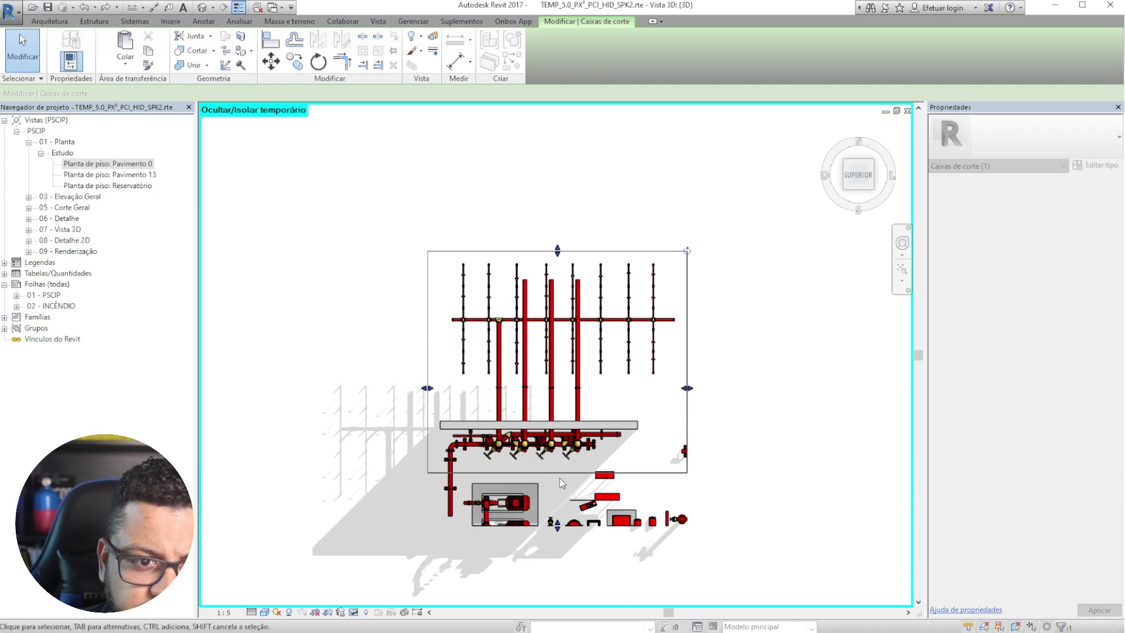
{"action": "left_click_drag", "start_coordinate": [557, 471], "coordinate": [561, 511]}
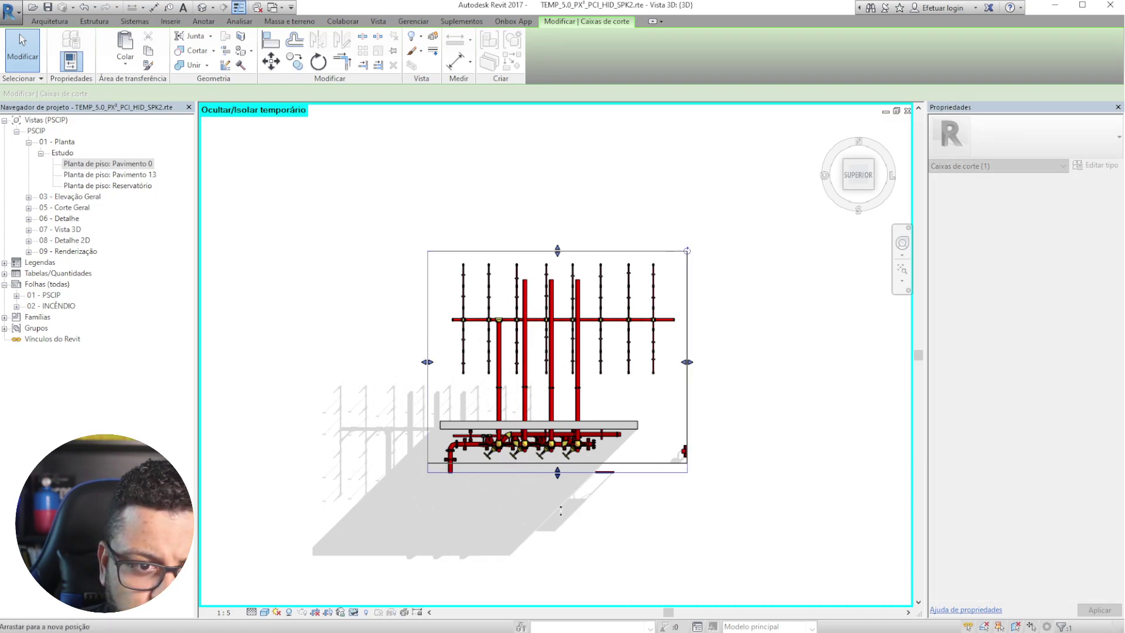
- Return the section-boxed model to an isometric view showing the valve wall and sprinkler grid
{"action": "left_click", "coordinate": [811, 182]}
{"action": "left_click", "coordinate": [844, 189]}
{"action": "key", "text": "h"}
{"action": "key", "text": "h"}
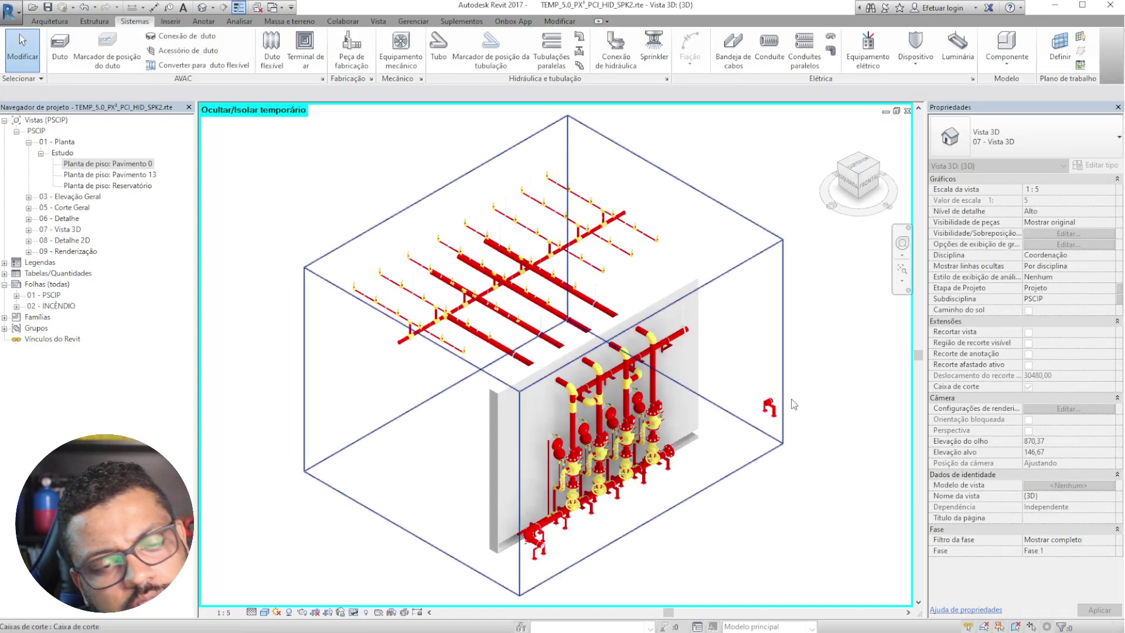
{"action": "middle_click_drag", "start_coordinate": [623, 552], "coordinate": [588, 514]}
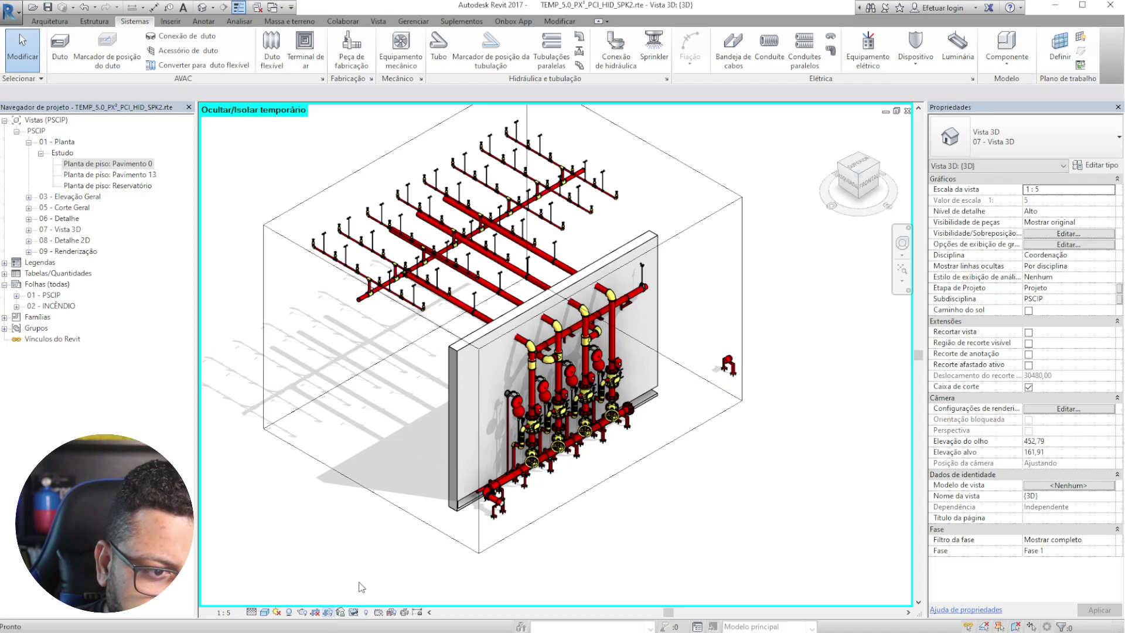
- Crop the 3D view closely around the valve wall and hide the crop region boundary
{"action": "scroll", "coordinate": [399, 512], "scroll_direction": "down", "scroll_amount": 8}
{"action": "scroll", "coordinate": [435, 503], "scroll_direction": "up", "scroll_amount": 5}
{"action": "left_click", "coordinate": [429, 540]}
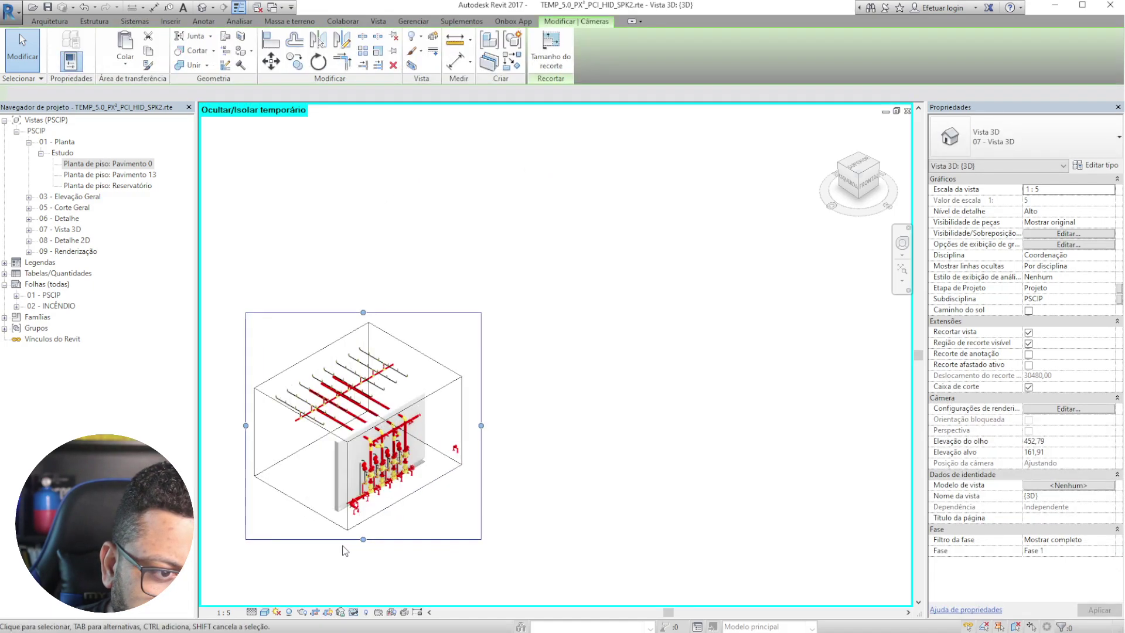
{"action": "scroll", "coordinate": [375, 536], "scroll_direction": "up", "scroll_amount": 3}
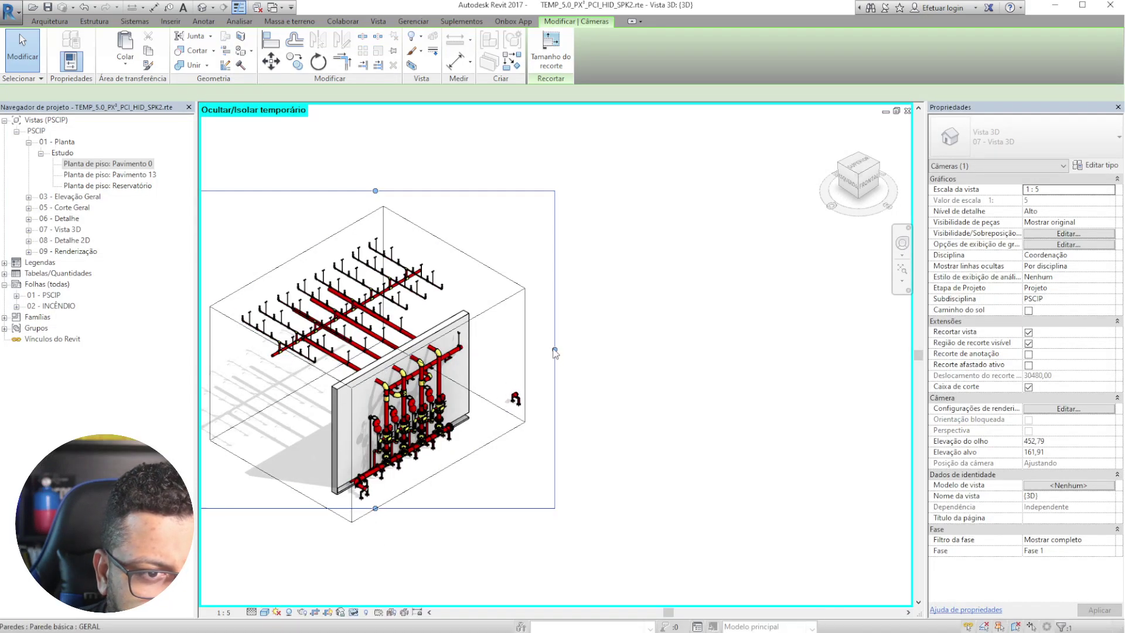
{"action": "middle_click_drag", "start_coordinate": [555, 351], "coordinate": [685, 371]}
{"action": "key", "text": "Escape"}
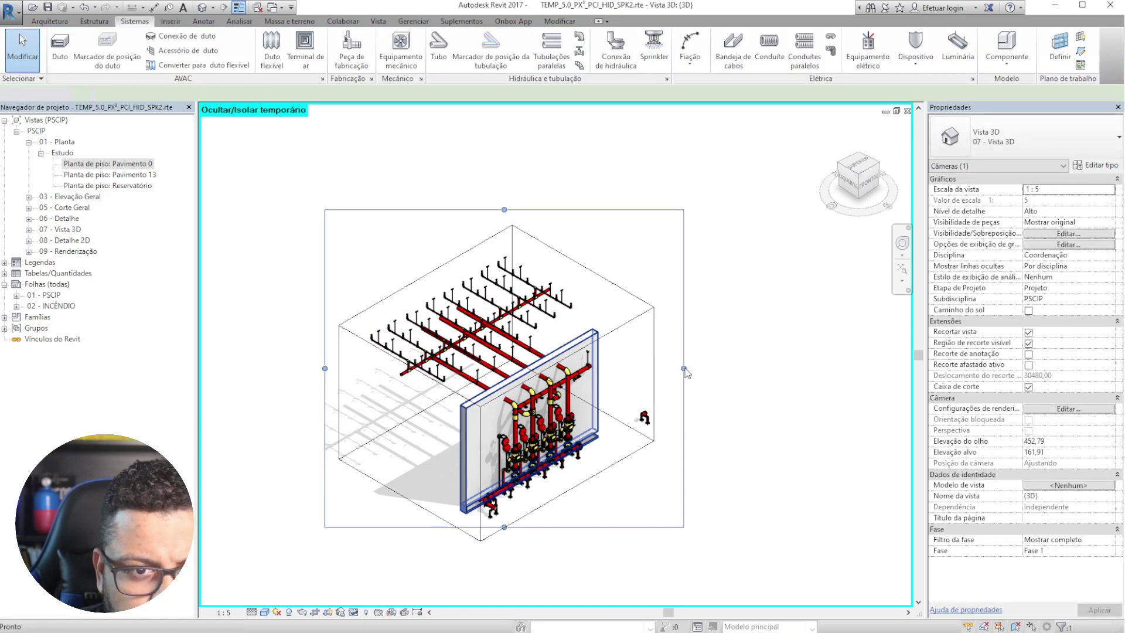
{"action": "left_click", "coordinate": [684, 369]}
{"action": "left_click_drag", "start_coordinate": [683, 369], "coordinate": [600, 372]}
{"action": "left_click_drag", "start_coordinate": [326, 369], "coordinate": [453, 368]}
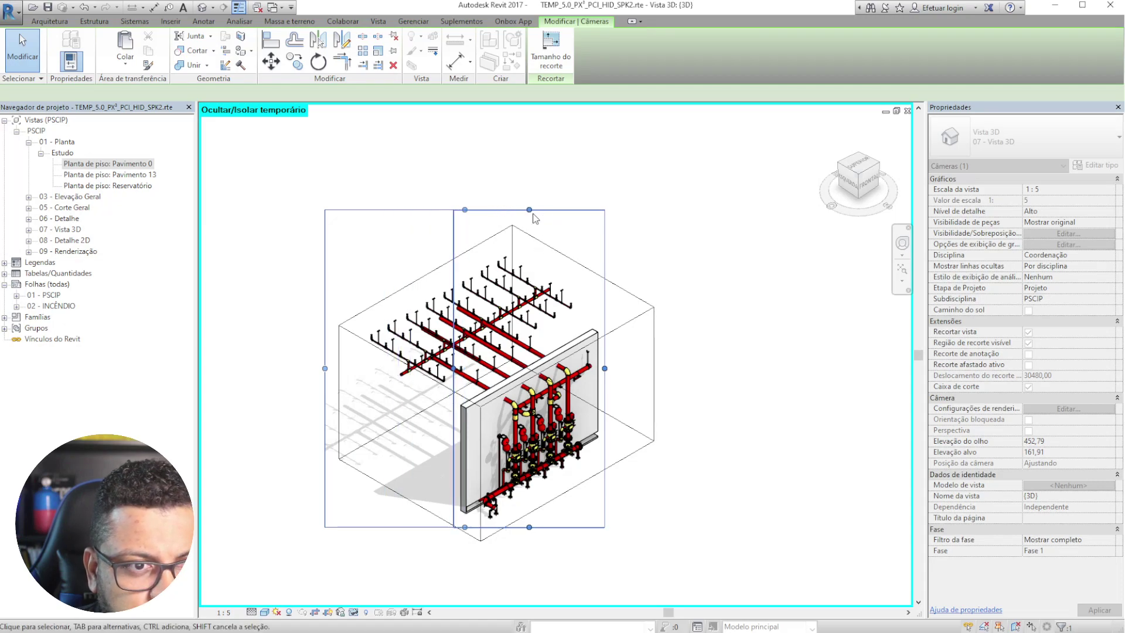
{"action": "left_click_drag", "start_coordinate": [530, 210], "coordinate": [532, 347]}
{"action": "scroll", "coordinate": [558, 476], "scroll_direction": "up", "scroll_amount": 4}
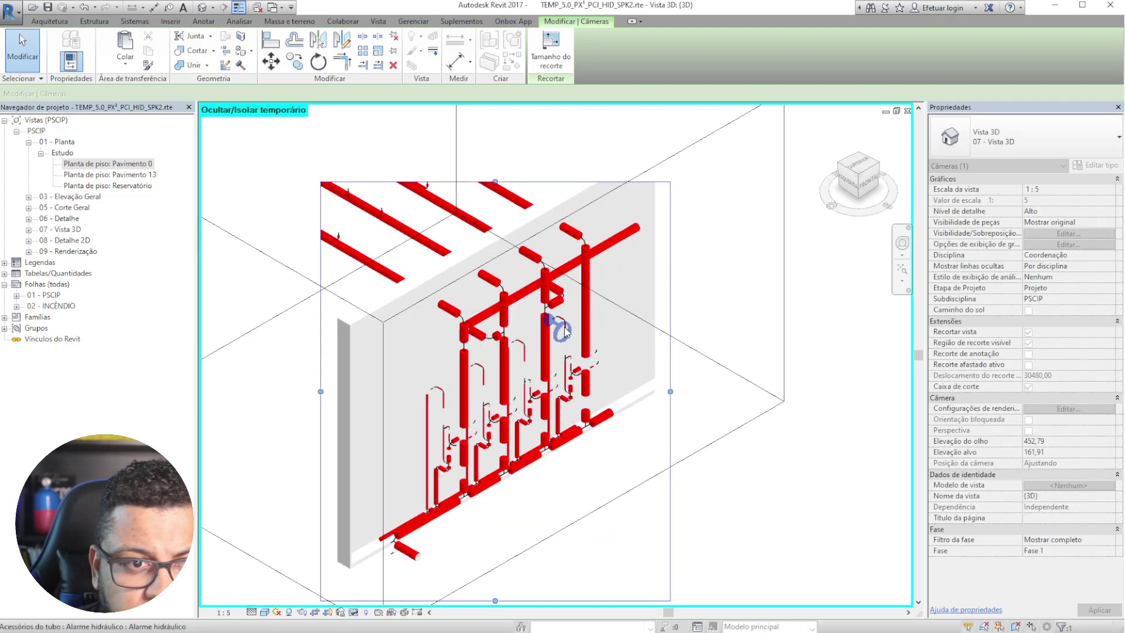
{"action": "left_click", "coordinate": [327, 613]}
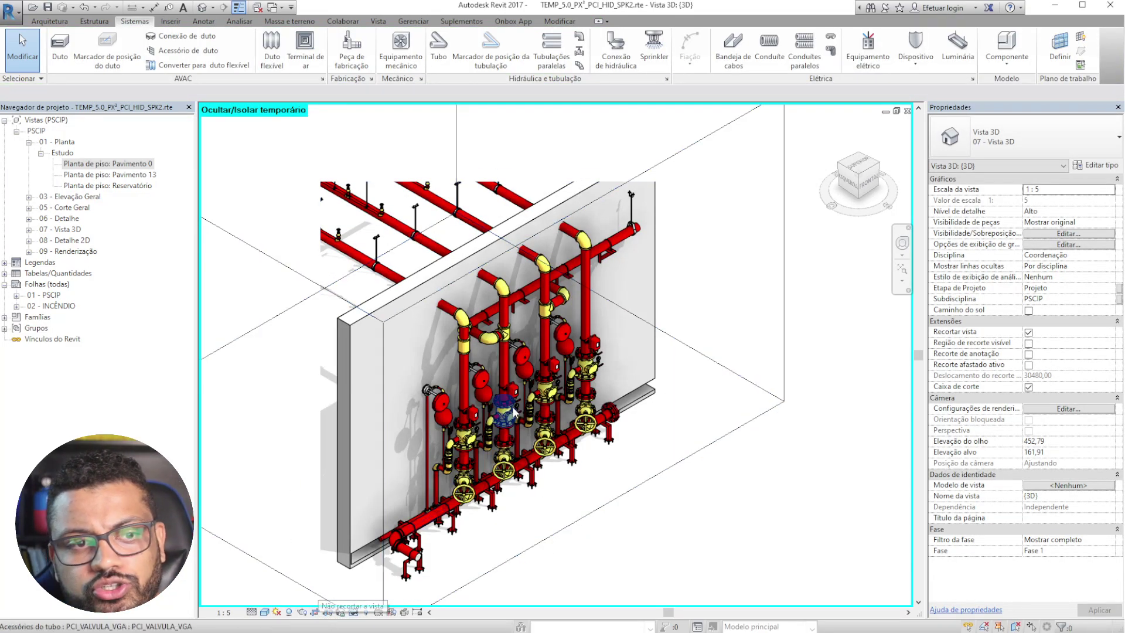
- Open the render settings for the valve wall view and limit the rendering to a region
{"action": "scroll", "coordinate": [513, 410], "scroll_direction": "down", "scroll_amount": 1}
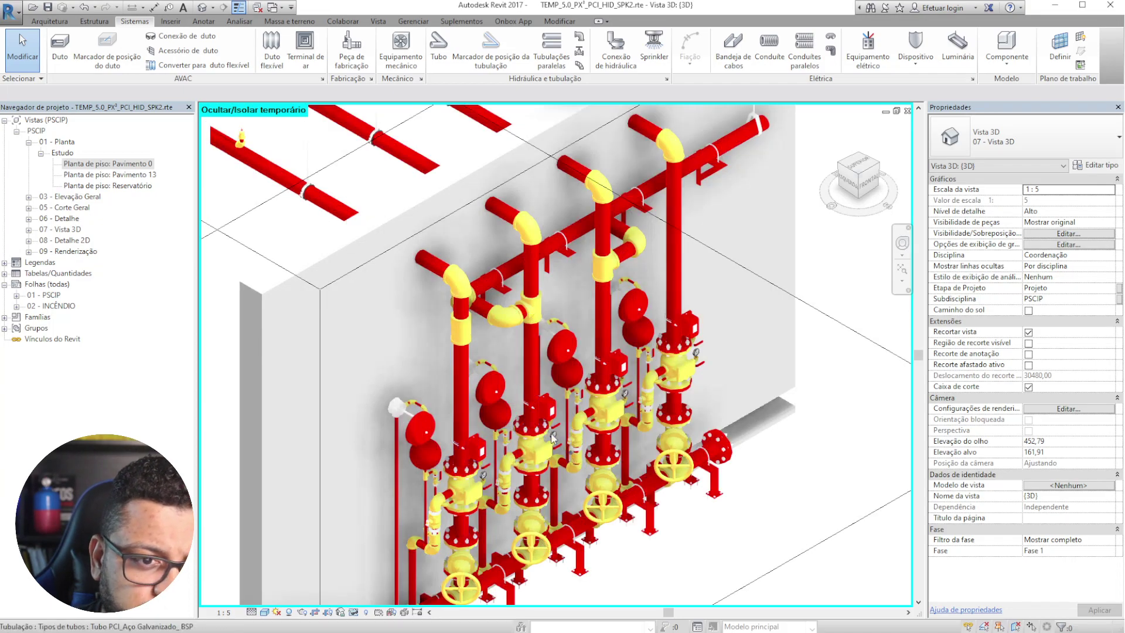
{"action": "scroll", "coordinate": [467, 456], "scroll_direction": "up", "scroll_amount": 2}
{"action": "scroll", "coordinate": [474, 379], "scroll_direction": "up", "scroll_amount": 2}
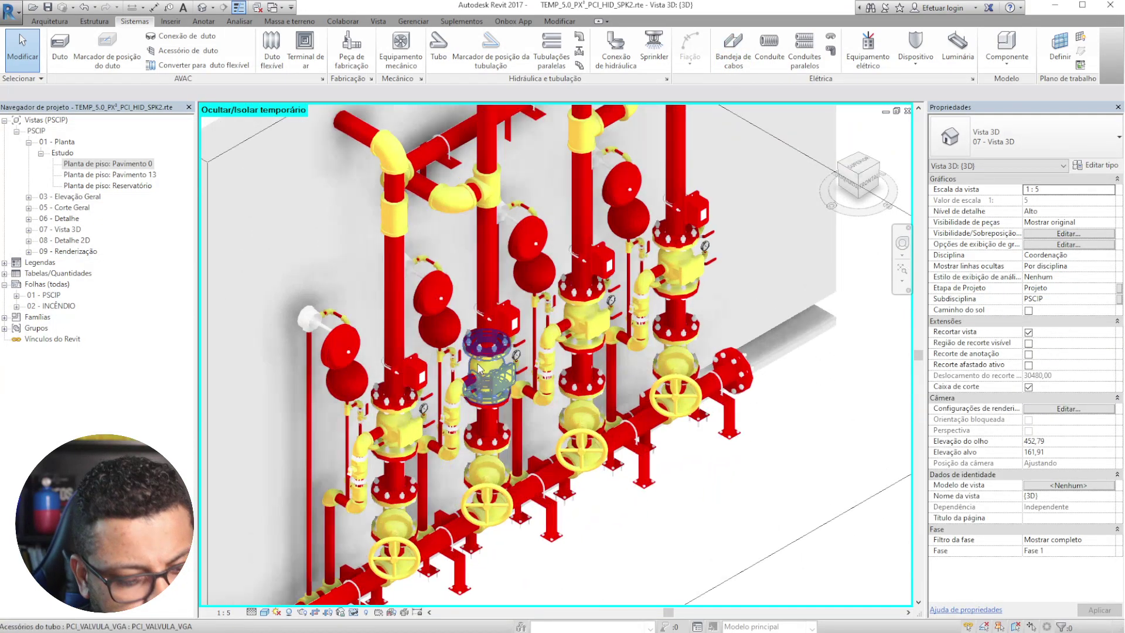
{"action": "key", "text": "r"}
{"action": "key", "text": "r"}
{"action": "left_click_drag", "start_coordinate": [68, 18], "coordinate": [158, 95]}
{"action": "left_click", "coordinate": [143, 109]}
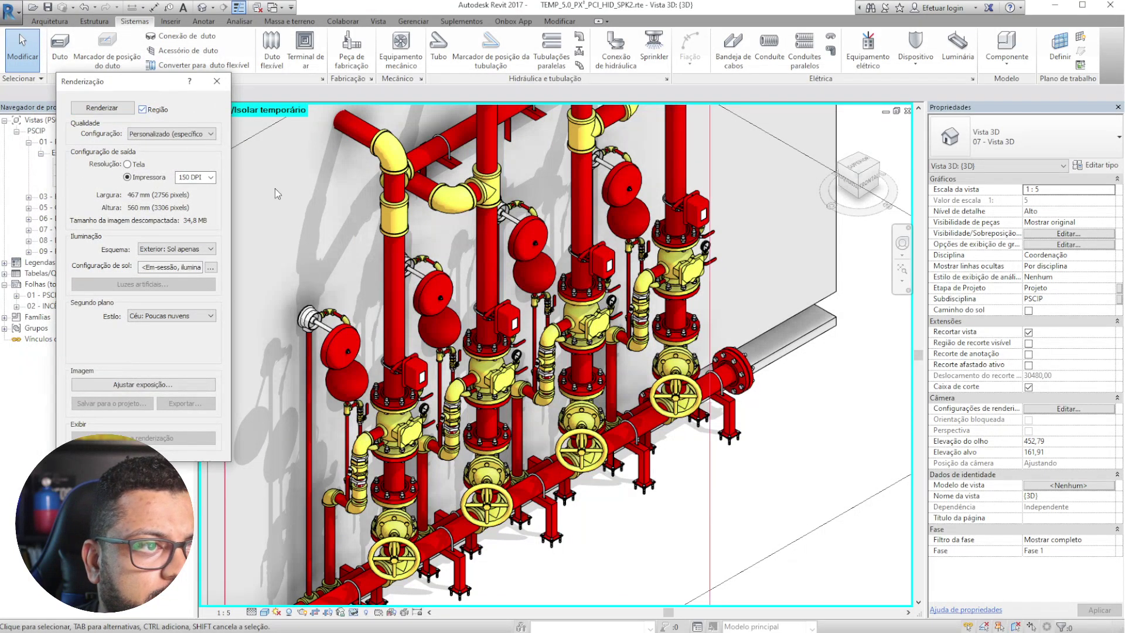
- Resize the render region to about 499 × 510 mm so it frames the four valve risers and their manifold
{"action": "scroll", "coordinate": [527, 378], "scroll_direction": "down", "scroll_amount": 3}
{"action": "scroll", "coordinate": [527, 377], "scroll_direction": "up", "scroll_amount": 3}
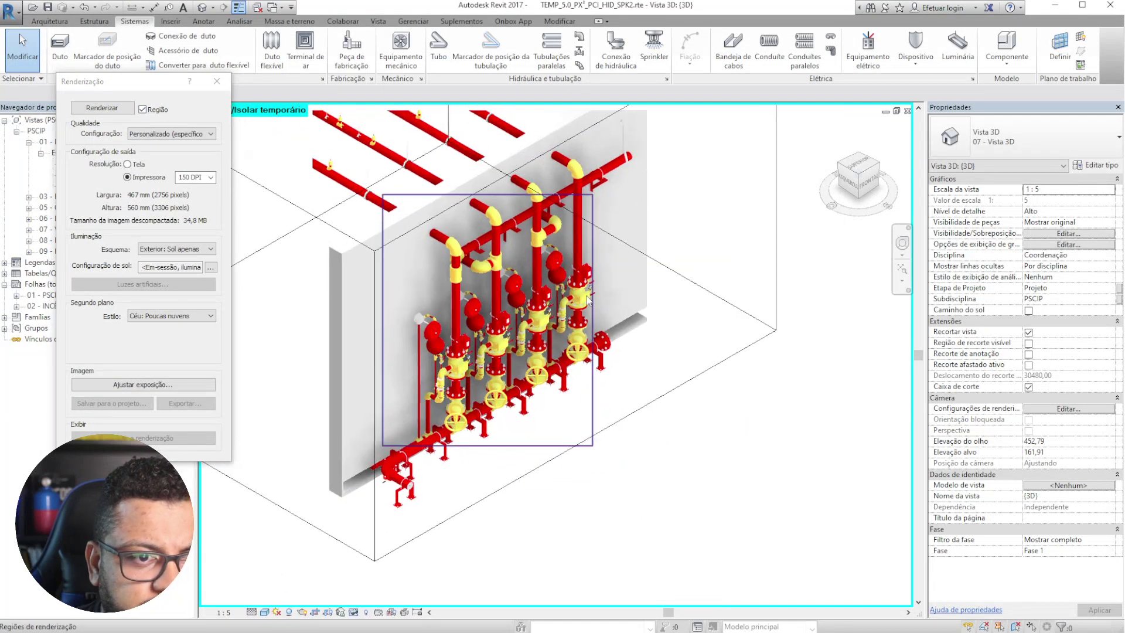
{"action": "left_click", "coordinate": [592, 323]}
{"action": "left_click_drag", "start_coordinate": [589, 327], "coordinate": [625, 323]}
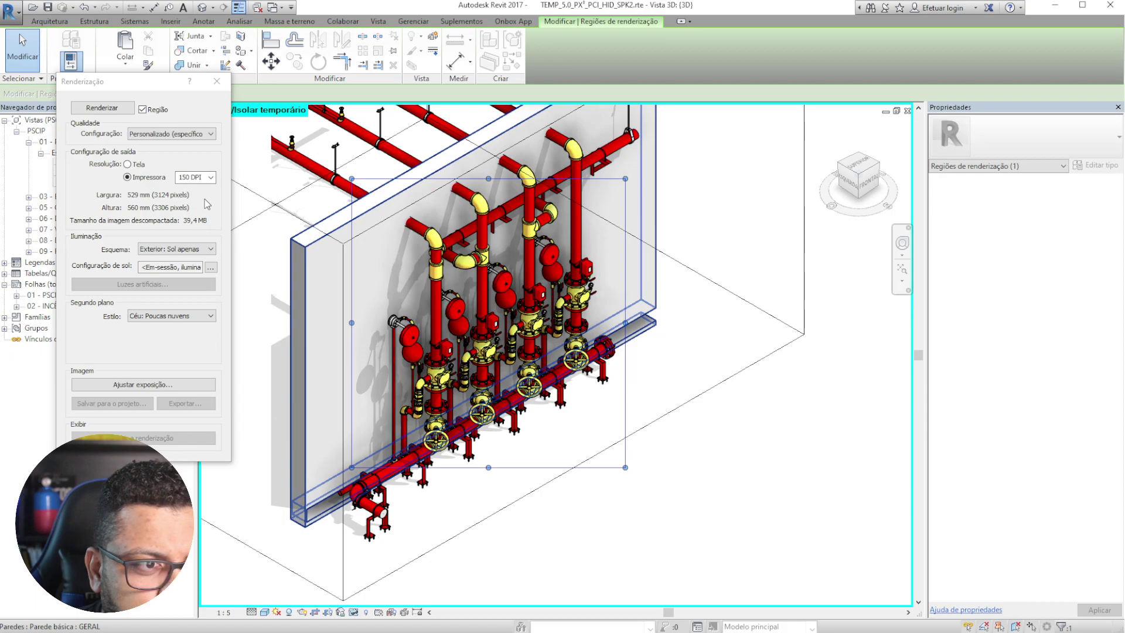
{"action": "scroll", "coordinate": [460, 225], "scroll_direction": "up", "scroll_amount": 4}
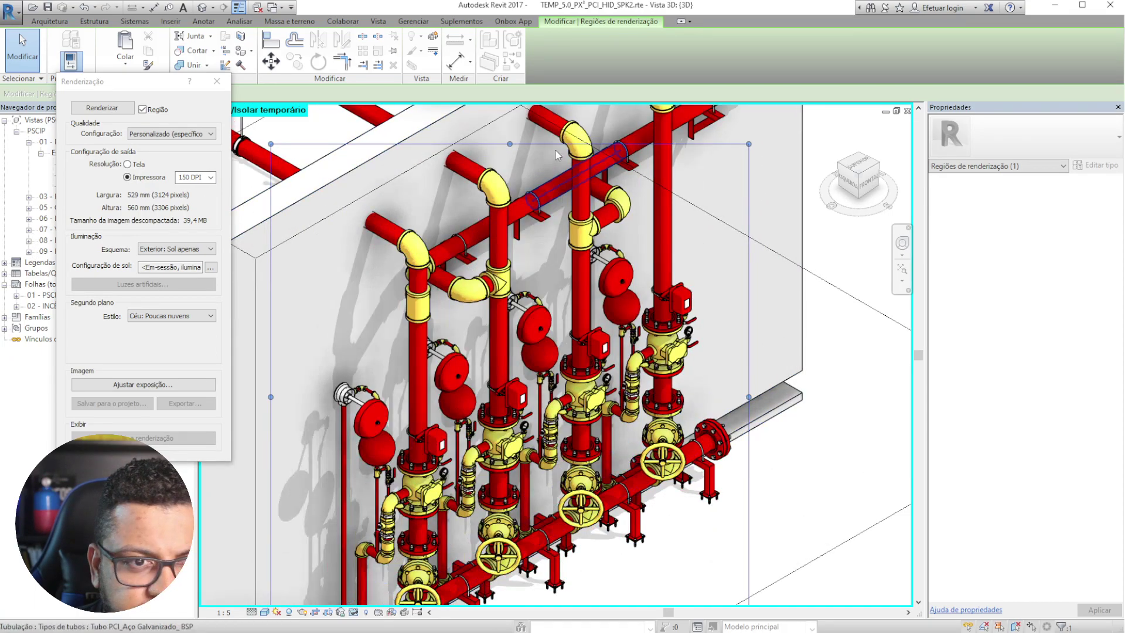
{"action": "middle_click_drag", "start_coordinate": [333, 448], "coordinate": [338, 402]}
{"action": "scroll", "coordinate": [455, 263], "scroll_direction": "down", "scroll_amount": 2}
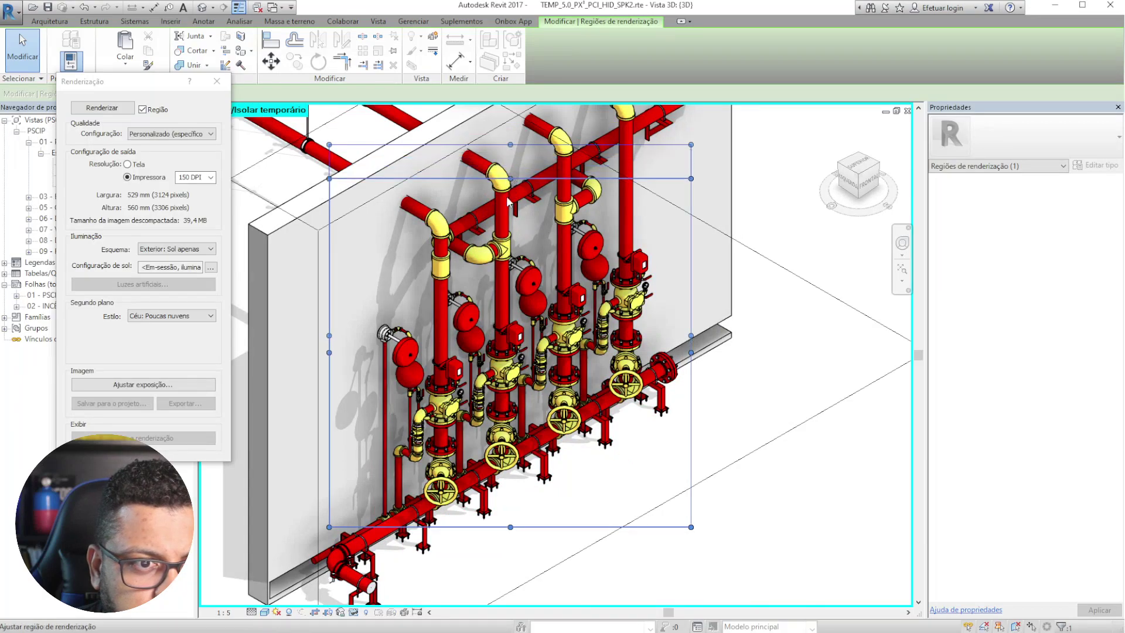
{"action": "scroll", "coordinate": [477, 381], "scroll_direction": "up", "scroll_amount": 2}
{"action": "middle_click_drag", "start_coordinate": [678, 225], "coordinate": [792, 154]}
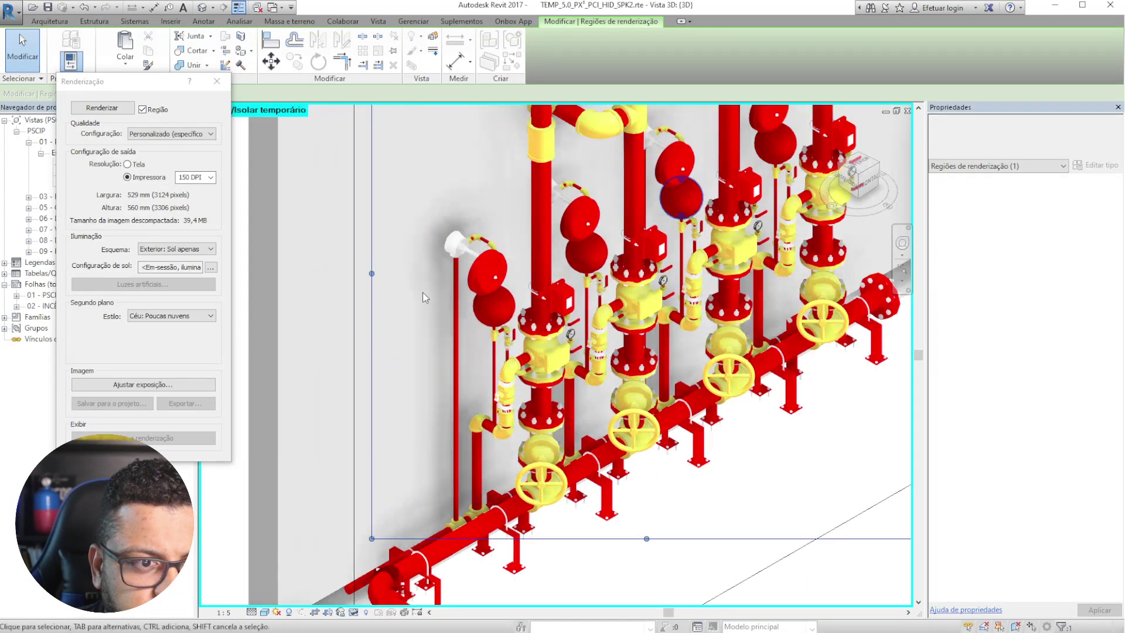
{"action": "left_click_drag", "start_coordinate": [372, 273], "coordinate": [402, 274]}
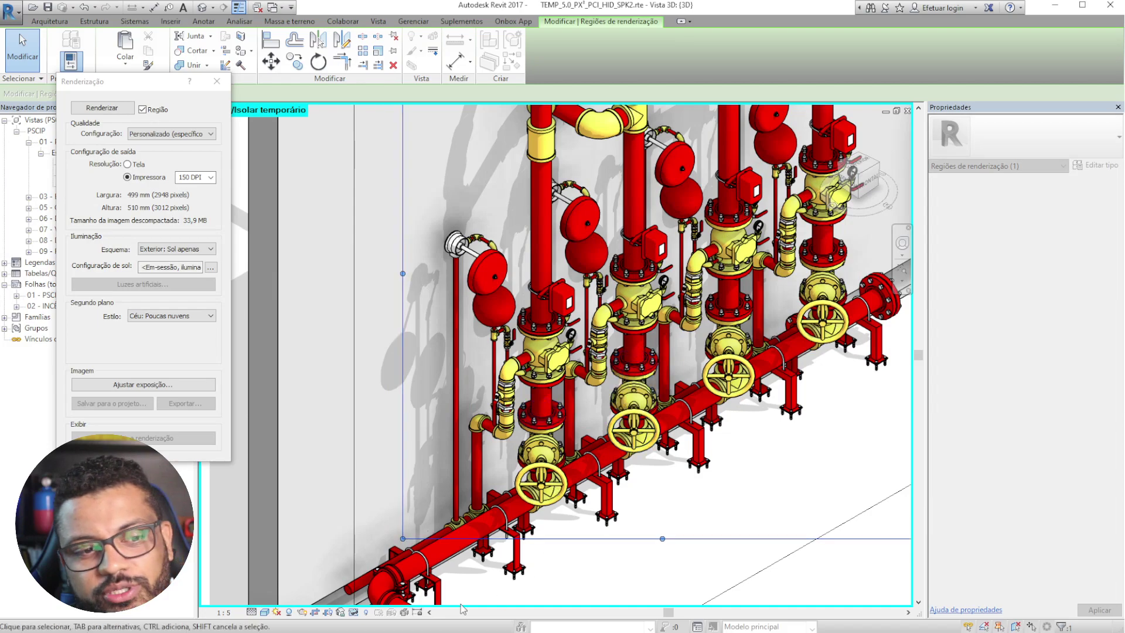
- Switch to AutoCAD and examine the Ø300 manifold with its VGA valves in the CGLI-INC-EX-IMP-0017-ISOM-R06 drawing
{"action": "mouse_move", "coordinate": [615, 619]}
{"action": "left_click", "coordinate": [538, 592]}
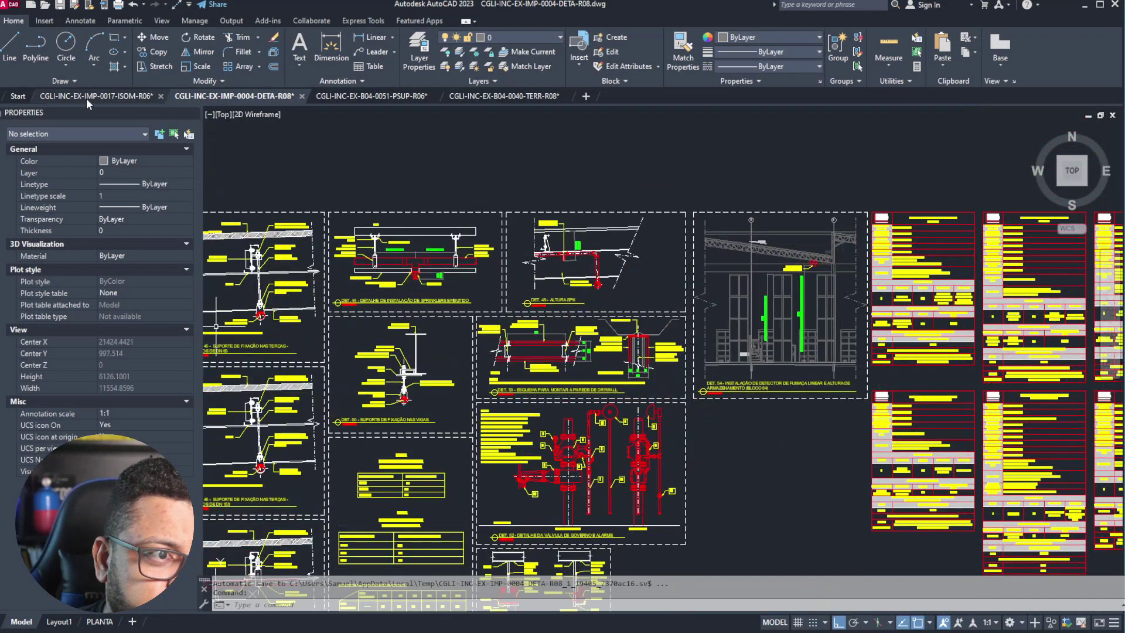
{"action": "left_click", "coordinate": [86, 97]}
{"action": "scroll", "coordinate": [578, 340], "scroll_direction": "down", "scroll_amount": 6}
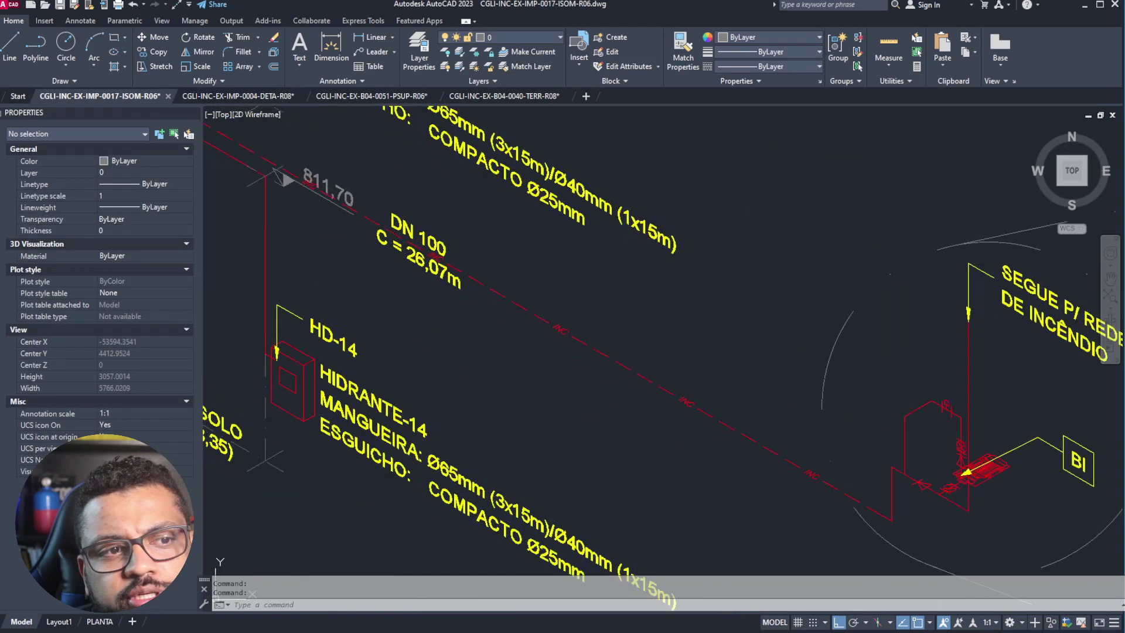
{"action": "middle_click_drag", "start_coordinate": [540, 239], "coordinate": [359, 323]}
{"action": "scroll", "coordinate": [360, 320], "scroll_direction": "down", "scroll_amount": 6}
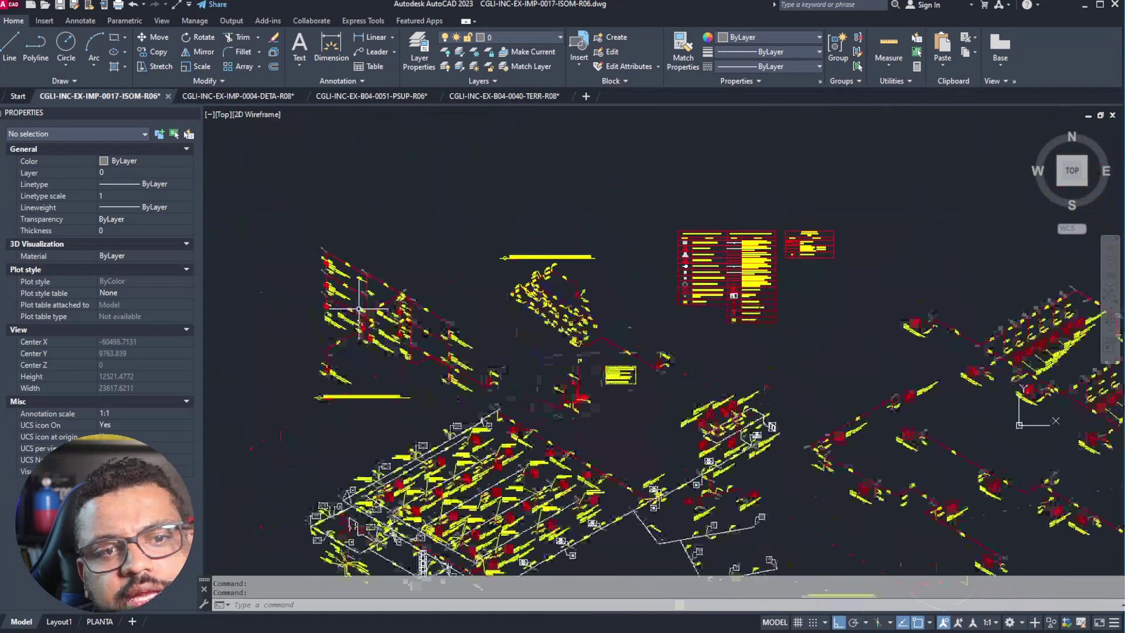
{"action": "middle_click_drag", "start_coordinate": [770, 456], "coordinate": [423, 323]}
{"action": "middle_click_drag", "start_coordinate": [882, 373], "coordinate": [562, 393]}
{"action": "scroll", "coordinate": [561, 392], "scroll_direction": "up", "scroll_amount": 12}
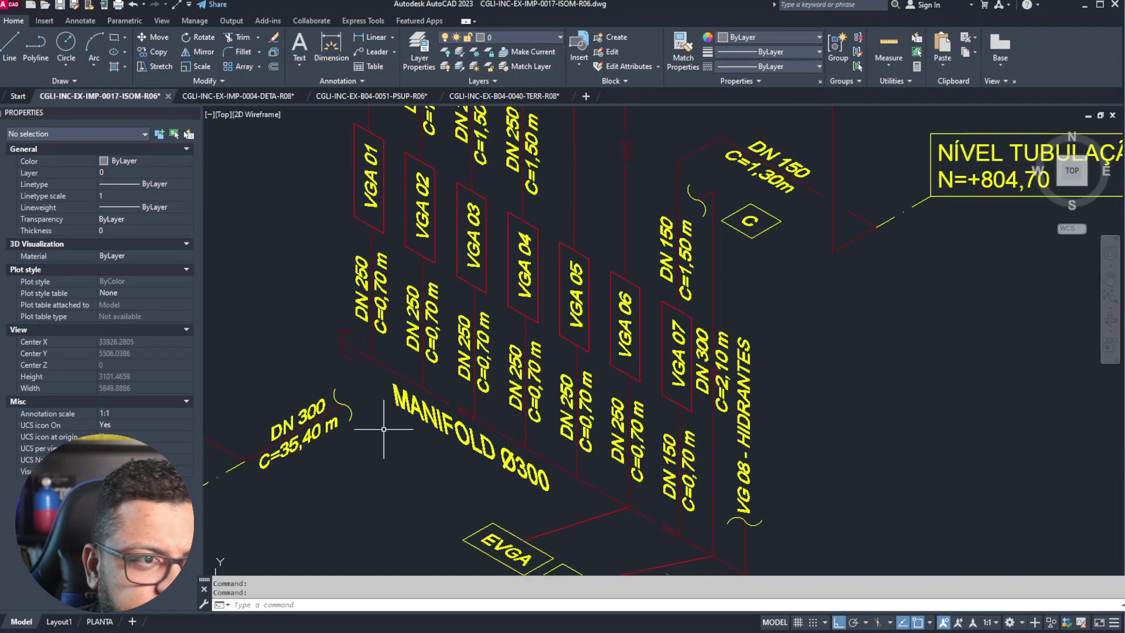
- Return to Revit and check the custom rendering quality settings for the valve wall view without changing them
{"action": "left_click", "coordinate": [403, 632]}
{"action": "middle_click_drag", "start_coordinate": [693, 381], "coordinate": [529, 528]}
{"action": "middle_click_drag", "start_coordinate": [535, 362], "coordinate": [565, 317]}
{"action": "scroll", "coordinate": [539, 494], "scroll_direction": "up", "scroll_amount": 4}
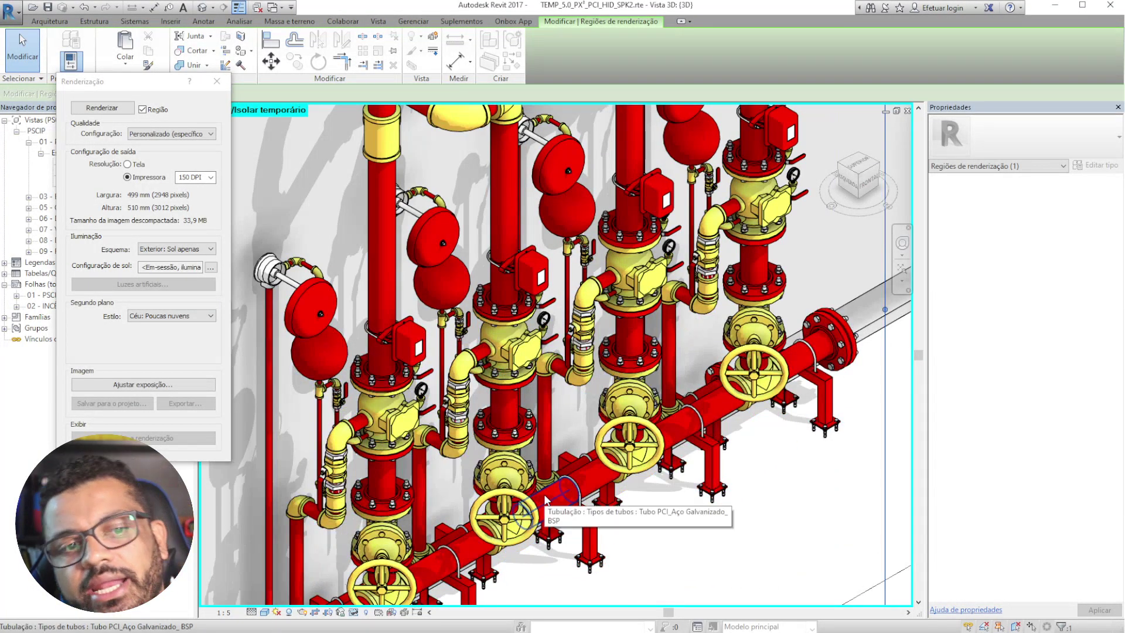
{"action": "scroll", "coordinate": [543, 497], "scroll_direction": "down", "scroll_amount": 1}
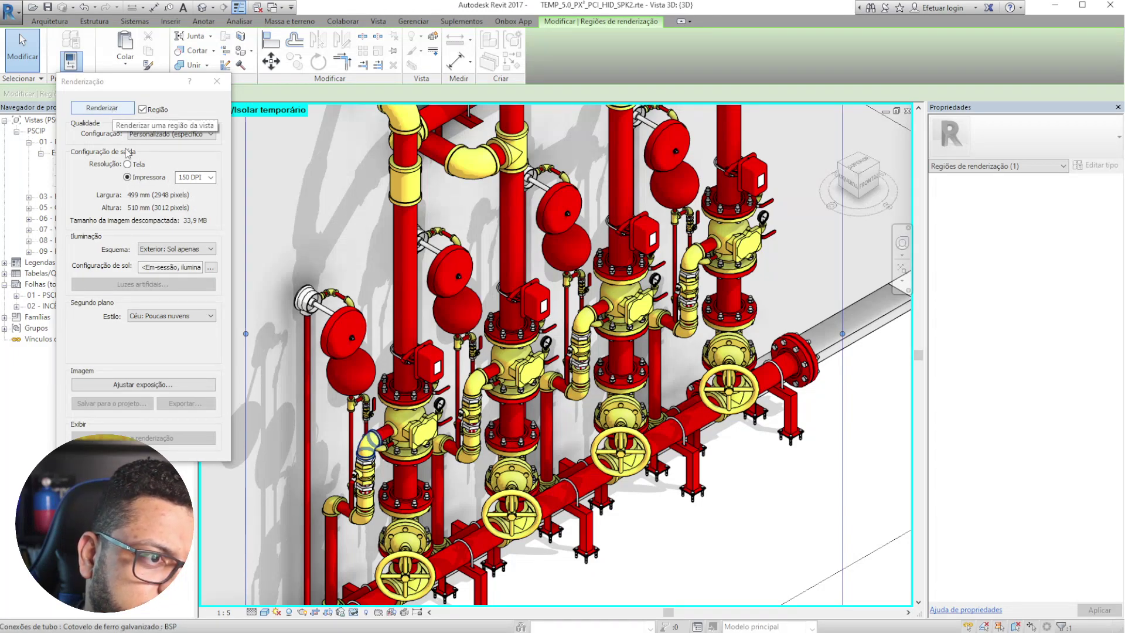
{"action": "left_click", "coordinate": [157, 136]}
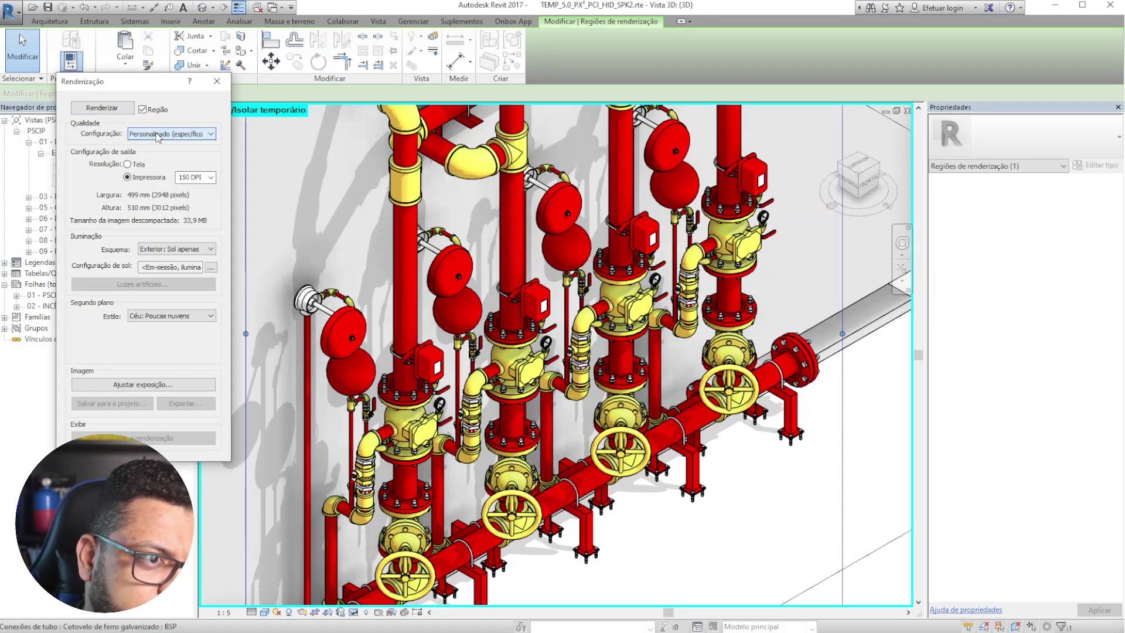
{"action": "left_click", "coordinate": [157, 134]}
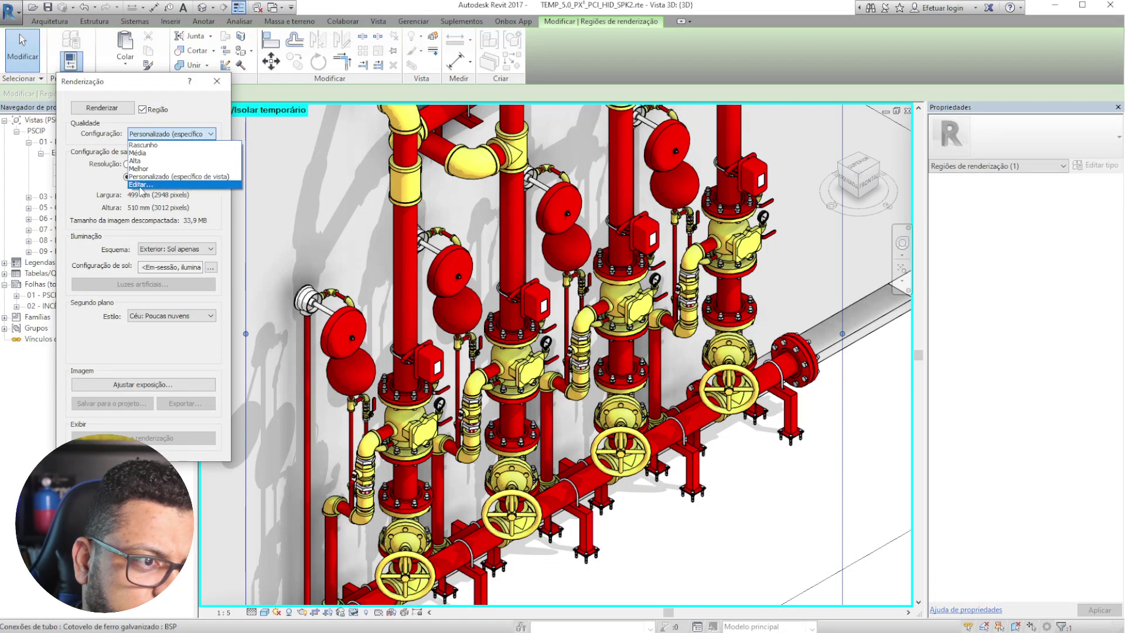
{"action": "left_click", "coordinate": [141, 185]}
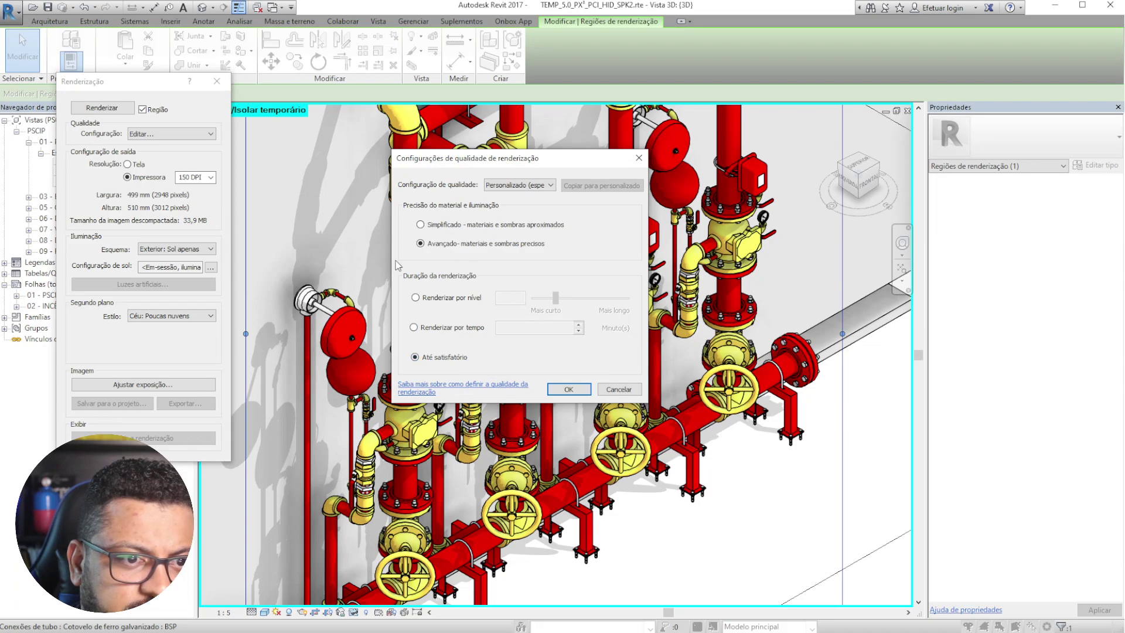
{"action": "left_click", "coordinate": [618, 388]}
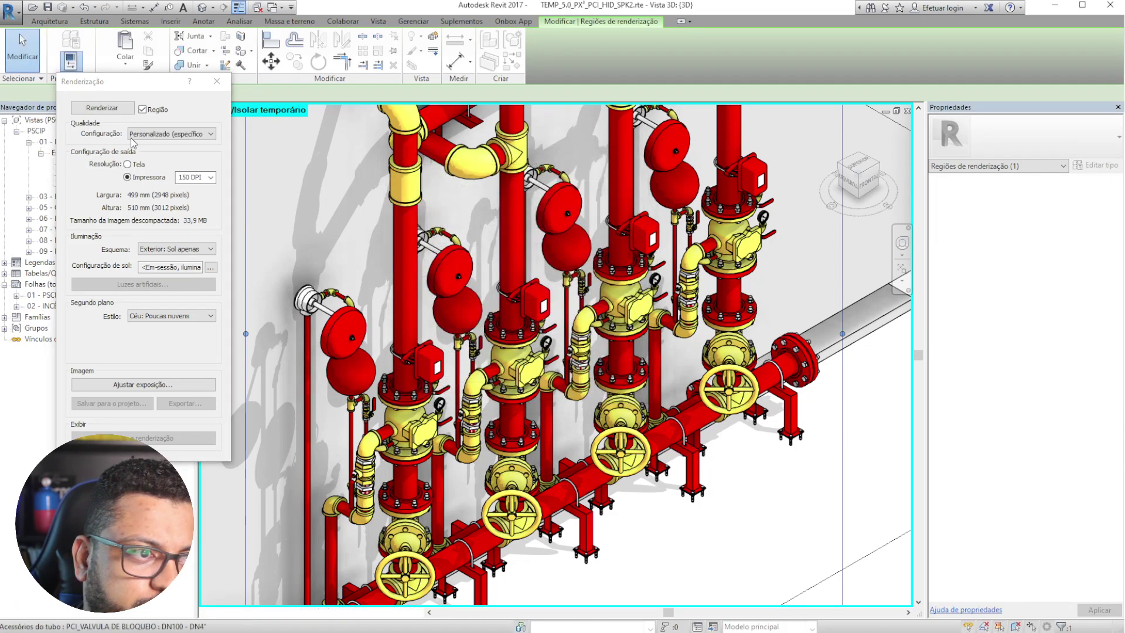
- Try to render the region at 150 DPI and review the render-by-level option at level 10 in the quality settings
{"action": "left_click", "coordinate": [117, 112]}
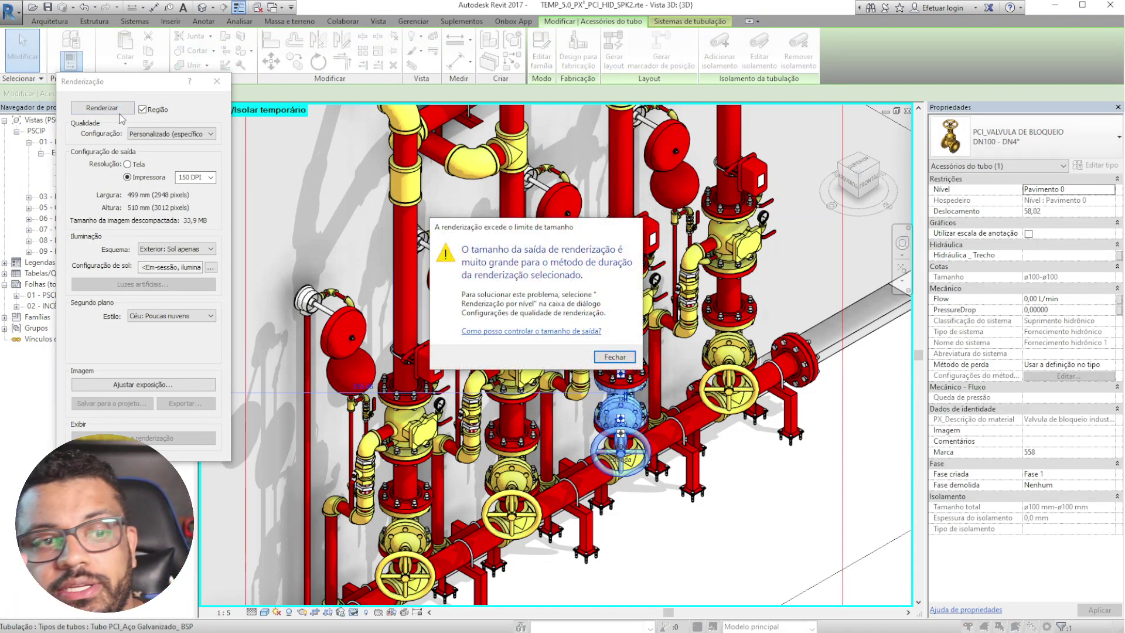
{"action": "left_click", "coordinate": [612, 356]}
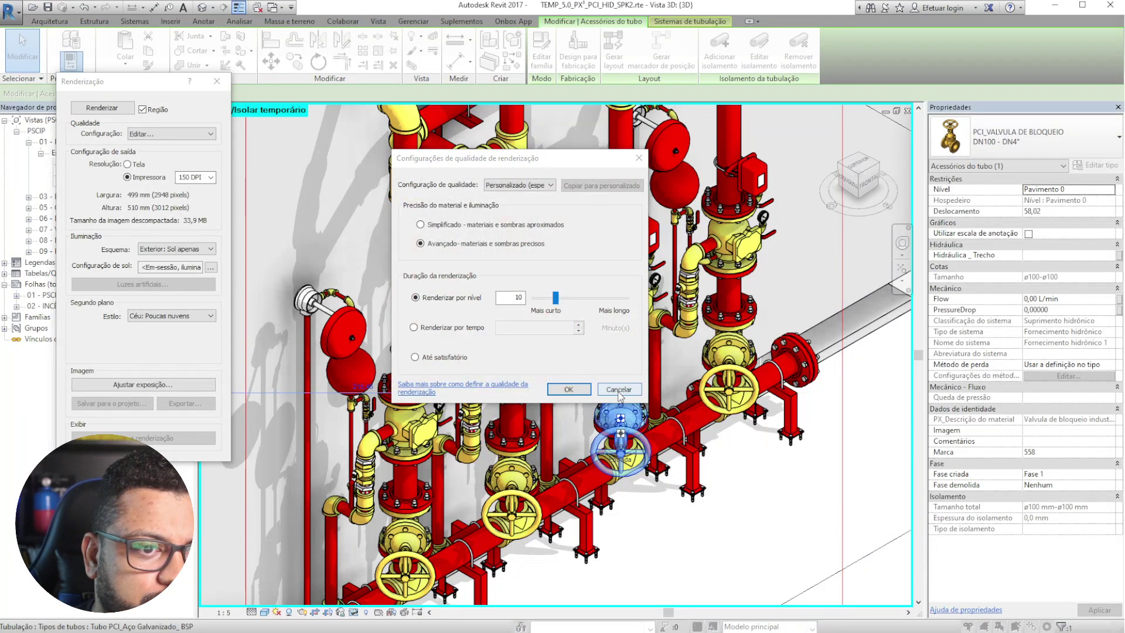
{"action": "key", "text": "Return"}
- Set the render's printer resolution to 75 DPI and the 3D view's scale to 1:50
{"action": "left_click", "coordinate": [199, 177]}
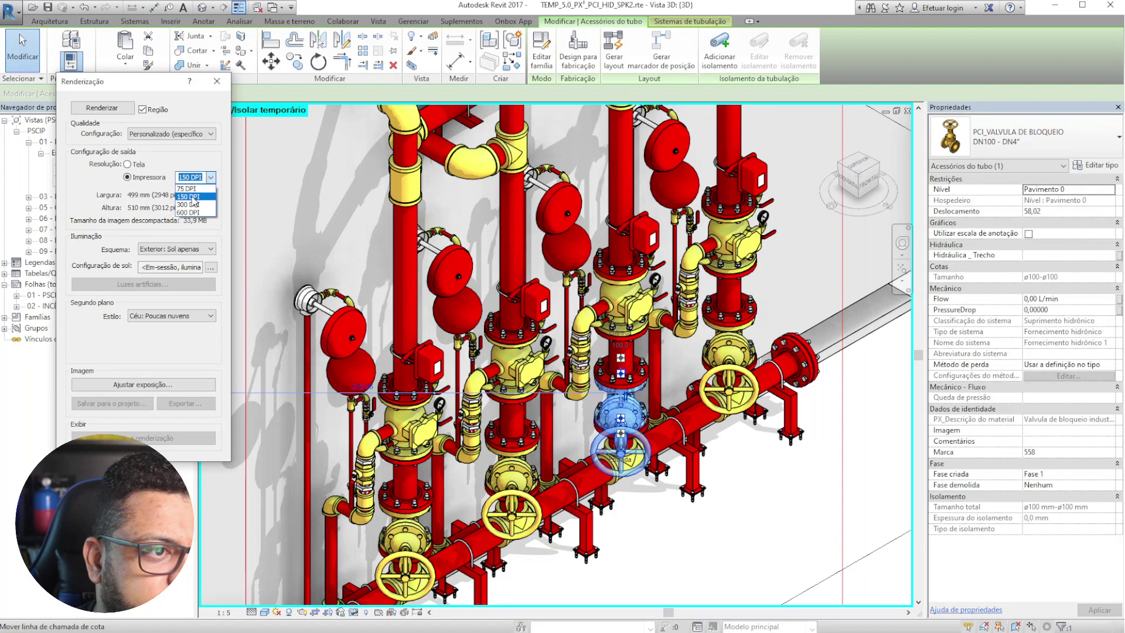
{"action": "left_click", "coordinate": [194, 189]}
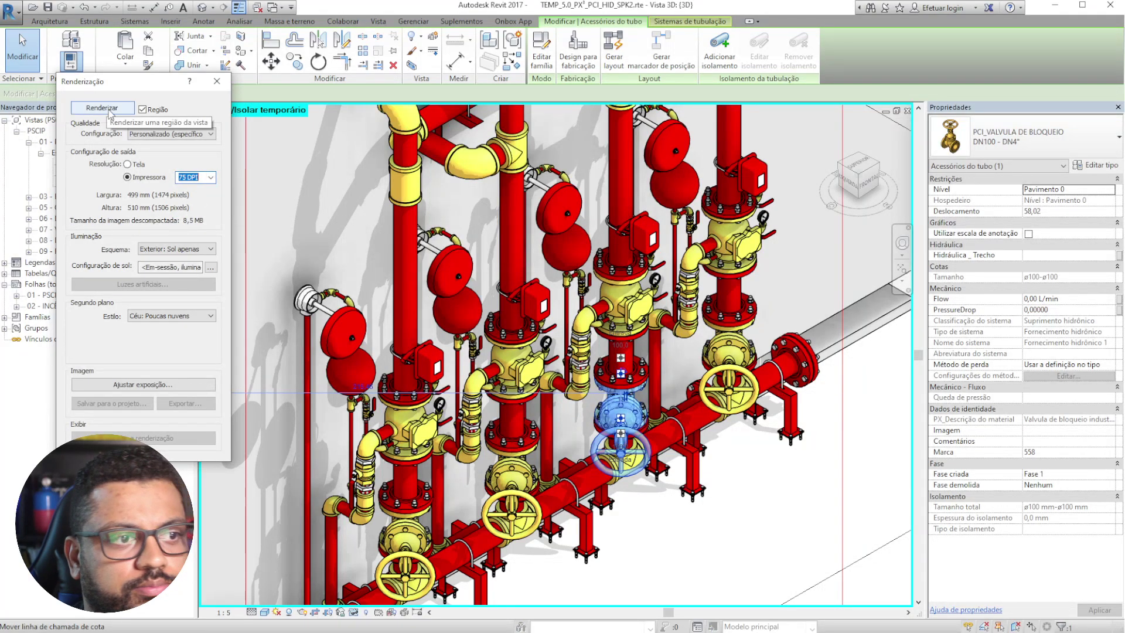
{"action": "left_click", "coordinate": [234, 613]}
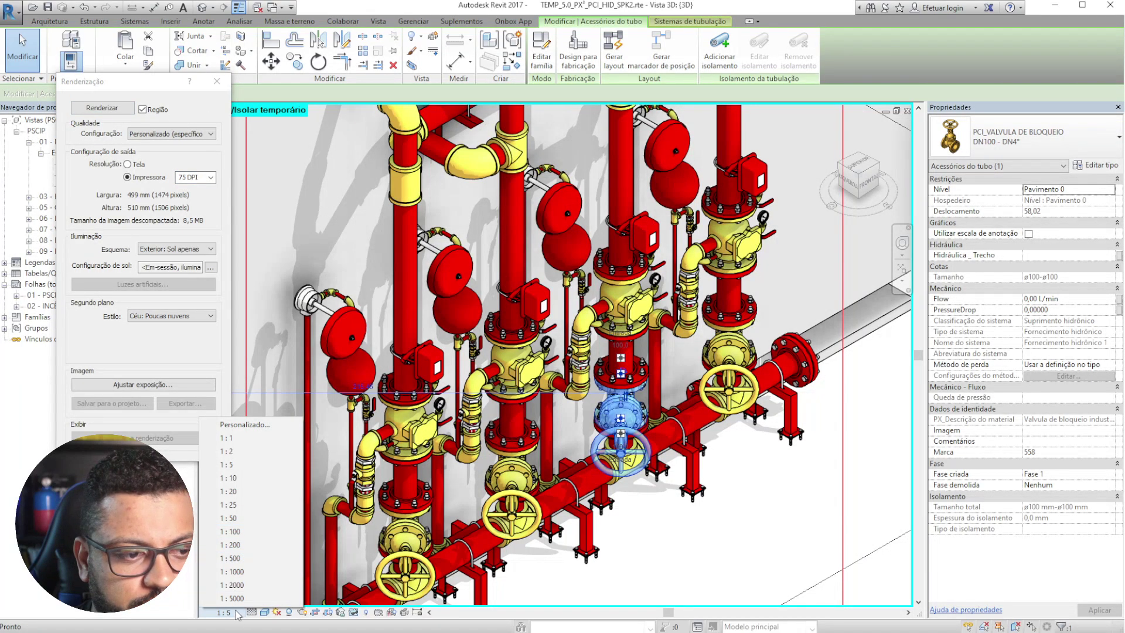
{"action": "left_click", "coordinate": [241, 520]}
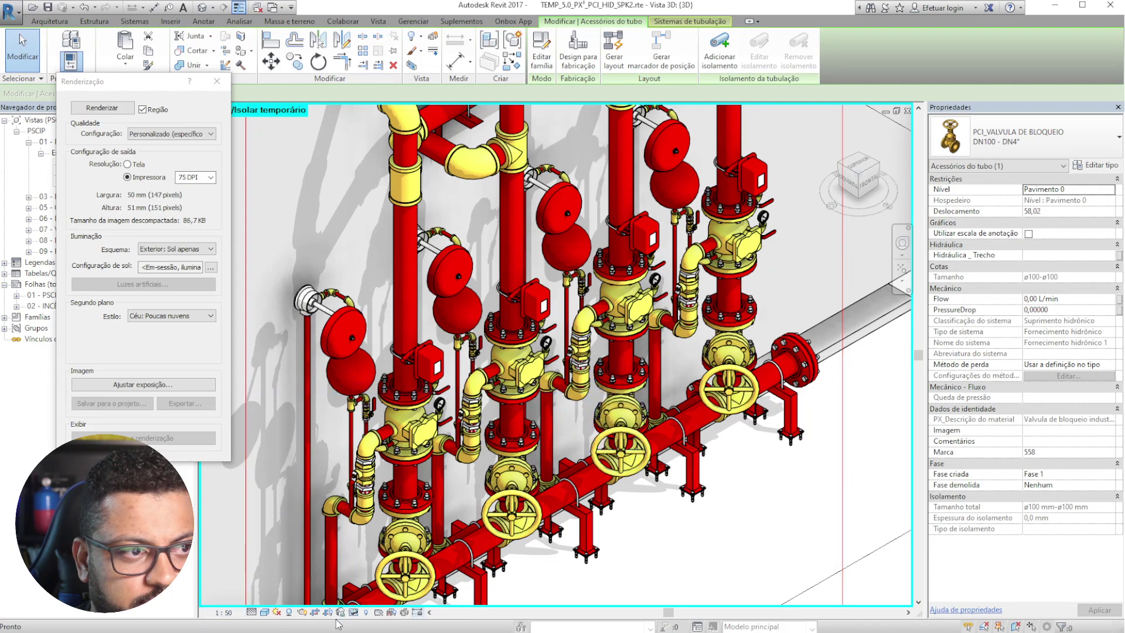
- Set the render's printer resolution to 150 DPI and the 3D view's scale to 1:25
{"action": "left_click", "coordinate": [209, 181]}
{"action": "left_click", "coordinate": [209, 178]}
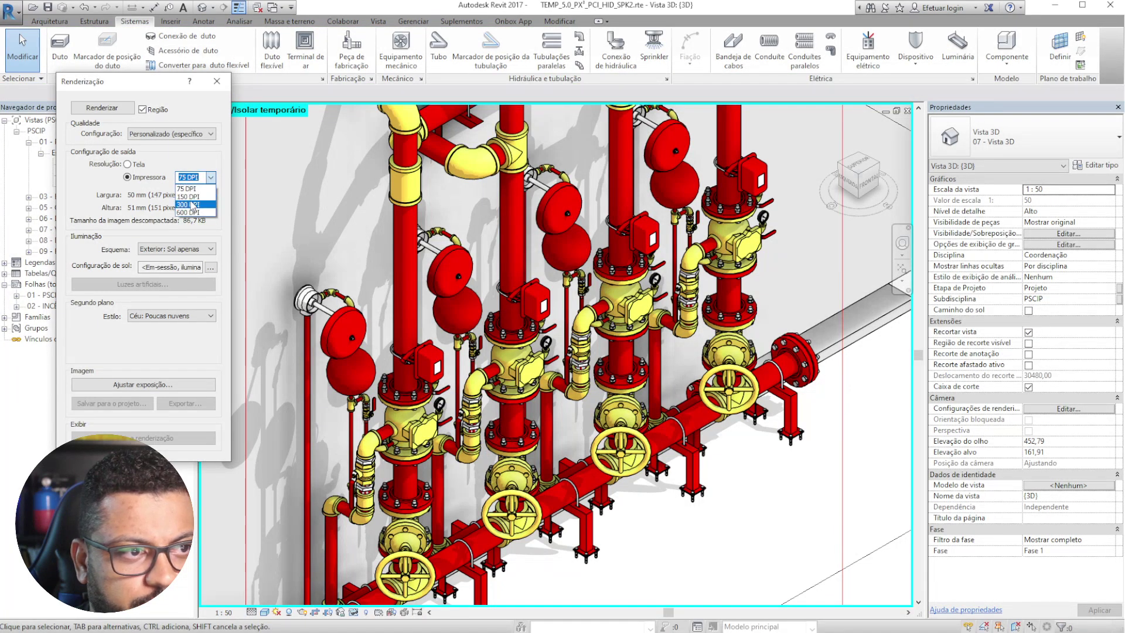
{"action": "left_click", "coordinate": [187, 196]}
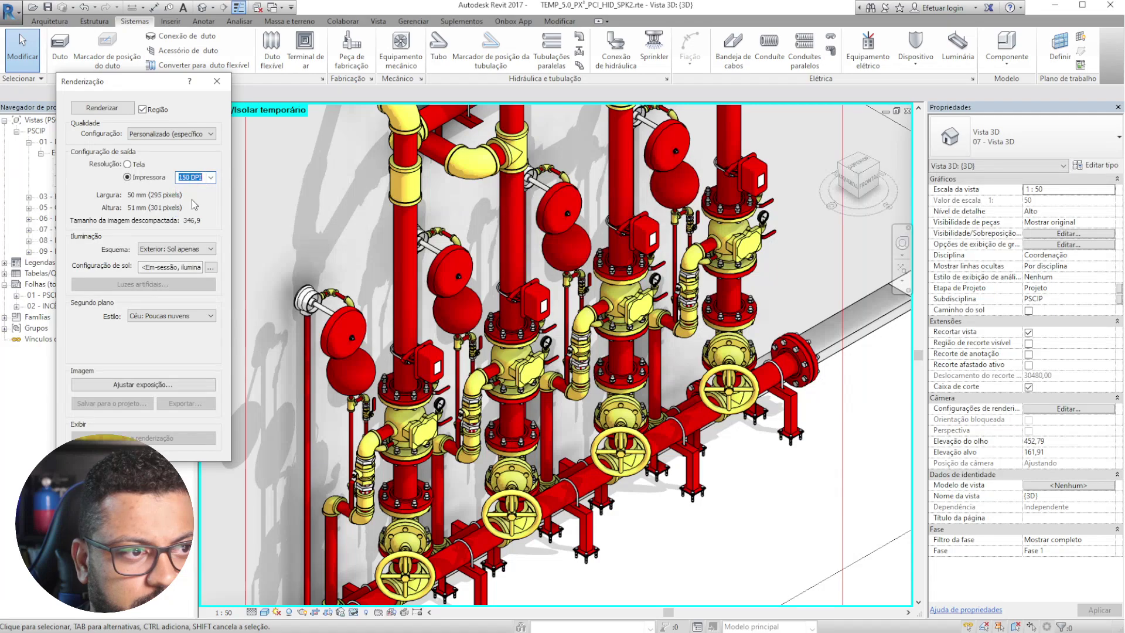
{"action": "left_click", "coordinate": [234, 612]}
{"action": "left_click", "coordinate": [239, 505]}
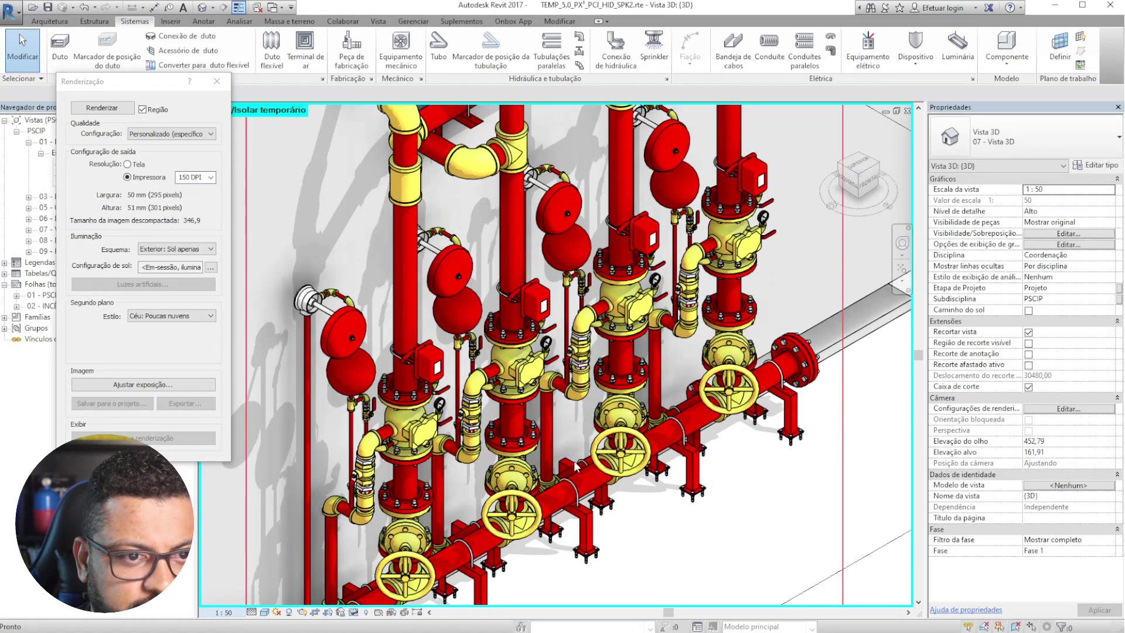
- Render the valve wall region, stop the rendering once its quality is satisfactory, and close the render settings
{"action": "left_click", "coordinate": [102, 108]}
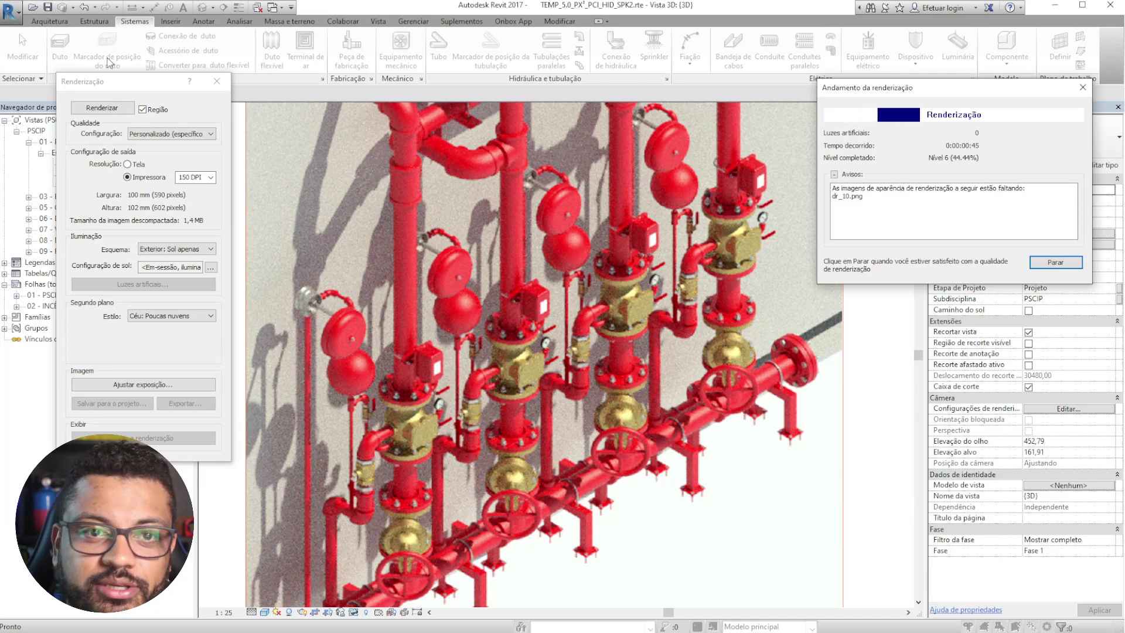
{"action": "left_click", "coordinate": [834, 175]}
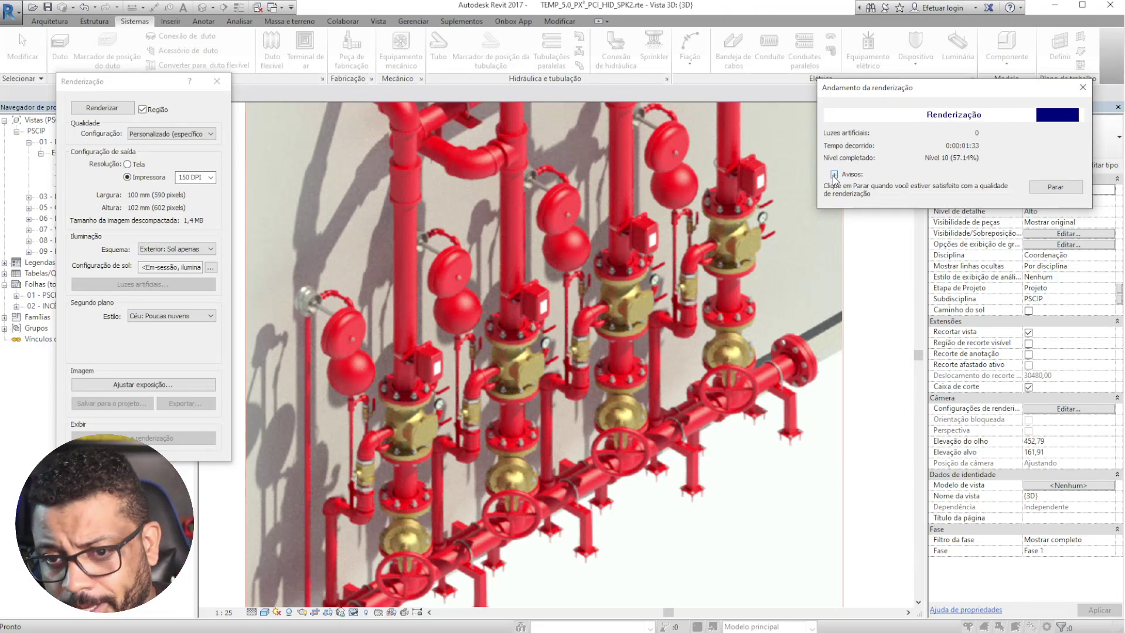
{"action": "left_click", "coordinate": [1055, 186]}
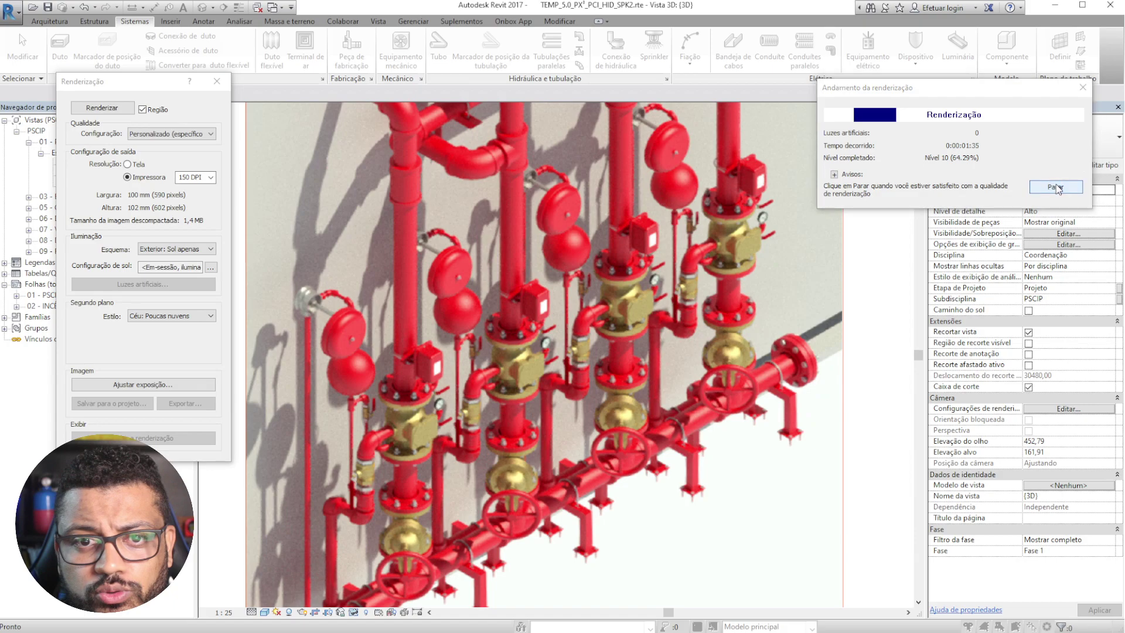
{"action": "left_click", "coordinate": [569, 321]}
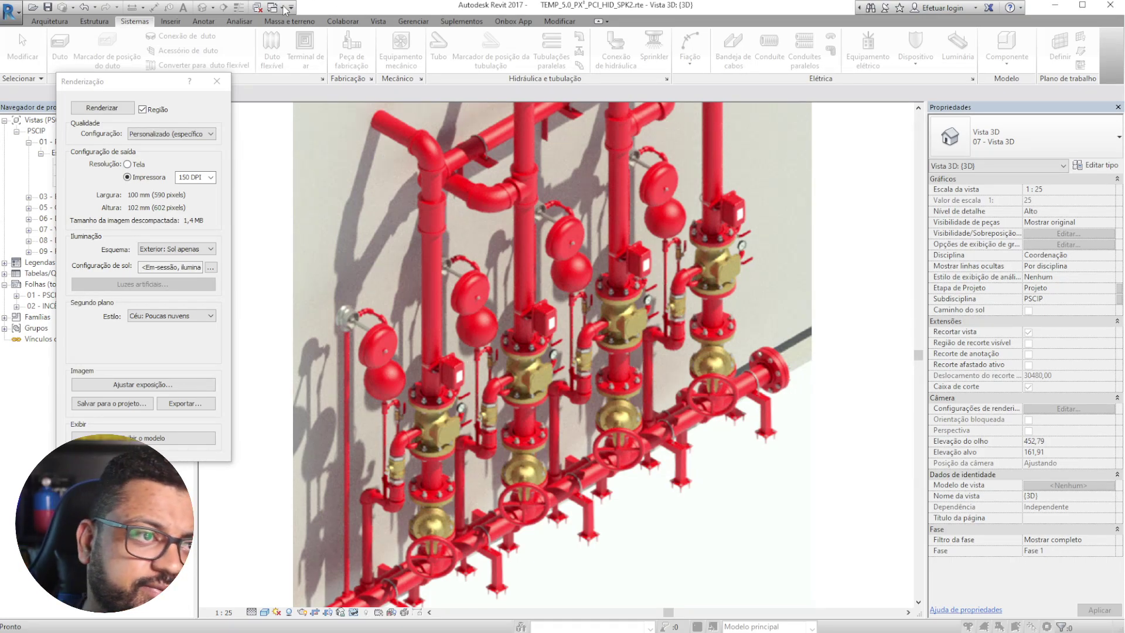
{"action": "left_click", "coordinate": [215, 81]}
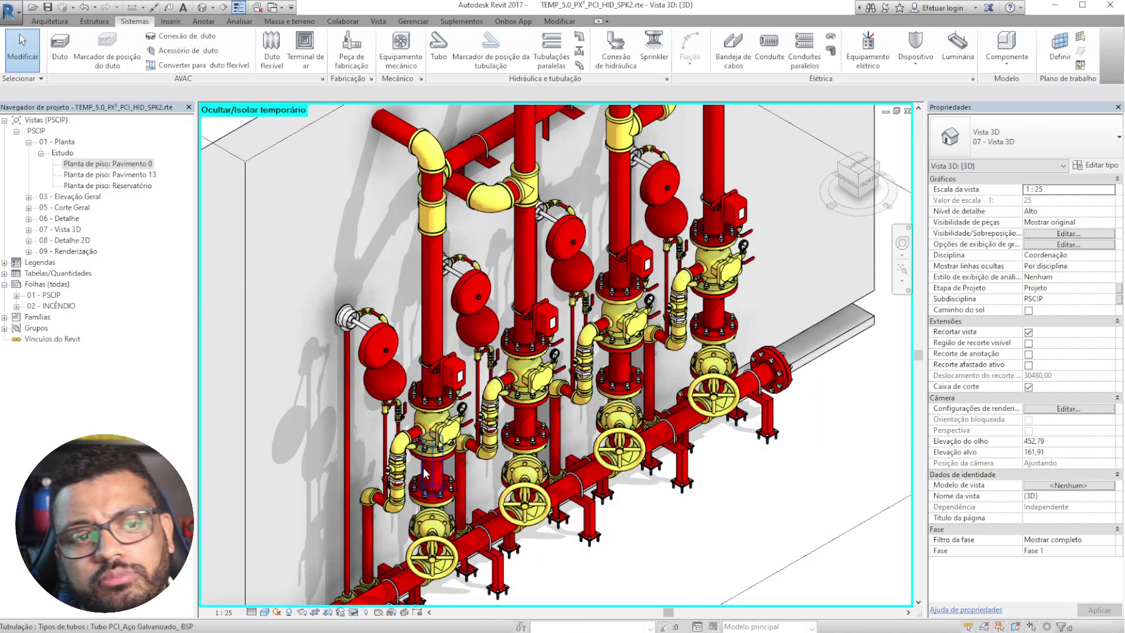
- Turn off the 3D view's section box and view cropping so the whole model is shown again
{"action": "scroll", "coordinate": [425, 466], "scroll_direction": "down", "scroll_amount": 2}
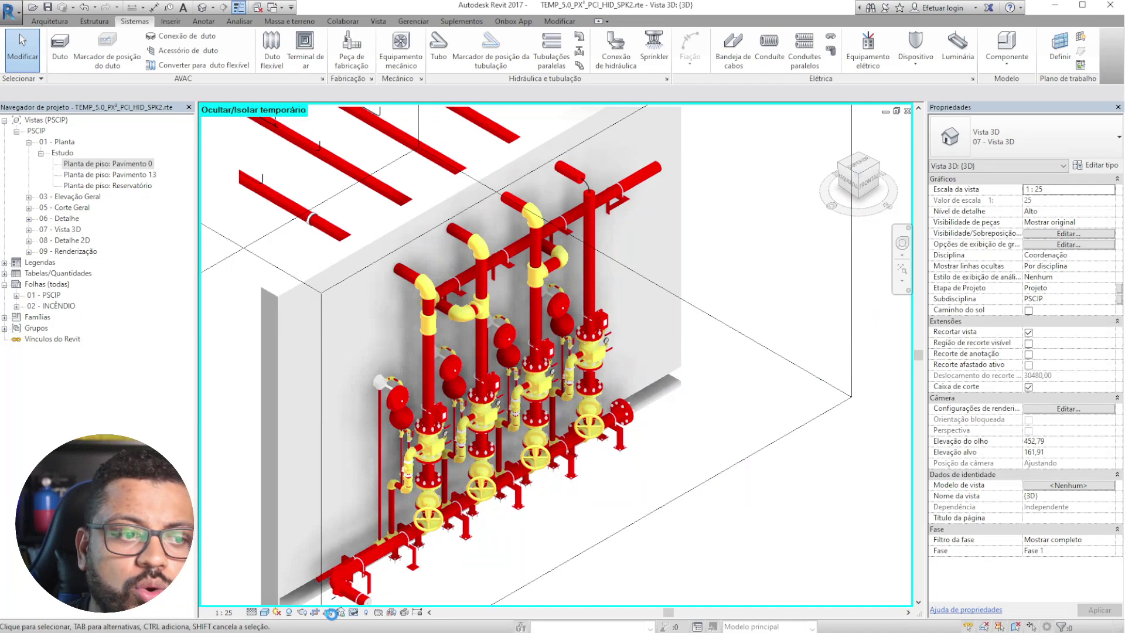
{"action": "left_click", "coordinate": [329, 612]}
{"action": "left_click", "coordinate": [1028, 387]}
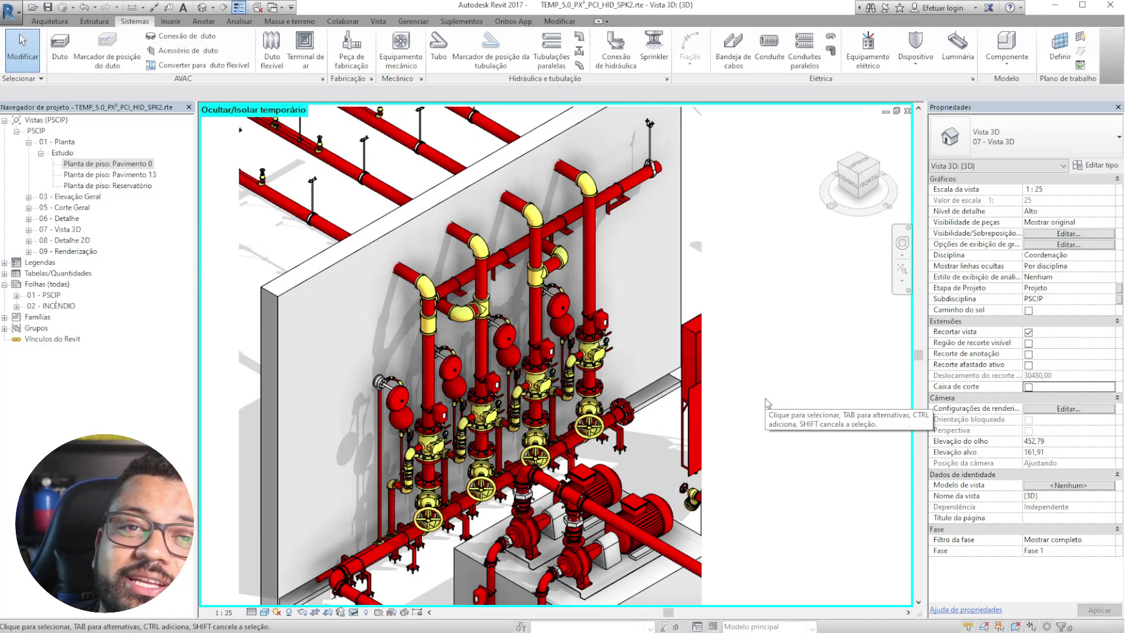
{"action": "scroll", "coordinate": [767, 403], "scroll_direction": "down", "scroll_amount": 2}
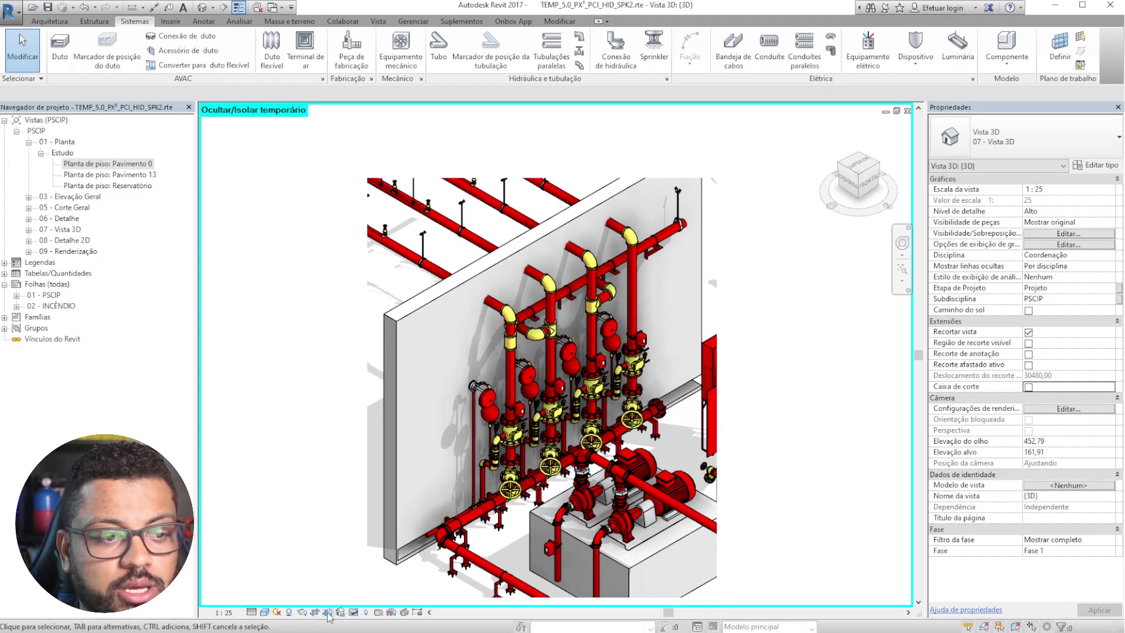
{"action": "left_click", "coordinate": [315, 609]}
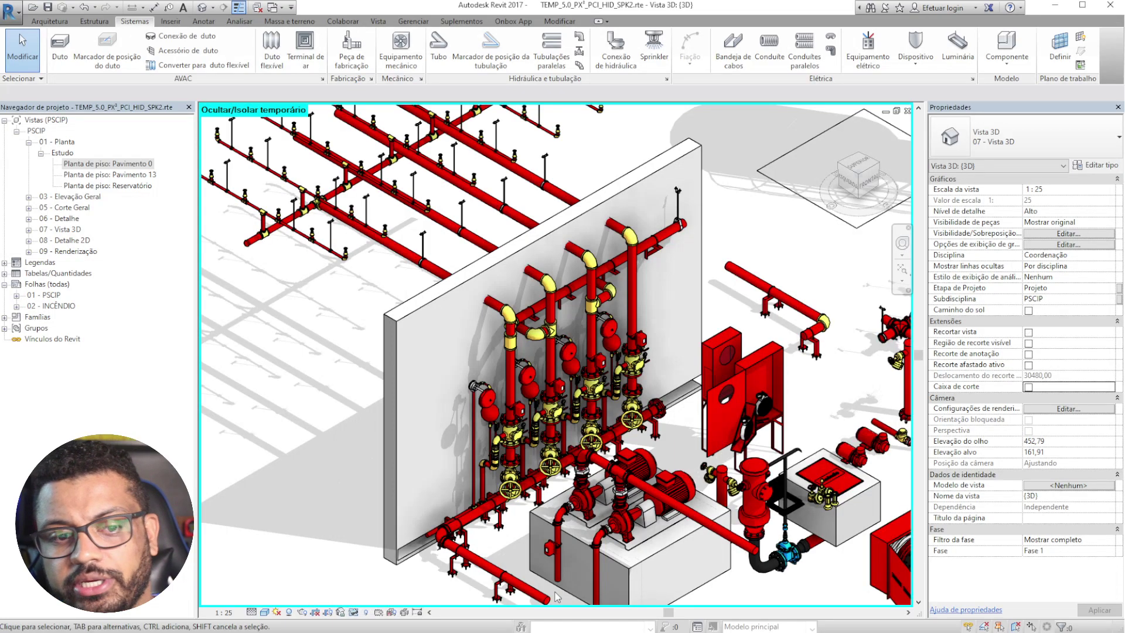
- Try to reset the 3D view's temporary hide/isolate and examine the pumps and hydrant equipment beside the valve wall
{"action": "middle_click_drag", "start_coordinate": [799, 502], "coordinate": [547, 479]}
{"action": "key", "text": "h"}
{"action": "key", "text": "r"}
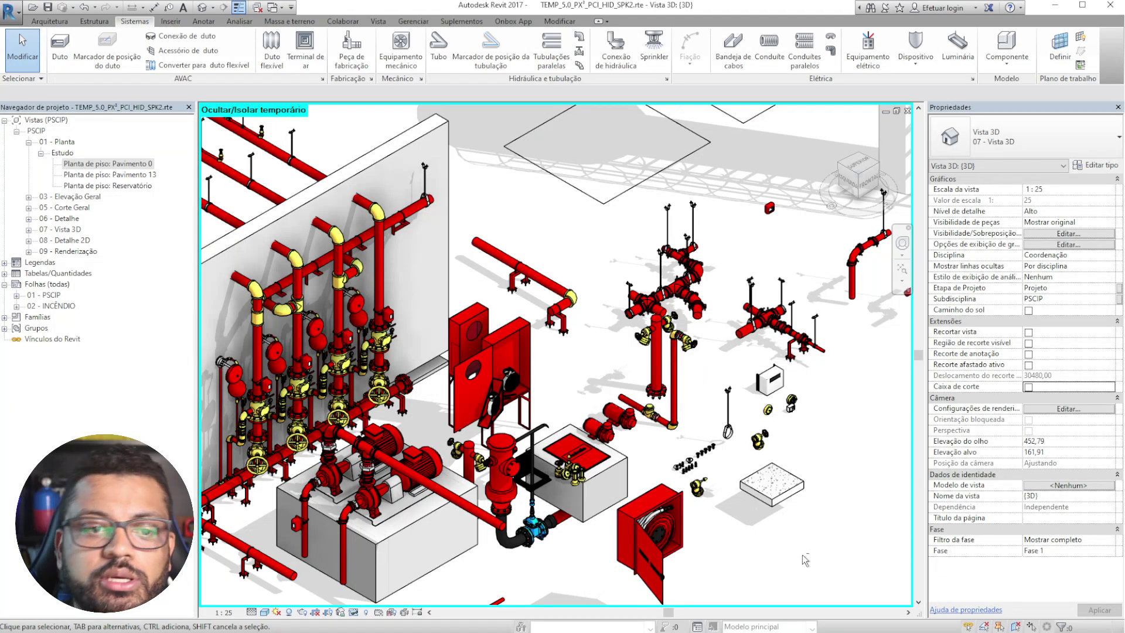
{"action": "middle_click_drag", "start_coordinate": [801, 559], "coordinate": [784, 507], "text": "shift"}
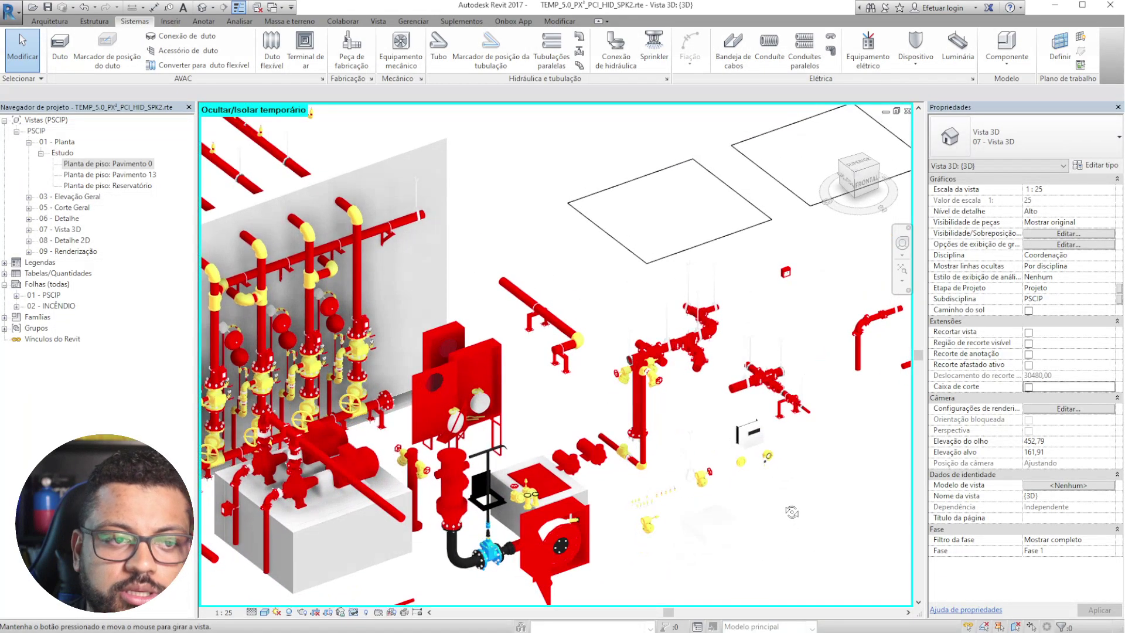